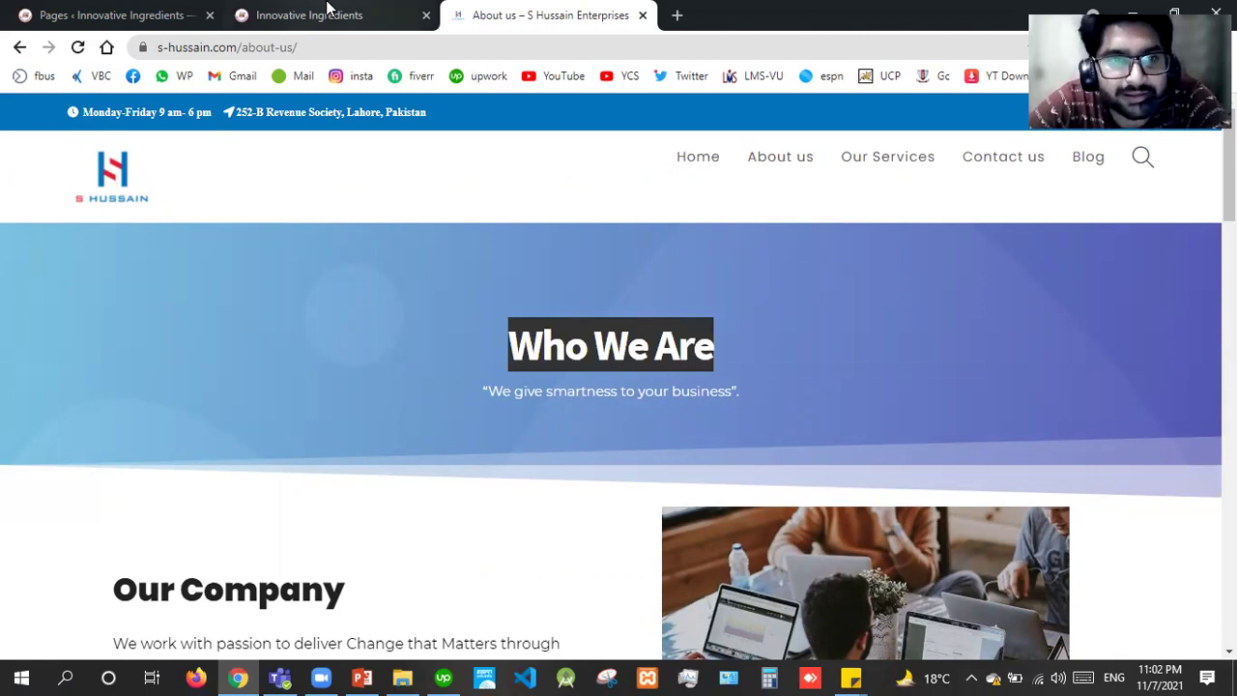
Step: Open the live view of the "about us new" page in a separate tab and look through its layout down to the footer
click(327, 12)
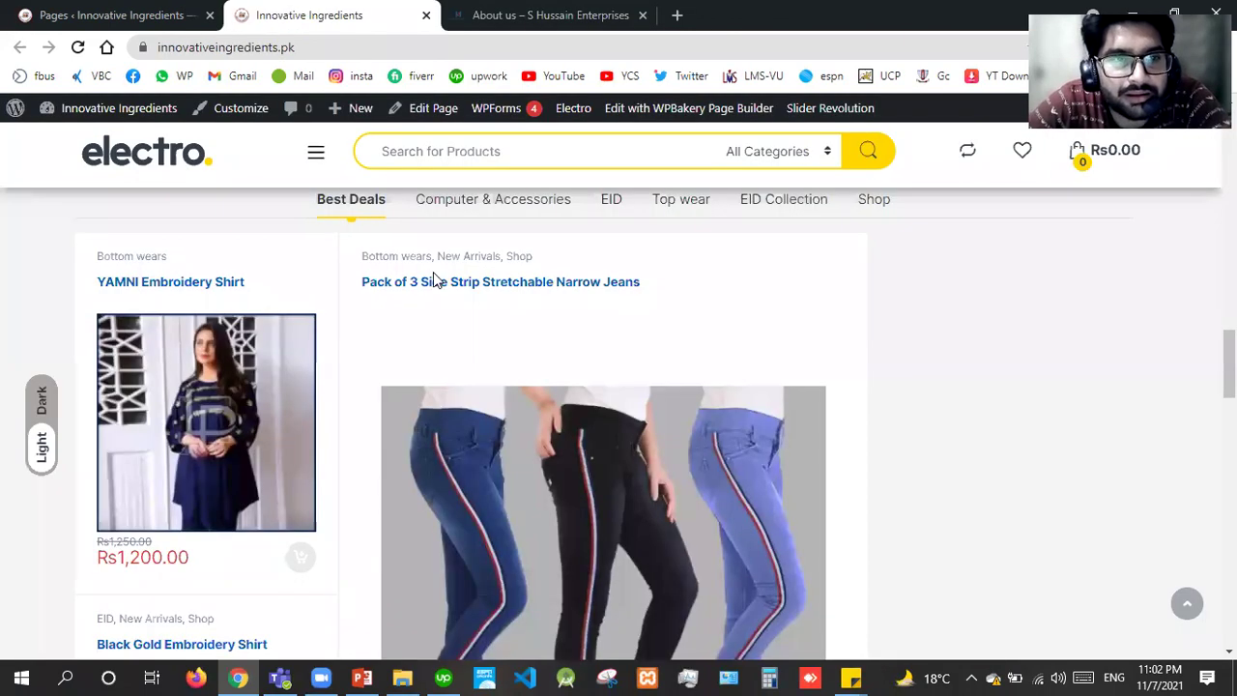
key(ctrl+shift+Tab)
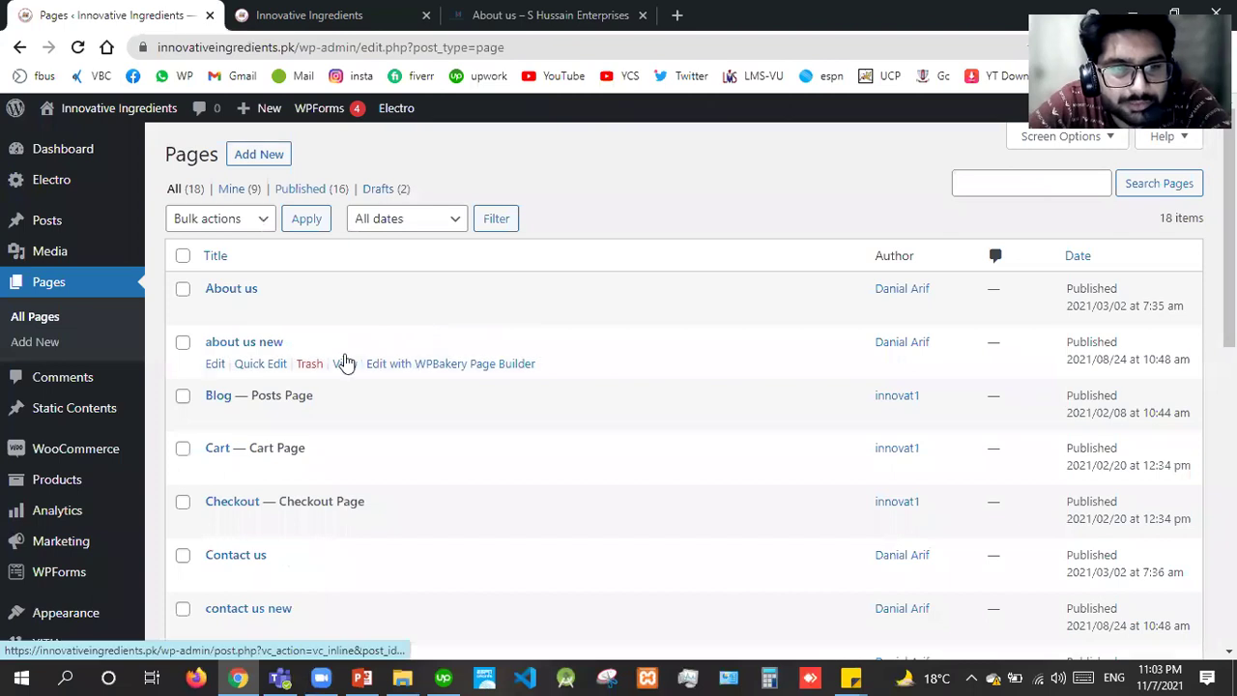
right_click(348, 365)
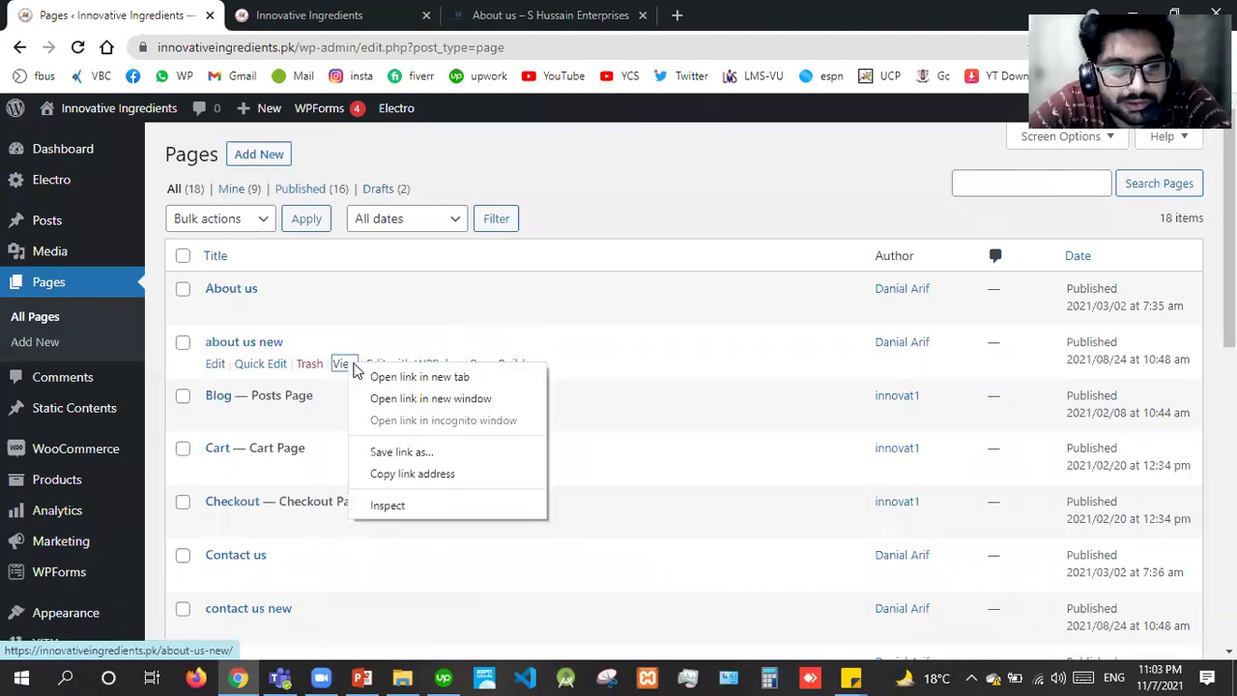
click(396, 377)
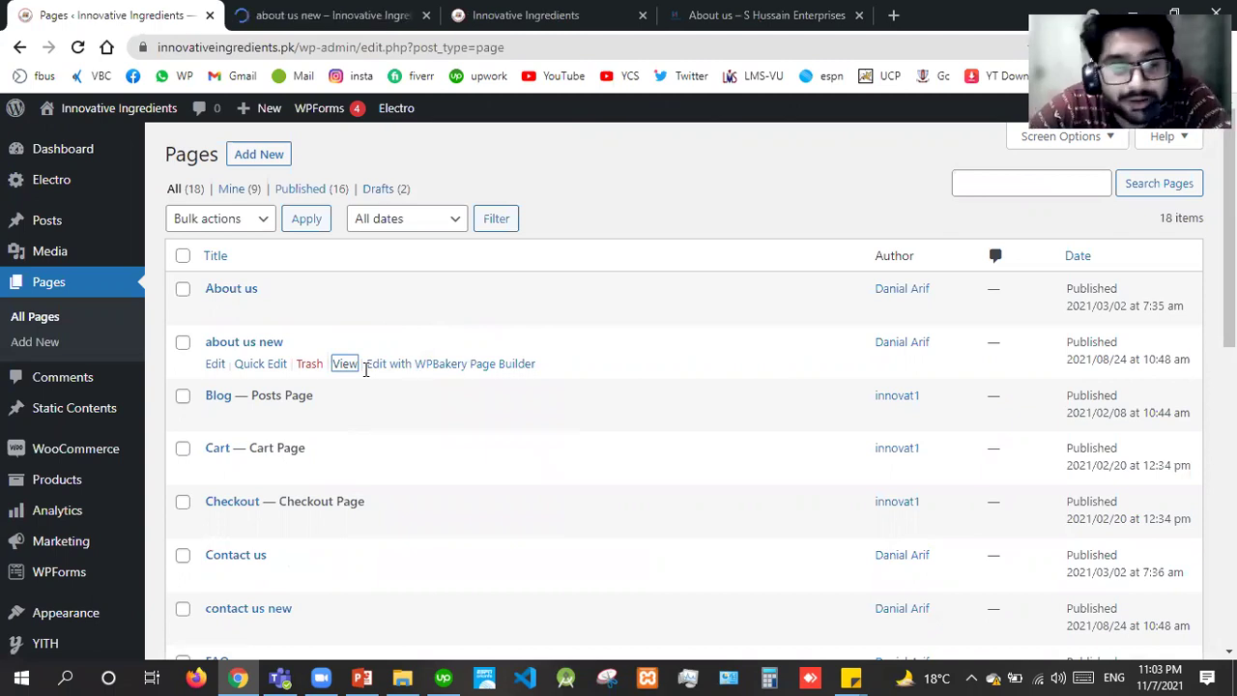
click(259, 7)
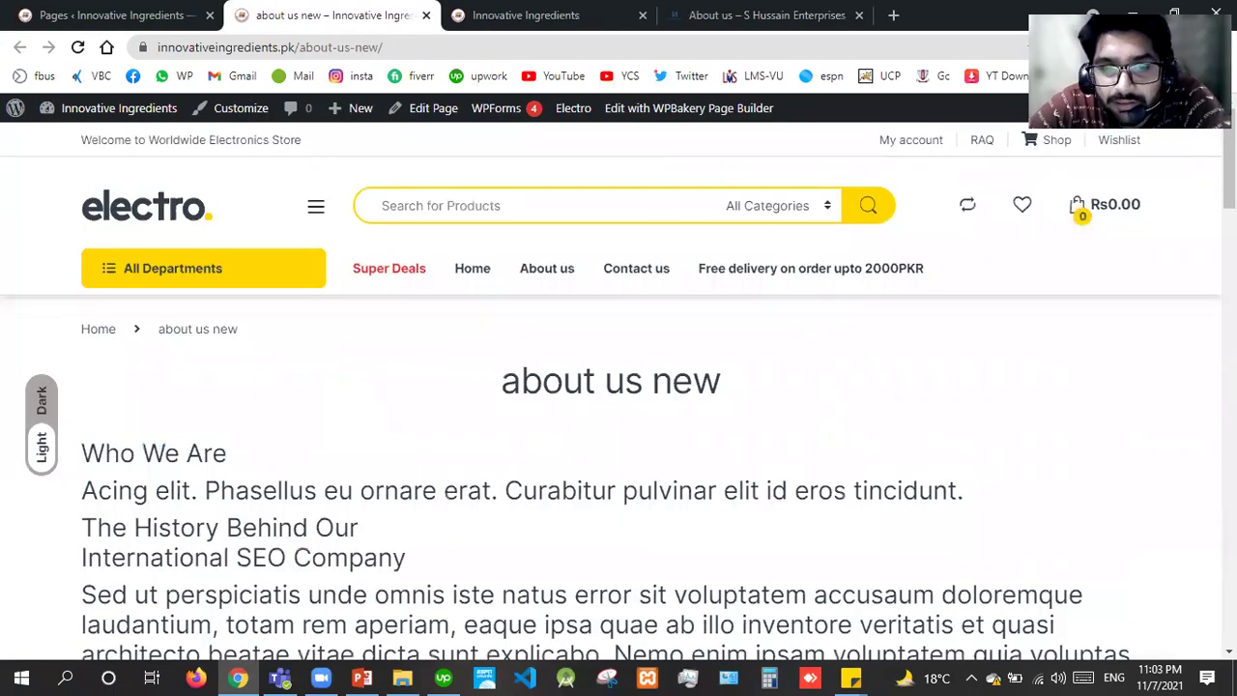
scroll(619, 424, down, 5)
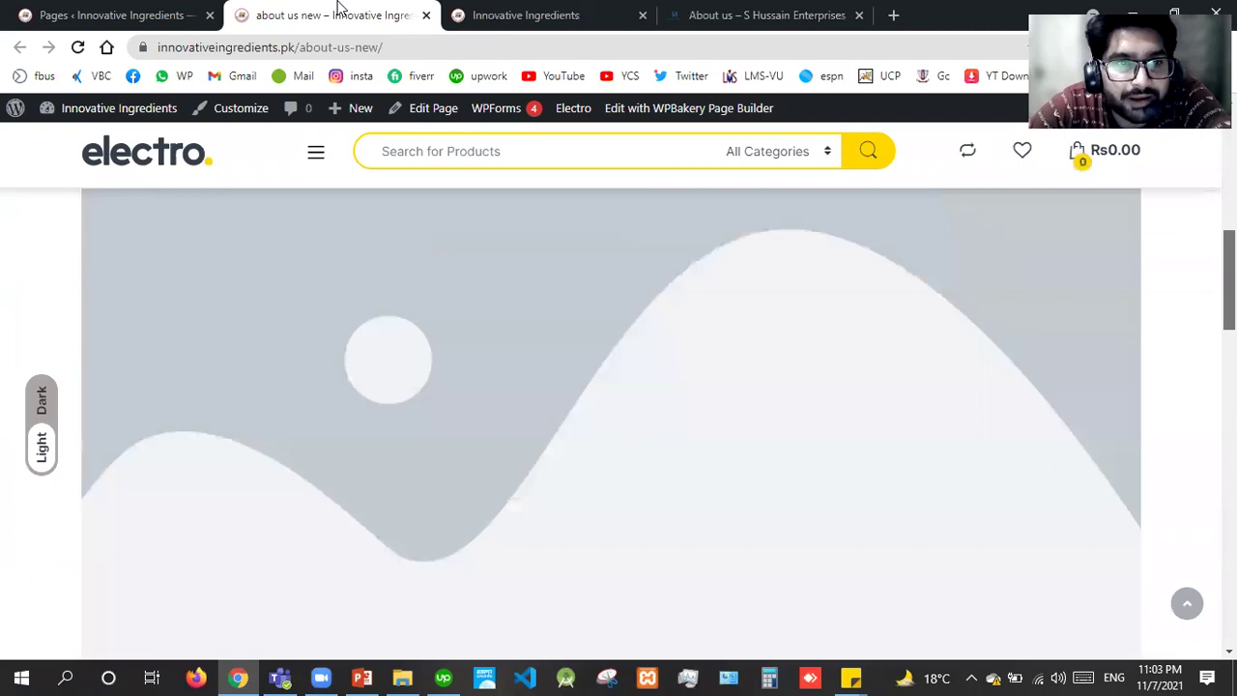
click(24, 11)
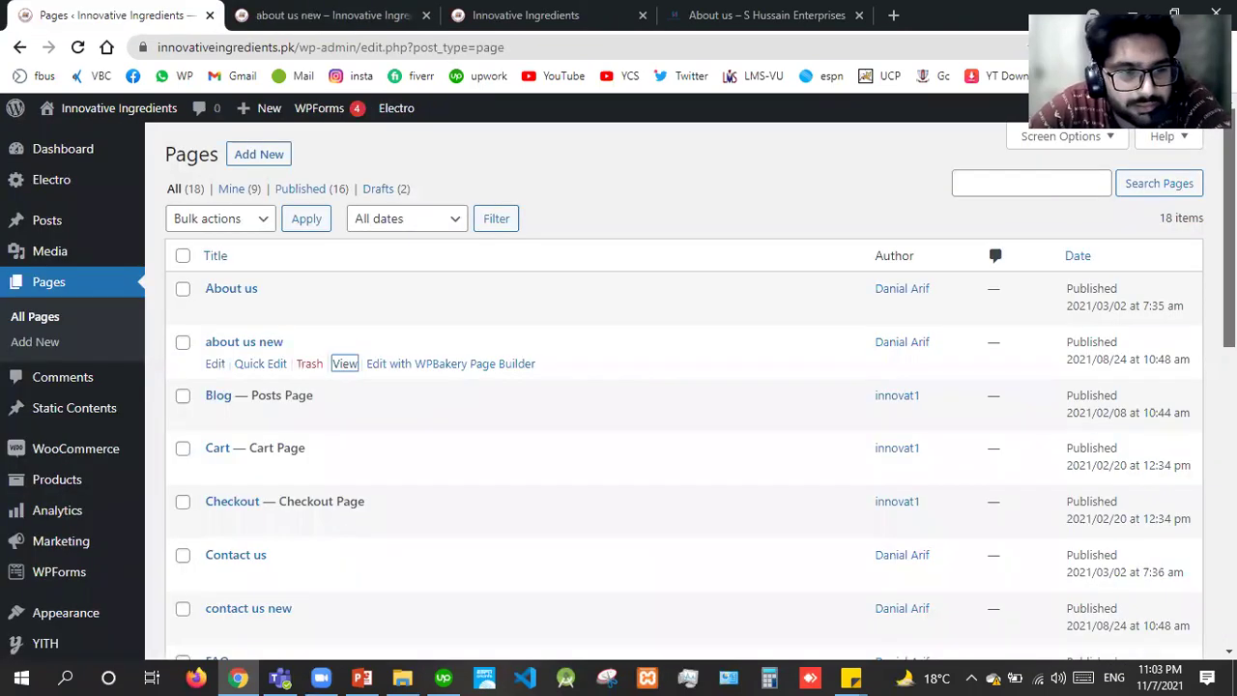
key(ctrl+Tab)
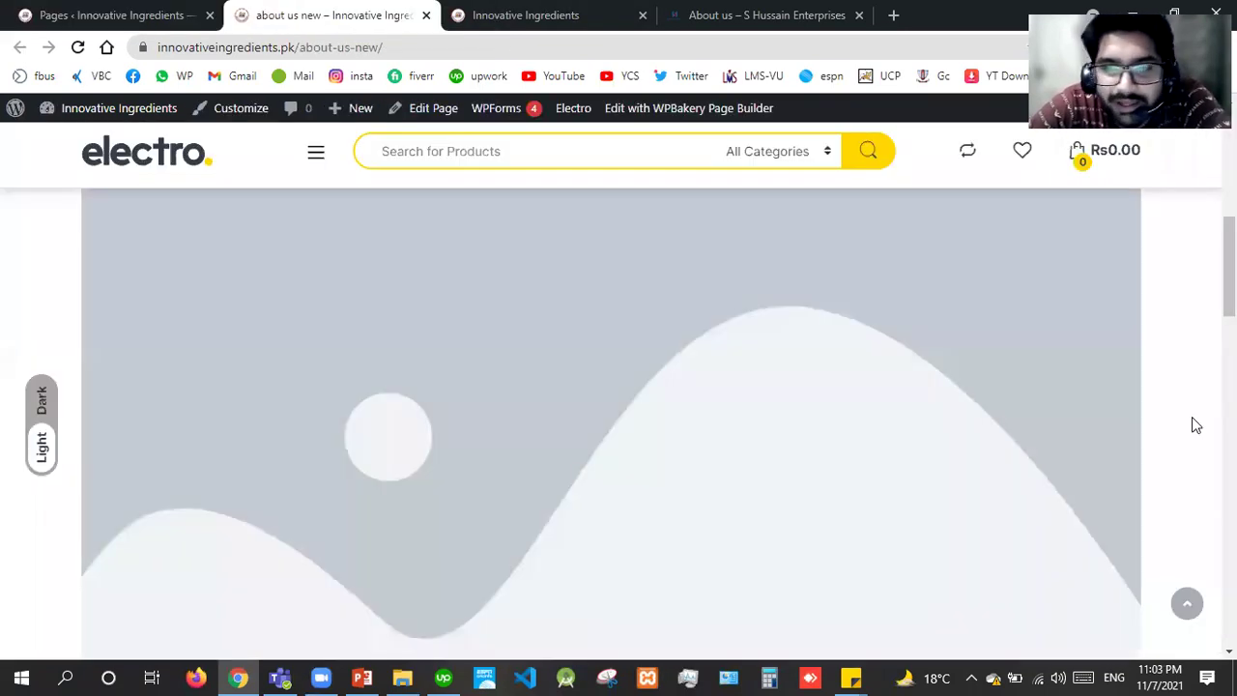
scroll(612, 428, down, 1)
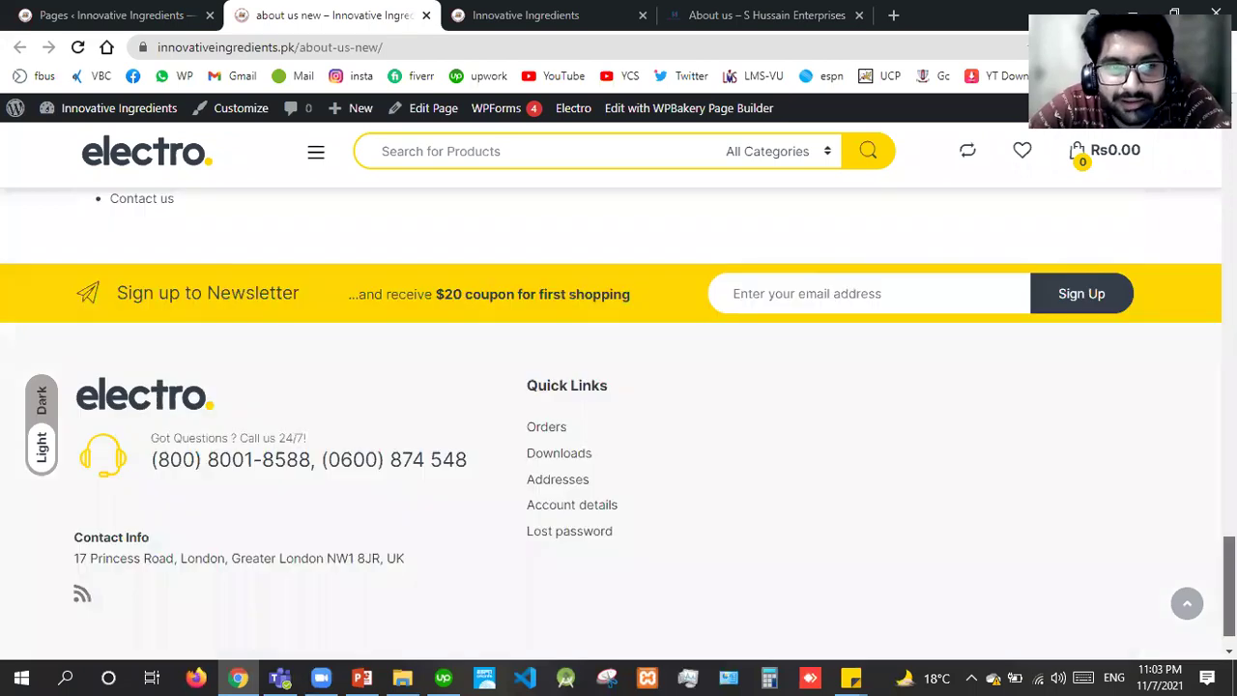
Step: Open the site's installed plugins list in a separate tab and switch to it
key(ctrl+shift+Tab)
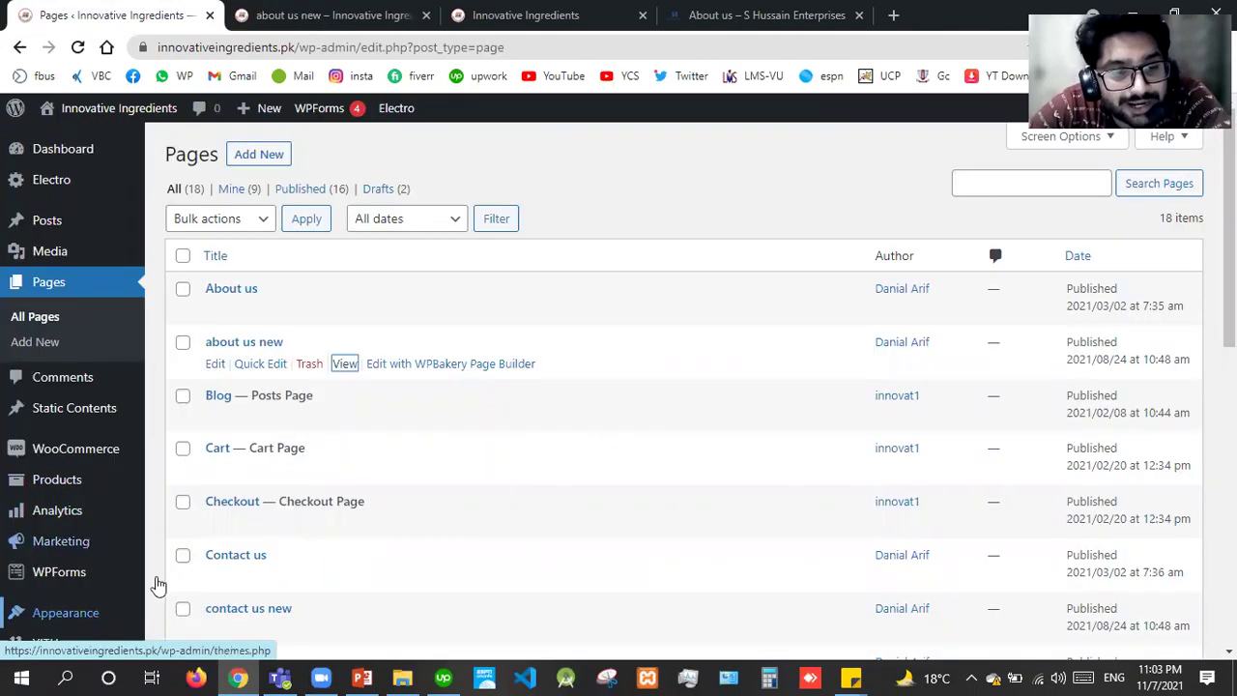
scroll(677, 387, down, 5)
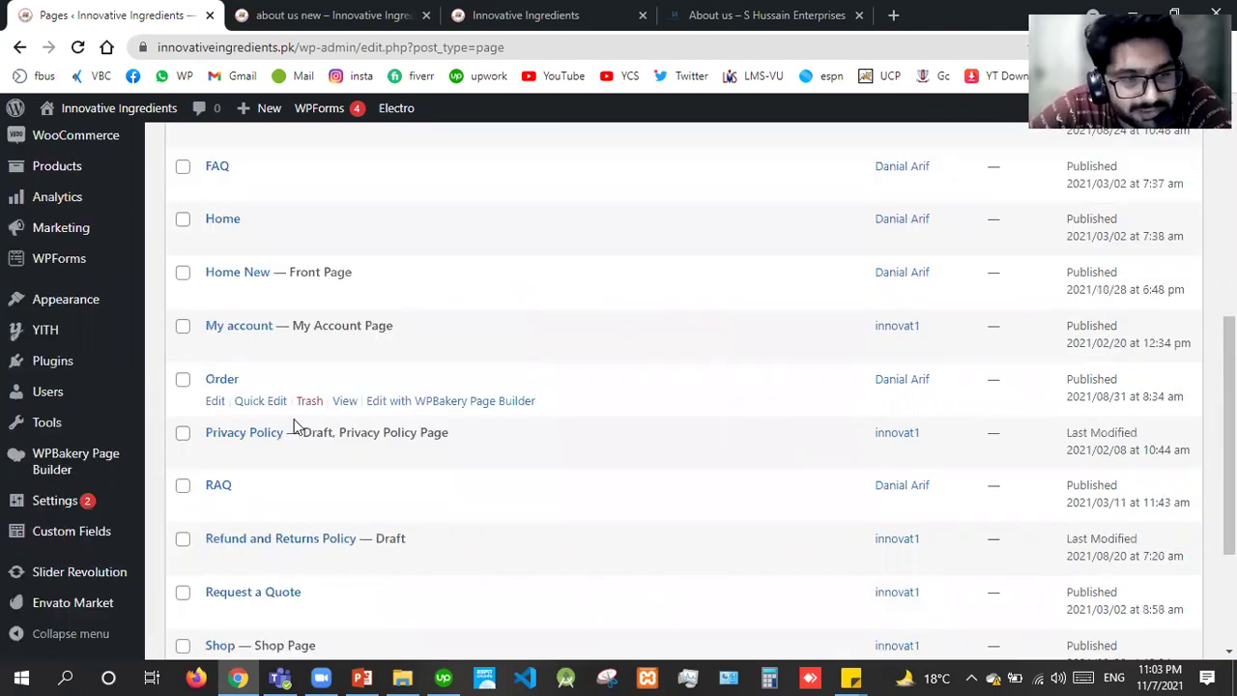
mouse_move(81, 361)
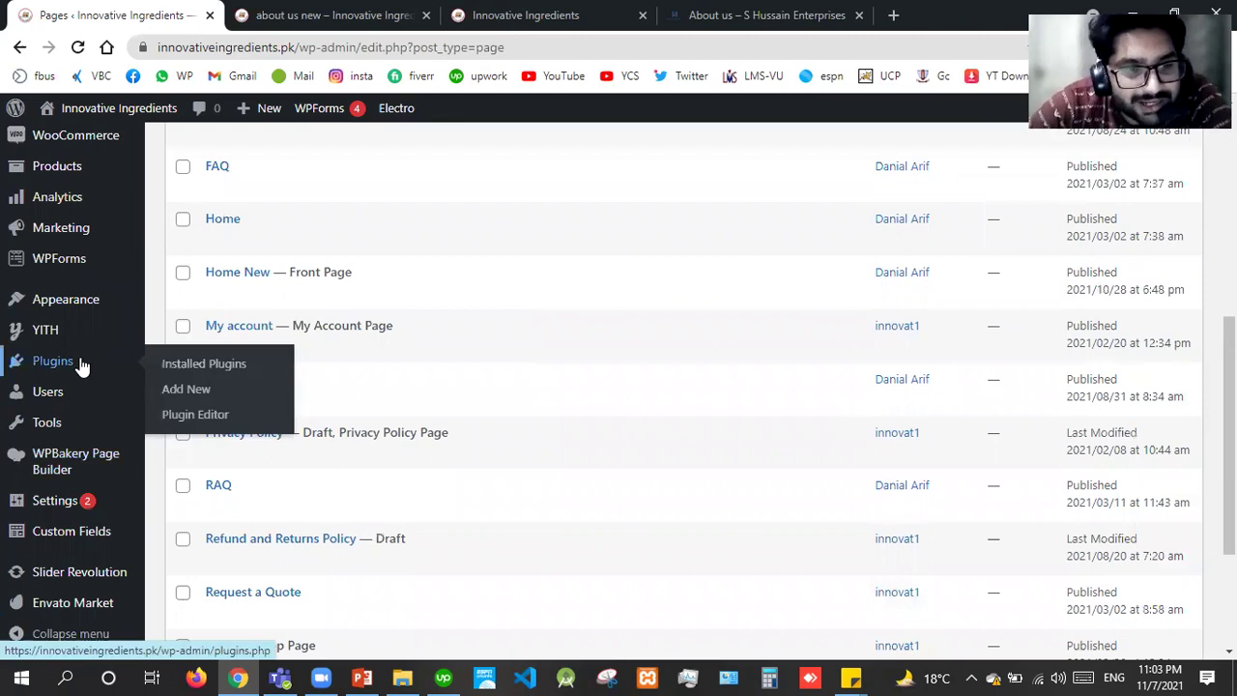
right_click(165, 369)
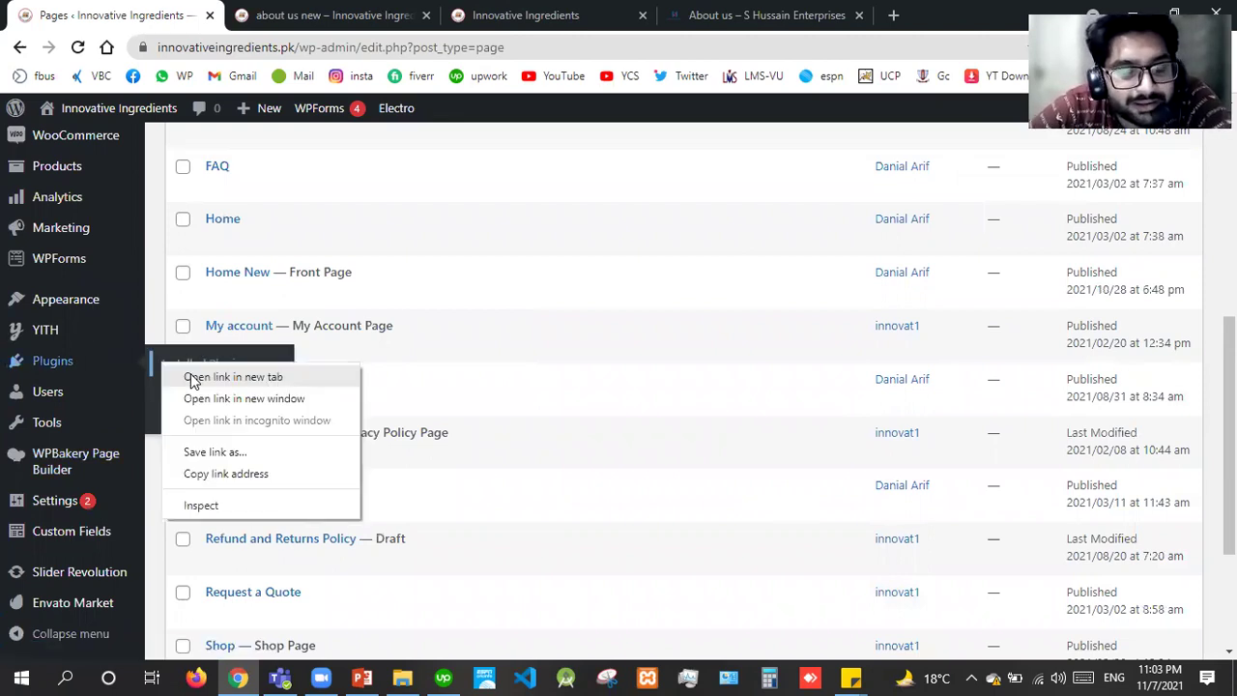
click(192, 378)
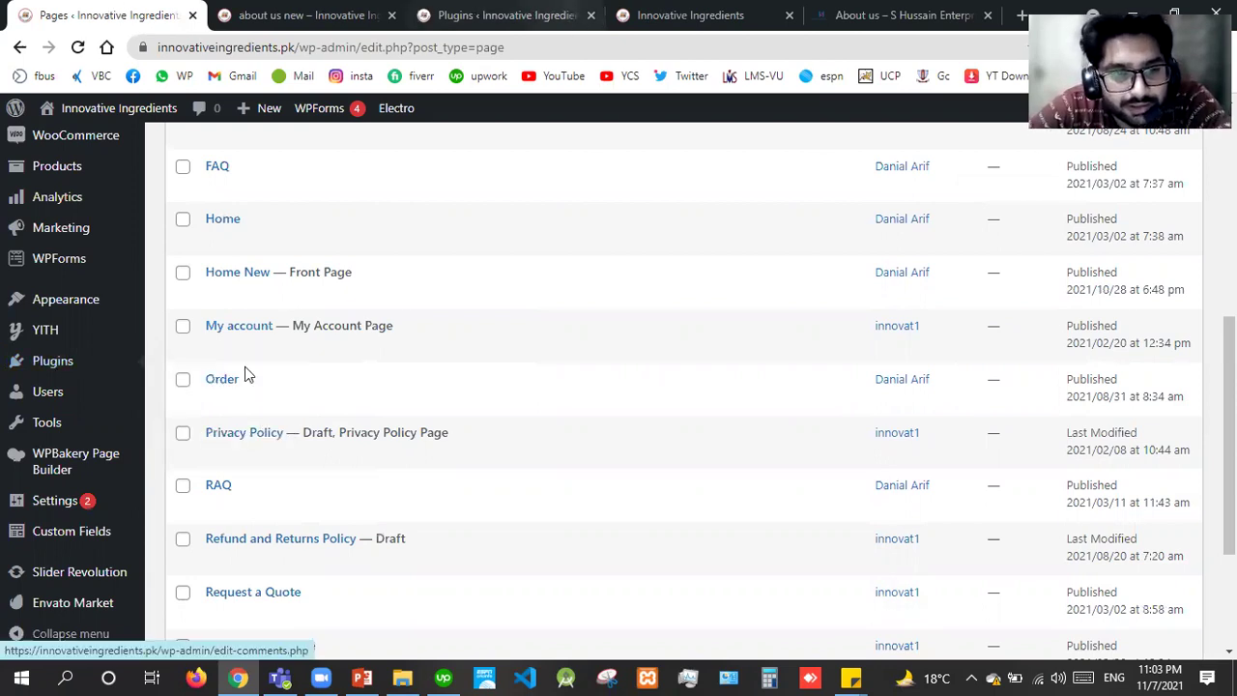
key(ctrl+3)
Step: Bulk-activate the Elementor and Elementor Pro plugins, and activate Contact Form 7
click(185, 601)
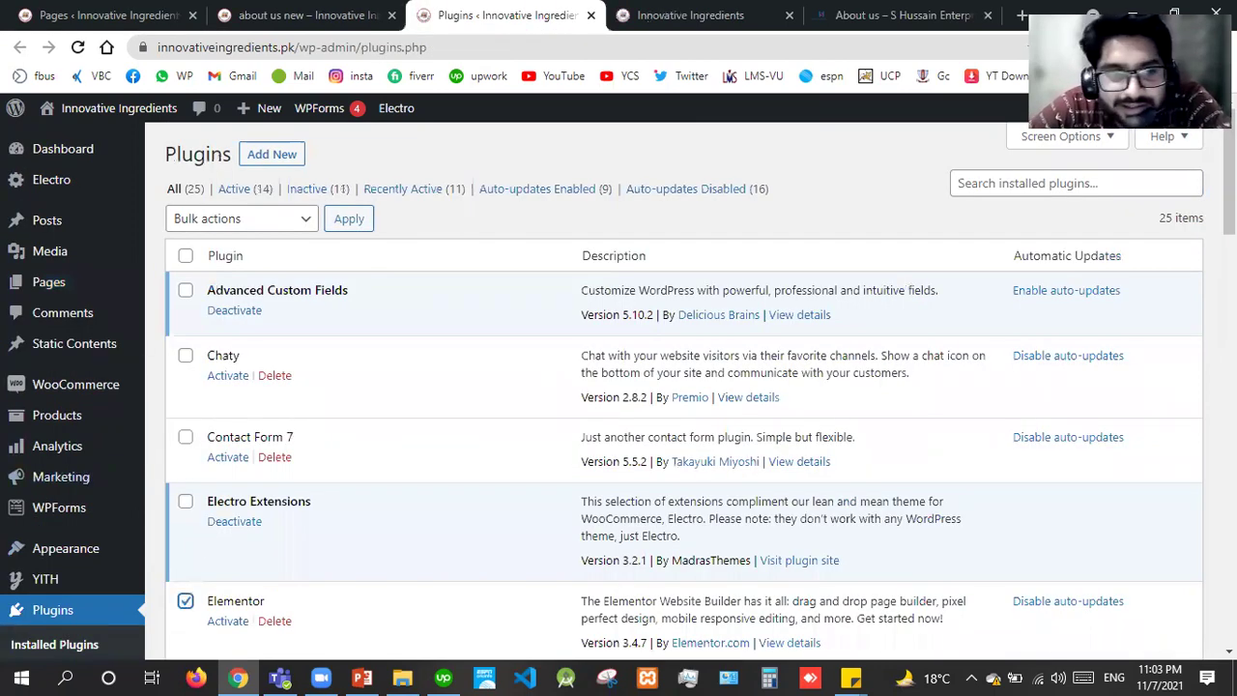
scroll(189, 197, down, 5)
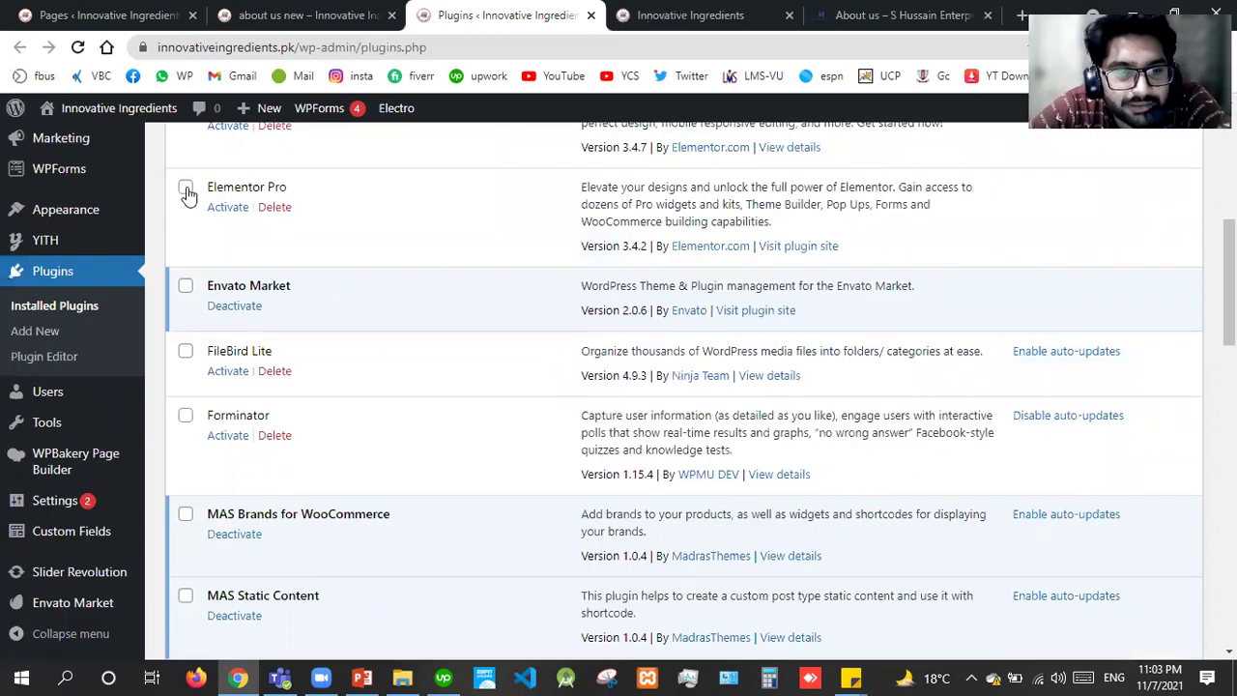
click(185, 187)
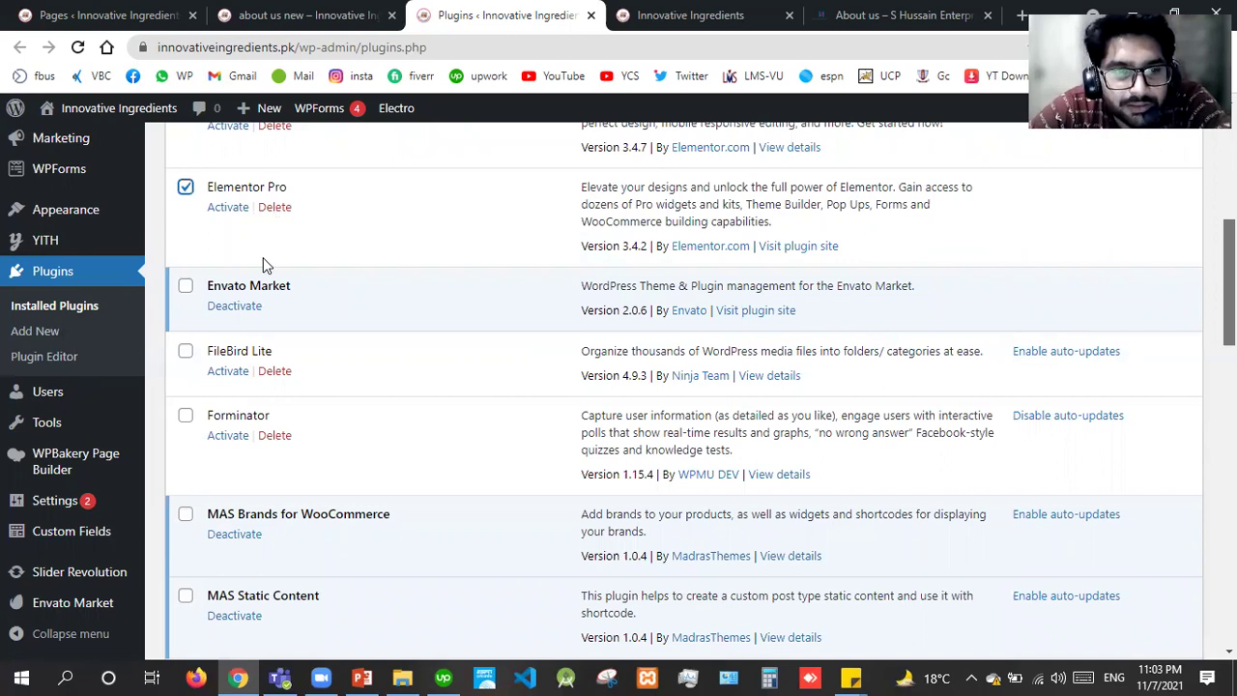
scroll(342, 238, up, 5)
click(344, 229)
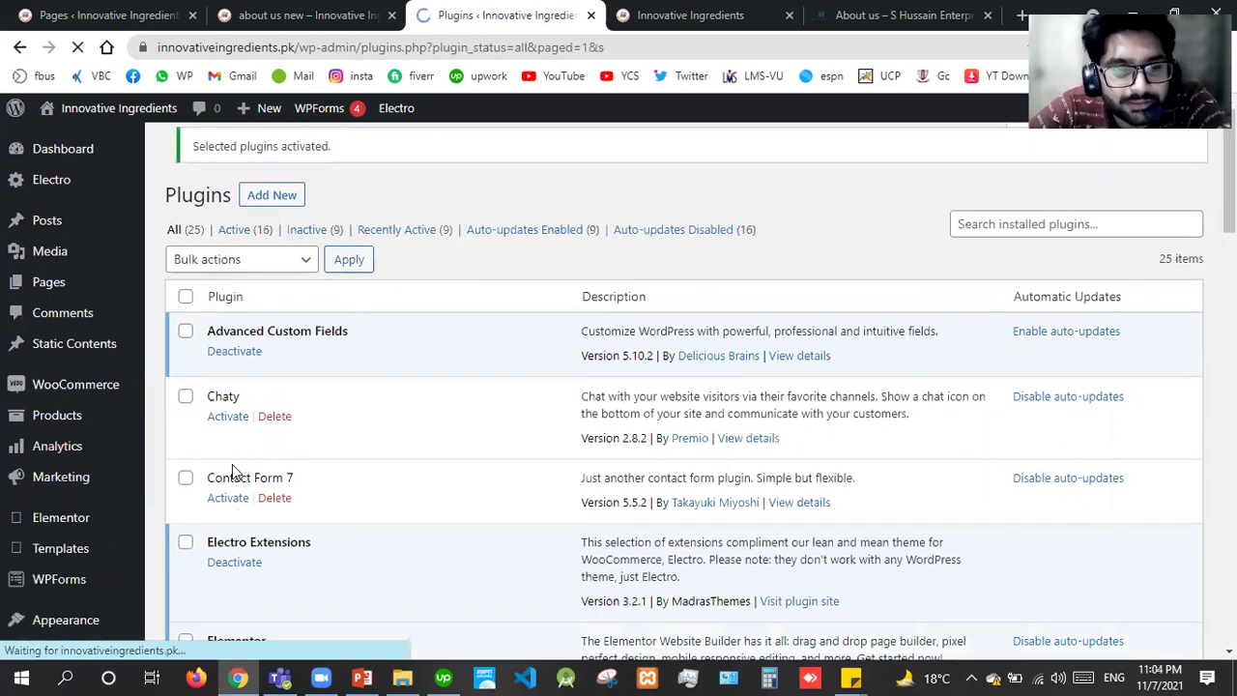
click(229, 499)
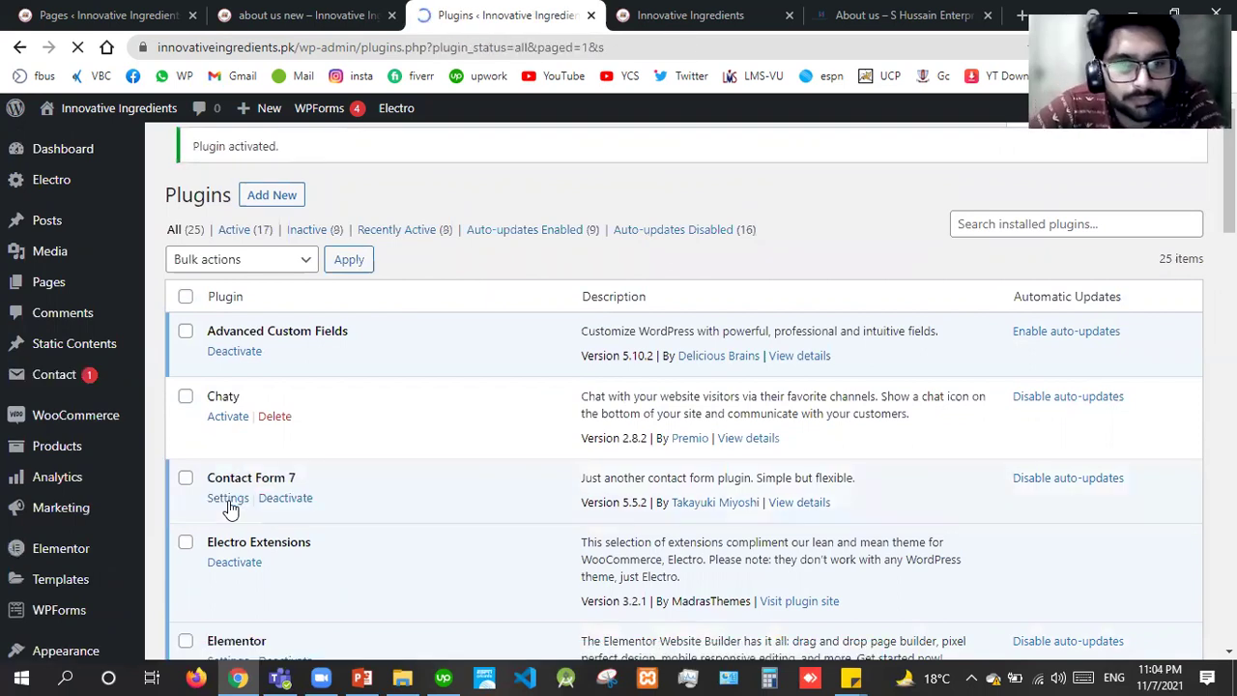
Step: Reload the live "about us new" page and check its layout down to the footer
click(637, 12)
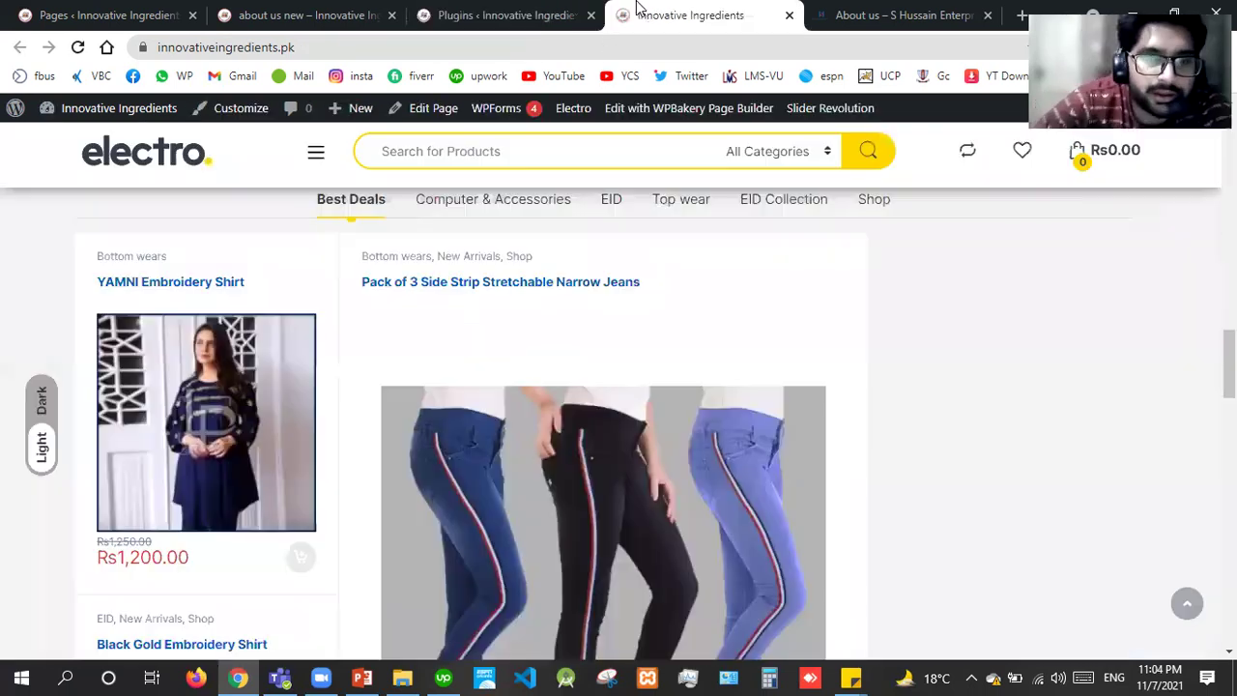
key(ctrl+Tab)
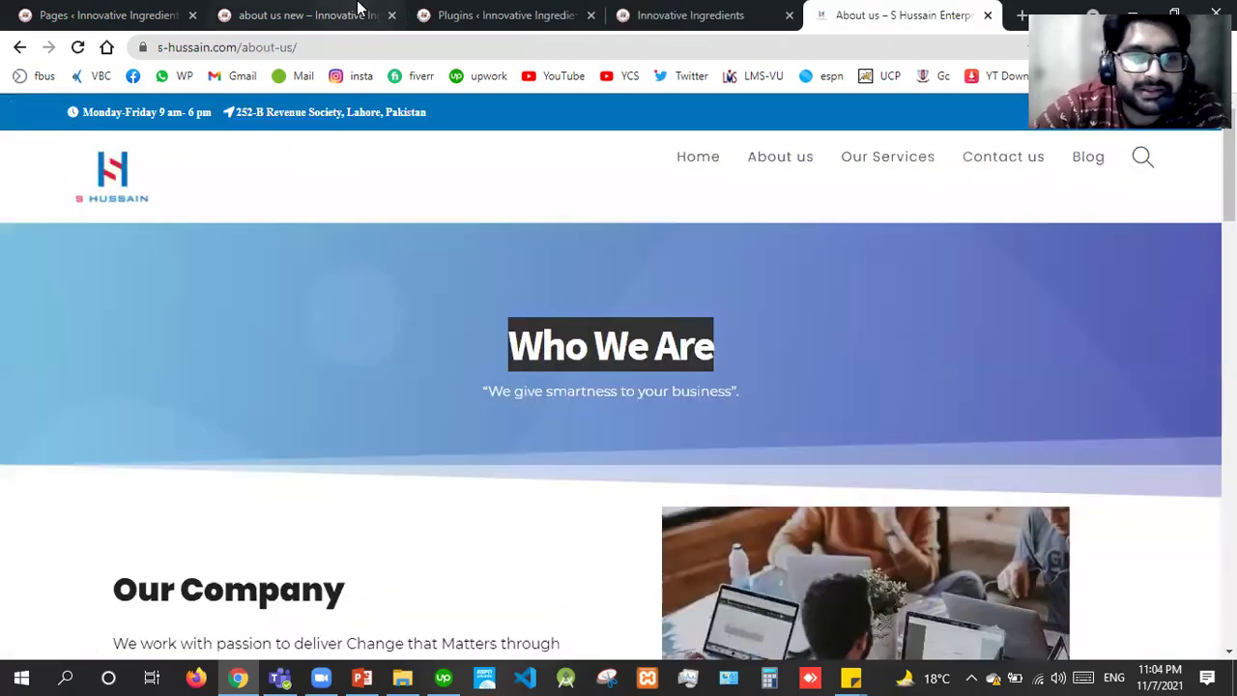
click(358, 12)
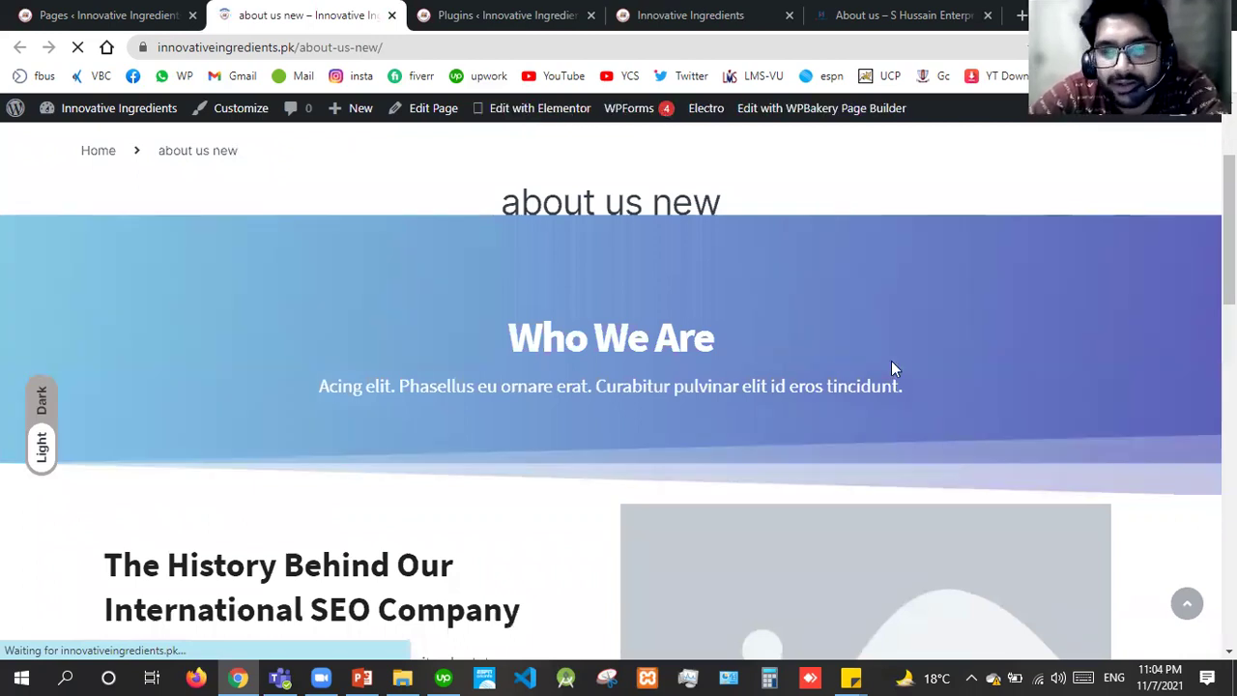
scroll(619, 386, down, 5)
scroll(613, 248, down, 10)
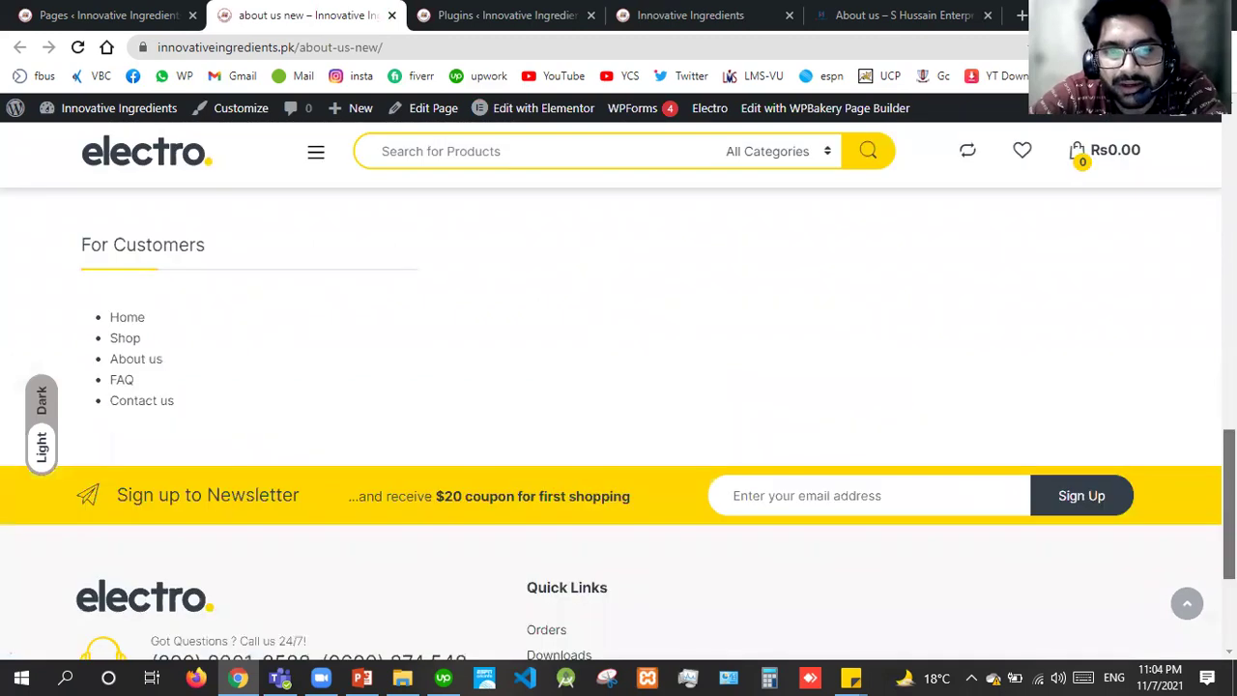
scroll(559, 114, up, 15)
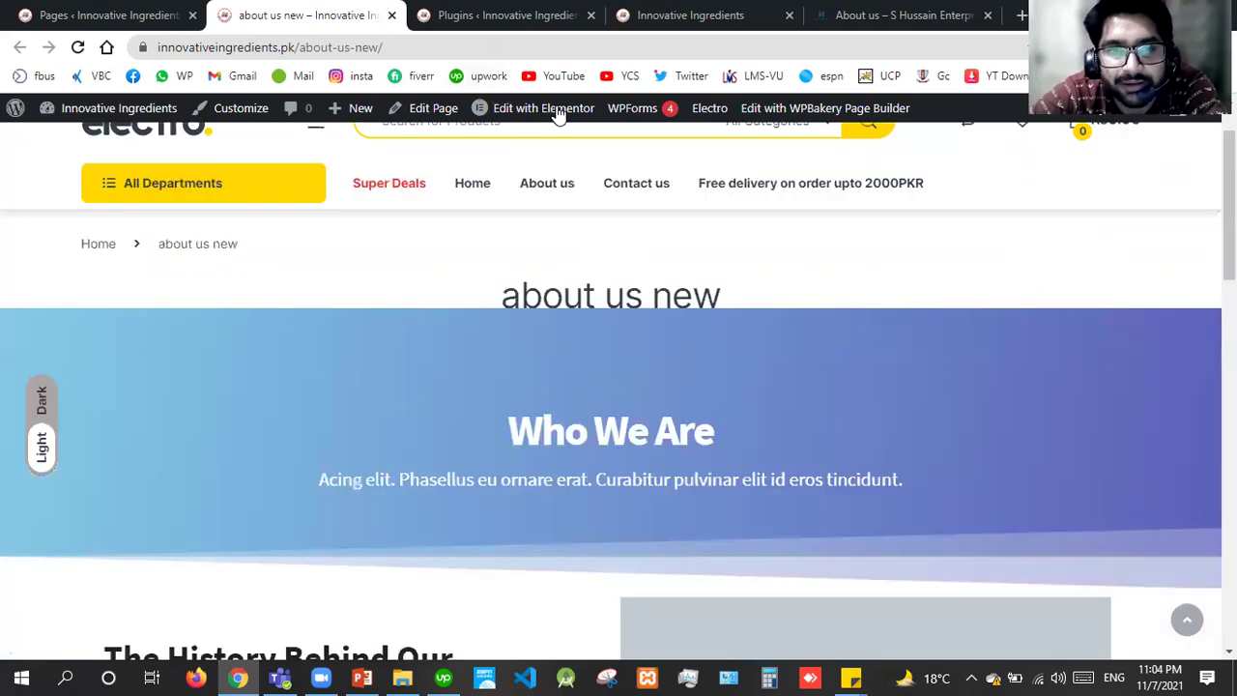
Step: Open the "about us new" page for editing in Elementor in a separate tab and in WPBakery Page Builder in the current tab
right_click(558, 107)
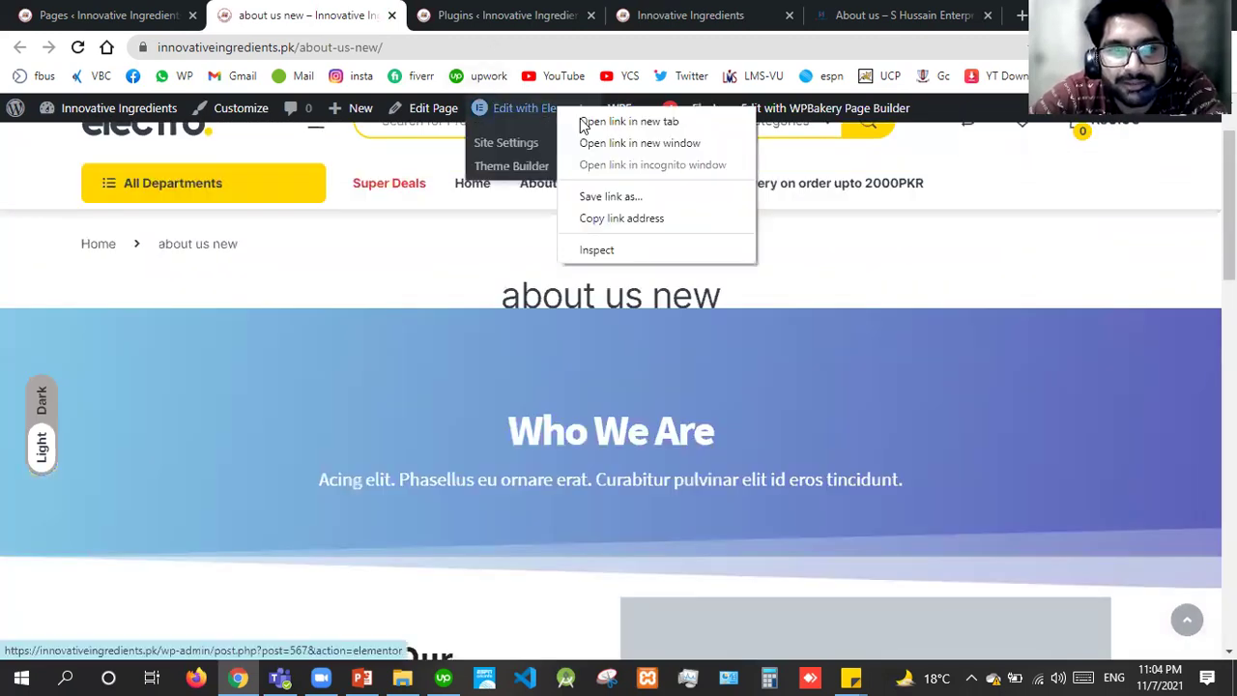
click(583, 126)
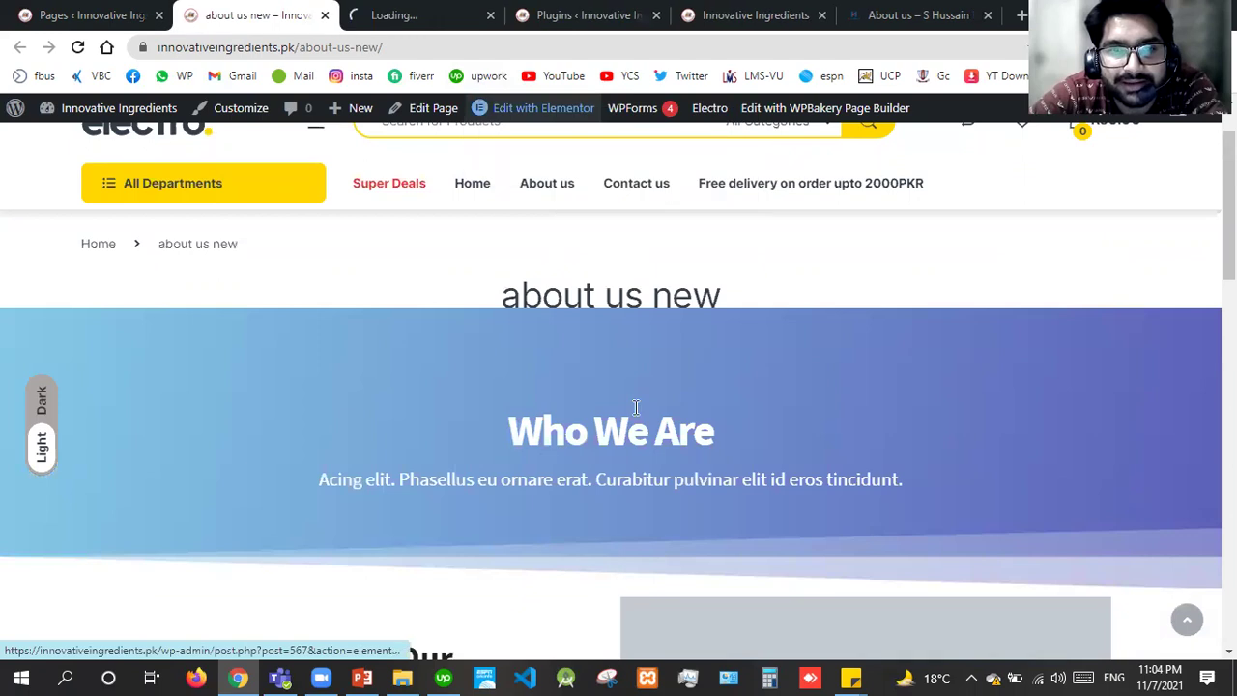
click(820, 124)
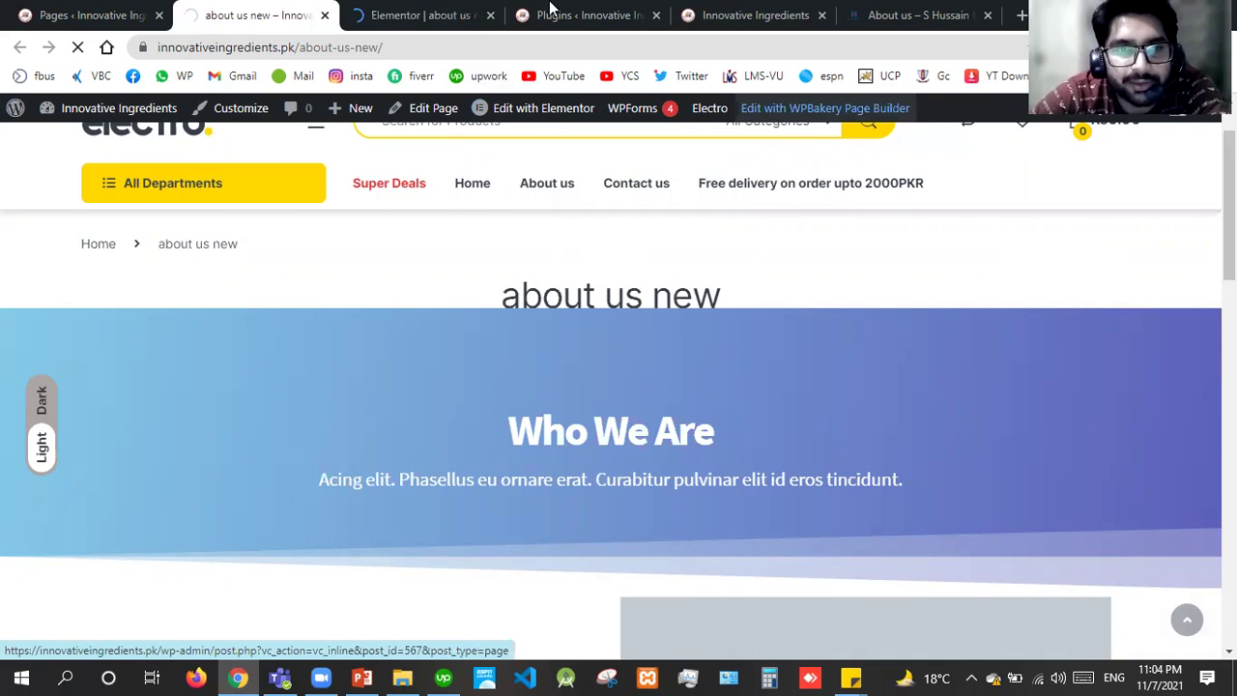
click(423, 9)
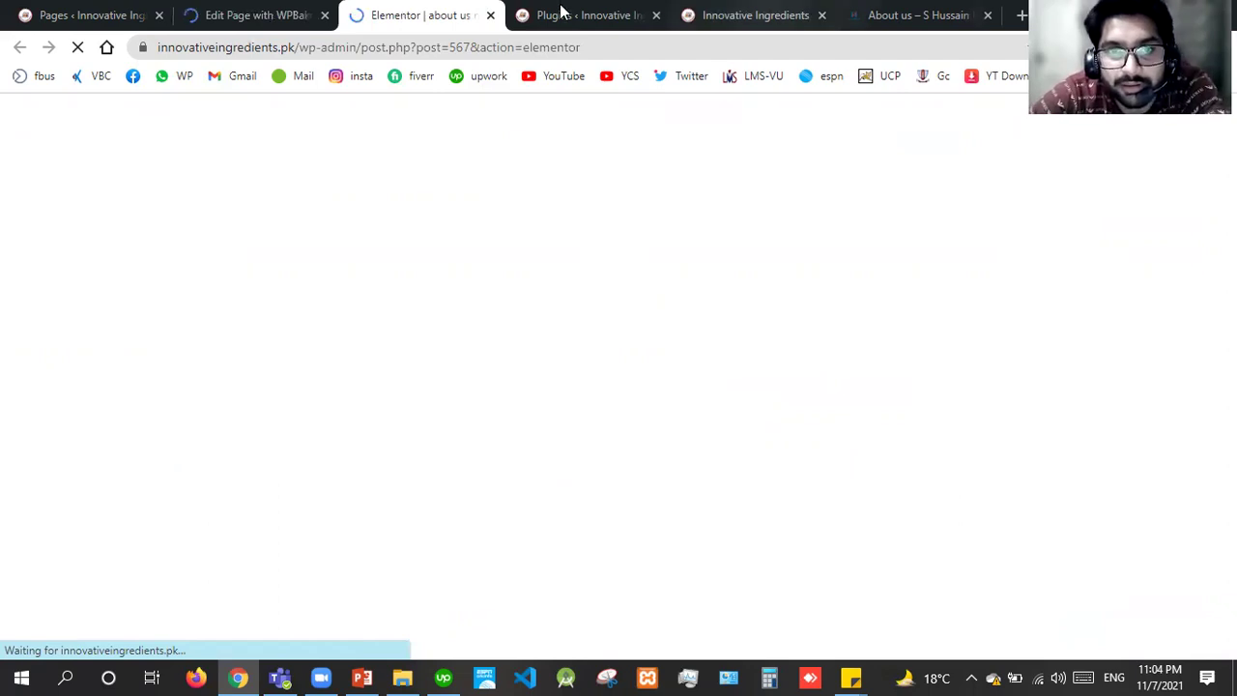
Step: Close the Plugins and store homepage tabs, and return to the Elementor and WPBakery editor tabs of the "about us new" page
click(590, 15)
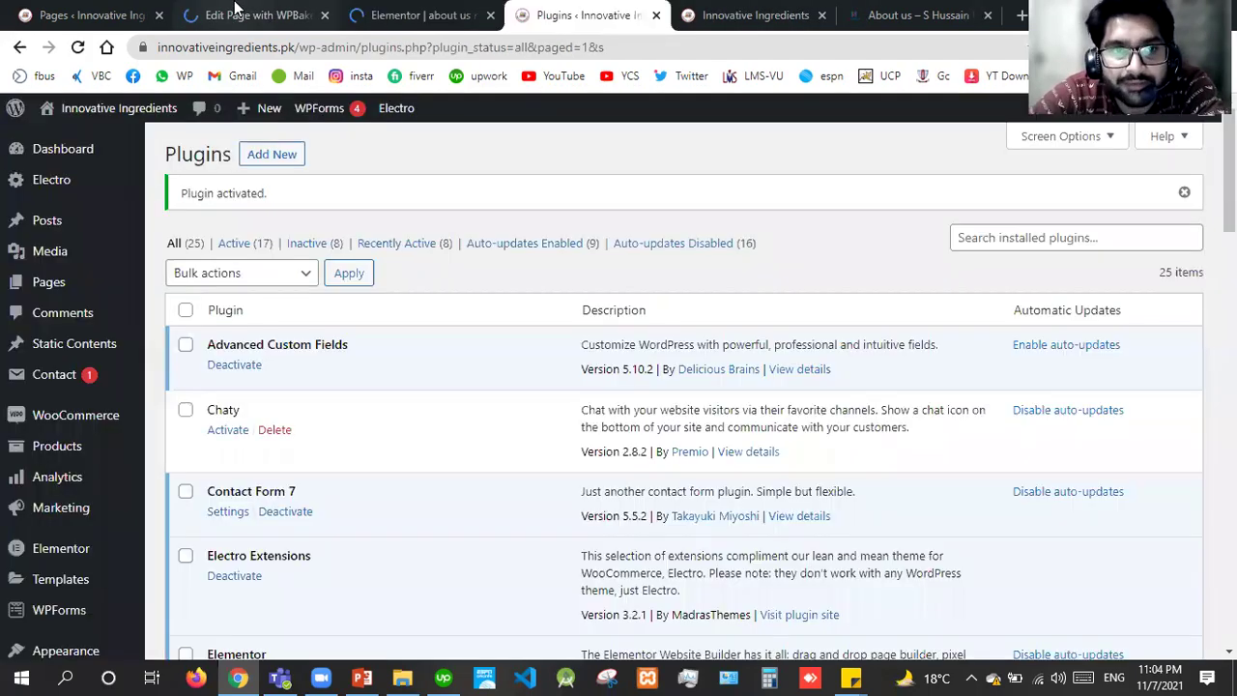
click(655, 16)
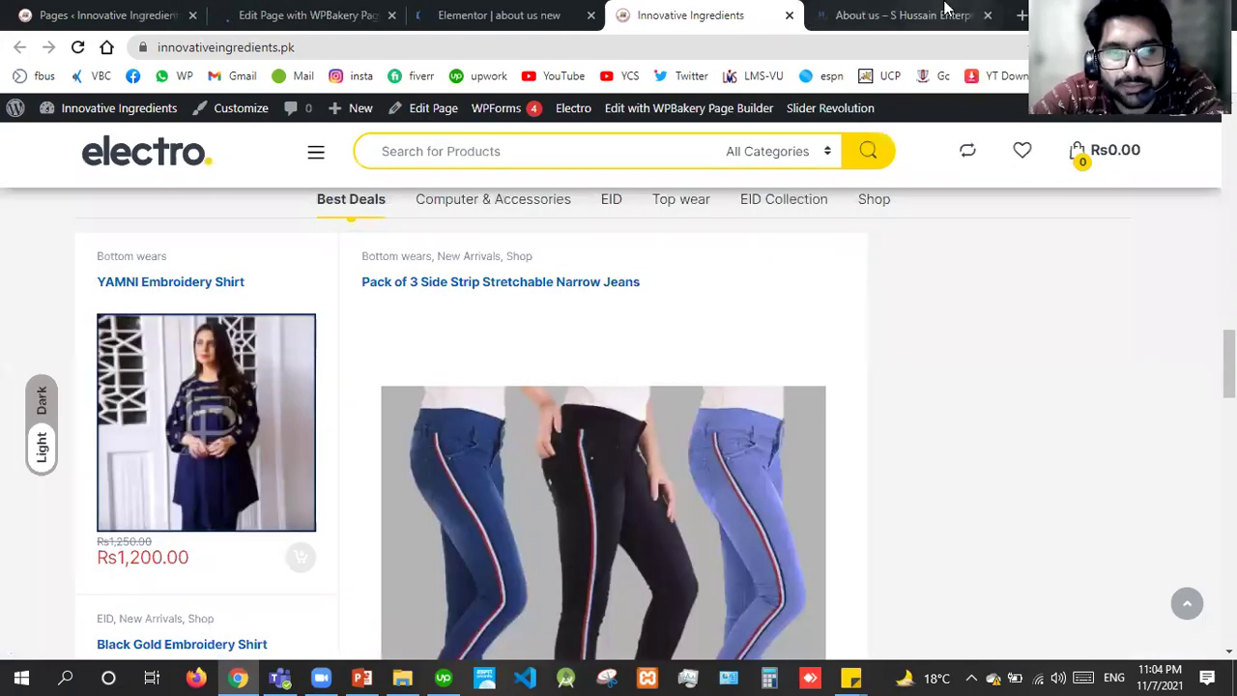
click(946, 9)
scroll(1204, 290, down, 5)
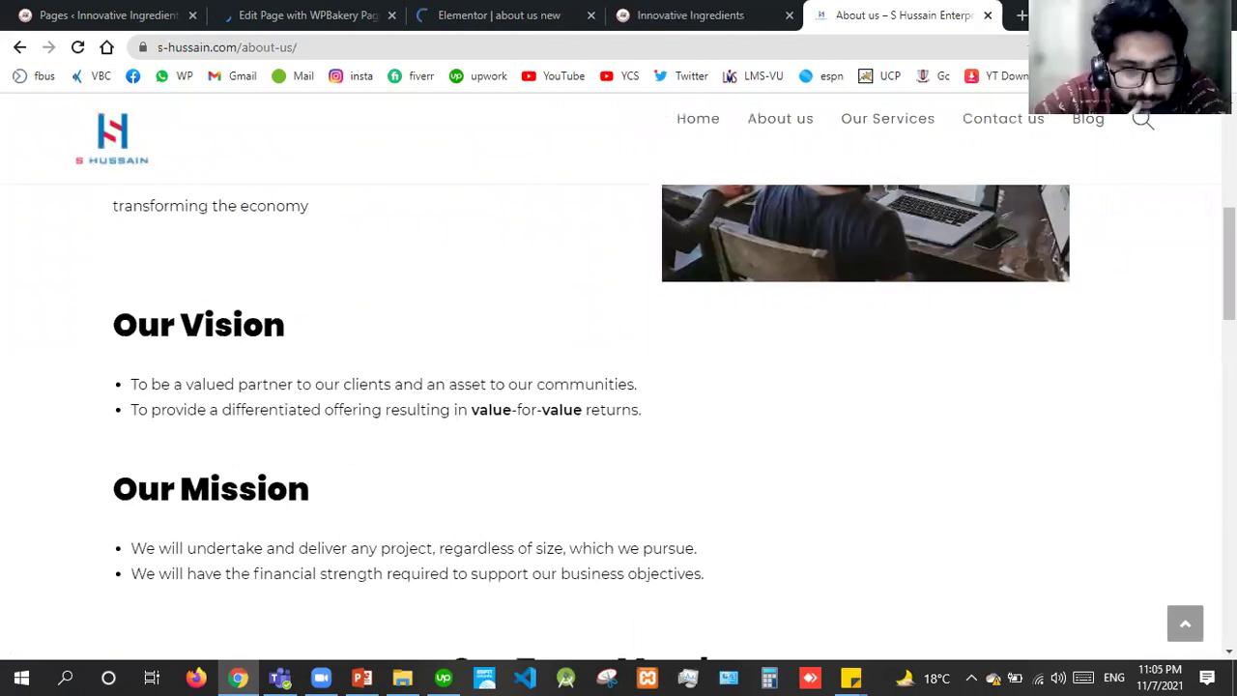
click(682, 9)
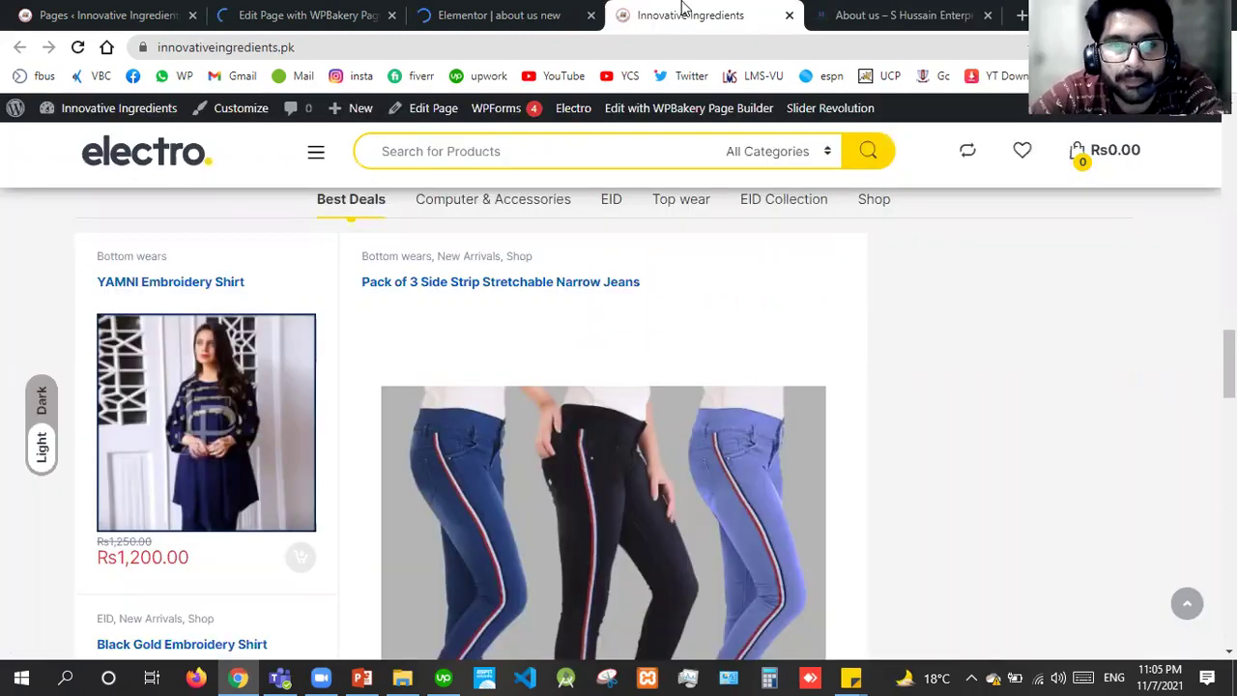
click(790, 16)
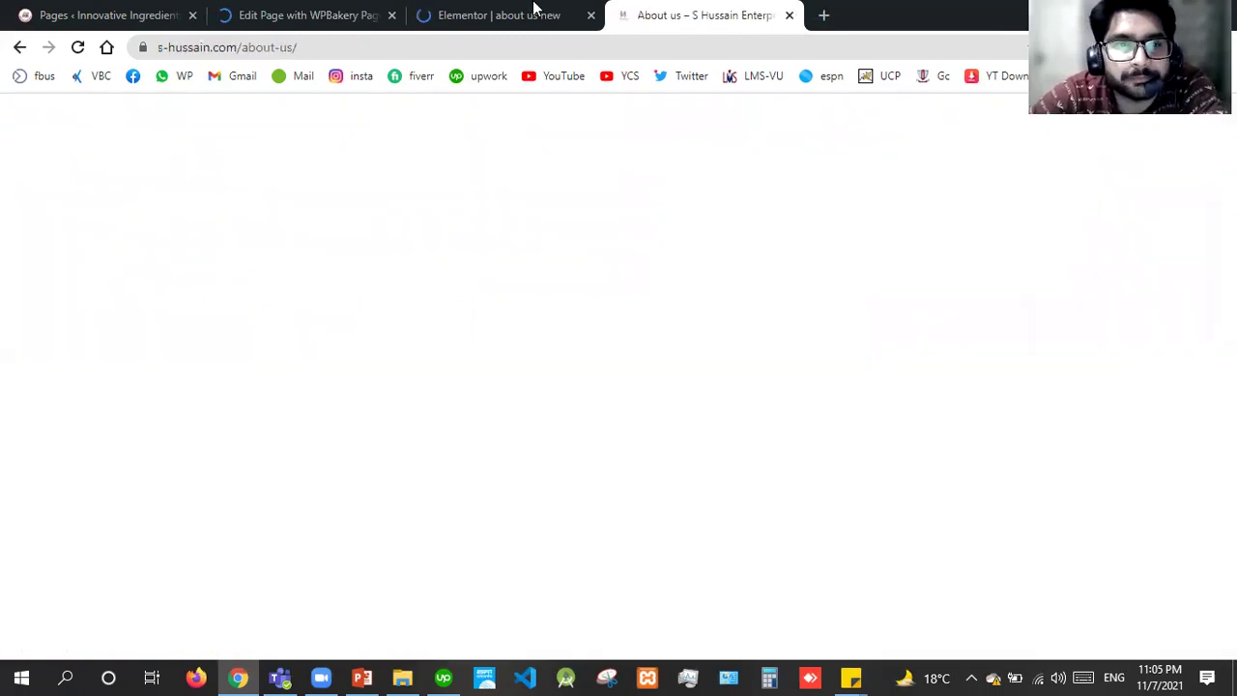
click(535, 8)
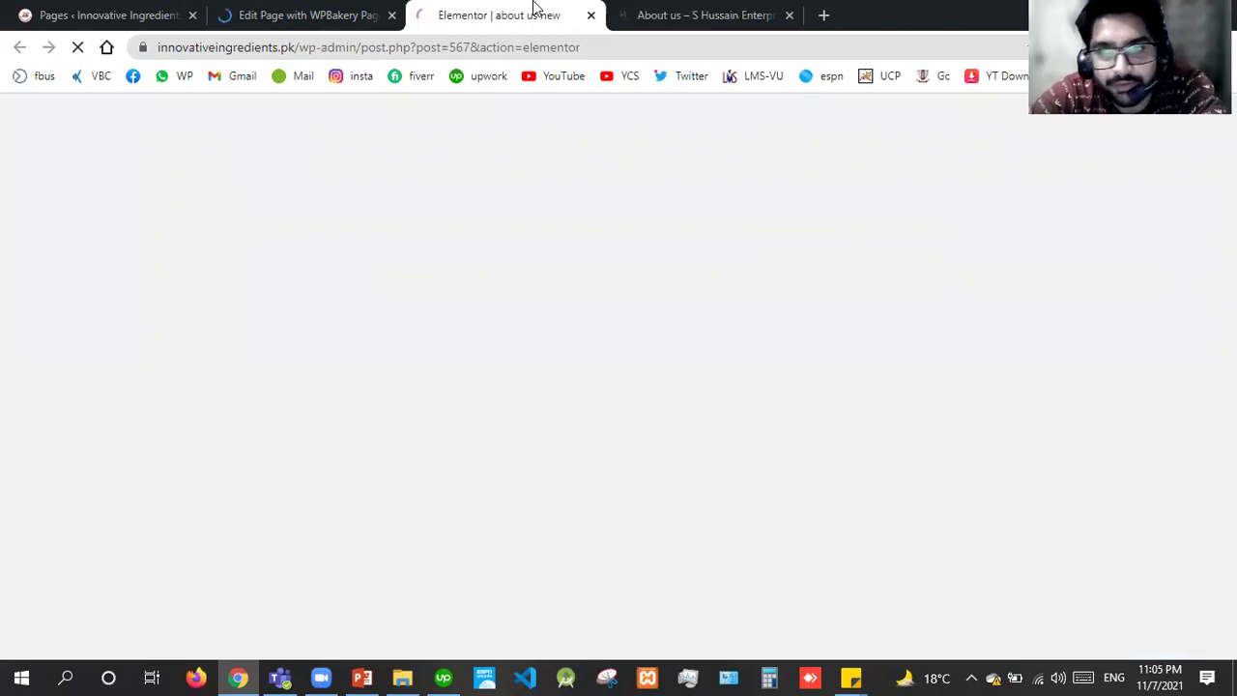
click(326, 19)
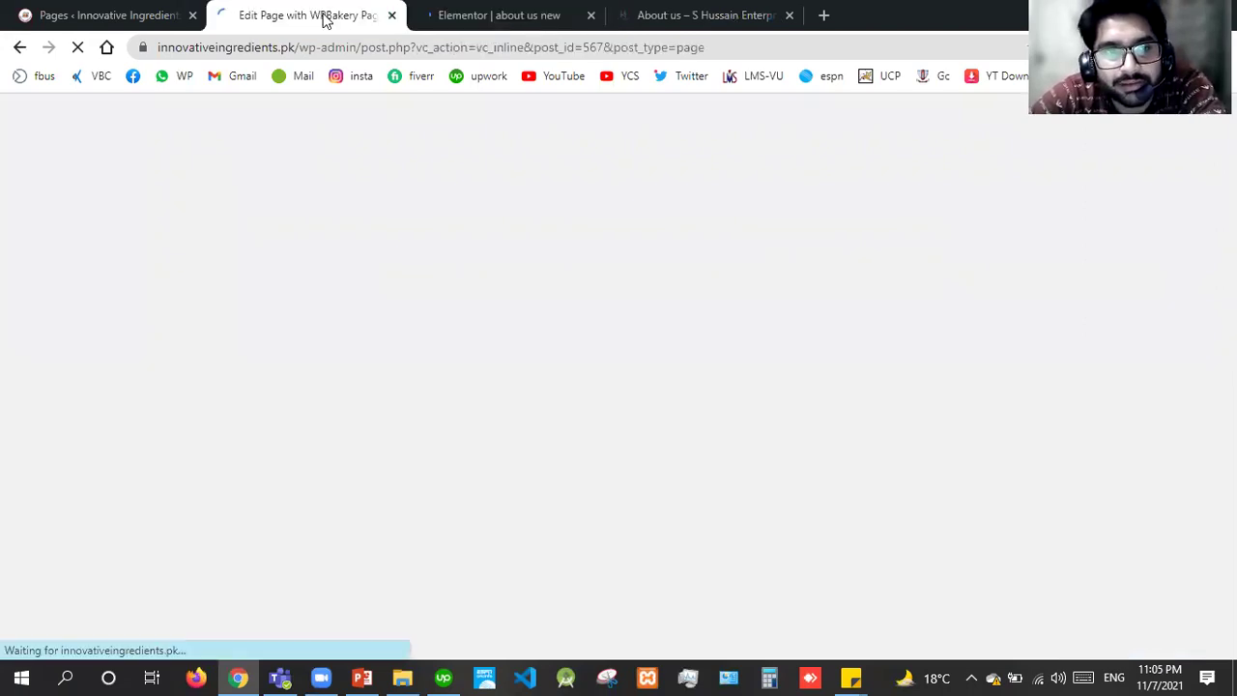
Step: Hide the page header of the "about us new" page in its Electro page options, update the page and view it live
click(465, 9)
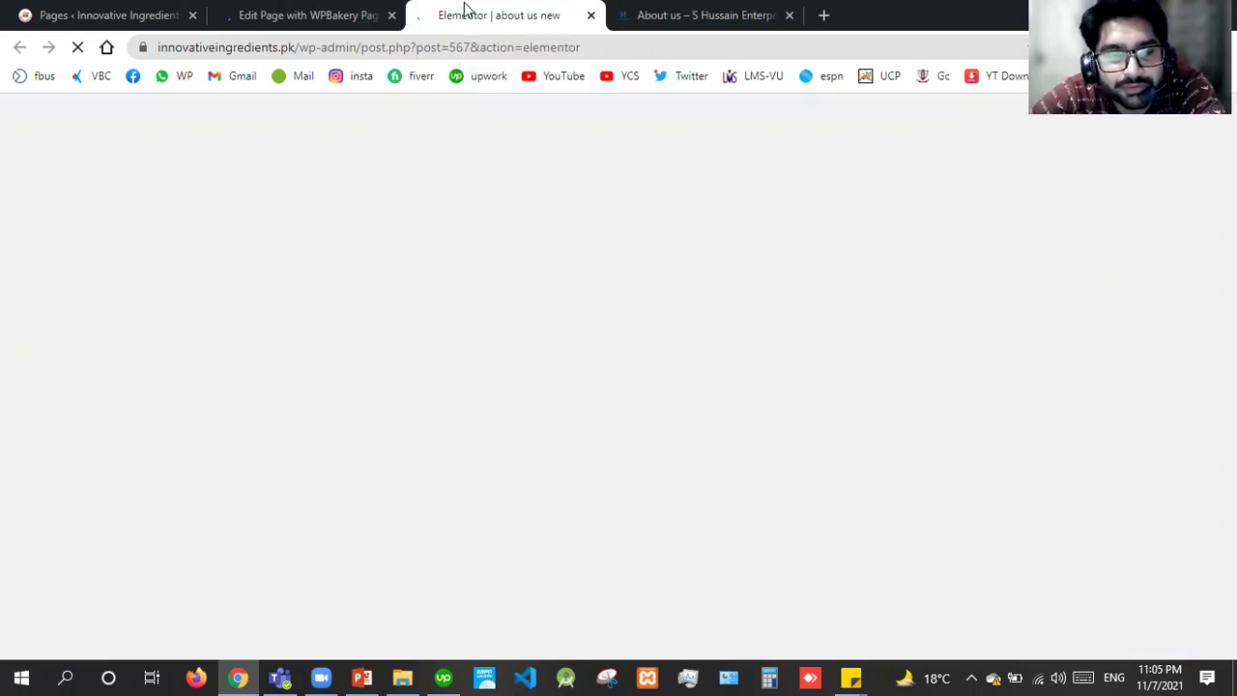
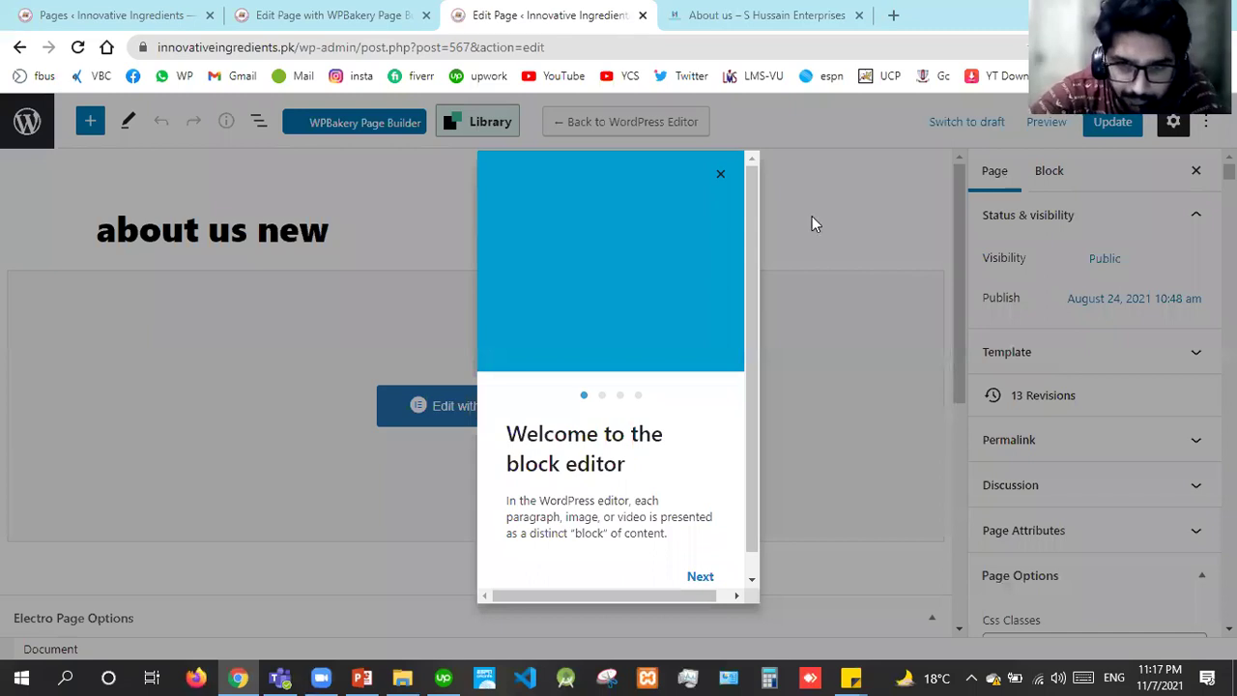
click(725, 168)
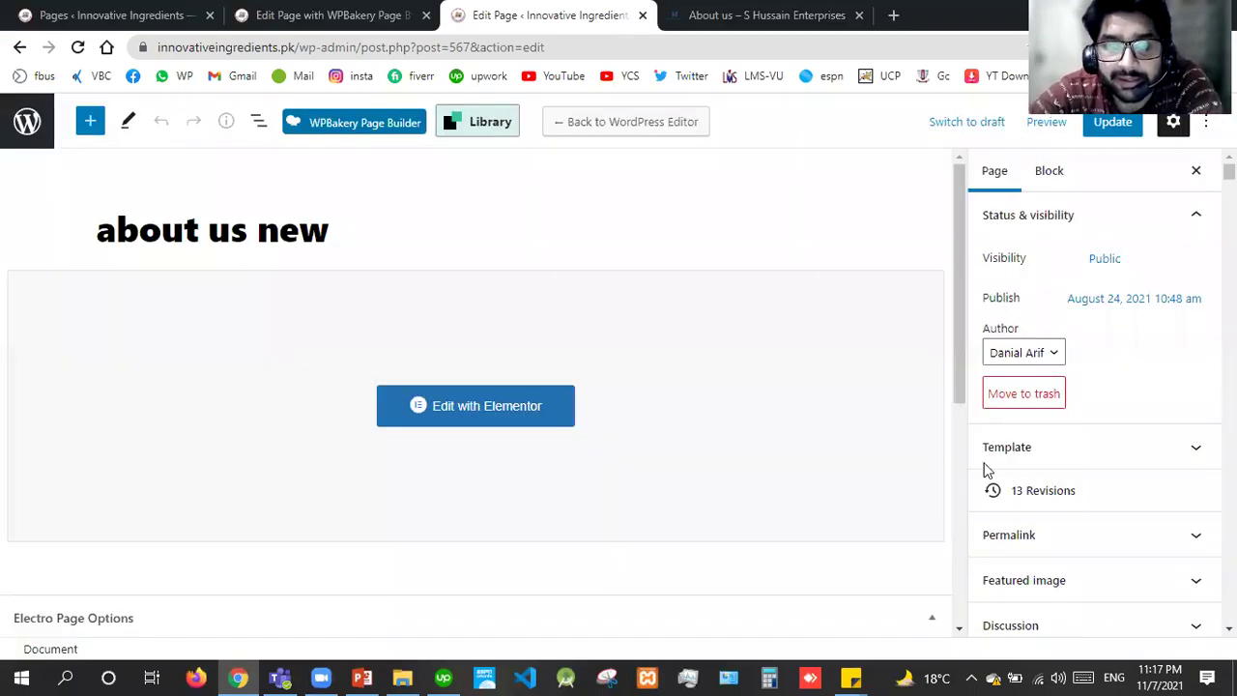
scroll(992, 512, down, 5)
click(19, 315)
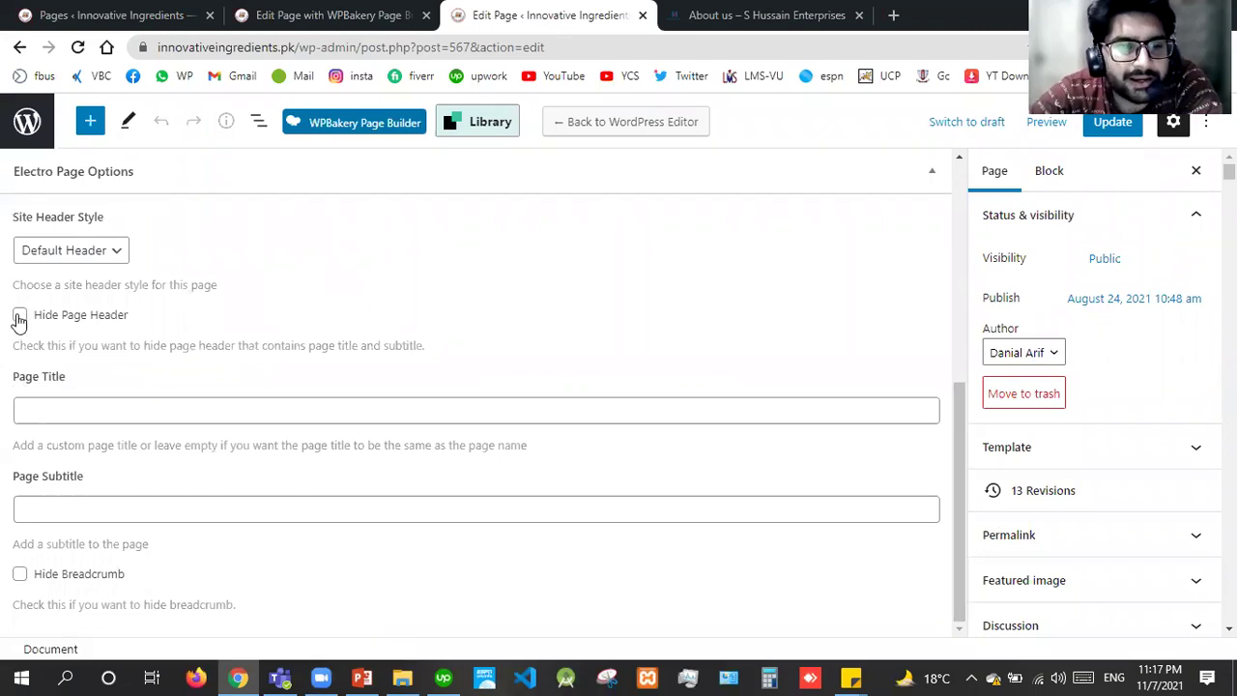
click(1114, 134)
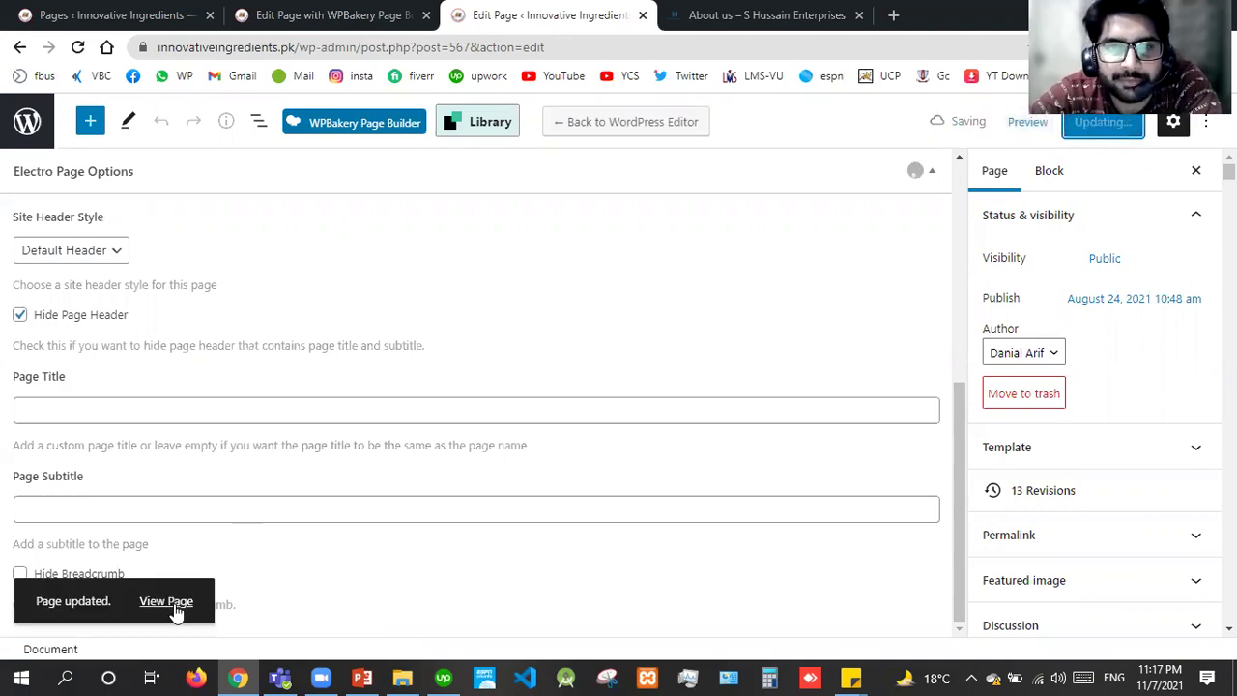
click(175, 605)
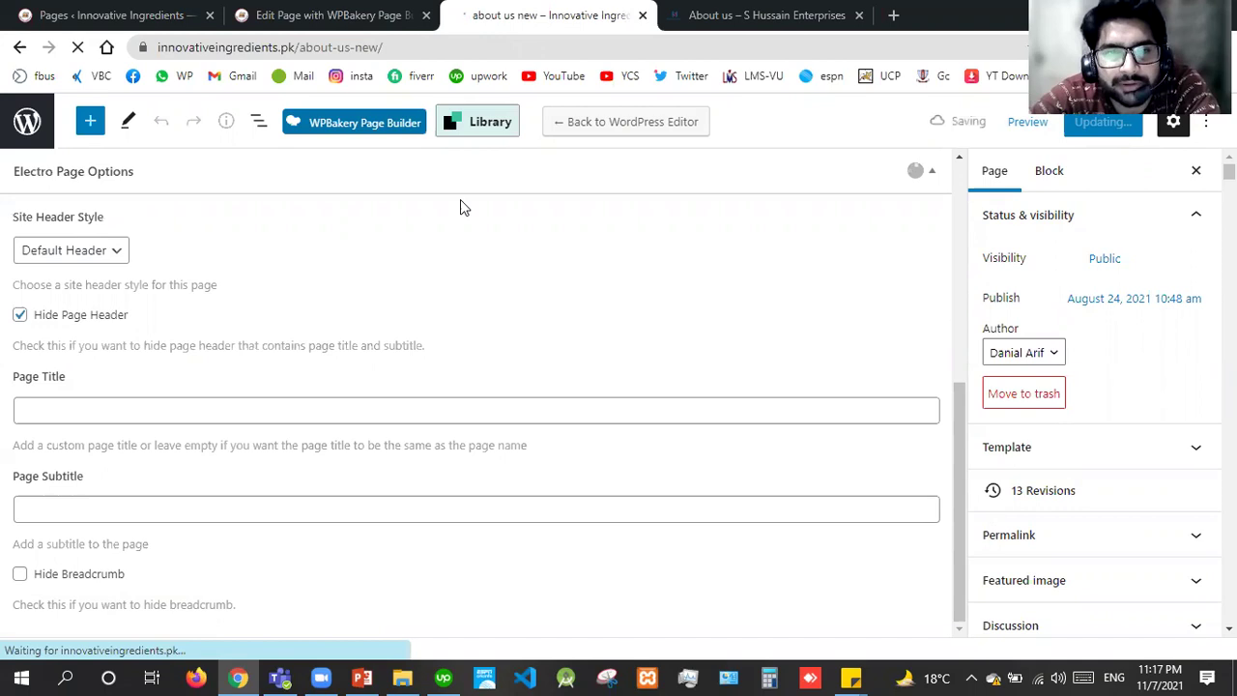
Step: Reload the WPBakery editor of the "about us new" page and the Pages list
click(315, 9)
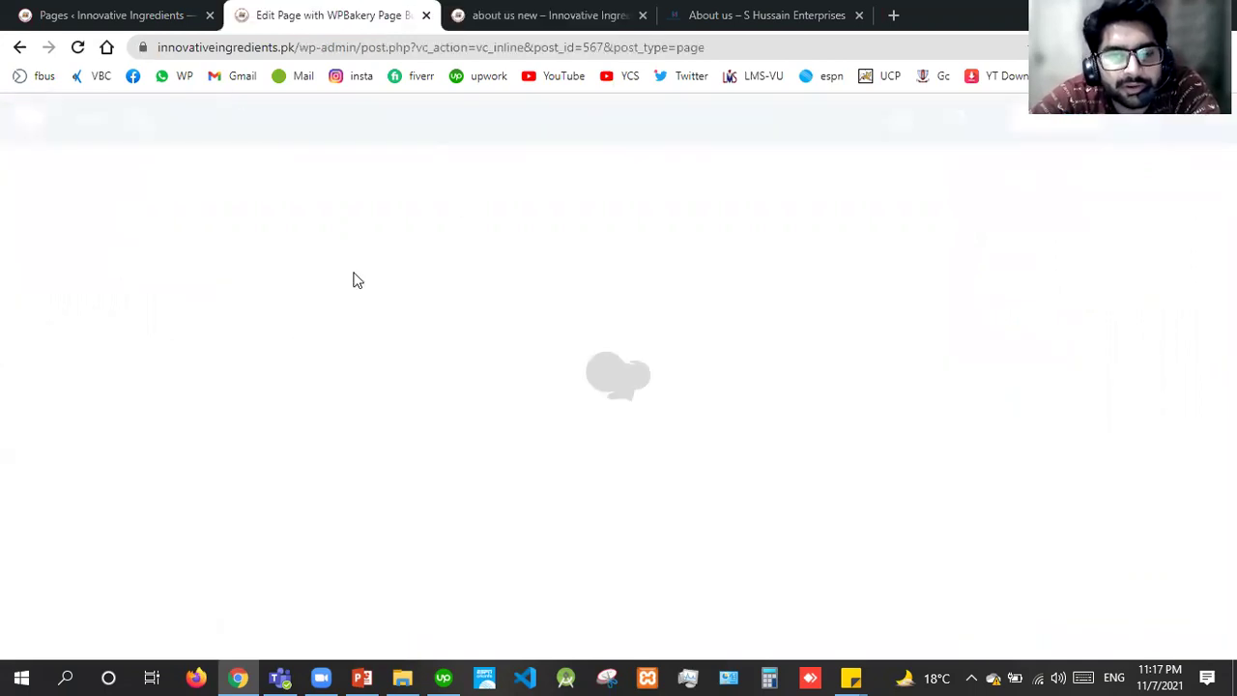
click(82, 55)
click(126, 9)
key(ctrl+Tab)
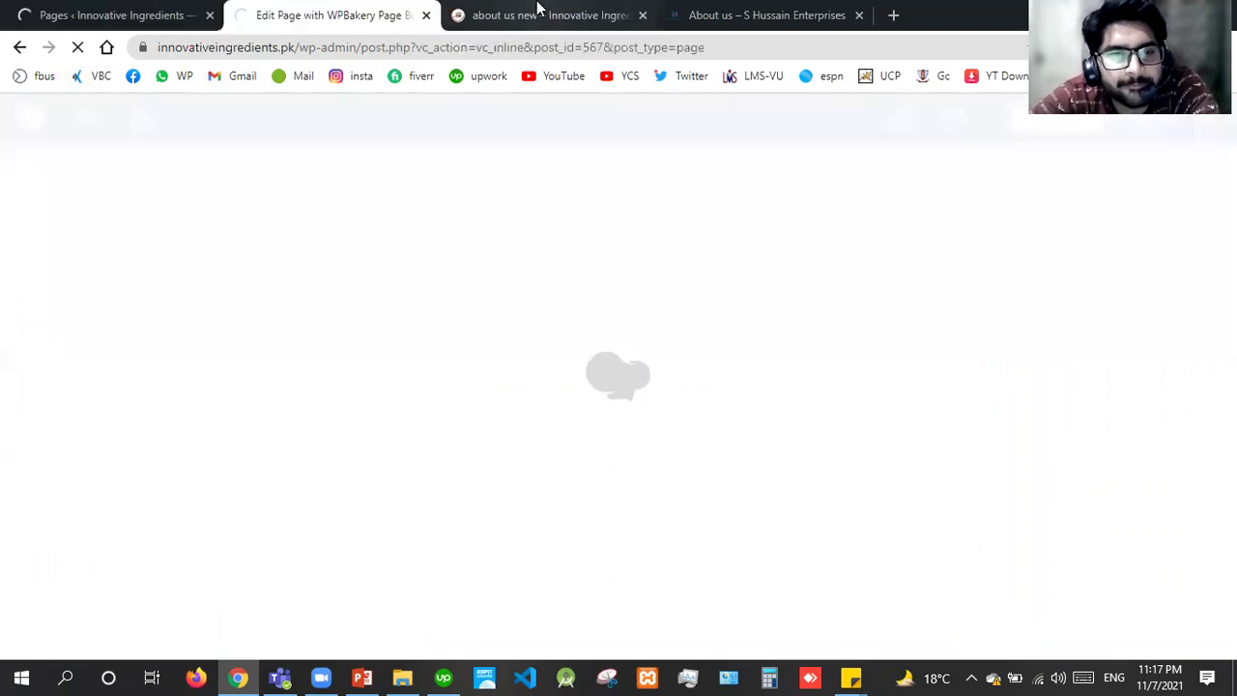
Step: Check the live "about us new" page and highlight its "For Customers" heading
click(539, 9)
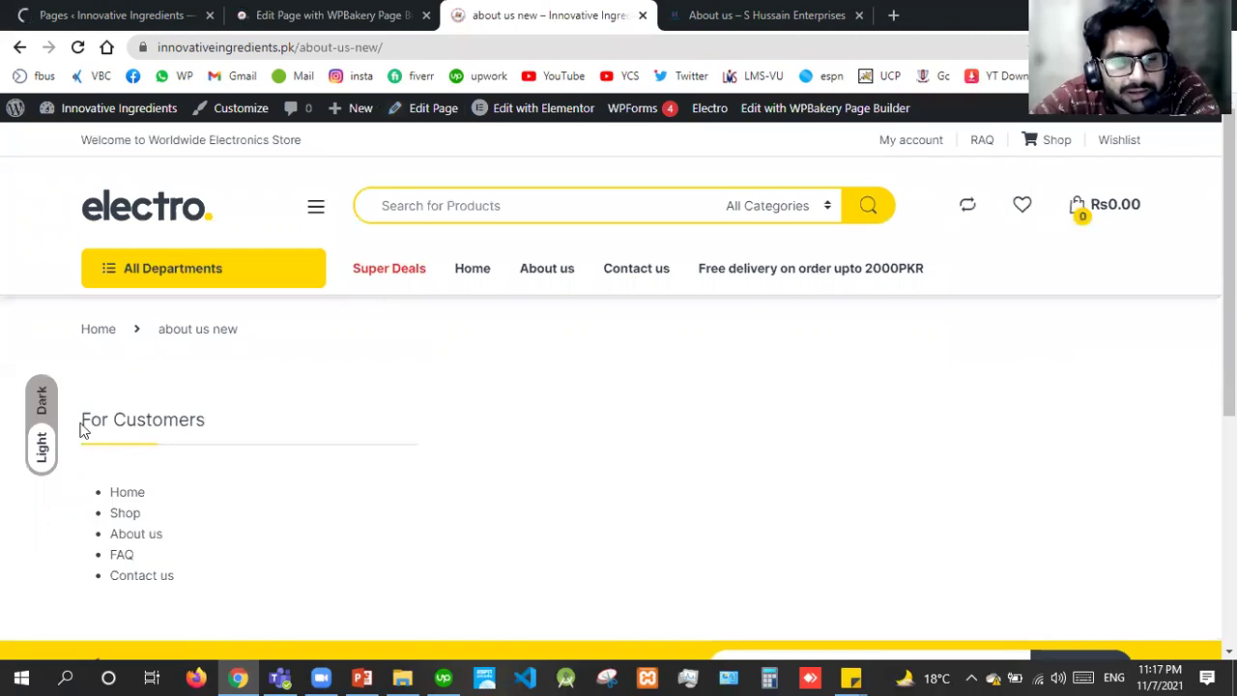
drag(259, 436, 82, 422)
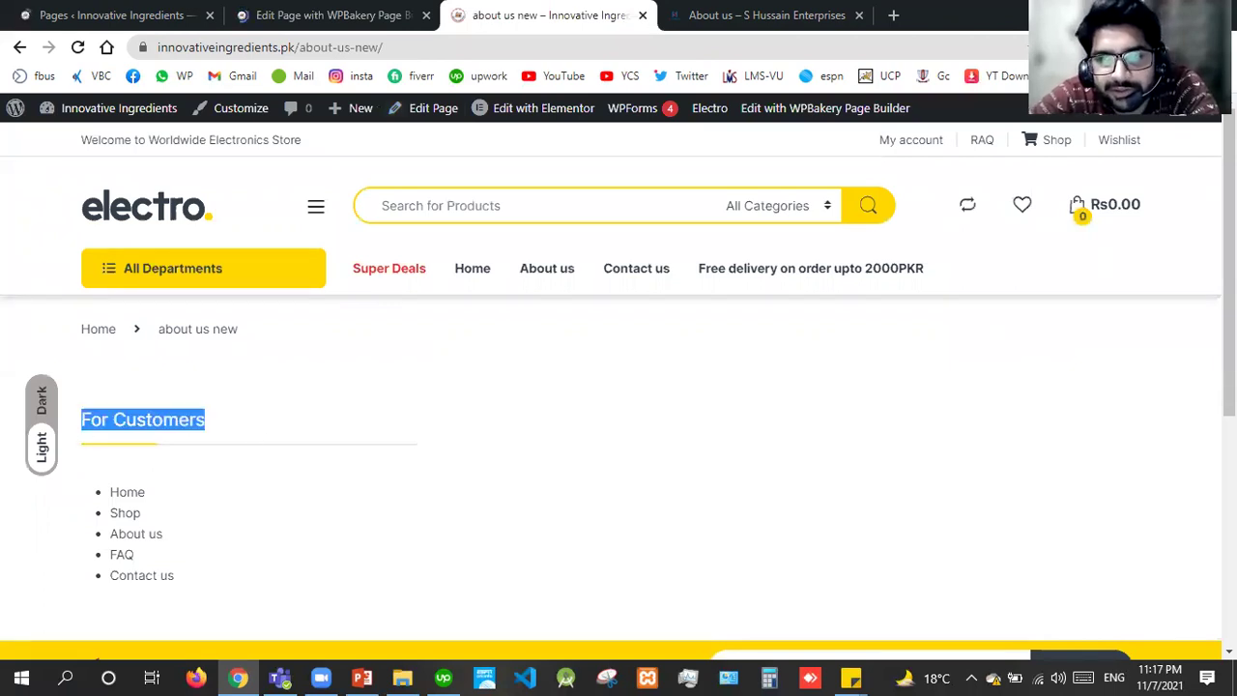
mouse_move(1231, 270)
mouse_down()
mouse_move(1231, 600)
mouse_move(1231, 271)
mouse_up()
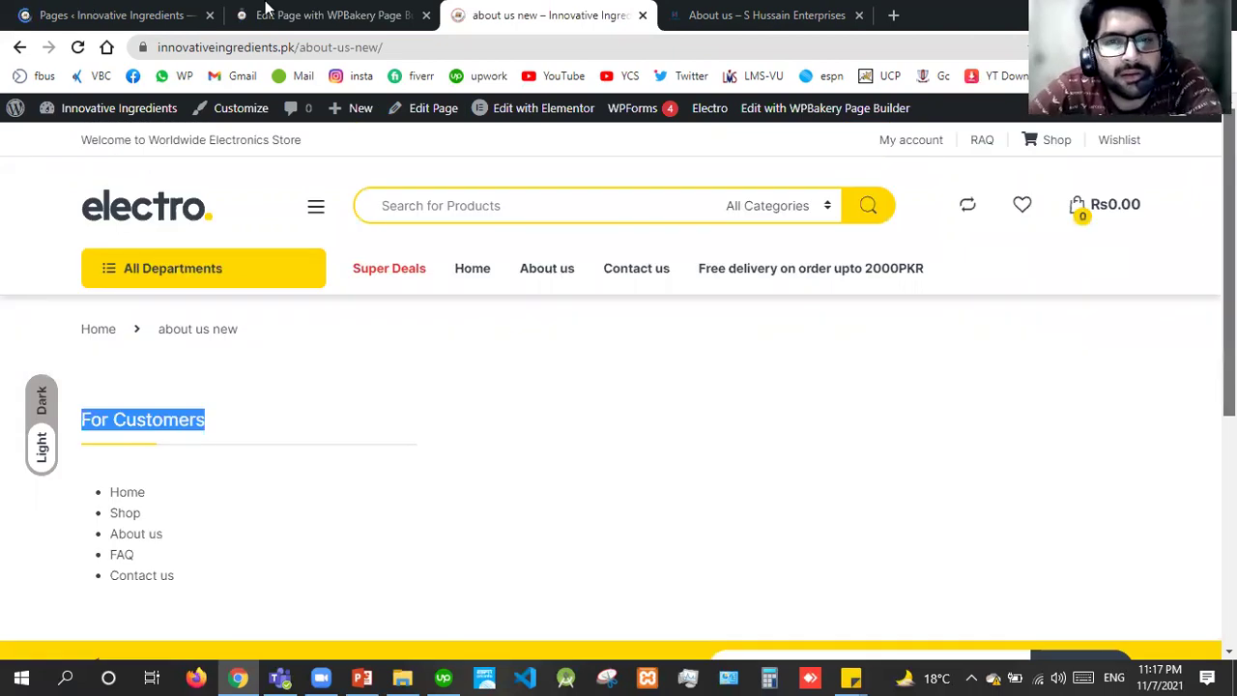
Step: Compare the live "about us new" page with the reference About us page of S Hussain Enterprises
click(407, 7)
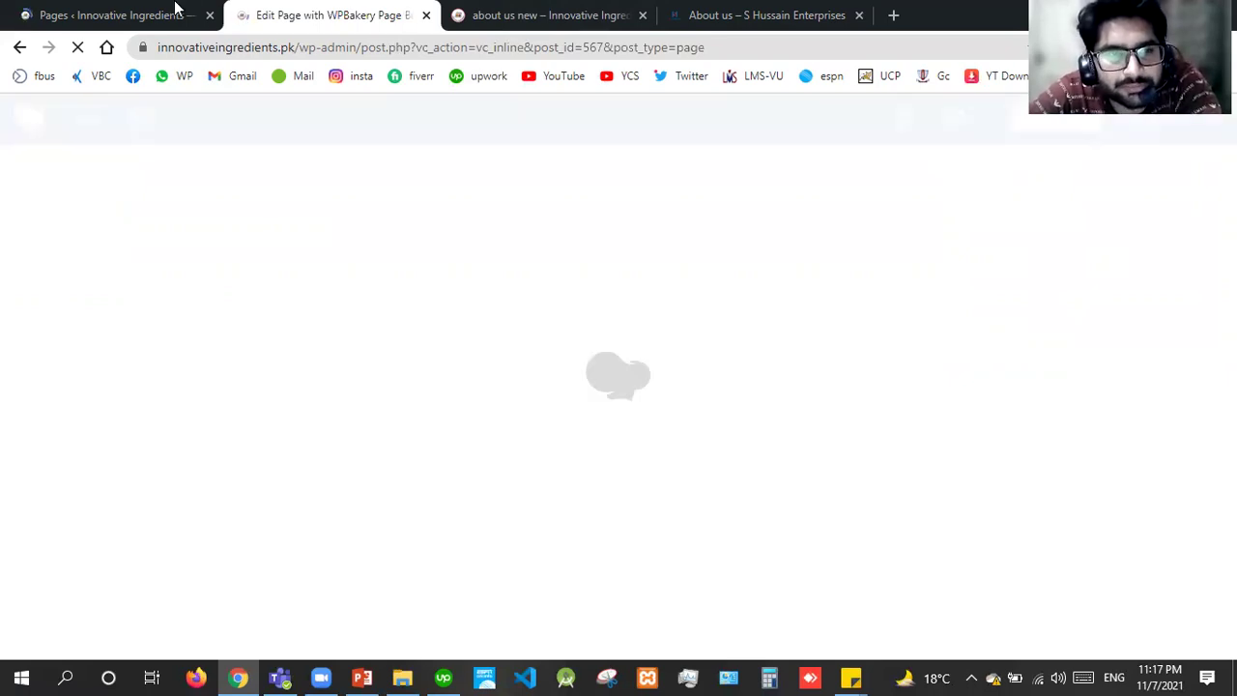
click(175, 10)
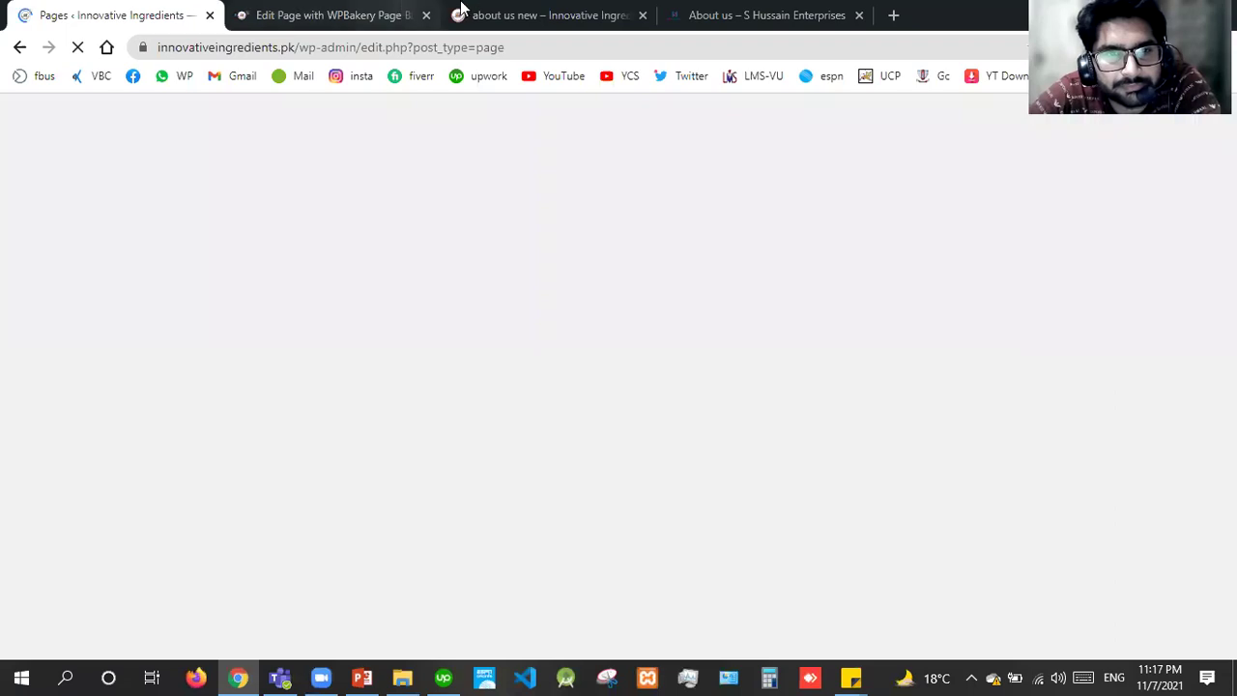
click(570, 9)
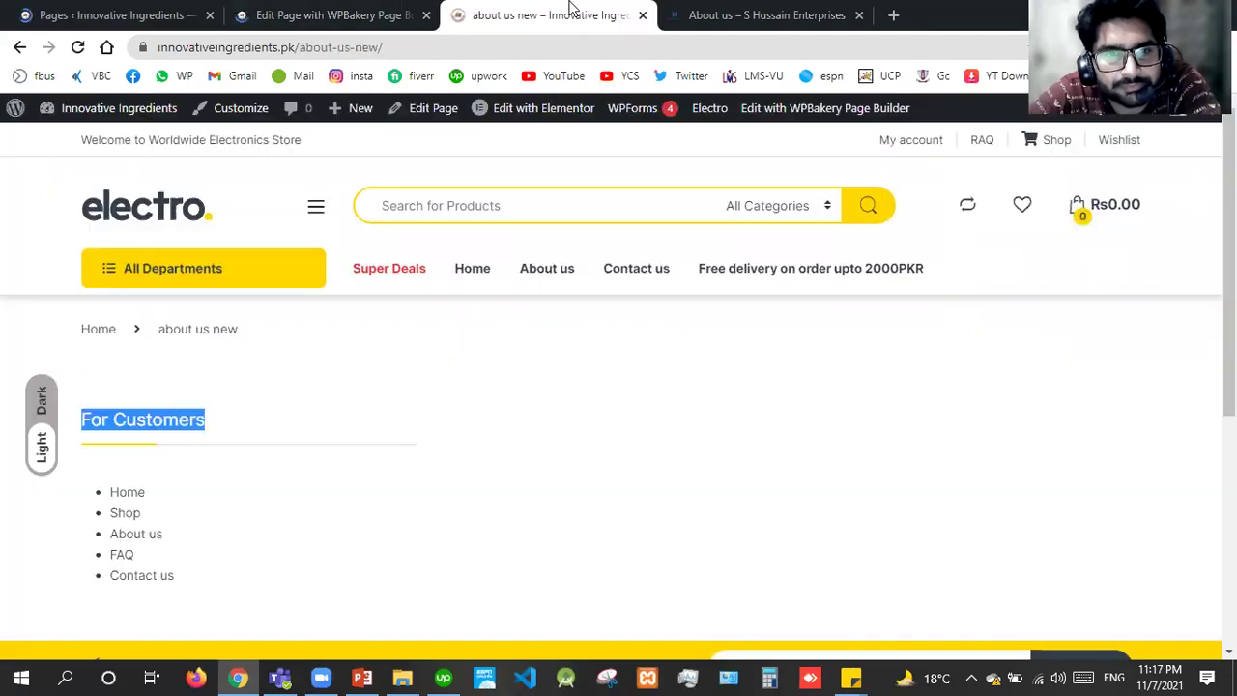
click(735, 12)
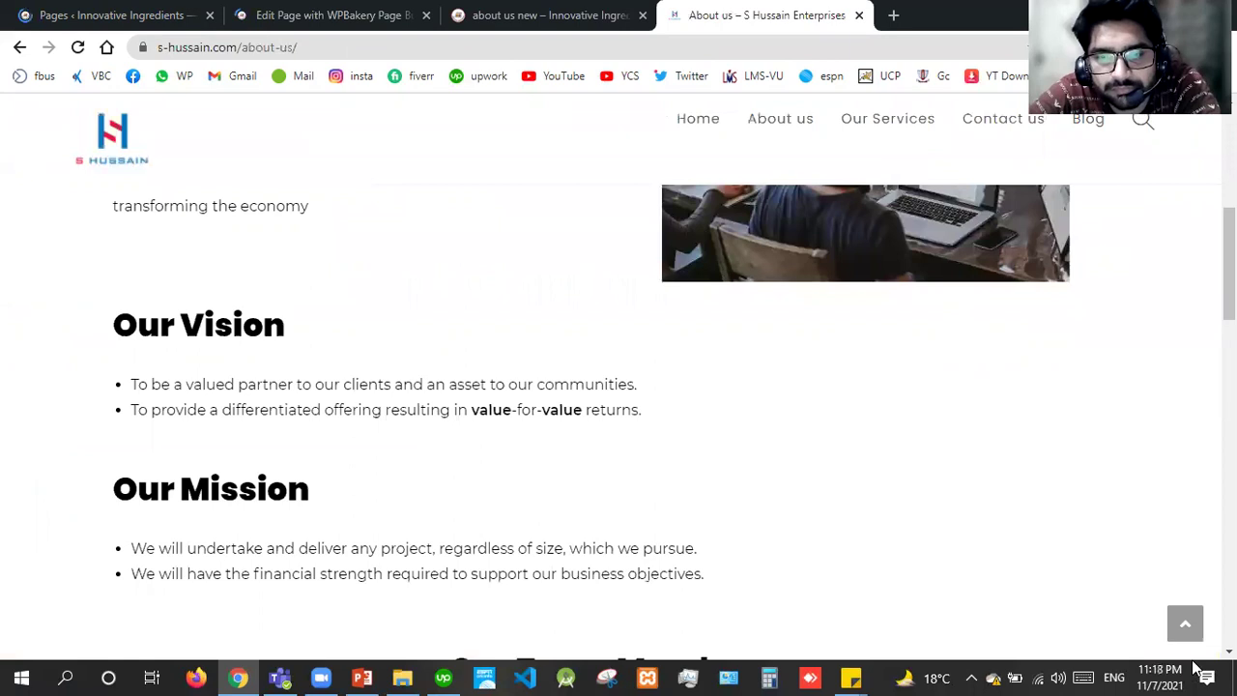
click(1186, 624)
click(516, 8)
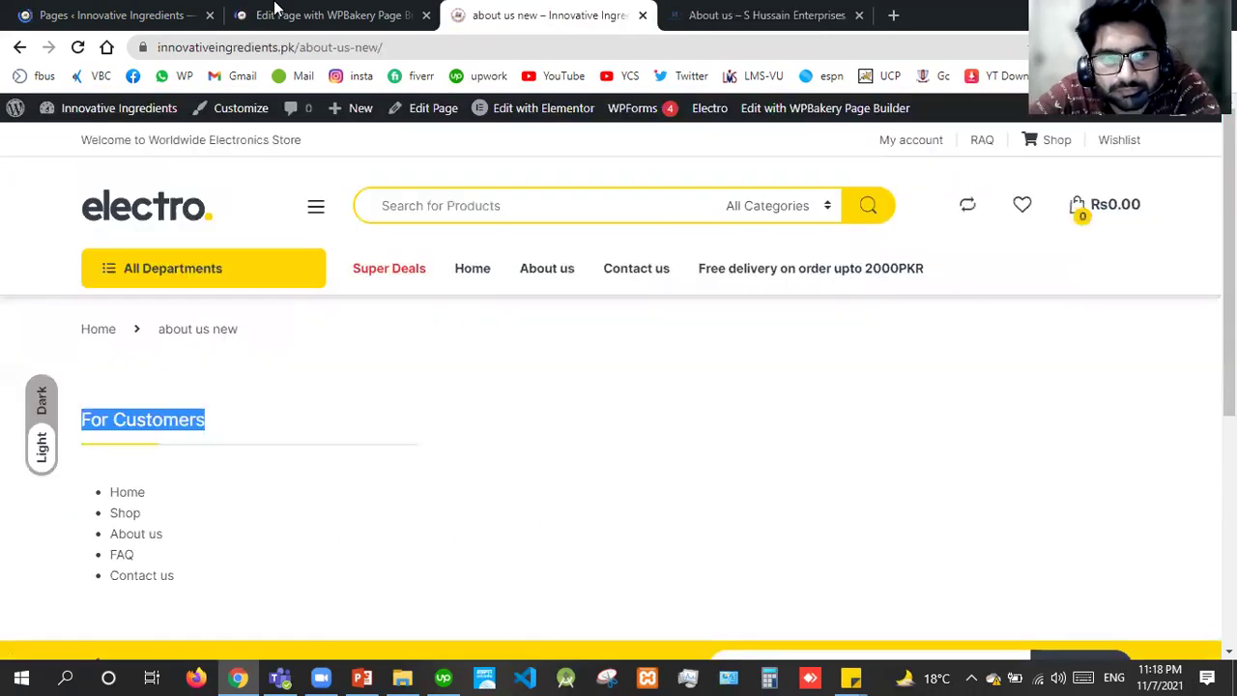
Step: Dismiss the Add Elements hint in the WPBakery editor and switch the page to the backend editor
click(275, 10)
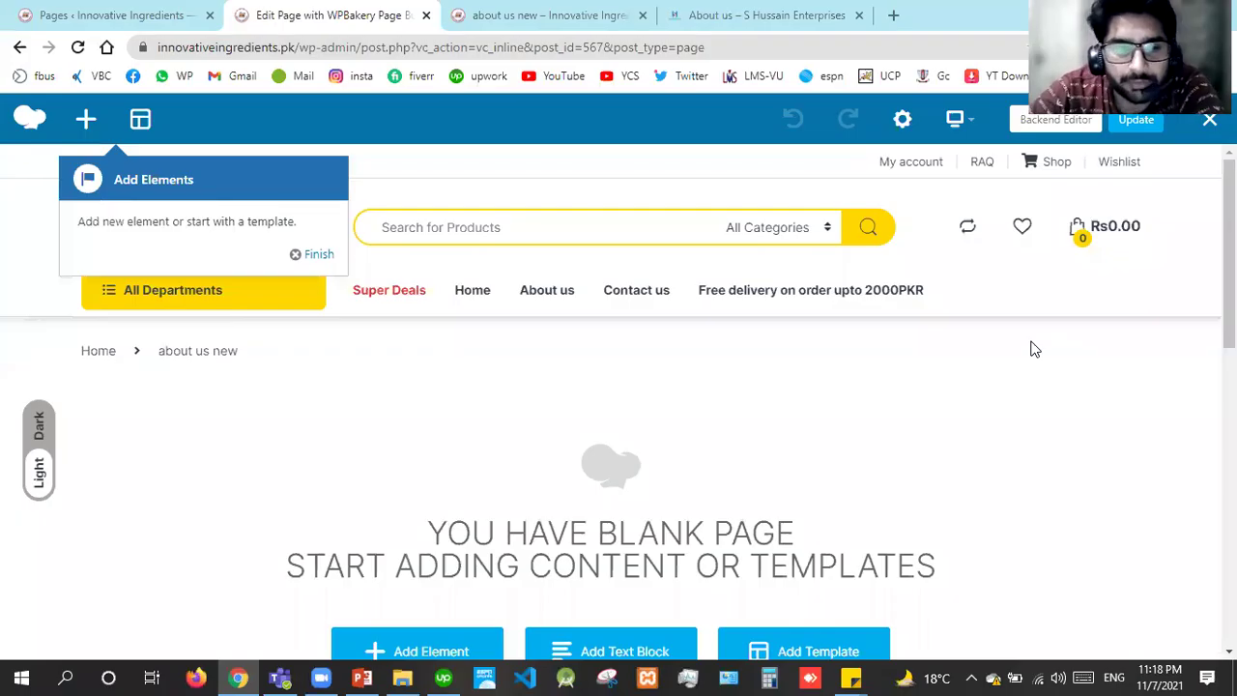
click(321, 257)
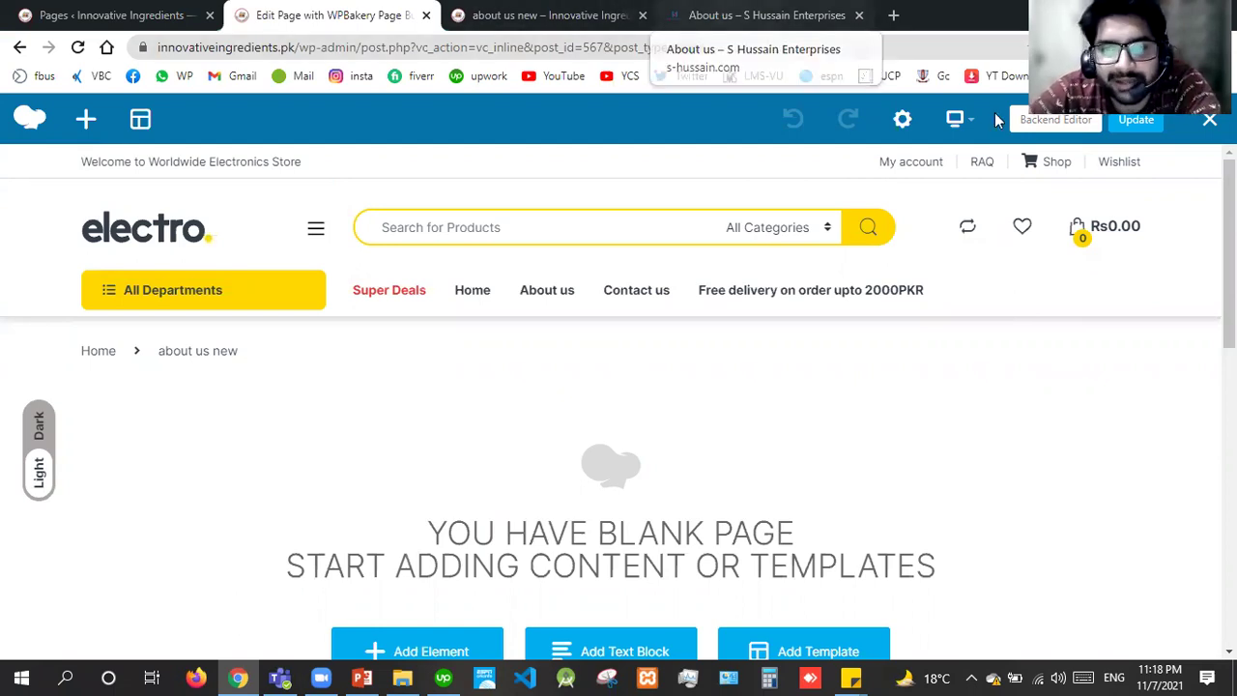
click(1036, 120)
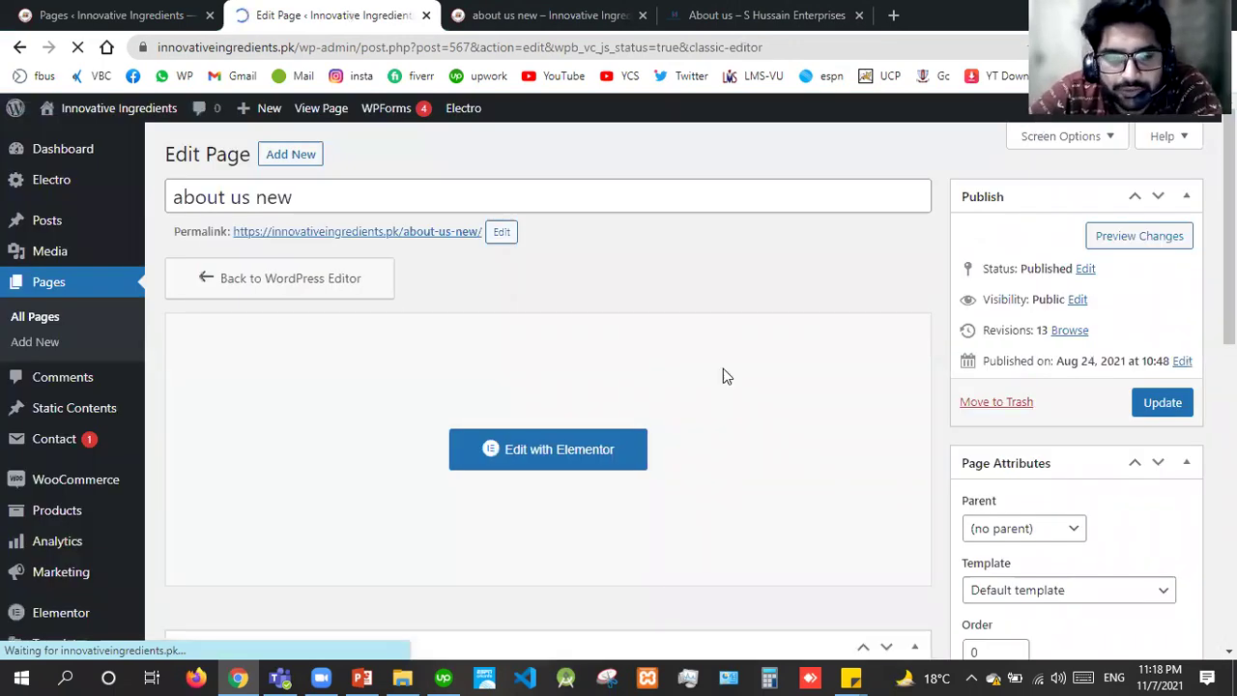
Step: Examine the elements WPBakery offers for the blank page, browsing the categories from Content through Electro Deprecated Elements
scroll(727, 377, down, 1)
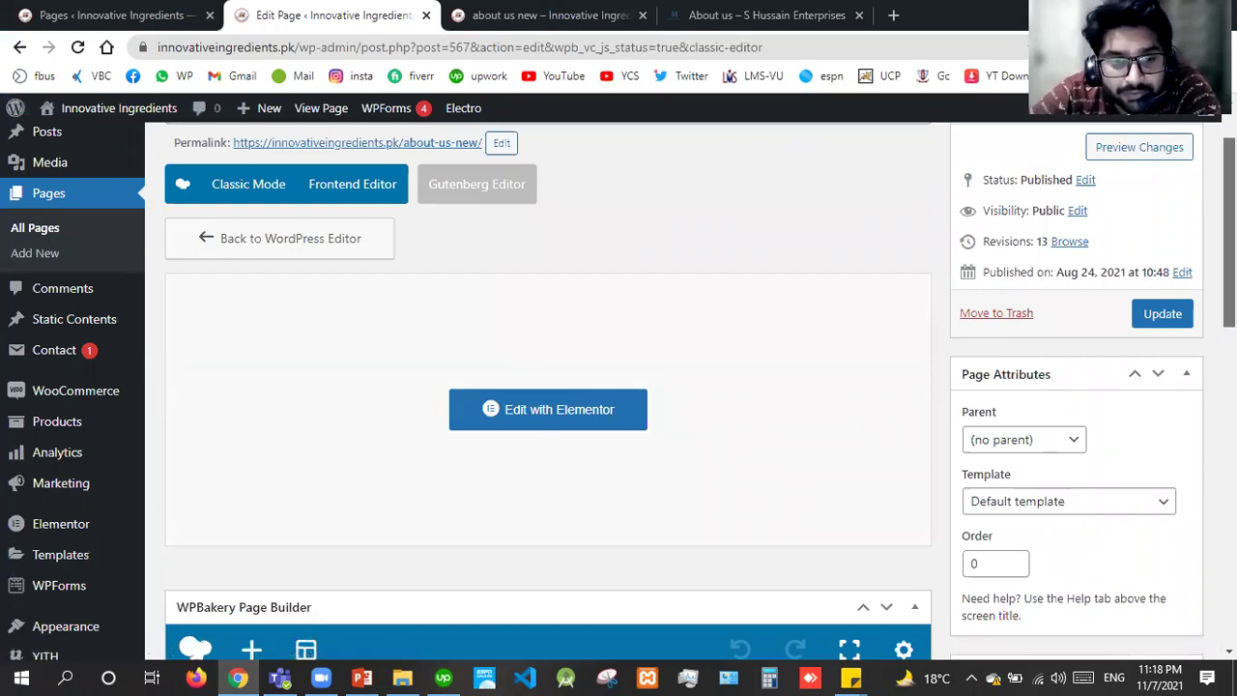
scroll(729, 337, down, 3)
scroll(401, 316, down, 4)
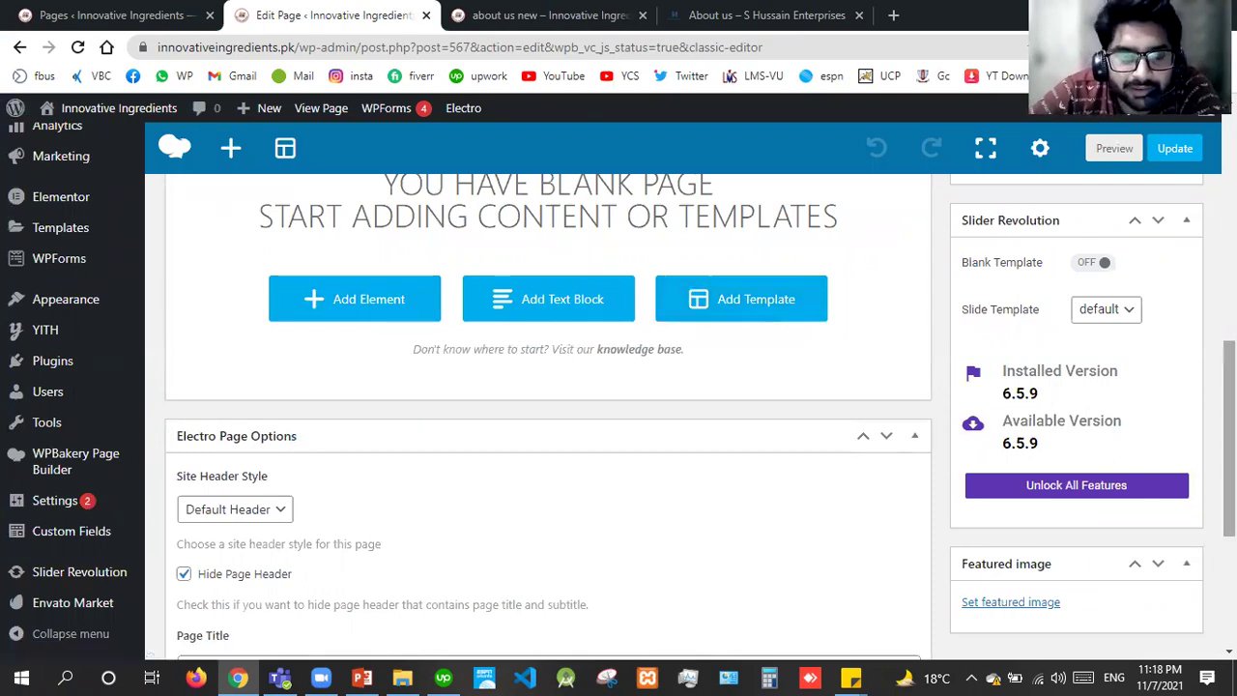
scroll(638, 416, up, 1)
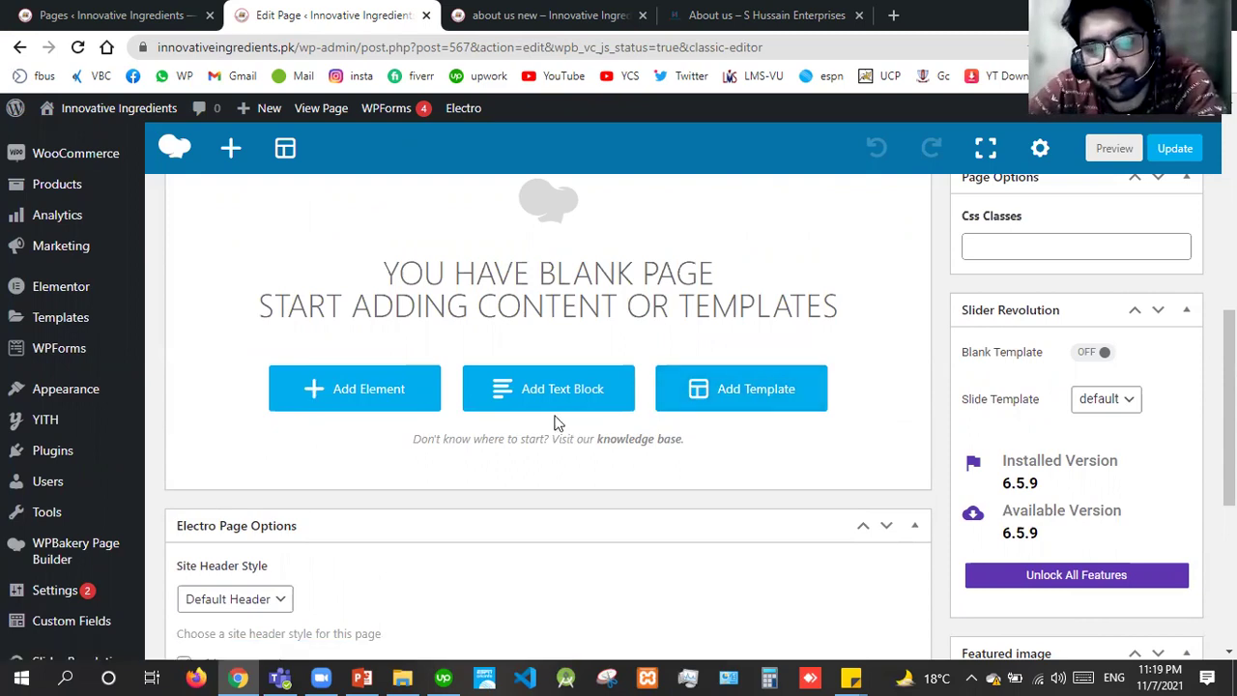
click(380, 405)
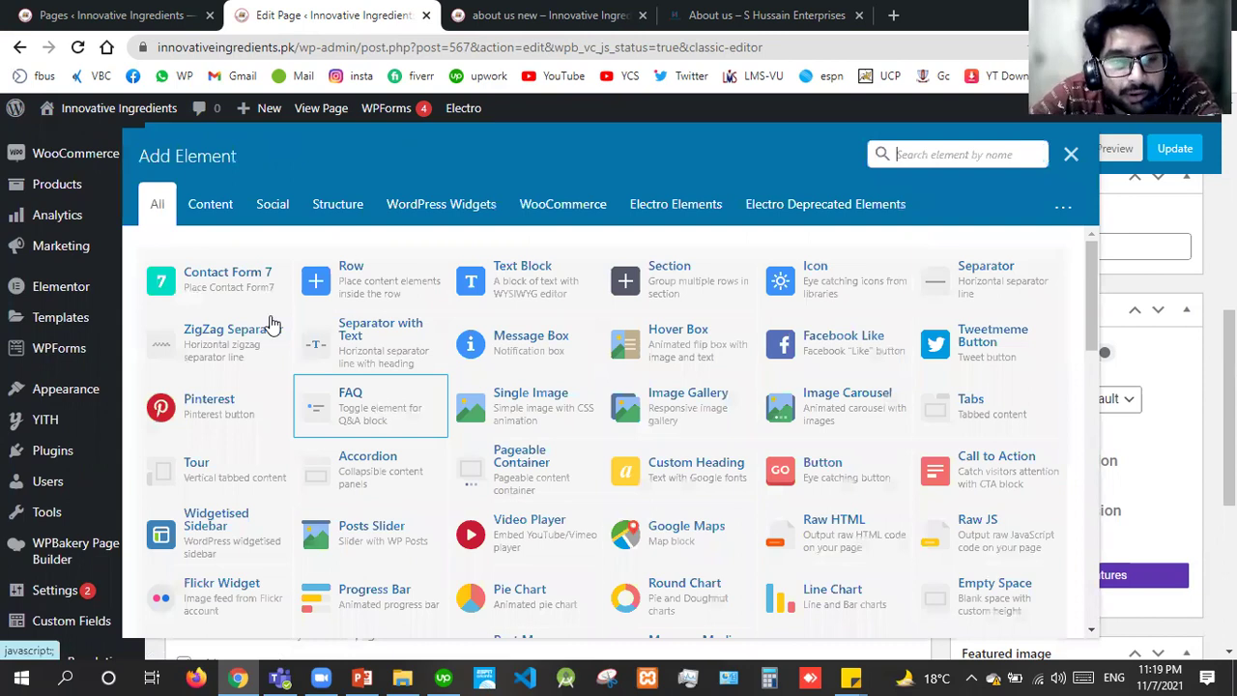
click(229, 205)
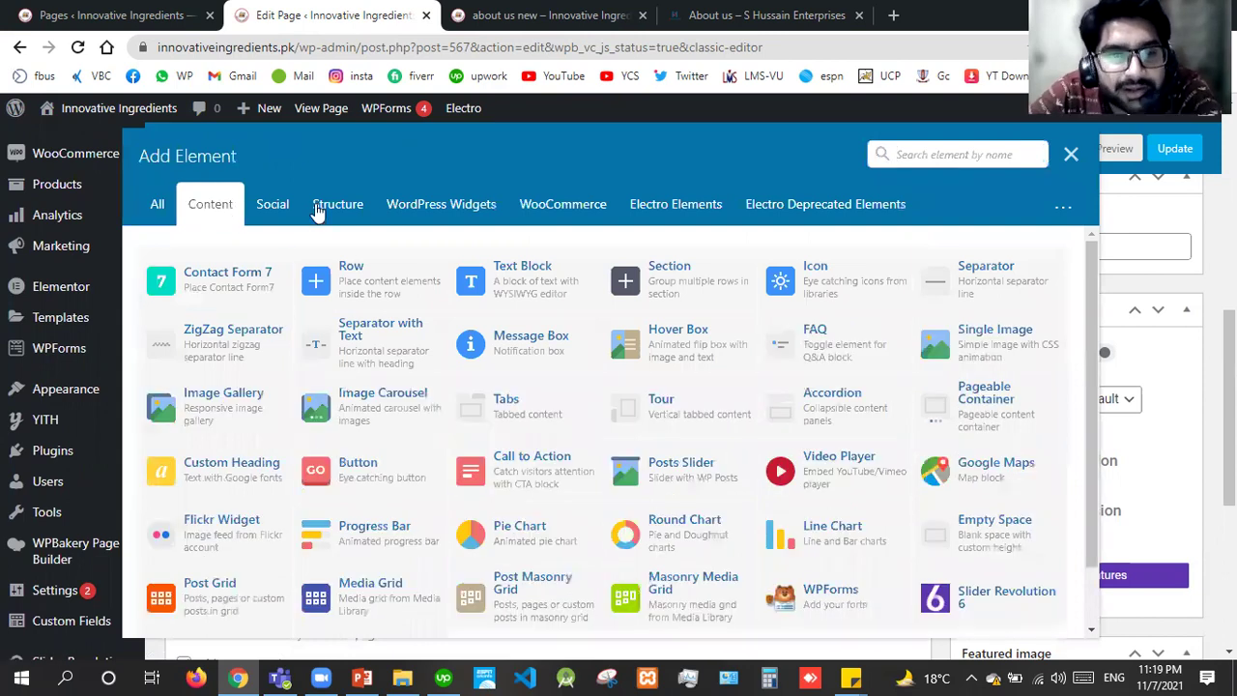
click(273, 205)
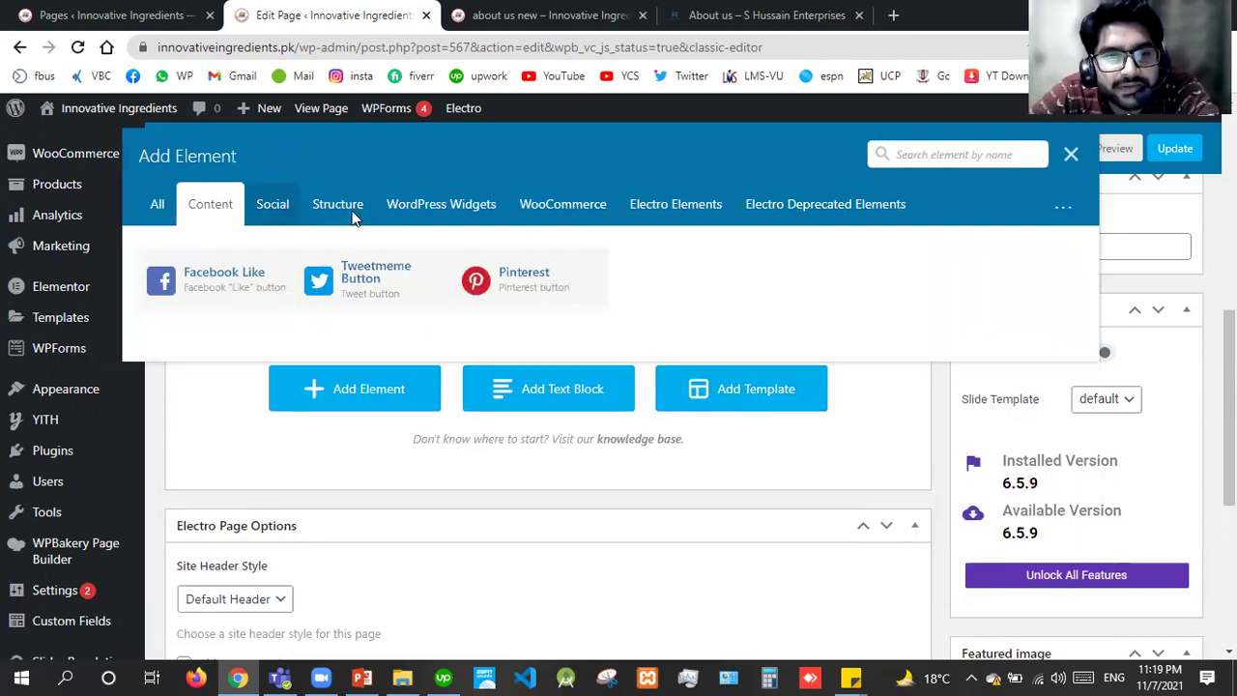
click(343, 207)
click(456, 208)
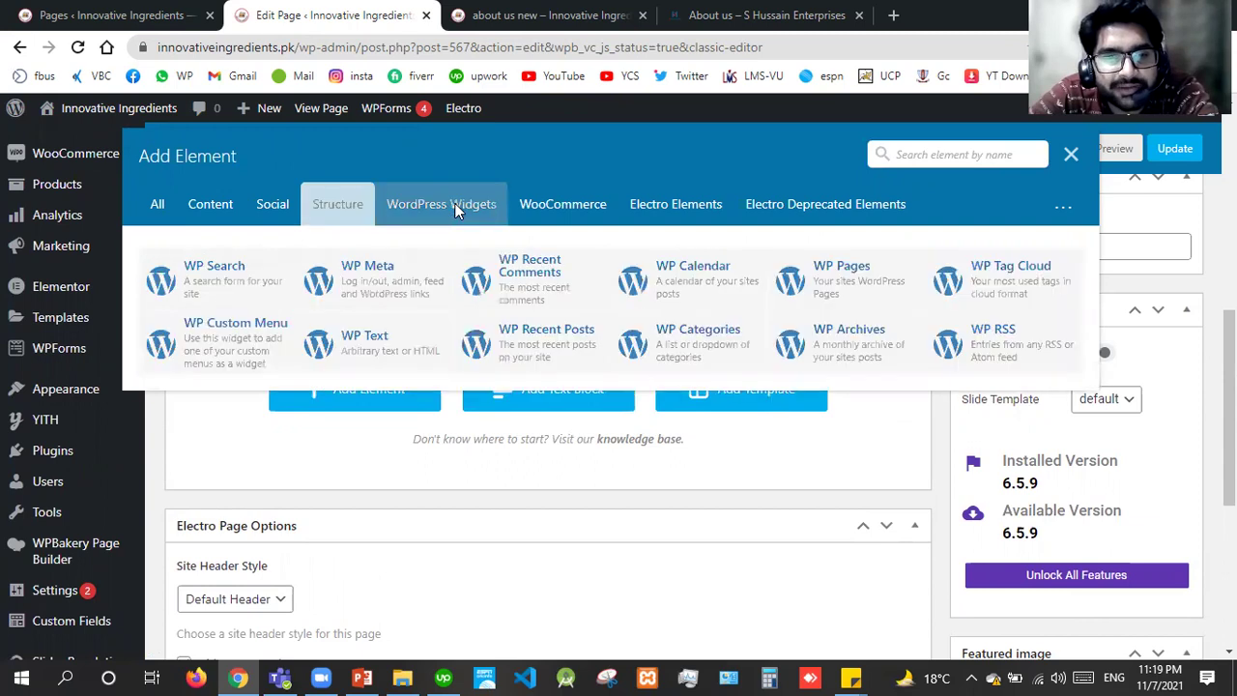
click(581, 216)
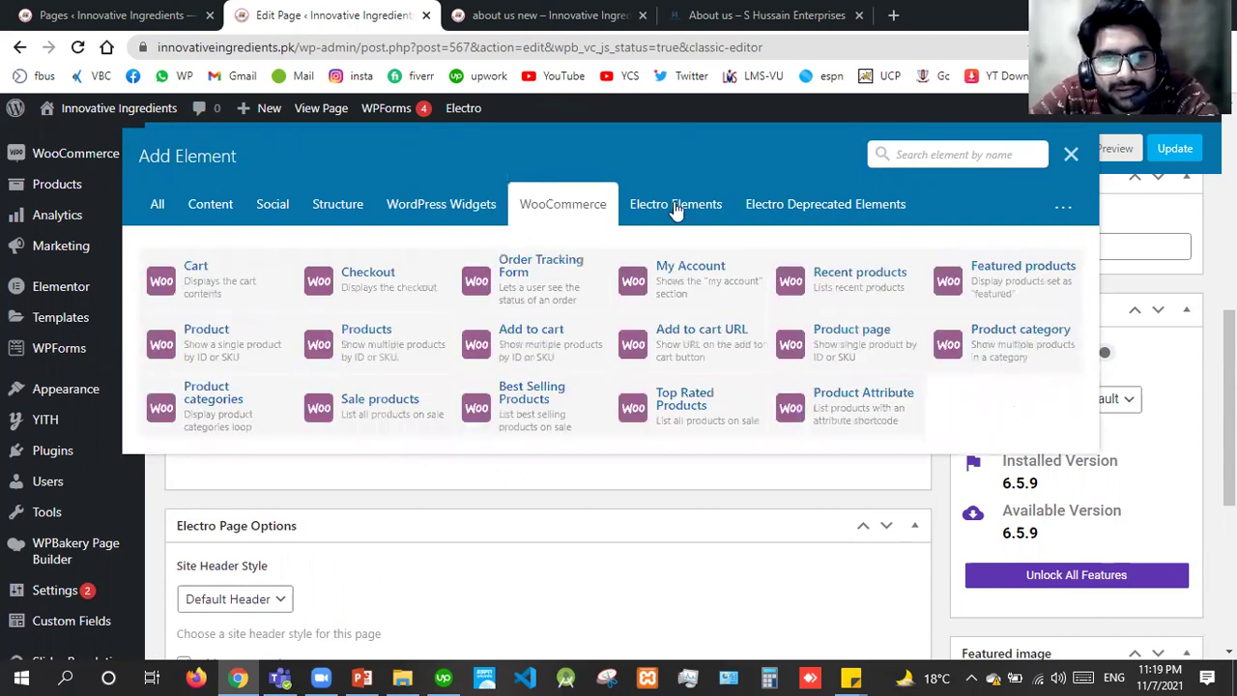
click(734, 205)
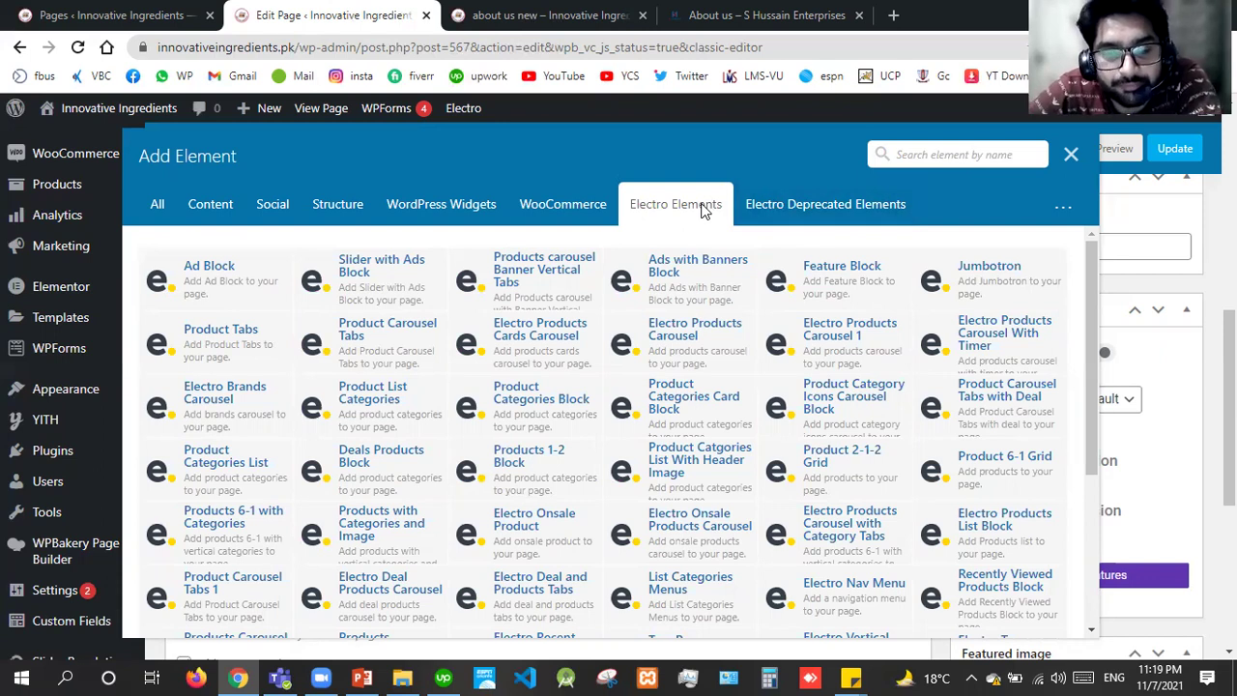
click(757, 206)
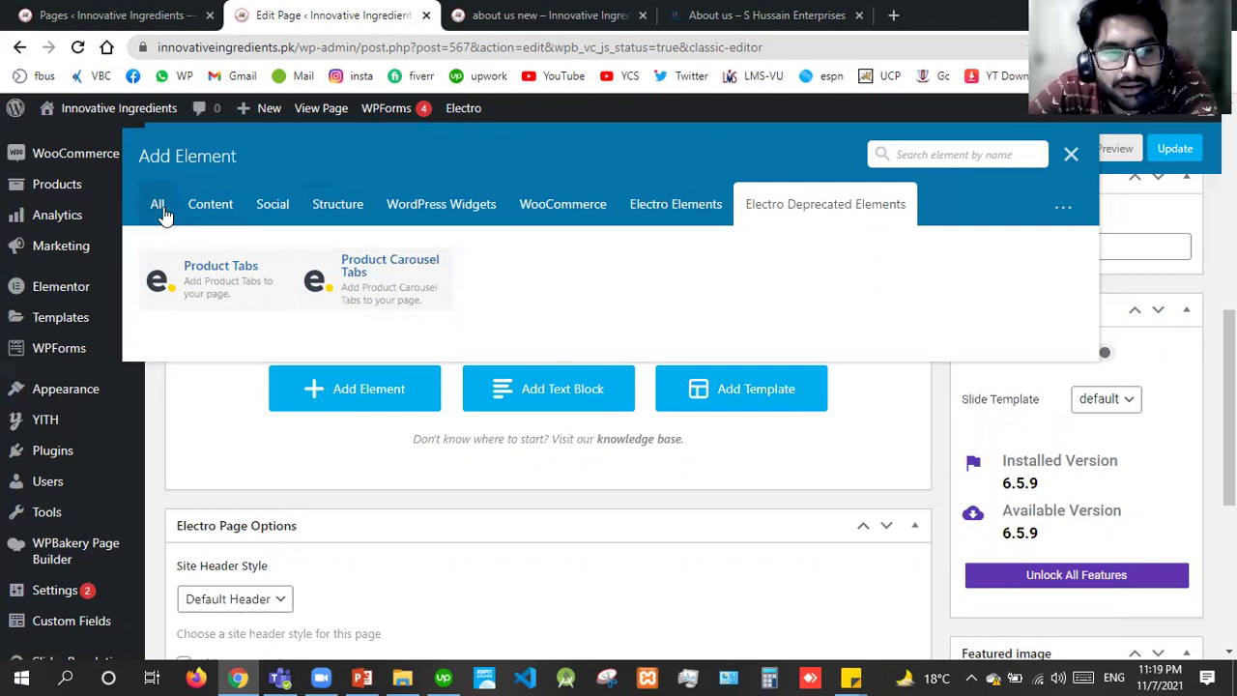
Step: Add a Row from the Content elements to the blank page
click(200, 214)
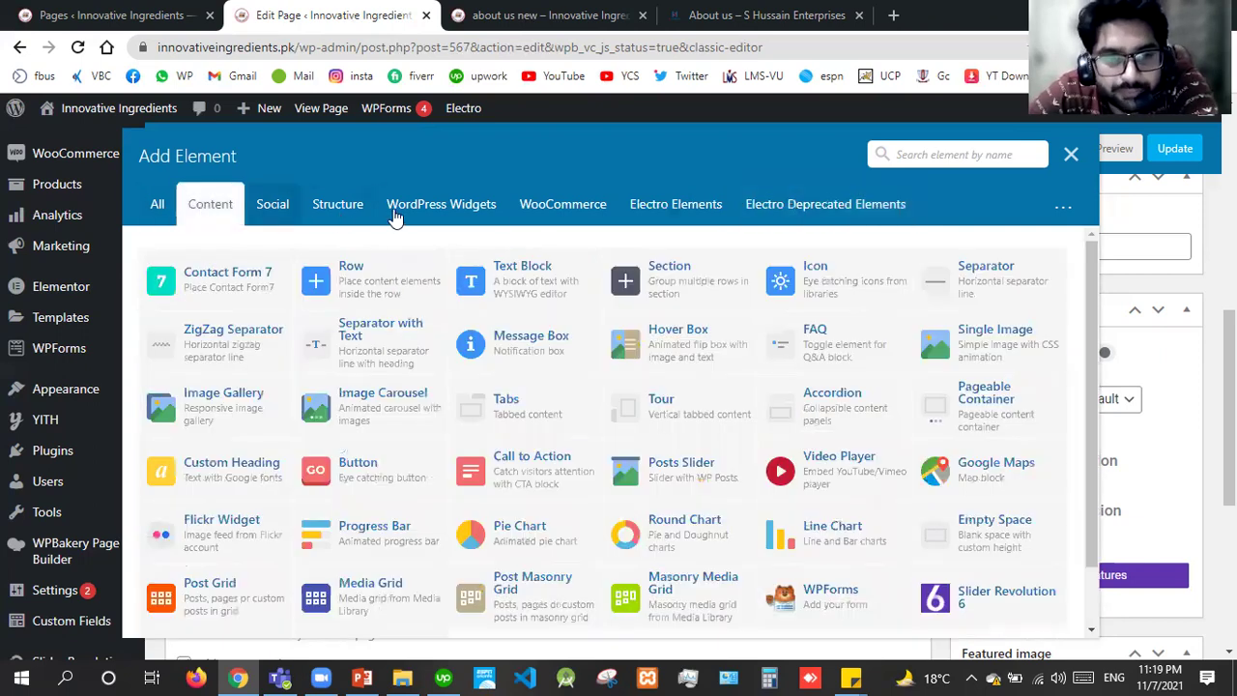
click(305, 281)
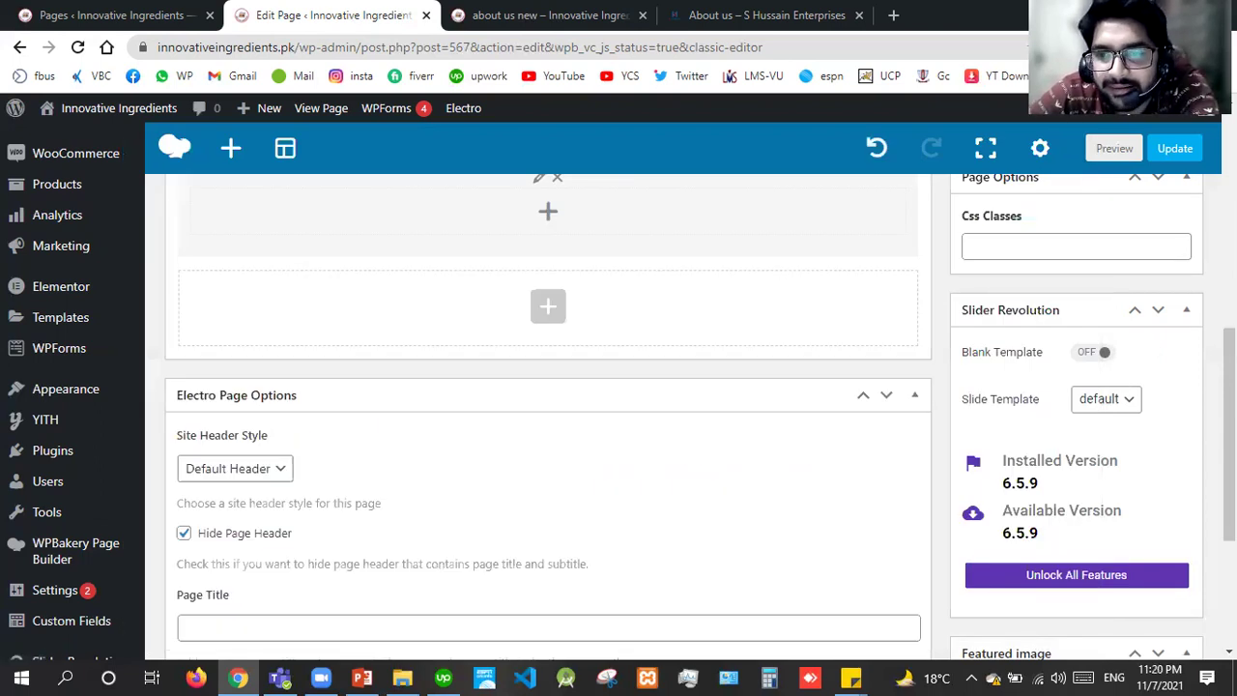
scroll(801, 280, up, 1)
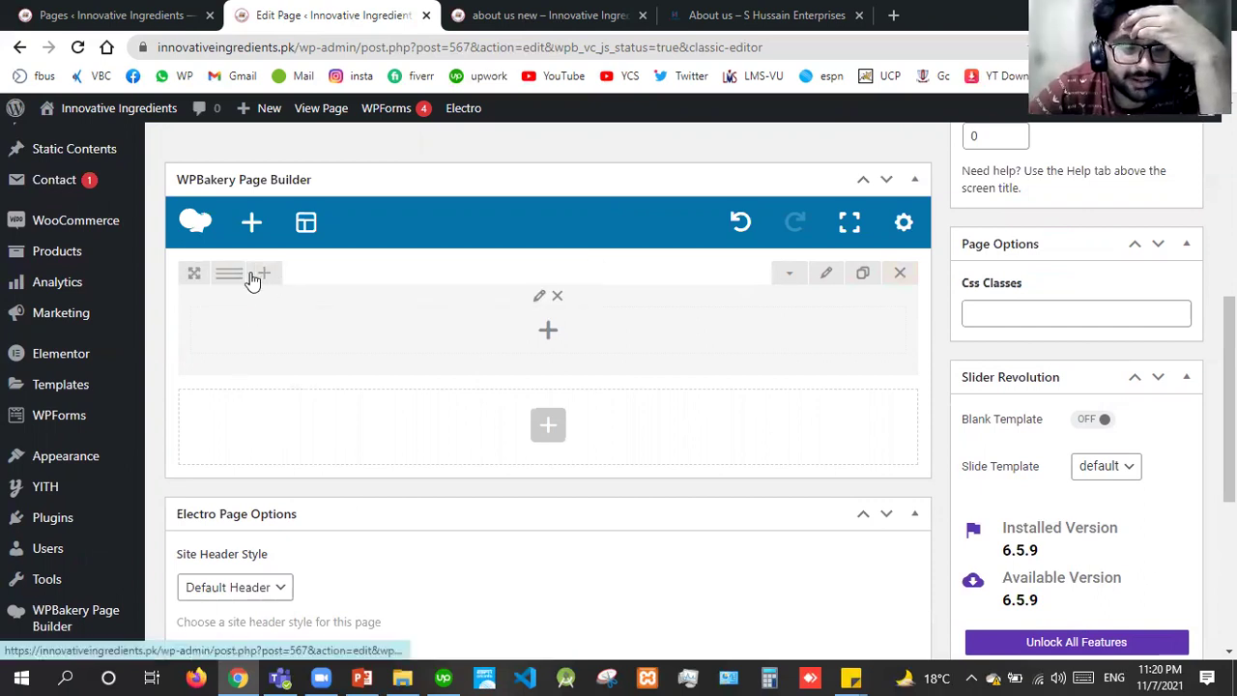
Step: Try a two-column and another multi-column layout on the new row, and return it to a single column
mouse_move(249, 282)
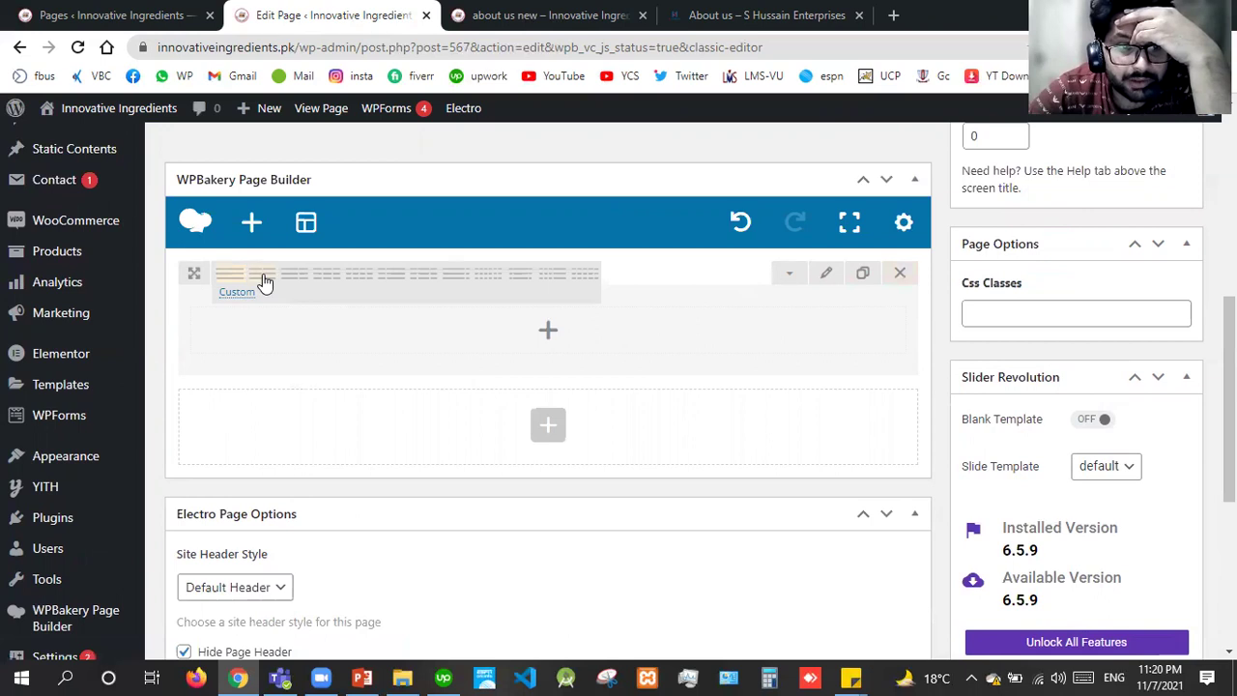
click(265, 282)
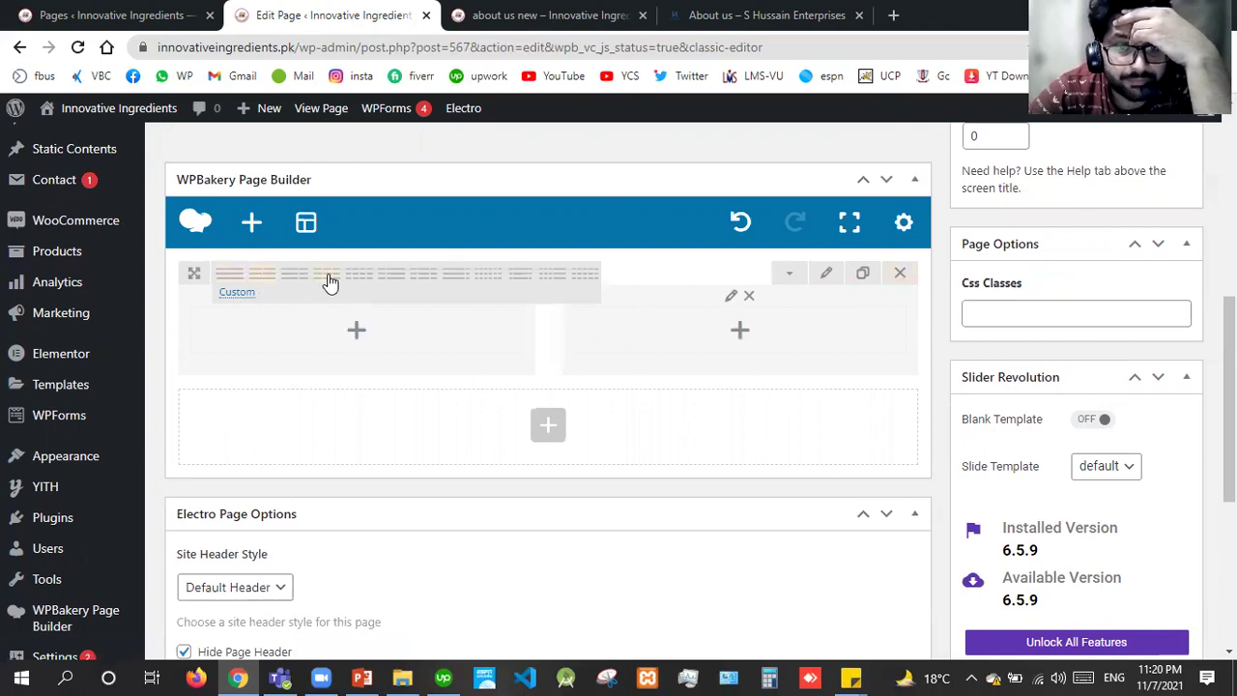
click(329, 280)
click(235, 280)
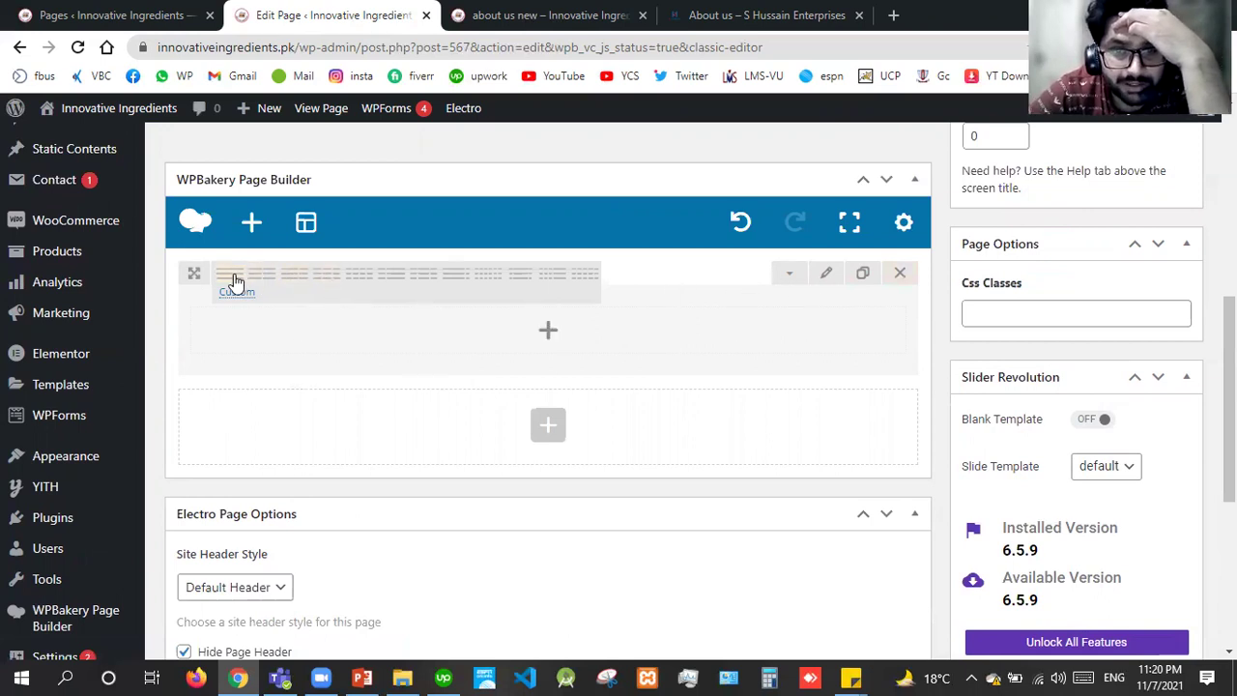
Step: Move the reference About us page's tab beside the page editor, check its Who We Are banner, and return to the row without adding an element
click(547, 329)
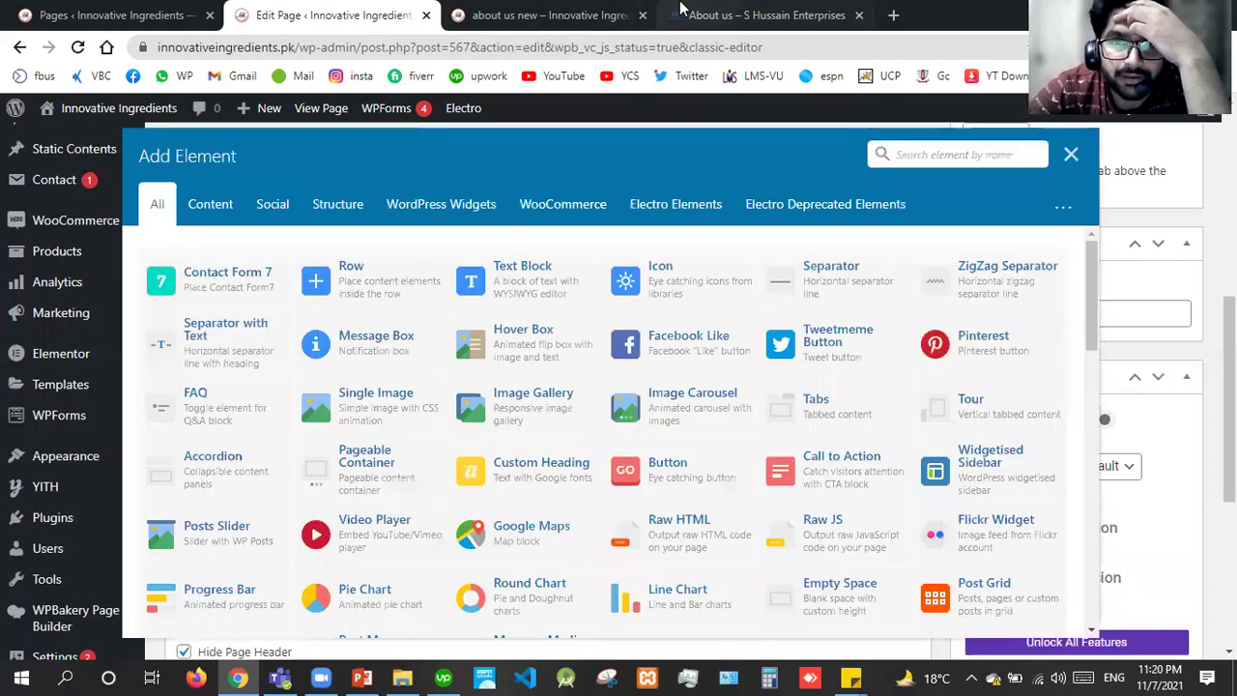
drag(705, 11, 492, 6)
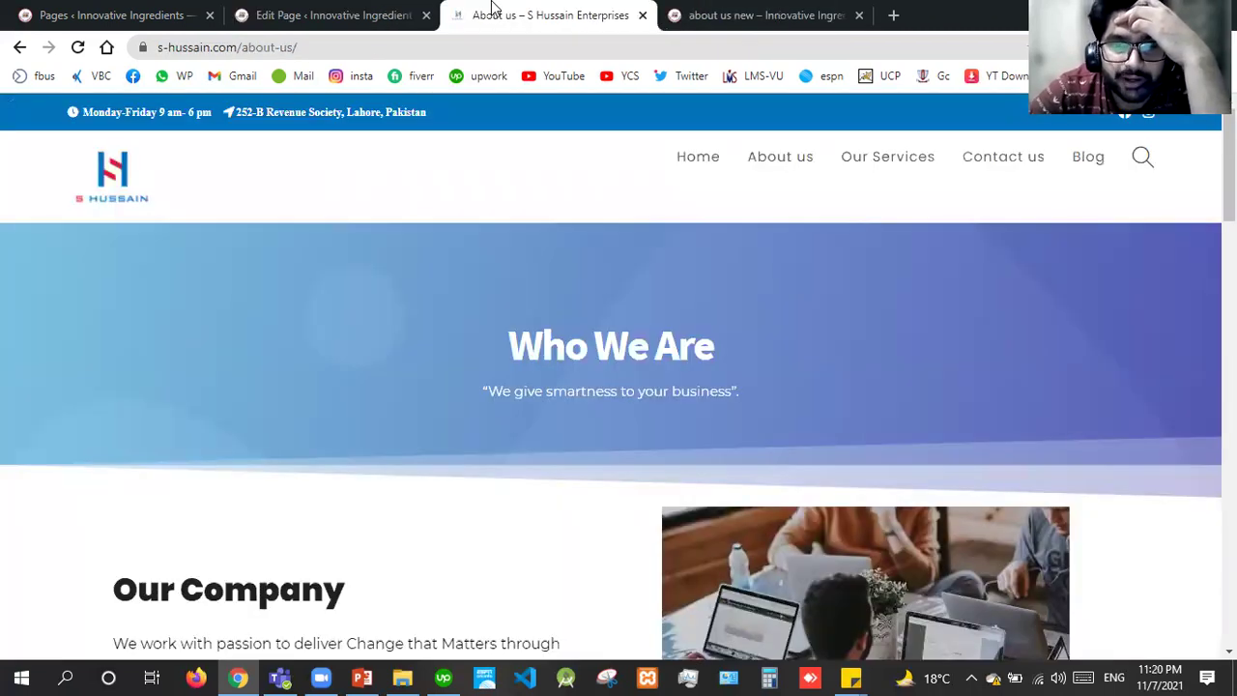
click(329, 11)
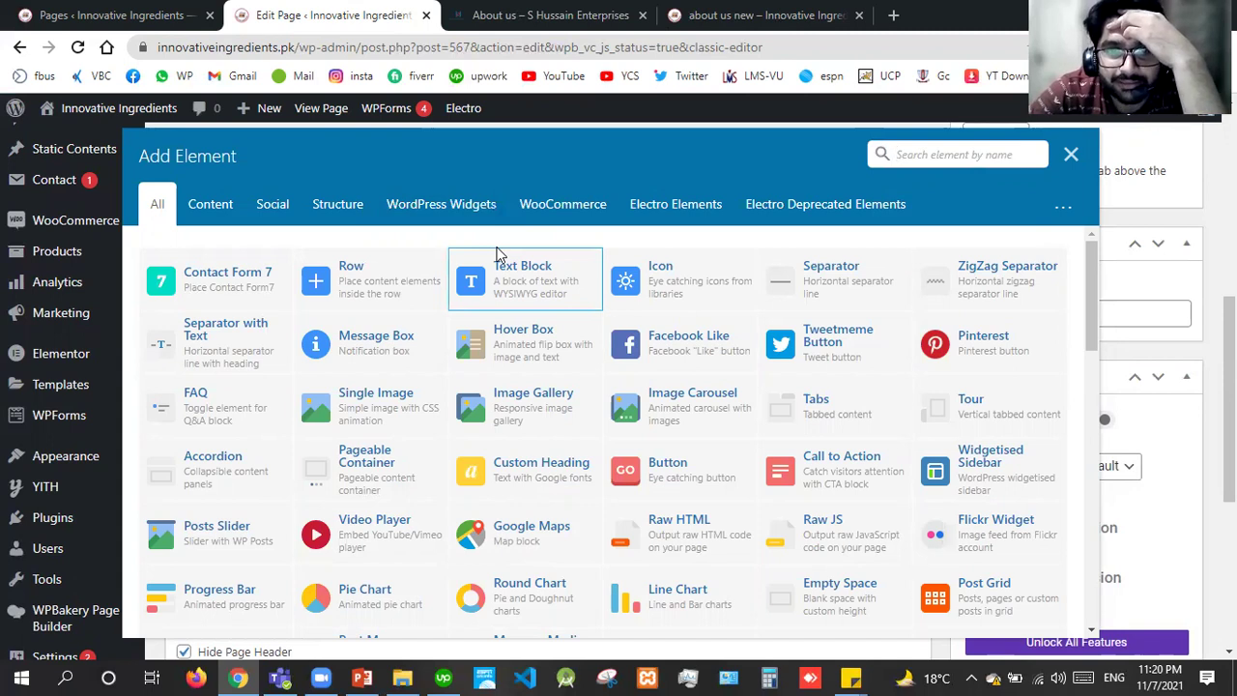
click(1072, 154)
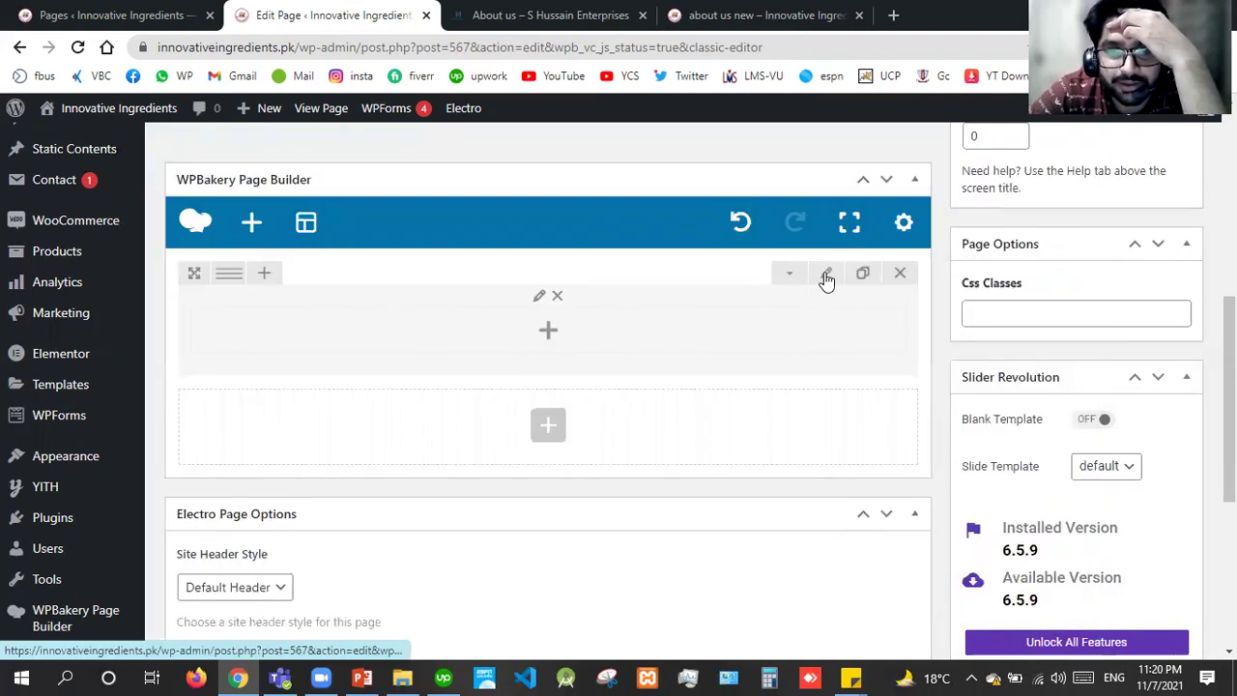
Step: Set the row's background color to #21a1d9 in its design options
click(827, 276)
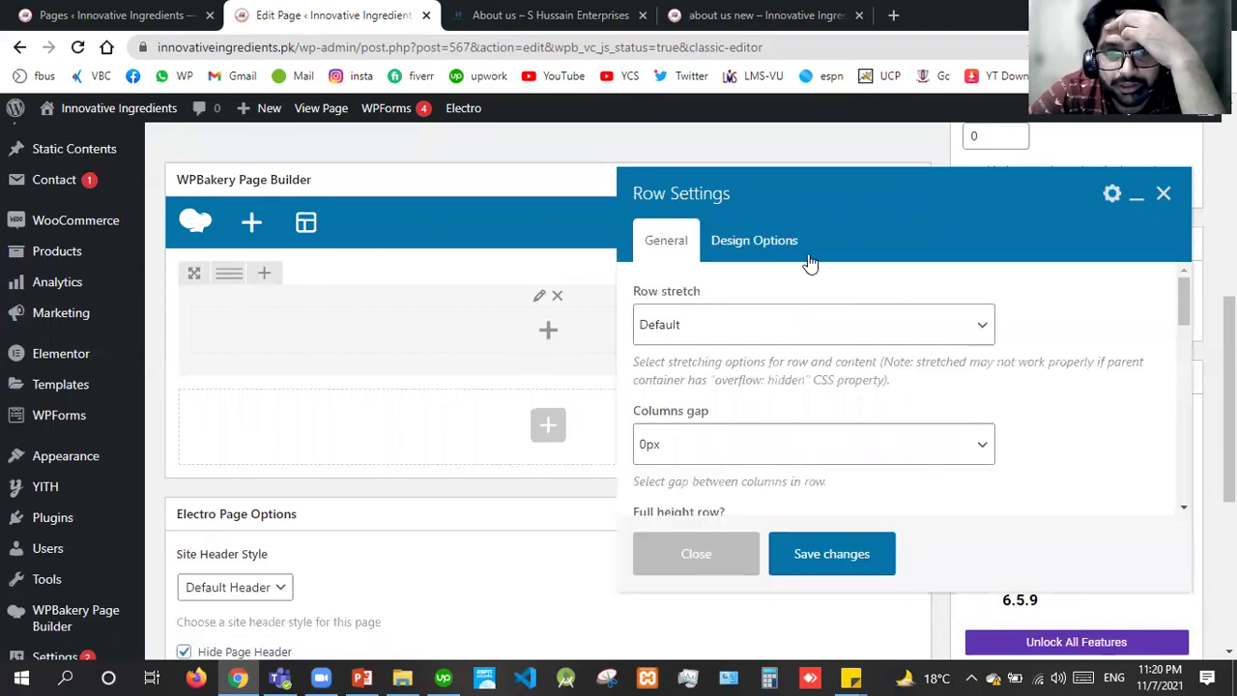
click(769, 240)
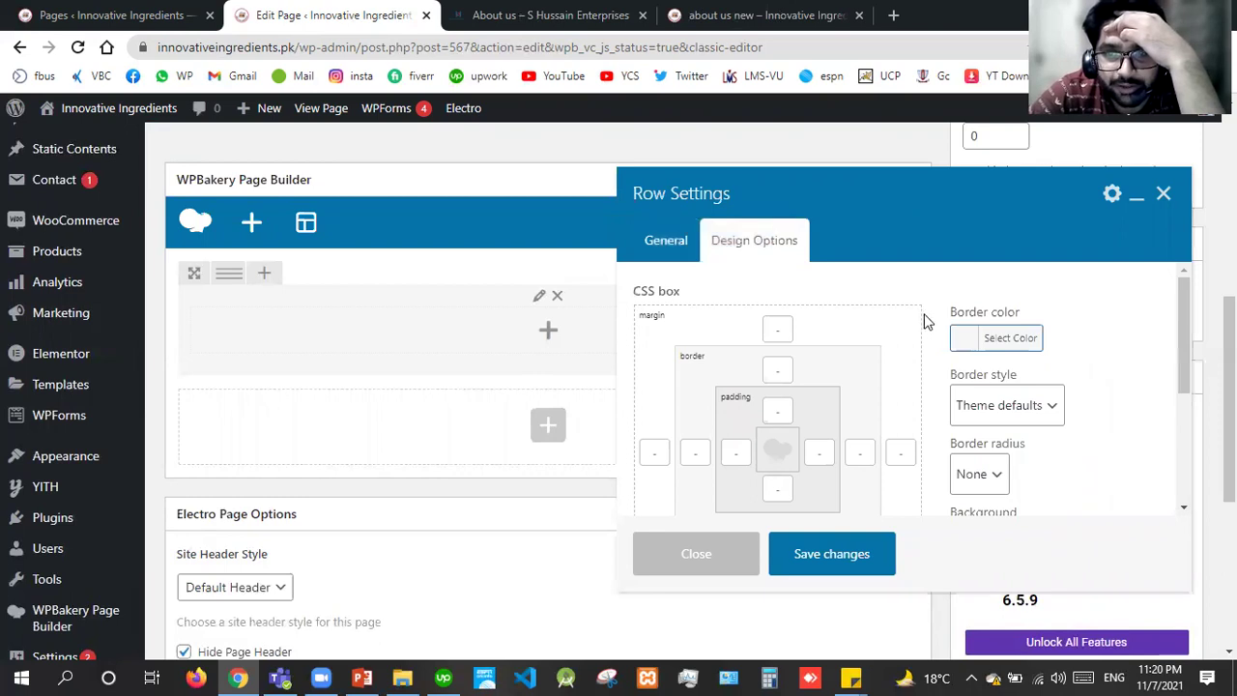
drag(1179, 379, 948, 434)
click(965, 422)
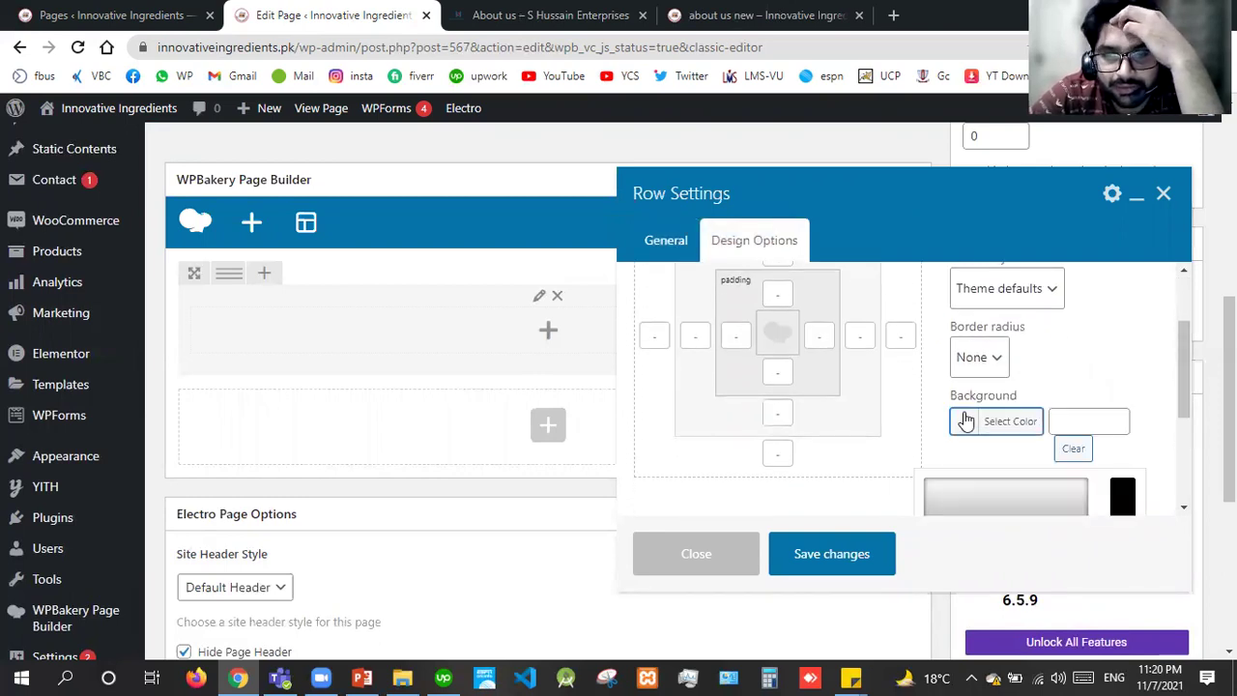
click(1083, 421)
text(#21)
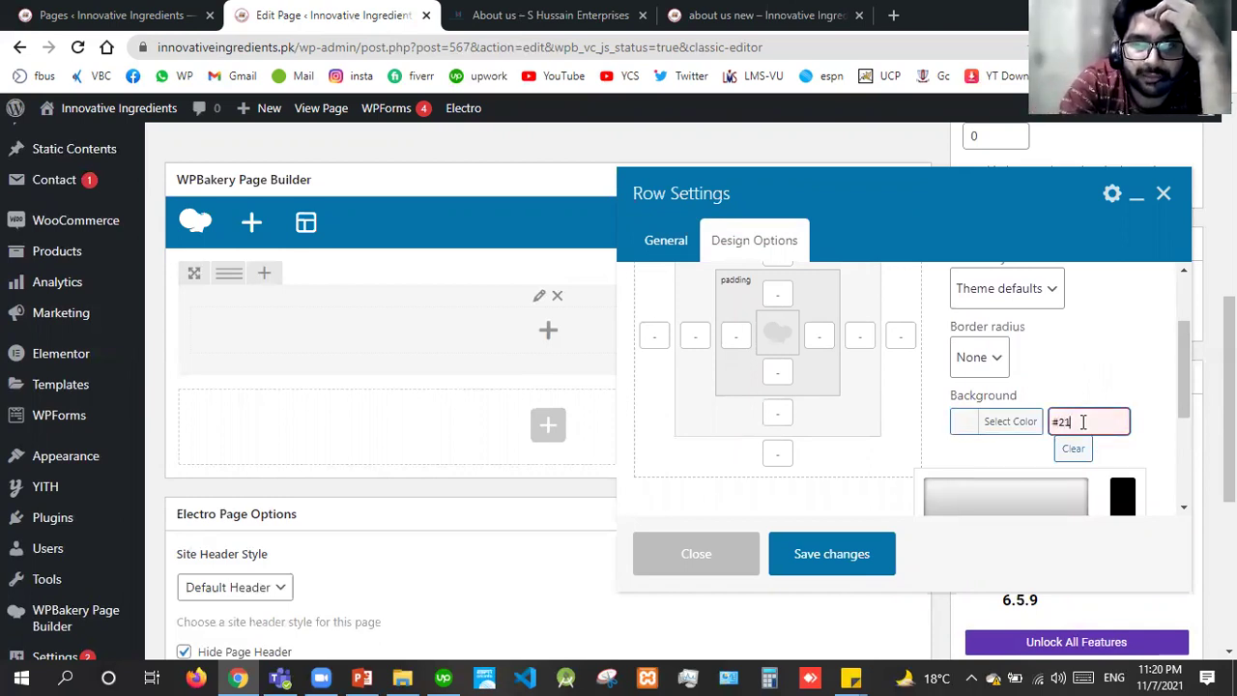
text(1111)
key(shift+Left)
key(shift+Left)
key(shift+Left)
key(shift+Left)
key(shift+Left)
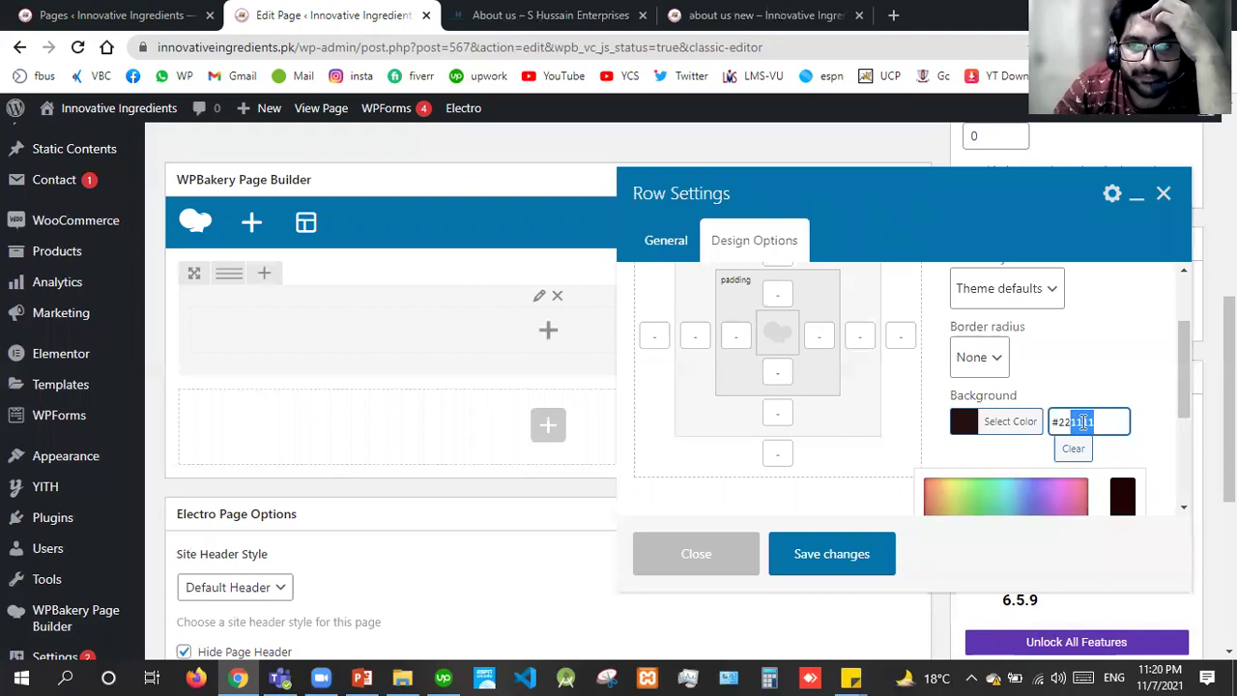
text(211a1d9)
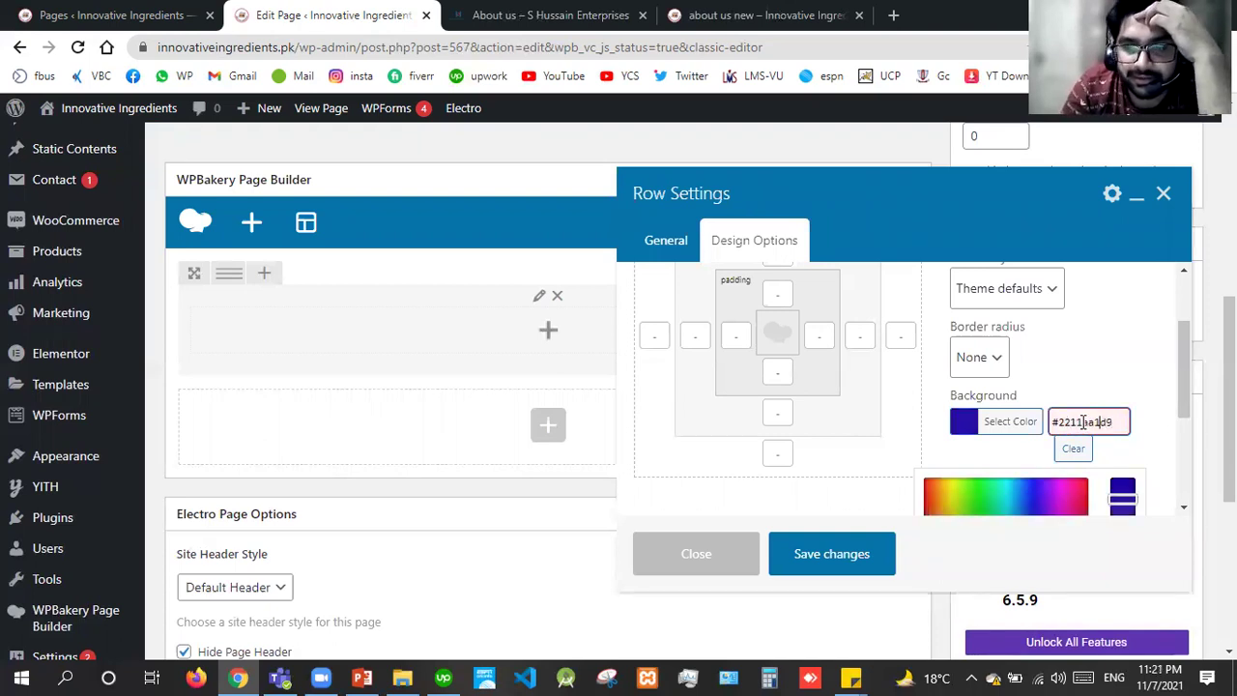
key(BackSpace)
key(BackSpace)
text(a)
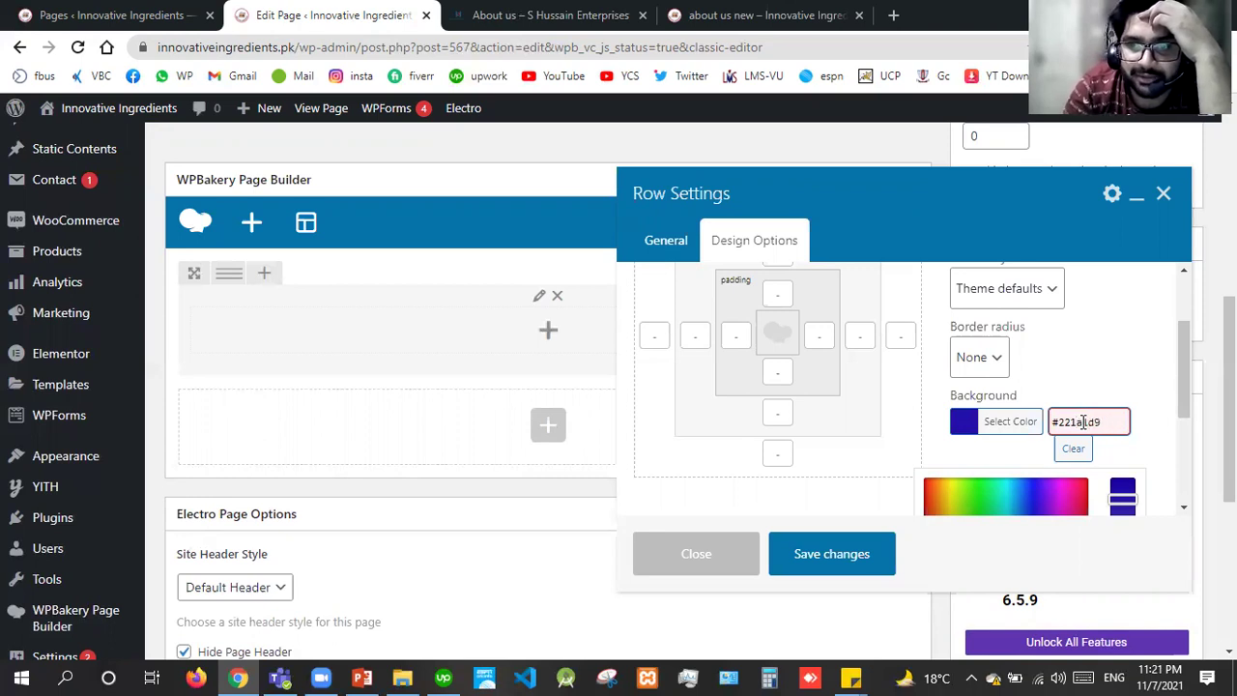
key(BackSpace)
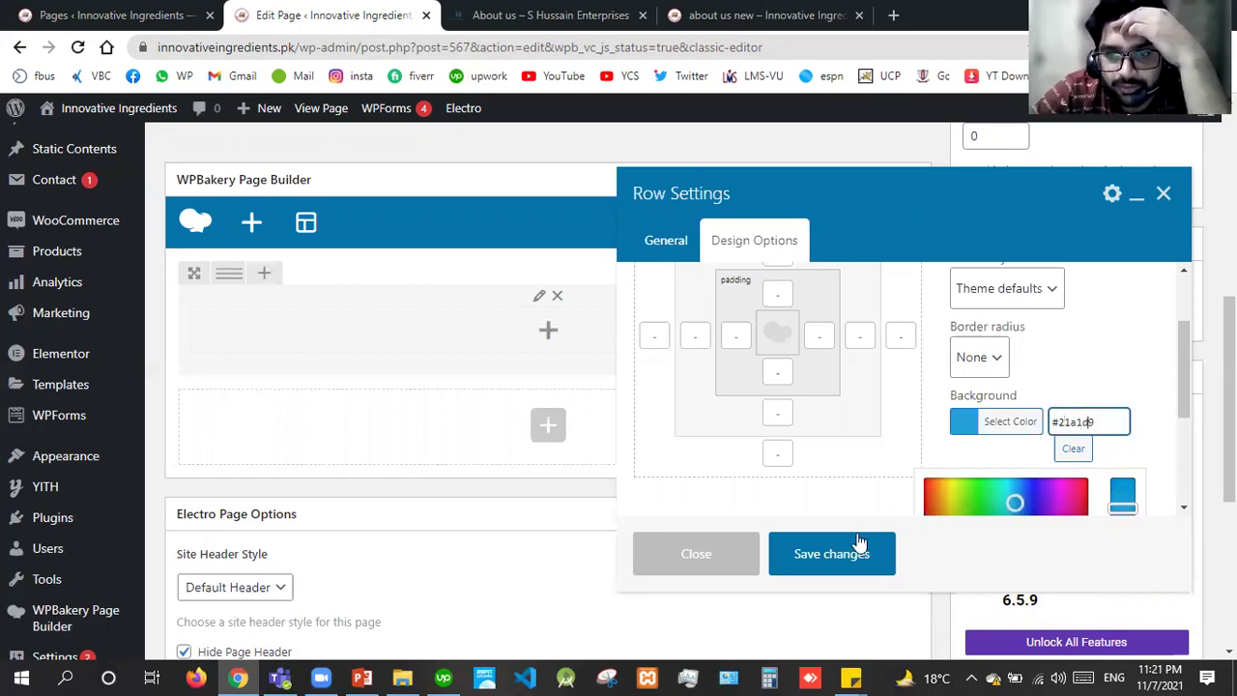
Step: Check the border radius choices and remaining design options, and save the row settings
click(987, 358)
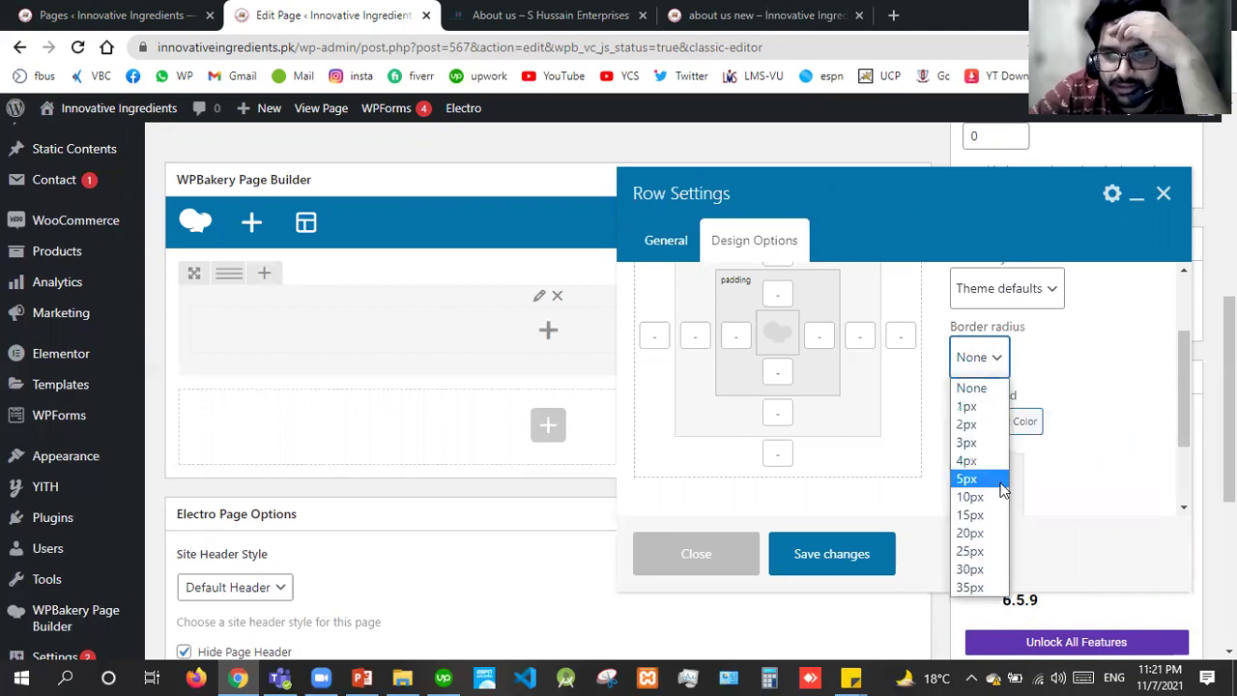
click(1181, 314)
drag(1179, 342, 1191, 558)
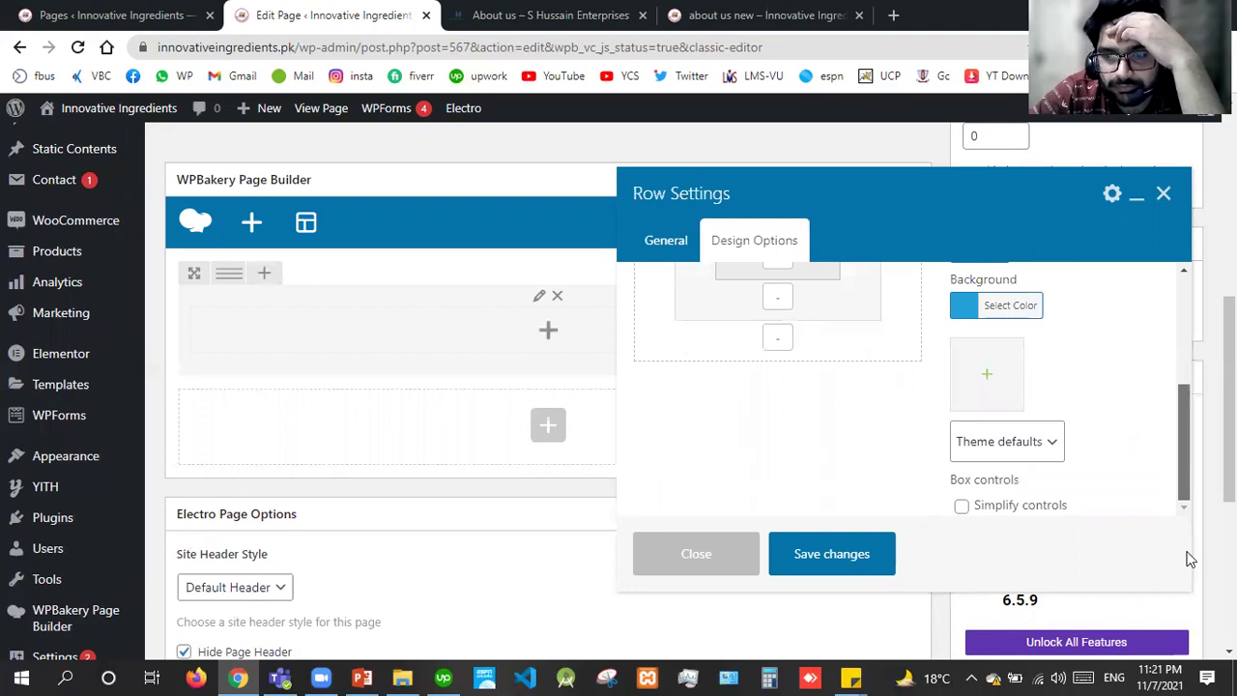
scroll(1121, 484, up, 5)
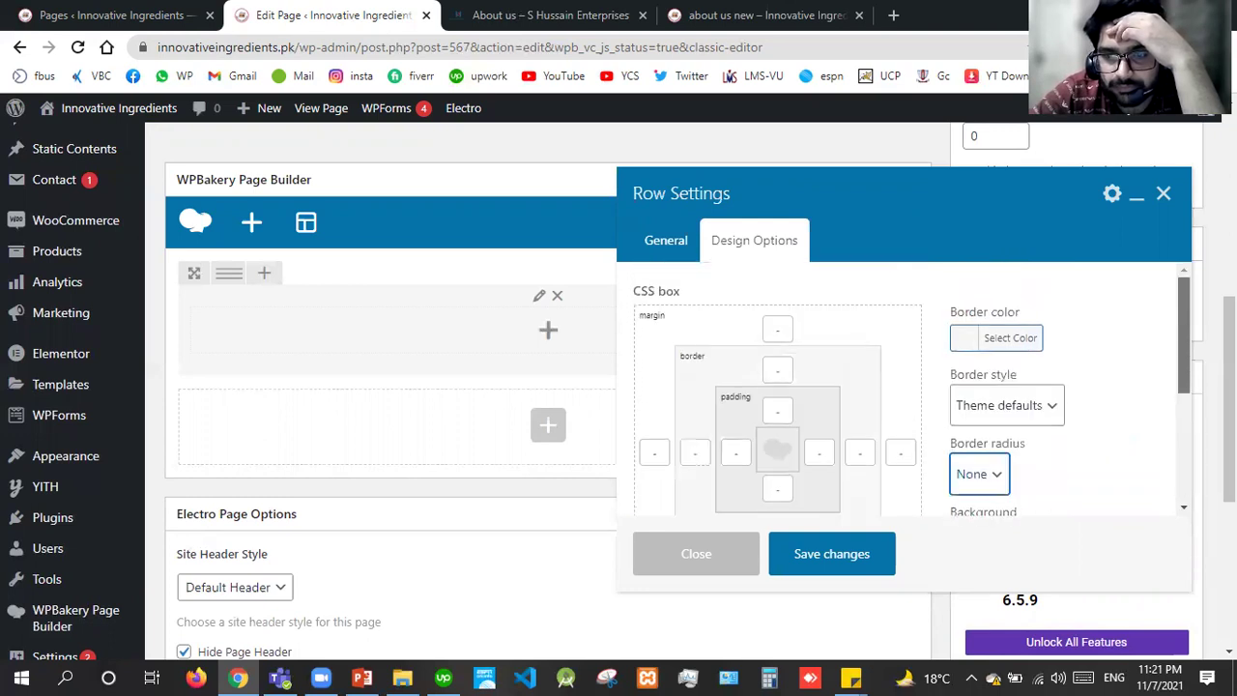
click(881, 566)
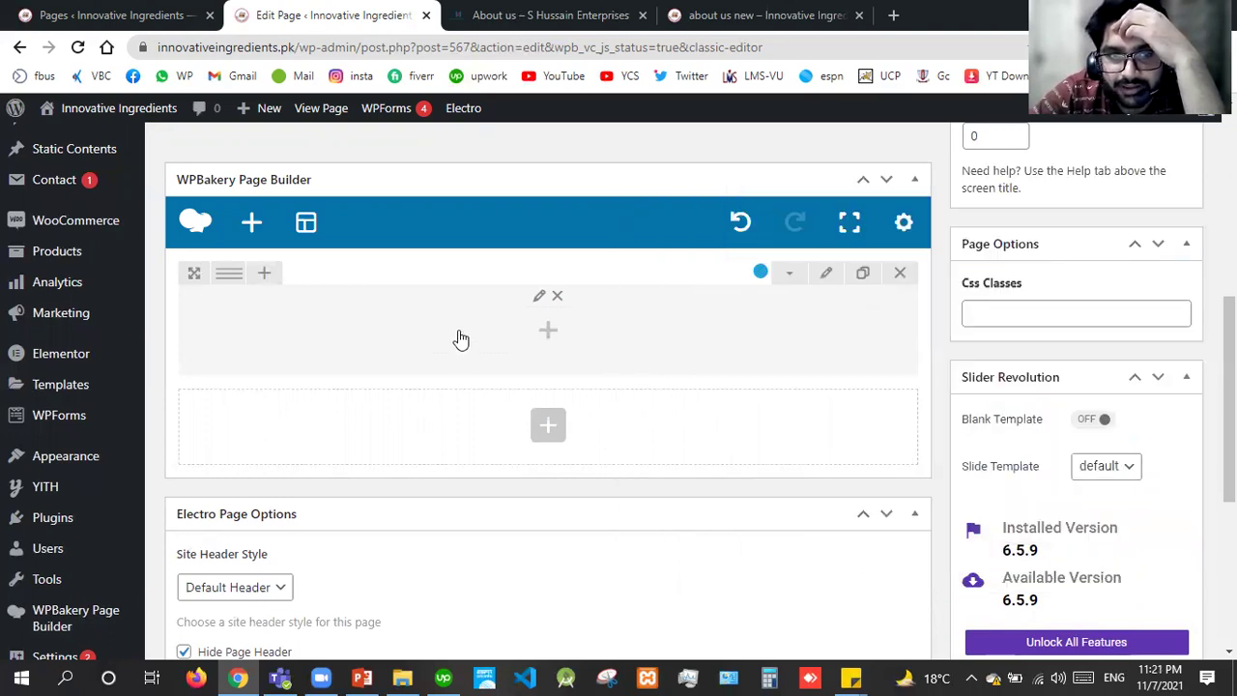
Step: Search the elements for "head" and add a Custom Heading to the row
click(547, 334)
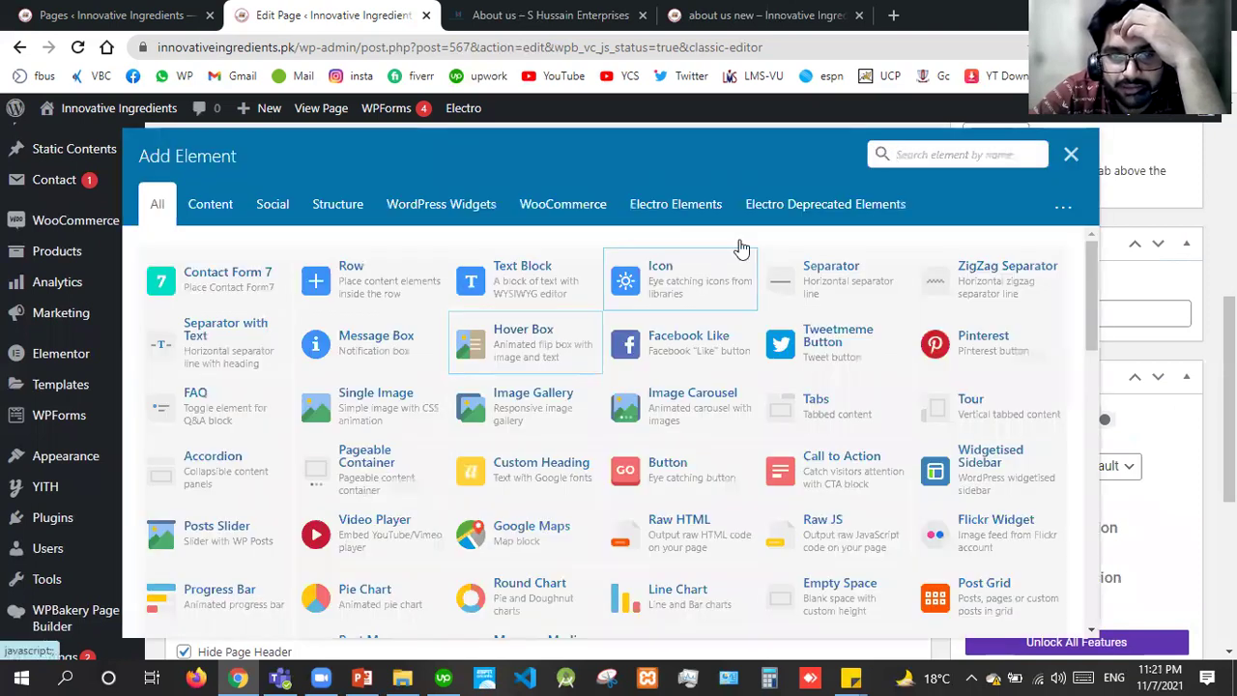
click(983, 154)
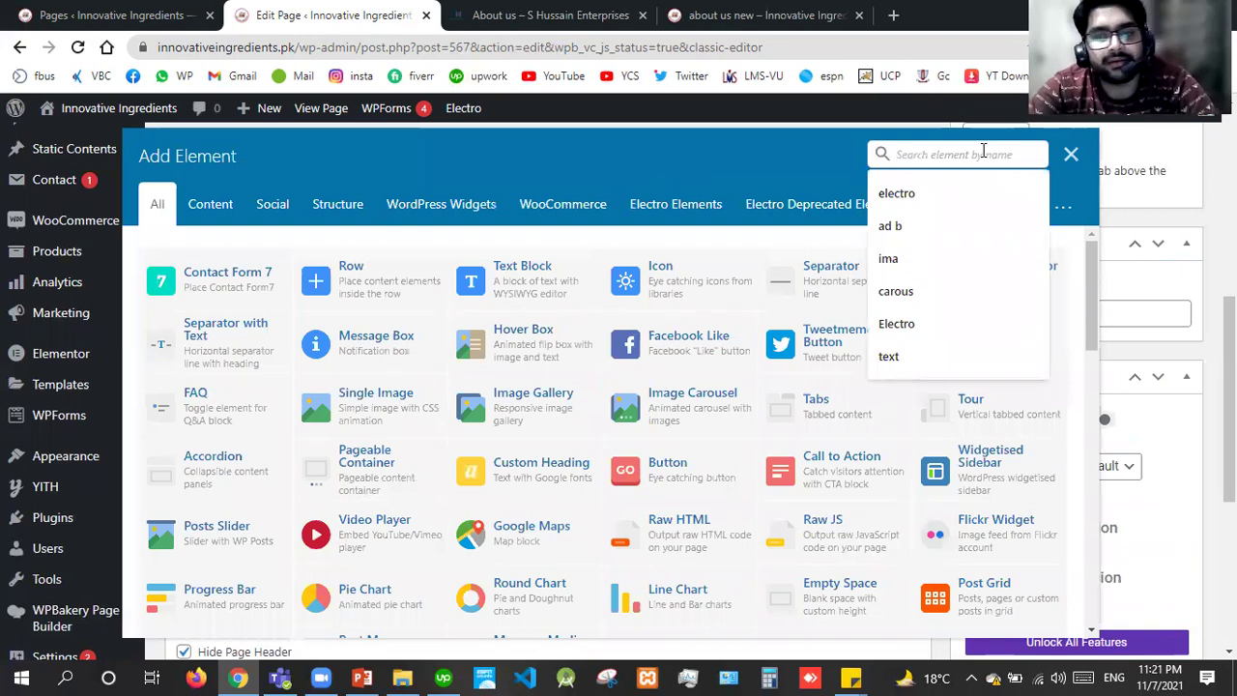
text(head)
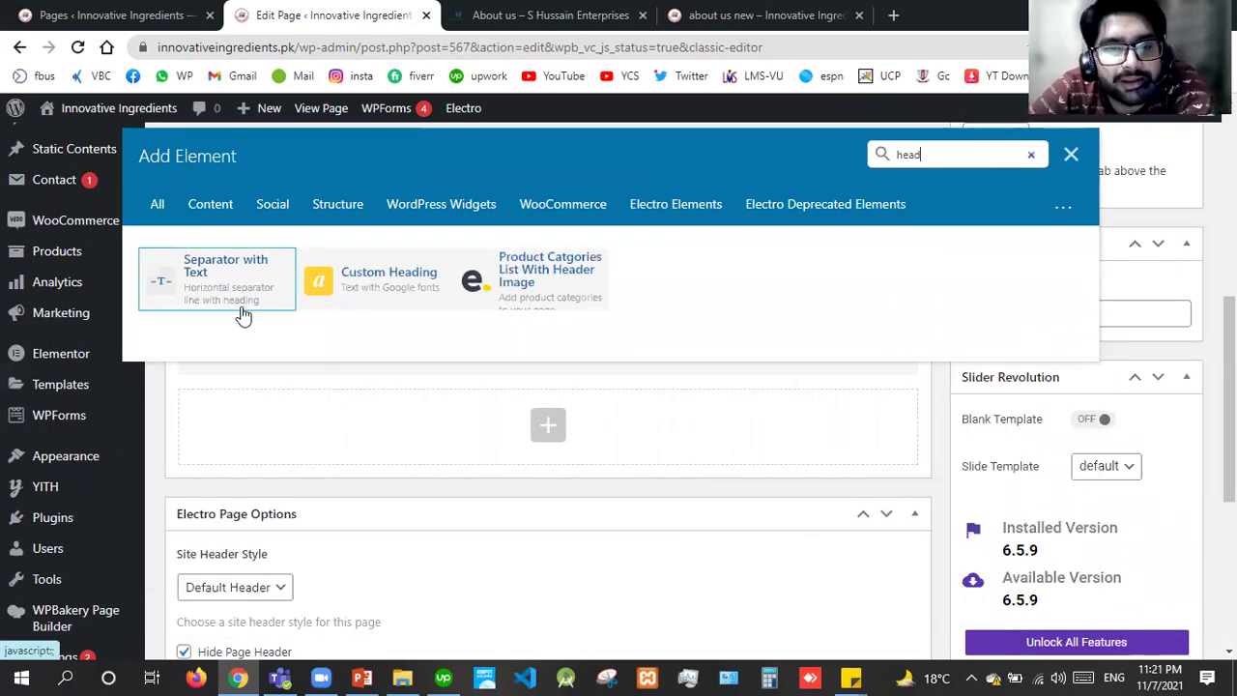
click(358, 290)
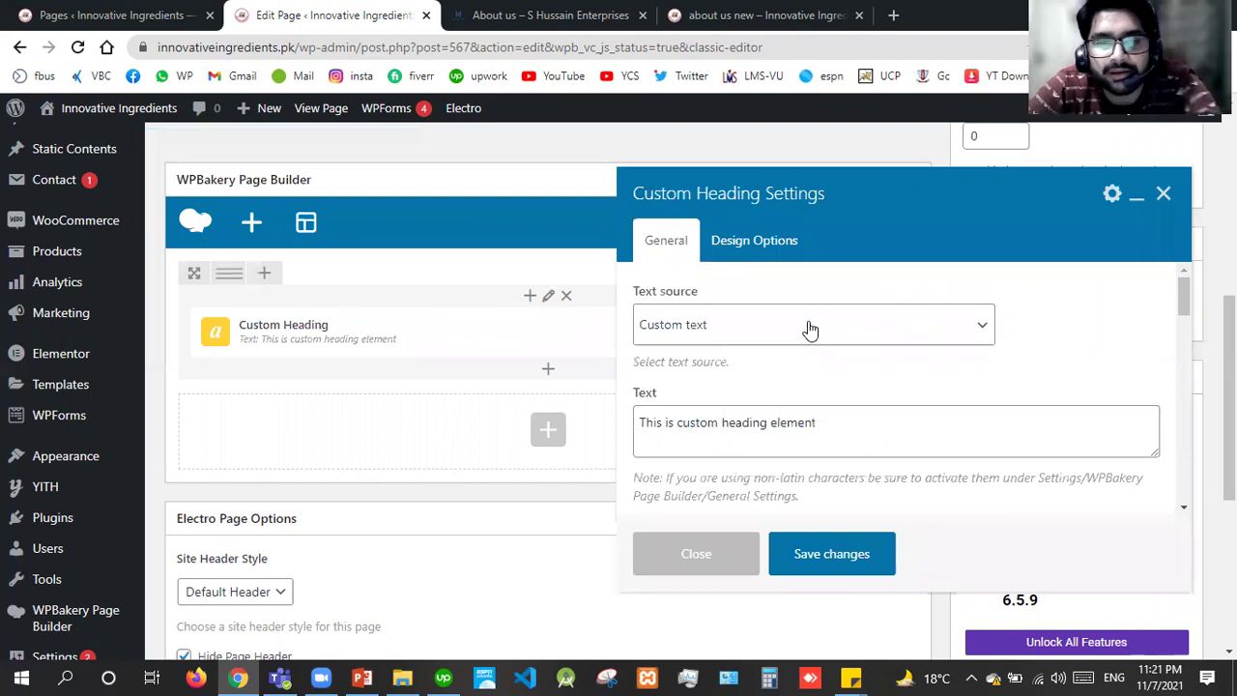
Step: Set the custom heading's text to "Who We Are", matching the reference page's wording, and save the heading
click(810, 330)
click(817, 426)
key(ctrl+a)
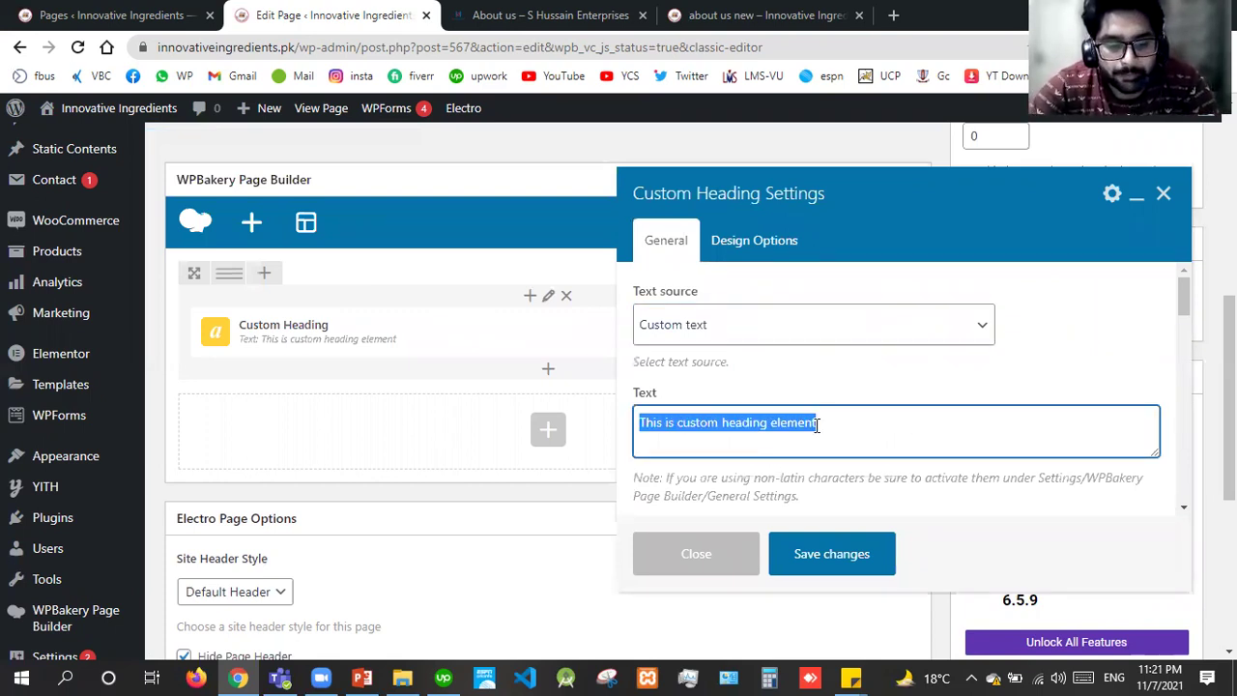
text(WHo We)
key(Left)
key(Left)
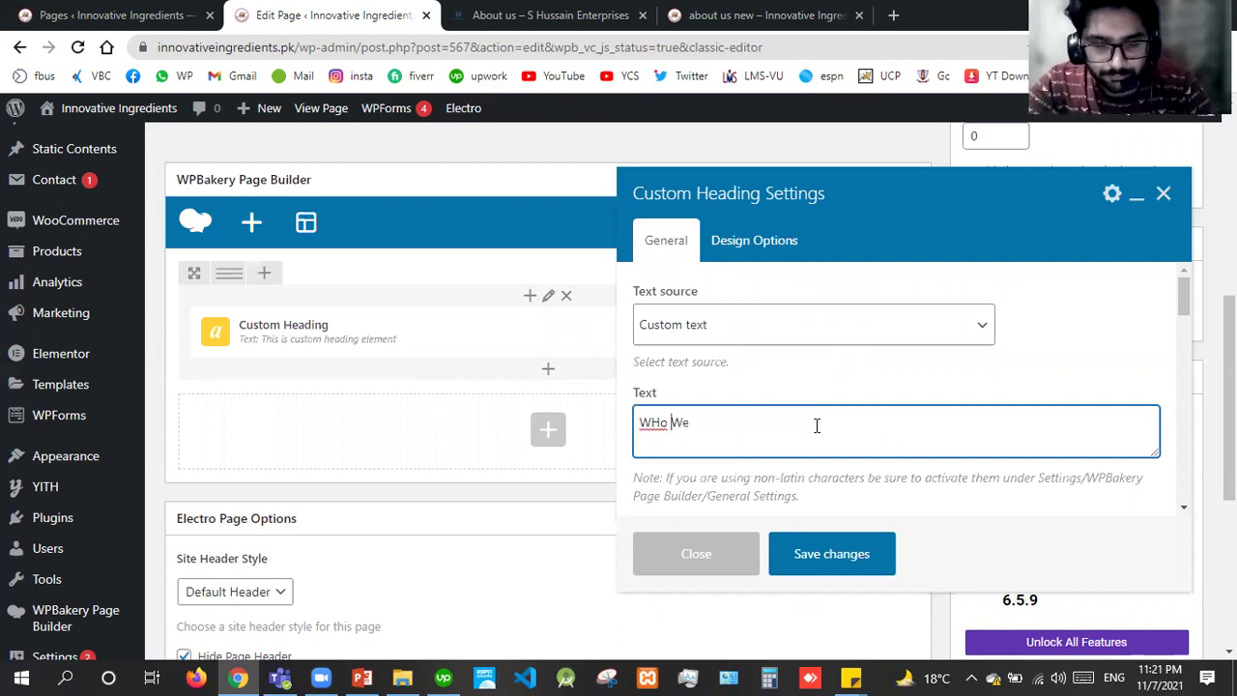
key(Left)
key(Left)
key(BackSpace)
text(h)
key(End)
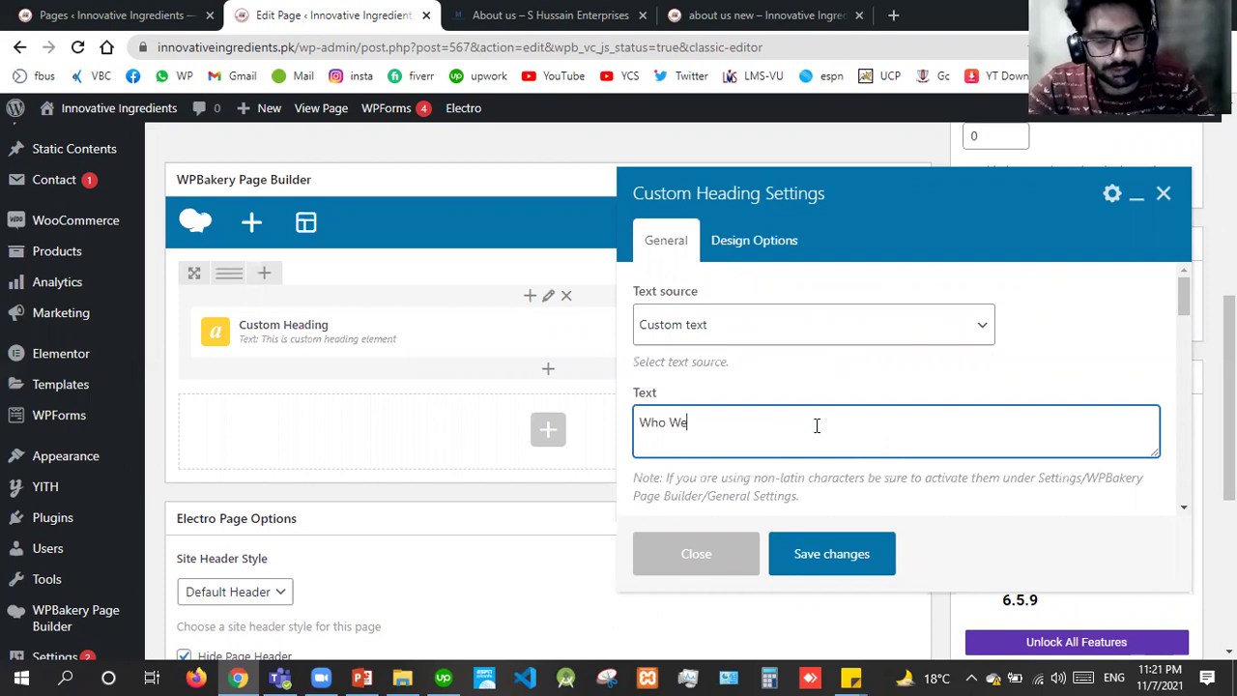
text(Are?)
click(652, 10)
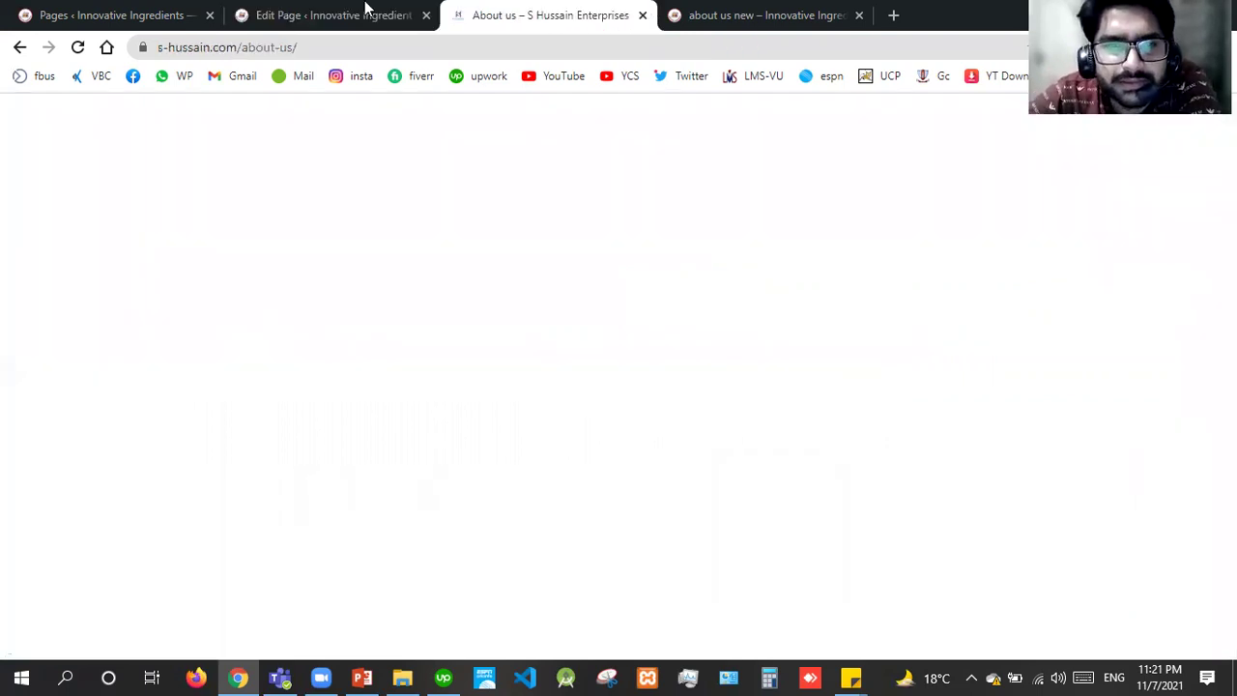
click(362, 10)
key(BackSpace)
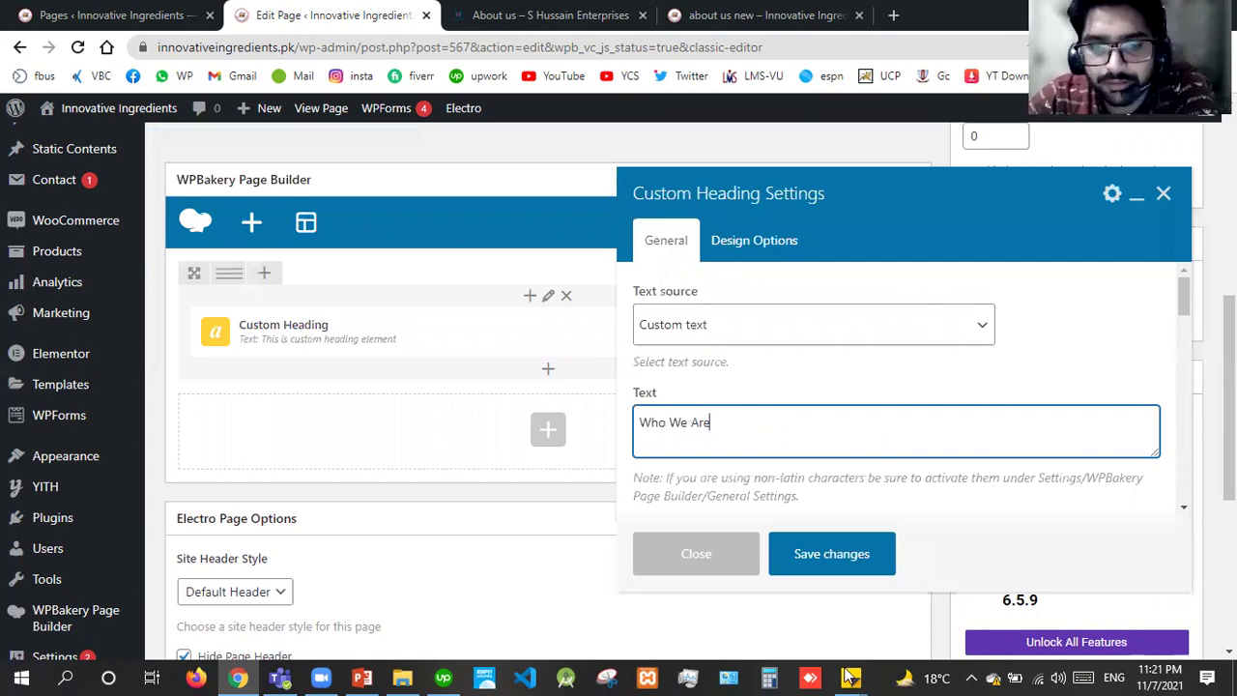
click(837, 555)
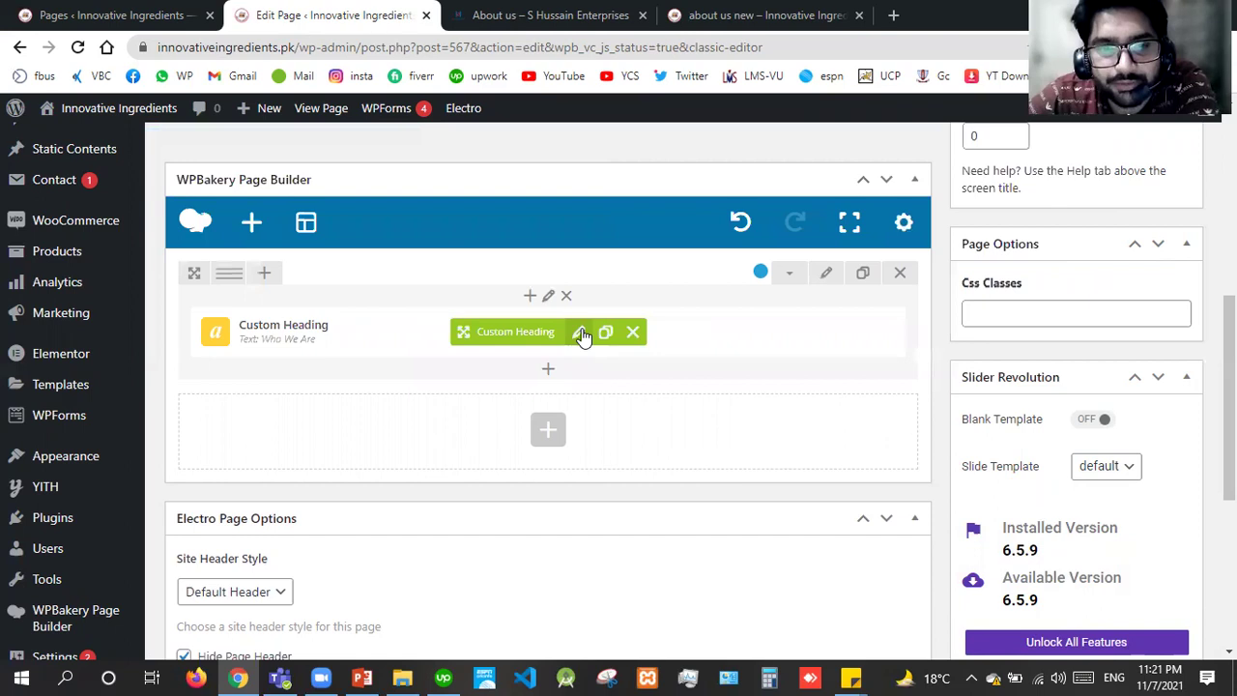
Step: Reopen the Who We Are heading's settings, examine its design options, and return to the general settings
click(581, 333)
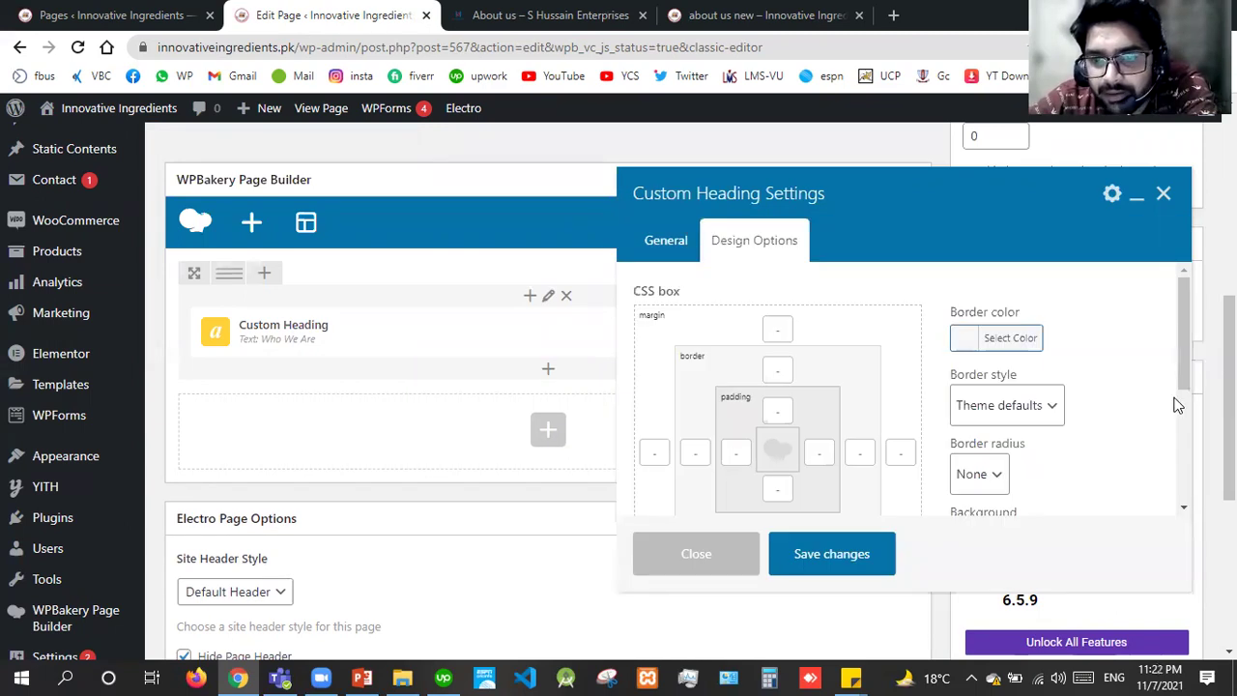
click(1184, 470)
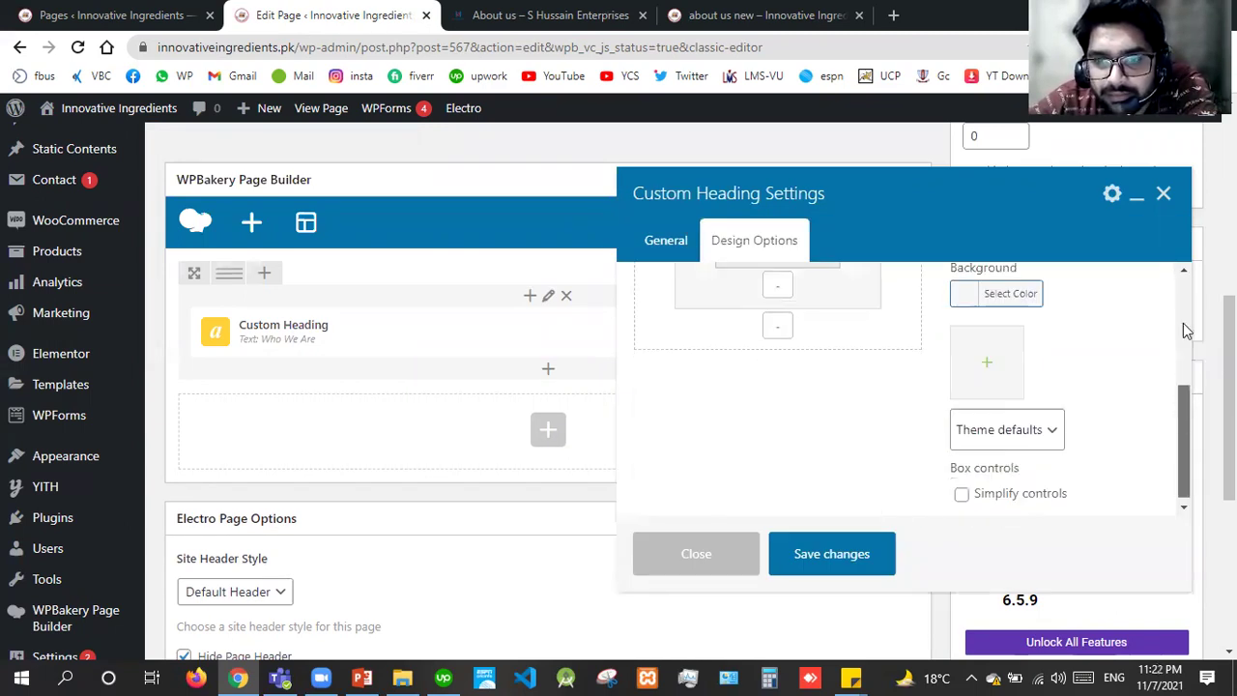
scroll(1187, 330, up, 5)
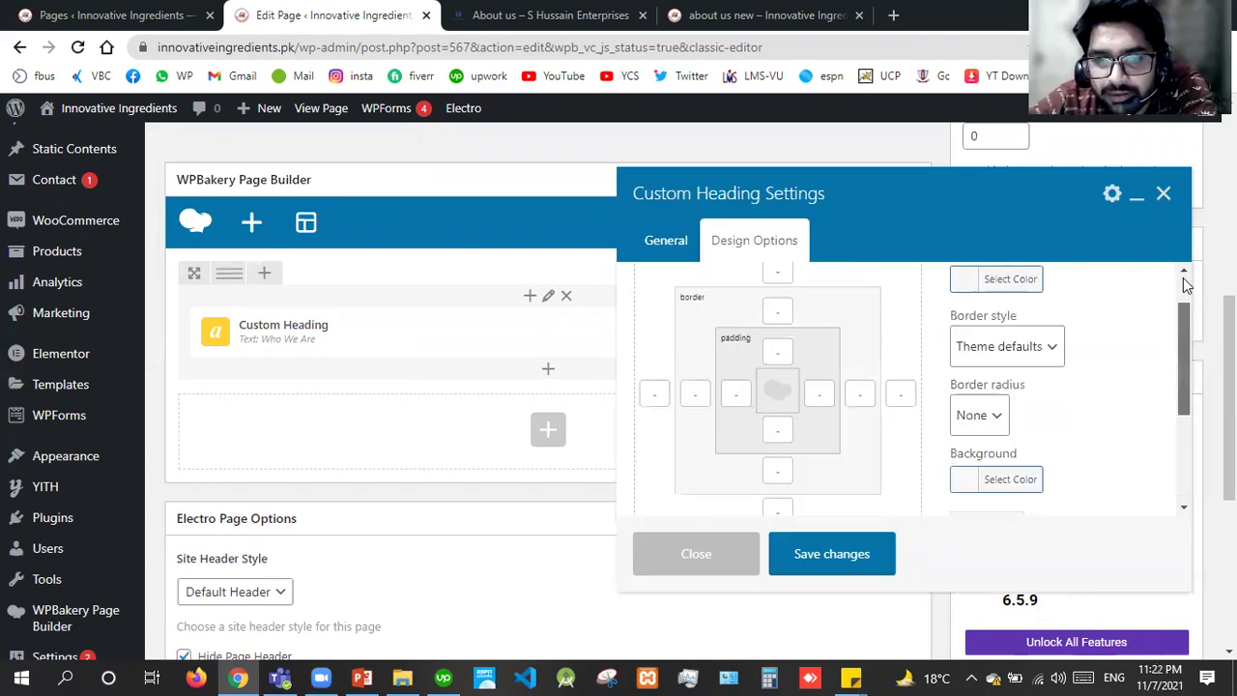
click(647, 249)
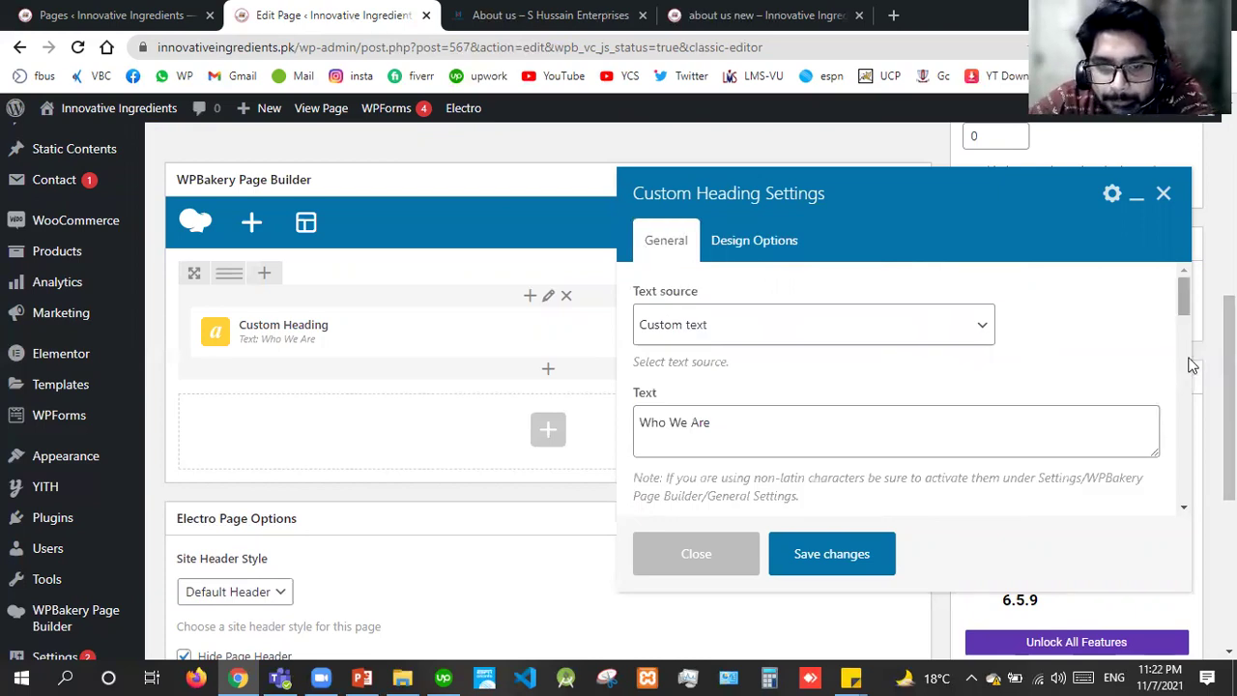
Step: Open the Who We Are heading's font family choices and look through the fonts beginning with P and those around M
scroll(1191, 382, down, 3)
scroll(1192, 396, down, 3)
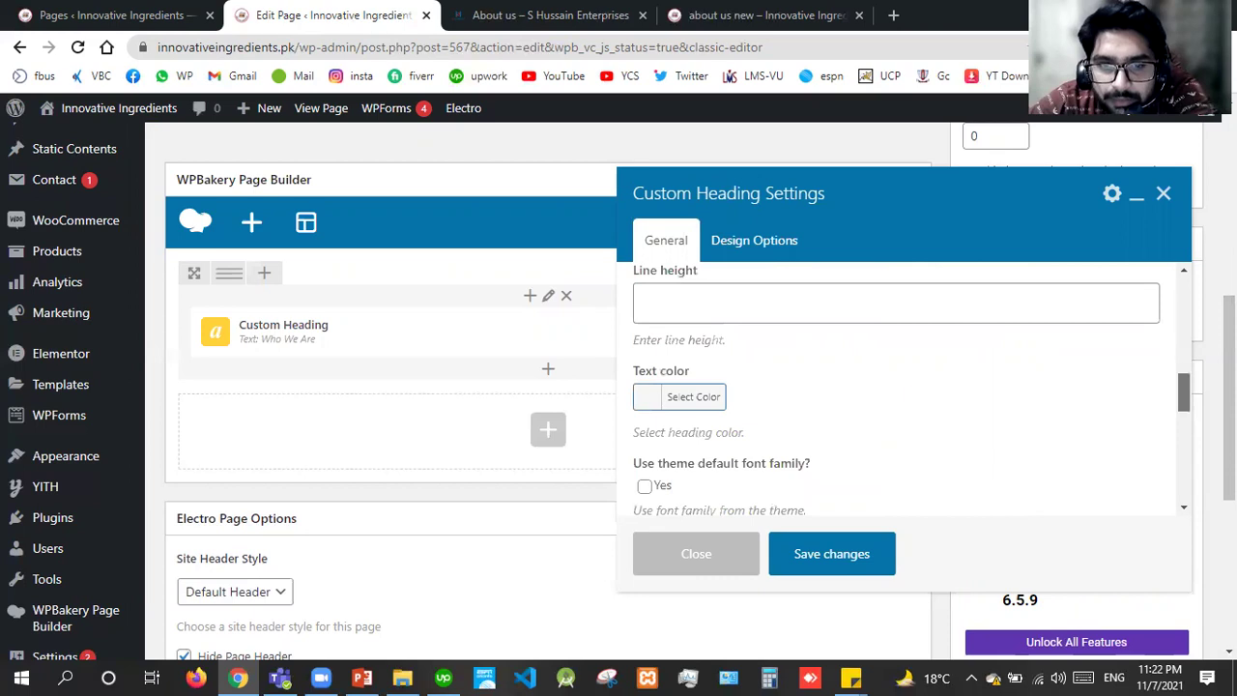
scroll(842, 337, down, 2)
click(820, 333)
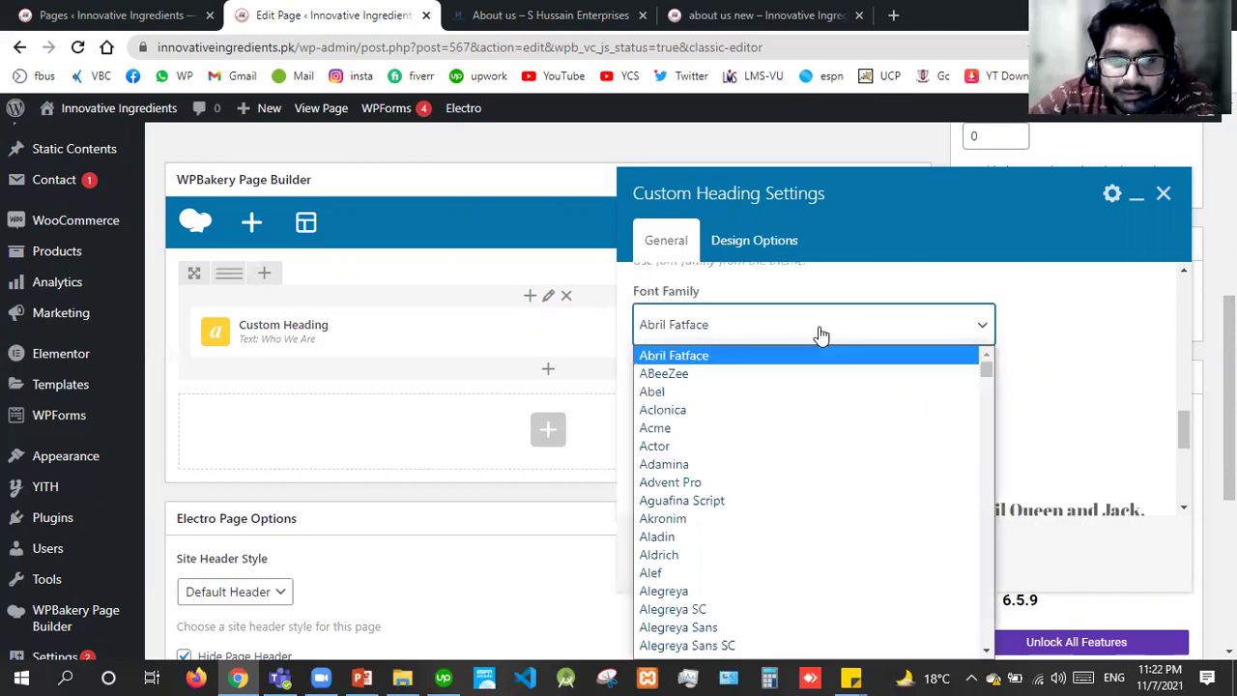
key(p)
key(o)
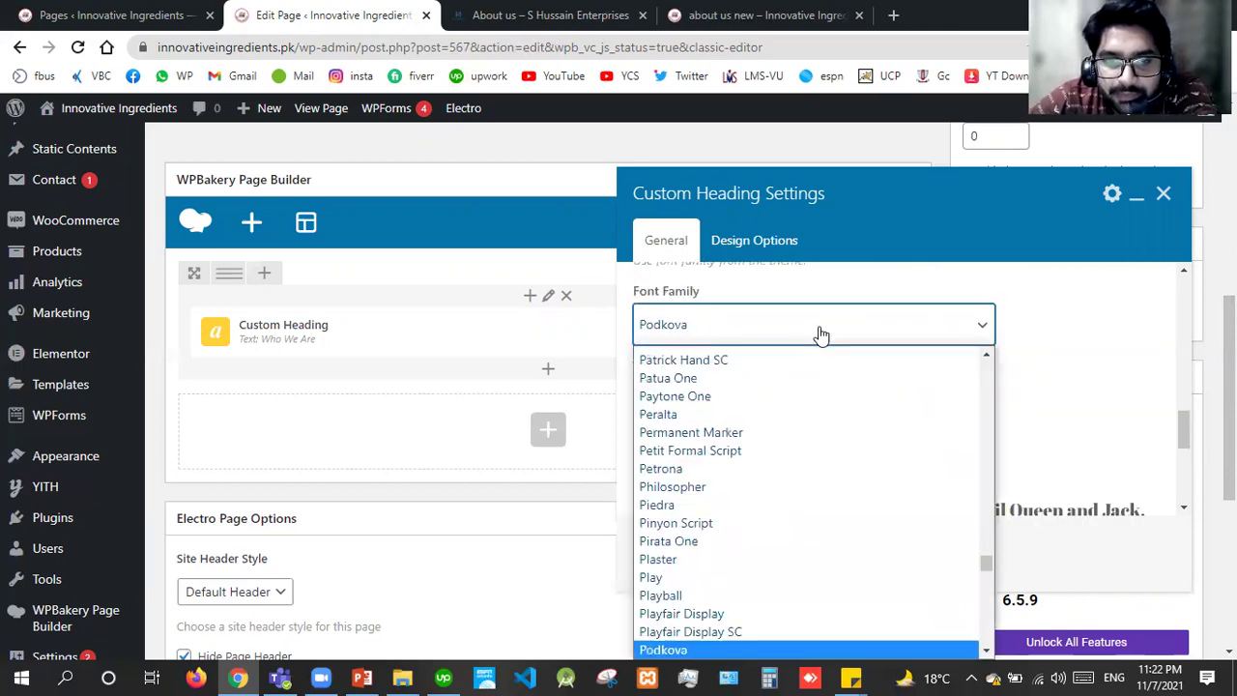
key(Down)
key(Down)
key(Down)
key(Down)
key(Down)
key(Down)
key(Down)
key(Down)
key(Down)
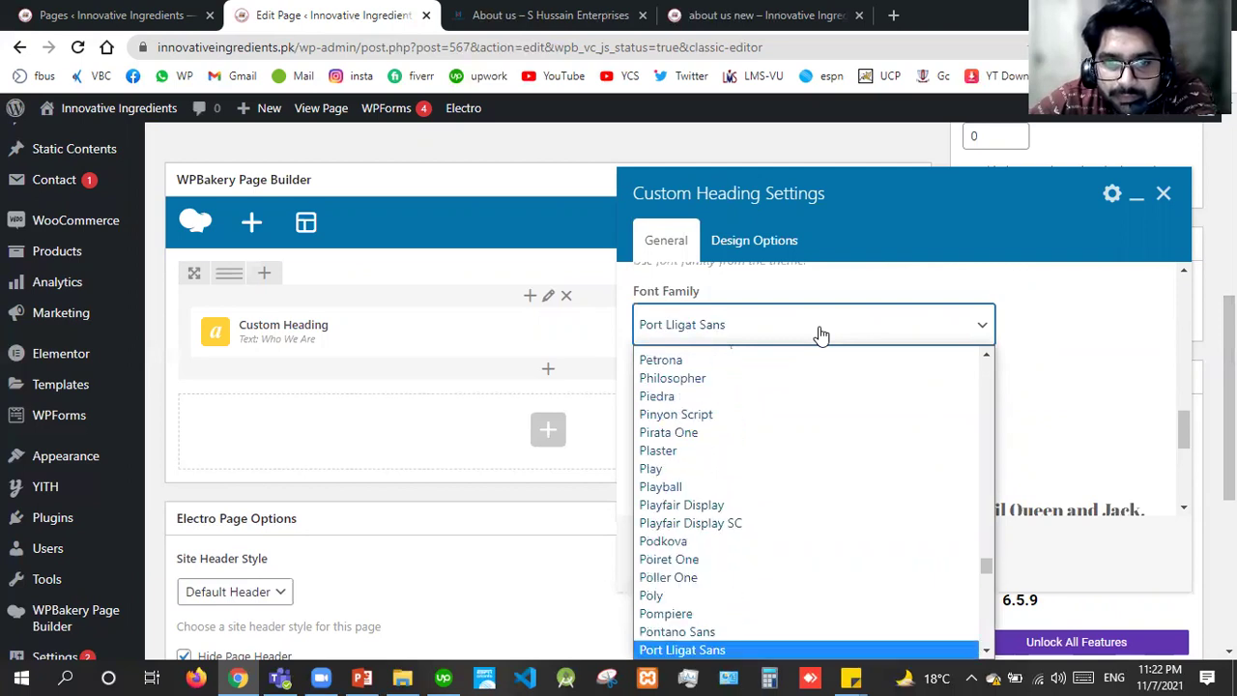
key(Down)
key(Down)
key(Down)
key(Down)
key(Down)
key(Down)
key(Down)
key(Down)
key(Down)
key(Down)
key(Down)
key(Down)
key(Up)
key(Up)
key(Up)
key(Up)
key(Up)
key(Up)
key(Up)
key(Up)
key(Up)
key(Up)
key(Up)
key(Up)
key(Up)
key(Up)
key(Up)
key(Up)
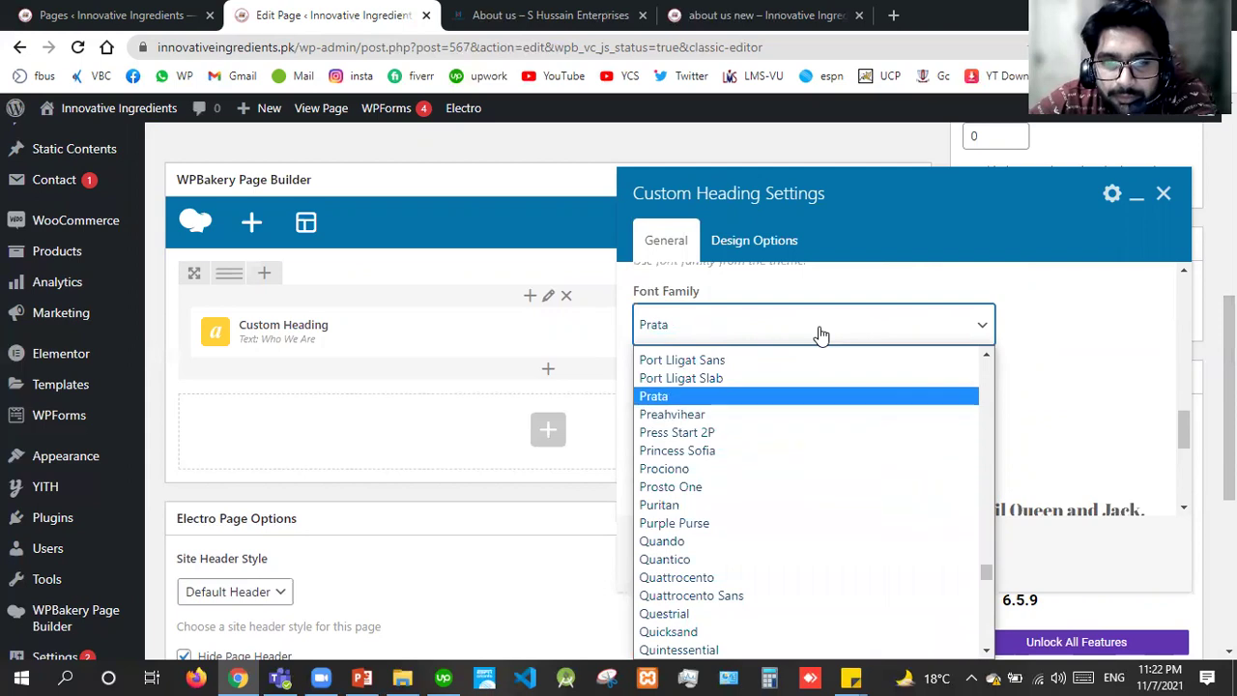
key(Up)
key(Up)
key(Up)
key(Up)
key(Up)
key(Up)
key(Up)
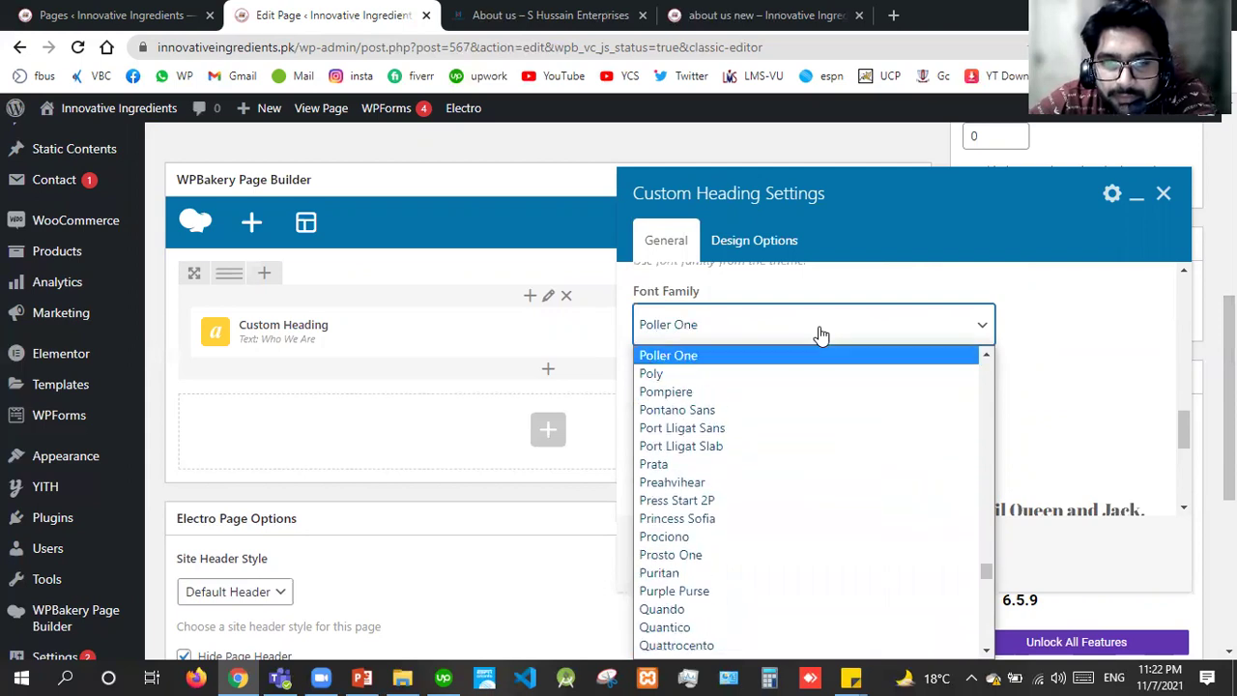
key(Up)
key(Up)
key(Down)
key(Down)
key(Down)
key(Down)
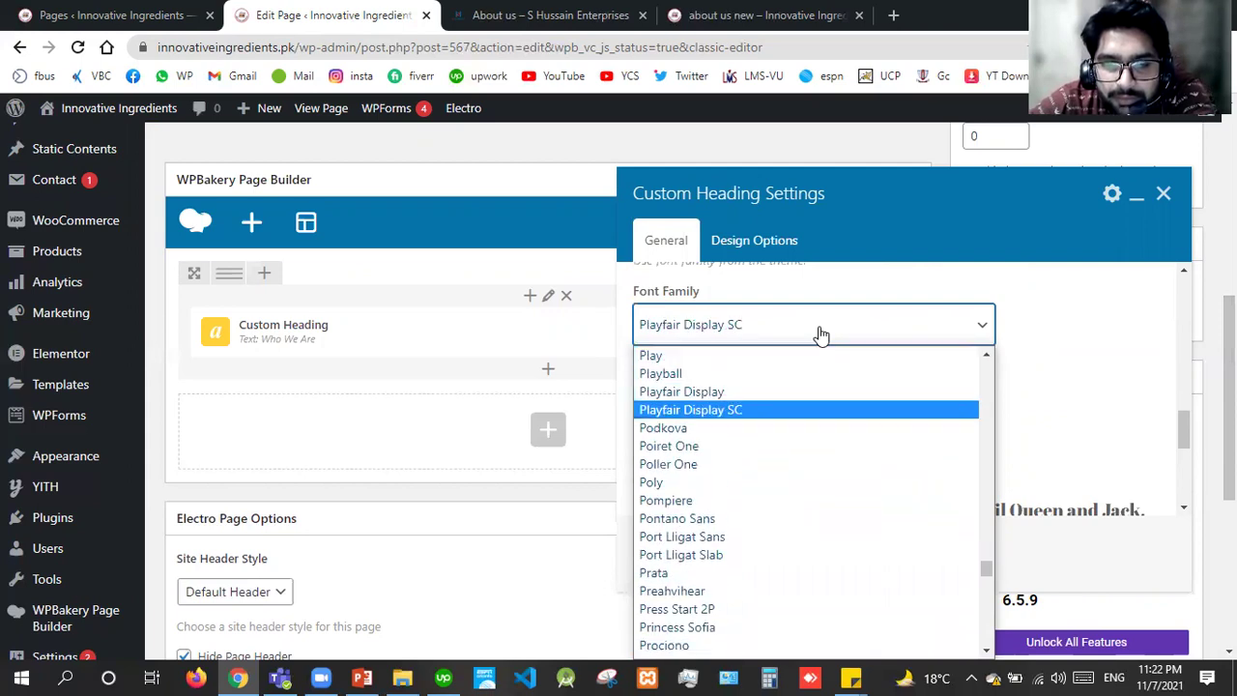
key(Up)
key(Up)
key(Up)
key(Up)
key(Up)
key(Up)
key(Up)
key(Up)
key(Up)
key(Up)
key(Up)
key(Up)
key(Up)
key(Up)
key(Up)
key(Up)
key(Up)
key(Up)
key(Up)
key(Up)
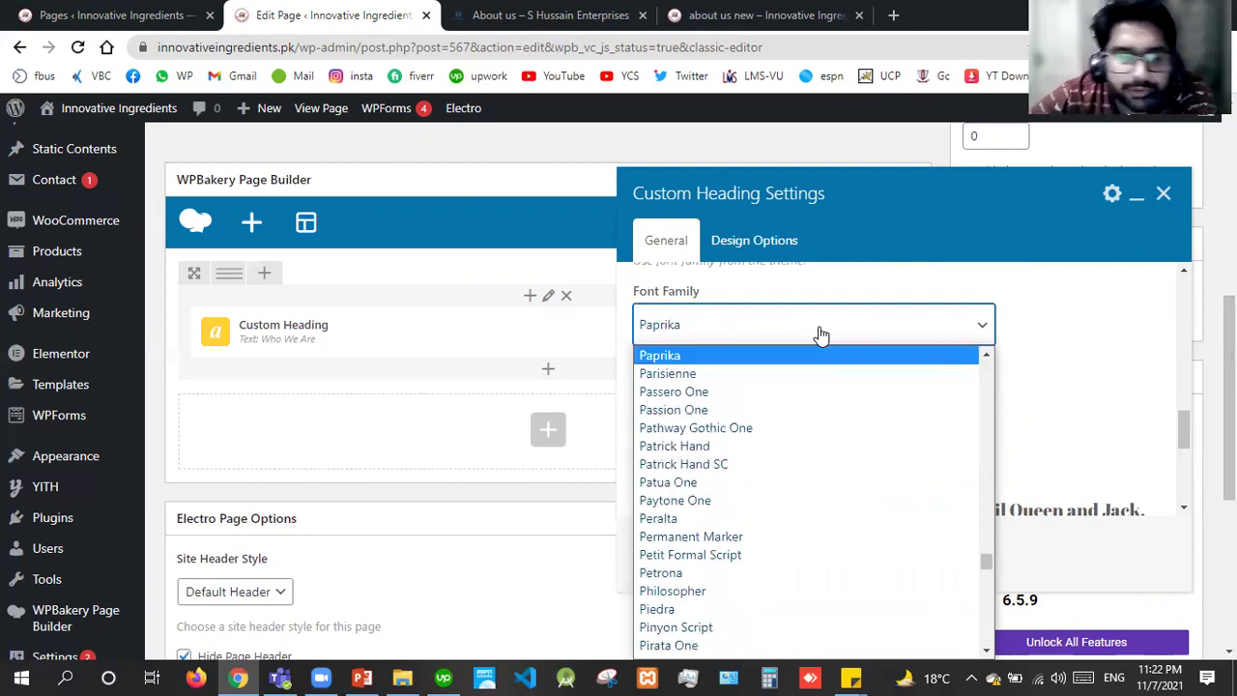
key(Up)
key(Up)
key(Up)
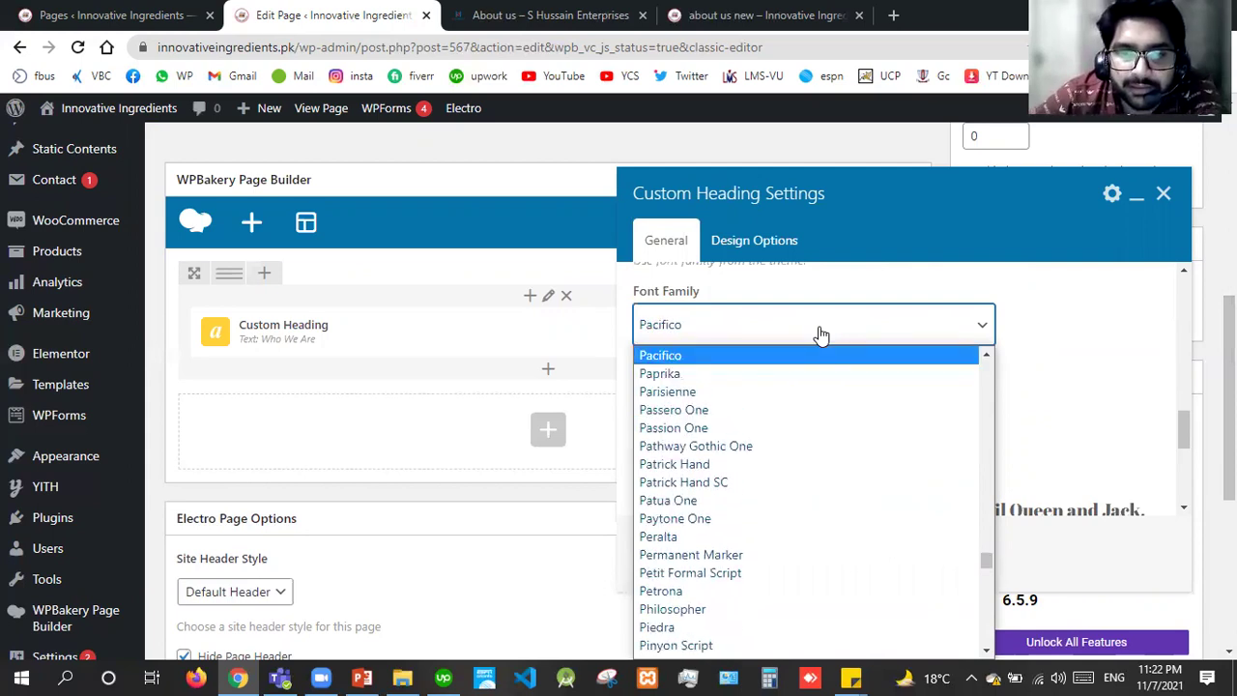
key(m)
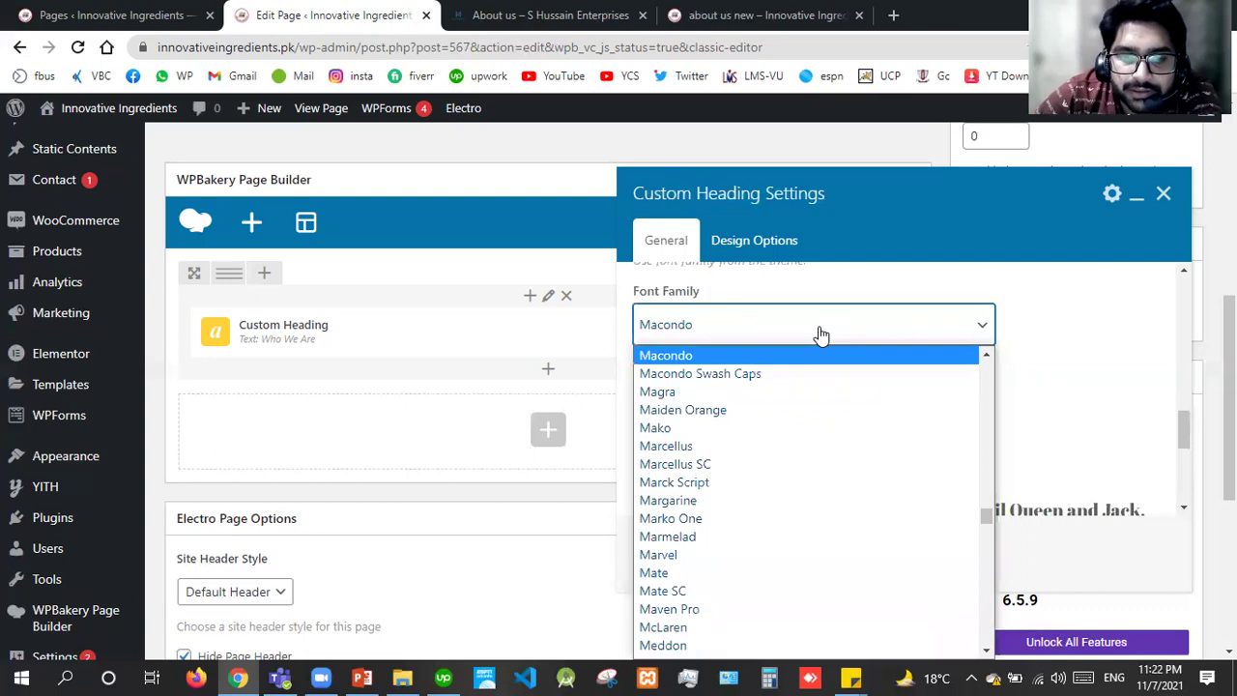
key(Down)
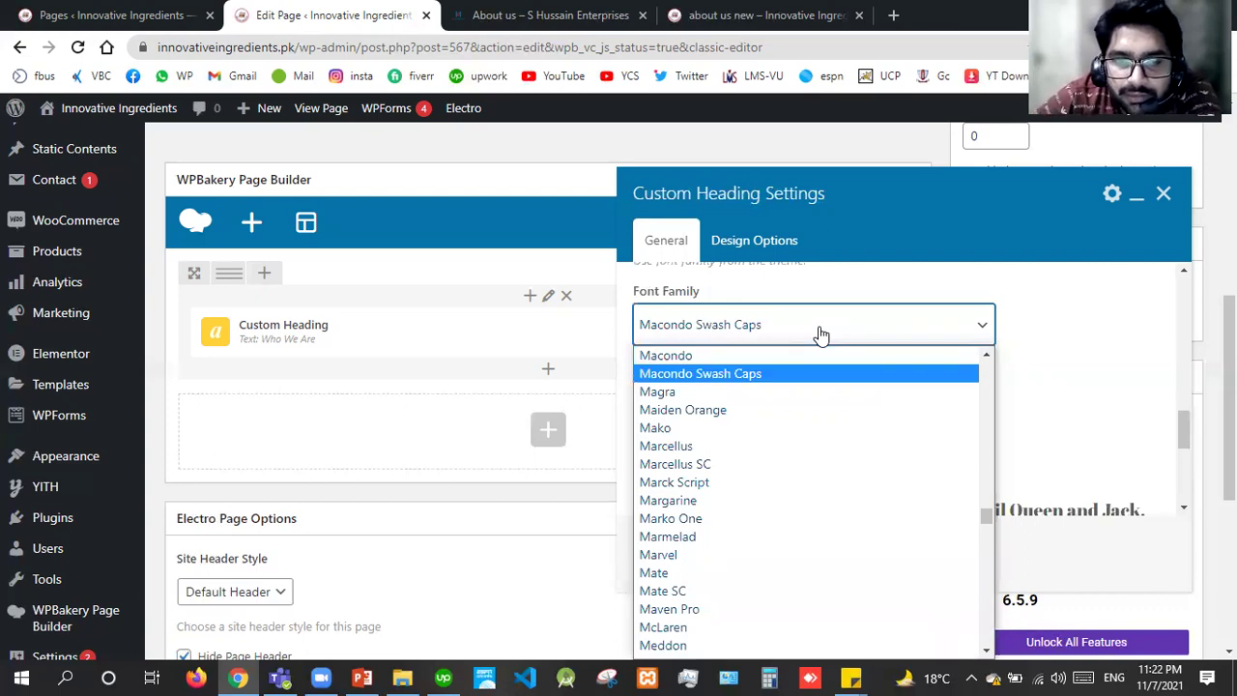
key(Up)
key(Up)
key(Up)
key(Up)
key(Up)
key(Up)
key(Up)
key(Up)
key(Up)
key(Up)
key(Up)
key(Up)
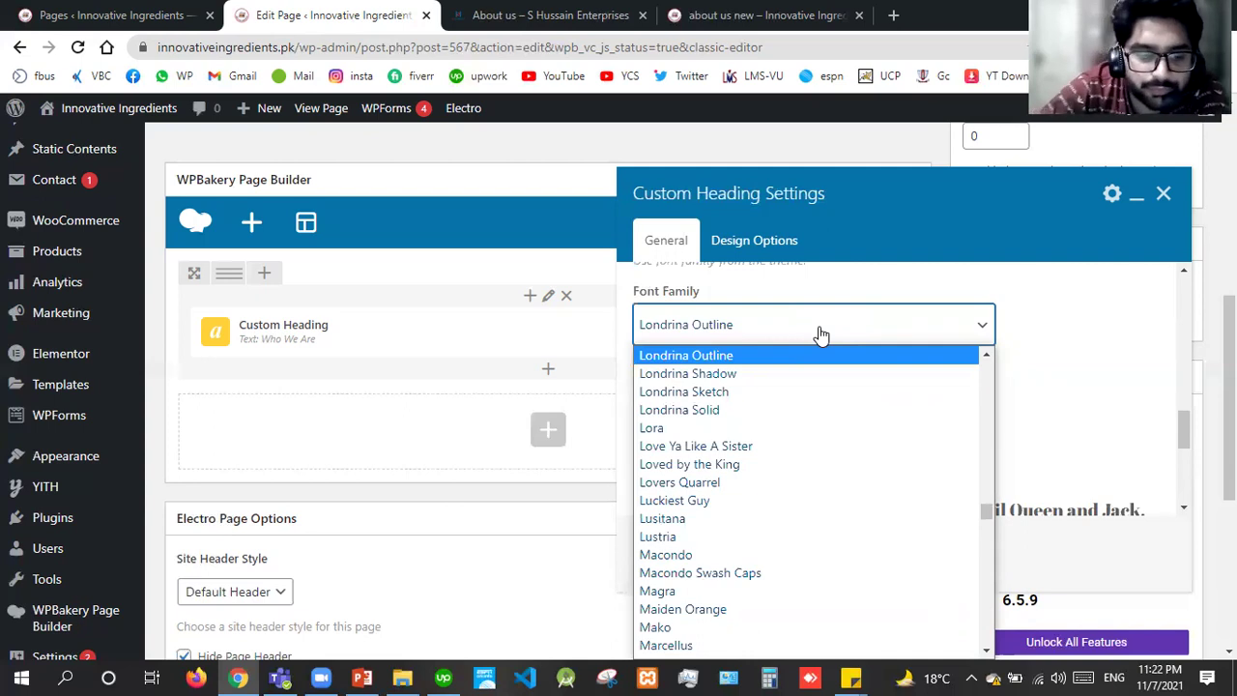
Step: Set the Who We Are heading's font family to Roboto
key(r)
key(Down)
key(Down)
key(Down)
key(Down)
key(Down)
key(Down)
key(Down)
key(Down)
key(Down)
key(Down)
key(Down)
key(Down)
key(Down)
key(Down)
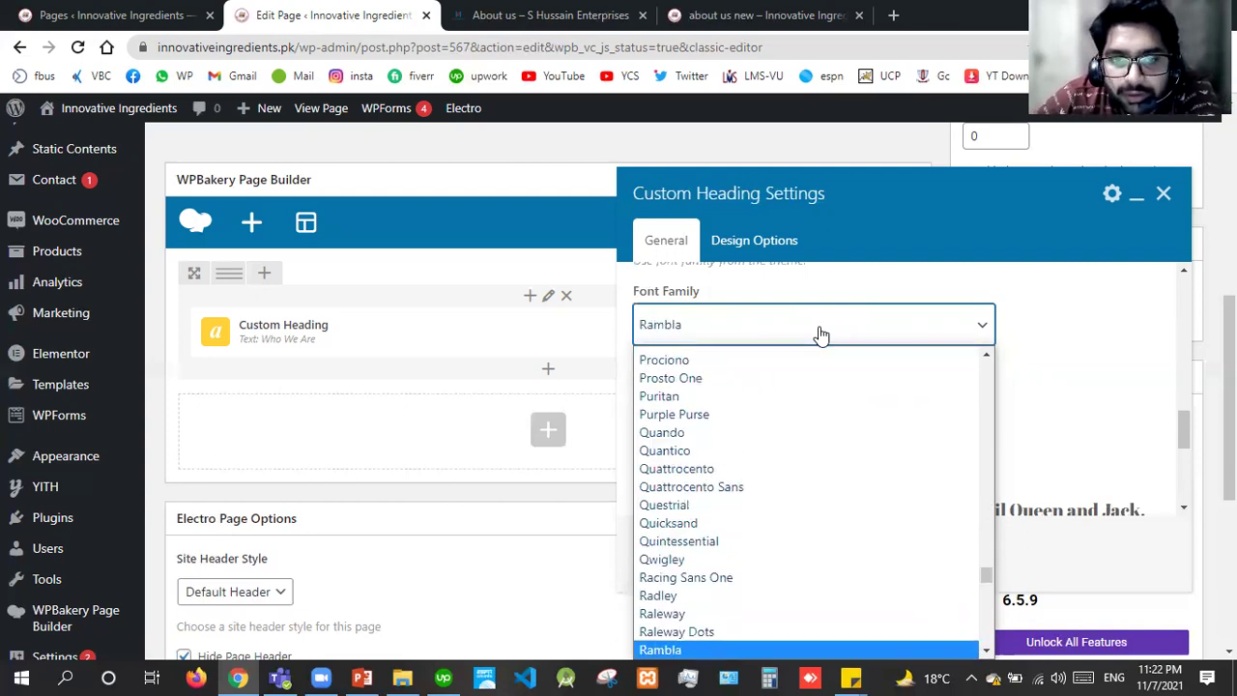
key(Down)
key(Down)
key(Down)
key(Down)
key(Up)
key(Up)
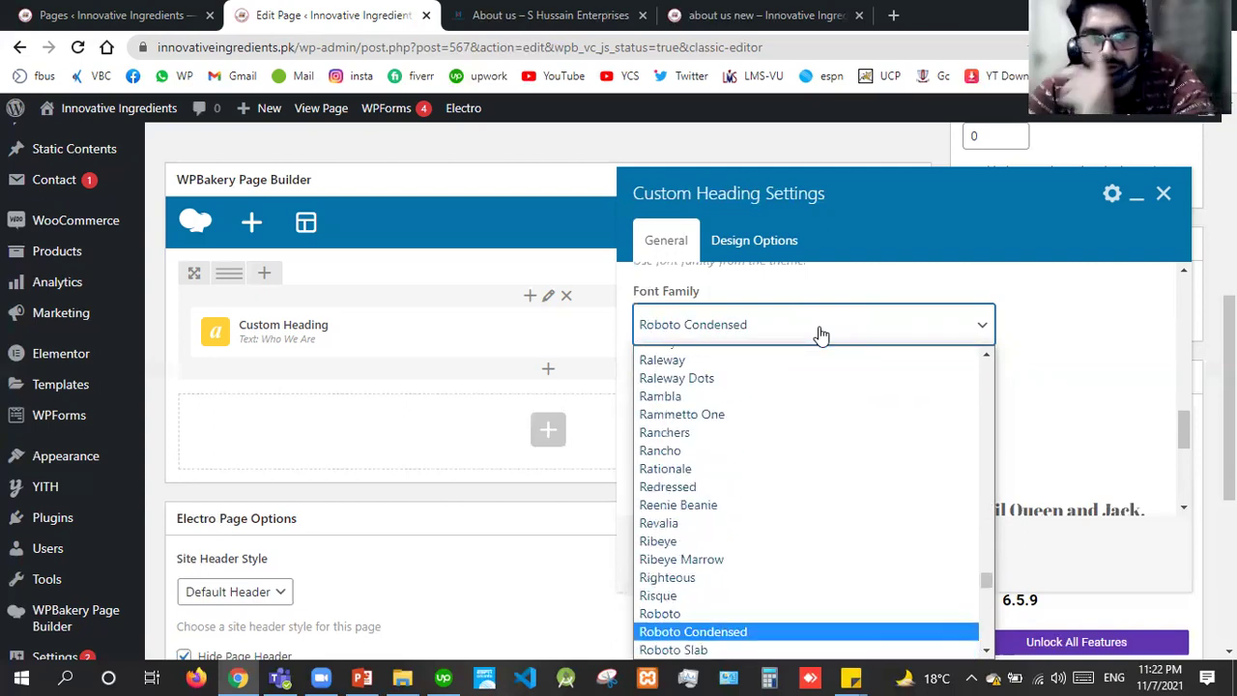
key(Return)
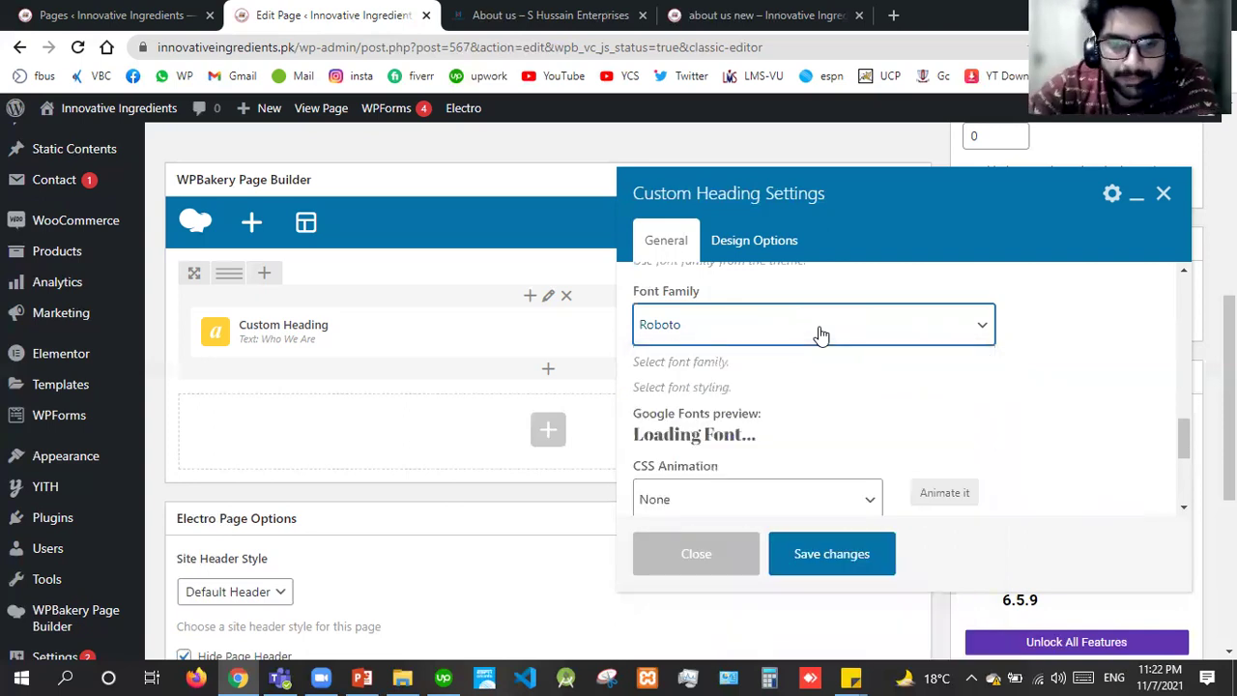
Step: Set the heading's font style to 900 bold regular
click(877, 434)
key(Down)
key(Down)
key(Down)
key(Down)
key(Down)
key(Down)
key(Up)
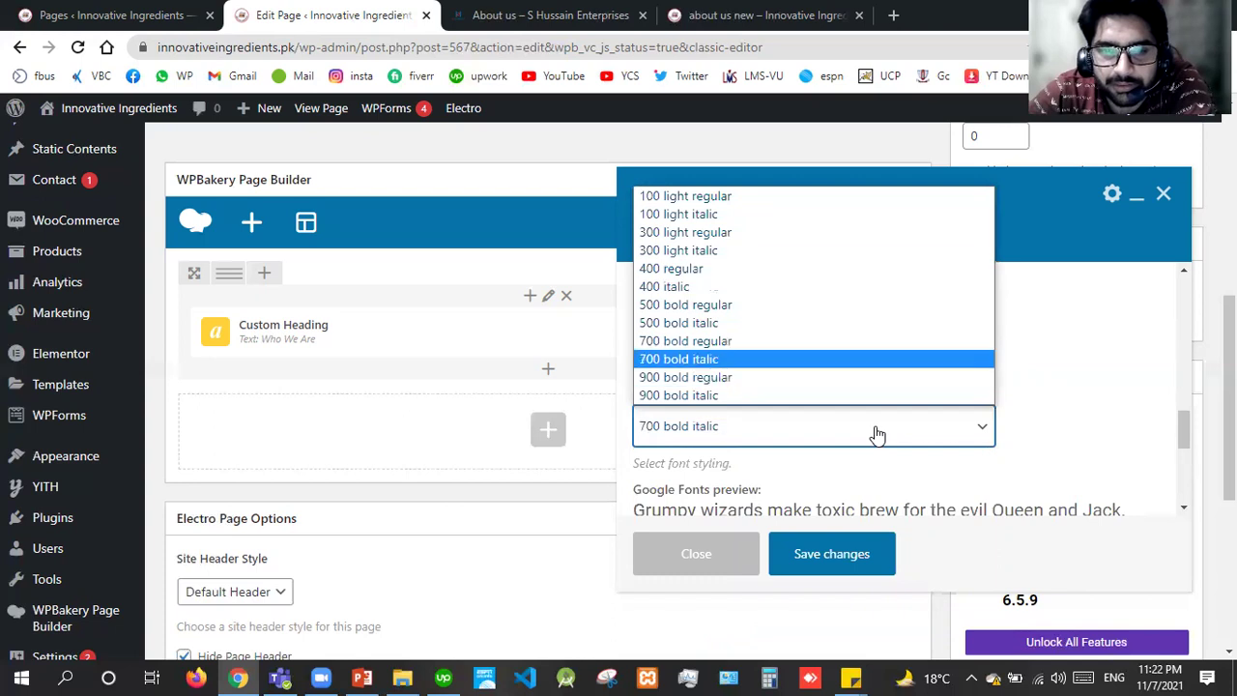
key(Down)
key(Down)
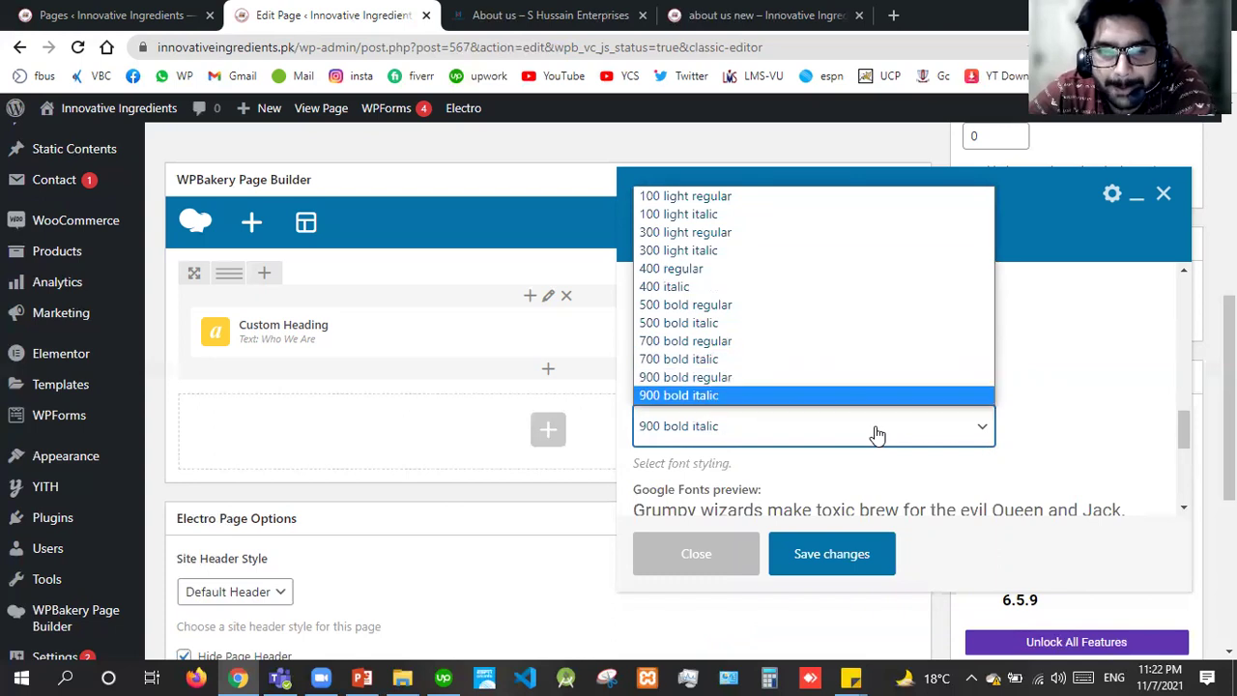
key(Up)
key(Return)
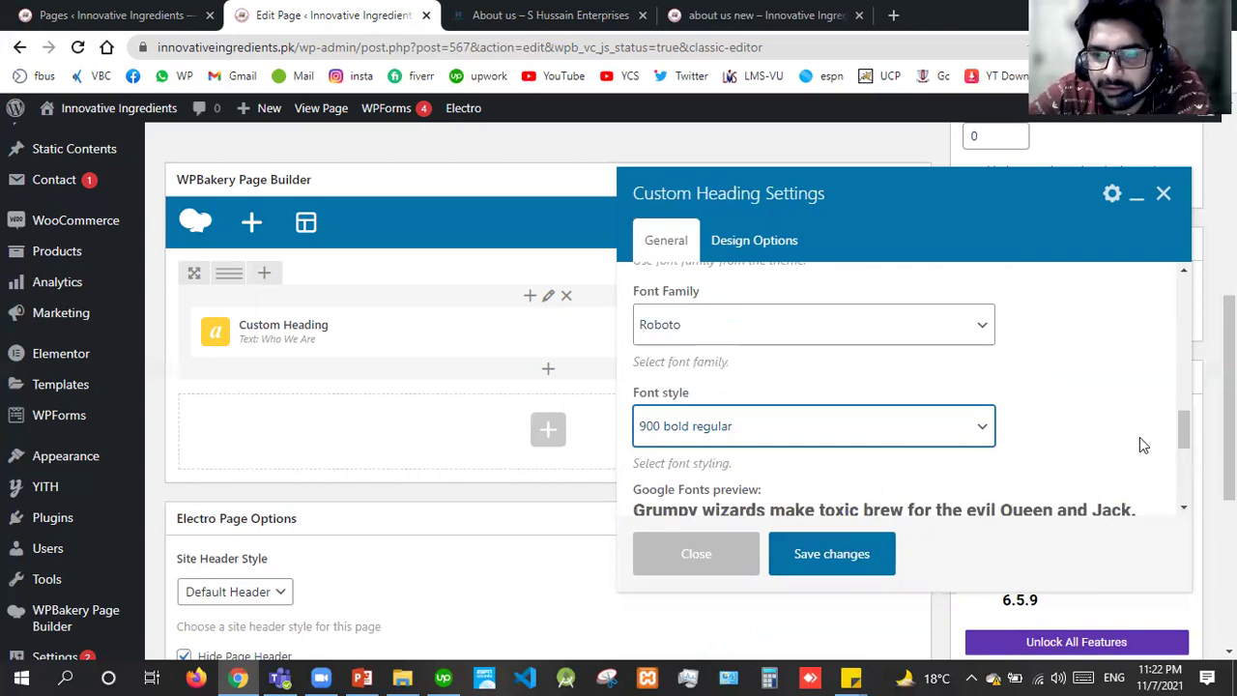
Step: Set the heading's text color to white and save the heading settings
scroll(1179, 479, down, 4)
scroll(1185, 449, up, 2)
drag(1185, 449, 1182, 403)
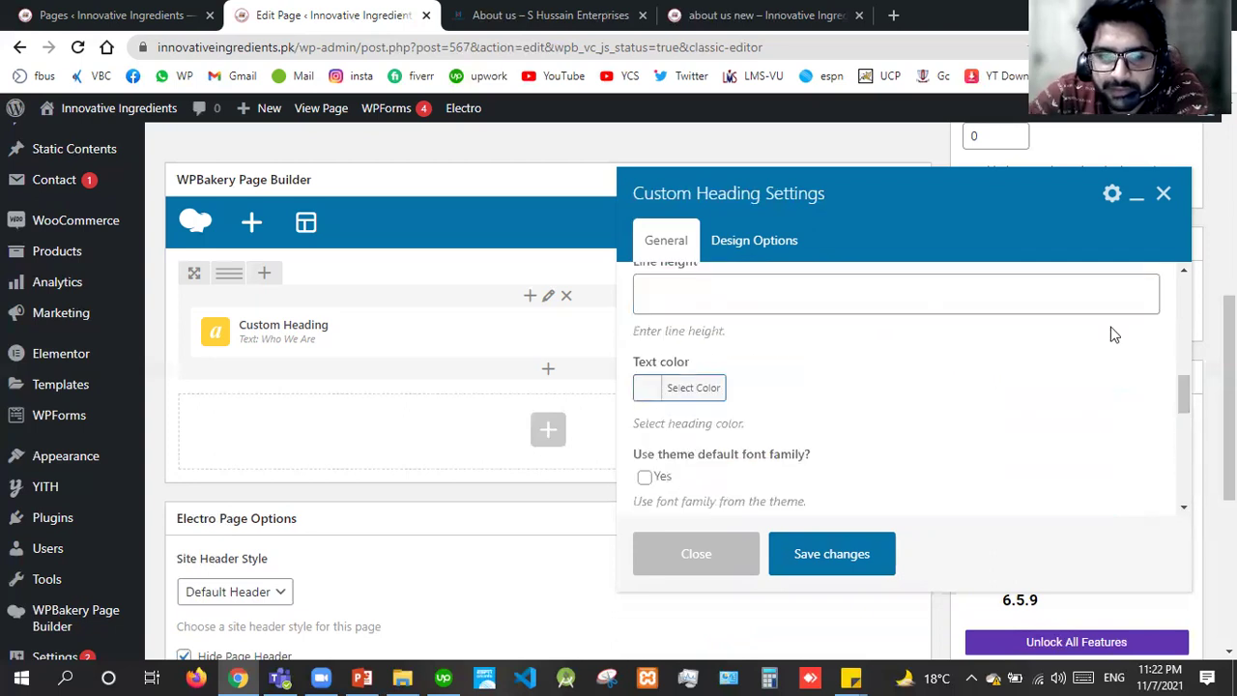
click(651, 390)
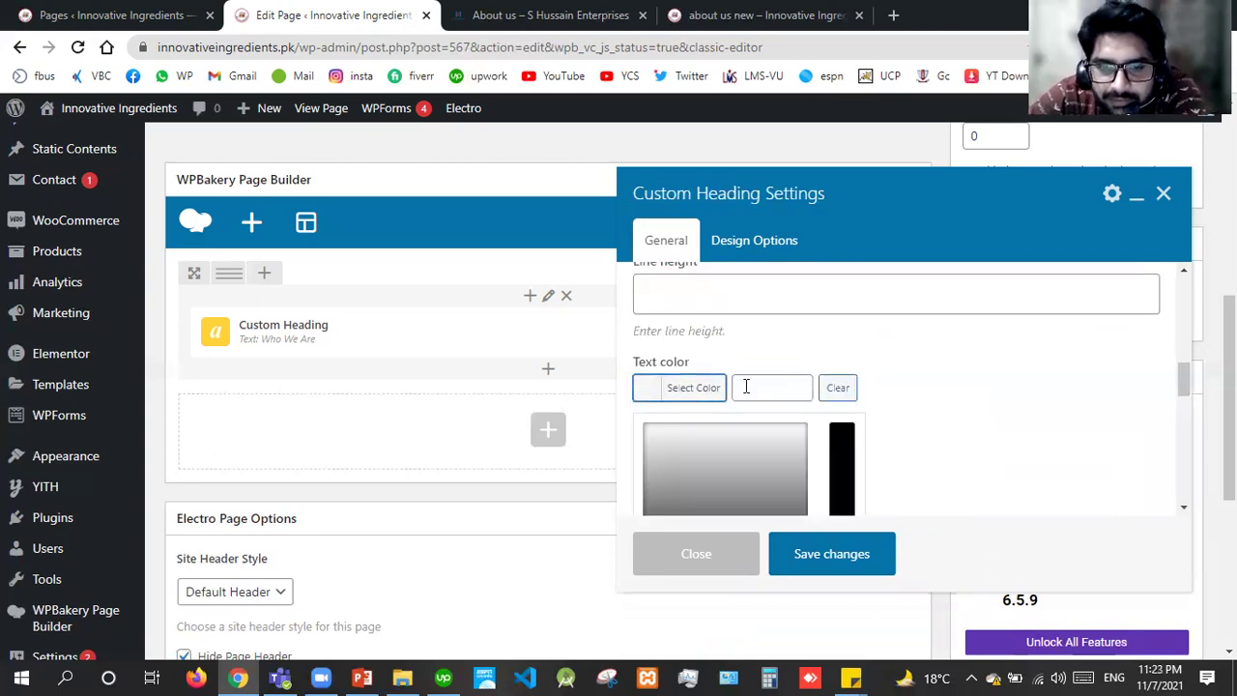
click(757, 386)
click(646, 428)
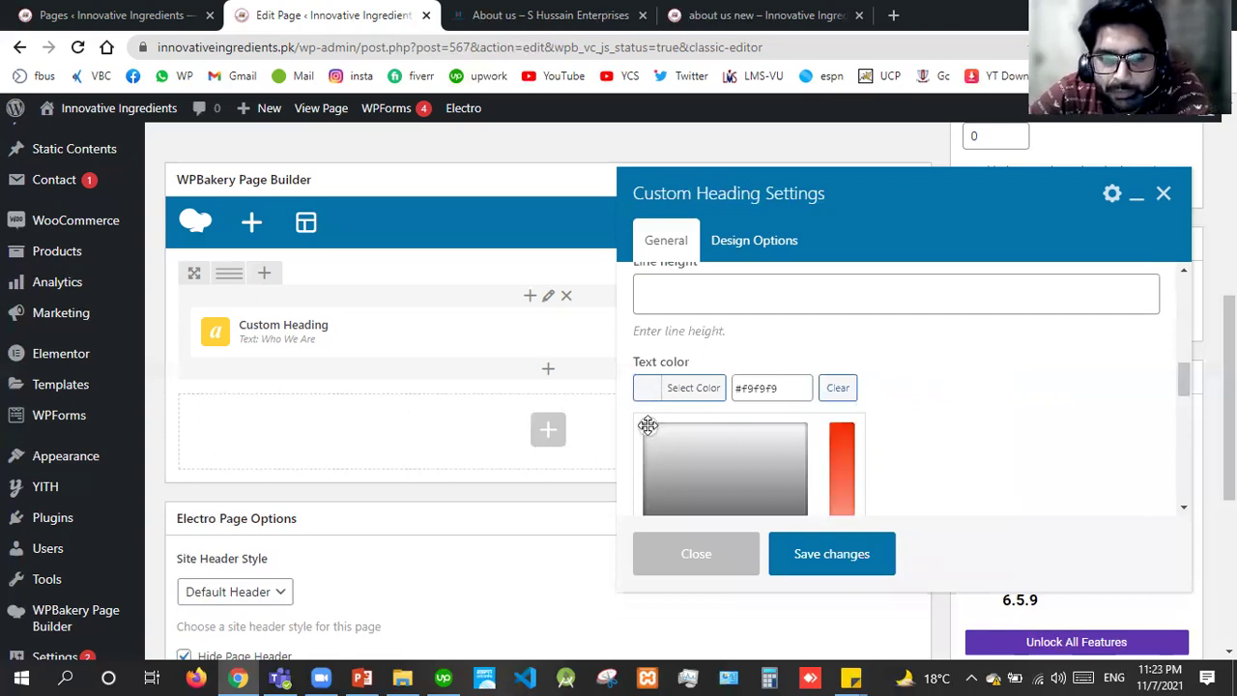
click(628, 410)
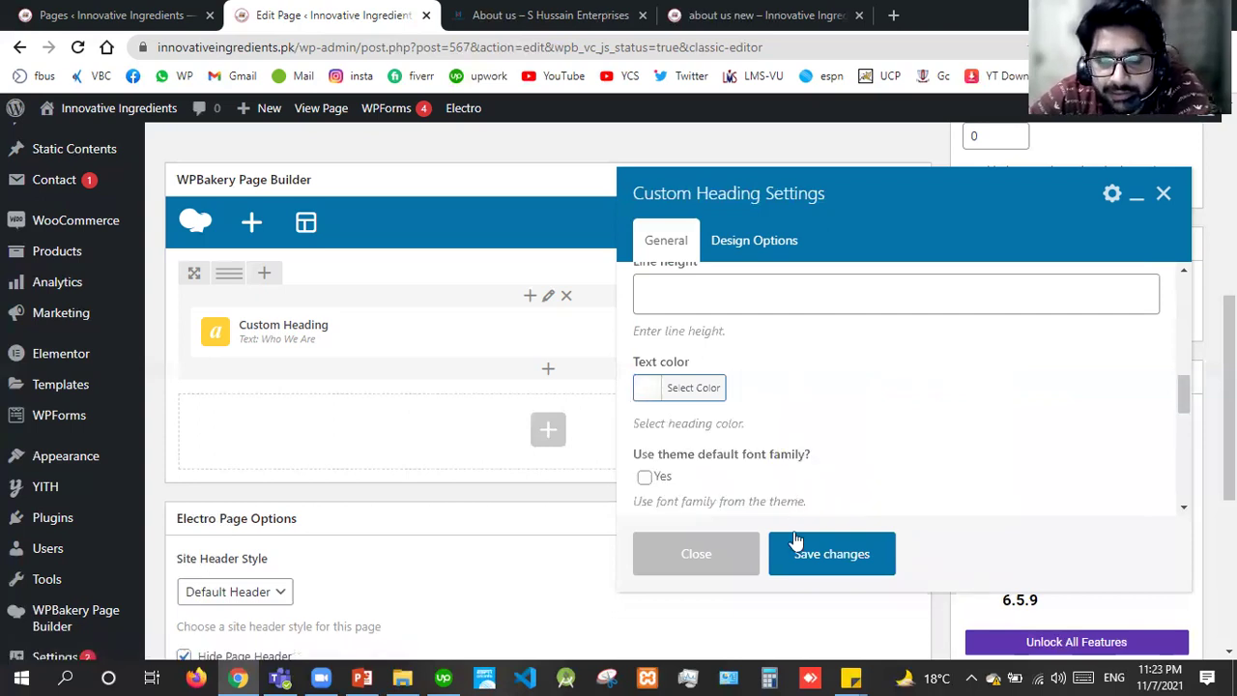
click(796, 556)
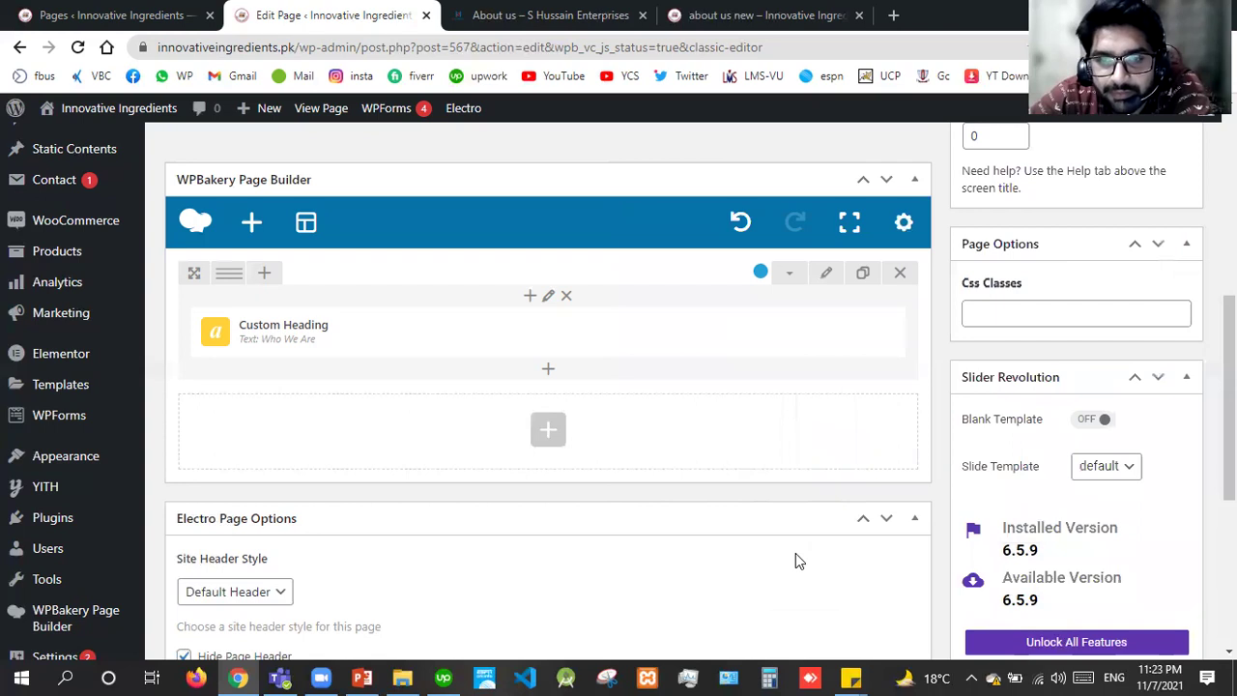
Step: Update the page, then reload the live about us new page and check the Who We Are heading row
scroll(1167, 499, up, 3)
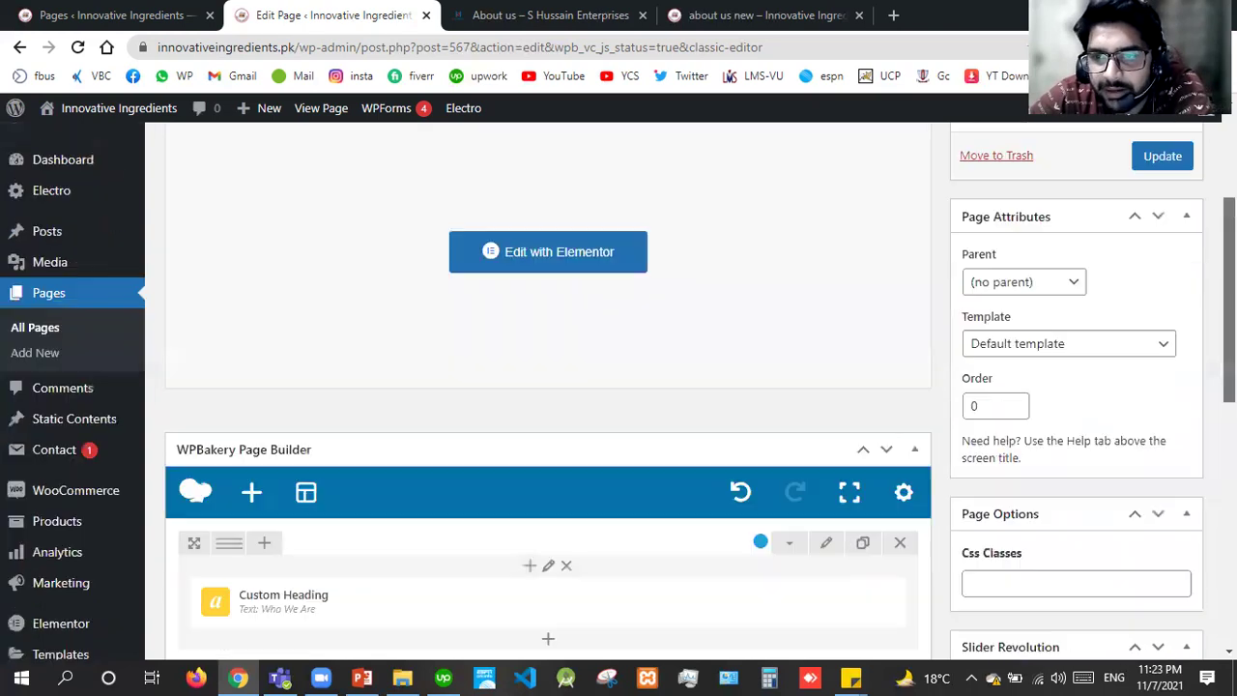
click(1151, 184)
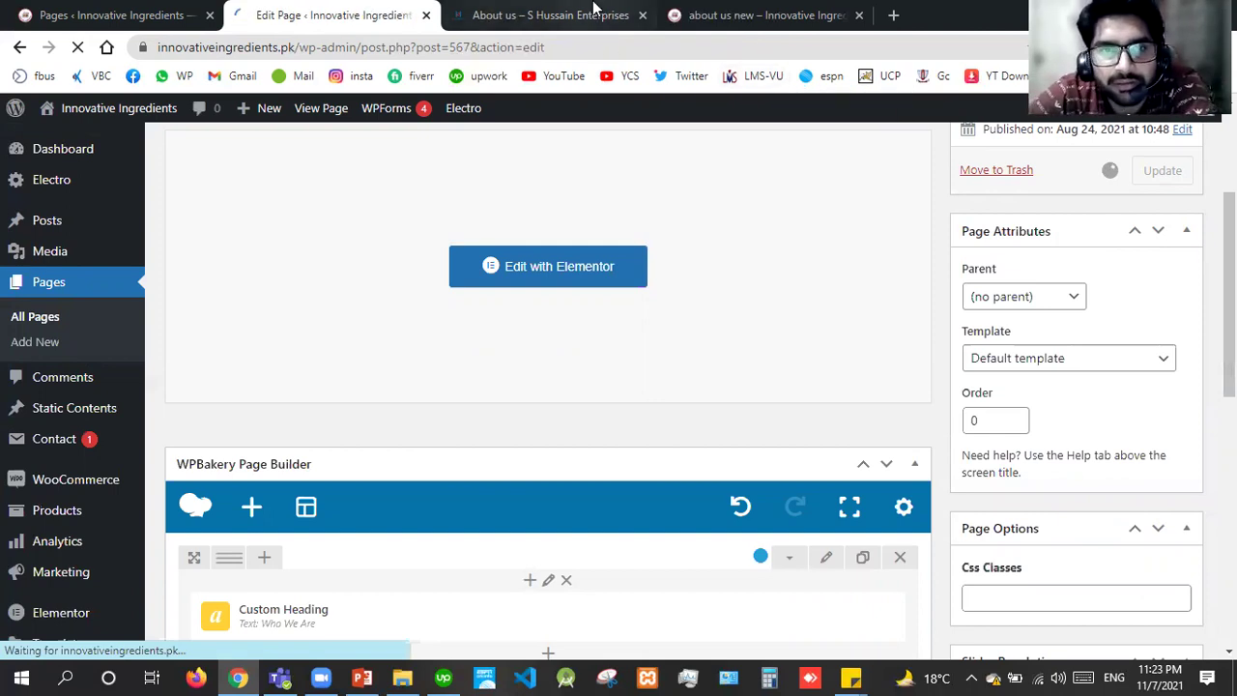
click(683, 12)
key(F5)
drag(683, 8, 649, 8)
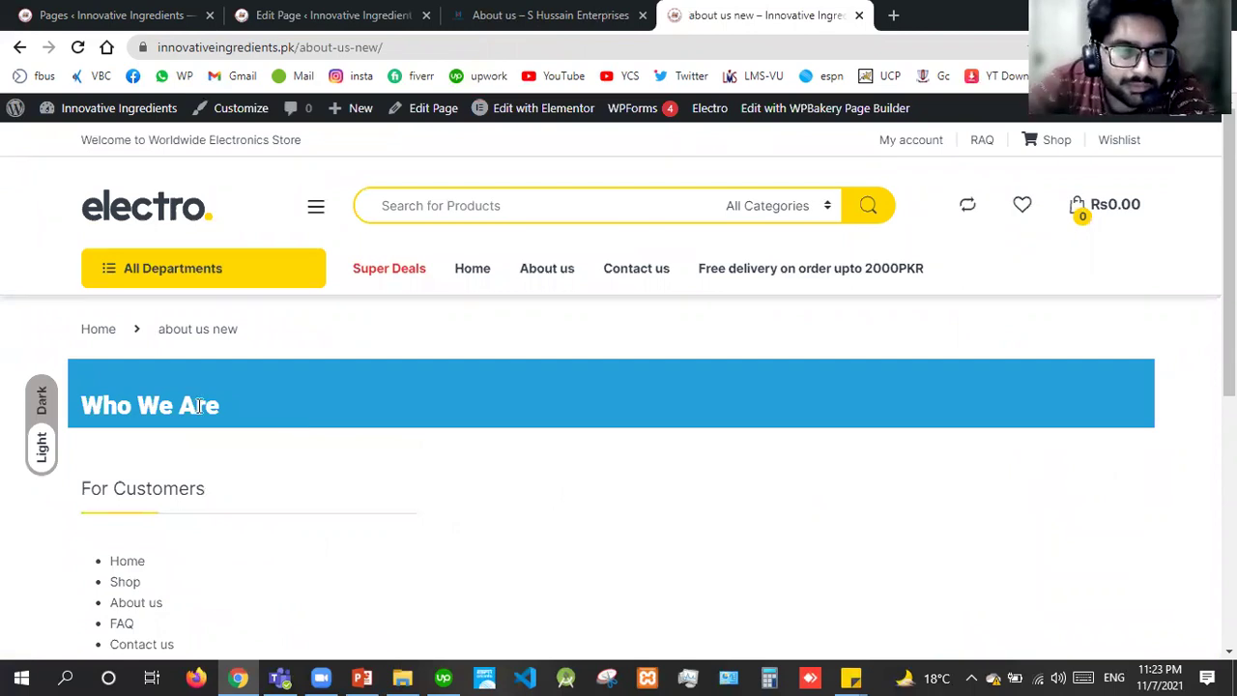
click(517, 12)
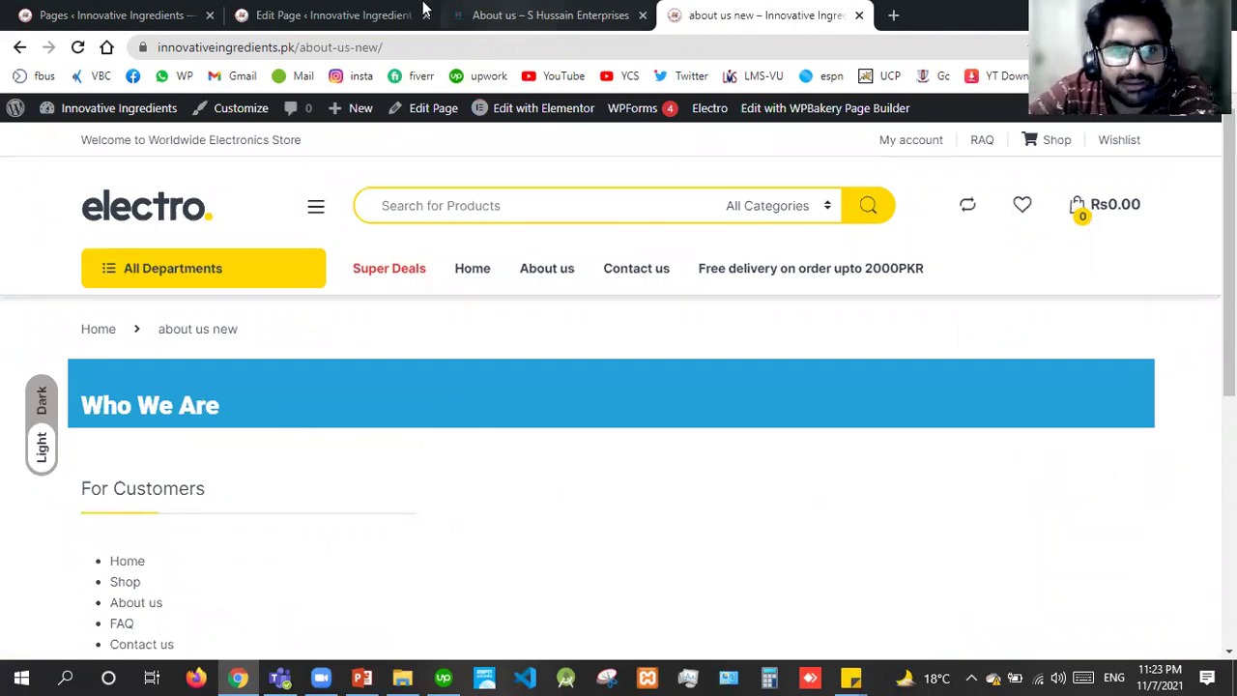
Step: Return to the page editor, reopen the Who We Are heading's settings, and set center text alignment and font size 30
click(372, 8)
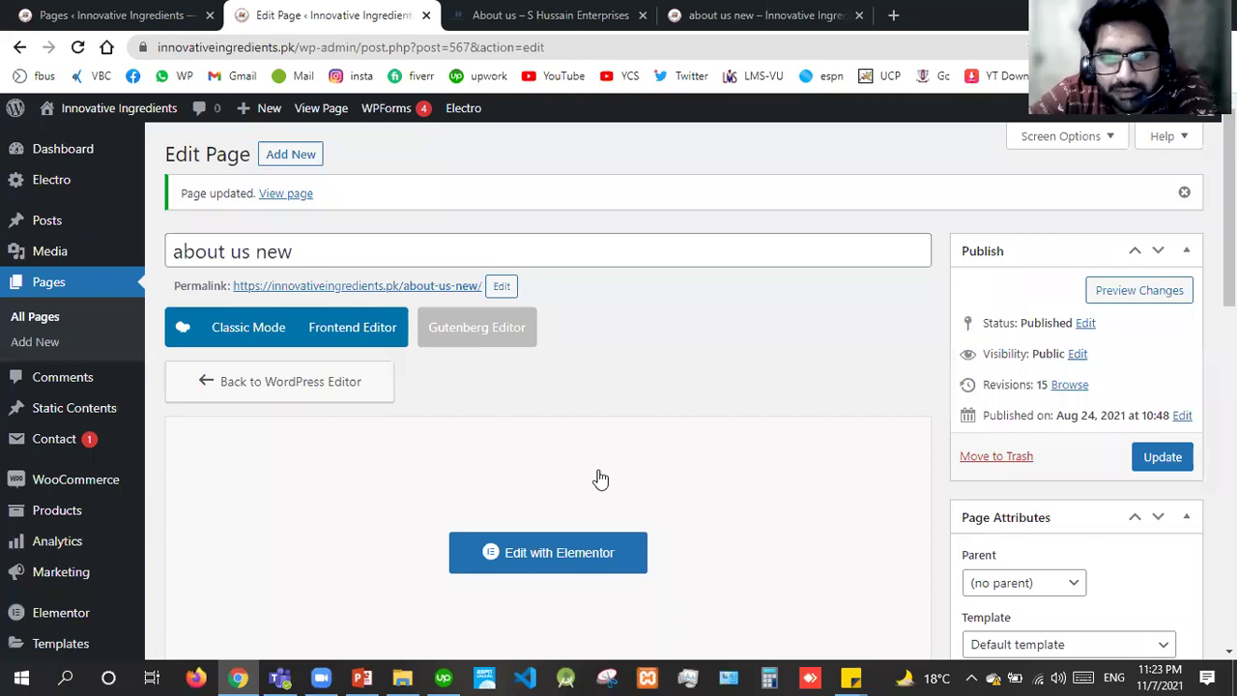
scroll(421, 396, down, 5)
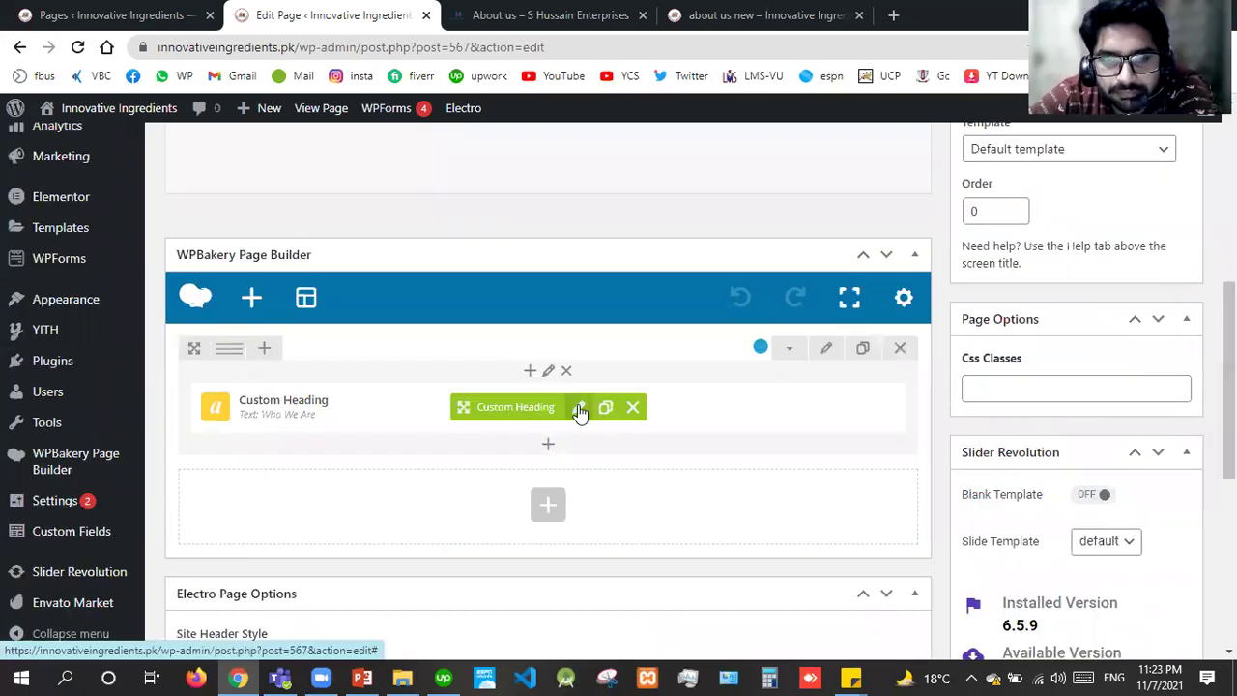
click(581, 408)
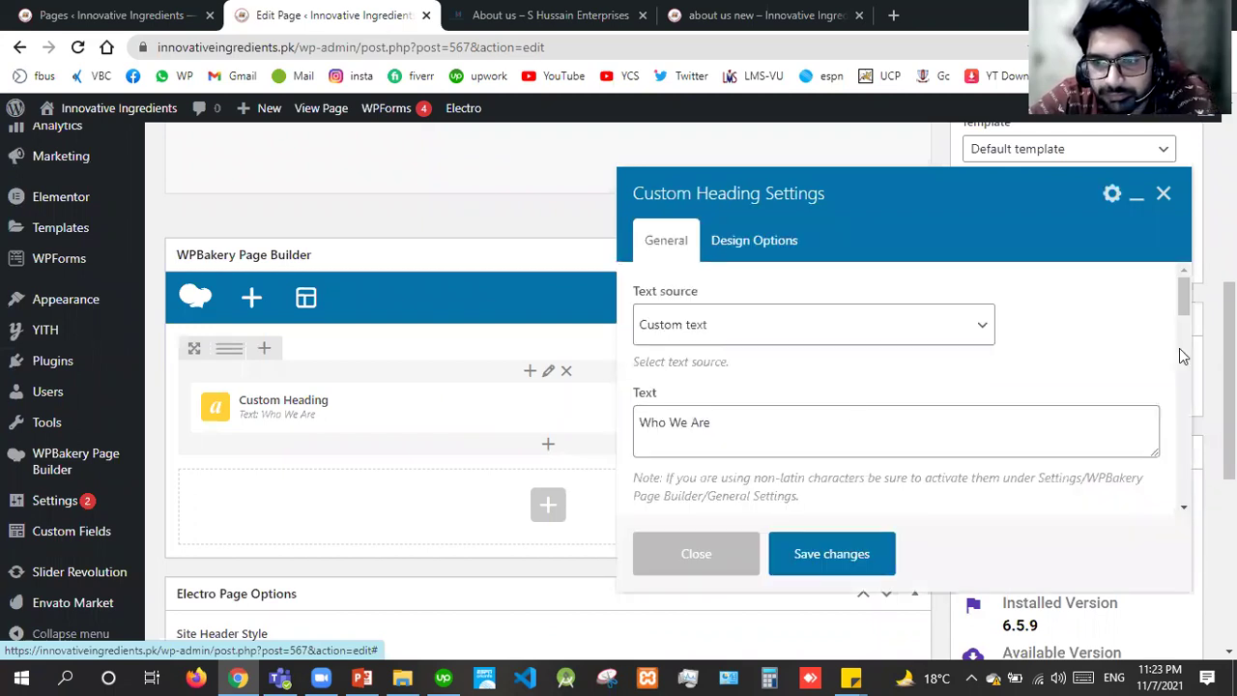
scroll(1192, 359, down, 2)
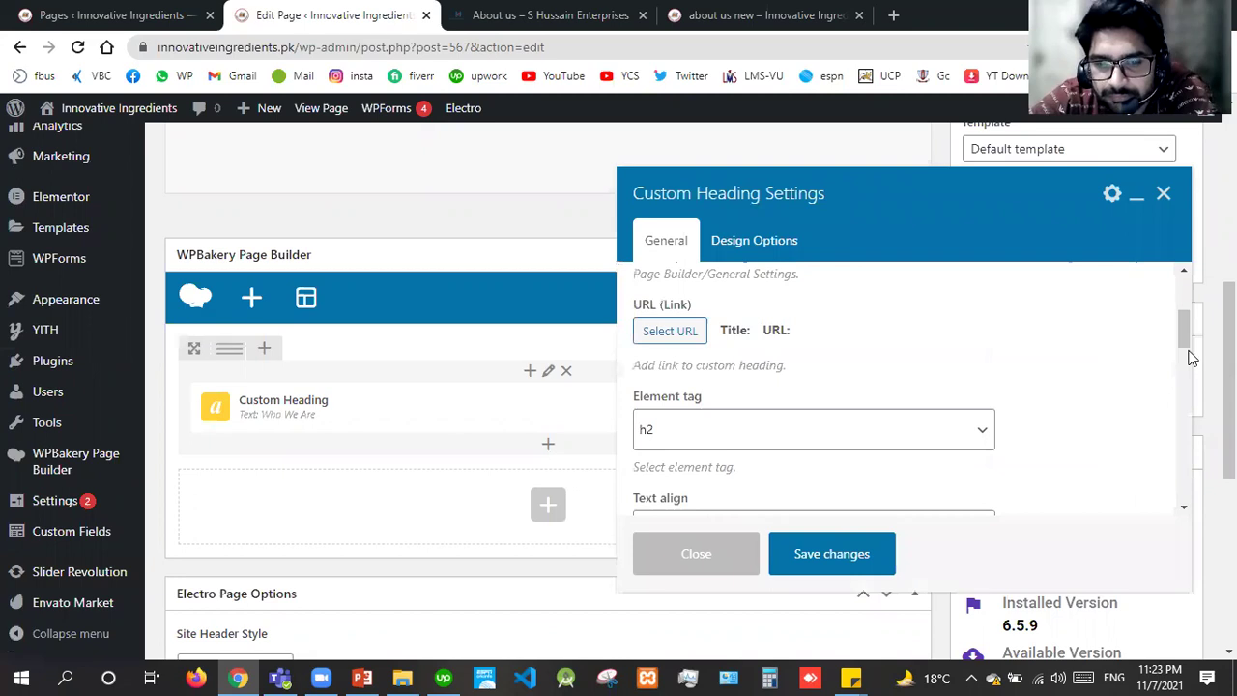
scroll(977, 296, down, 2)
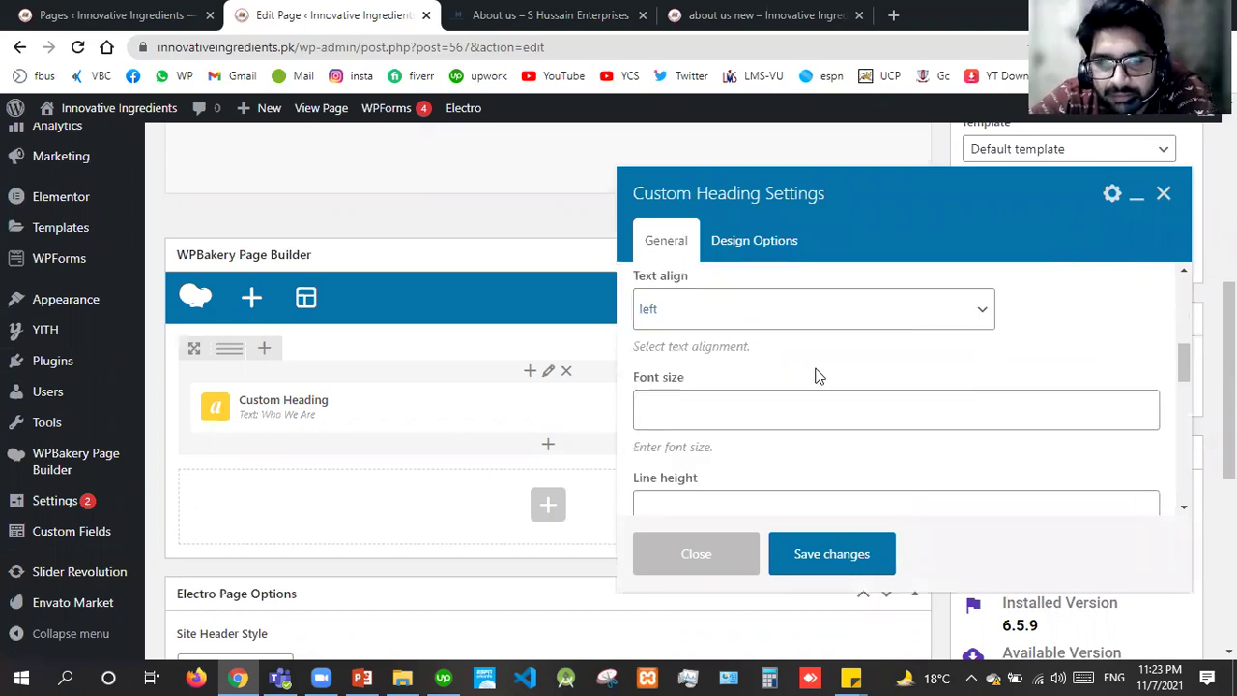
click(814, 309)
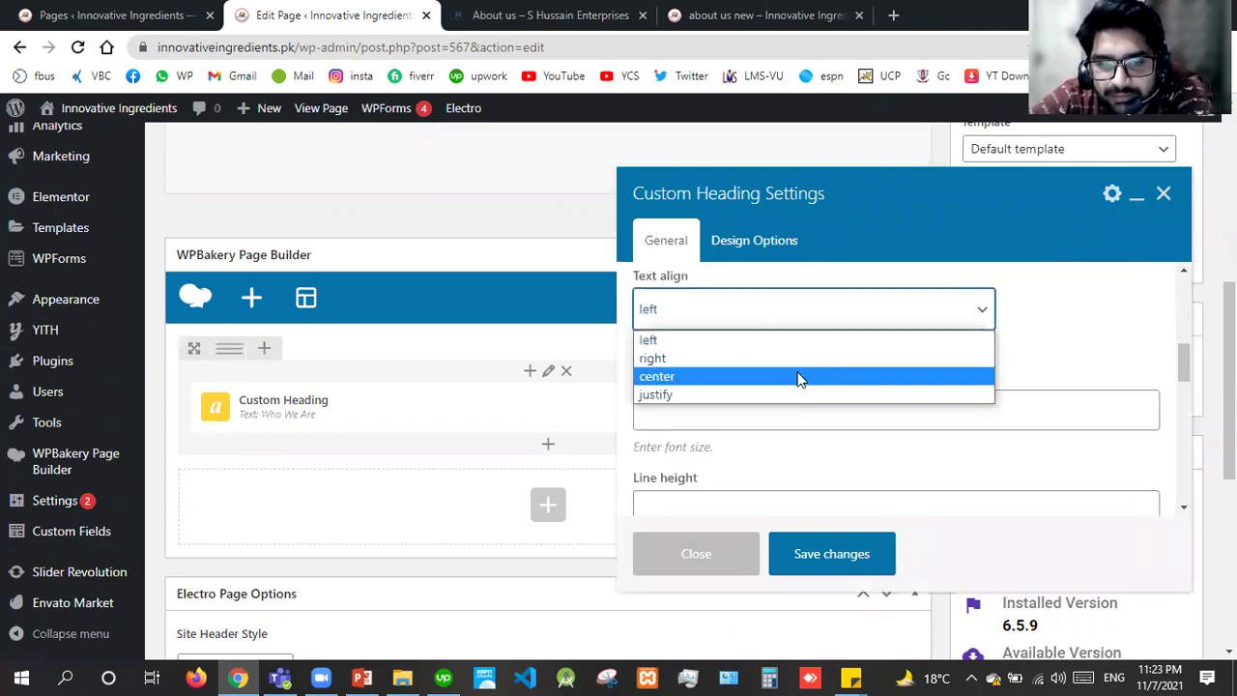
key(Escape)
click(759, 391)
text(30)
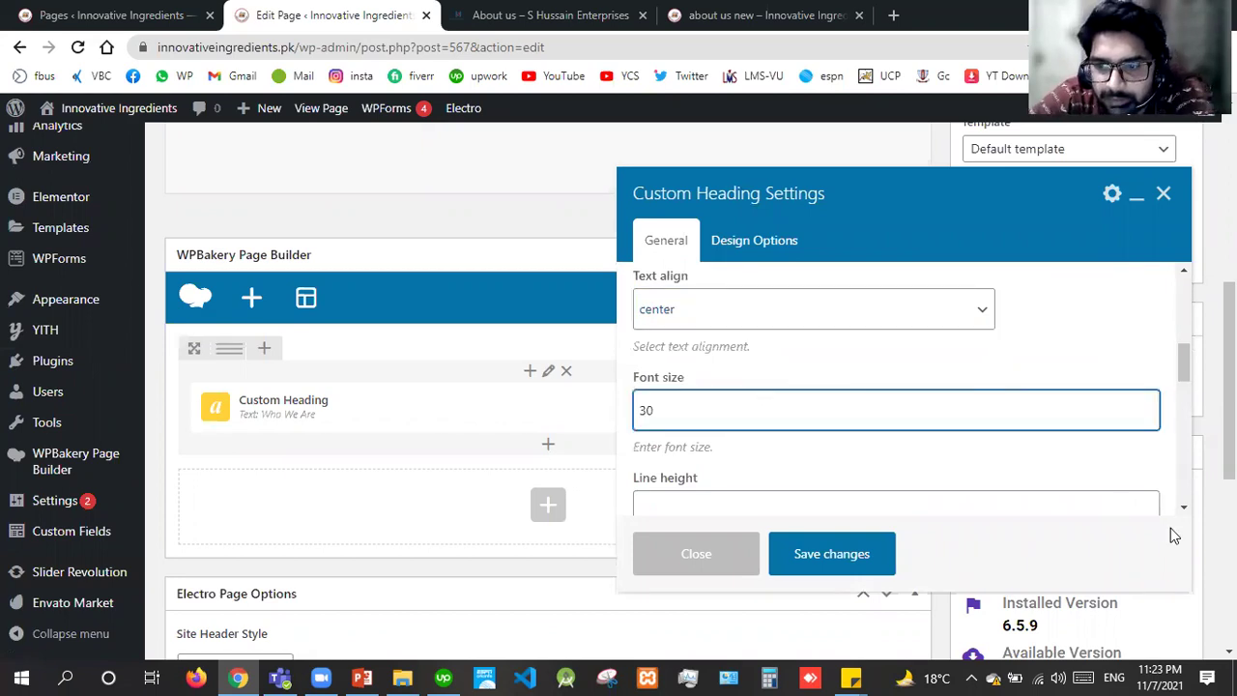
scroll(1181, 507, down, 2)
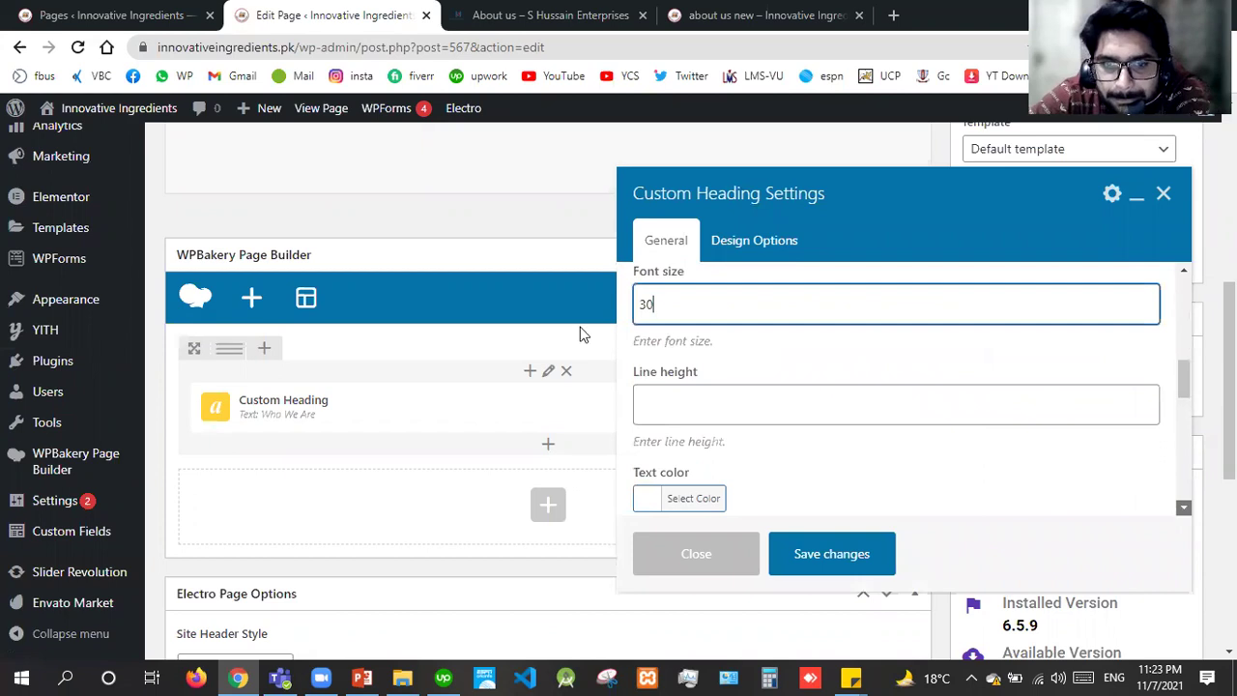
Step: Set the Who We Are heading's CSS animation to bounceInLeft and save the heading settings
scroll(693, 334, down, 1)
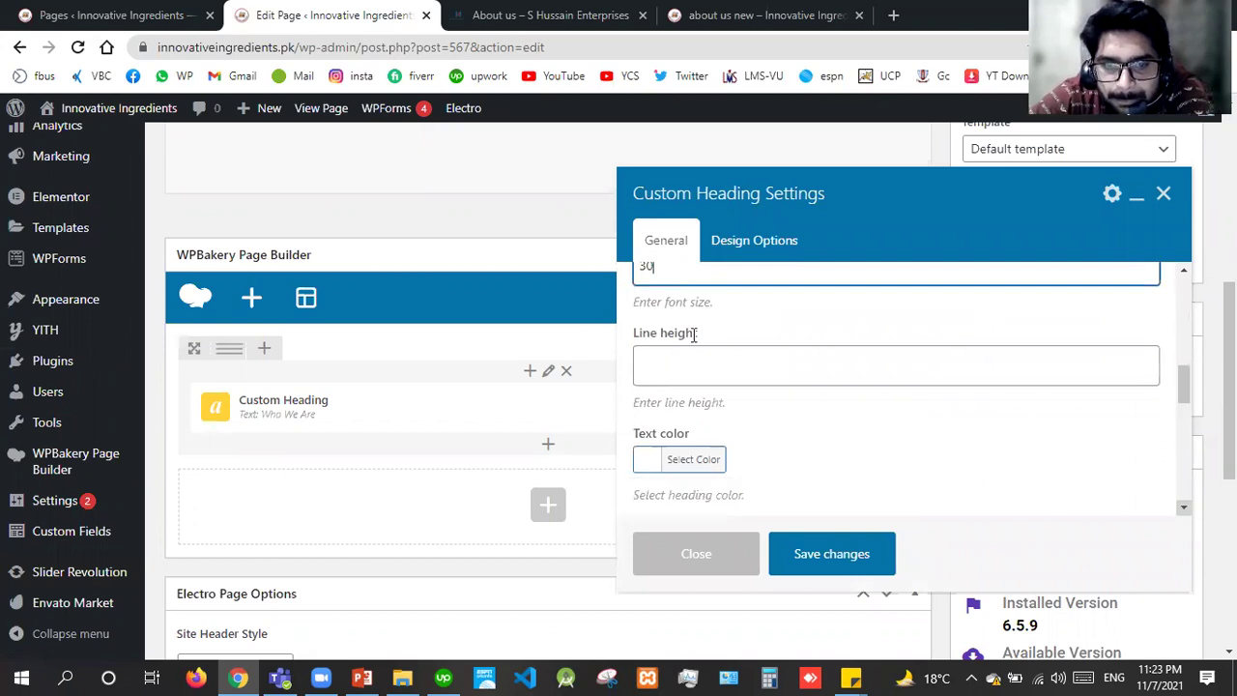
click(1184, 509)
drag(1185, 510, 1185, 510)
scroll(1189, 517, down, 3)
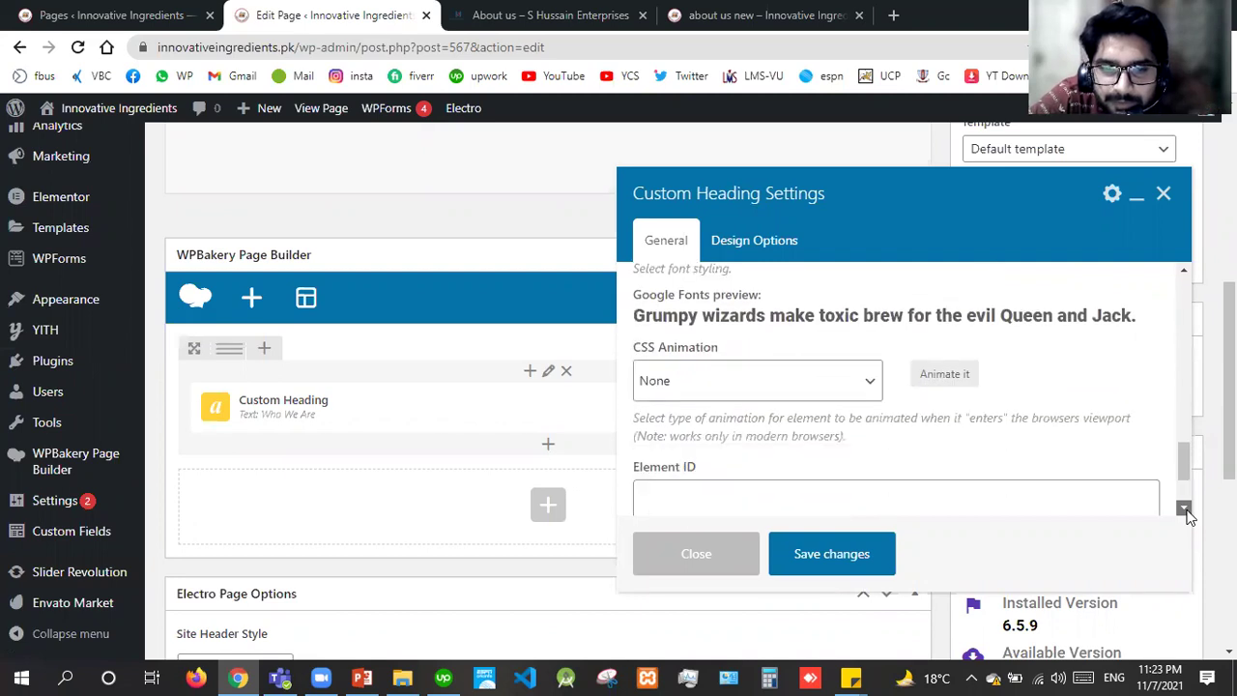
click(712, 338)
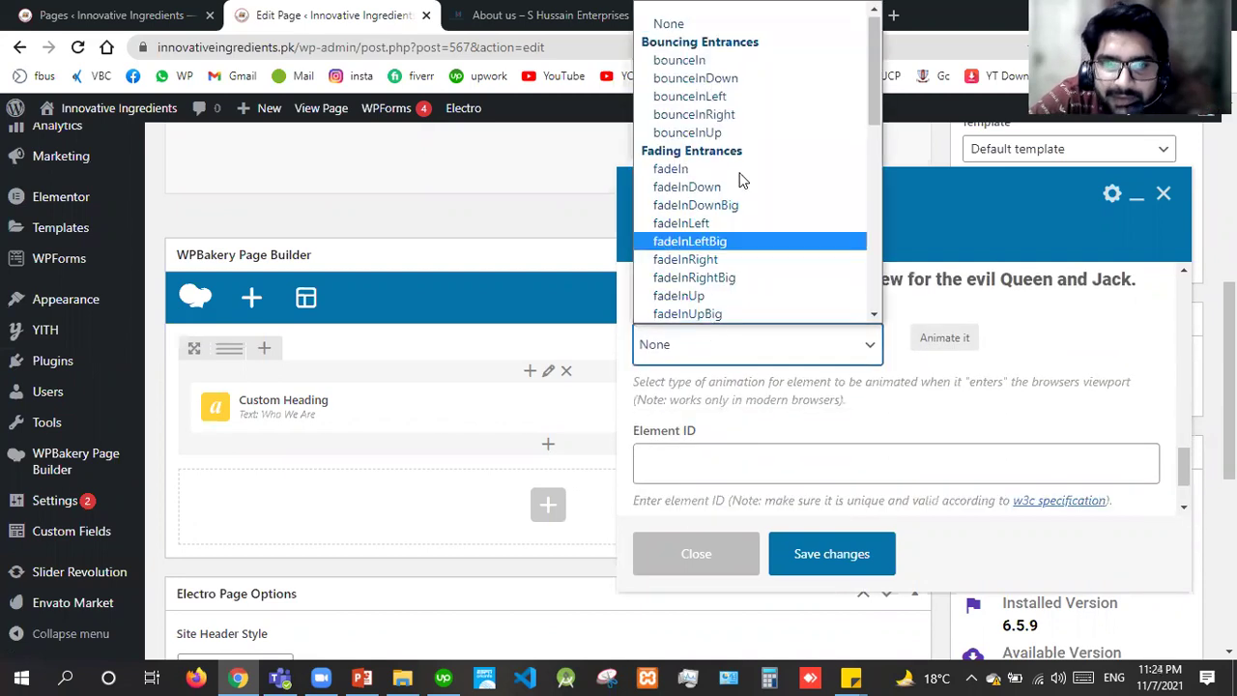
click(962, 356)
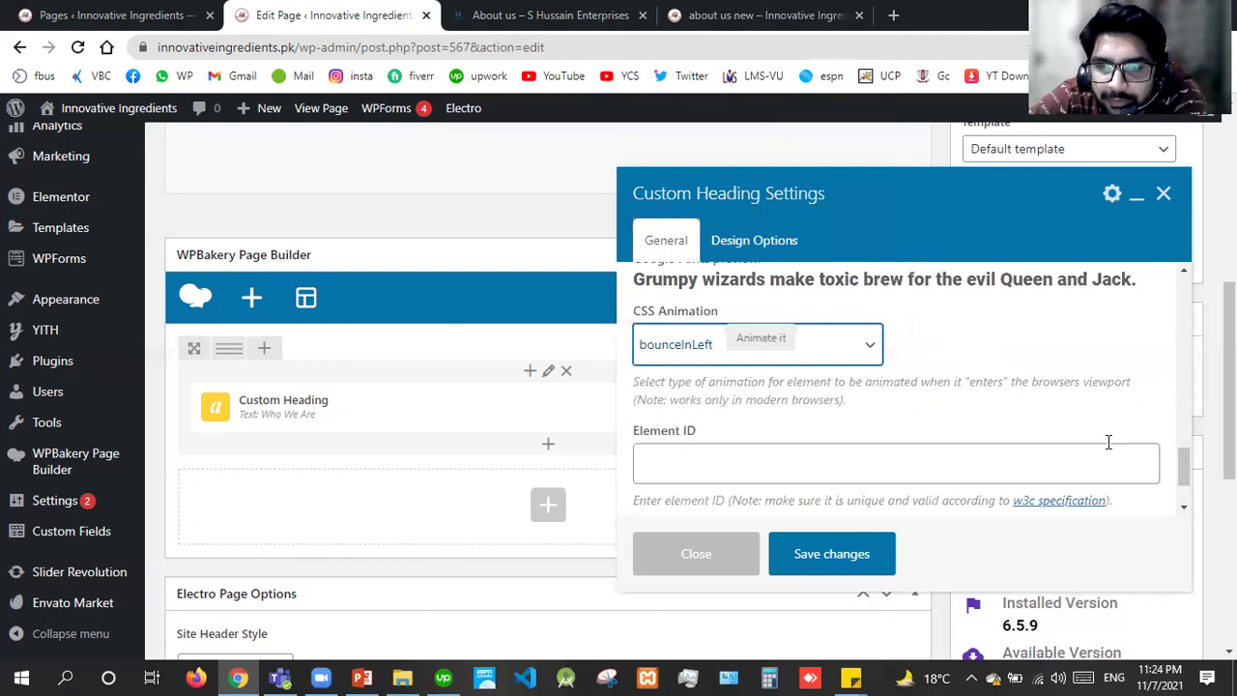
click(1181, 509)
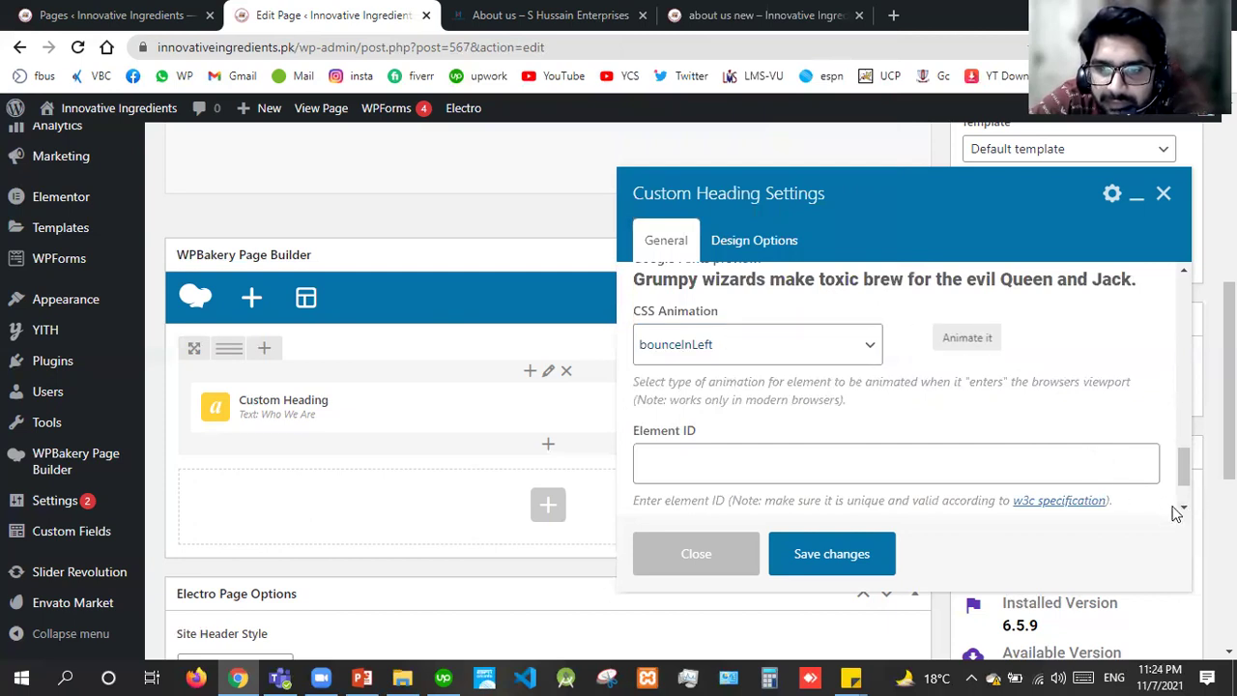
click(1184, 508)
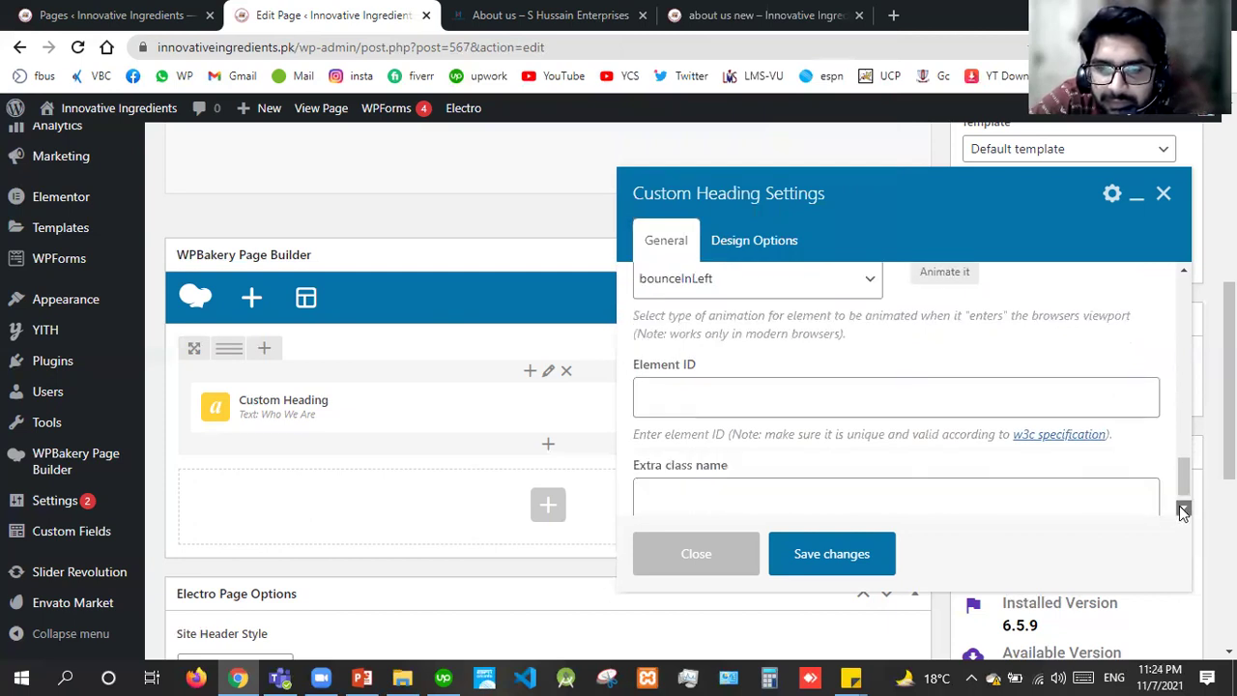
click(827, 547)
Step: Update the page, then reload the live about us new page to check the Who We Are heading
drag(1230, 382, 1230, 300)
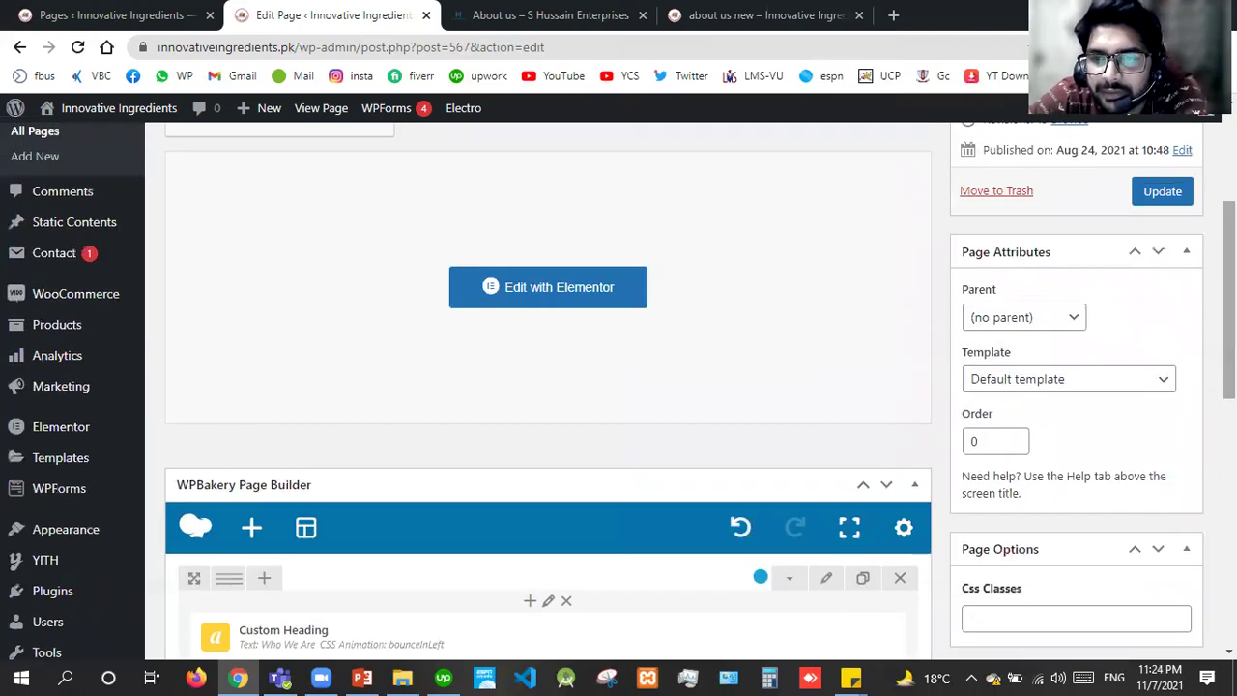
click(1185, 193)
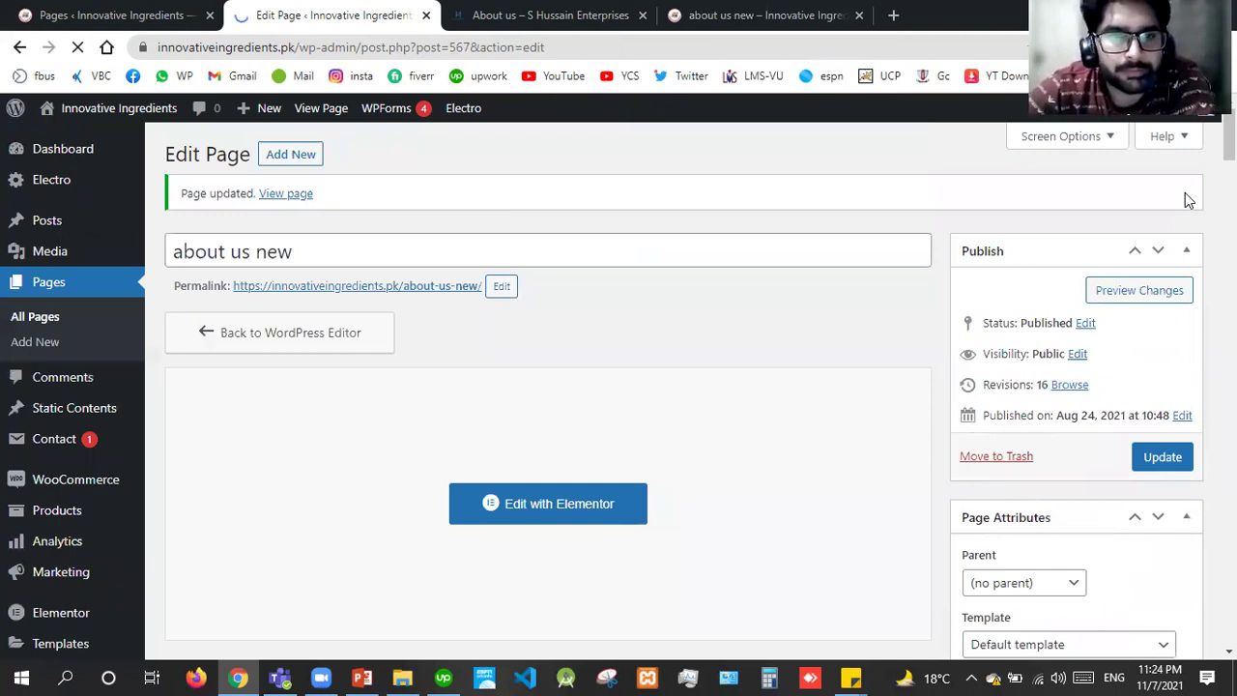
key(ctrl+Tab)
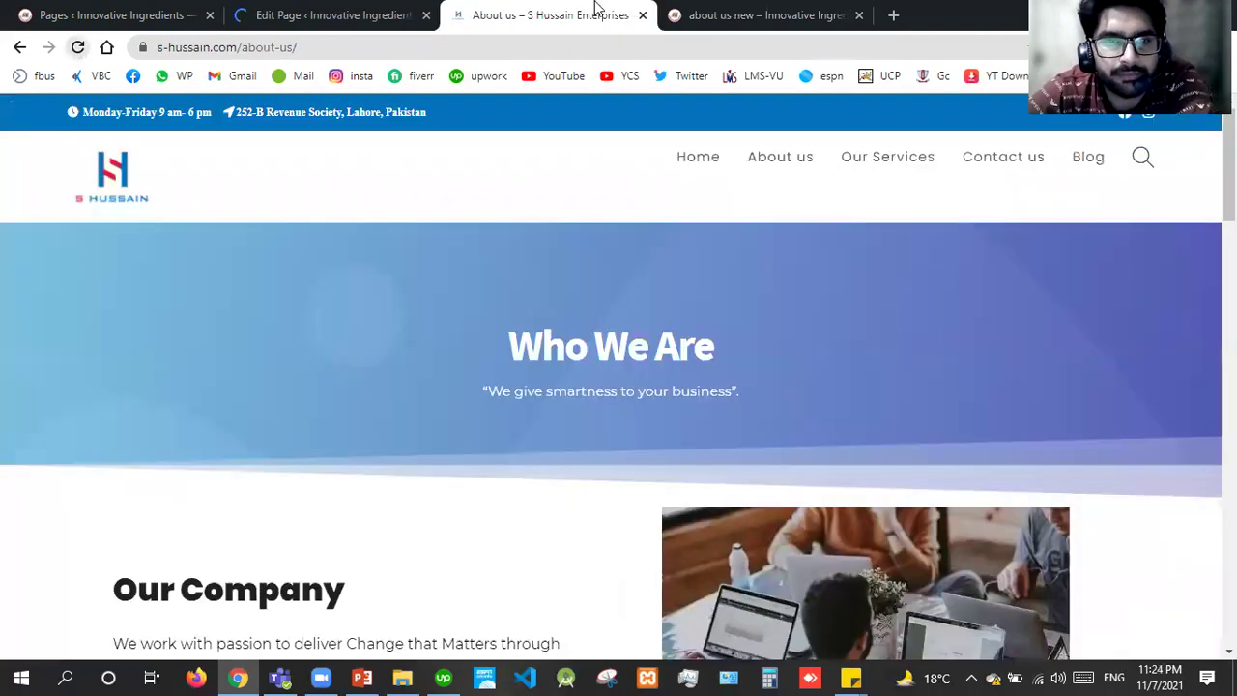
click(78, 48)
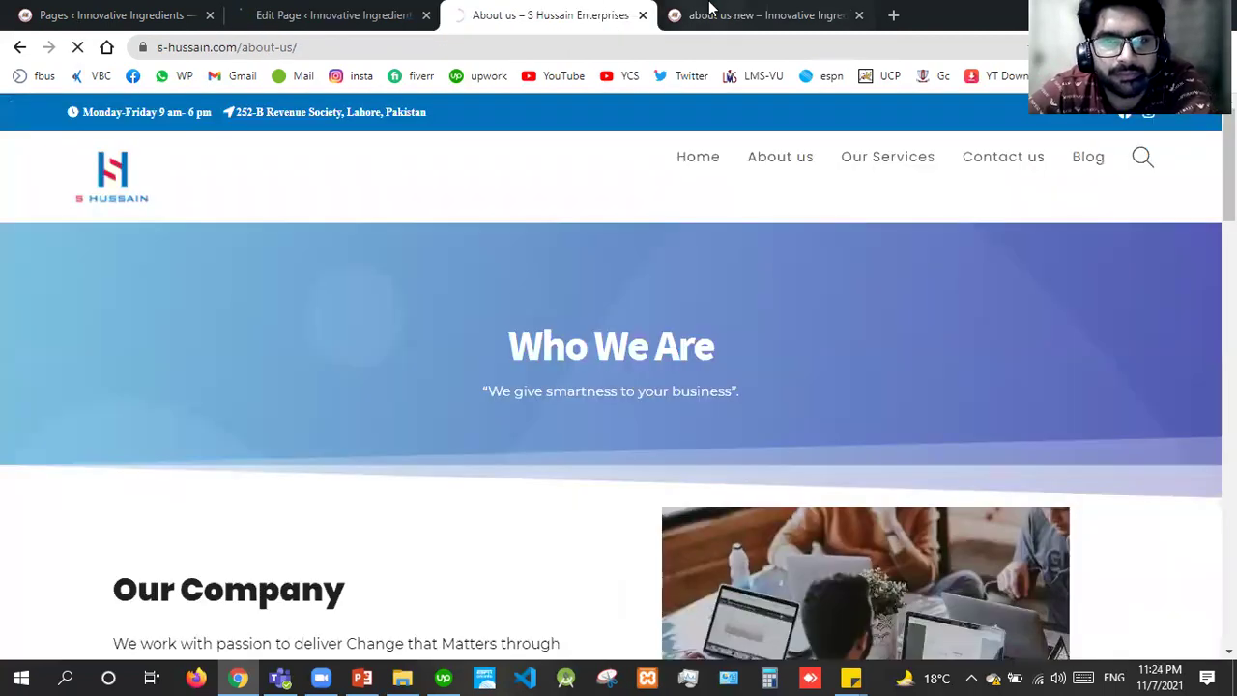
key(ctrl+Tab)
click(79, 48)
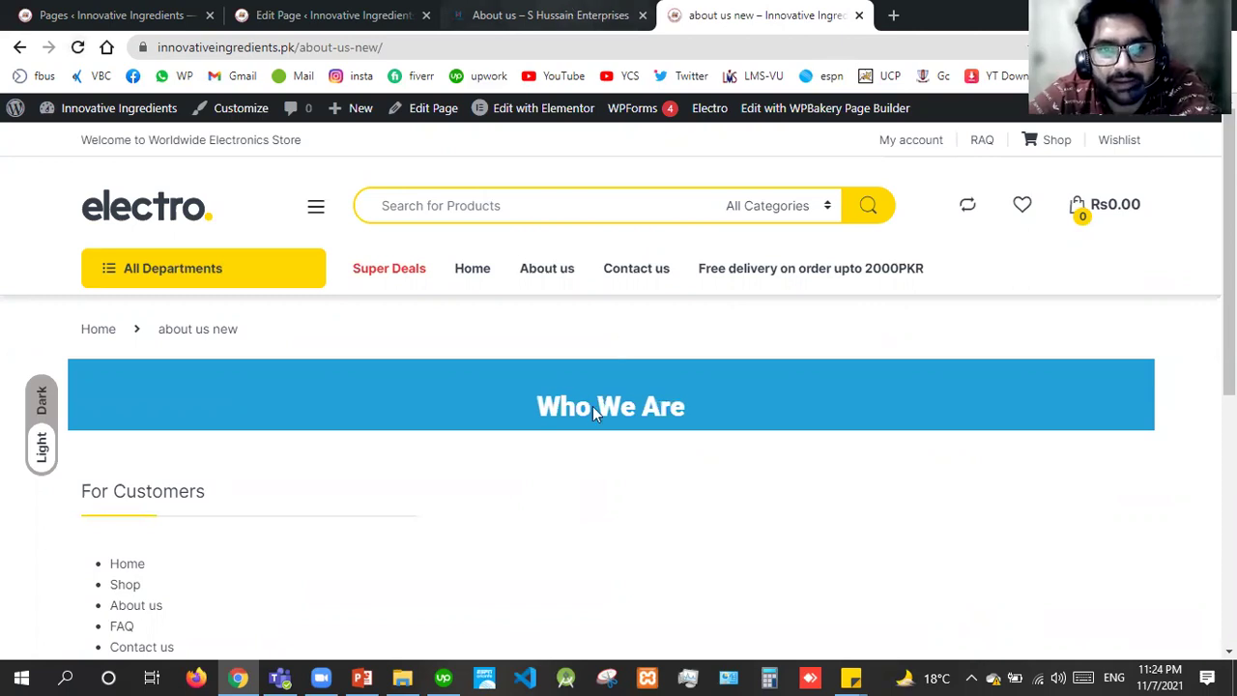
Step: Copy the tagline “We give smartness to your business”. beneath Who We Are on the S Hussain Enterprises About us page
click(568, 12)
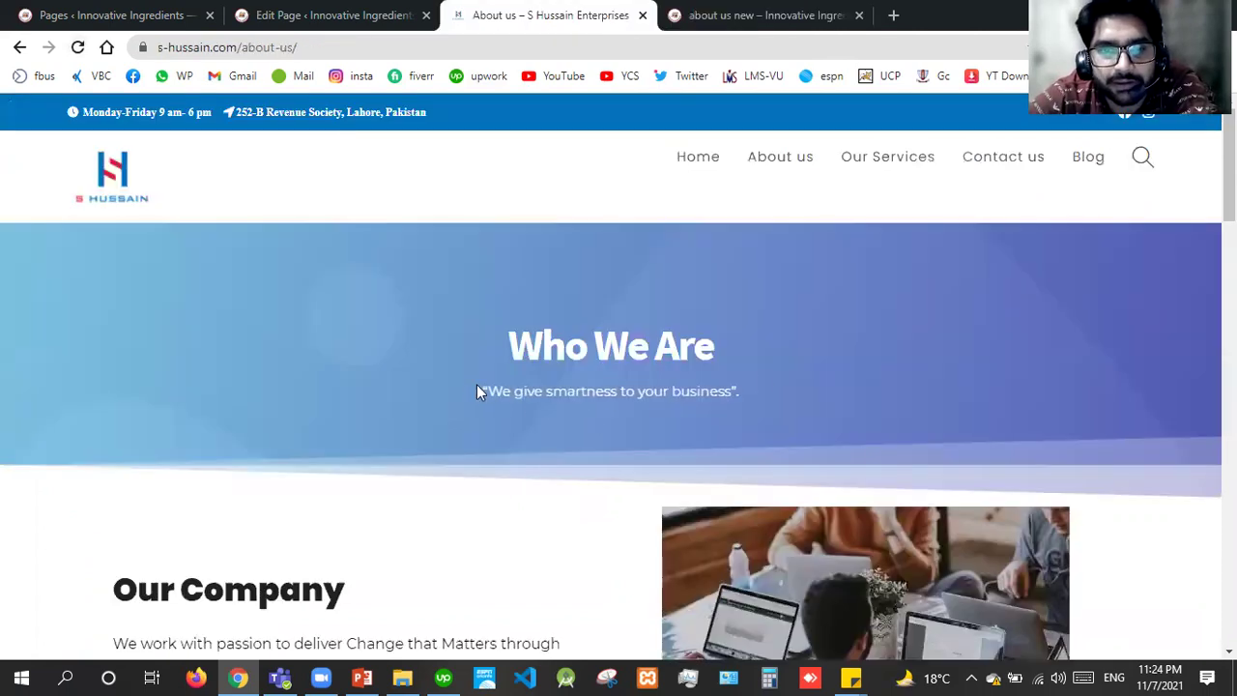
drag(477, 385, 773, 388)
key(ctrl+c)
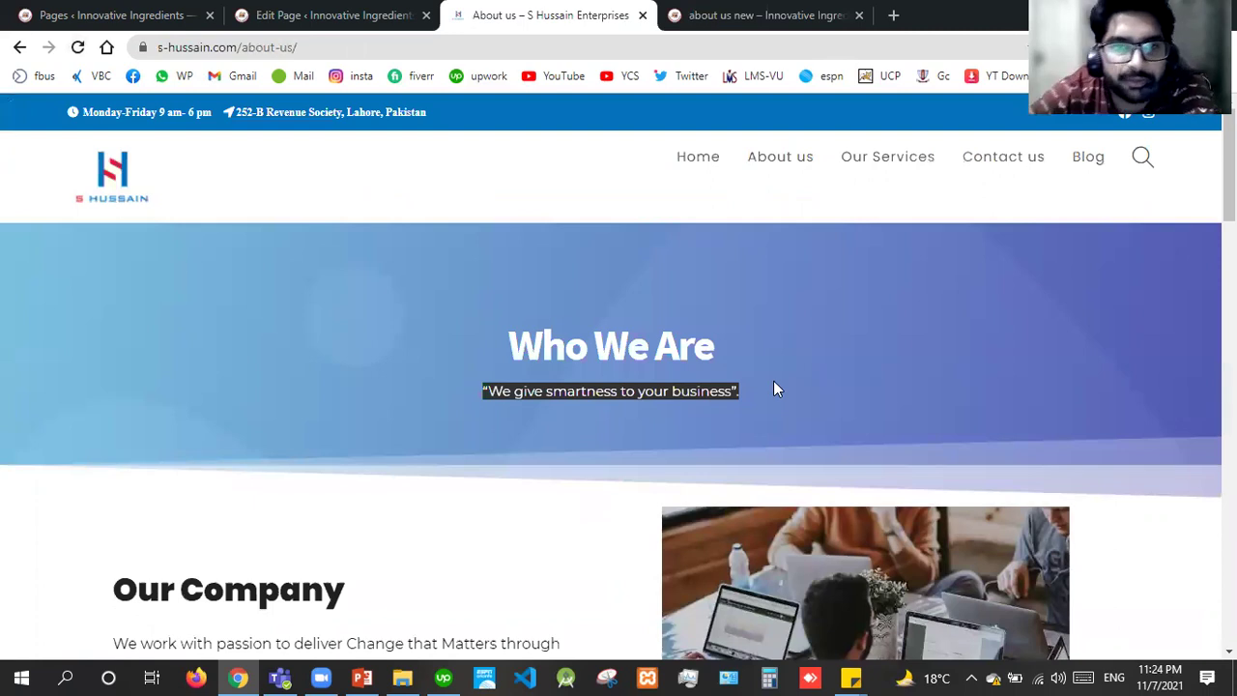
Step: Move the live about us new browser tab ahead of the Edit Page tab, then return to the page editor
click(350, 12)
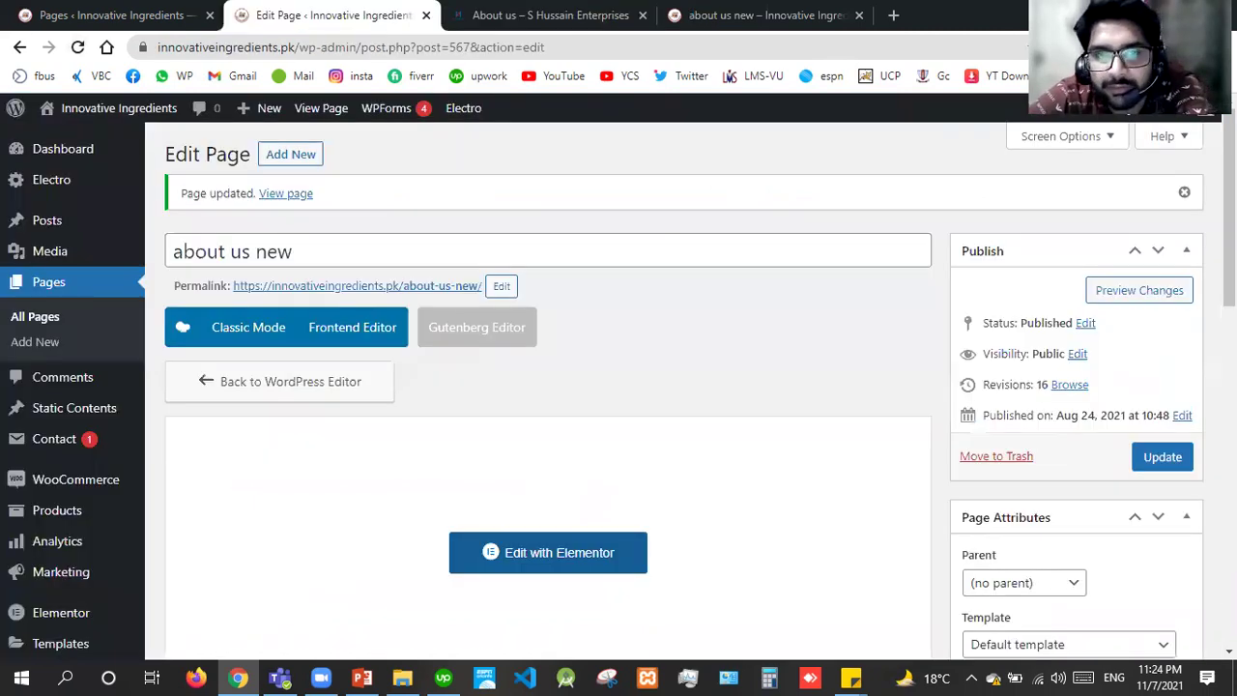
drag(745, 10, 277, 8)
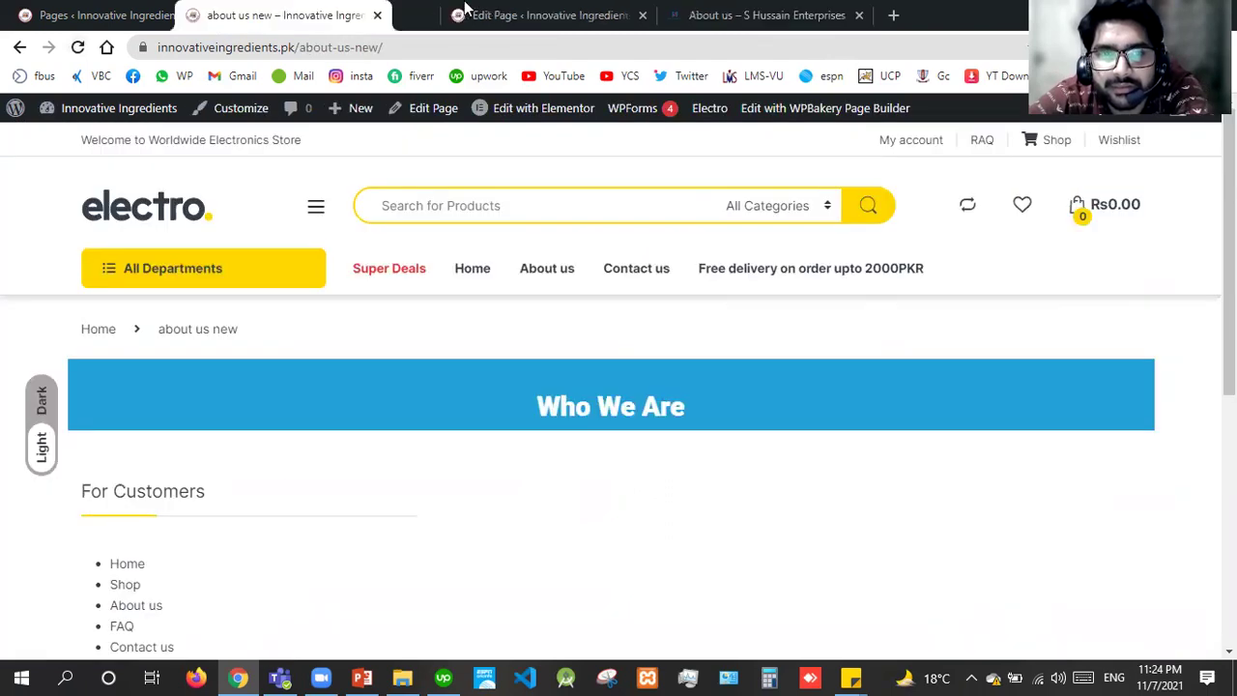
key(ctrl+Tab)
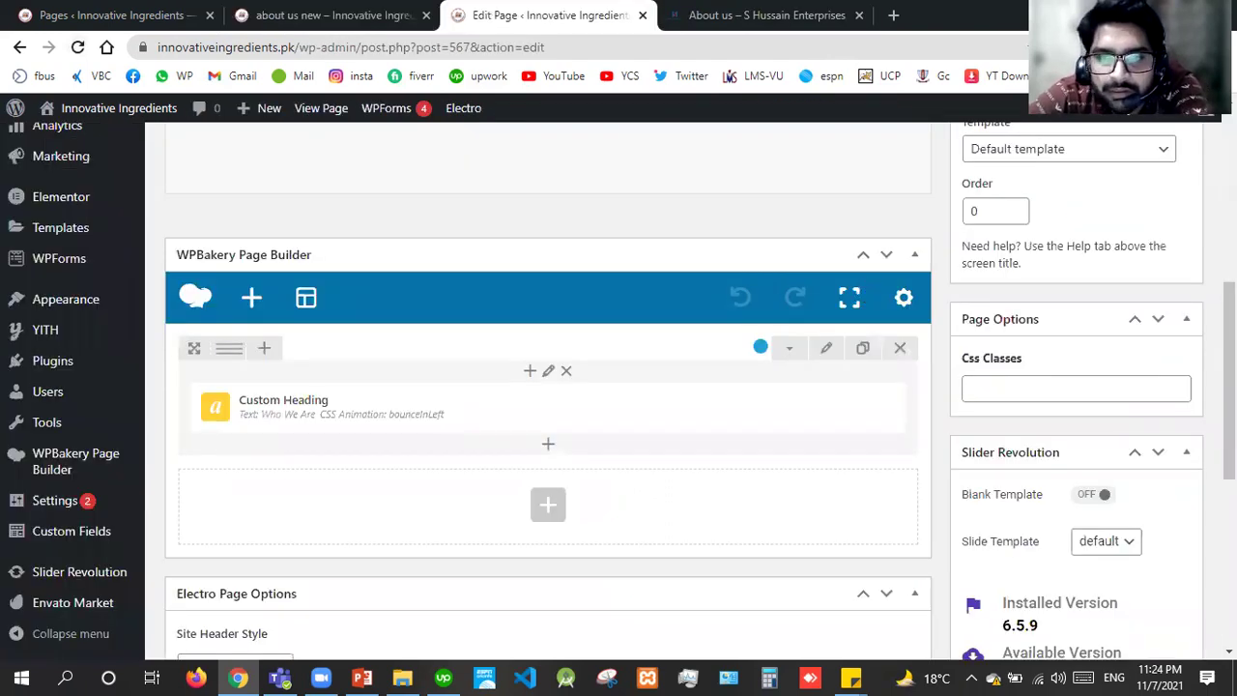
Step: Add a Text Block below the Who We Are heading, replace its placeholder with “We give smartness to your business”. and save it
scroll(534, 489, up, 2)
scroll(534, 489, down, 2)
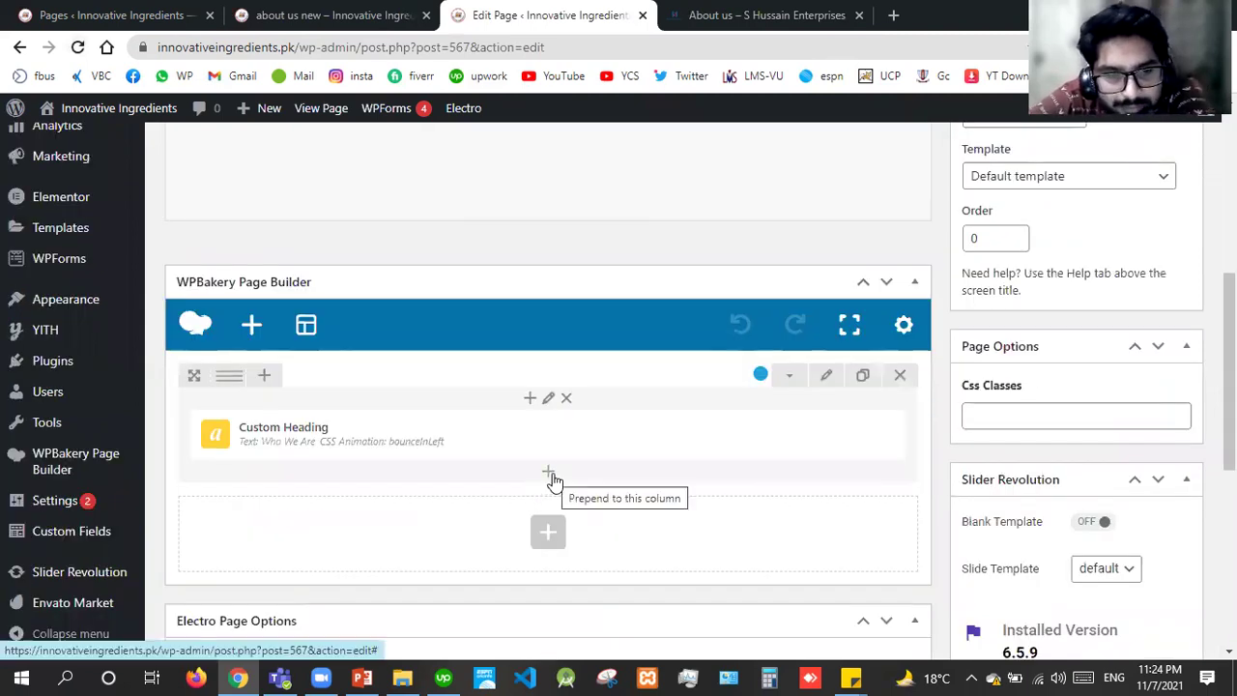
click(548, 474)
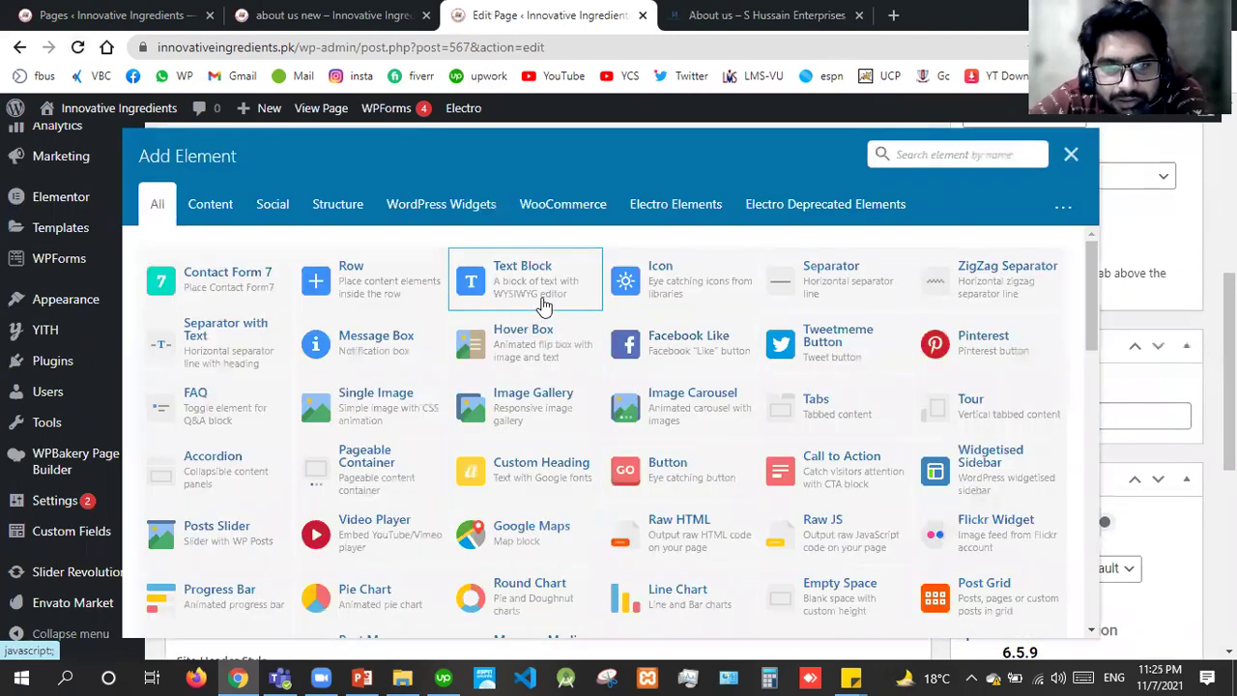
click(542, 300)
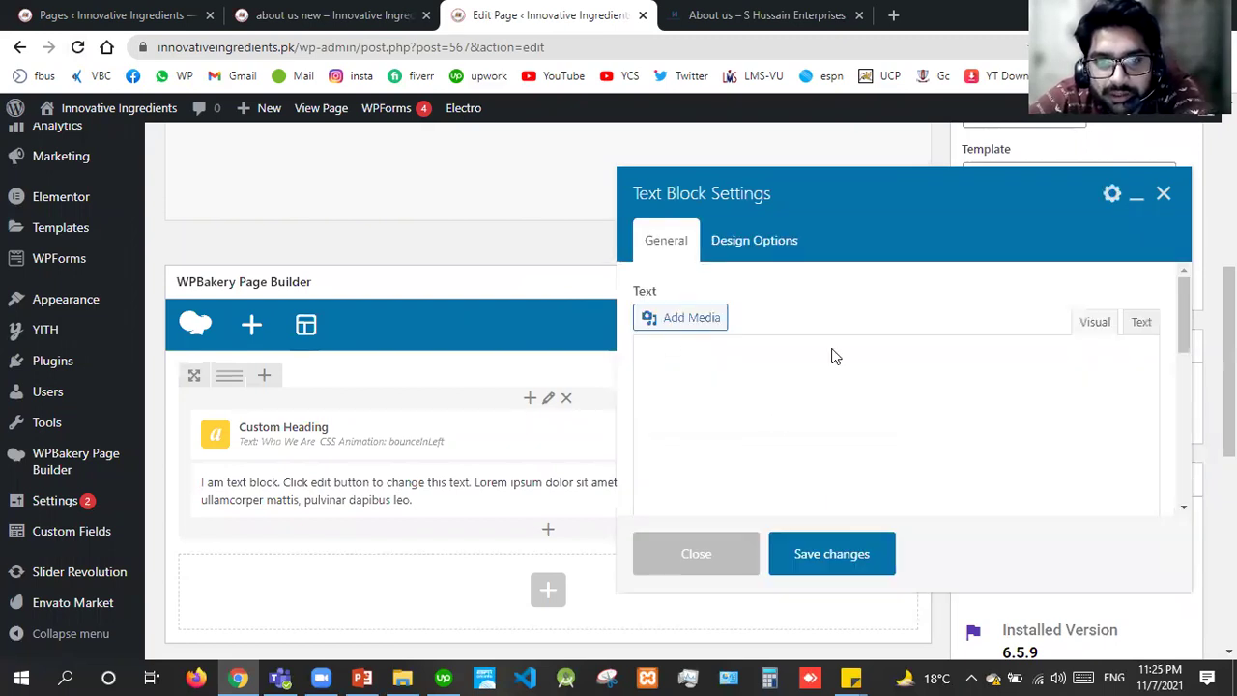
click(1137, 331)
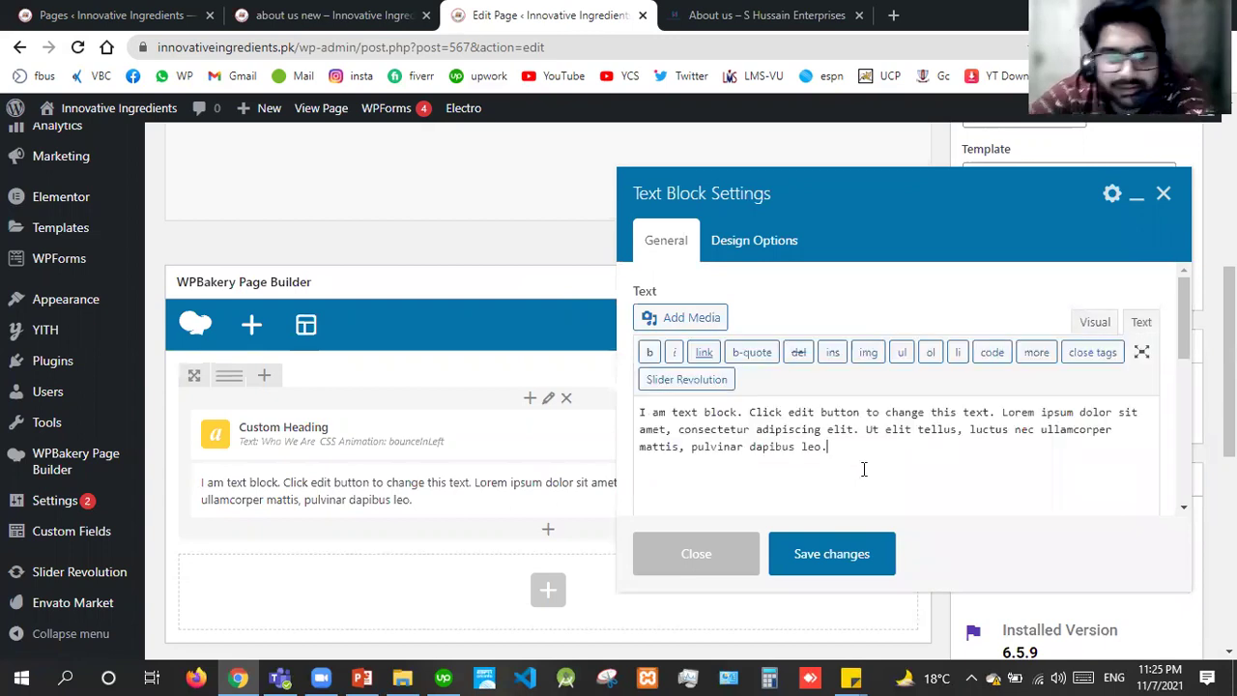
key(ctrl+a)
key(ctrl+v)
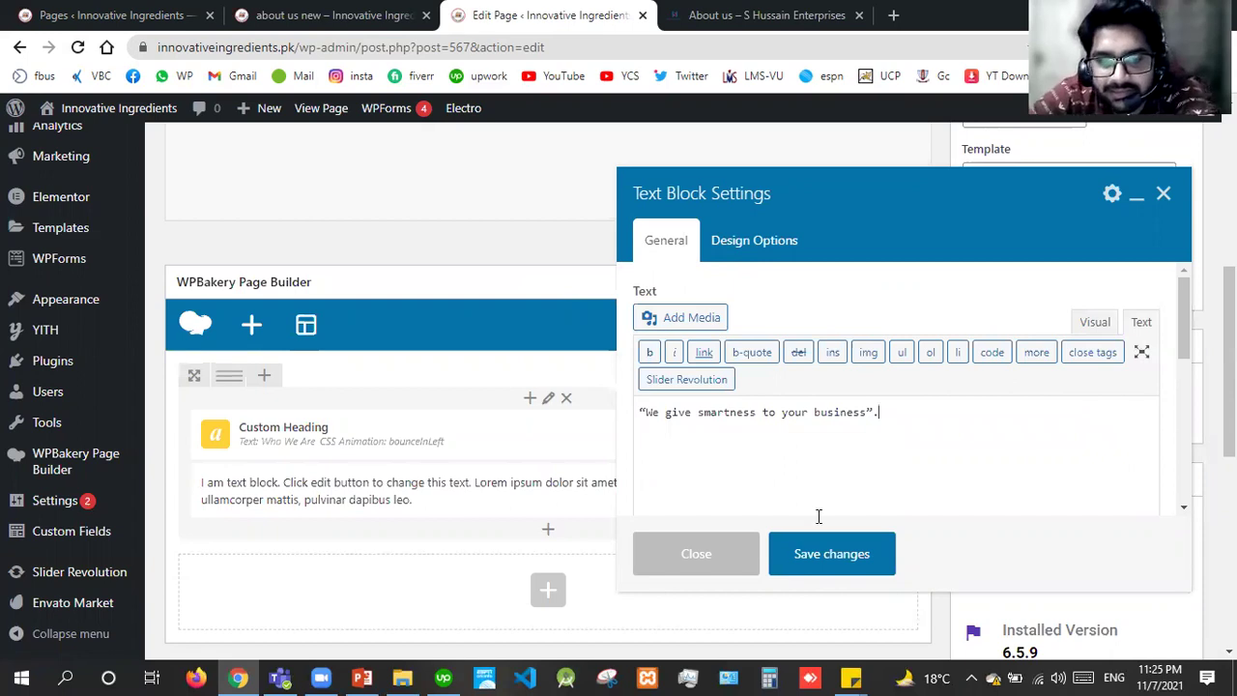
click(799, 556)
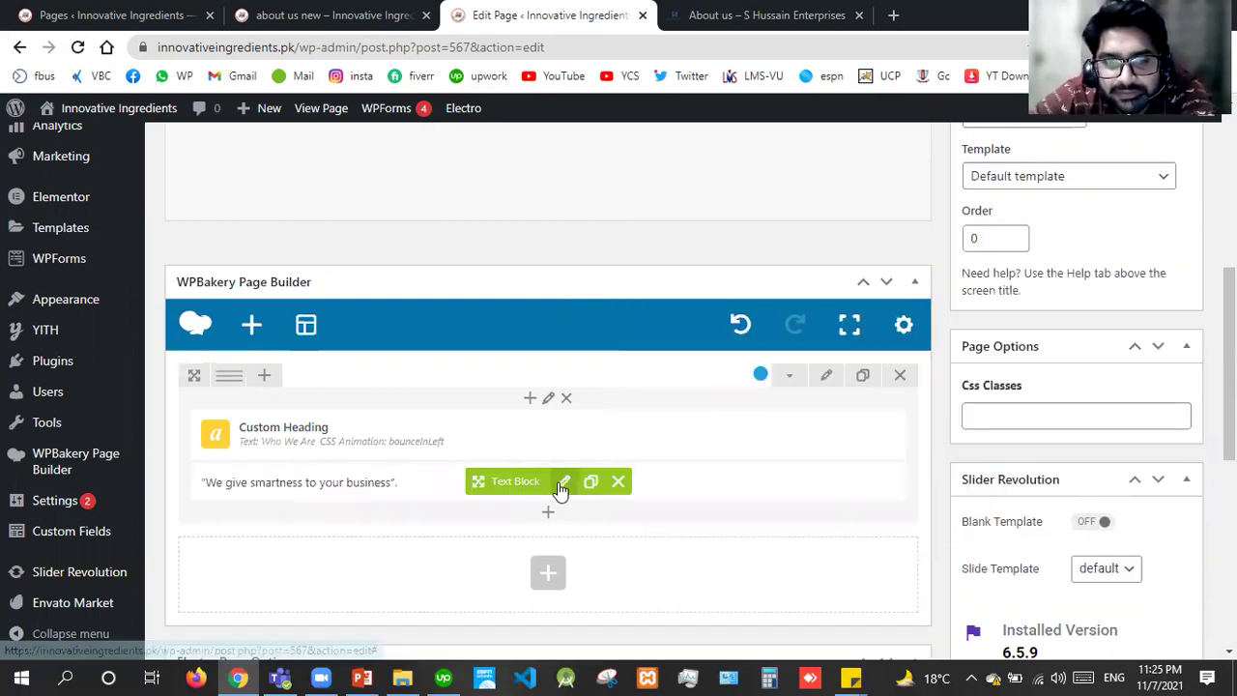
Step: Reopen the tagline text block's settings, center its text and set its CSS animation to fadeInLeftBig
click(563, 482)
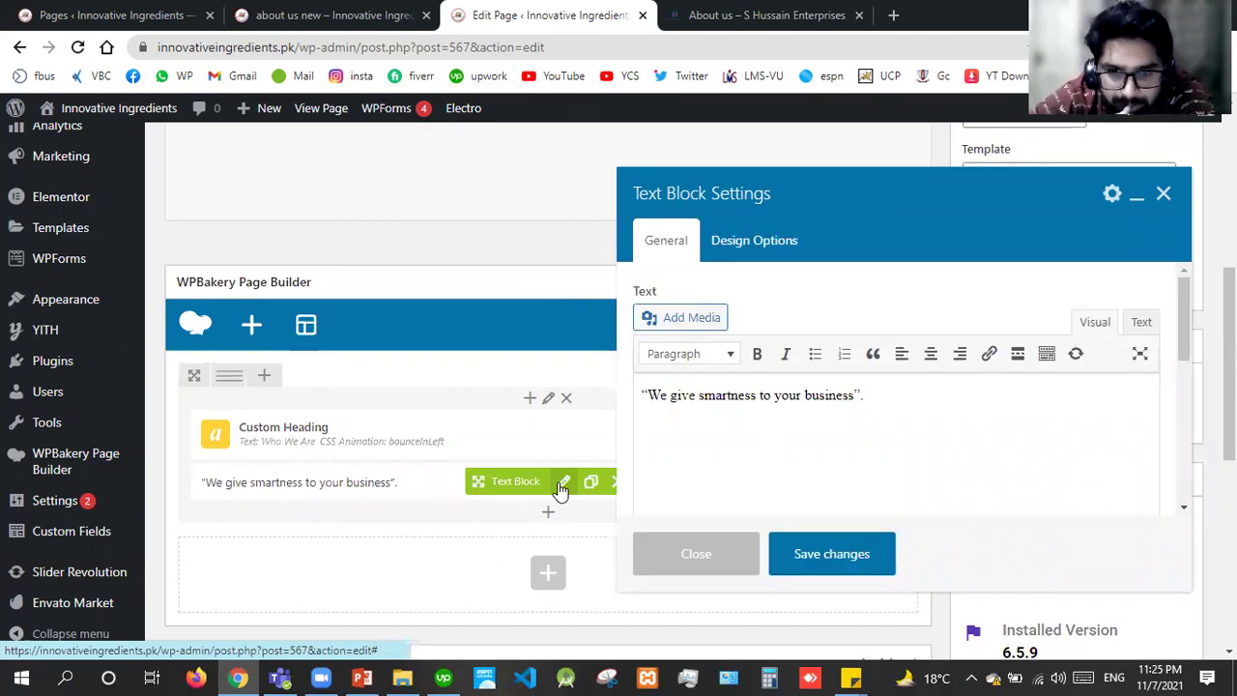
click(765, 438)
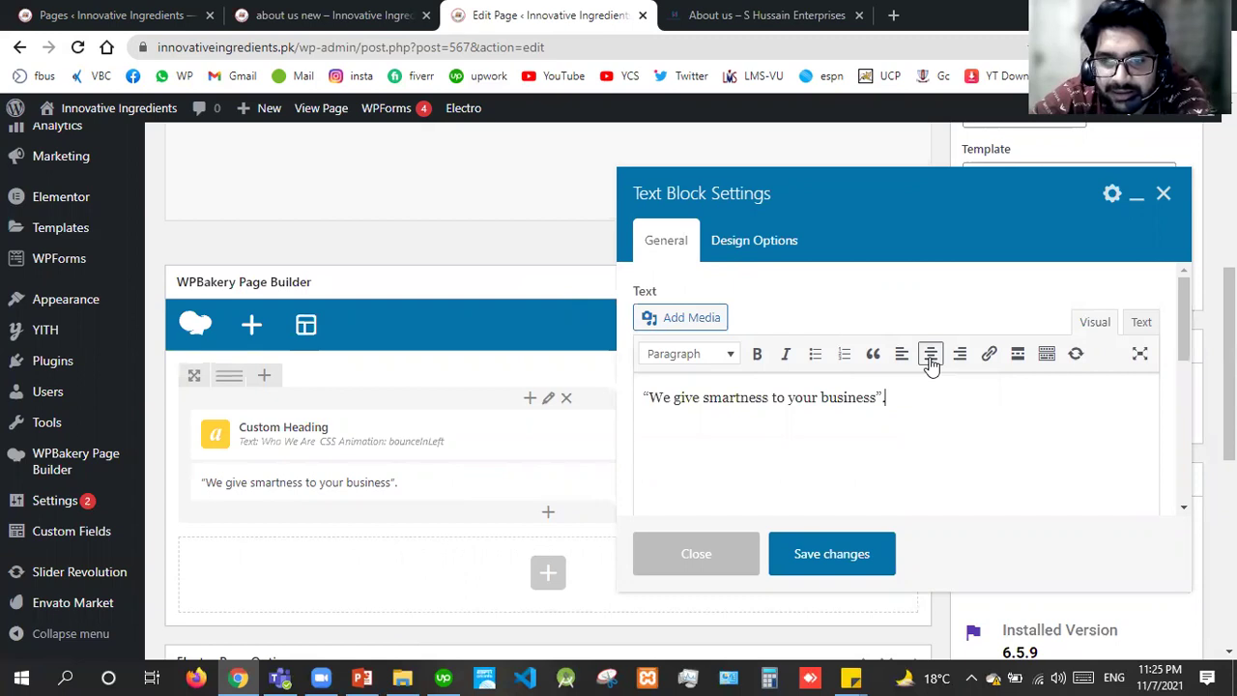
click(931, 360)
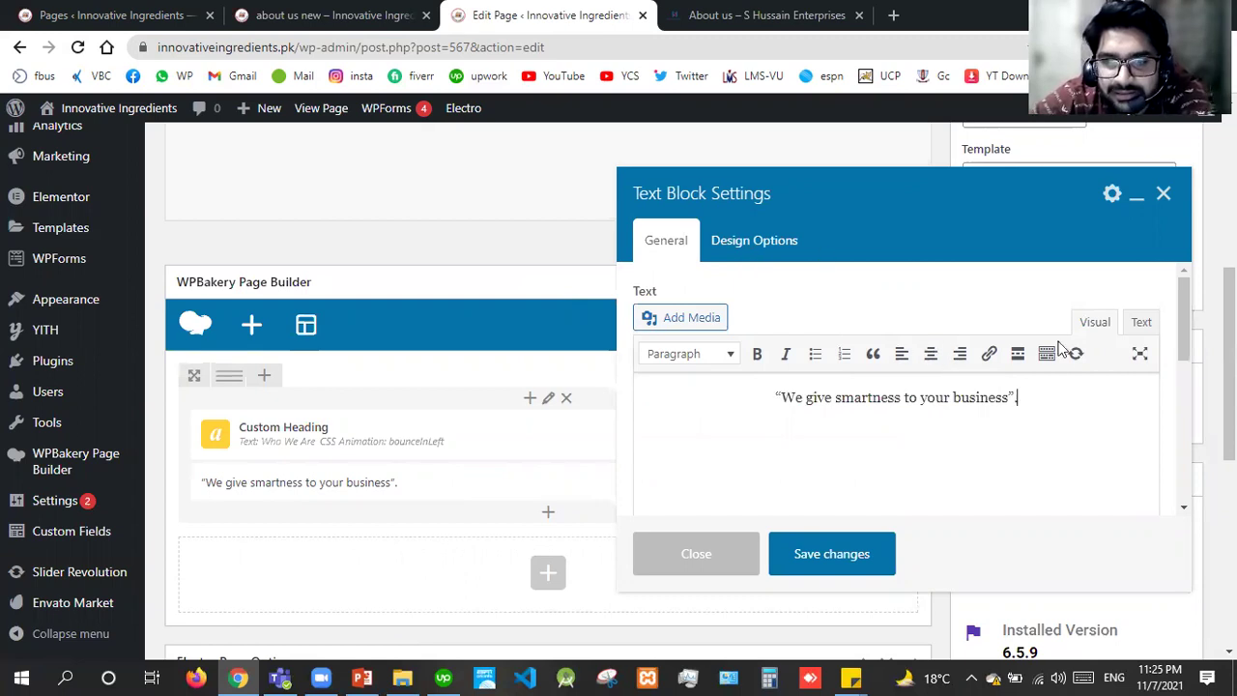
scroll(1189, 329, down, 5)
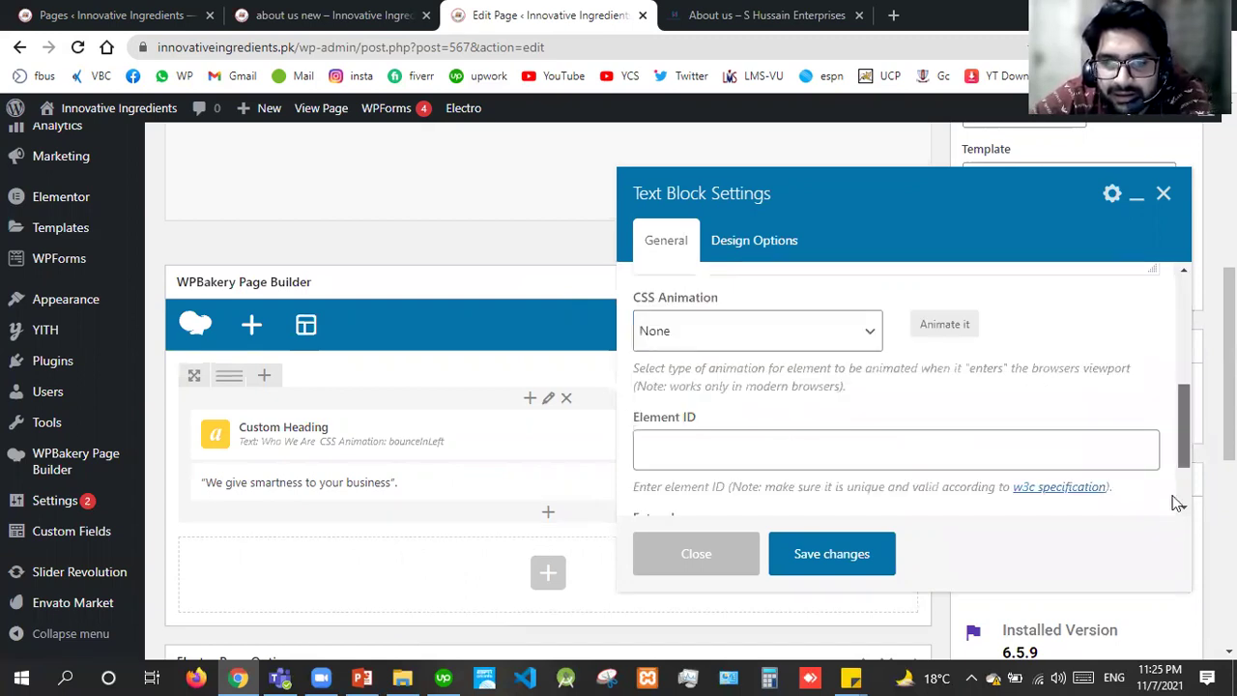
scroll(1184, 346, down, 1)
scroll(1185, 346, up, 5)
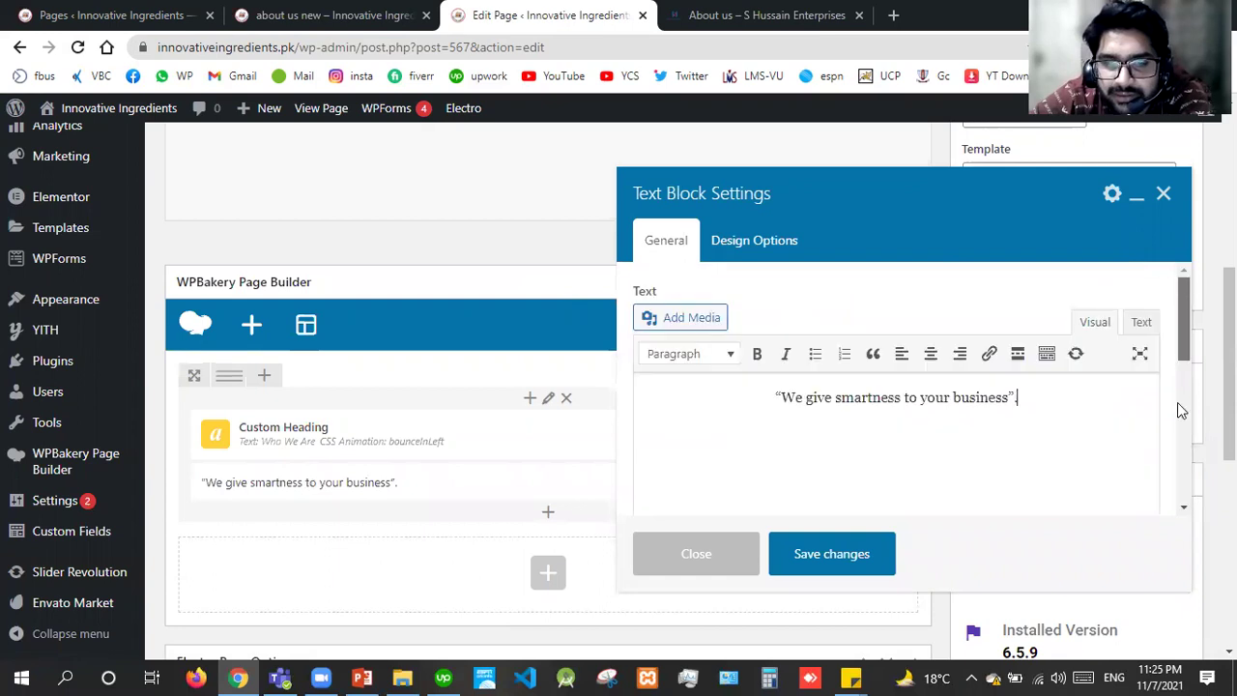
scroll(1178, 402, down, 3)
click(717, 386)
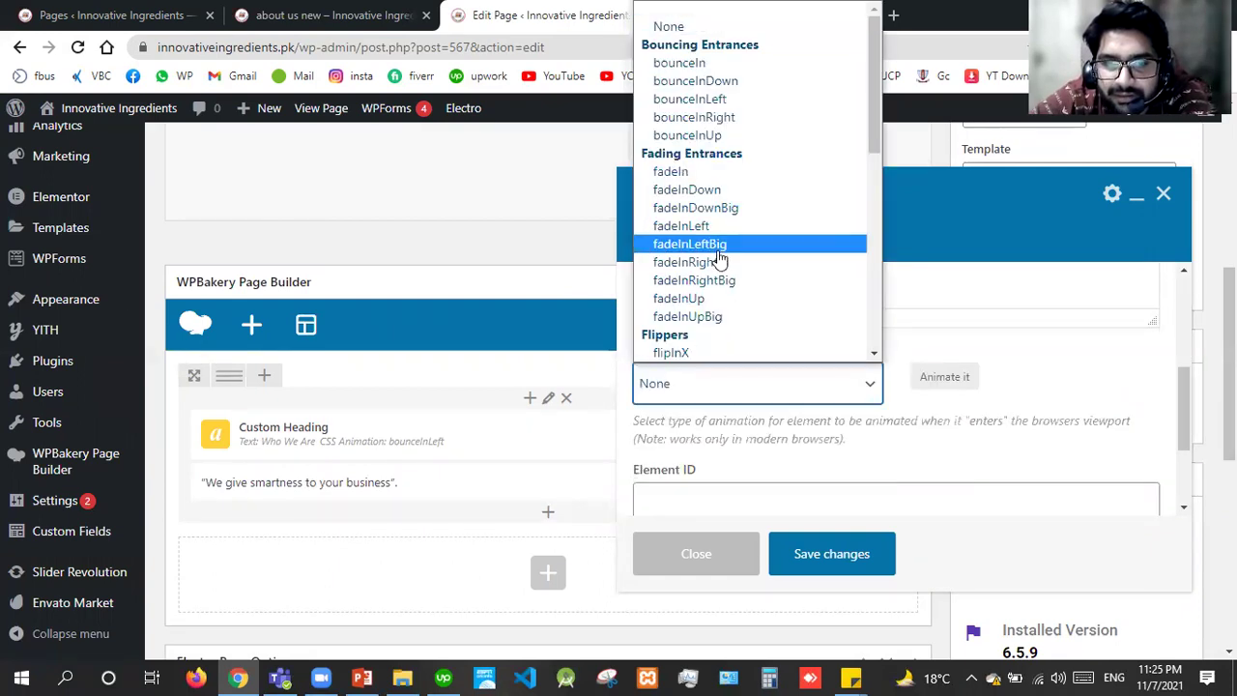
click(719, 247)
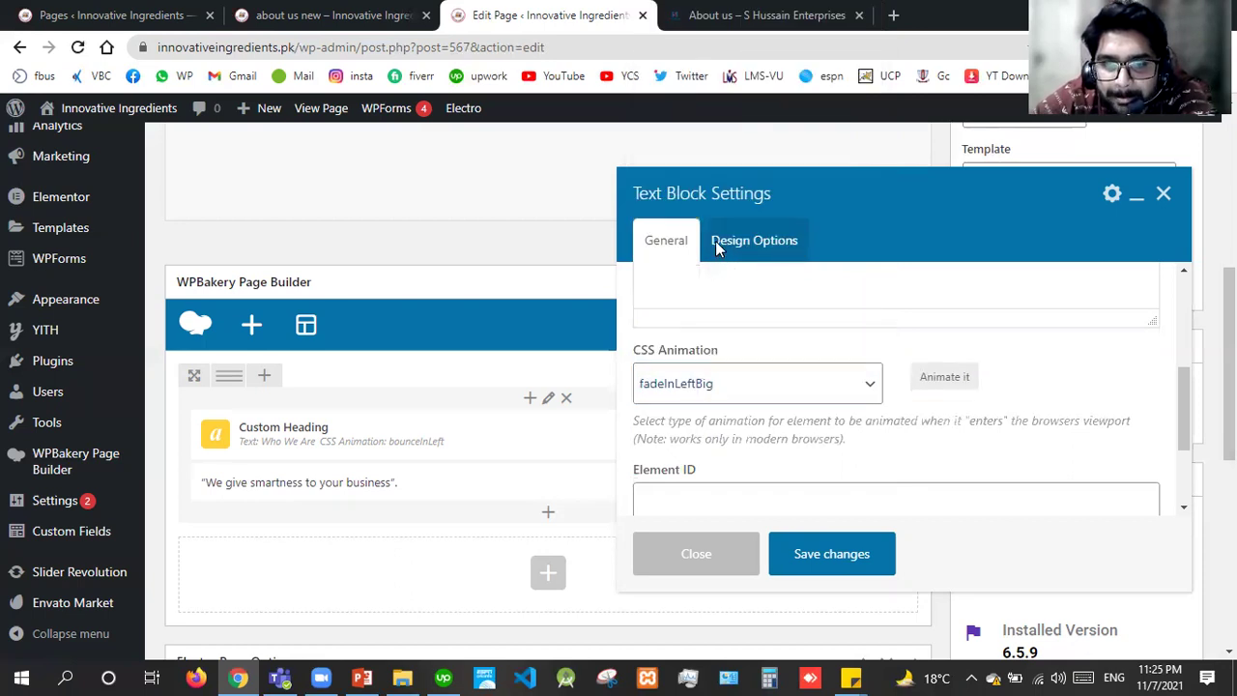
Step: Look through the text block's design options and save the text block settings
click(720, 244)
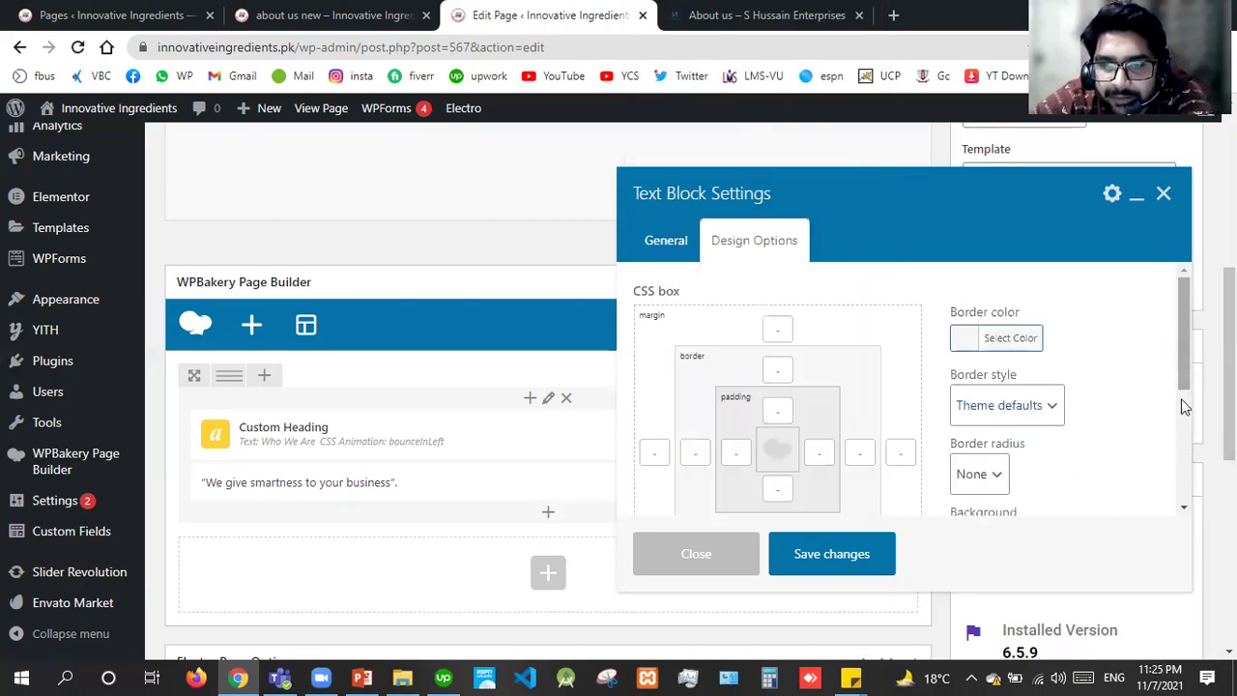
click(1183, 498)
scroll(1197, 465, up, 1)
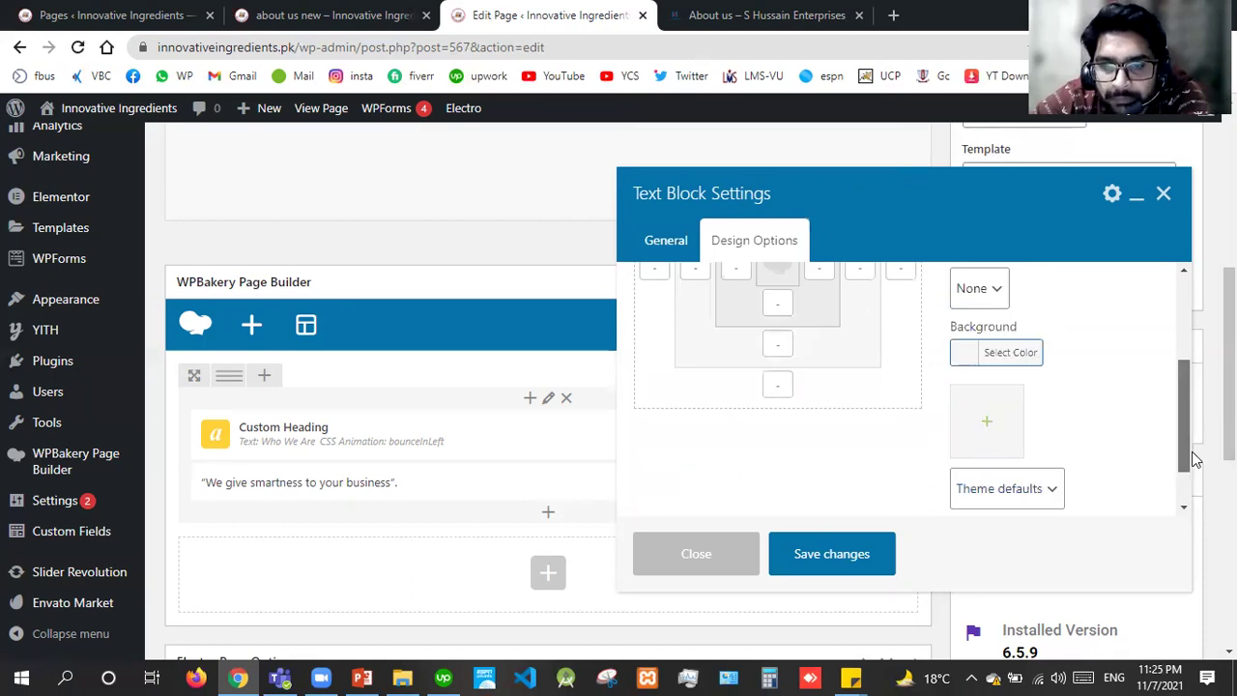
scroll(1185, 499, down, 1)
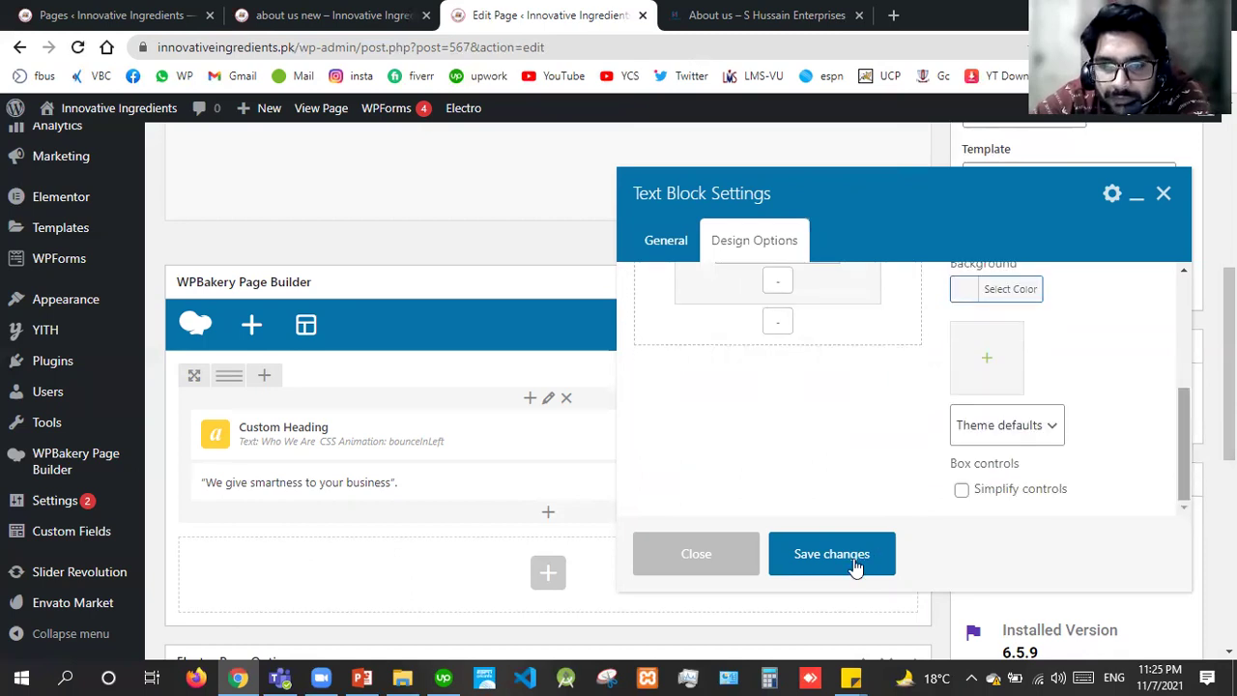
click(832, 554)
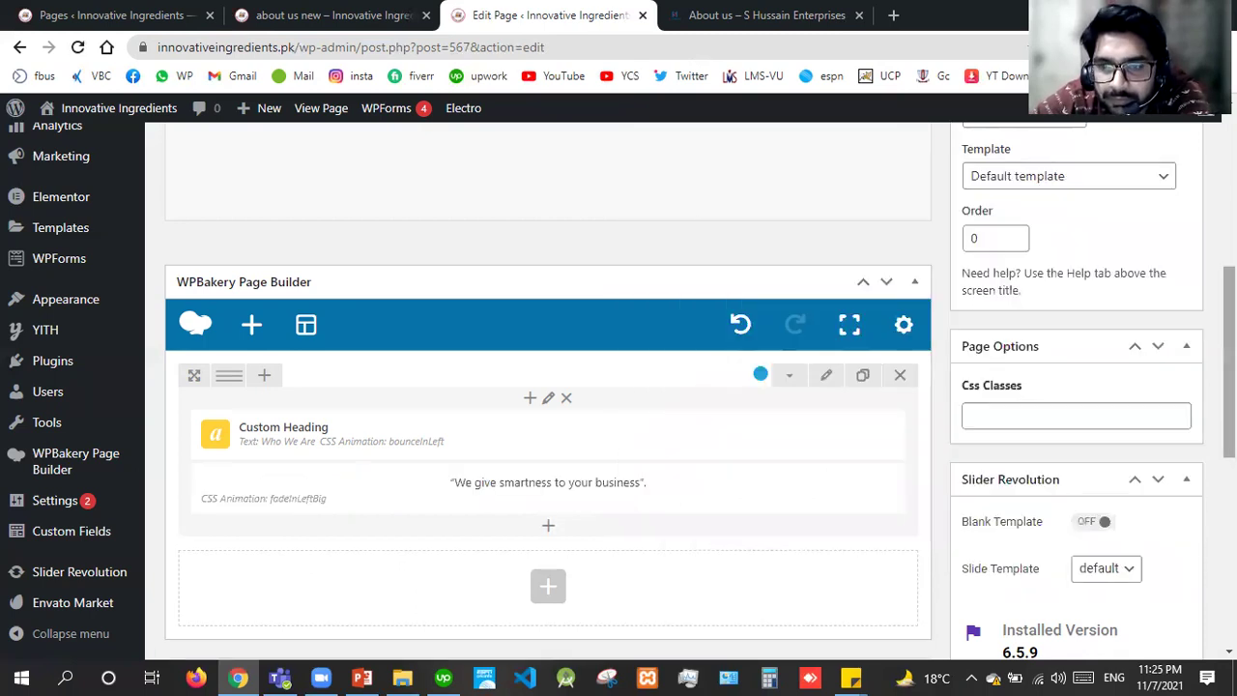
Step: Update the page, then switch to the S Hussain Enterprises About us page for reference
scroll(856, 567, up, 4)
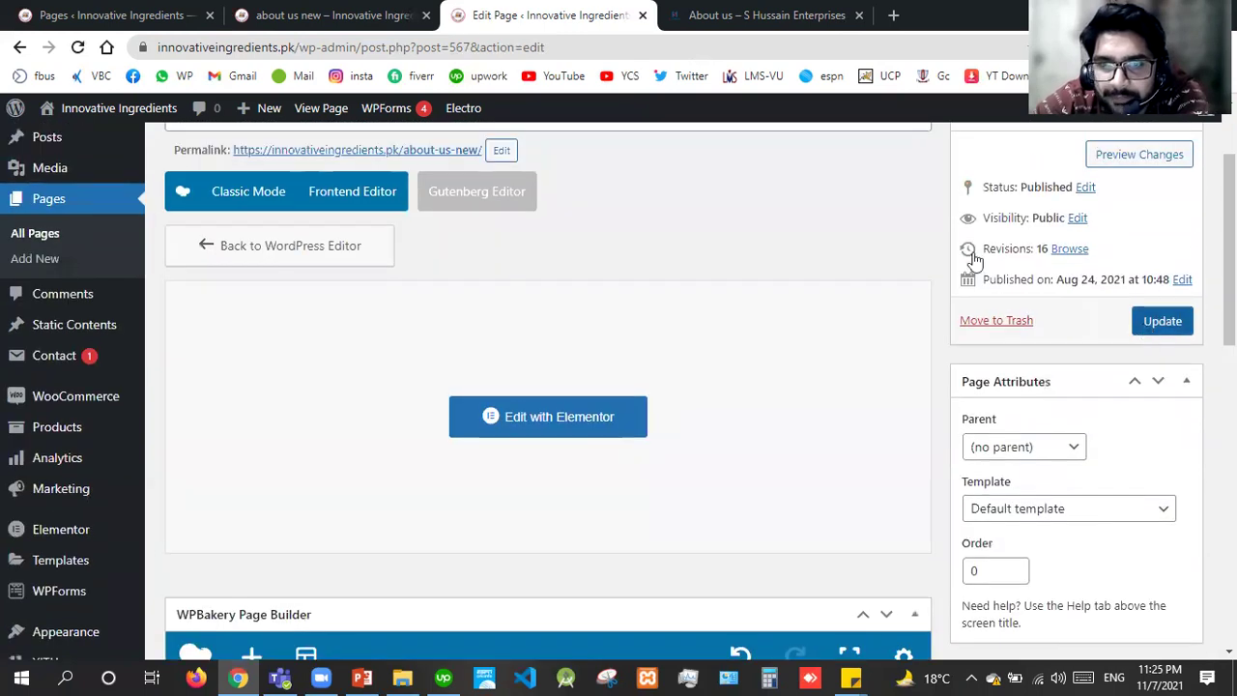
click(1145, 326)
click(767, 12)
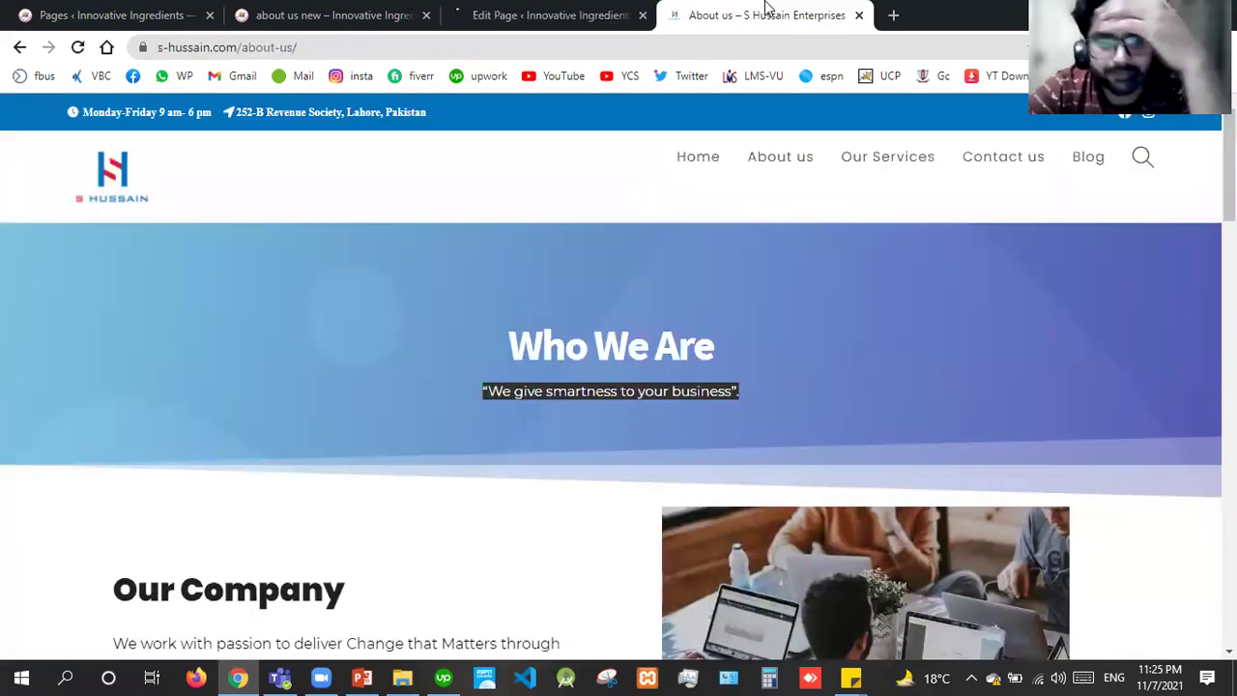
Step: Switch back to the about us new page editor and add a row split into two equal columns below the Who We Are row
scroll(619, 387, down, 2)
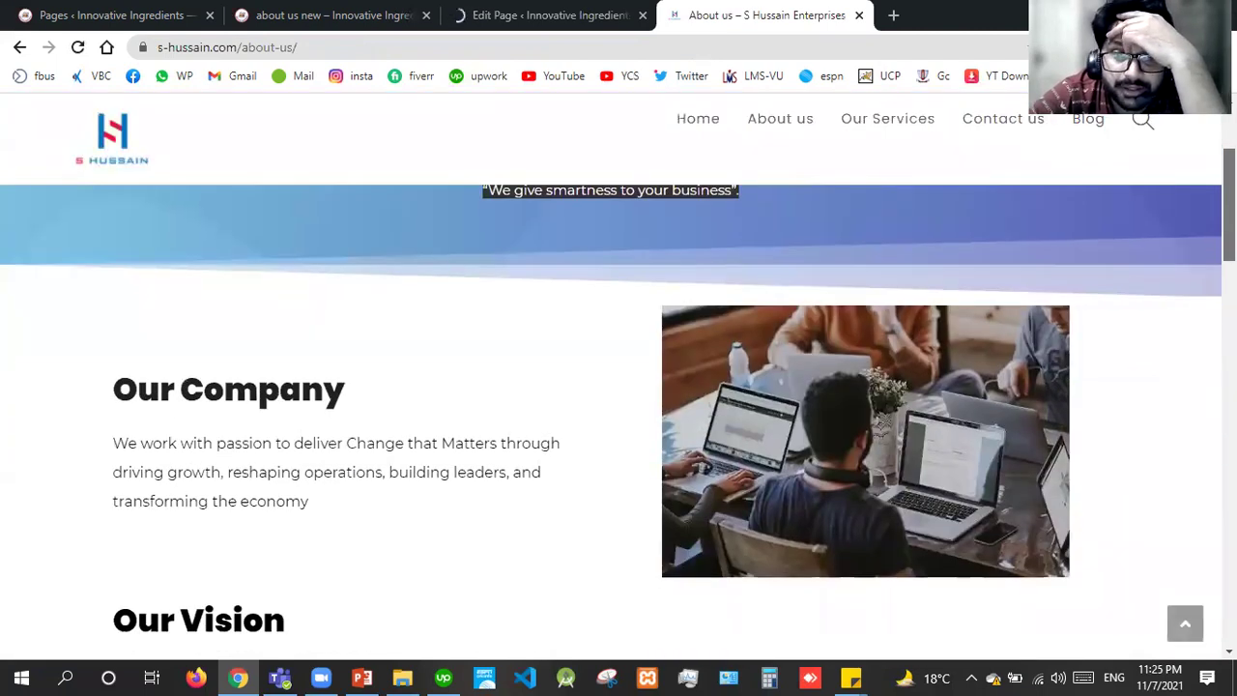
click(447, 9)
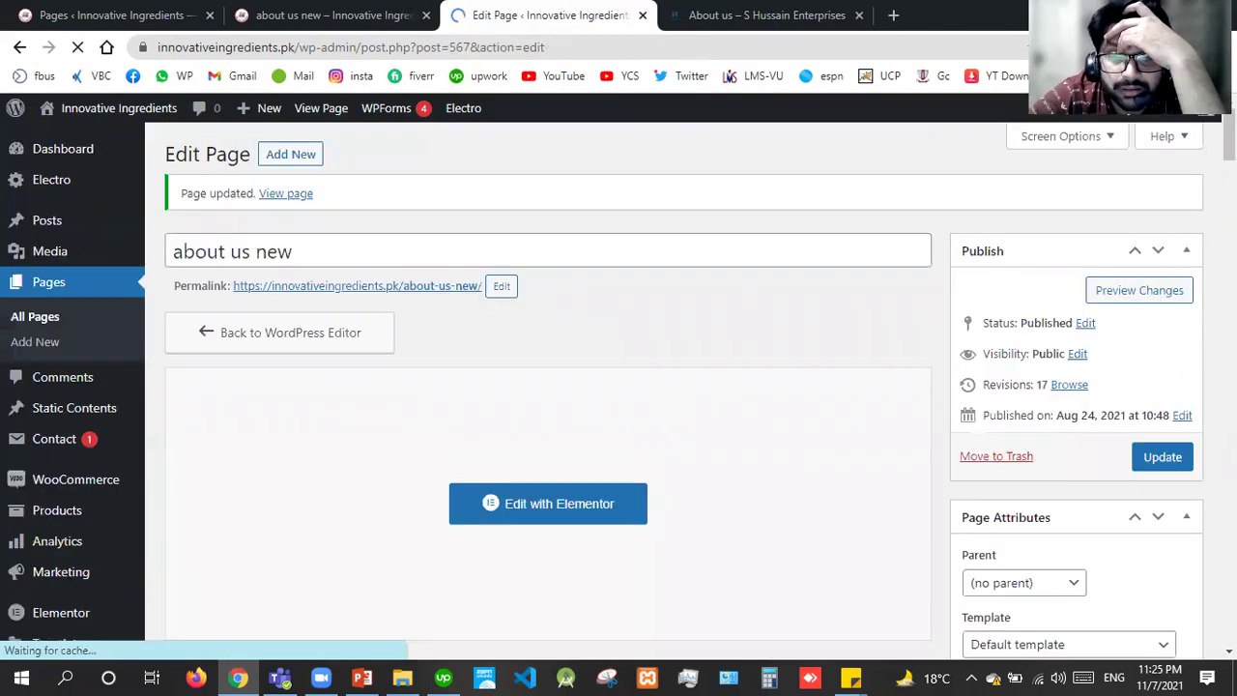
scroll(757, 506, down, 5)
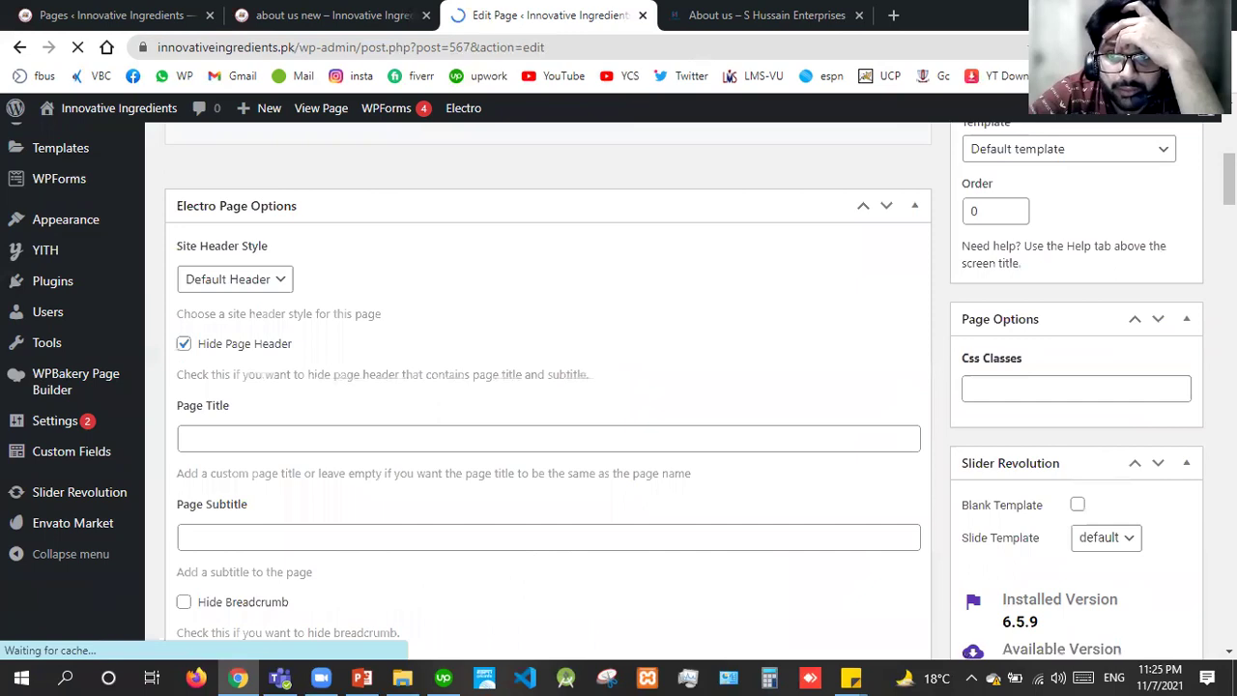
scroll(619, 387, down, 5)
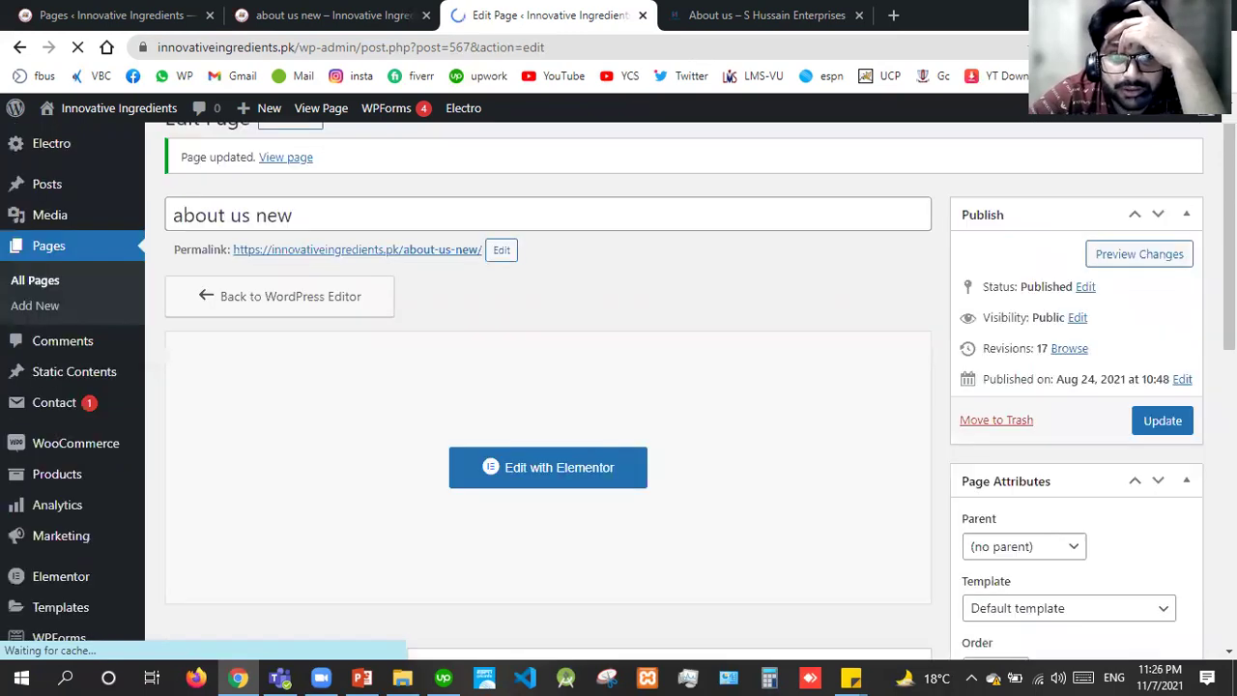
scroll(1199, 348, down, 4)
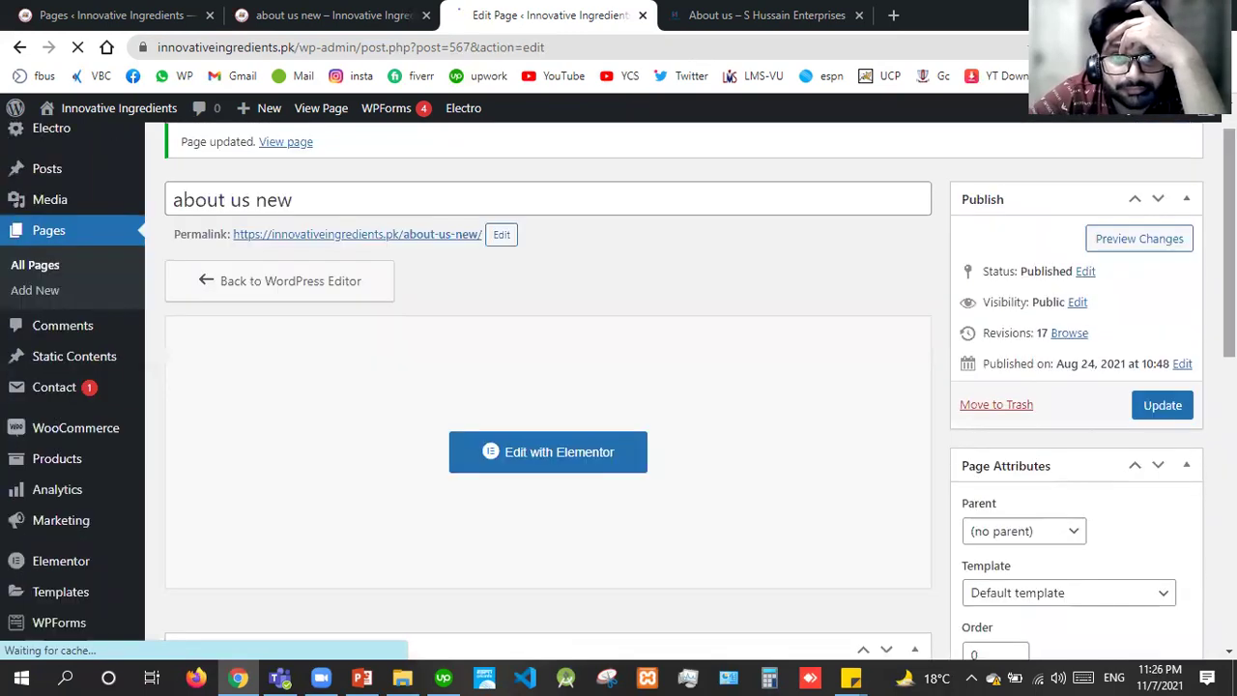
scroll(726, 378, down, 5)
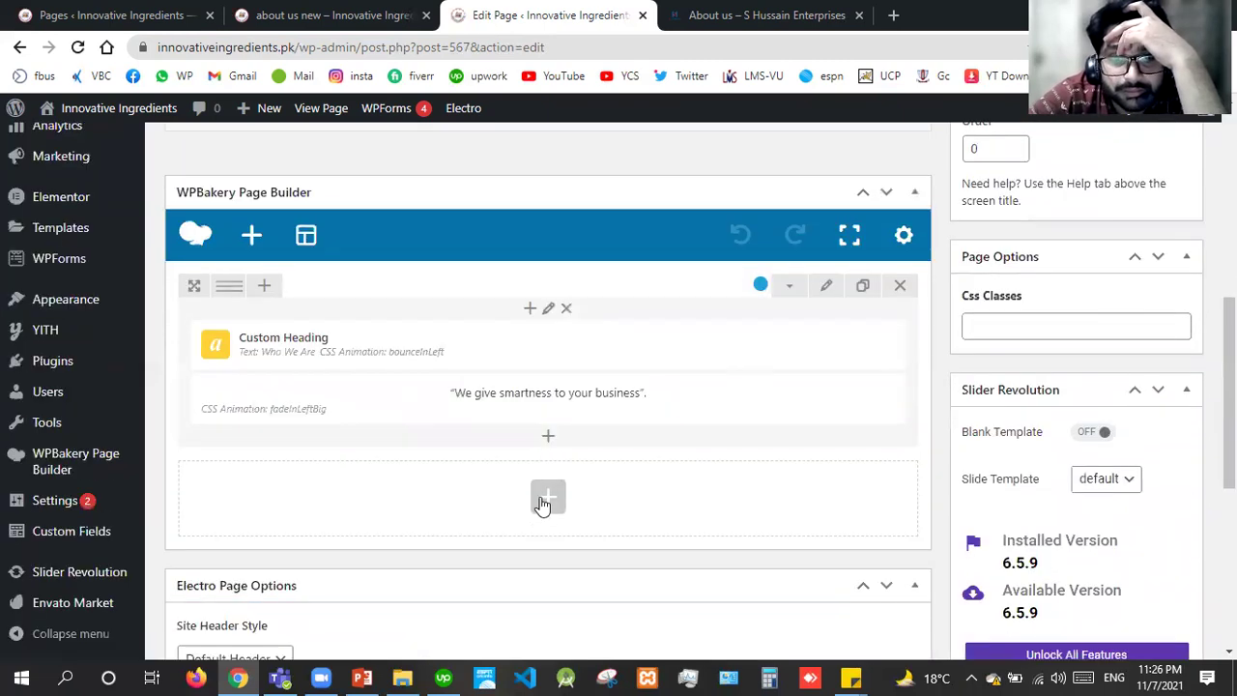
click(544, 499)
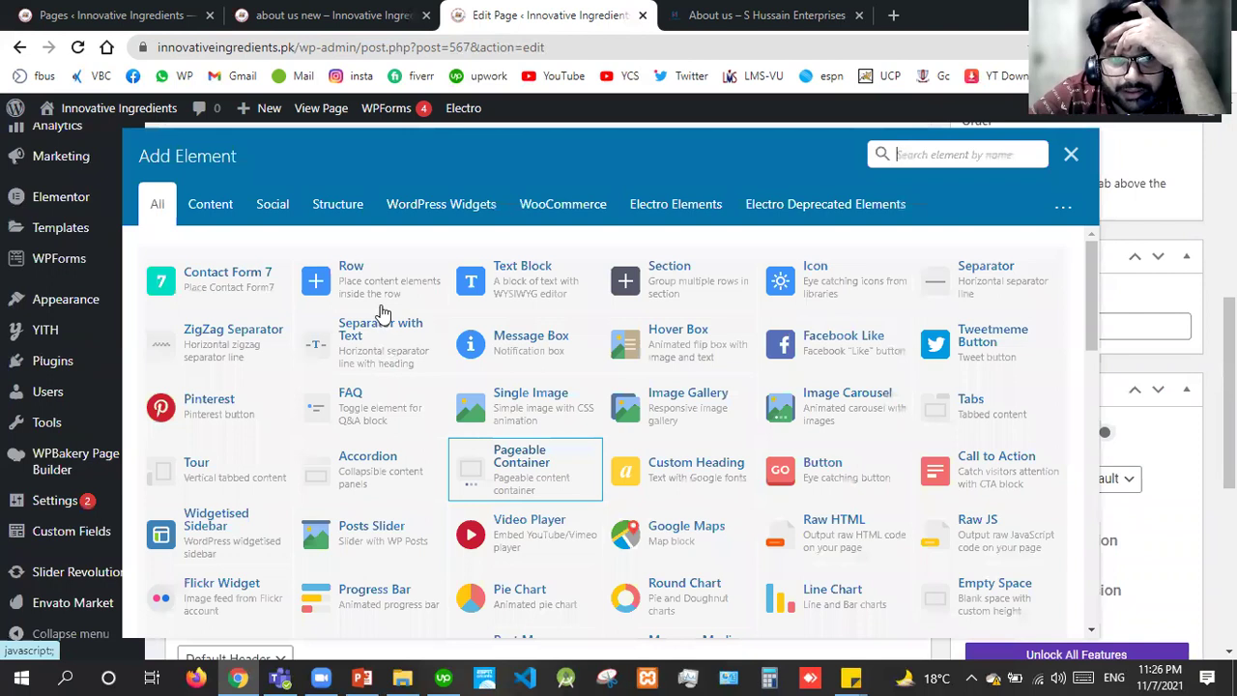
key(Escape)
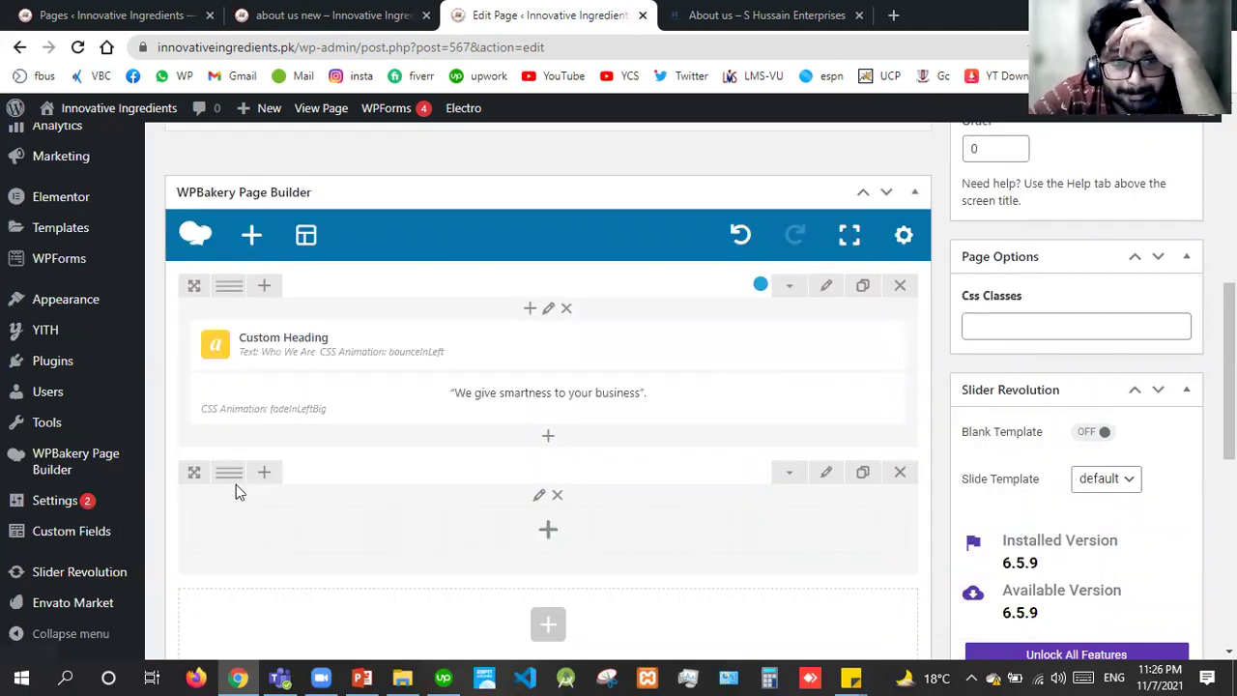
mouse_move(229, 476)
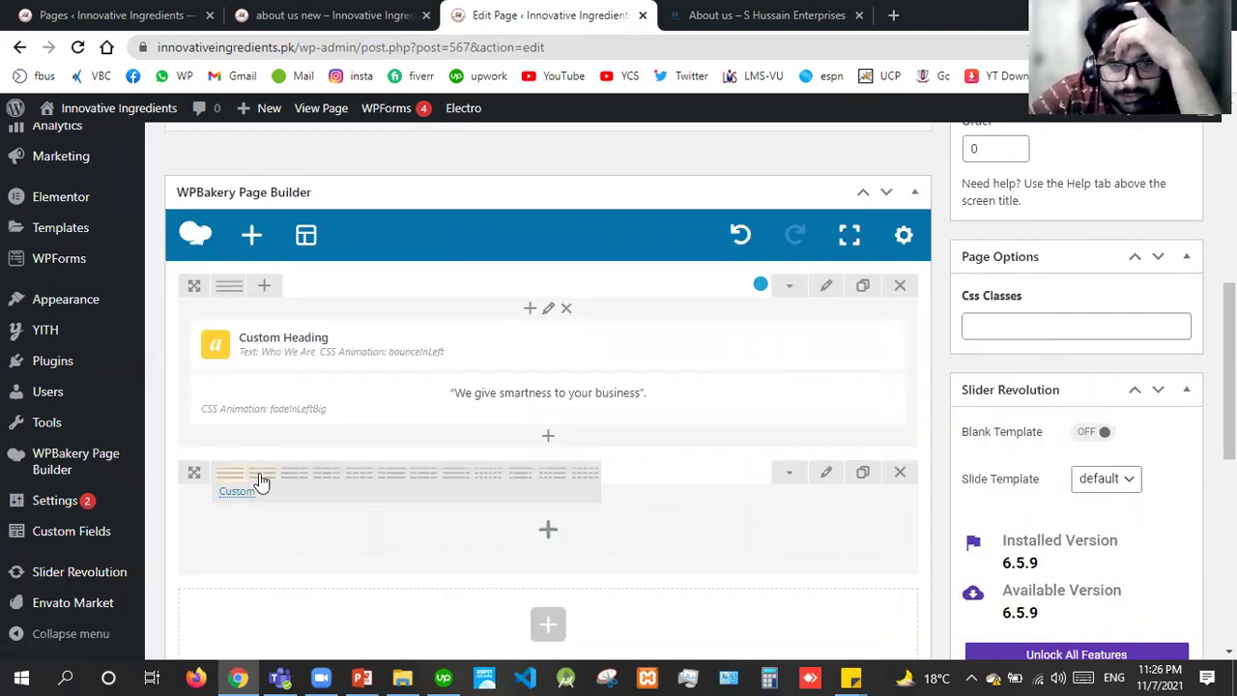
click(261, 476)
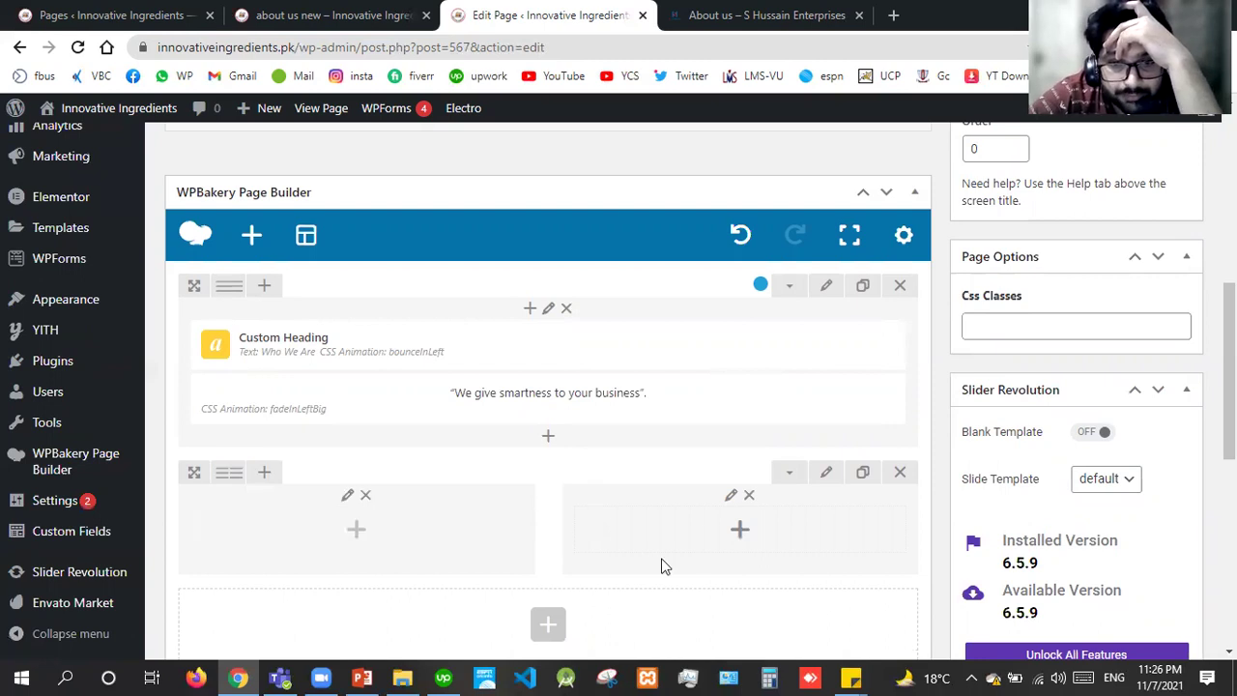
Step: Add a Single Image element to the new row's right column and save the Our Company photo from the S Hussain page to the Desktop
click(740, 530)
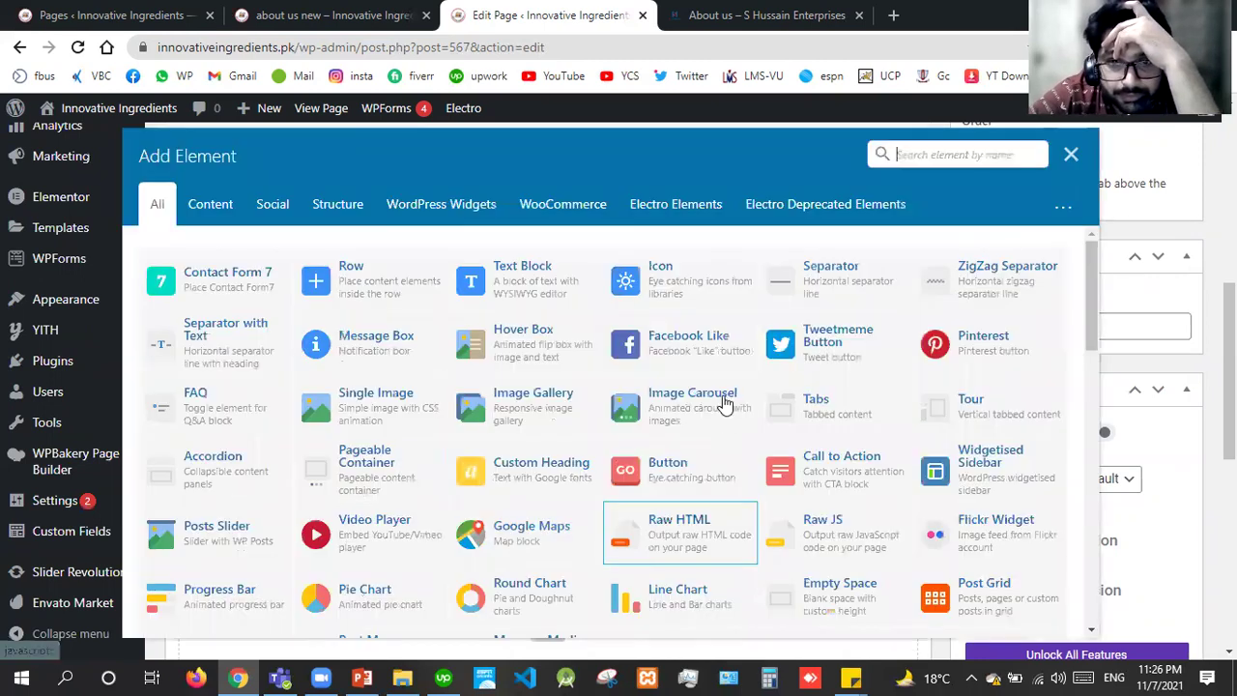
click(367, 428)
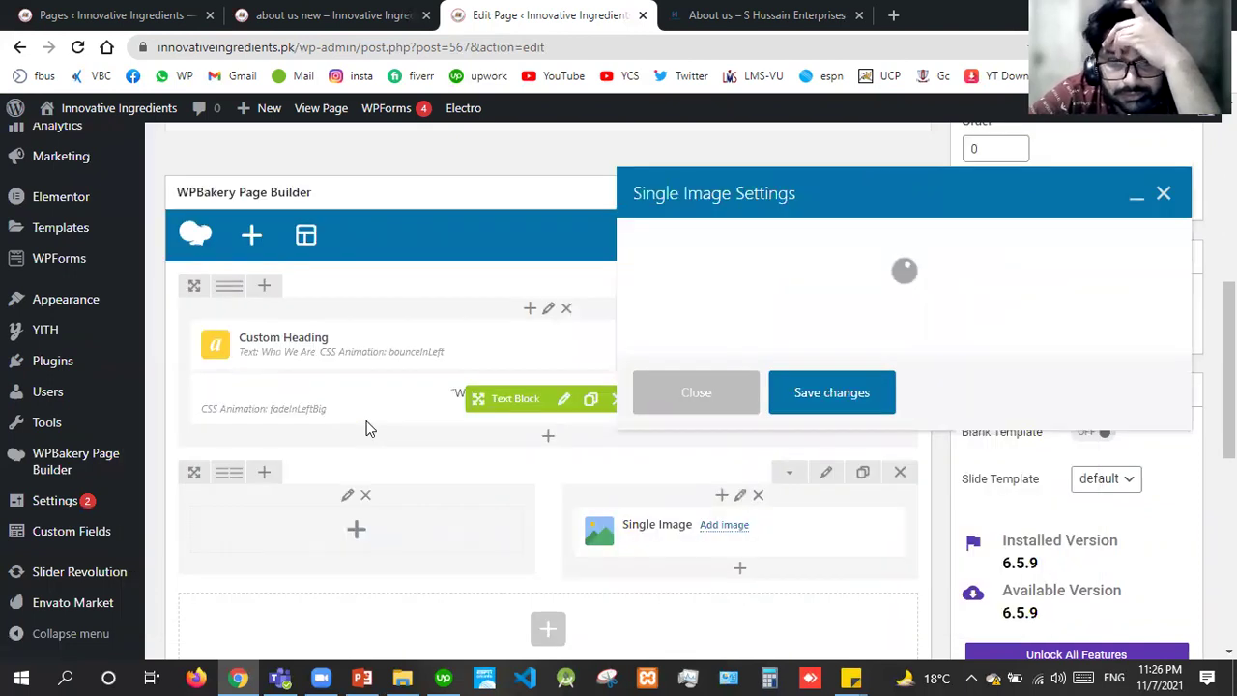
click(812, 12)
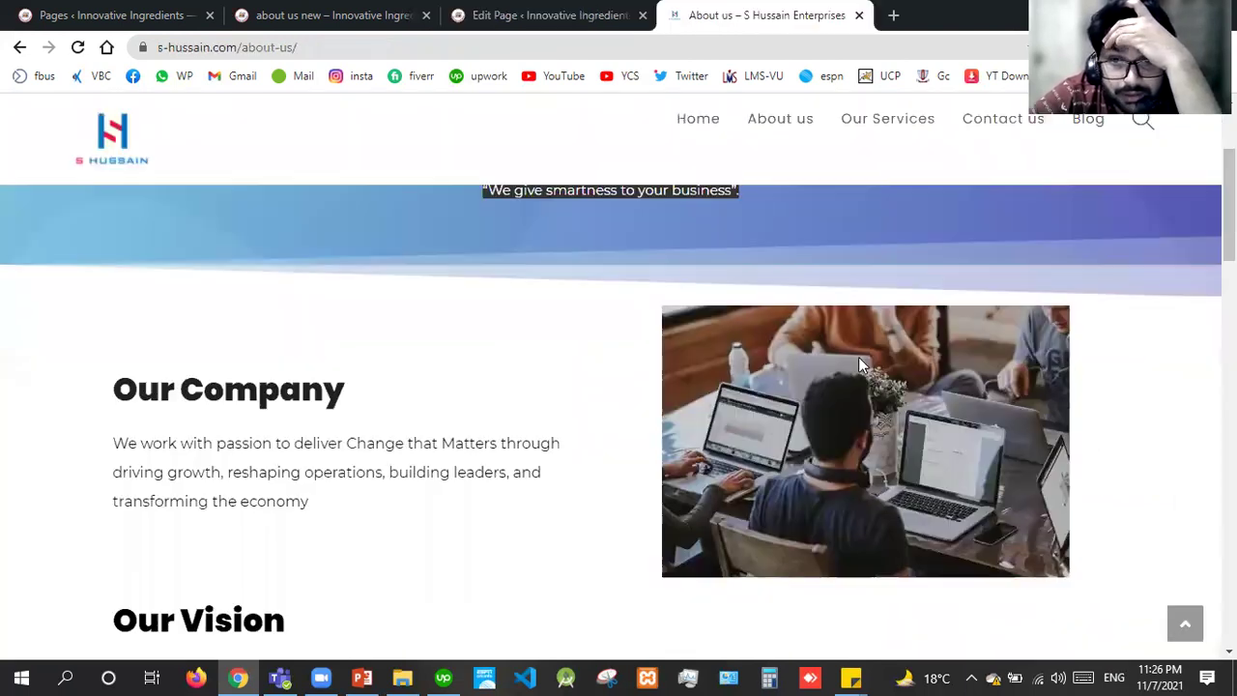
right_click(855, 360)
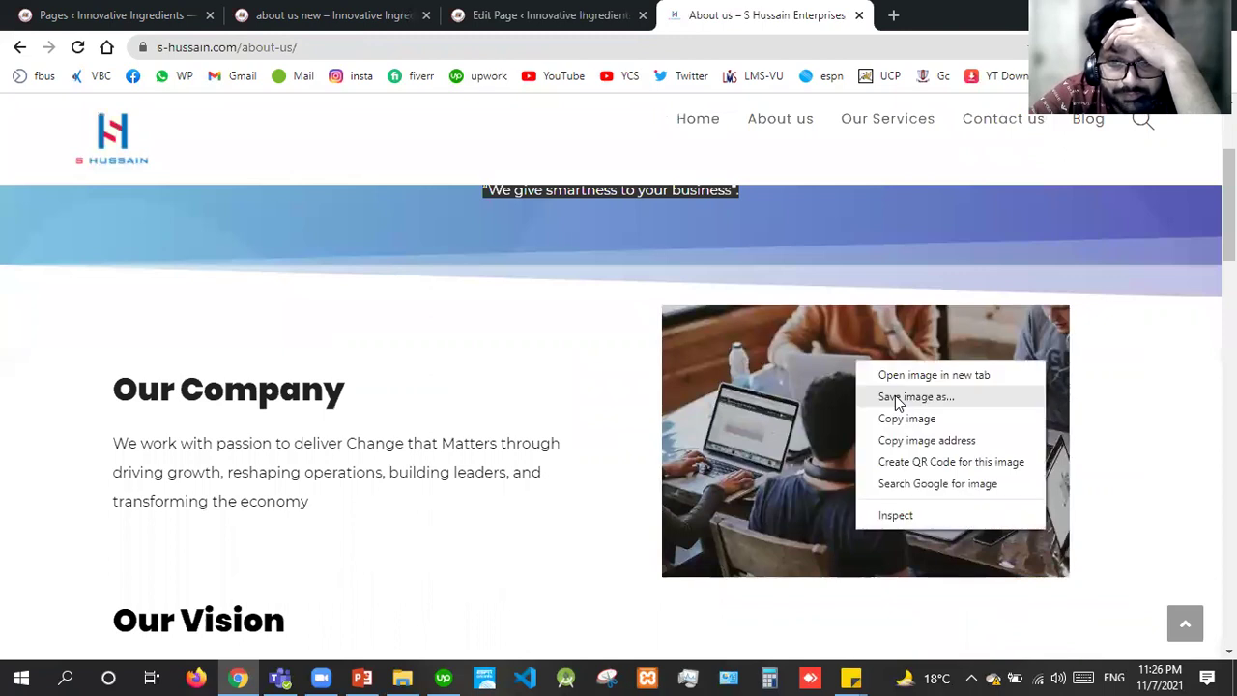
click(897, 397)
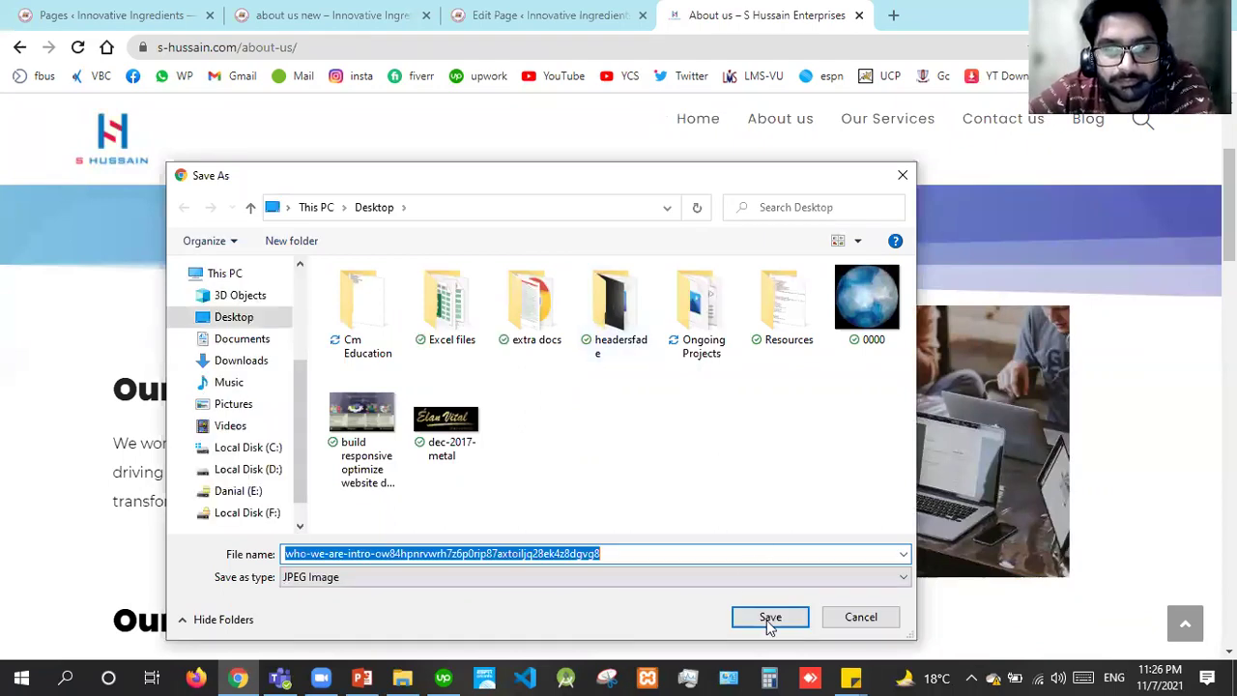
click(770, 617)
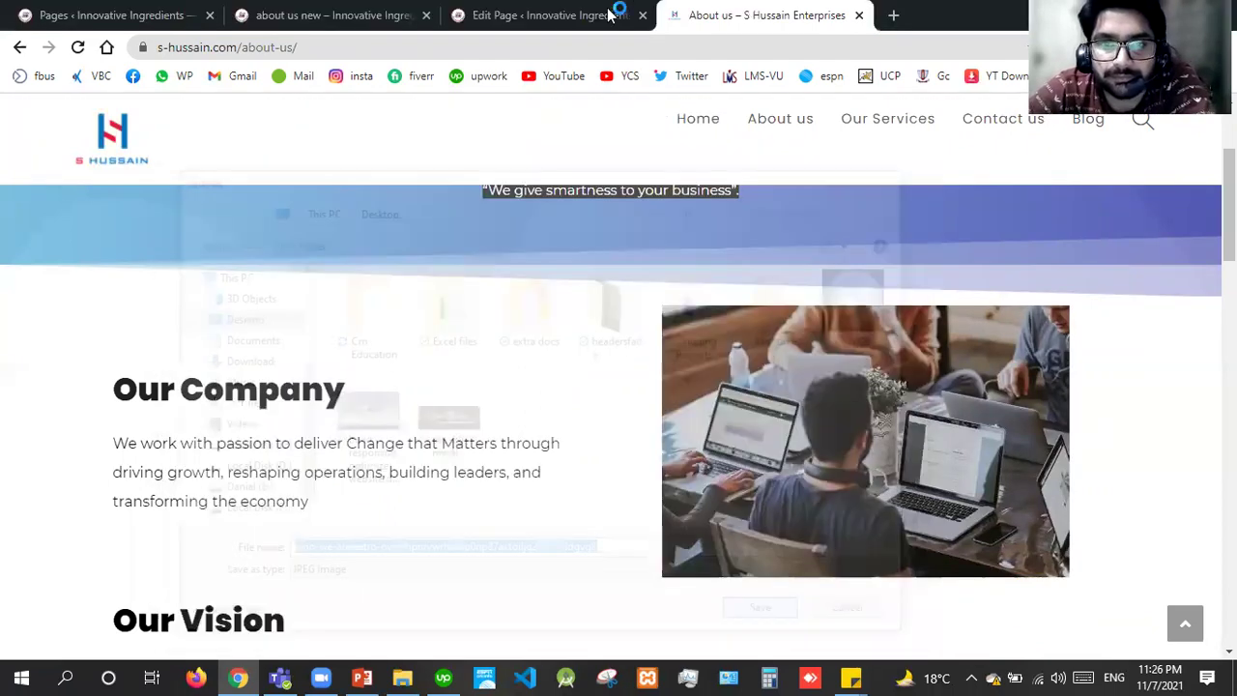
key(ctrl+Page_Up)
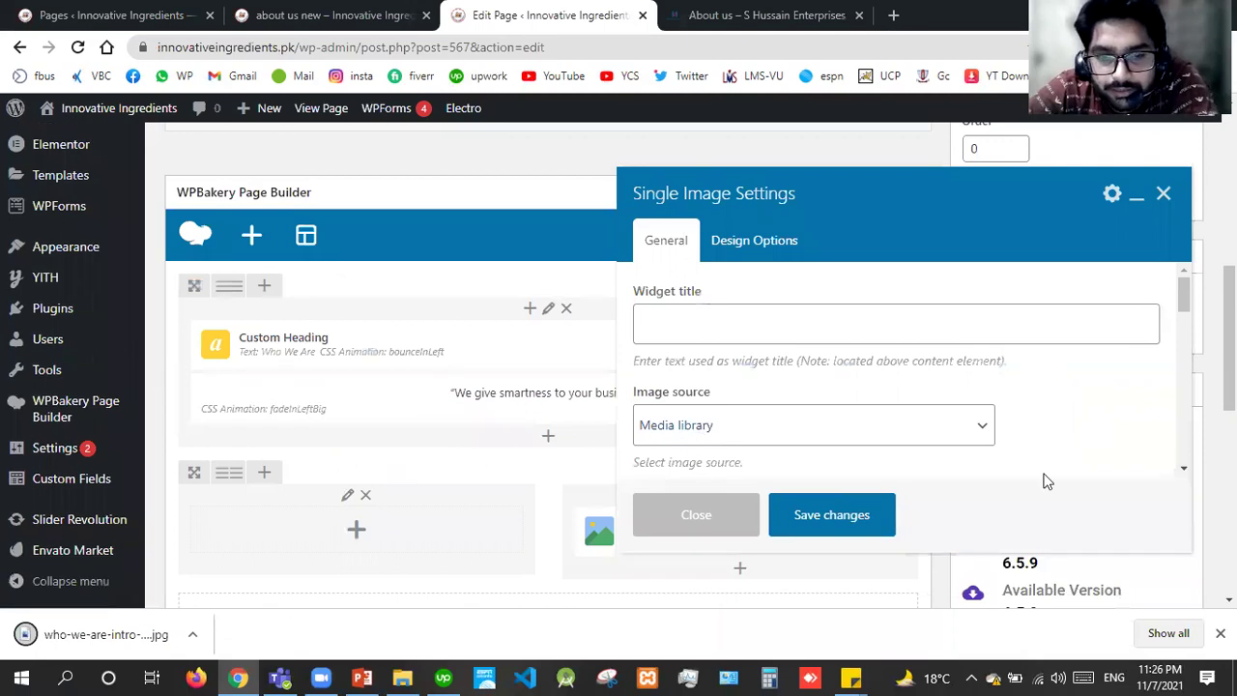
Step: Upload the who-we-are-intro JPEG from the Desktop, set it as the Single Image's picture and save the element
scroll(674, 366, down, 2)
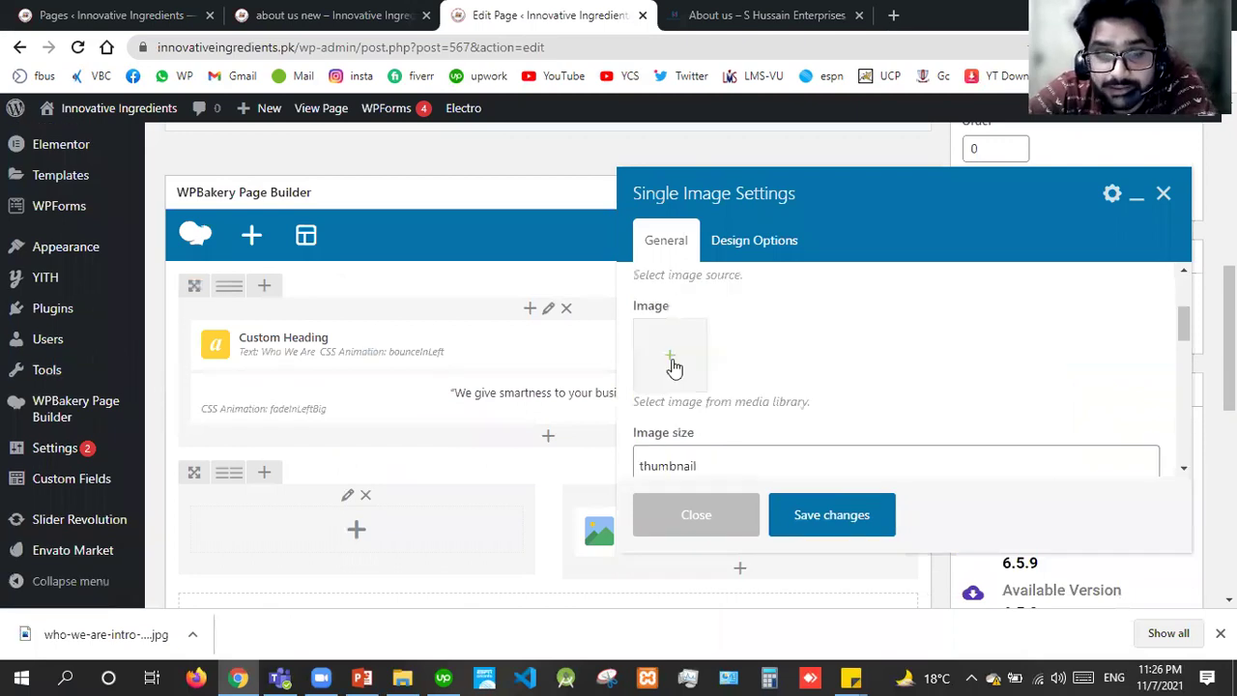
click(674, 365)
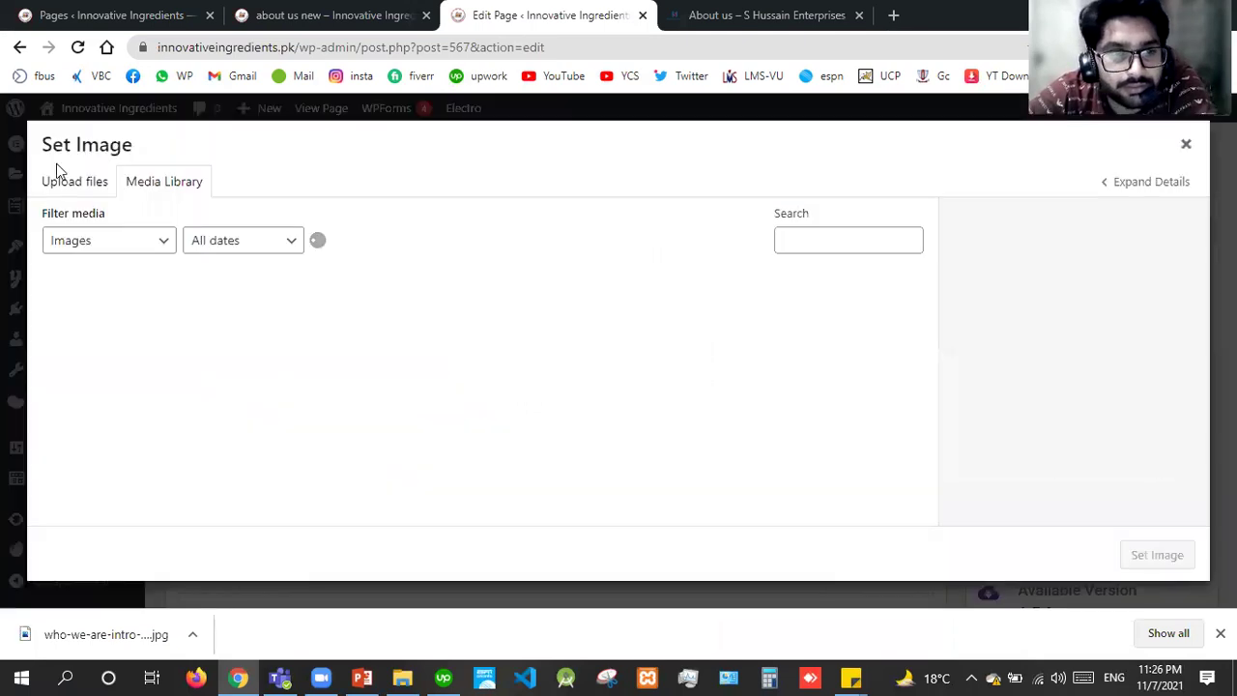
click(75, 184)
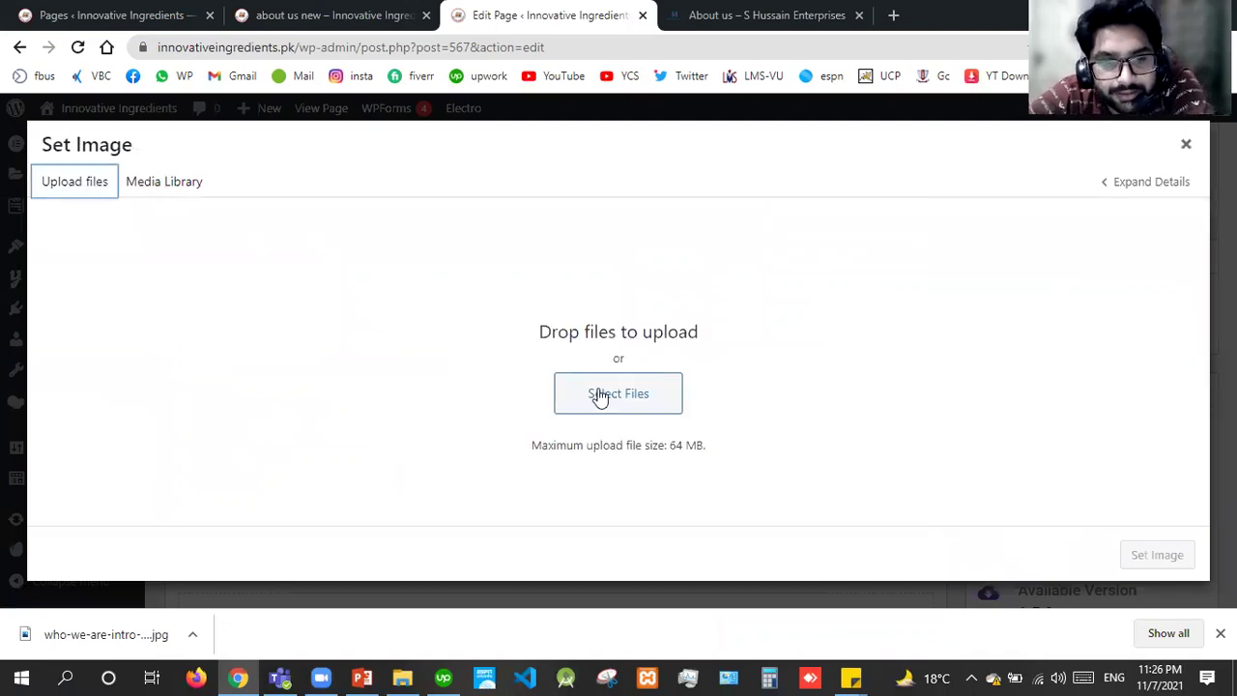
click(599, 396)
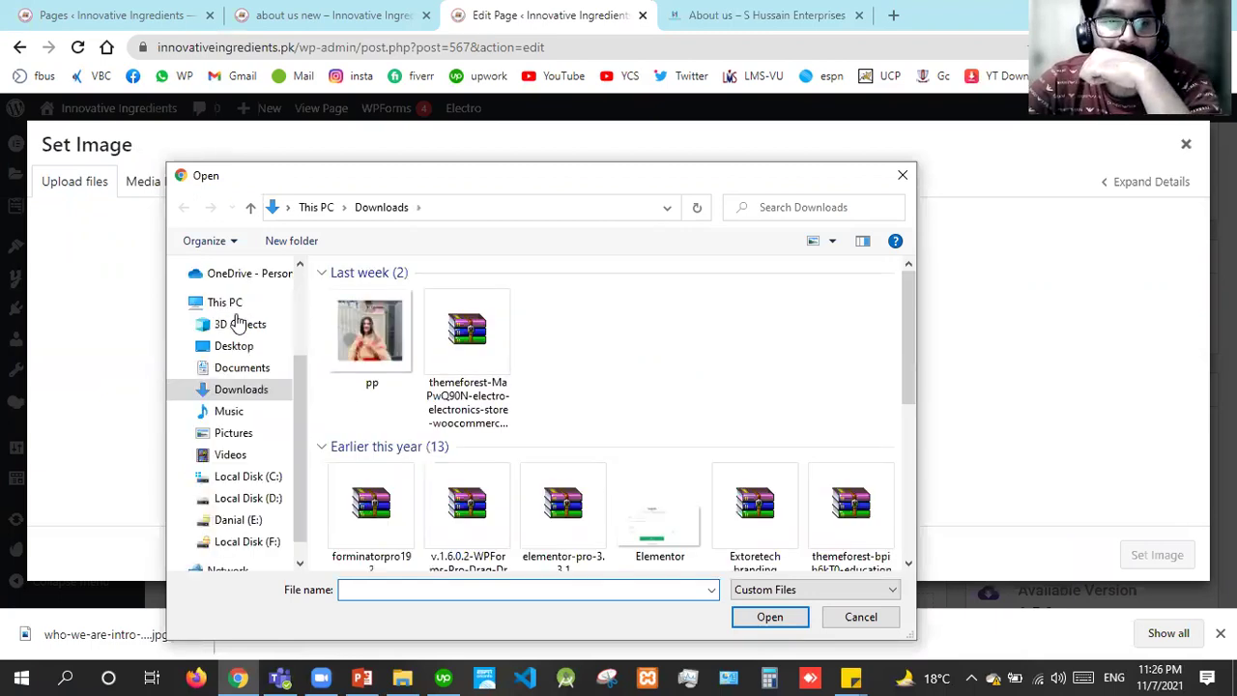
click(234, 346)
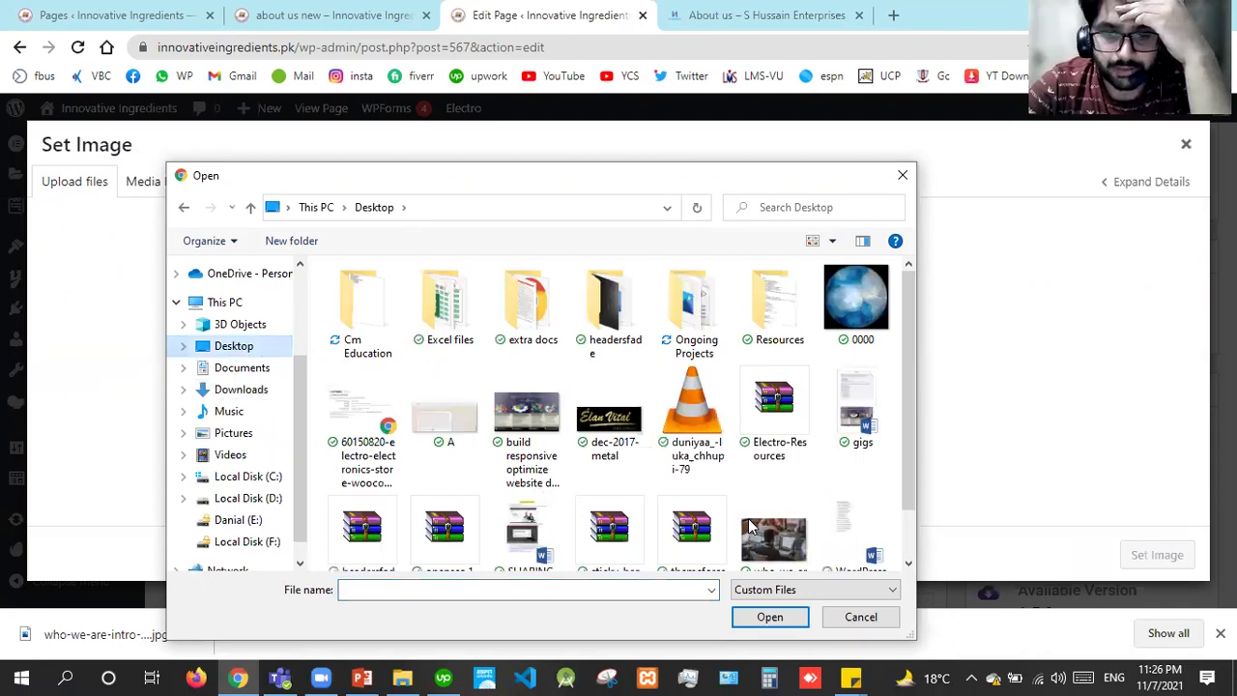
click(749, 532)
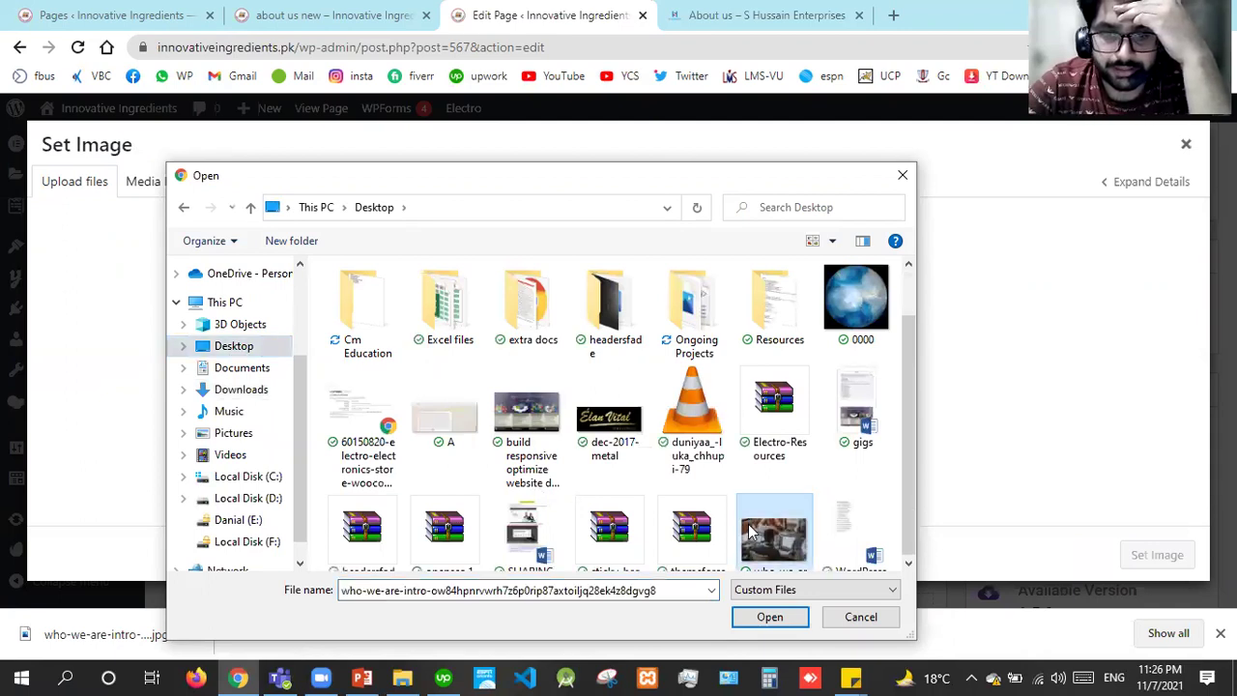
double_click(750, 531)
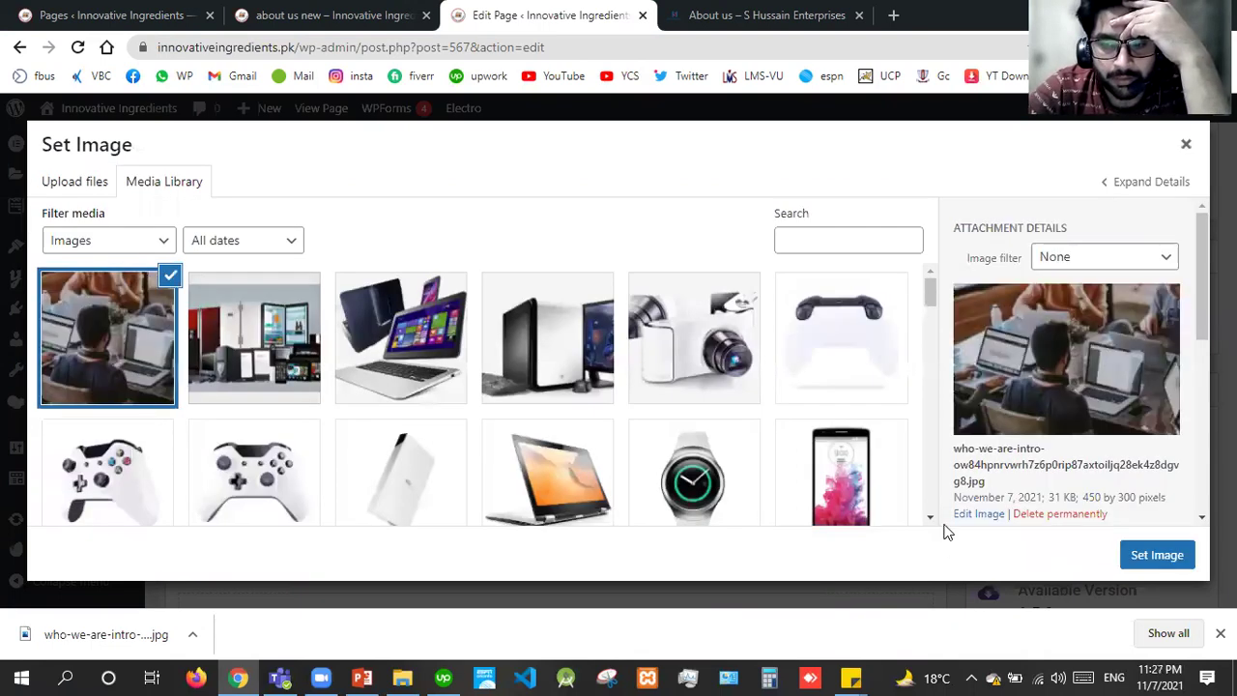
click(1189, 555)
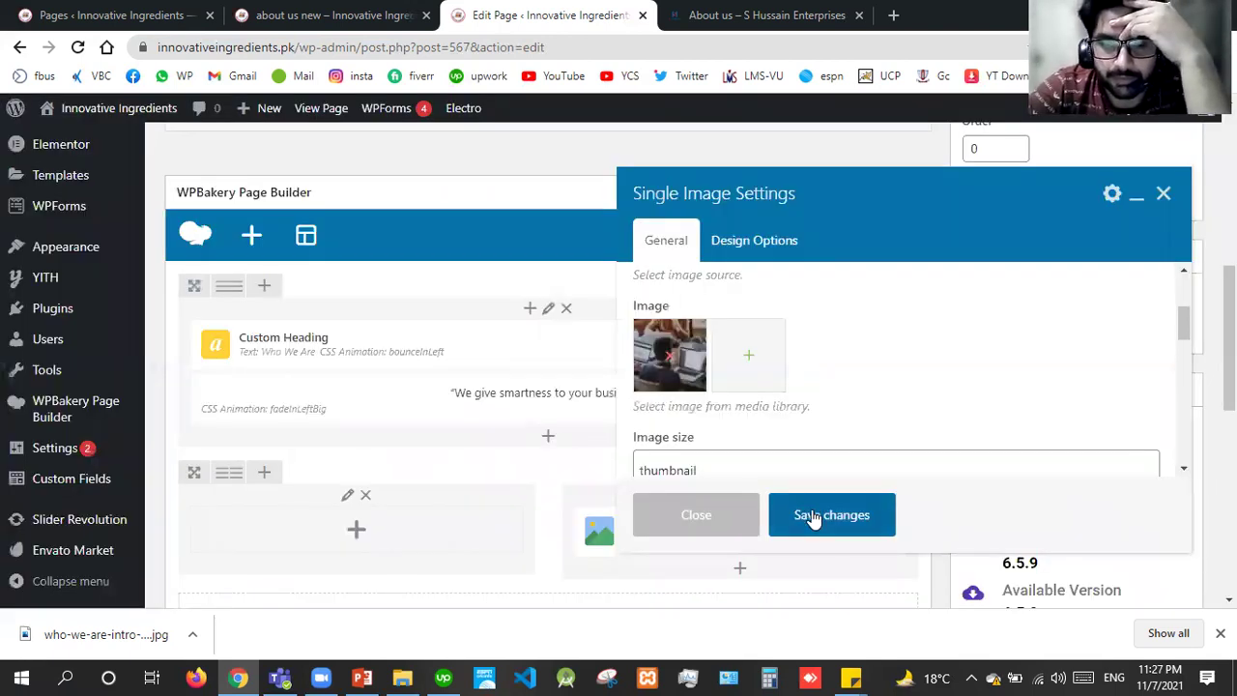
click(815, 518)
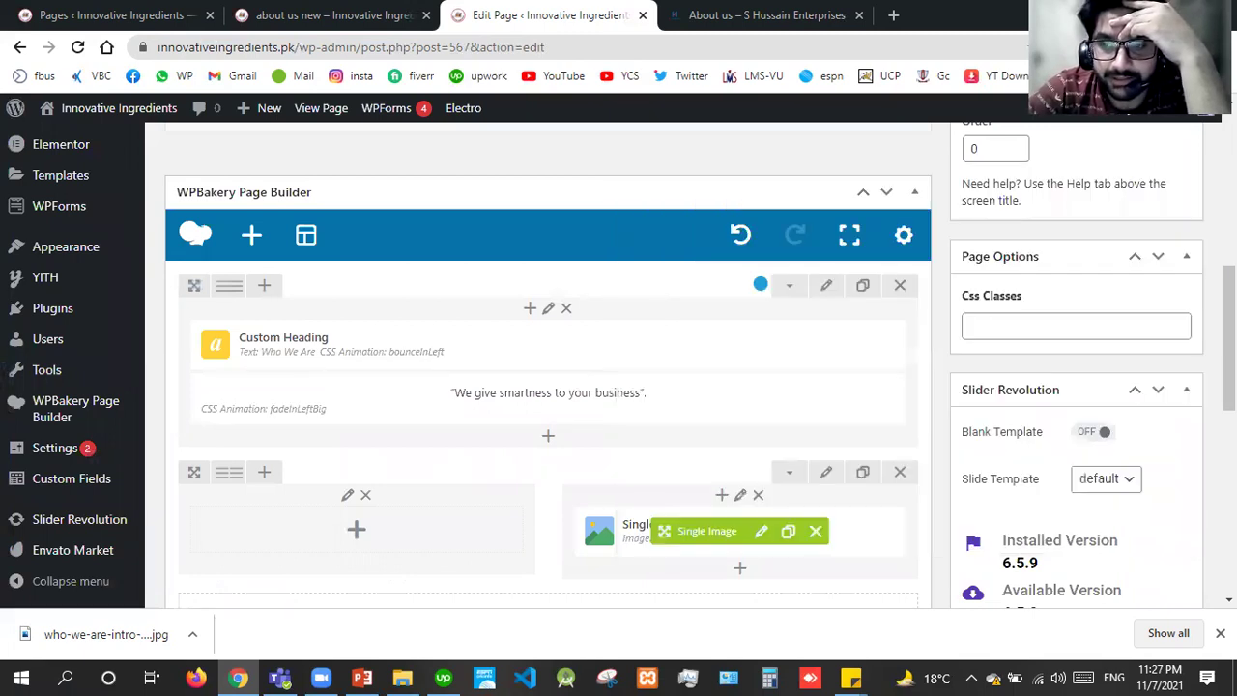
Step: Switch to the S Hussain About us page and review its vision, mission, team and contact sections
scroll(549, 387, down, 3)
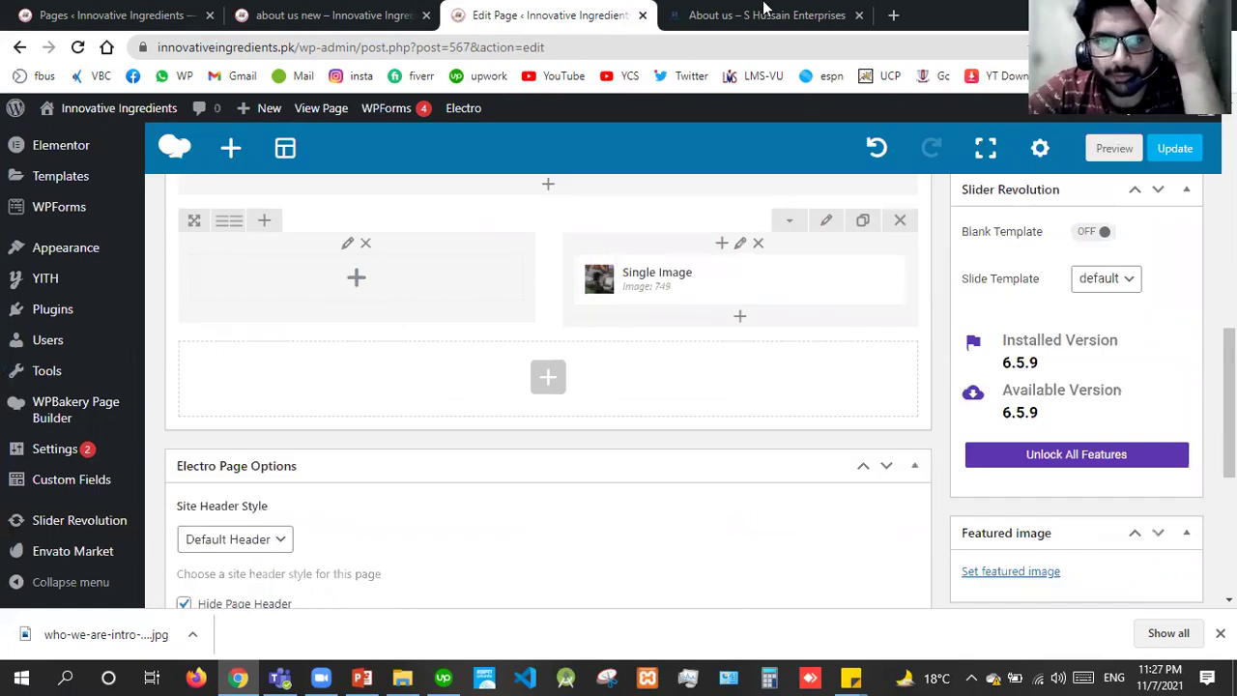
click(764, 15)
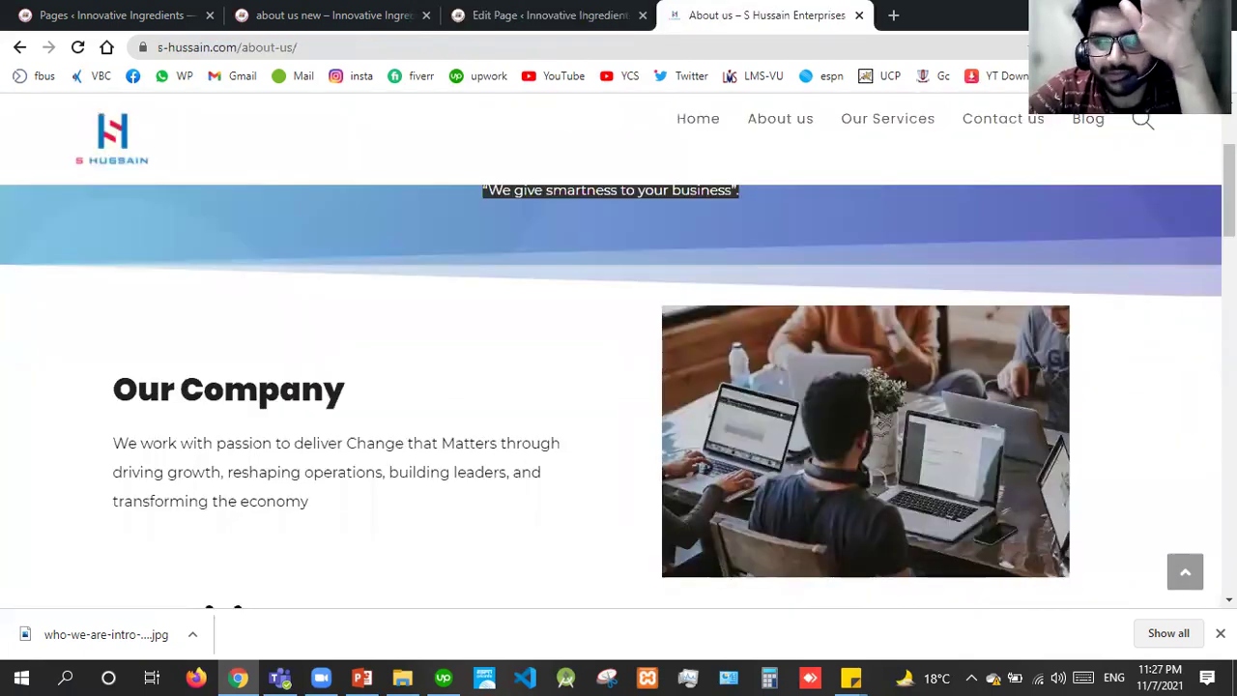
scroll(619, 386, down, 5)
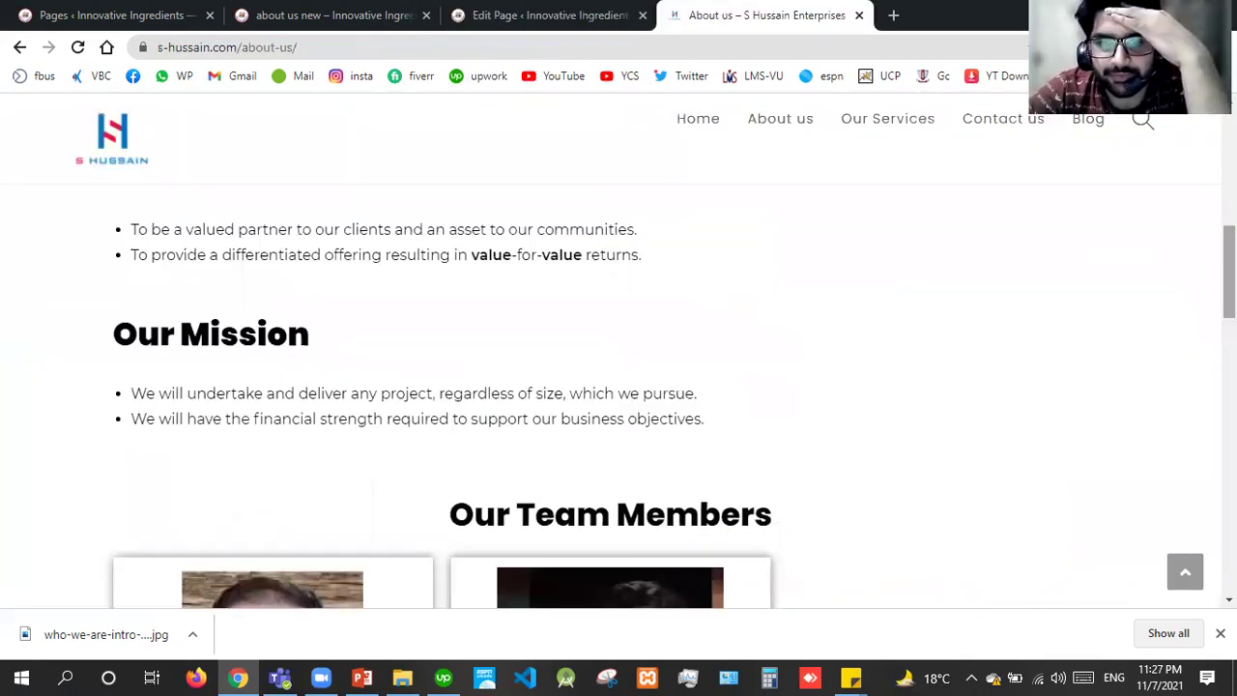
scroll(404, 348, down, 1)
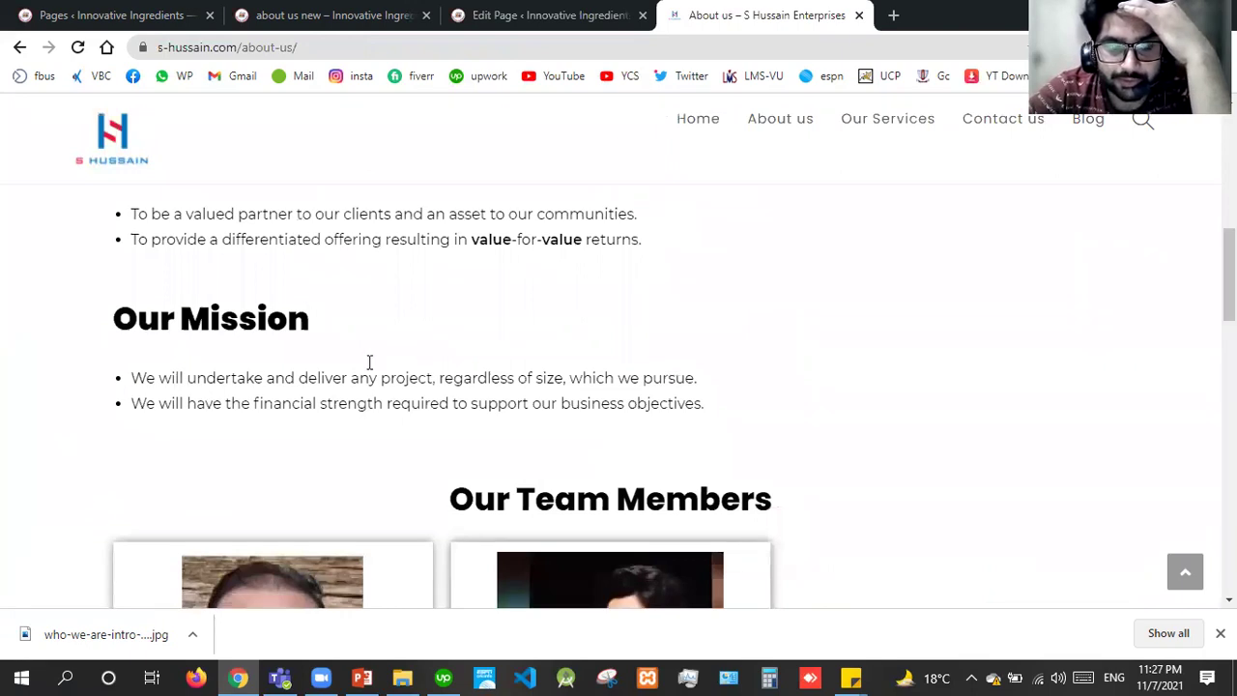
scroll(618, 387, down, 4)
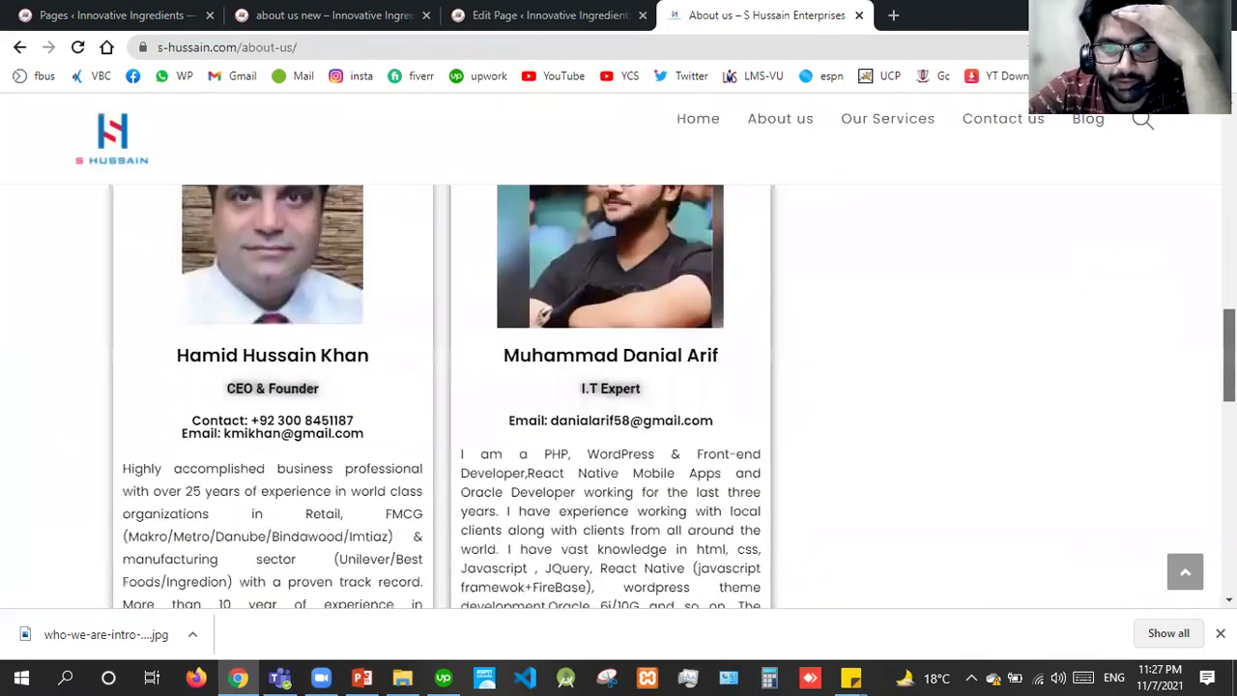
scroll(619, 387, down, 5)
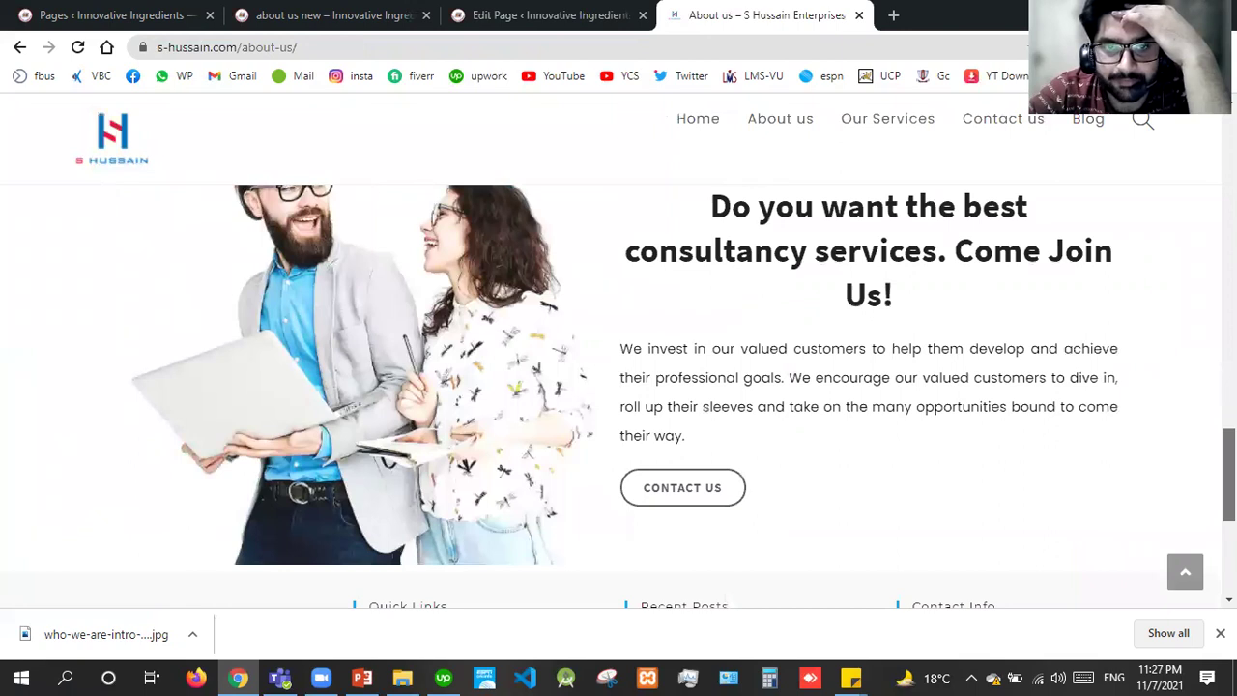
key(Home)
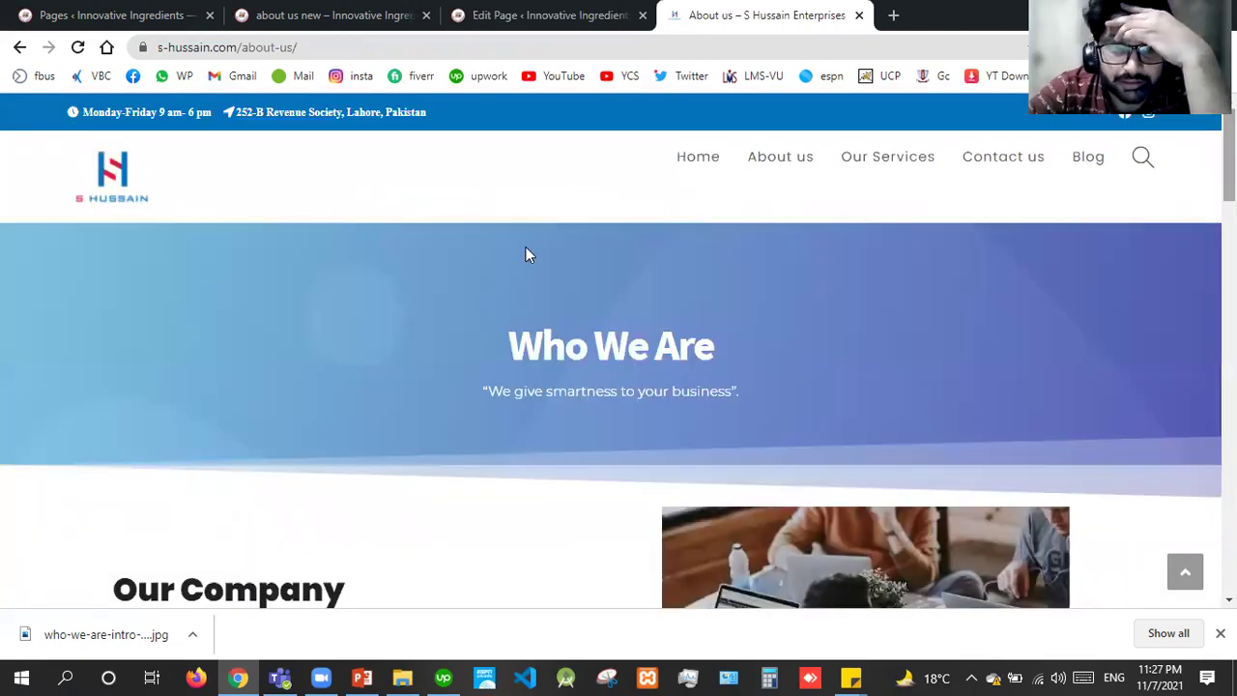
Step: Switch back to the about us new page editor, duplicate the Who We Are heading and move the copy into the two-column row's empty left column
key(ctrl+shift+Tab)
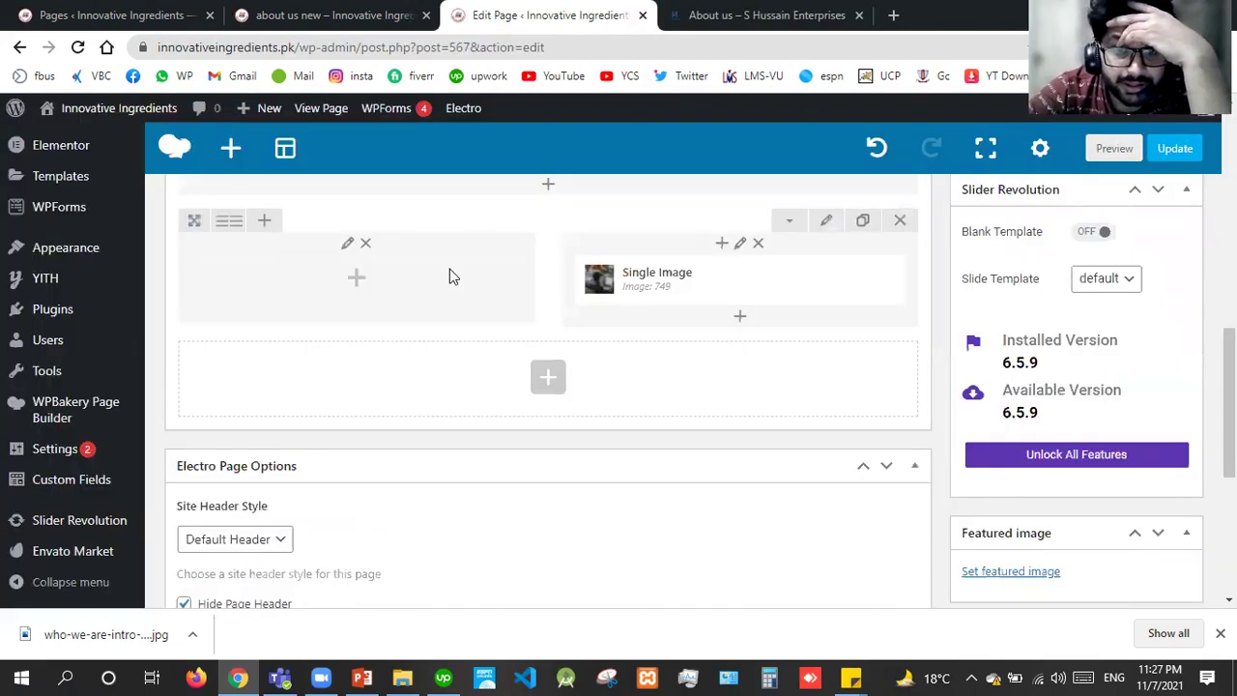
click(450, 269)
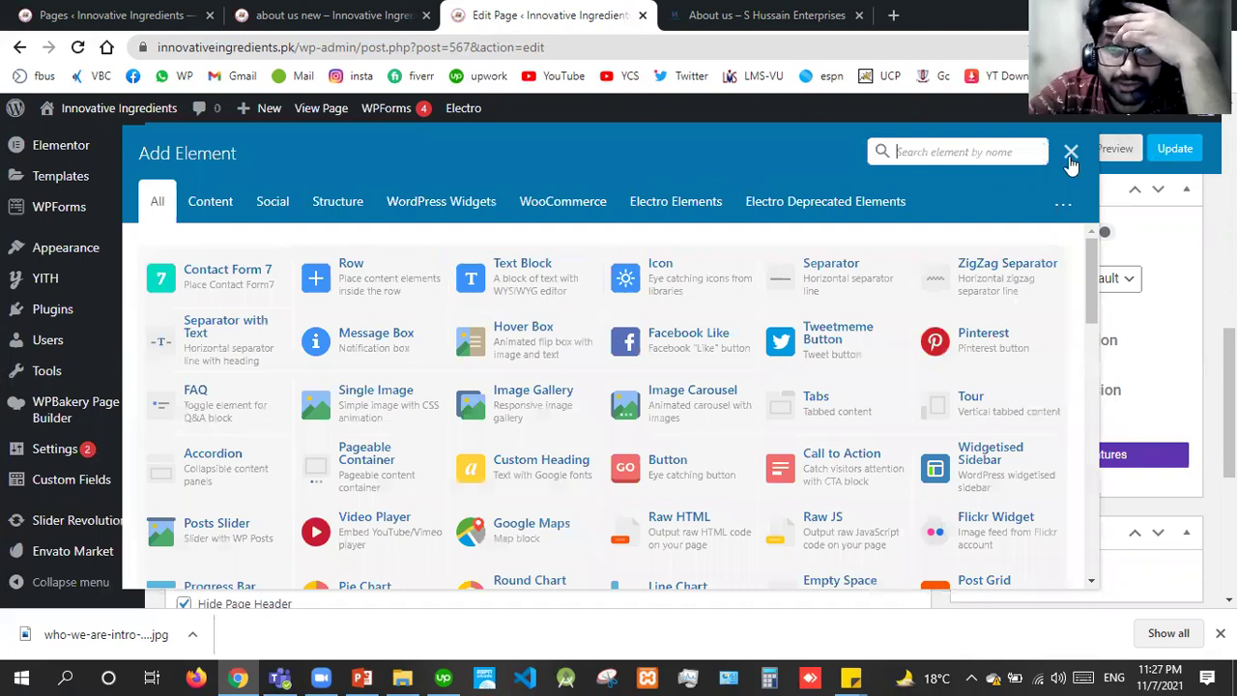
key(Escape)
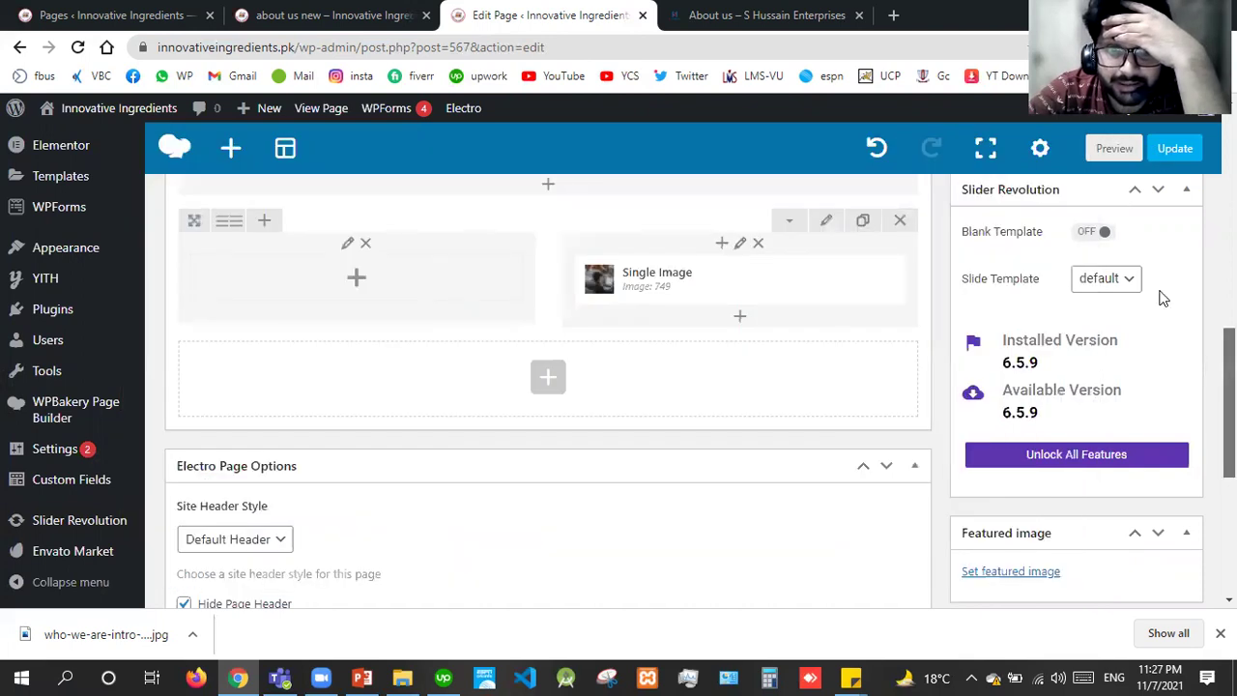
scroll(381, 397, up, 3)
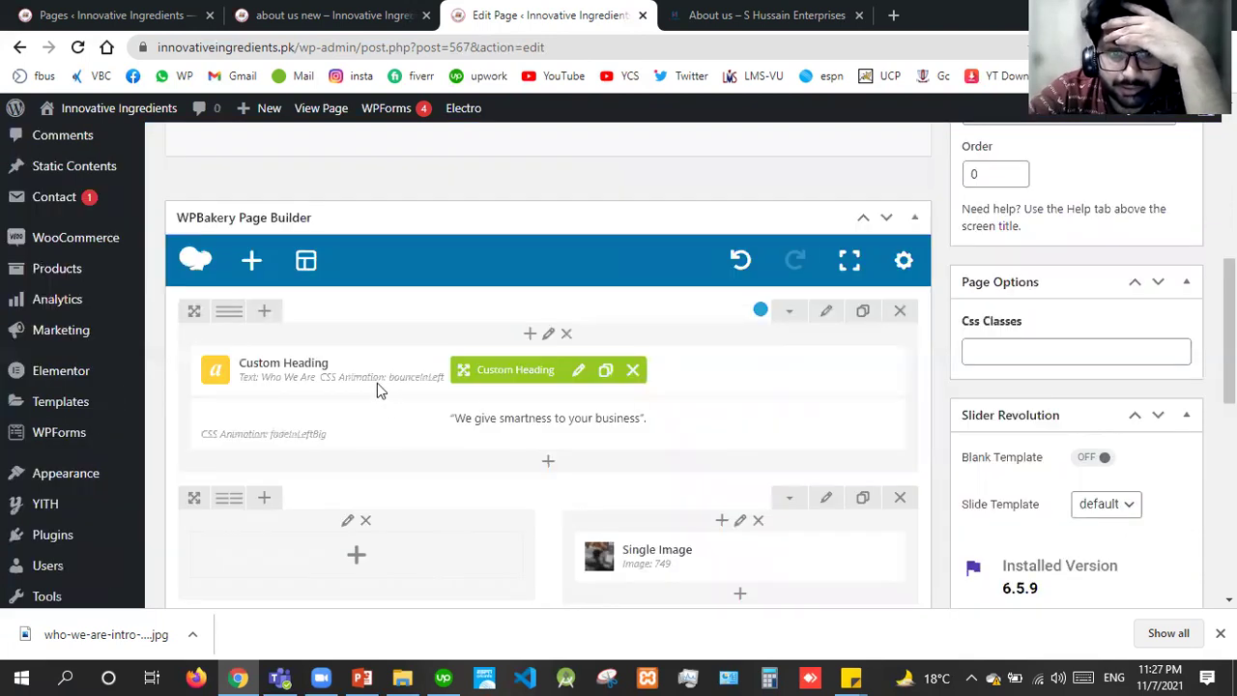
right_click(309, 368)
click(603, 384)
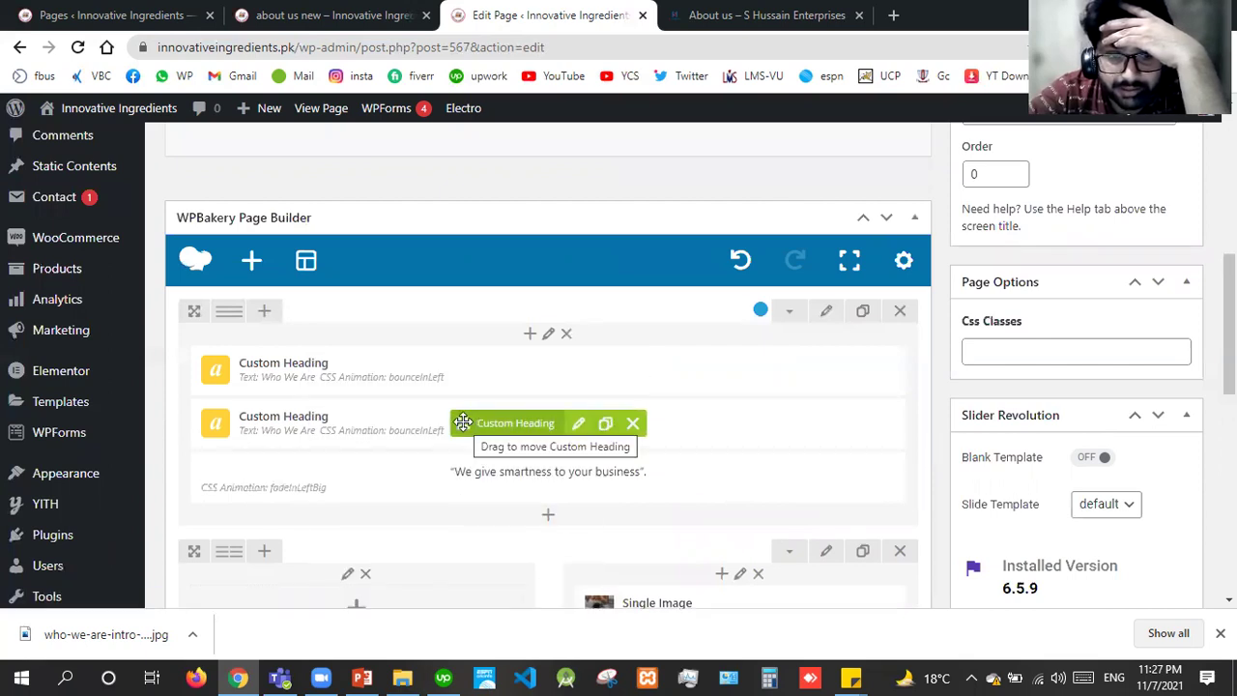
drag(352, 601, 343, 333)
scroll(342, 333, down, 3)
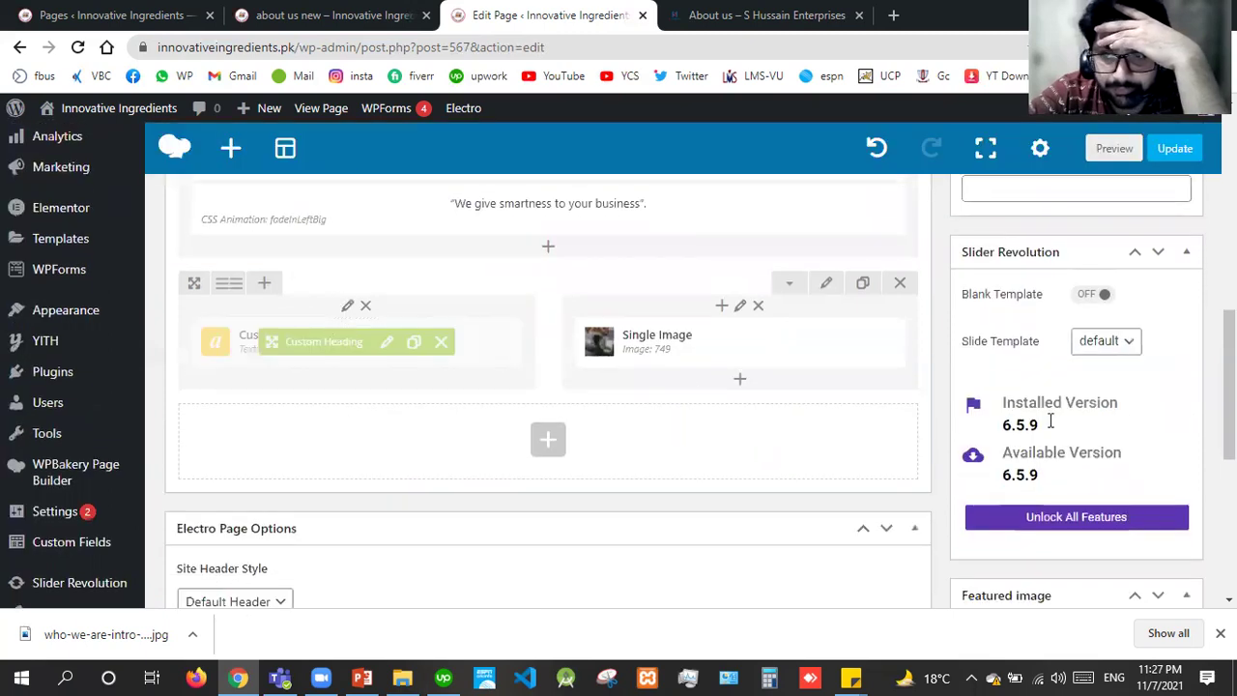
Step: Duplicate the "We give smartness to your business" text block and move the copy below the heading in the two-column row's left column
scroll(378, 481, up, 3)
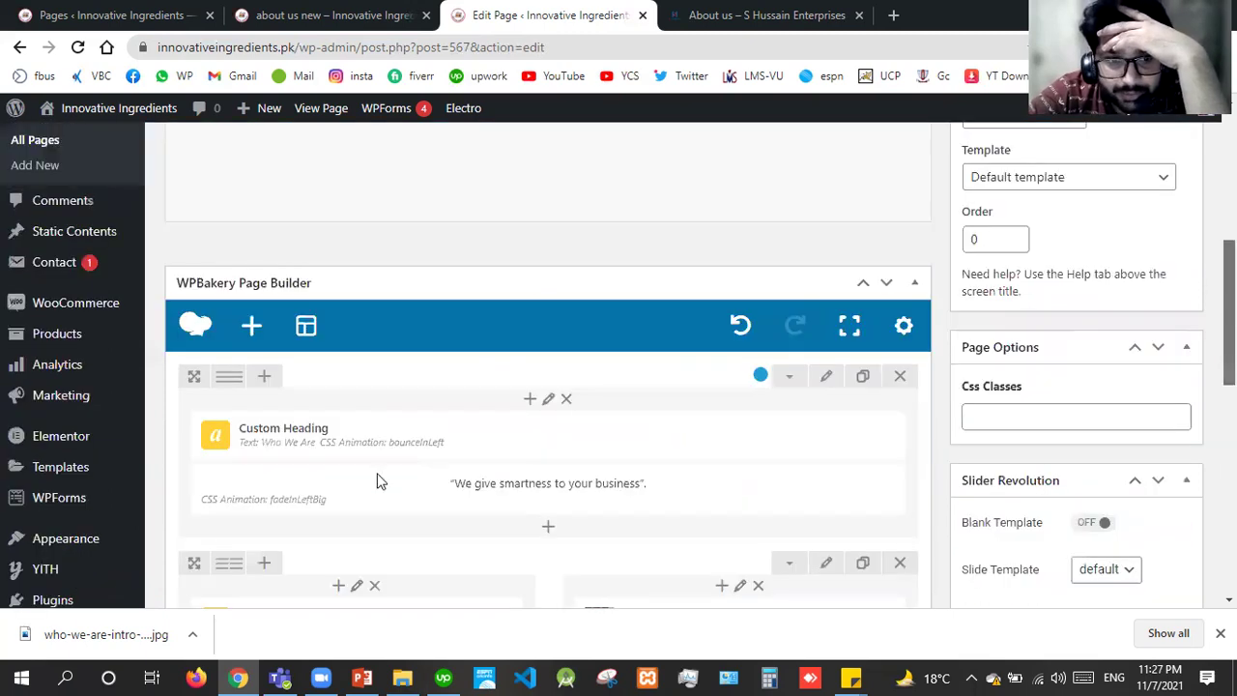
click(592, 489)
mouse_move(473, 545)
mouse_down()
mouse_move(467, 621)
mouse_move(358, 551)
mouse_move(317, 331)
mouse_move(329, 363)
mouse_move(234, 311)
mouse_move(408, 303)
mouse_move(381, 318)
mouse_up()
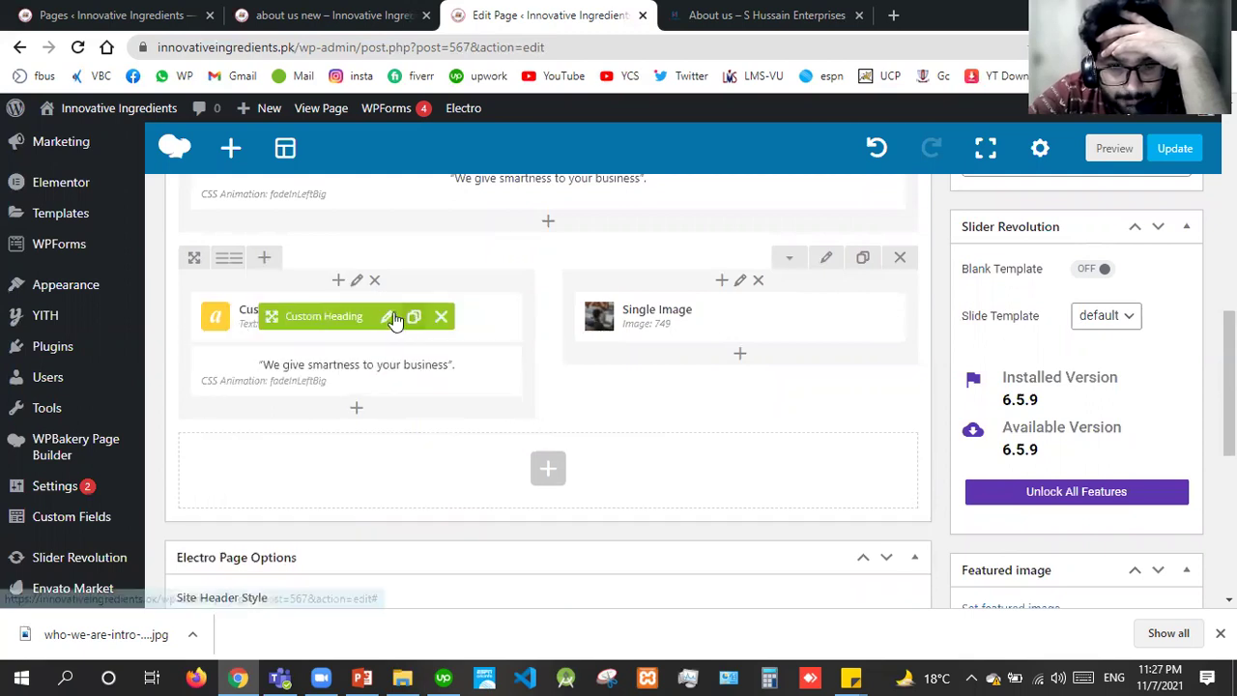
Step: Replace the copied heading's text with "Our Company", copied from the S Hussain About us page, and save the element
click(388, 318)
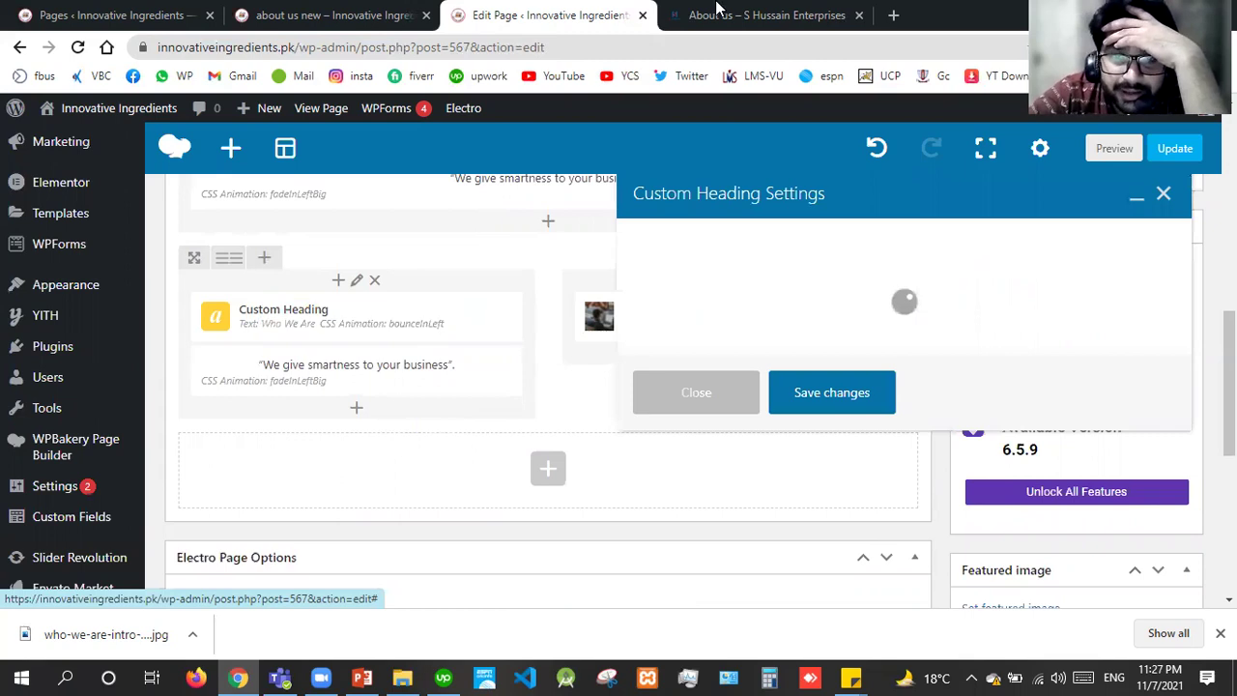
click(754, 15)
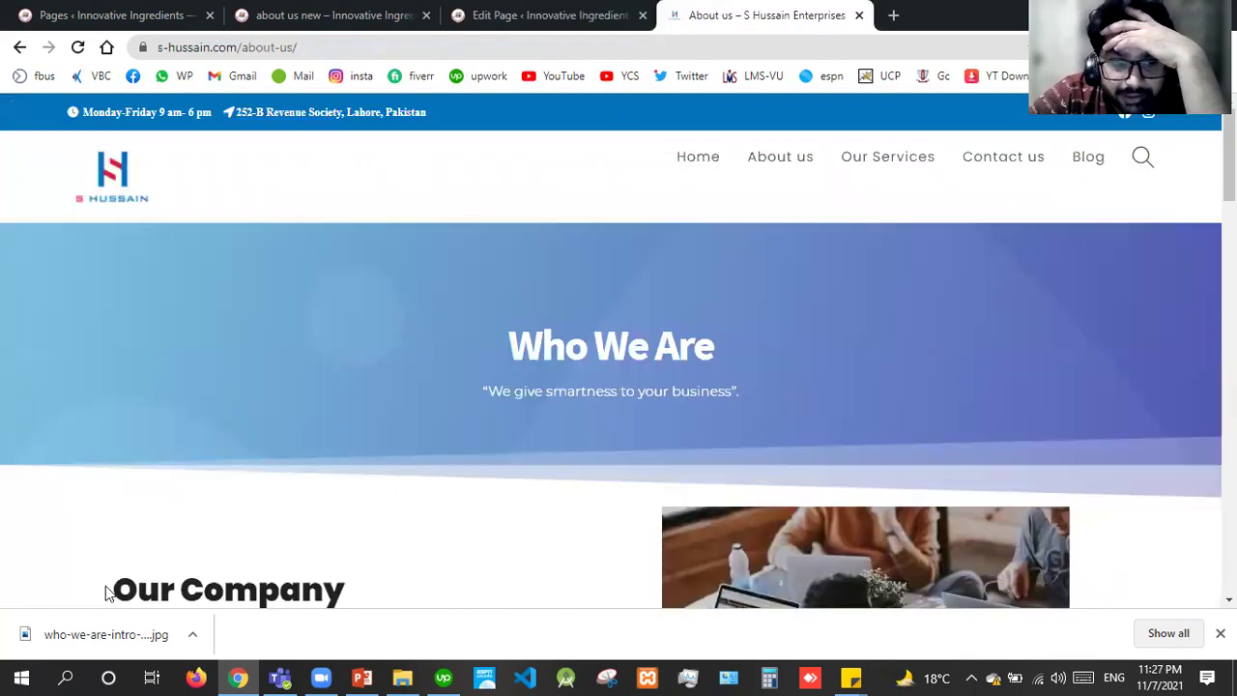
triple_click(348, 580)
key(ctrl+c)
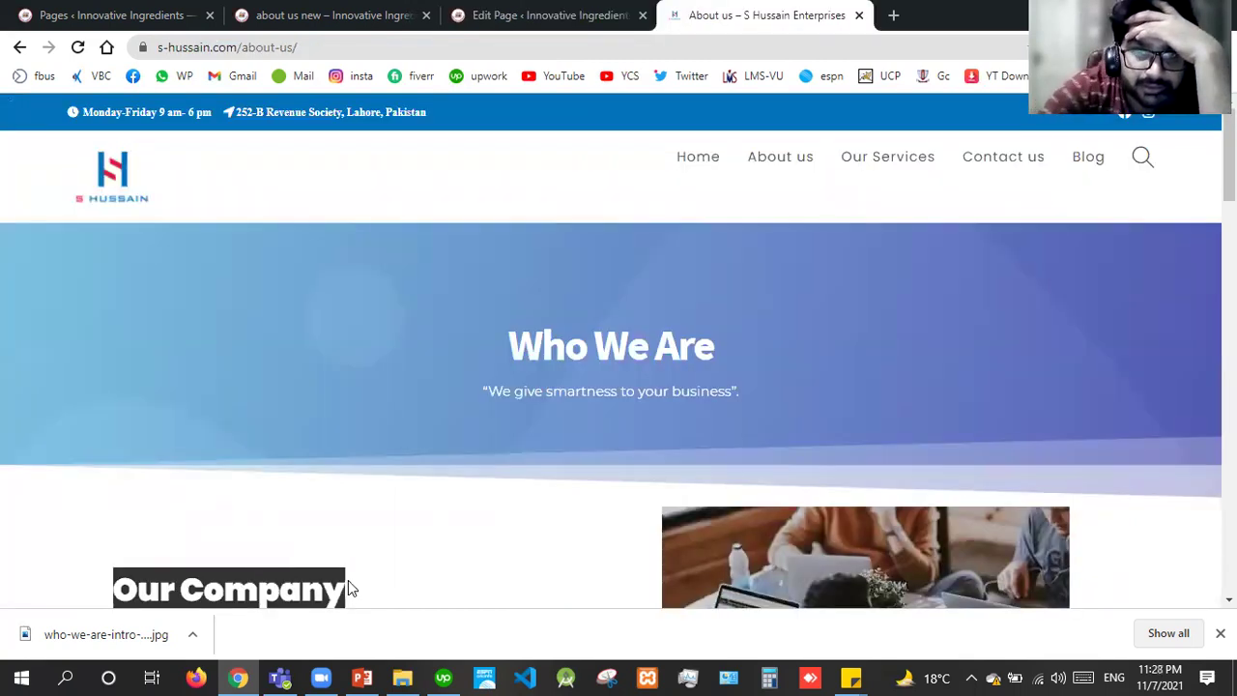
click(547, 13)
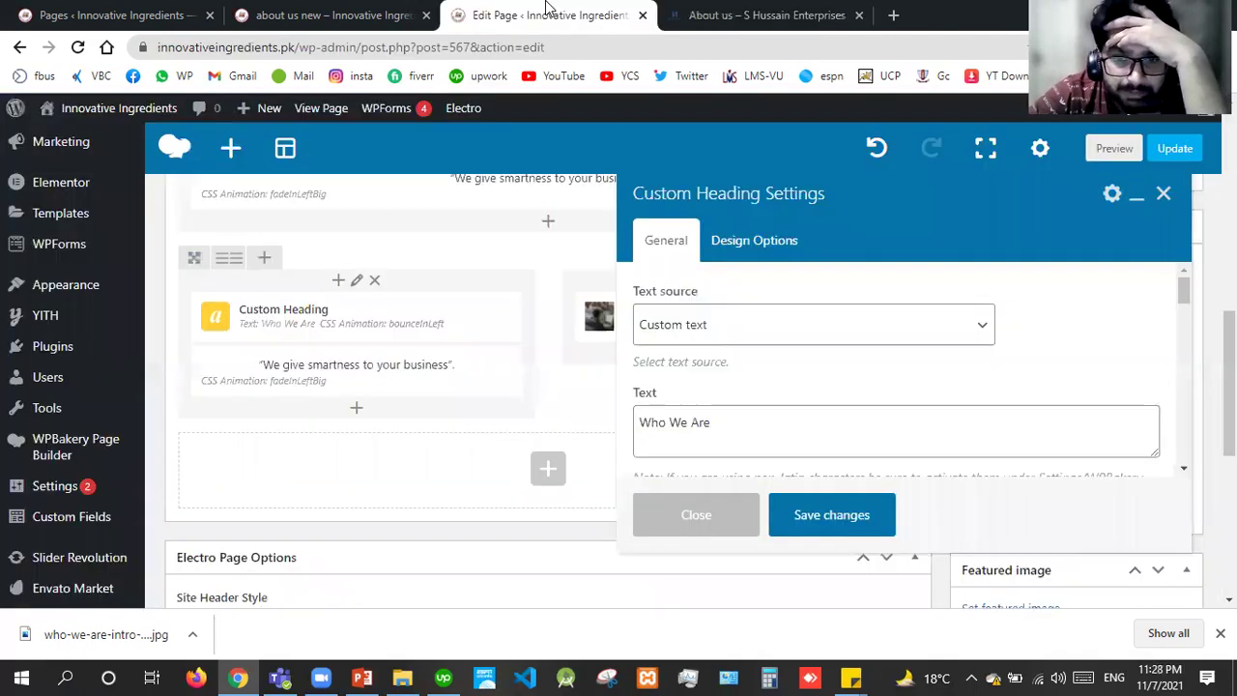
click(707, 427)
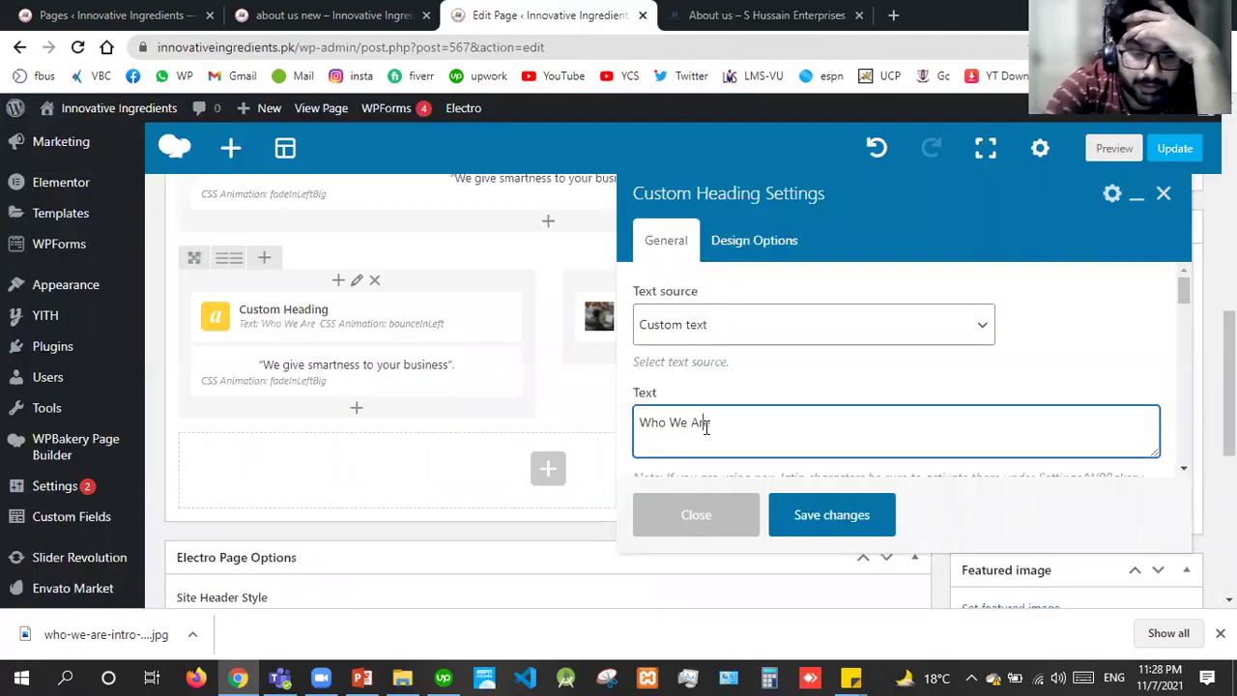
key(ctrl+a)
key(ctrl+v)
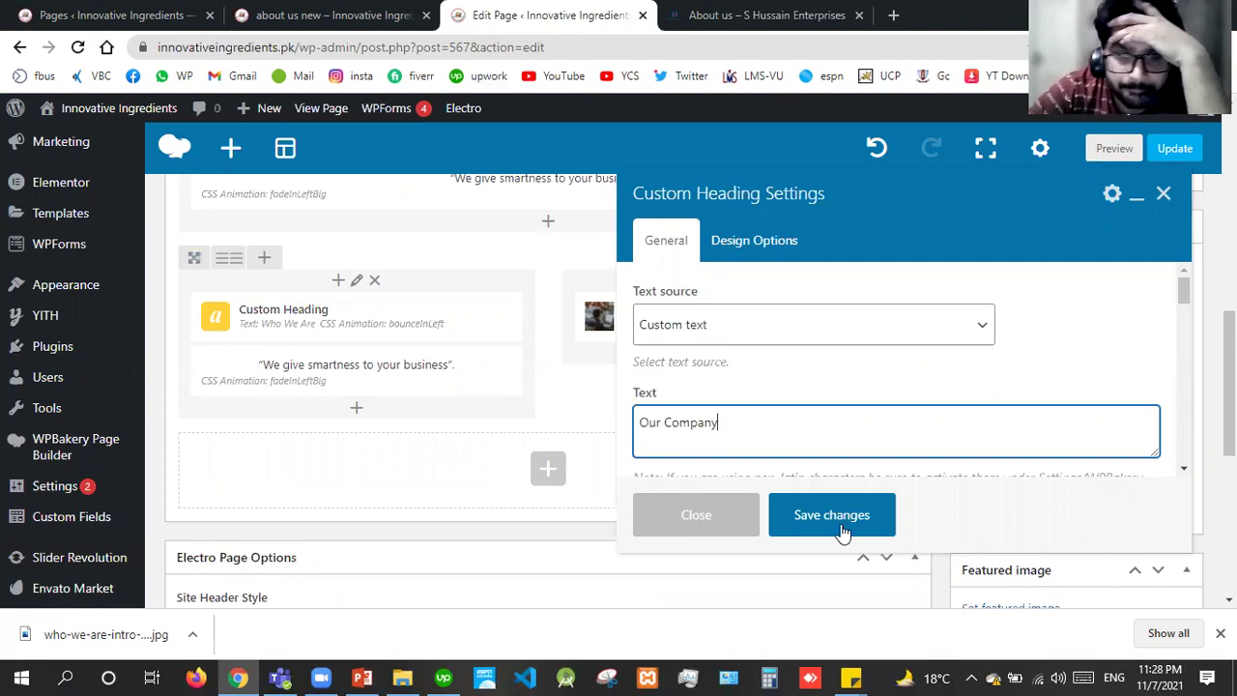
click(847, 527)
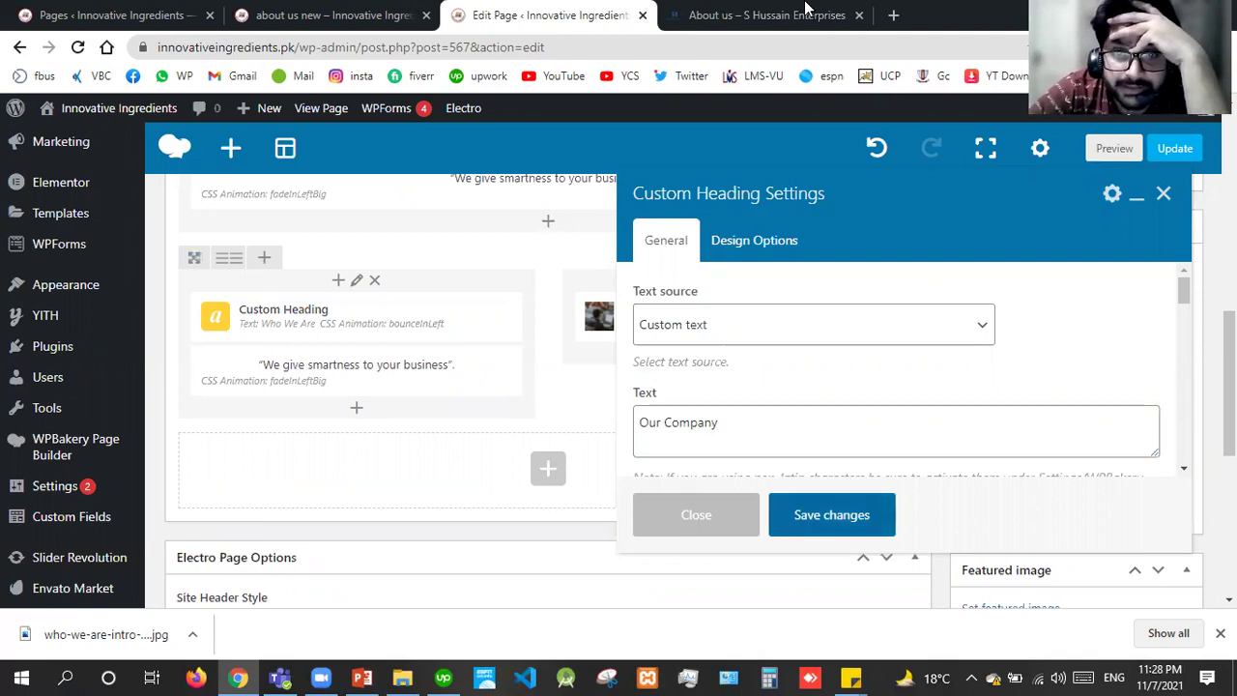
Step: Replace the copied text block's content with the left-aligned Our Company paragraph from the S Hussain page and save the element
click(804, 12)
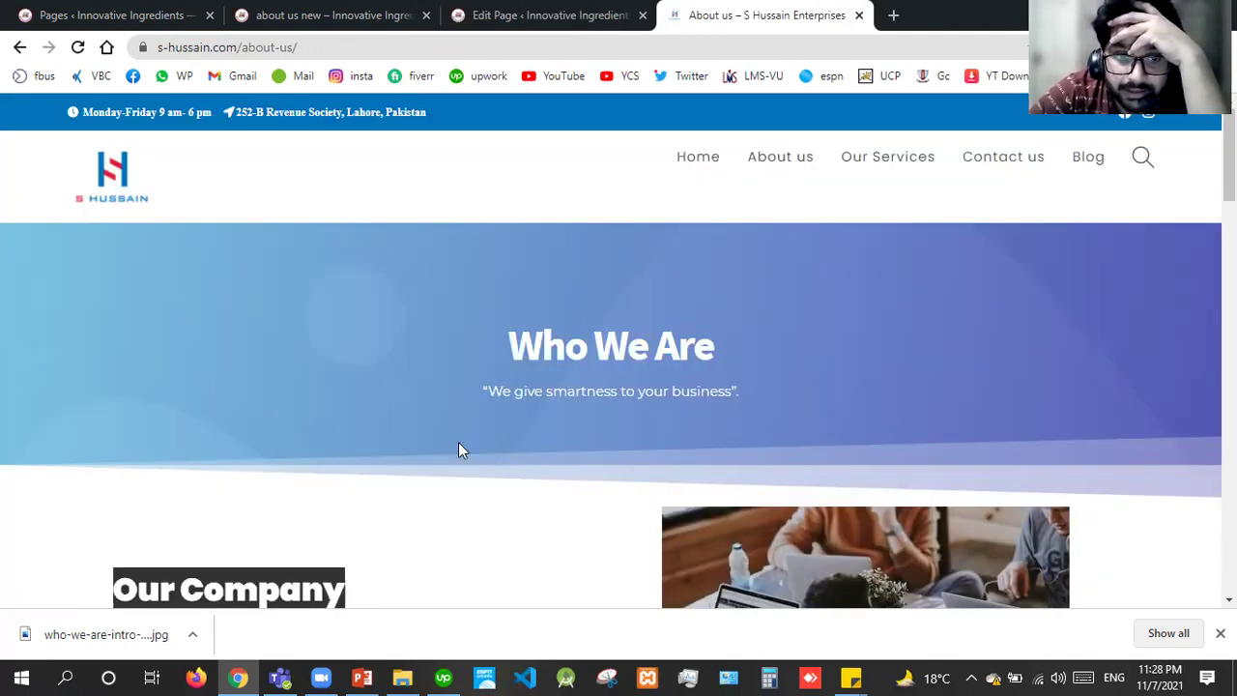
scroll(788, 319, down, 5)
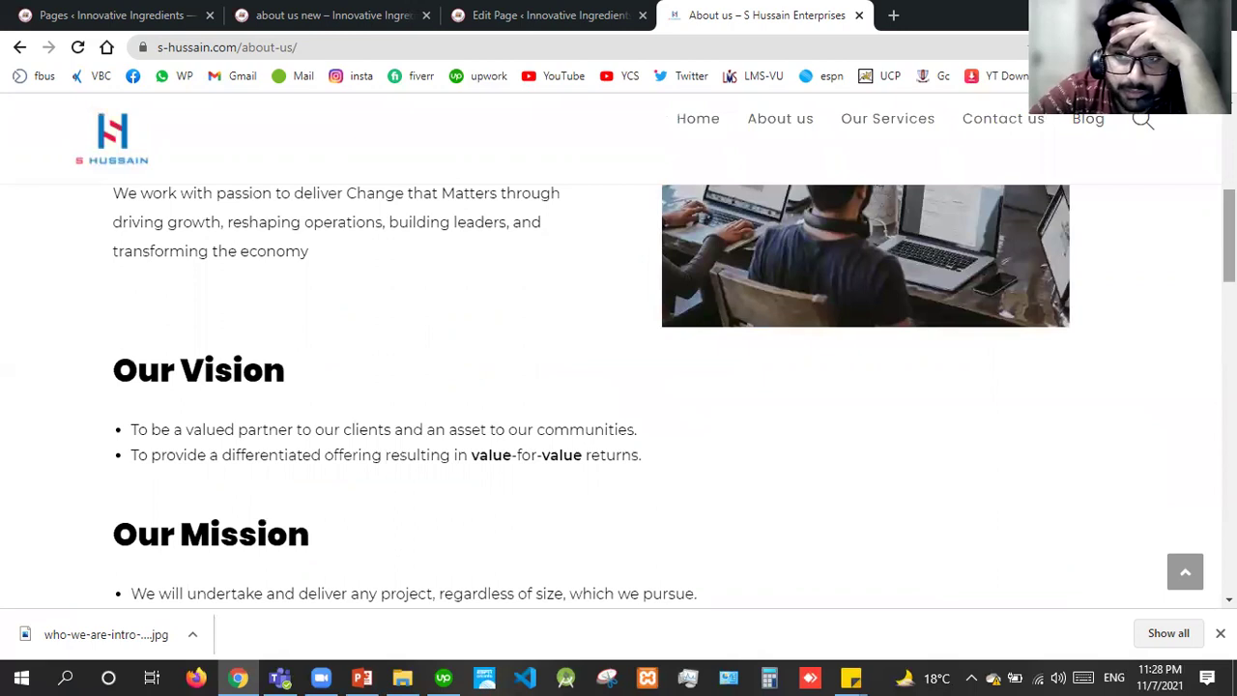
scroll(957, 253, up, 1)
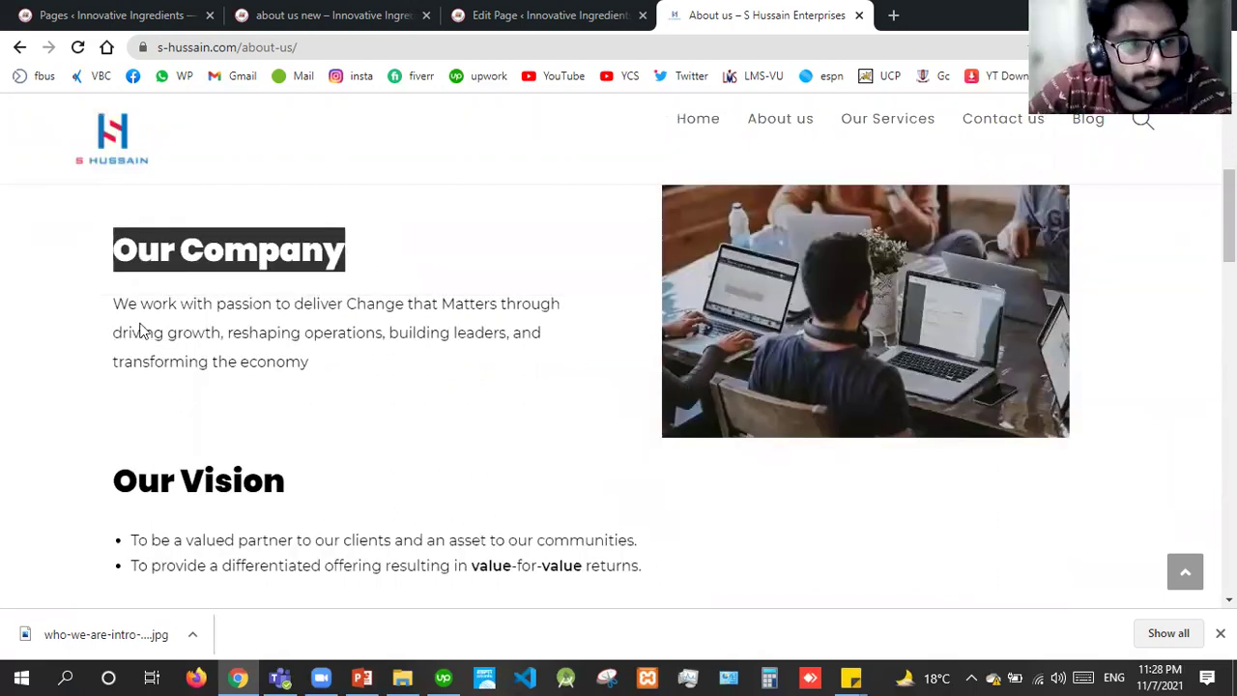
drag(115, 307, 329, 369)
key(ctrl+c)
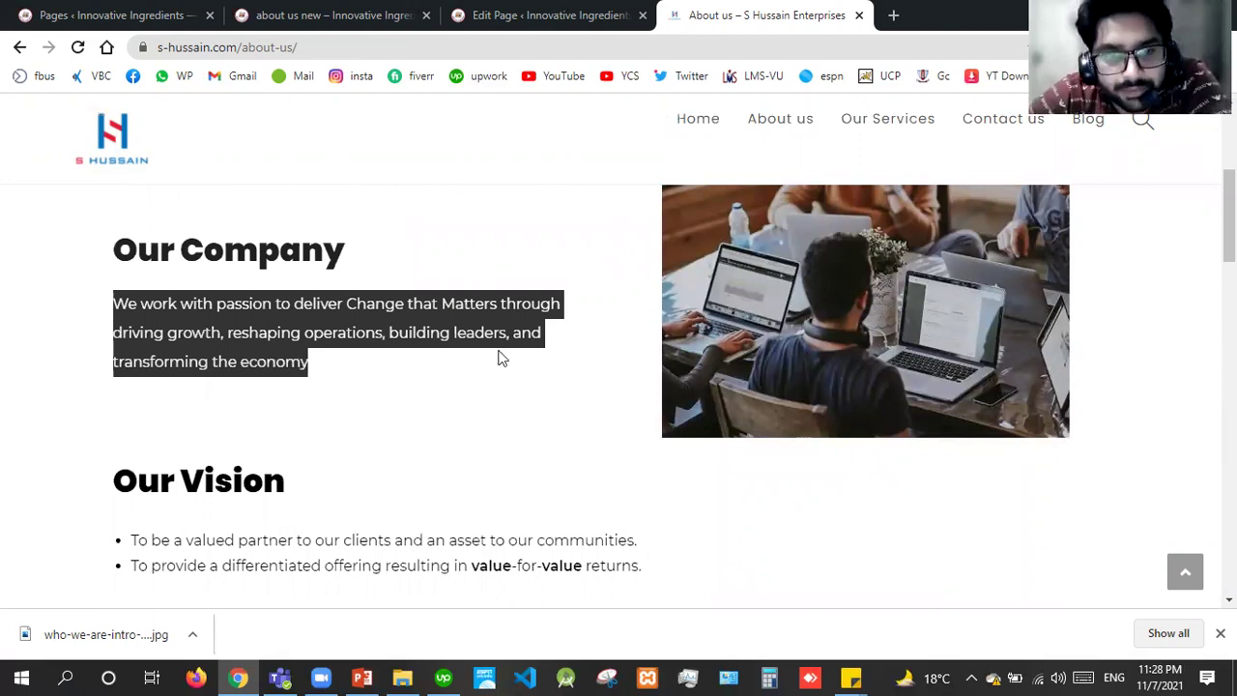
key(ctrl+shift+Tab)
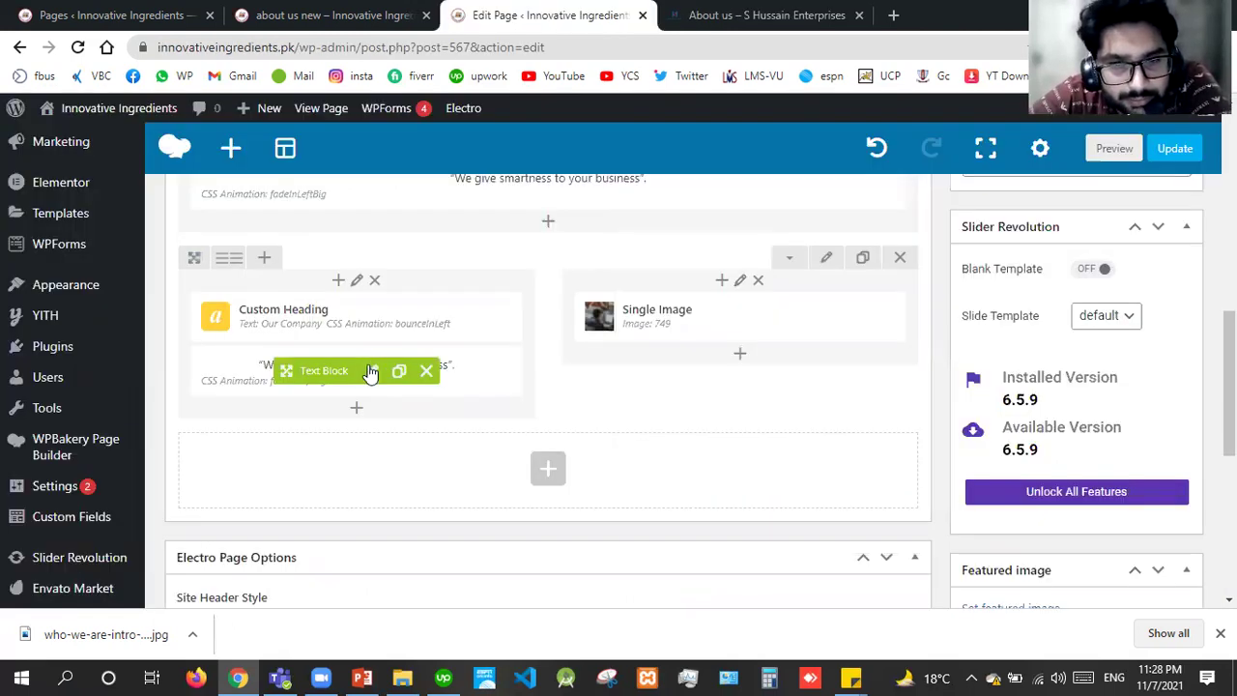
click(371, 373)
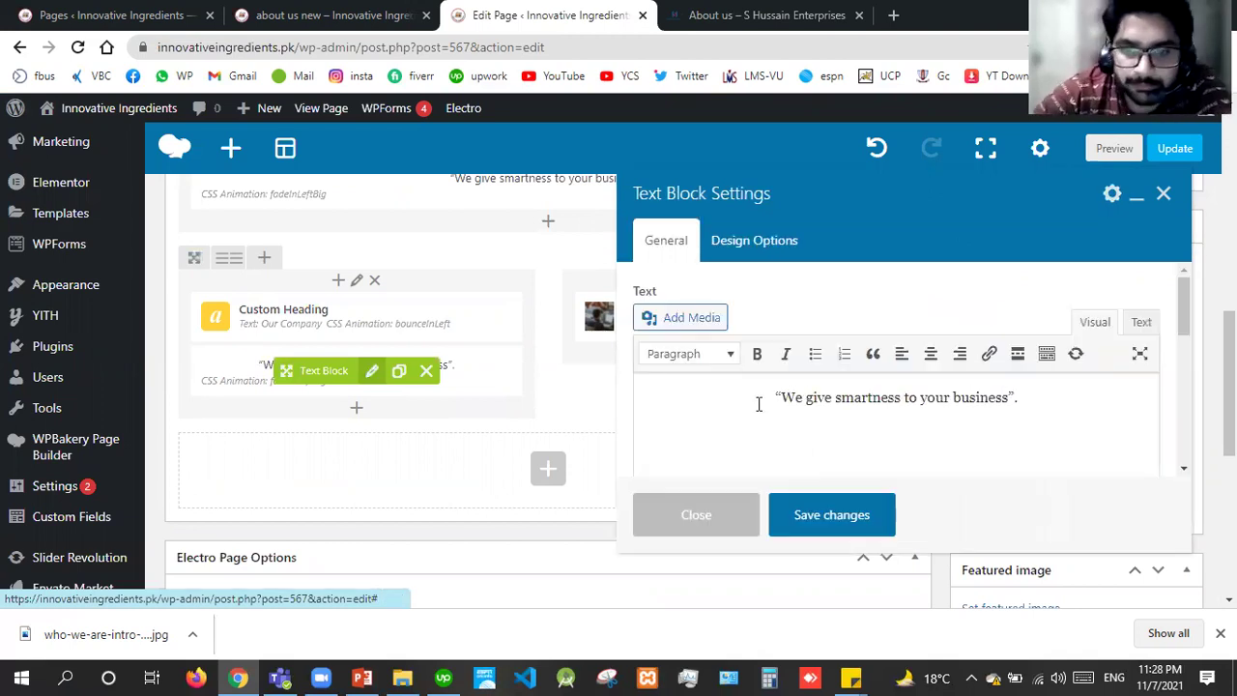
click(898, 353)
click(1141, 323)
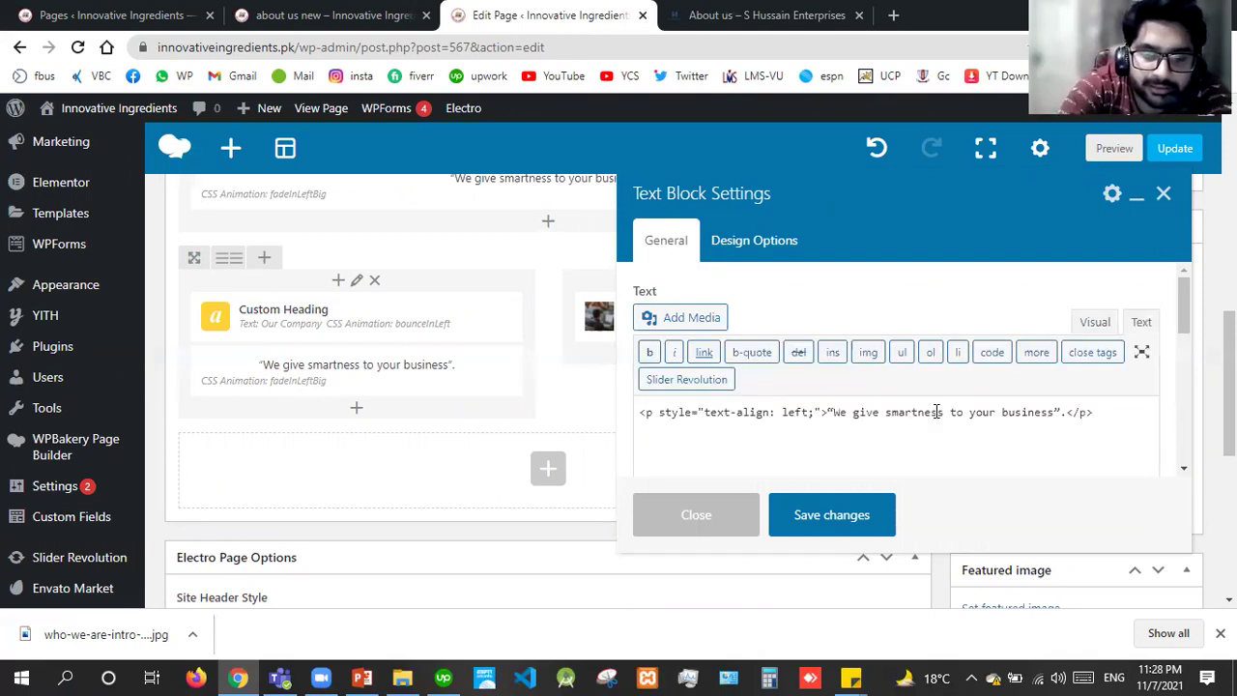
key(ctrl+a)
key(ctrl+v)
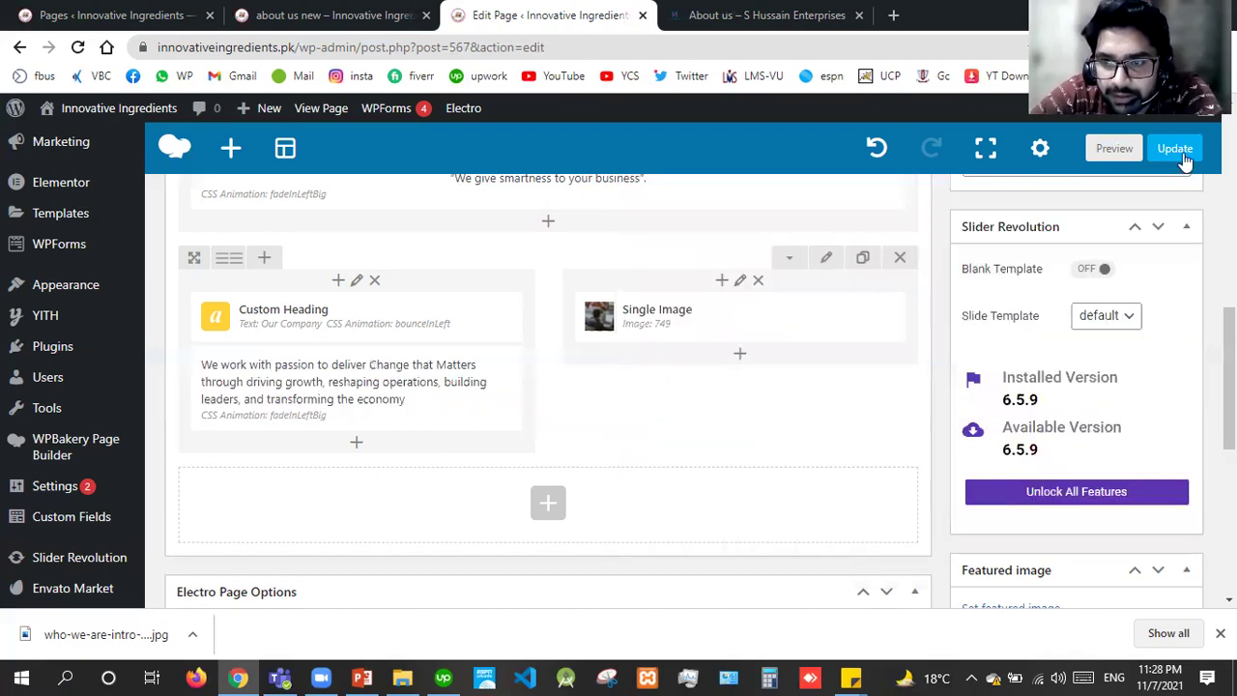
Step: Update the page, check the Our Company row on the live about us new page and return to the editor
click(1176, 147)
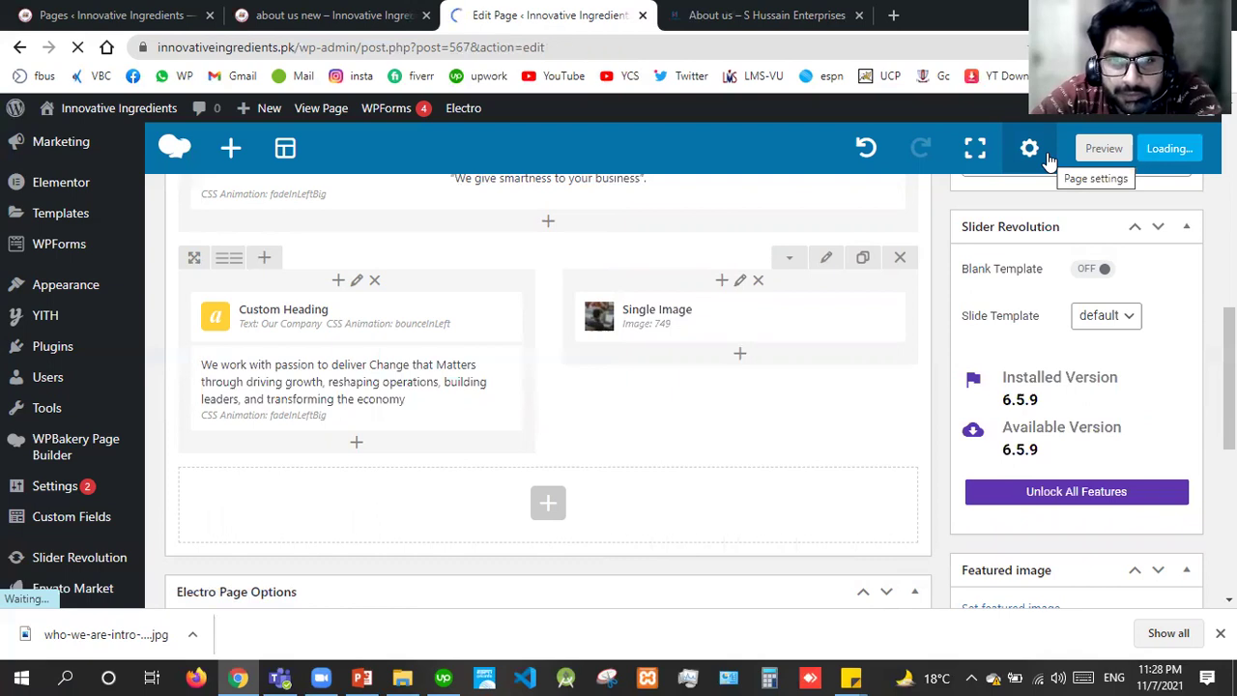
click(410, 10)
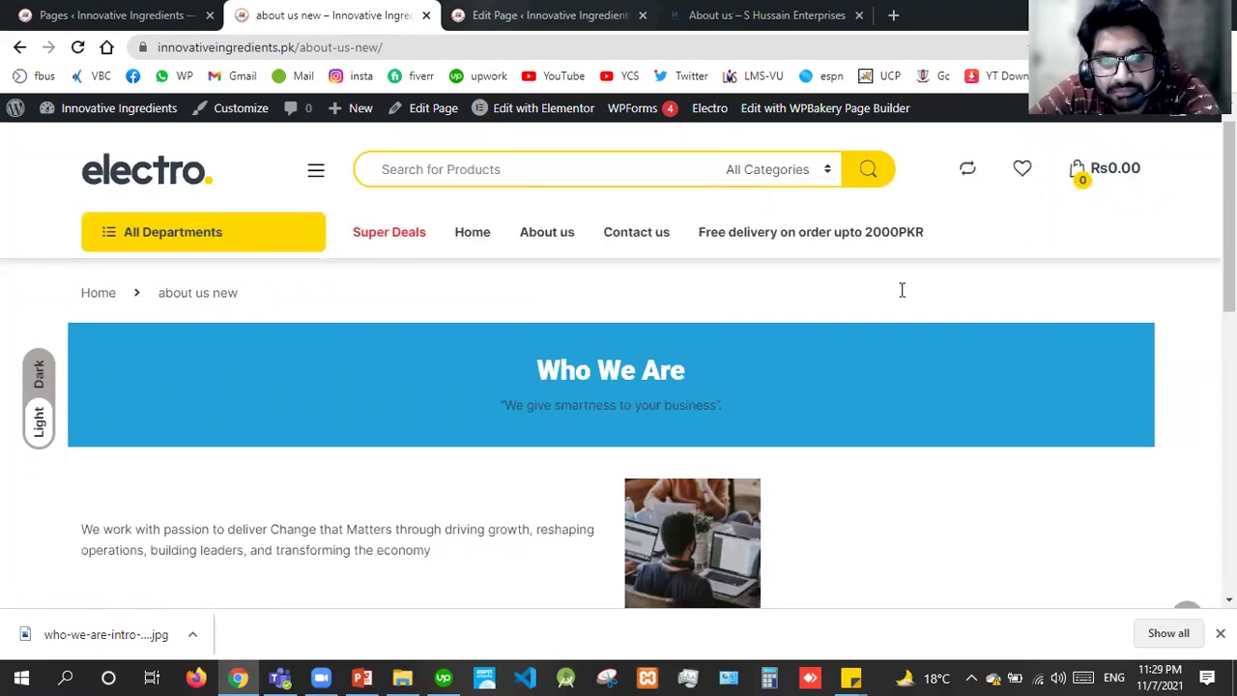
key(ctrl+Tab)
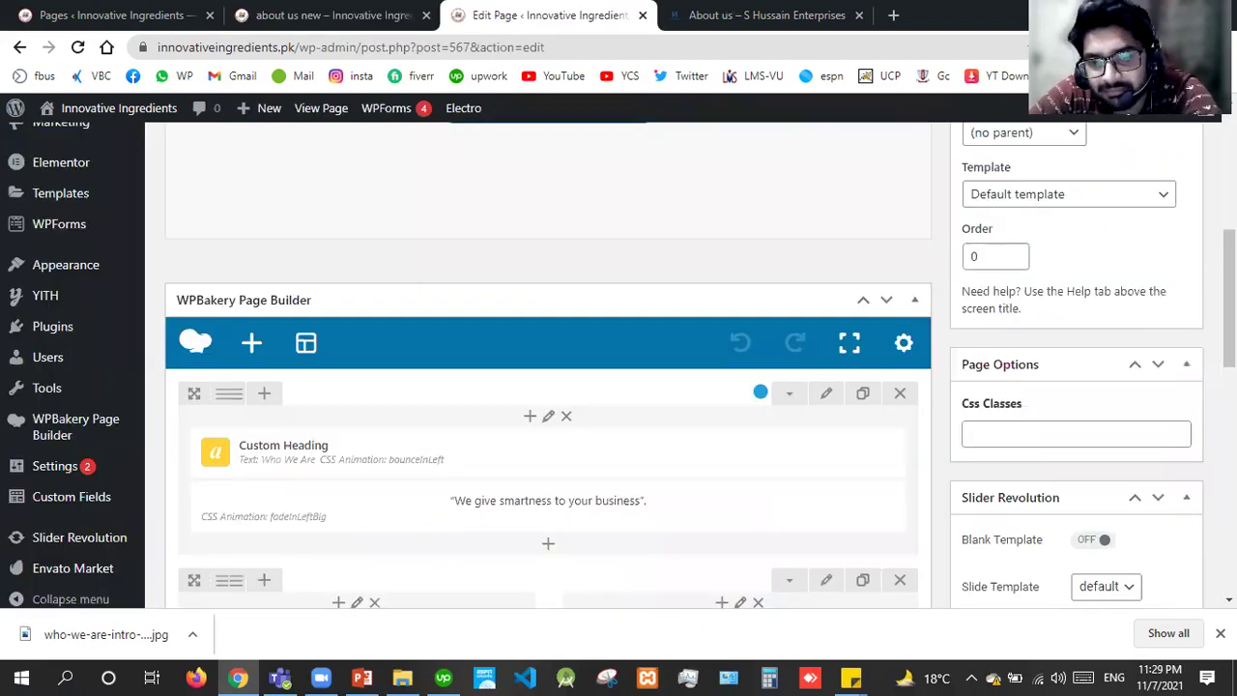
Step: Change the Our Company row's column layout to 2/3 + 1/3
scroll(923, 422, down, 3)
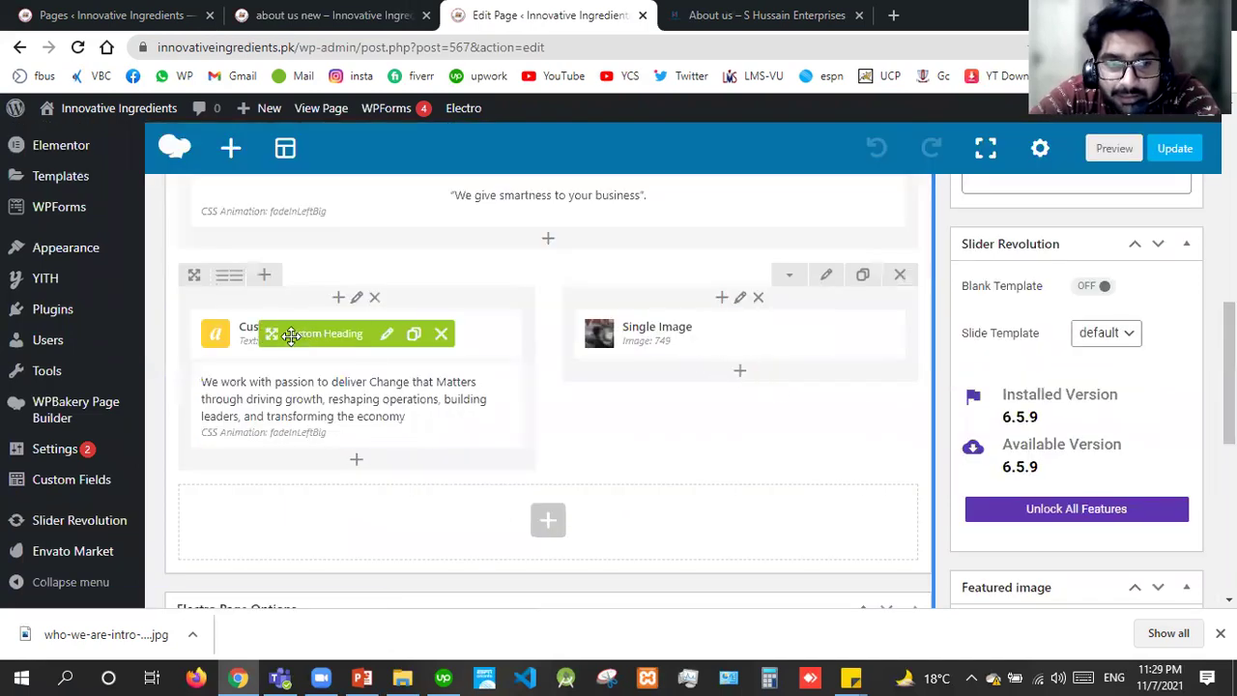
drag(229, 276, 307, 286)
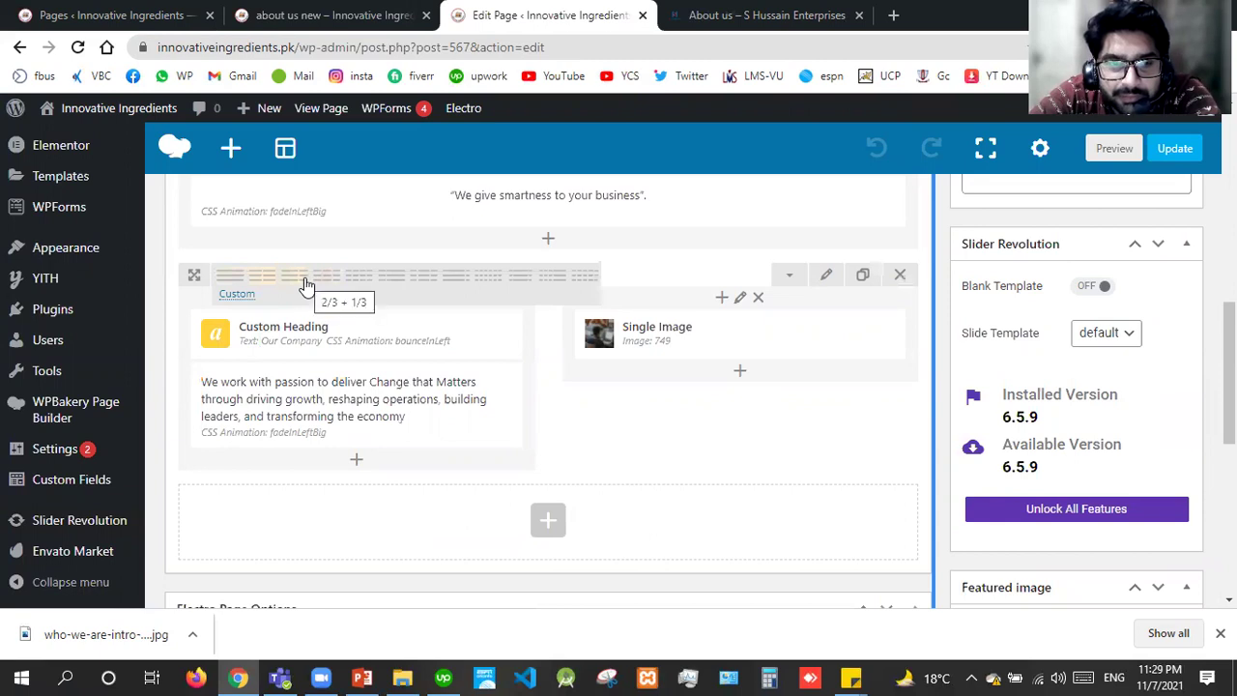
click(306, 286)
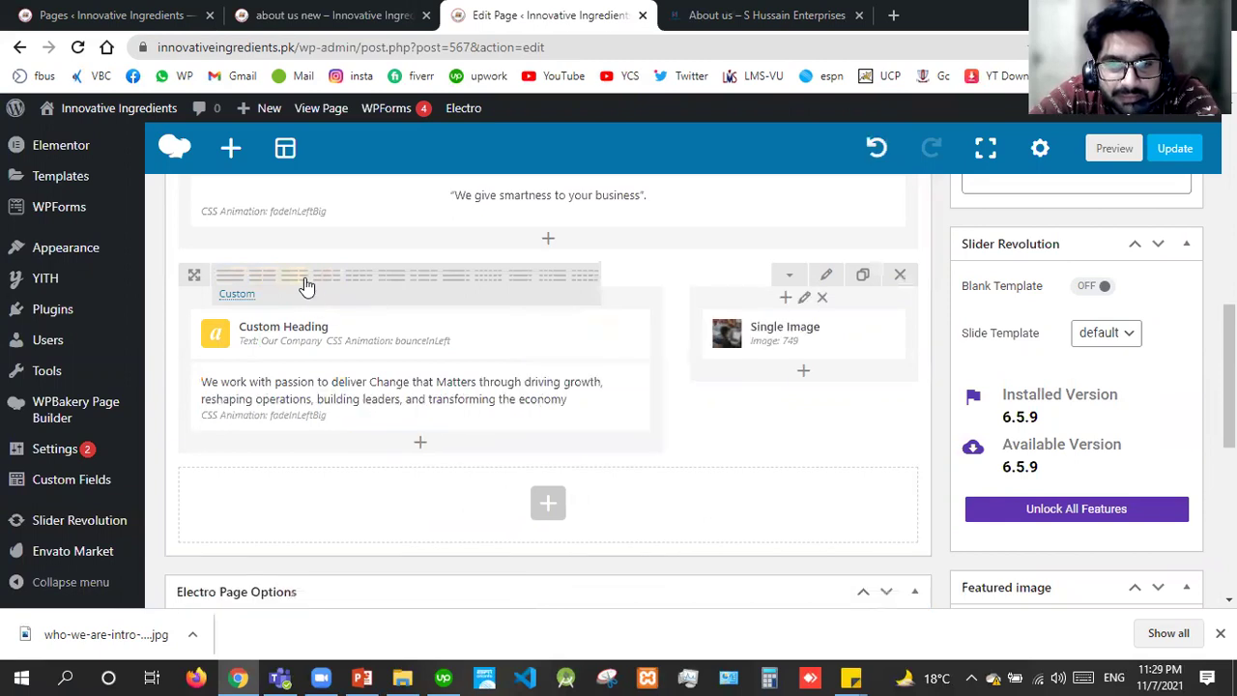
Step: Set the image size of the Our Company row's photo to full in its Single Image settings
mouse_move(795, 334)
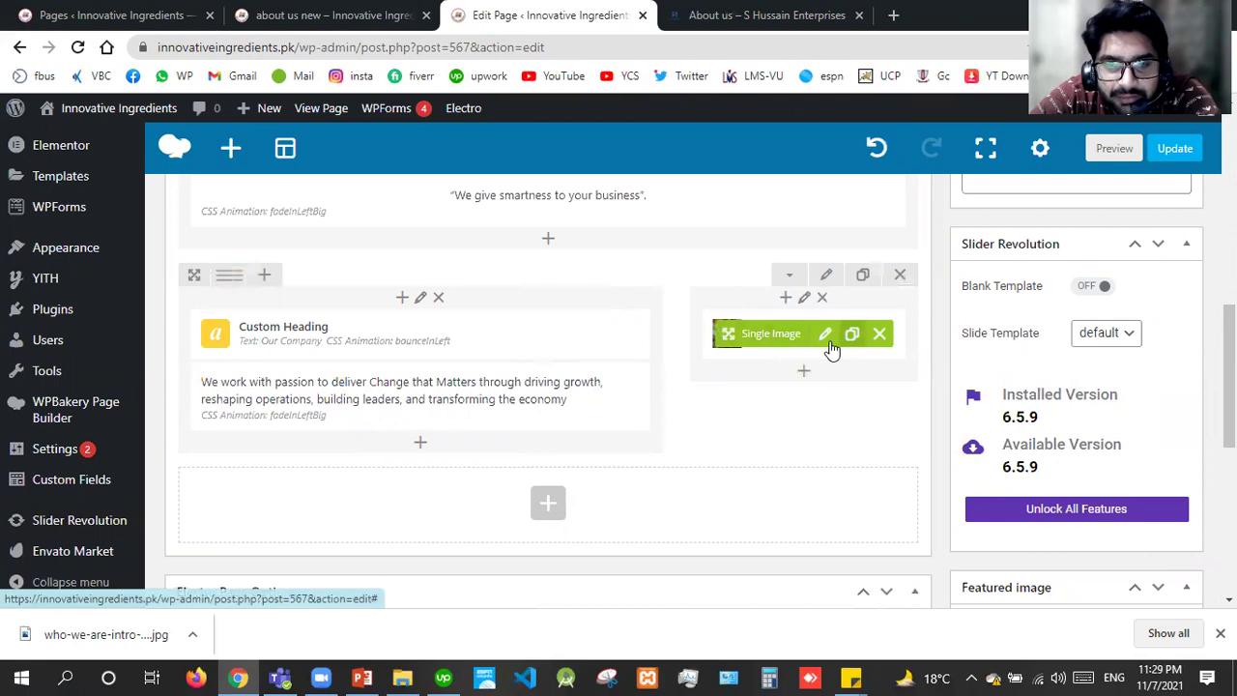
click(827, 338)
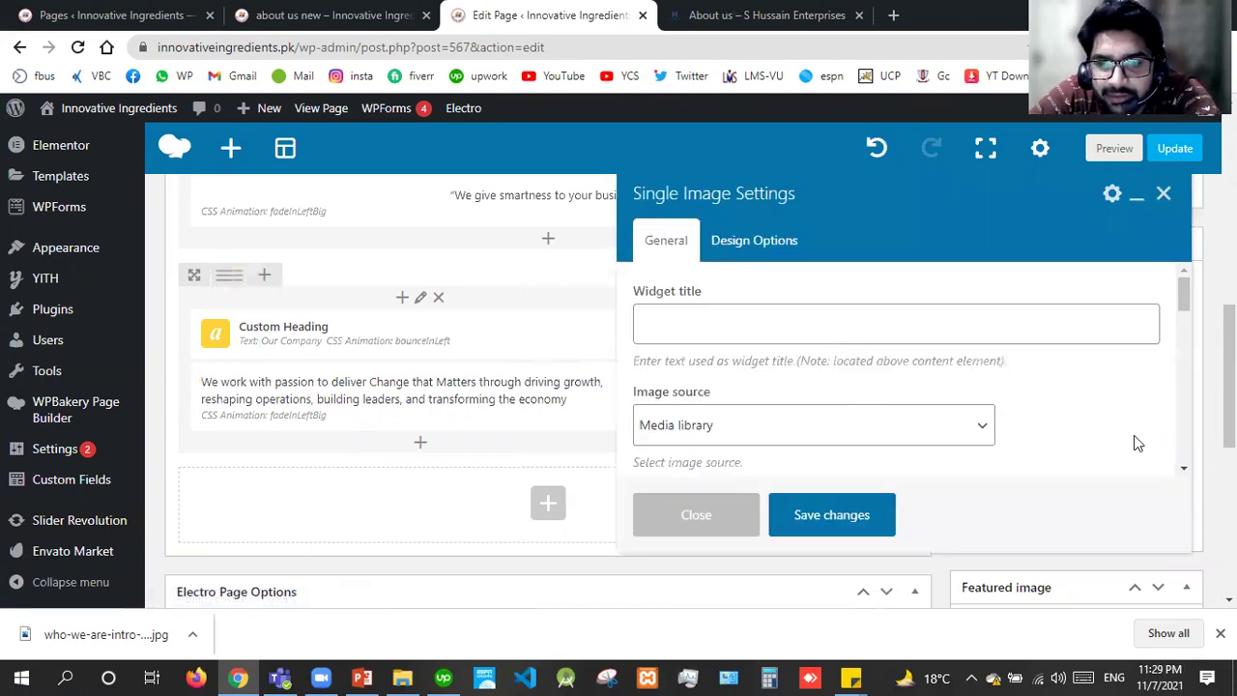
click(1183, 470)
scroll(1183, 471, down, 3)
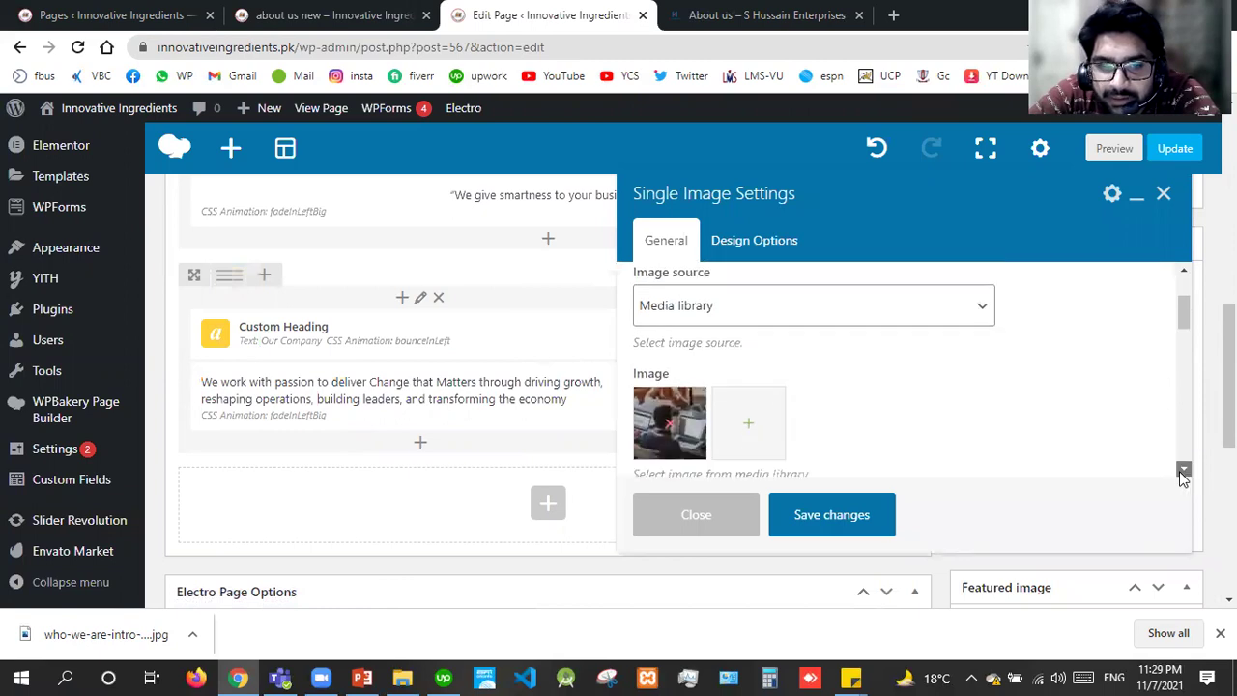
click(706, 377)
drag(721, 368, 621, 380)
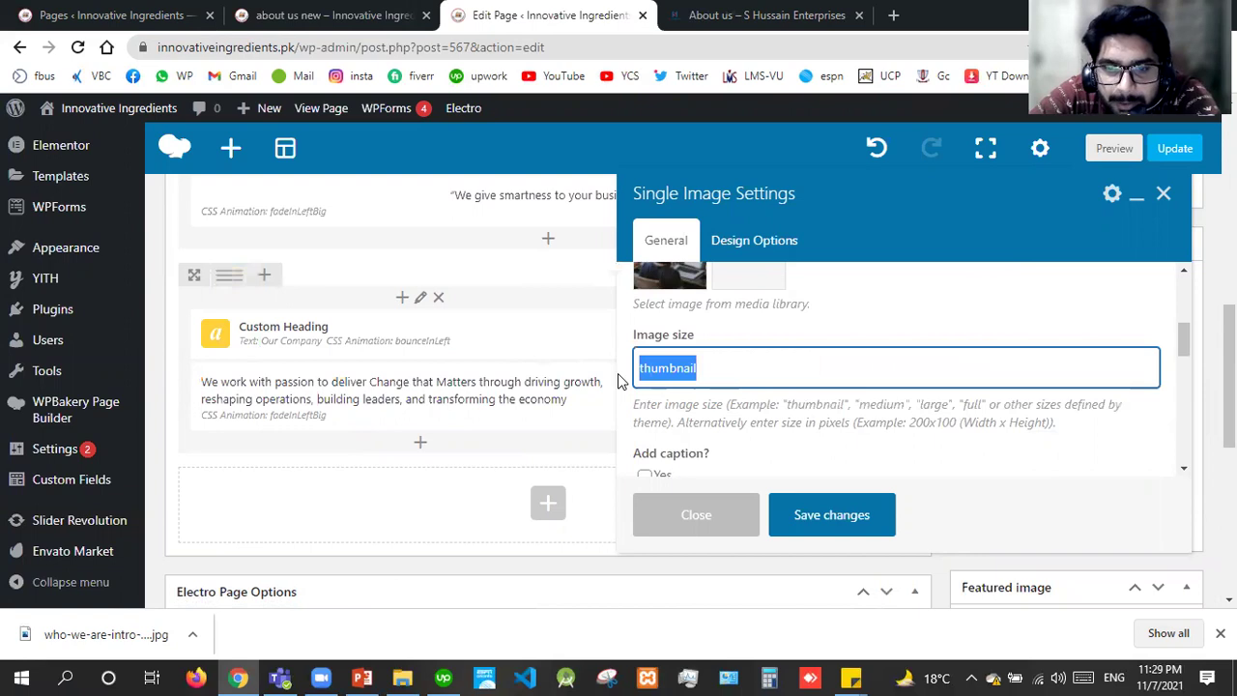
text(full)
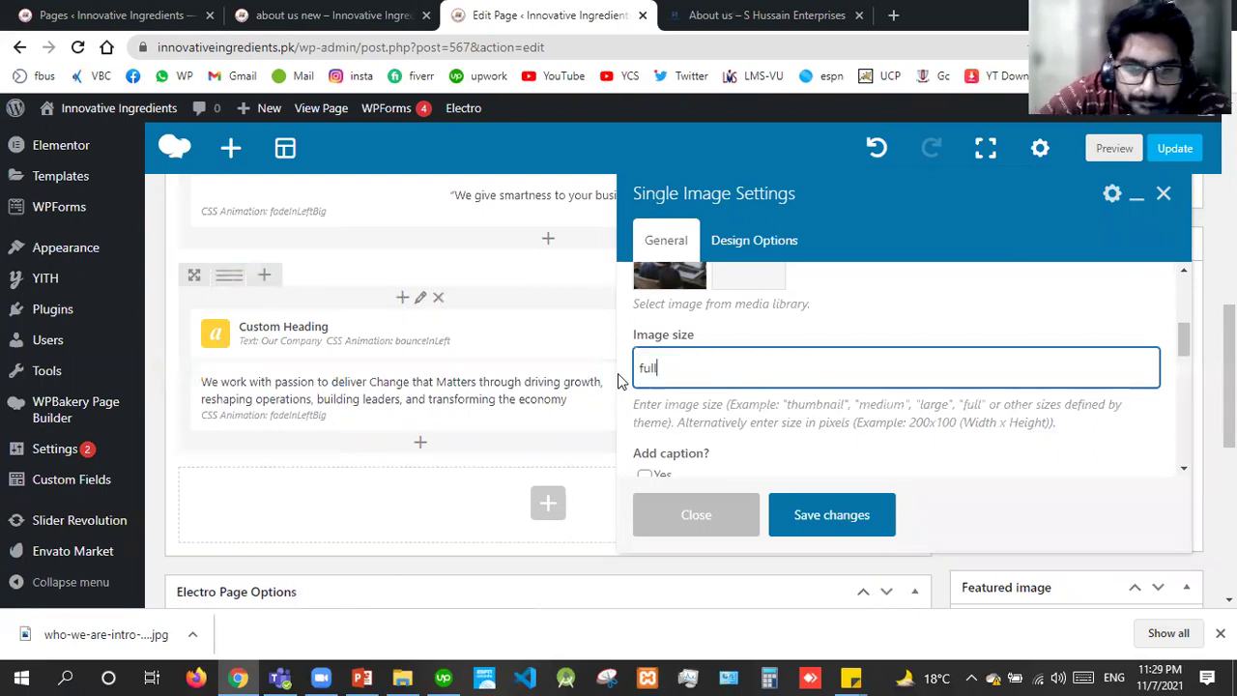
Step: Set the photo's image alignment to Center and keep its image style at Default
click(1184, 471)
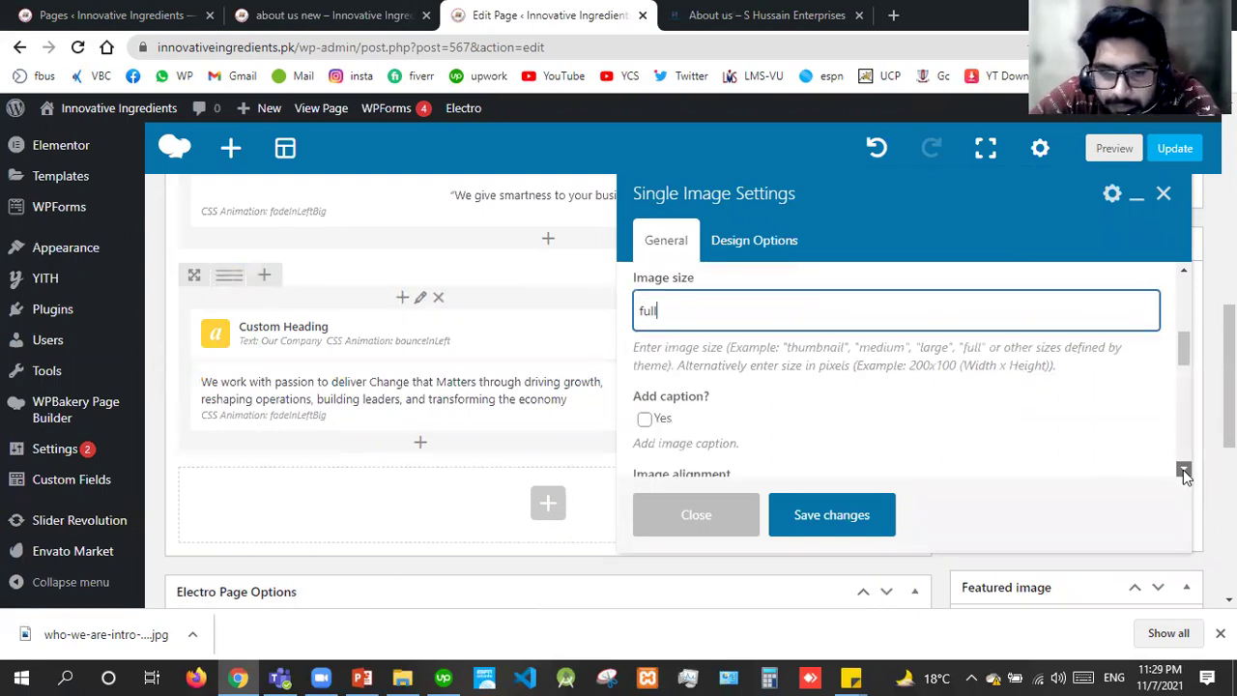
click(1184, 471)
click(779, 319)
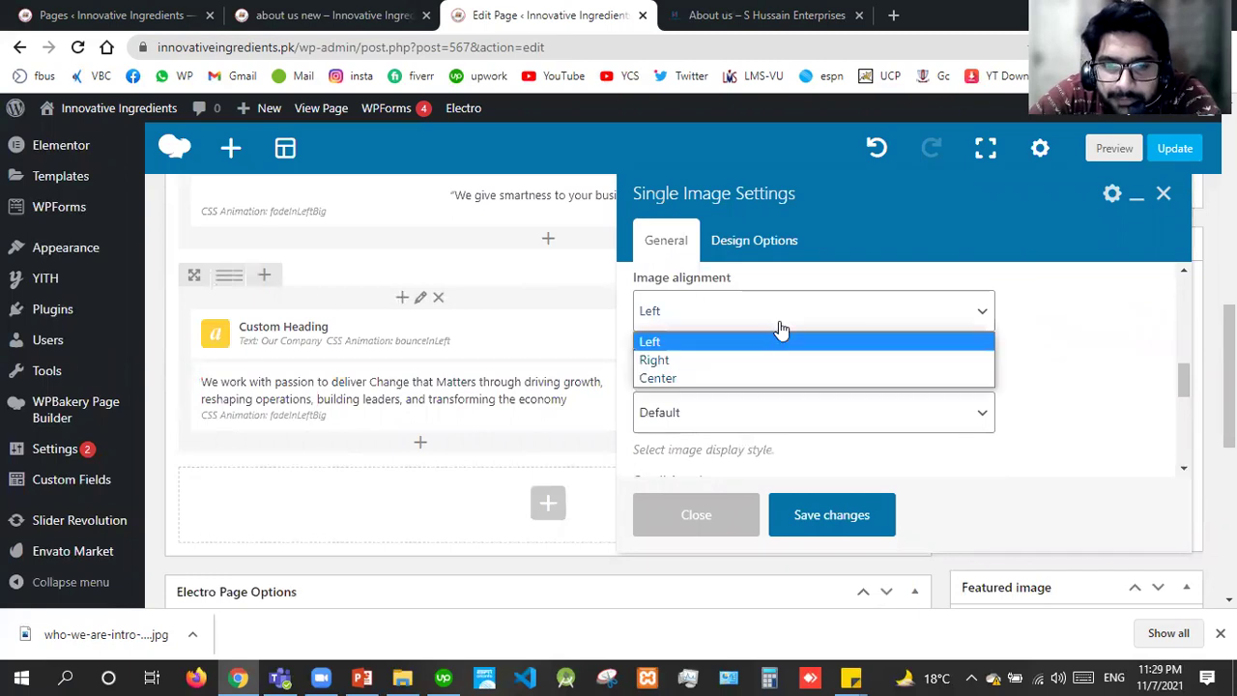
click(709, 379)
click(723, 408)
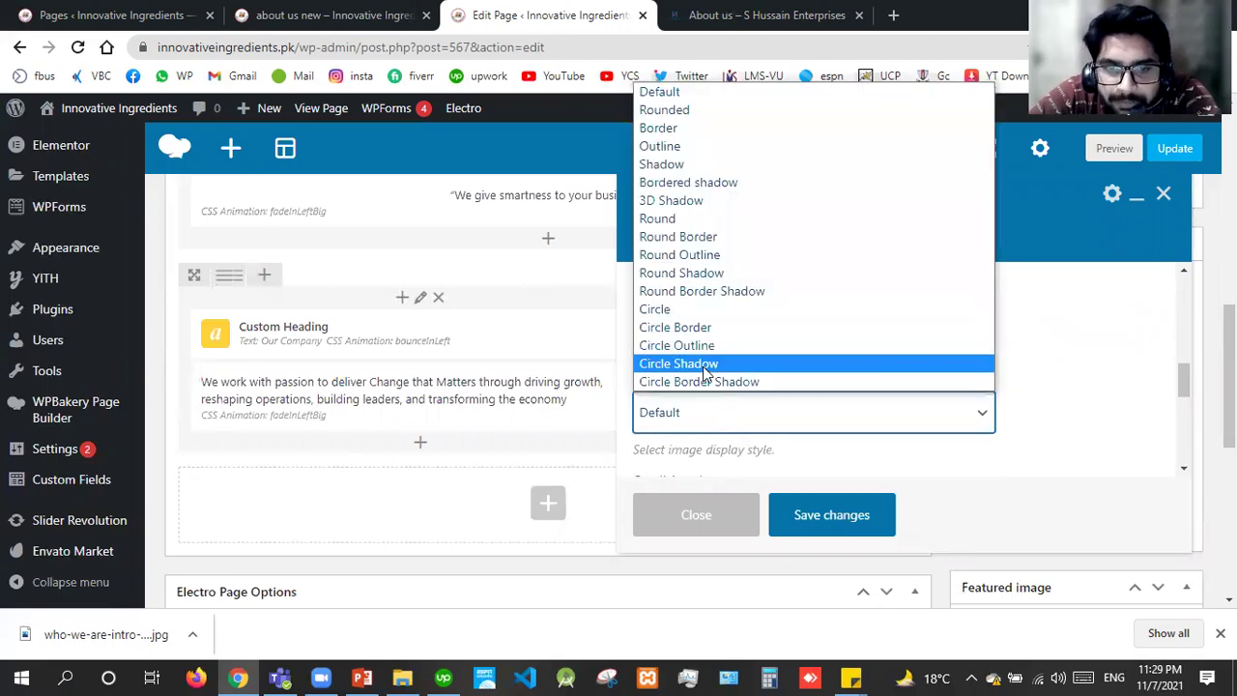
click(727, 97)
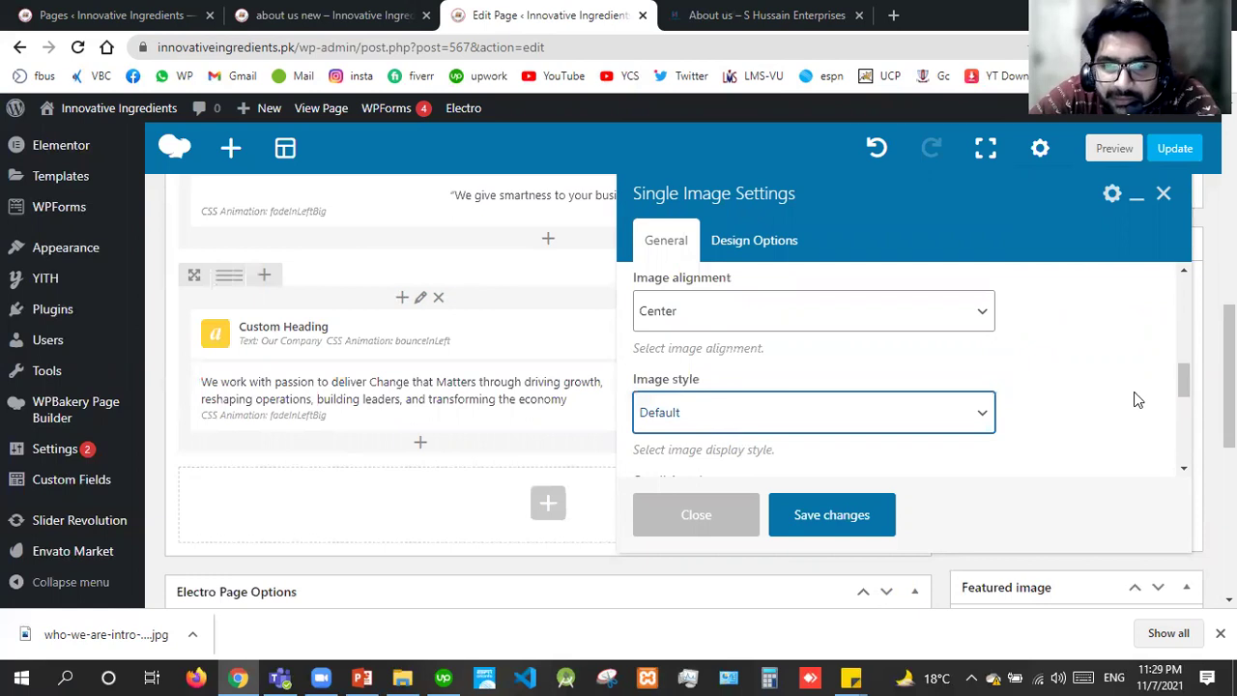
Step: Set the photo's on click action to Open Lightbox
scroll(1178, 461, down, 2)
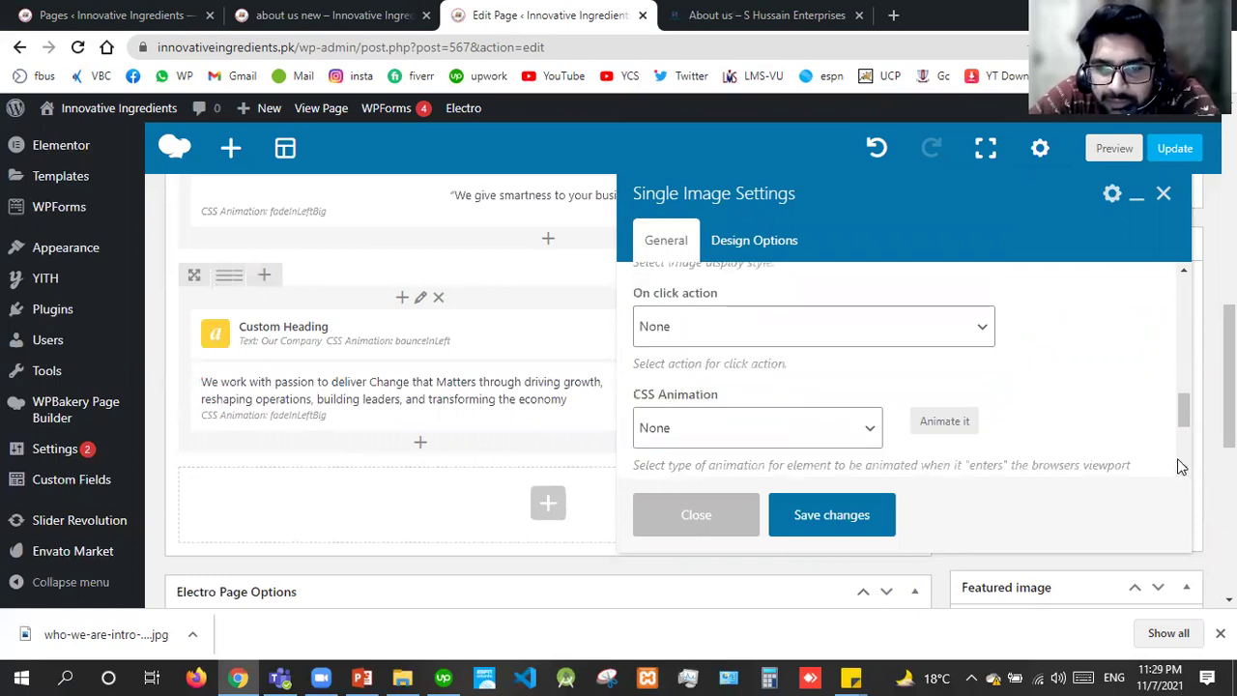
click(804, 329)
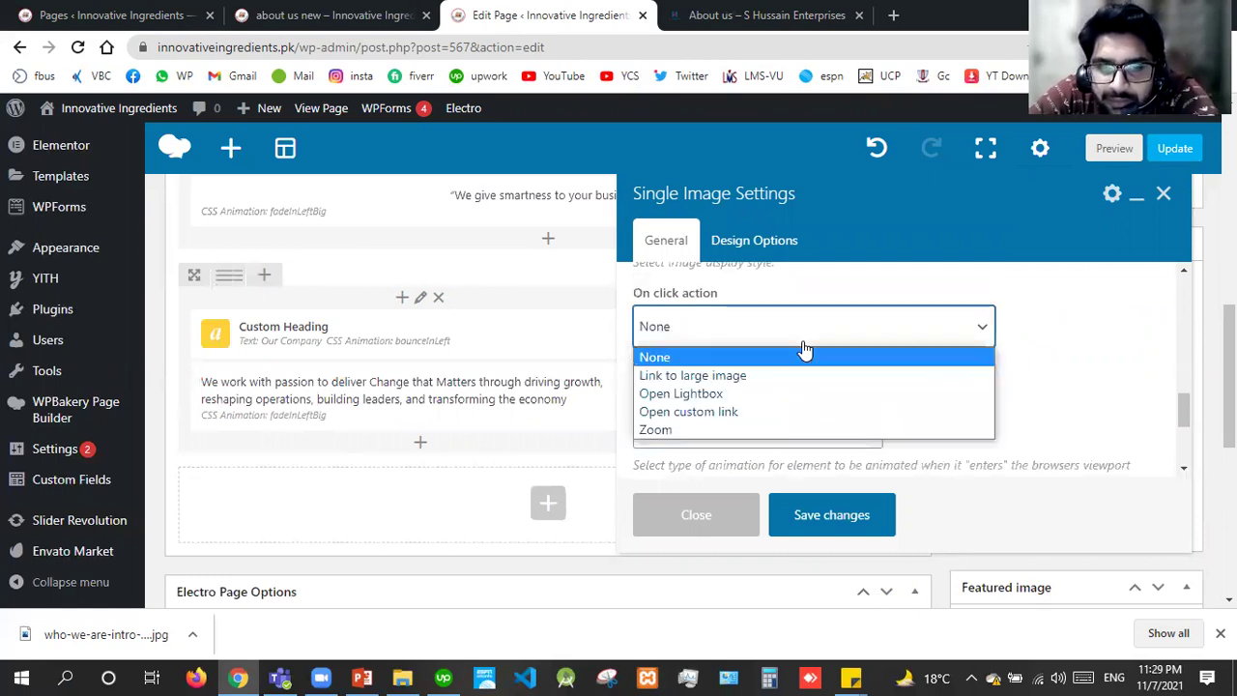
click(730, 396)
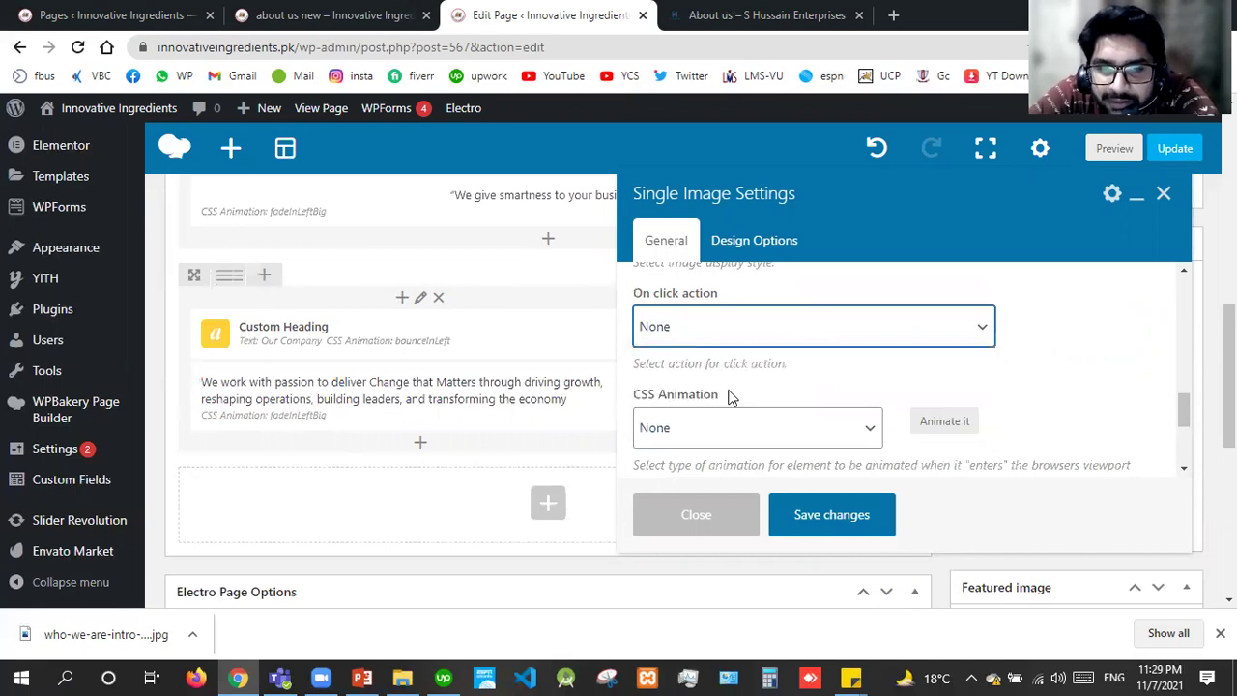
click(1182, 275)
click(1183, 277)
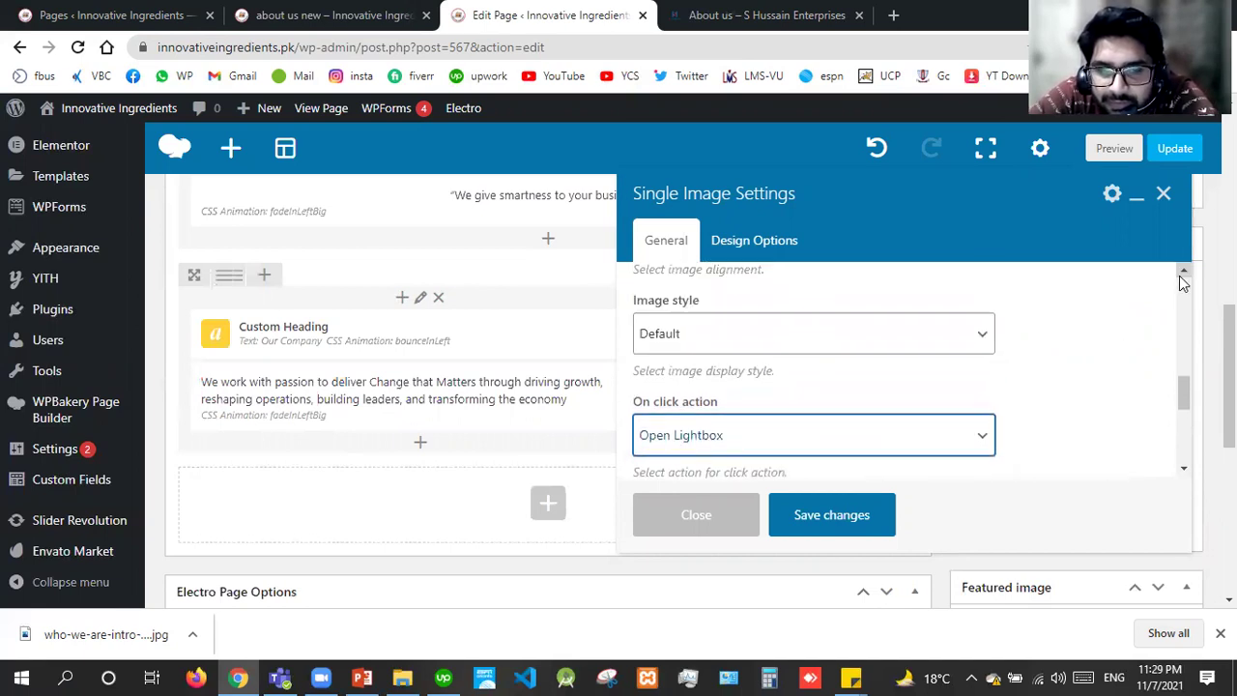
click(812, 343)
click(809, 342)
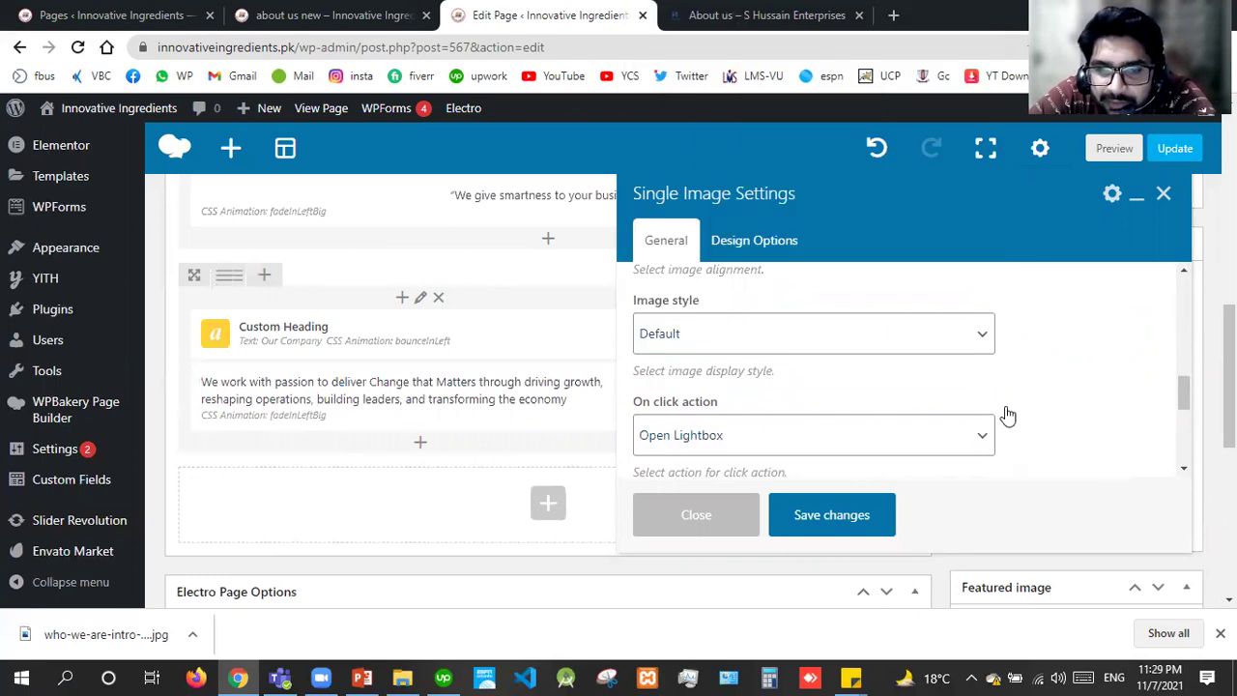
Step: Review the photo's remaining general settings and its design options, then save the element's changes
click(1184, 470)
click(1183, 470)
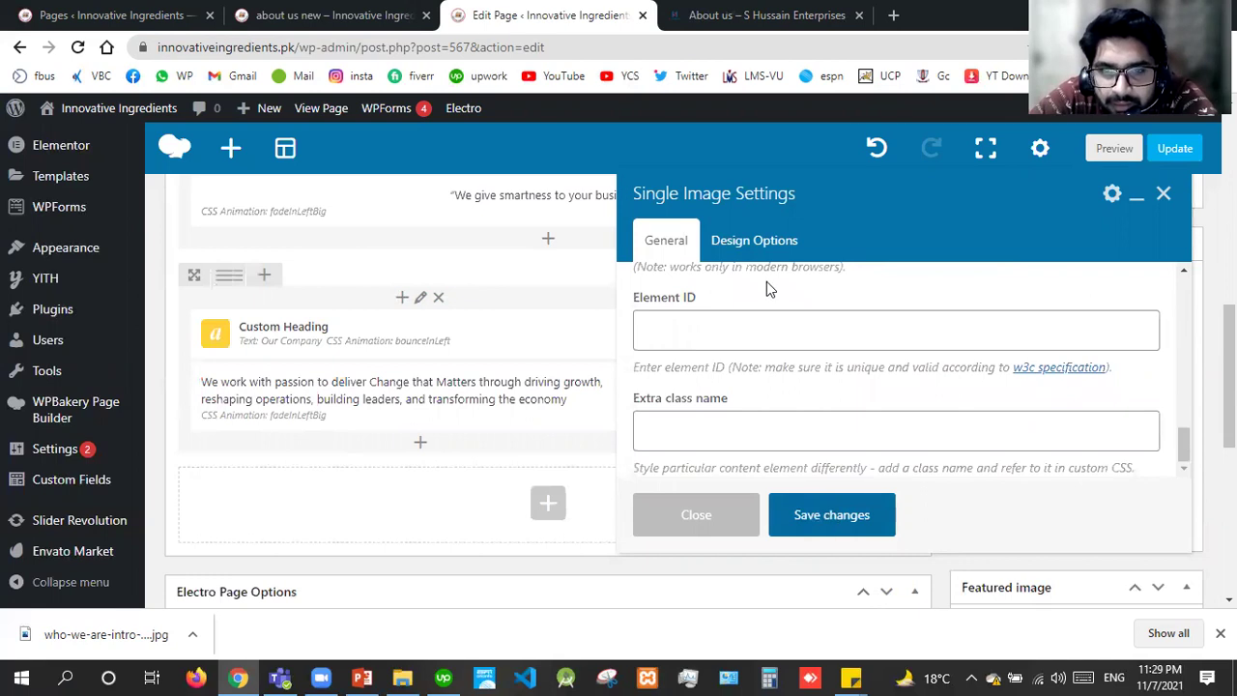
click(756, 243)
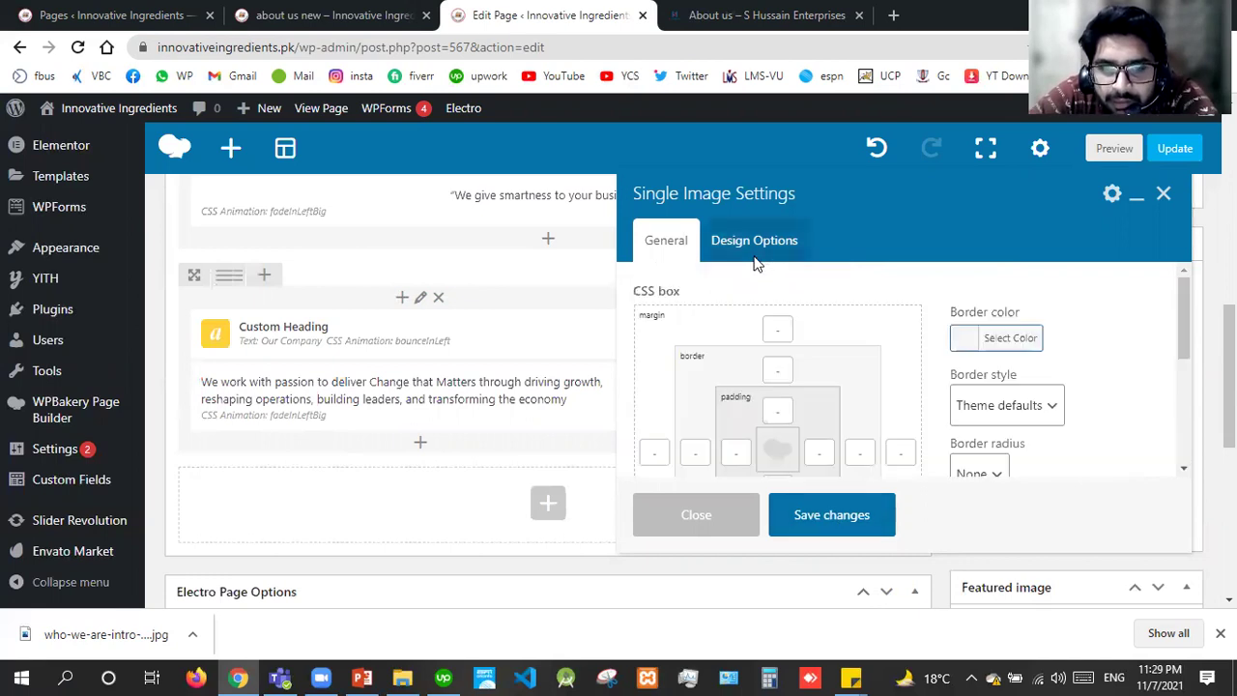
click(1183, 446)
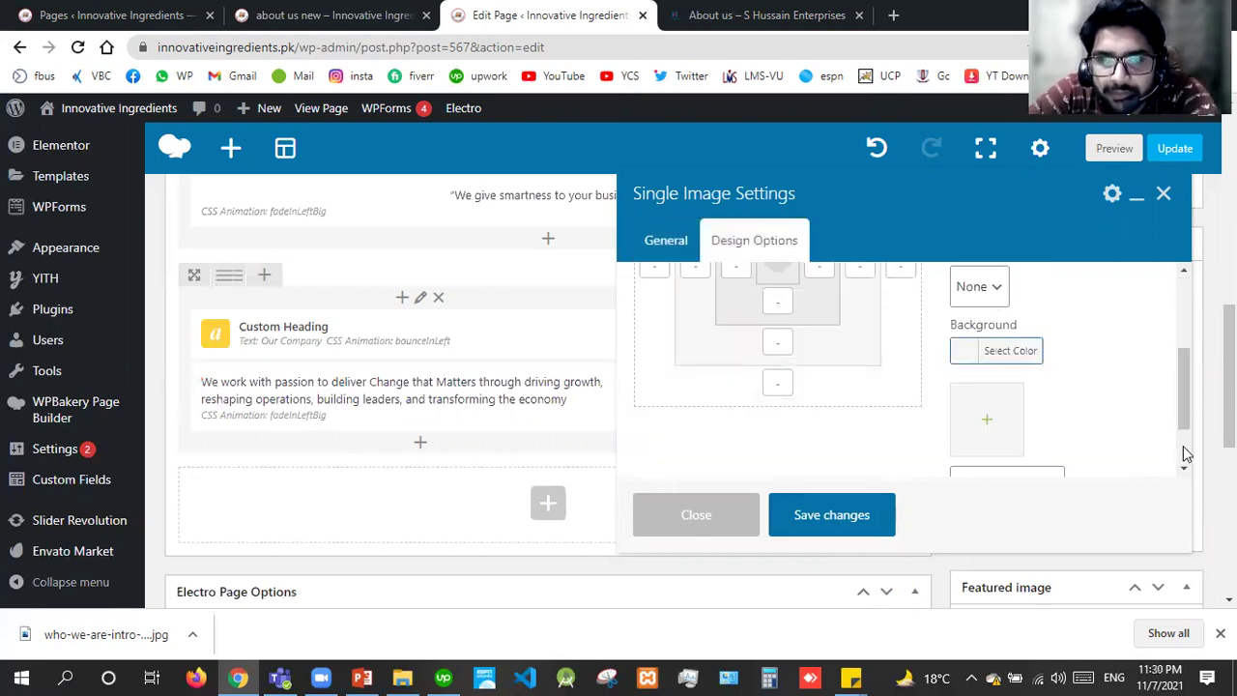
click(868, 515)
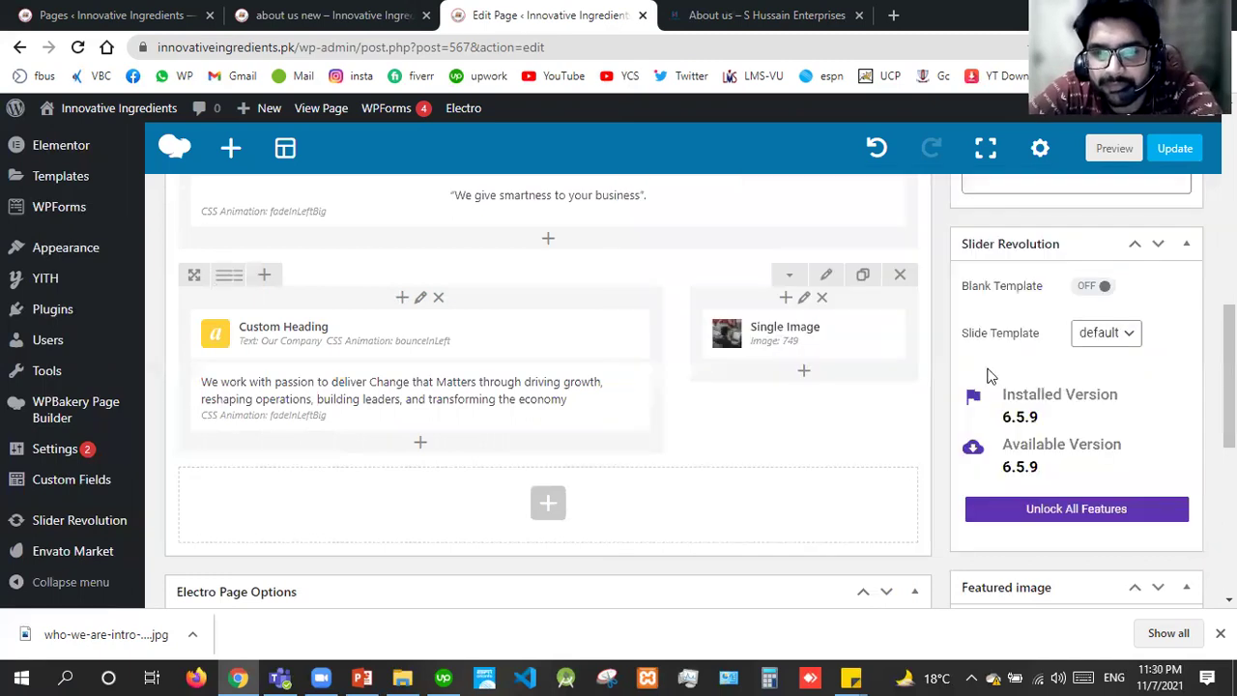
Step: Update the page and reload the live about us new page to check the Our Company row
click(1178, 148)
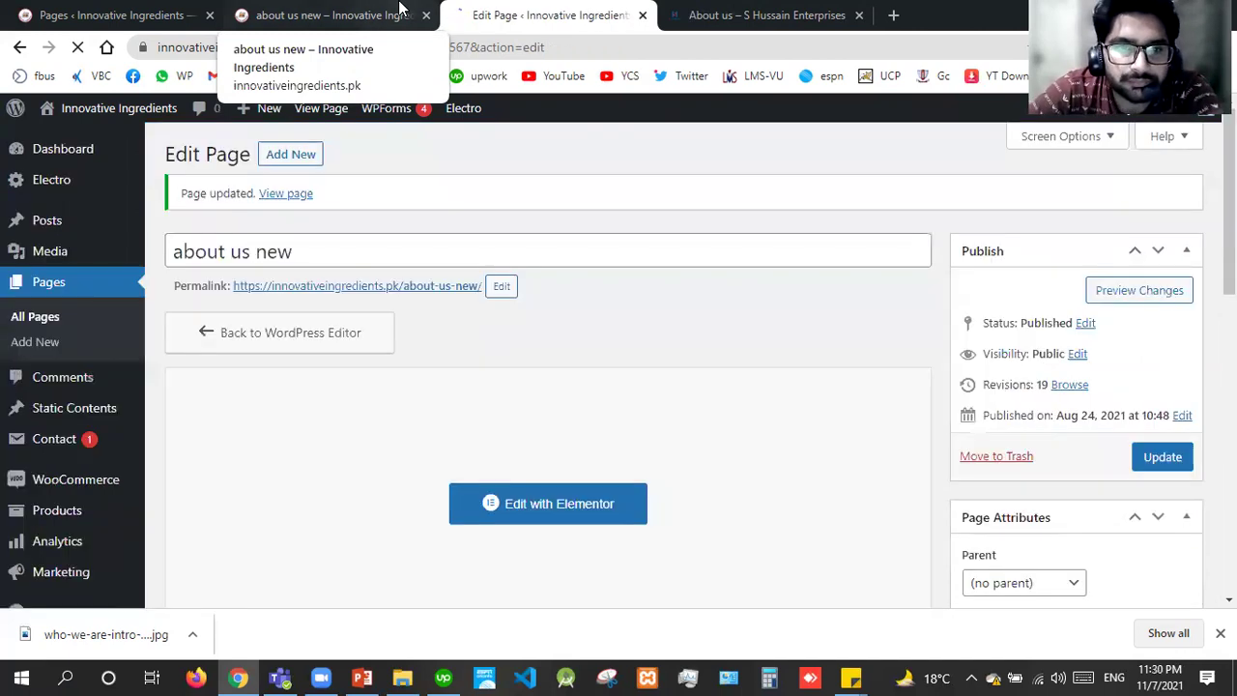
click(402, 8)
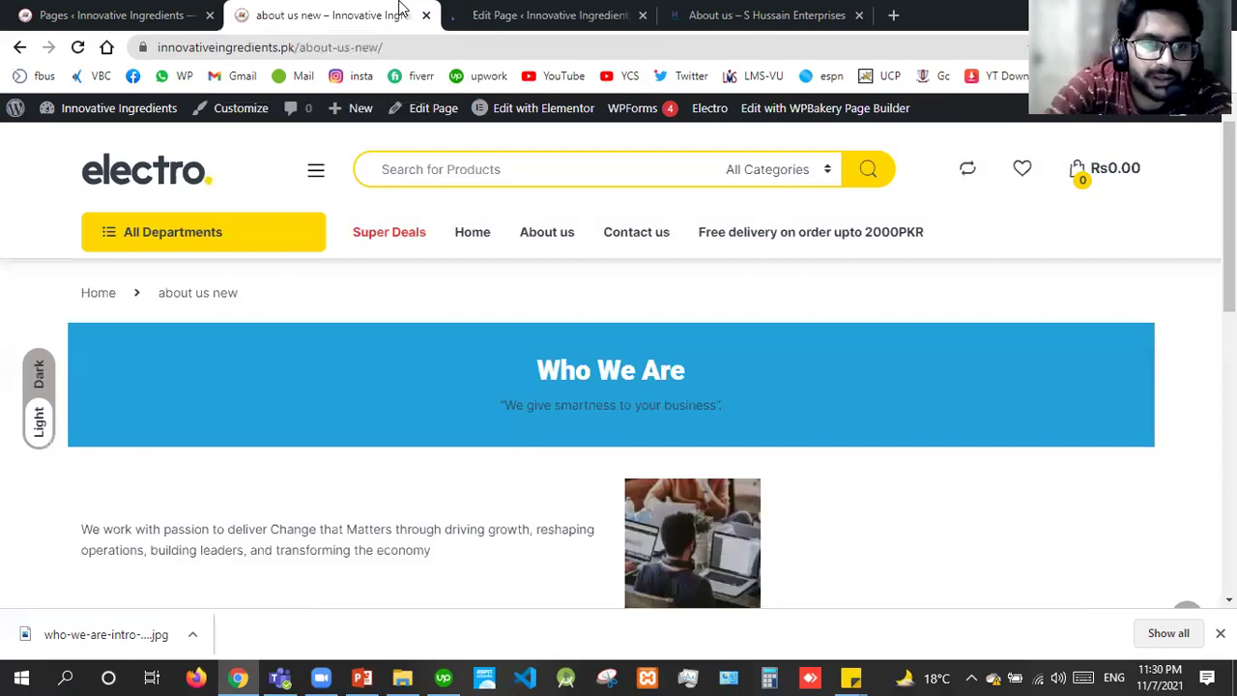
key(F5)
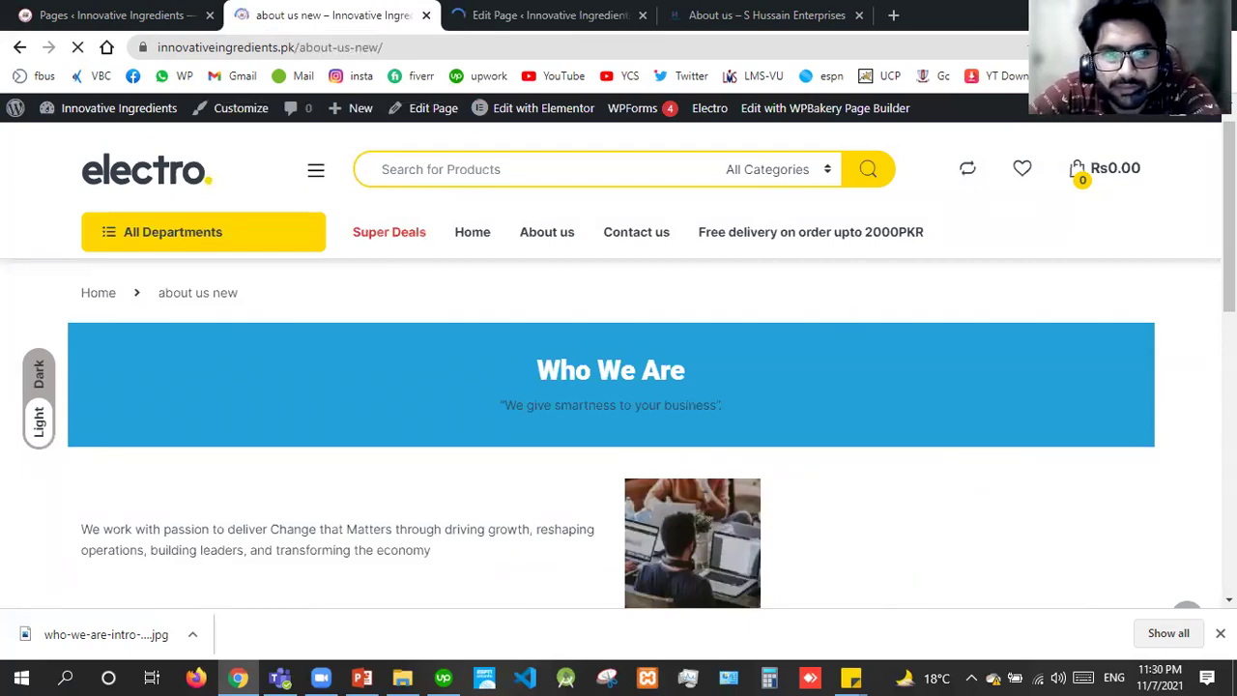
Step: Change the row holding the Our Company text and the single image to two equal columns, and update the page
scroll(619, 386, down, 1)
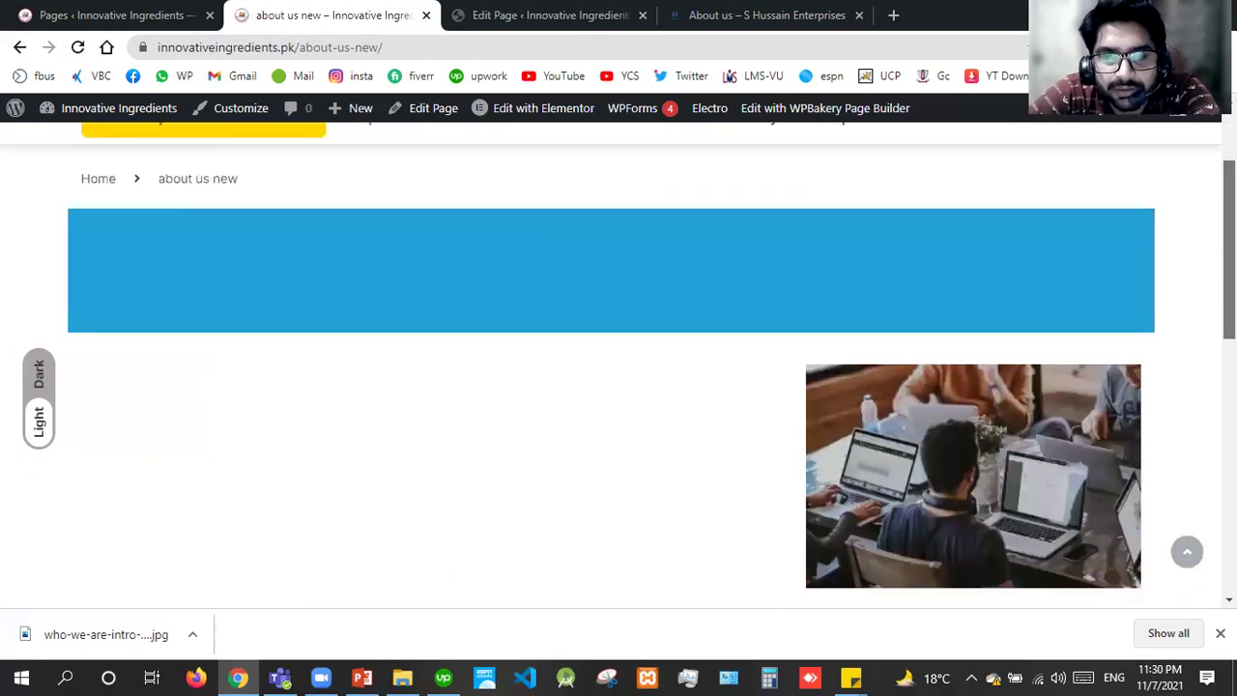
scroll(619, 387, down, 1)
click(529, 14)
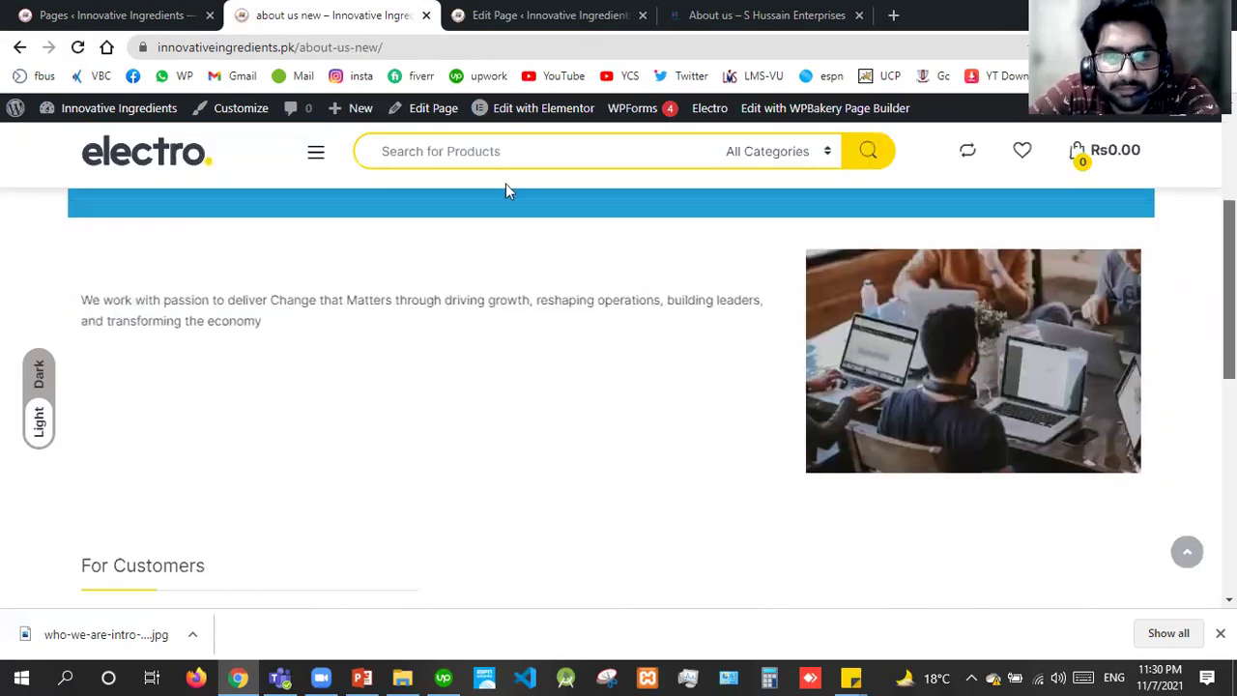
scroll(213, 334, down, 5)
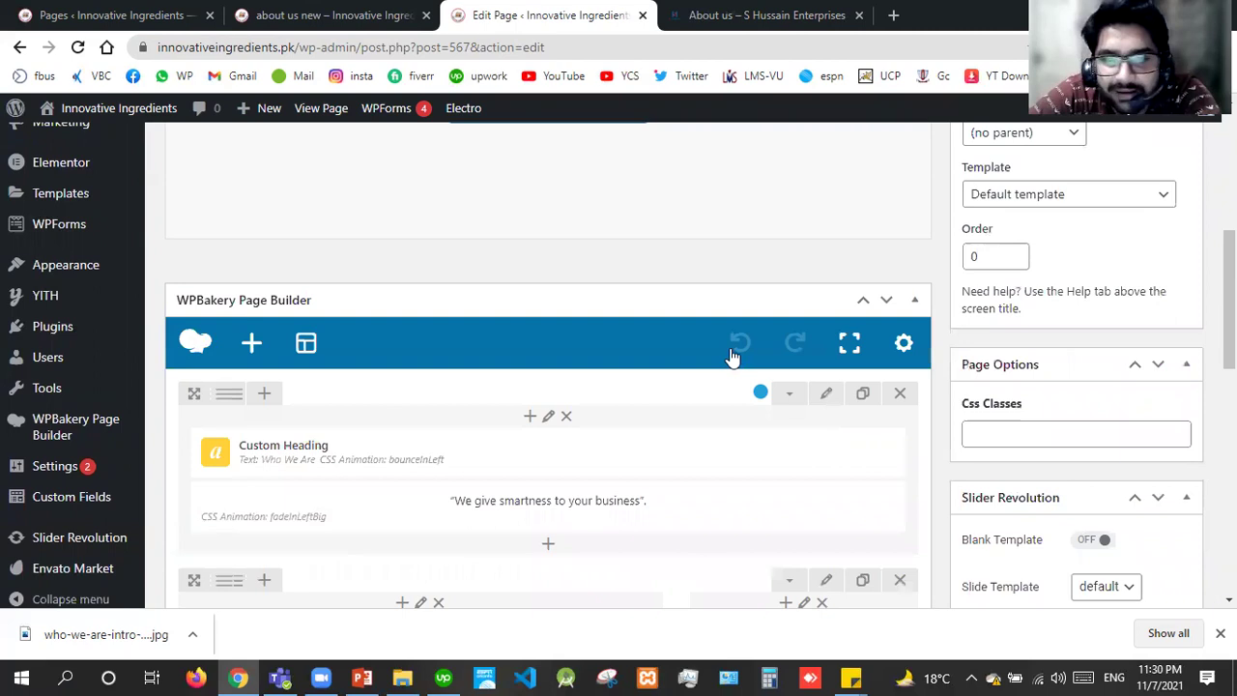
scroll(420, 216, down, 3)
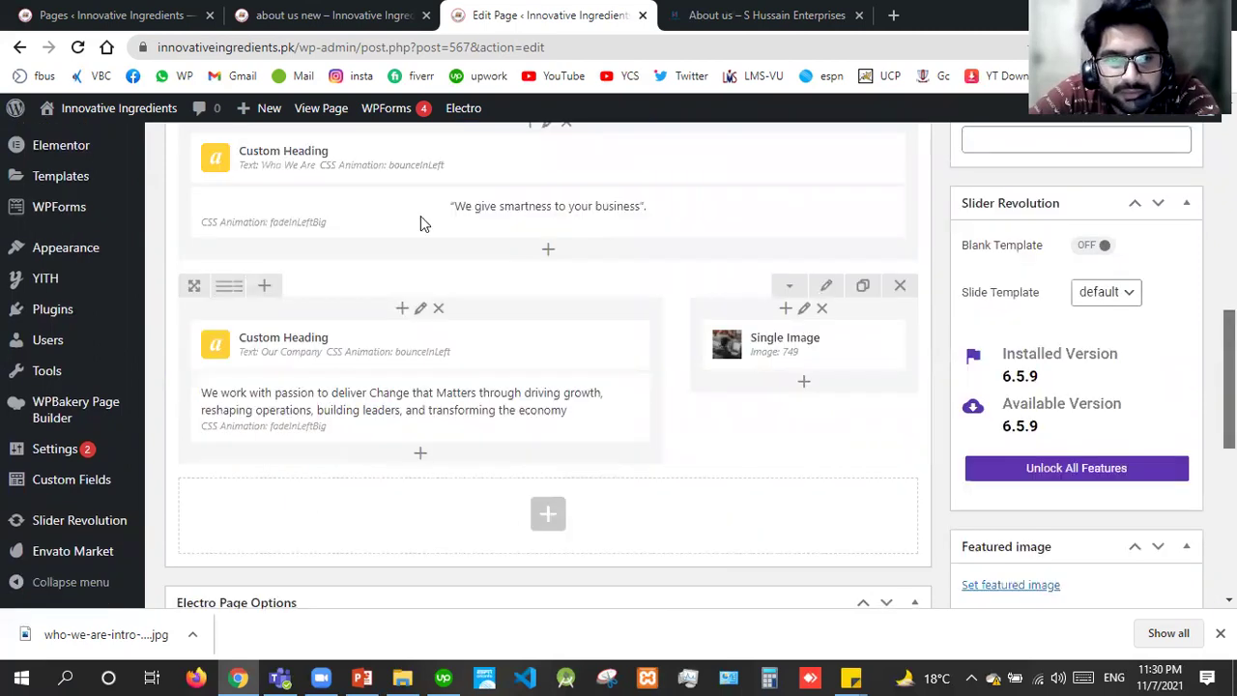
scroll(272, 243, down, 1)
click(269, 227)
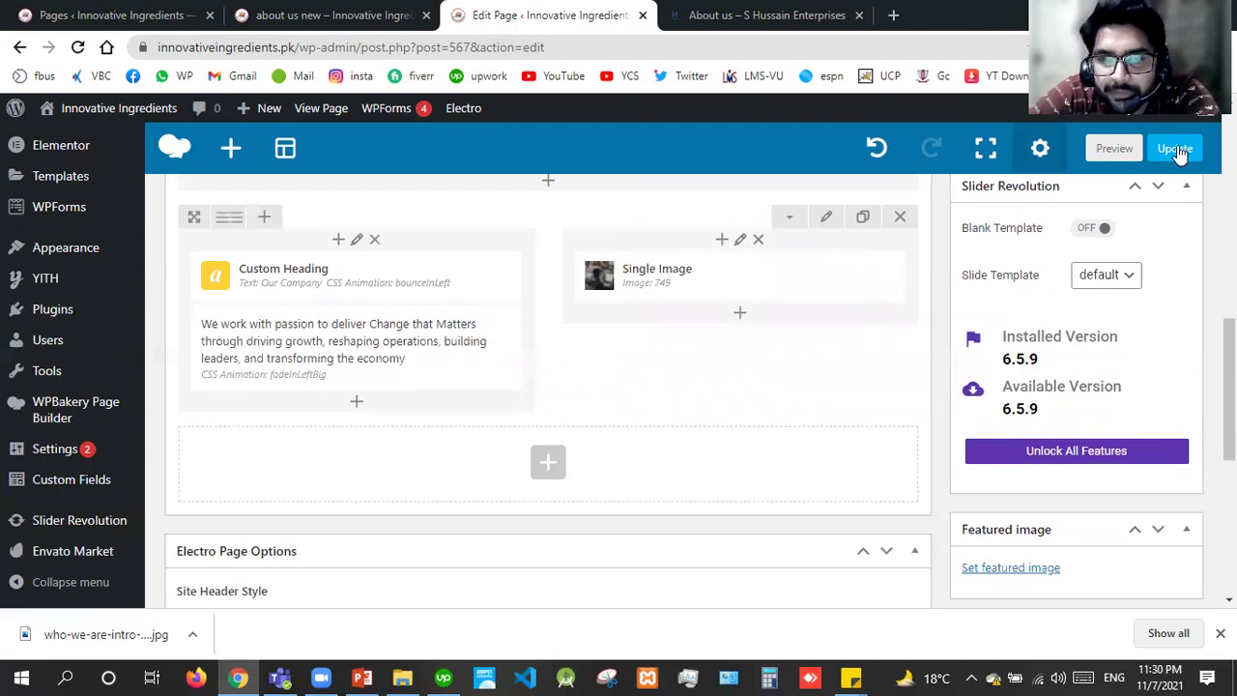
click(1176, 149)
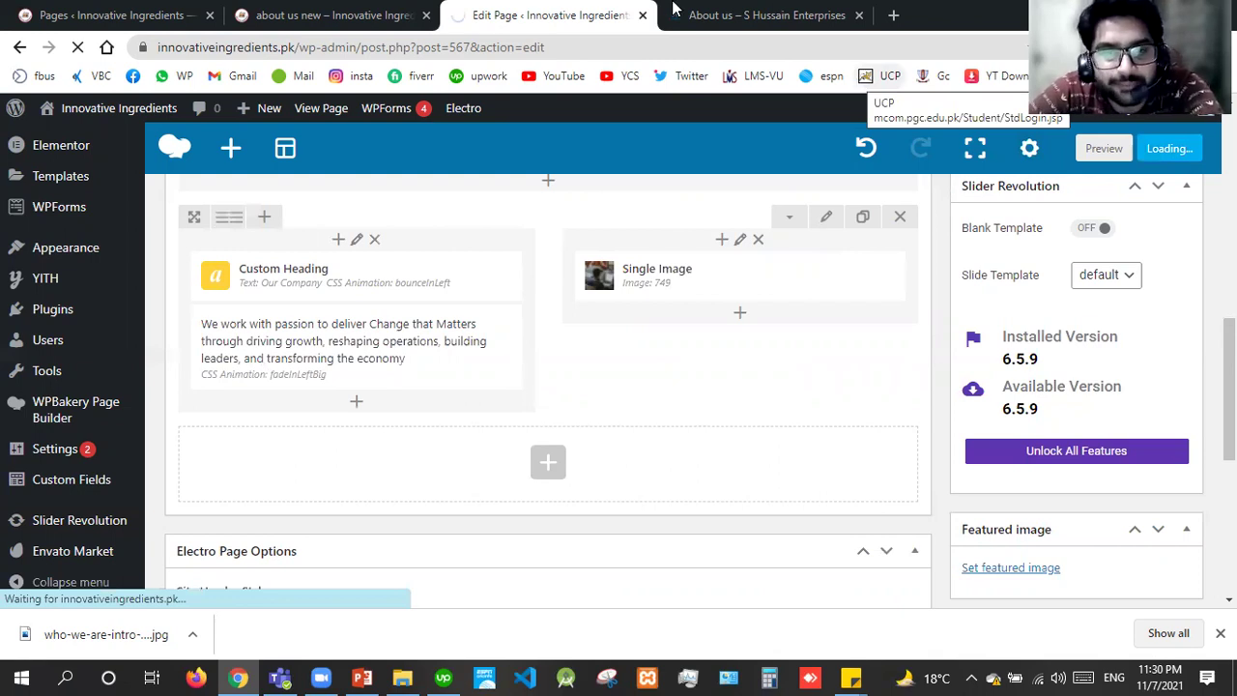
Step: Reload the live about us new page to check the row's column layout
click(357, 12)
key(F5)
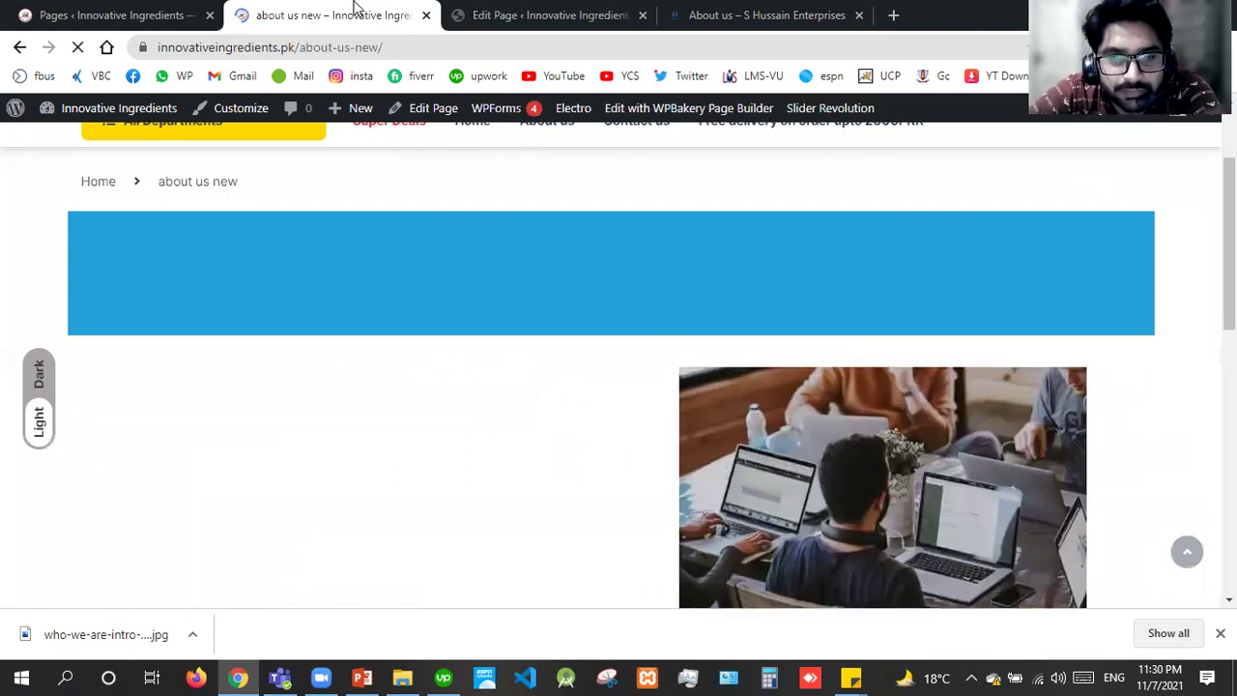
mouse_move(535, 109)
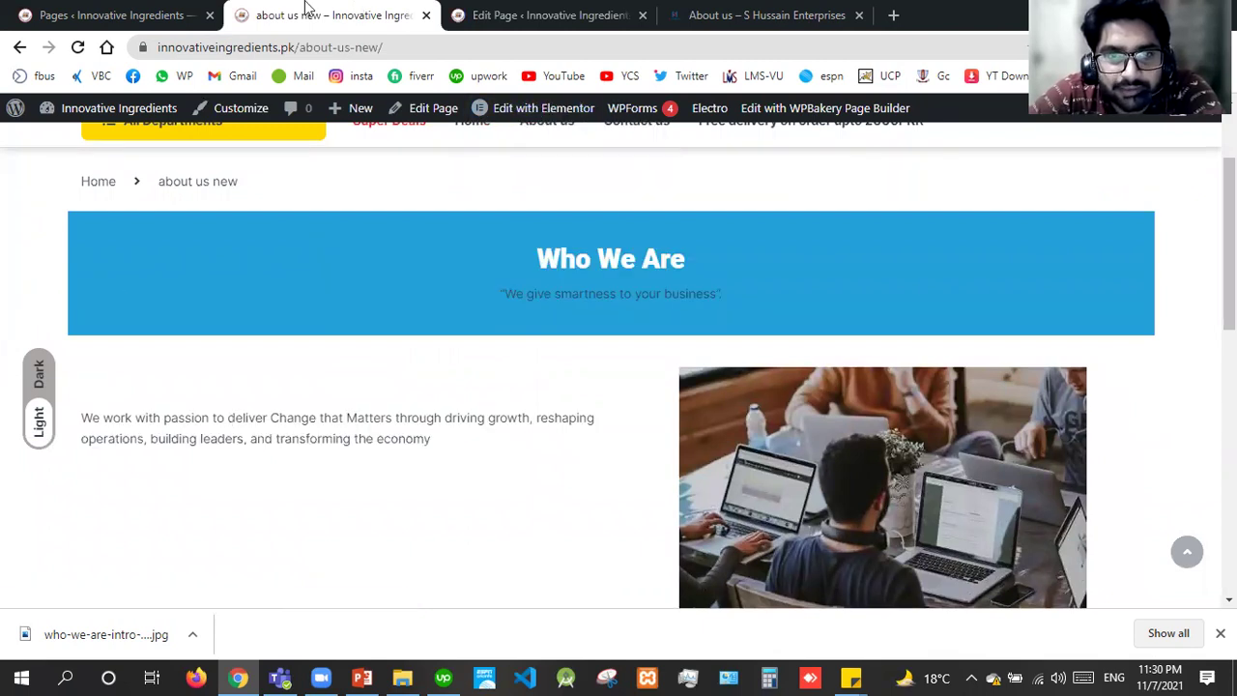
Step: Set the text color of the Our Company custom heading to #3d3d3d and save the element's changes
click(500, 15)
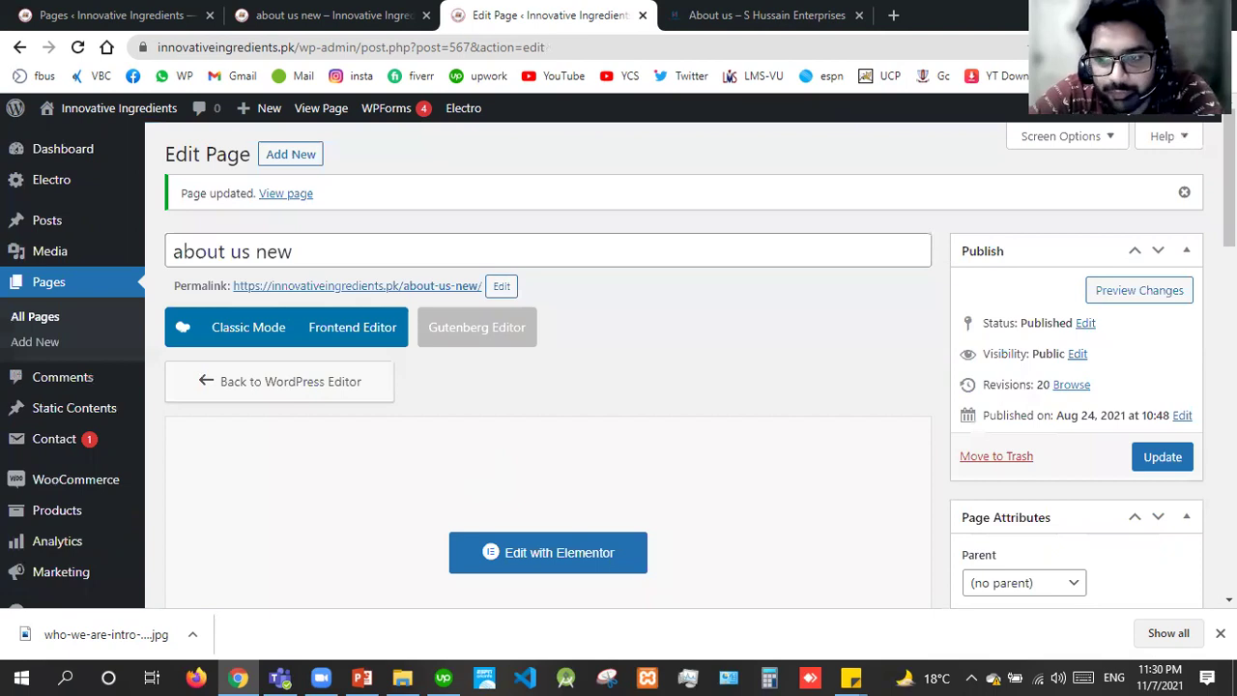
scroll(597, 532, down, 5)
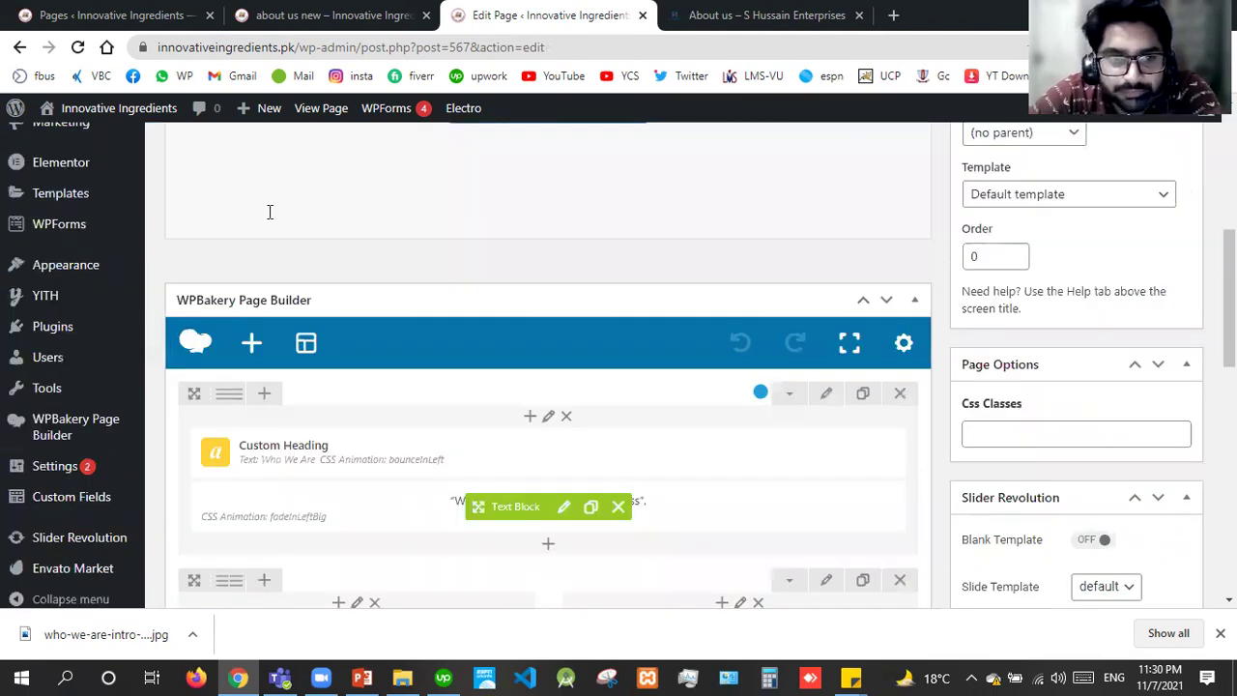
scroll(270, 212, down, 5)
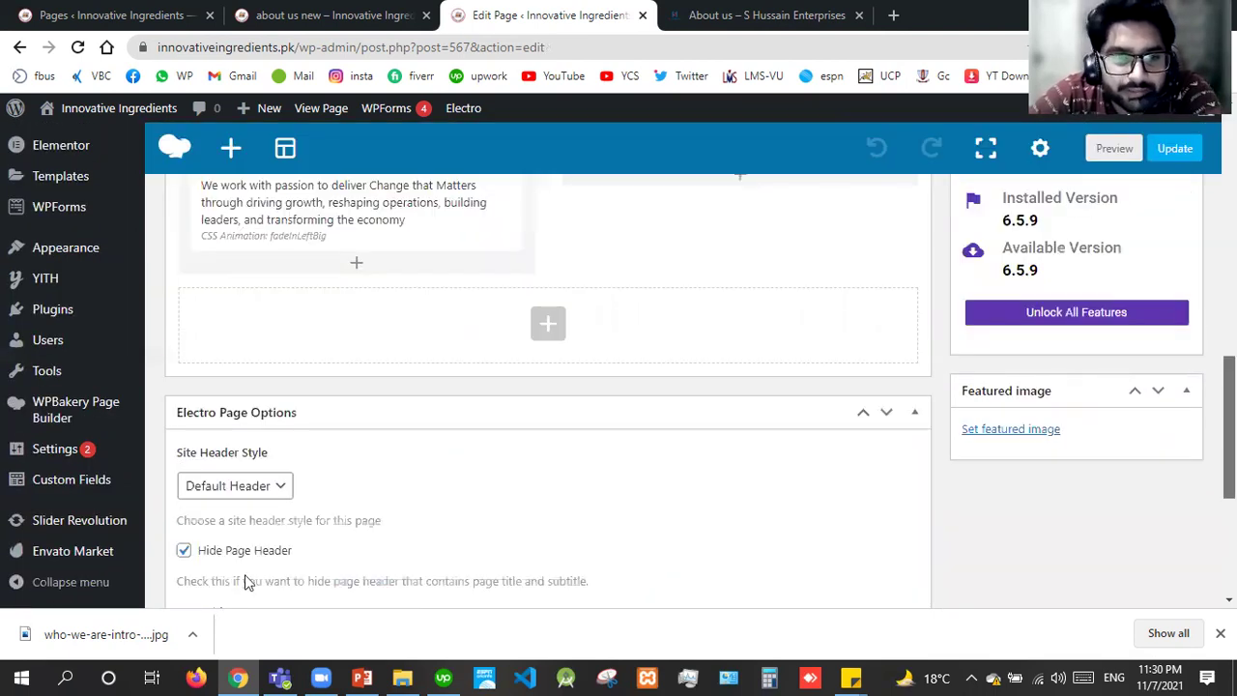
scroll(351, 385, up, 3)
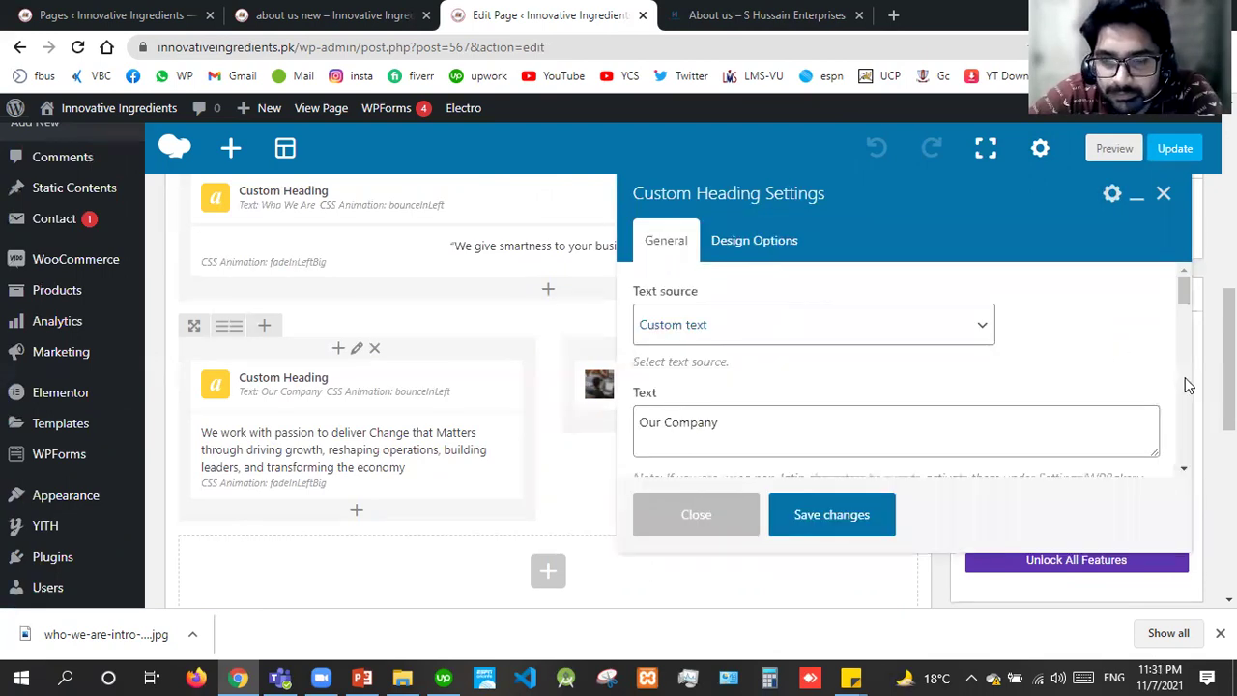
scroll(1187, 384, down, 5)
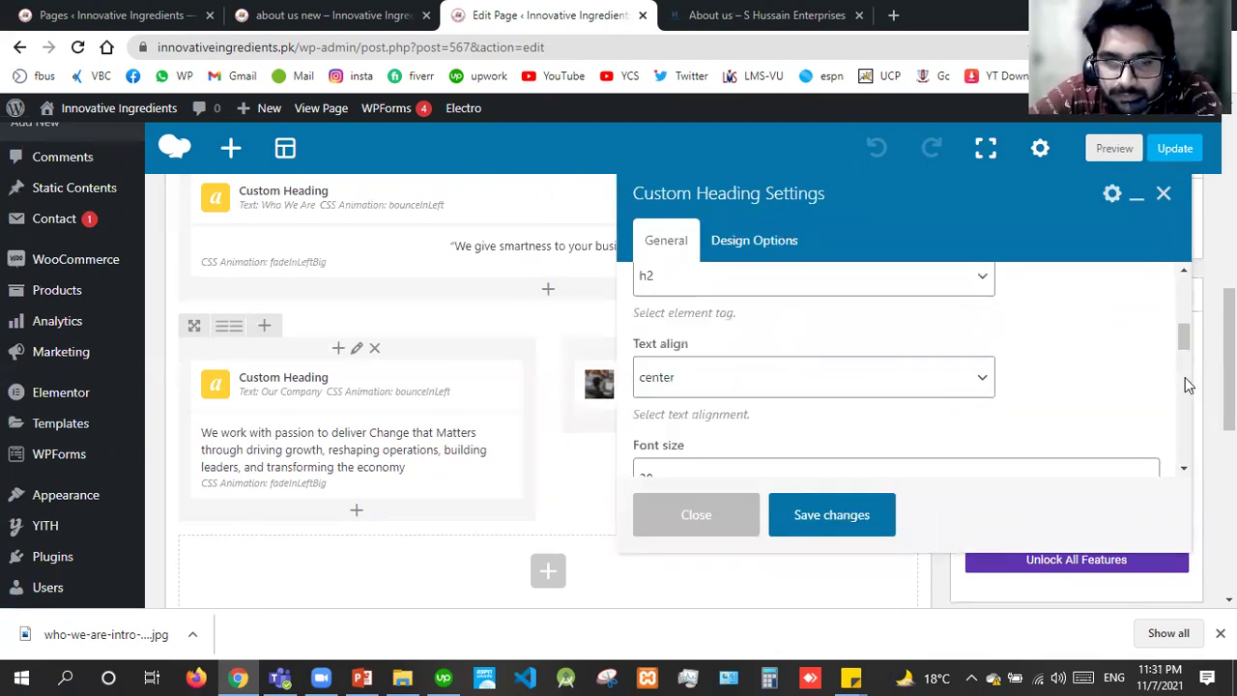
scroll(1188, 384, down, 5)
scroll(672, 319, down, 2)
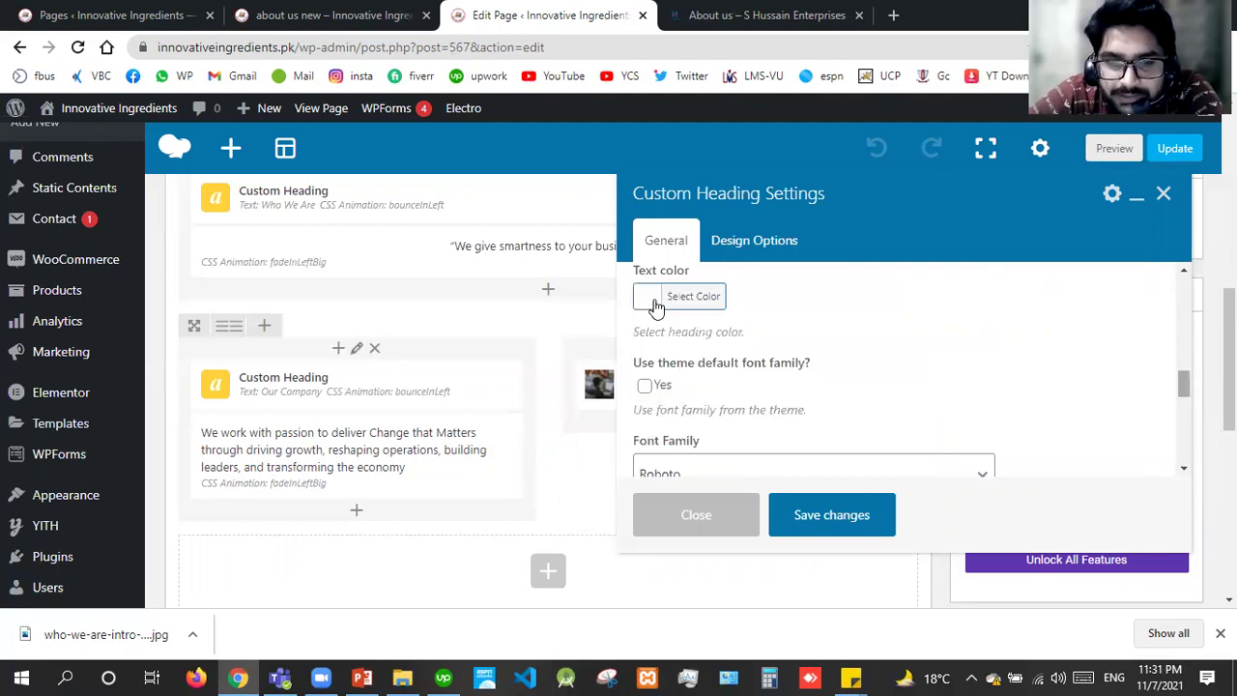
click(655, 302)
click(672, 461)
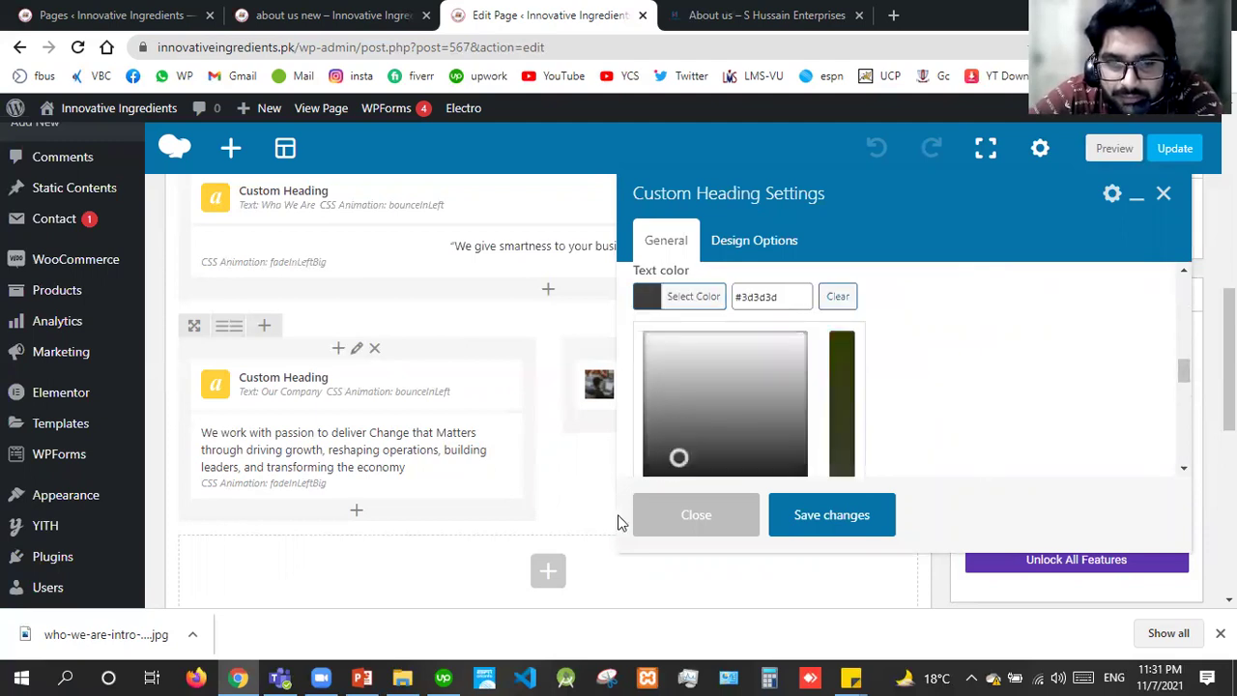
scroll(817, 435, down, 3)
click(822, 517)
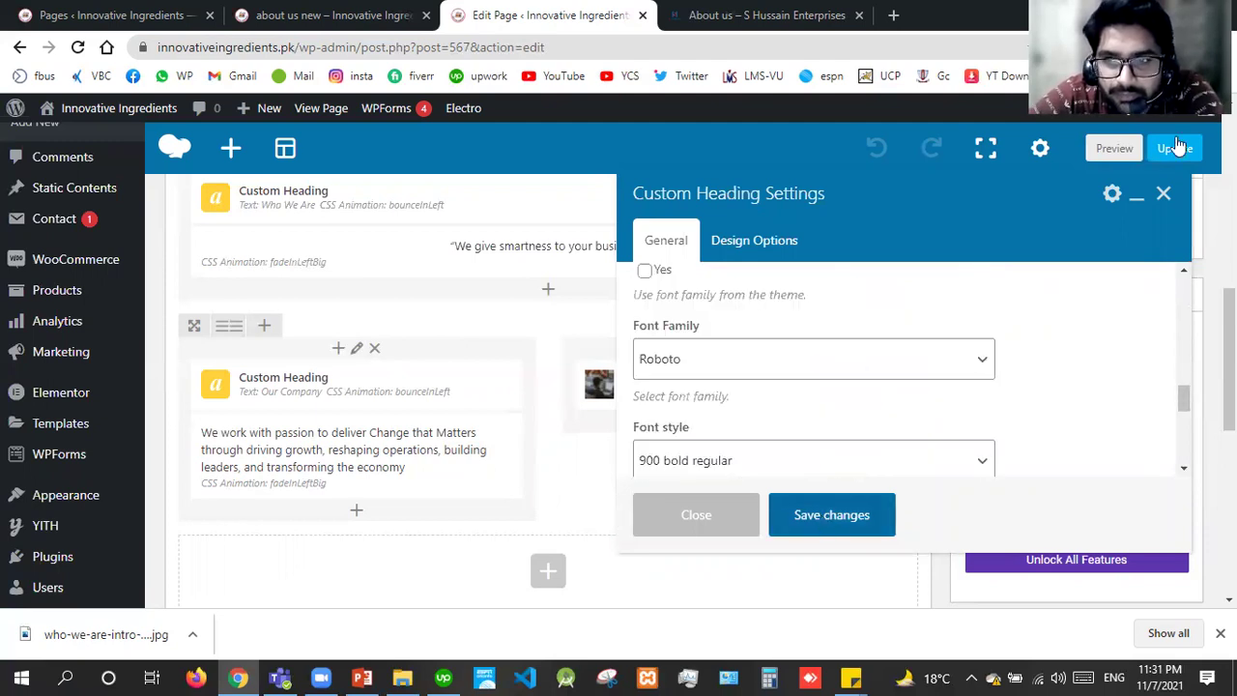
Step: Update the page and reload the live about us new page to check the Our Company heading
mouse_move(1160, 108)
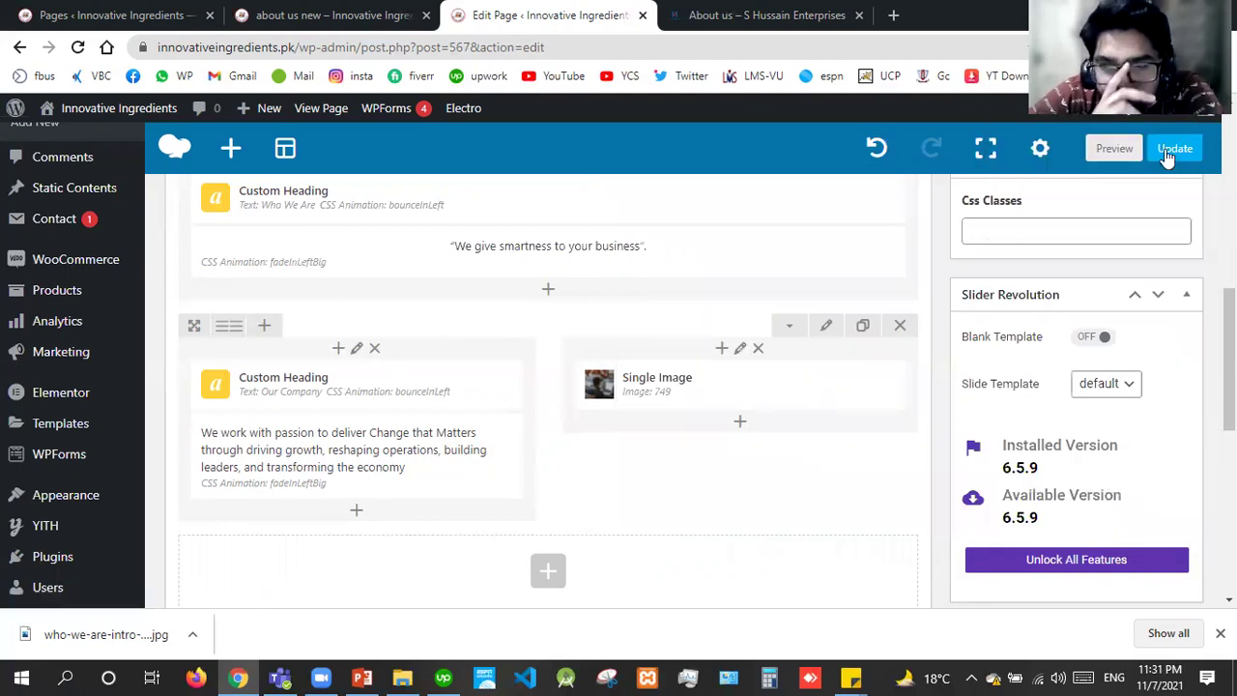
click(1171, 148)
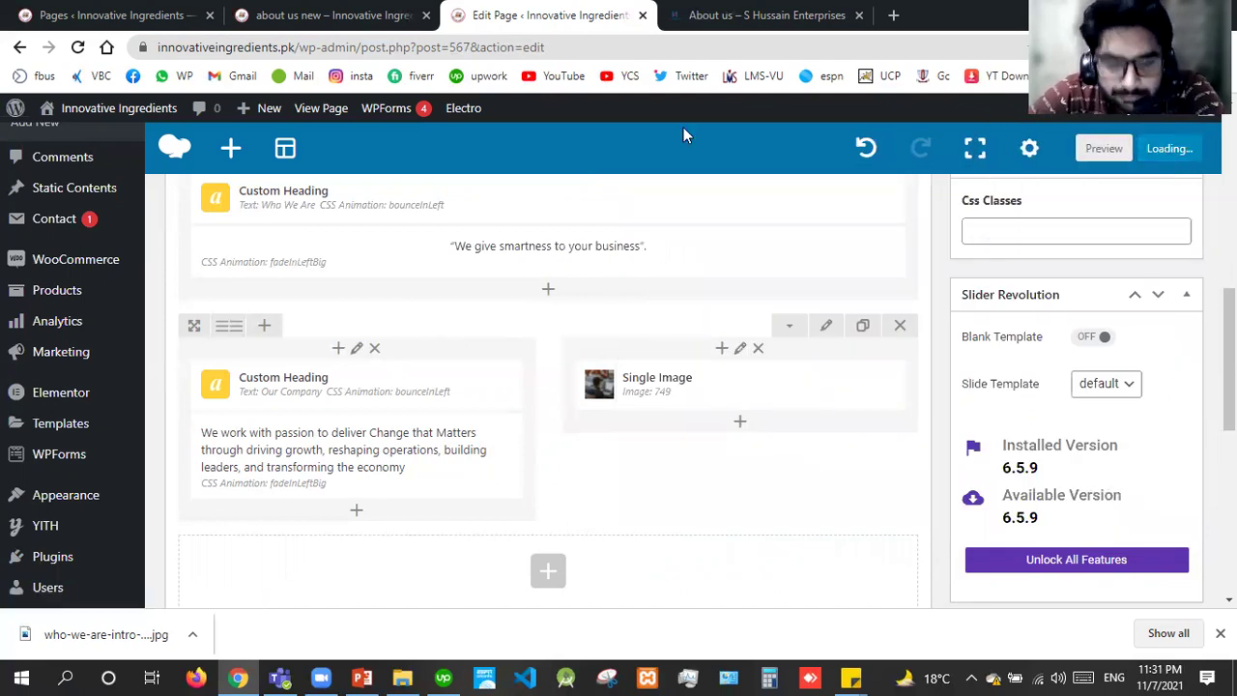
click(364, 677)
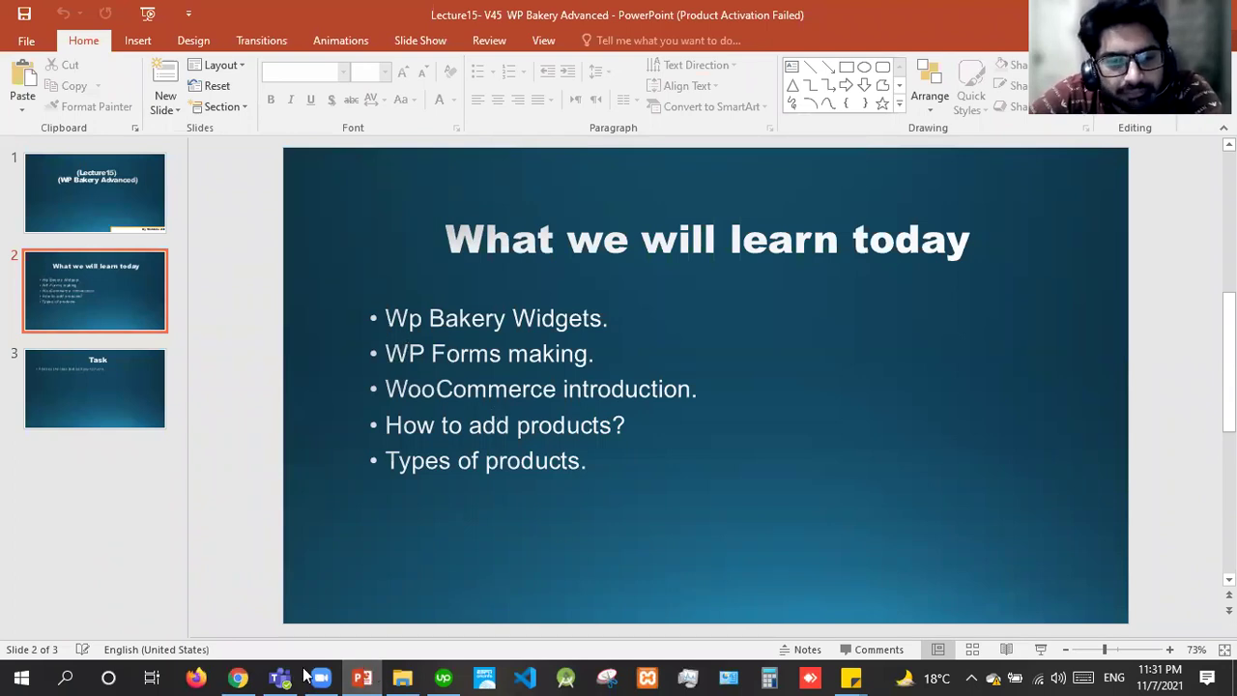
click(237, 677)
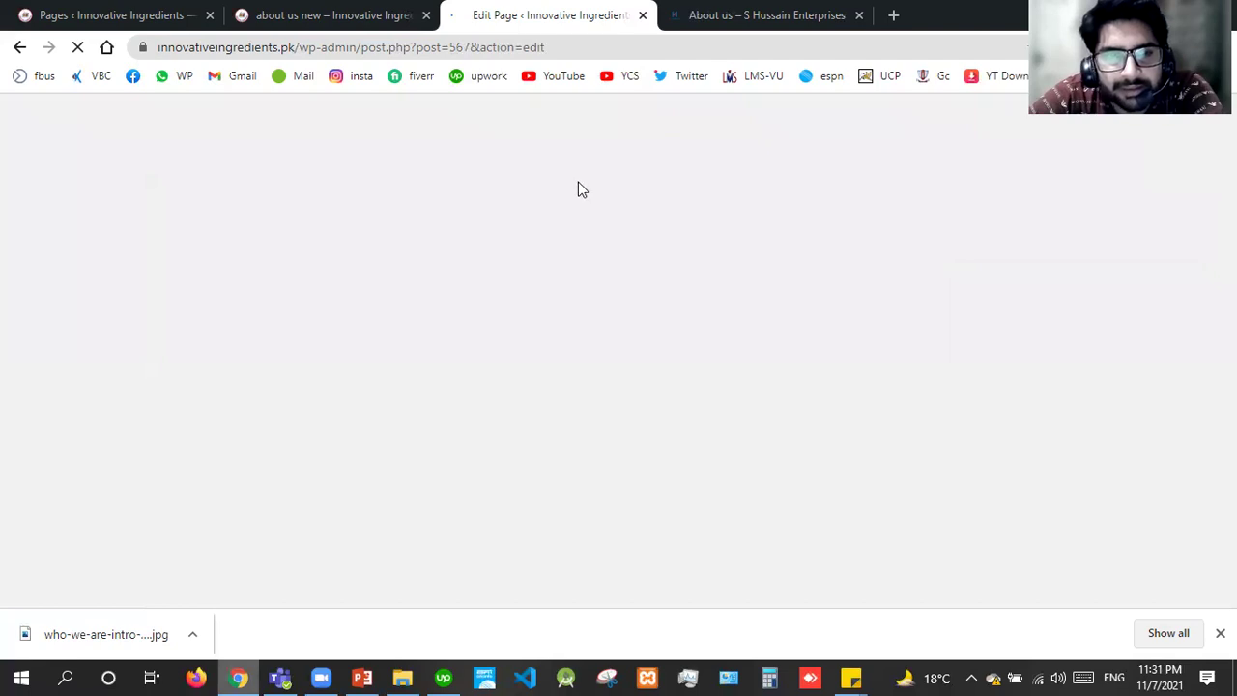
click(273, 10)
click(78, 47)
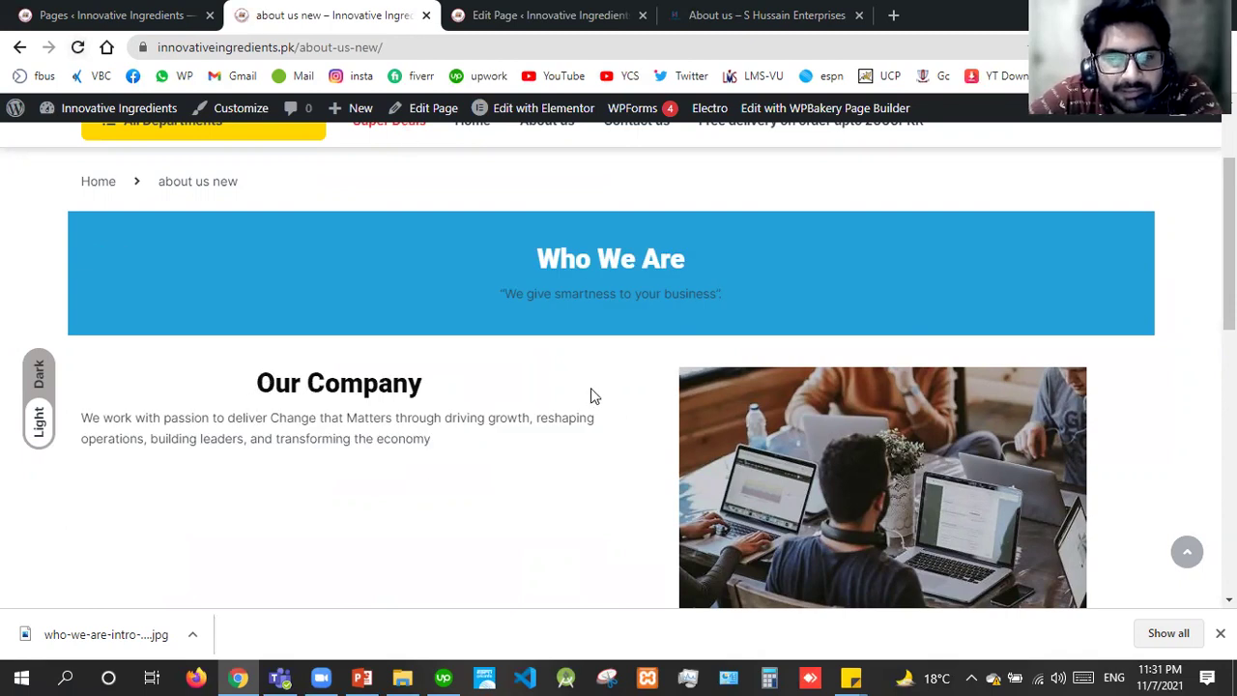
Step: Add an empty Section element below the Our Company row in the WPBakery layout
click(586, 10)
scroll(618, 364, down, 1)
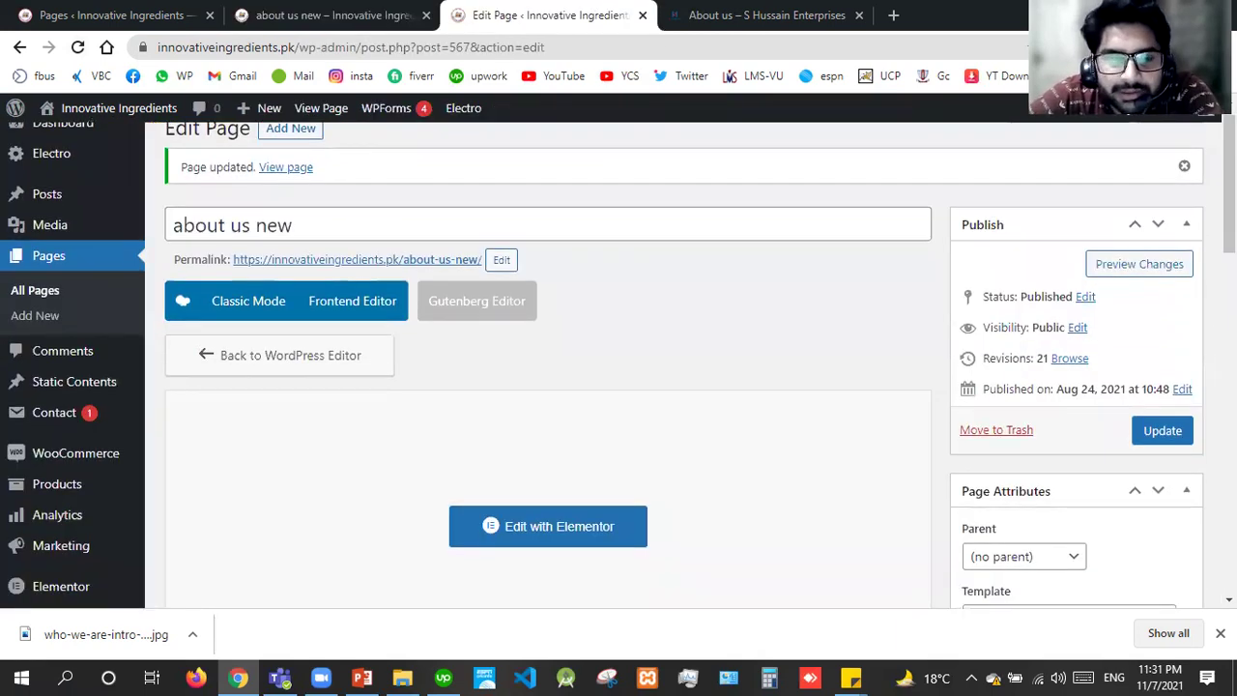
scroll(592, 205, down, 6)
scroll(586, 287, down, 4)
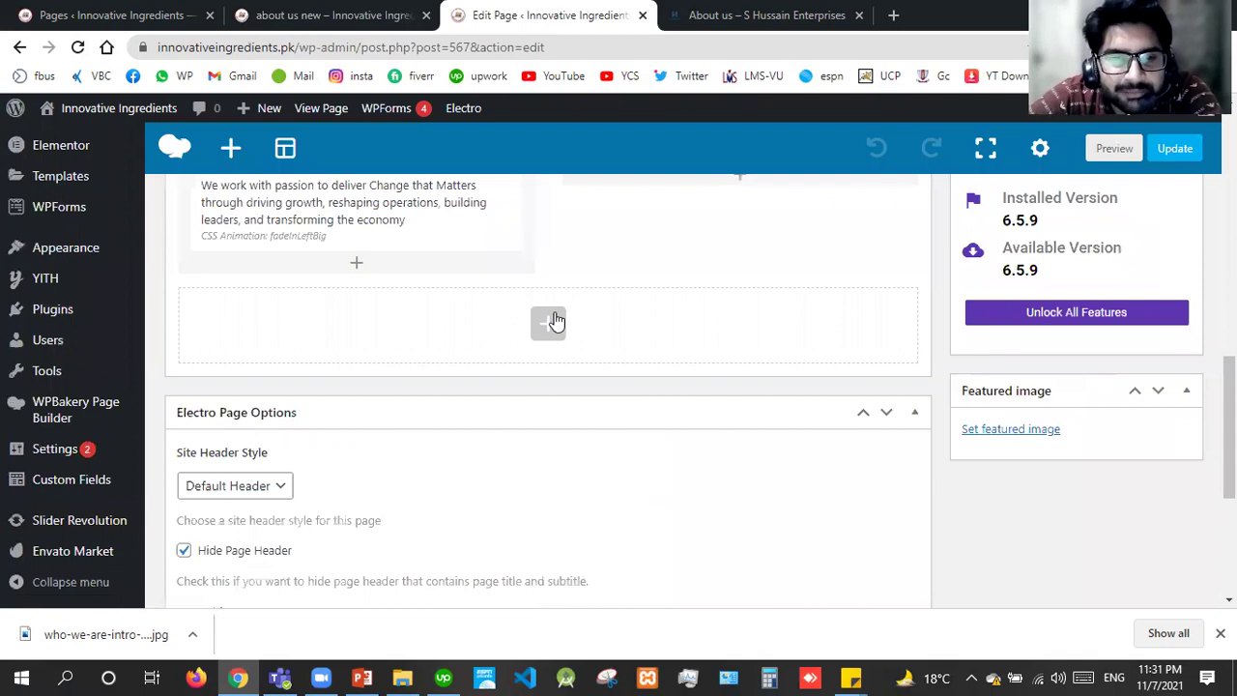
click(553, 322)
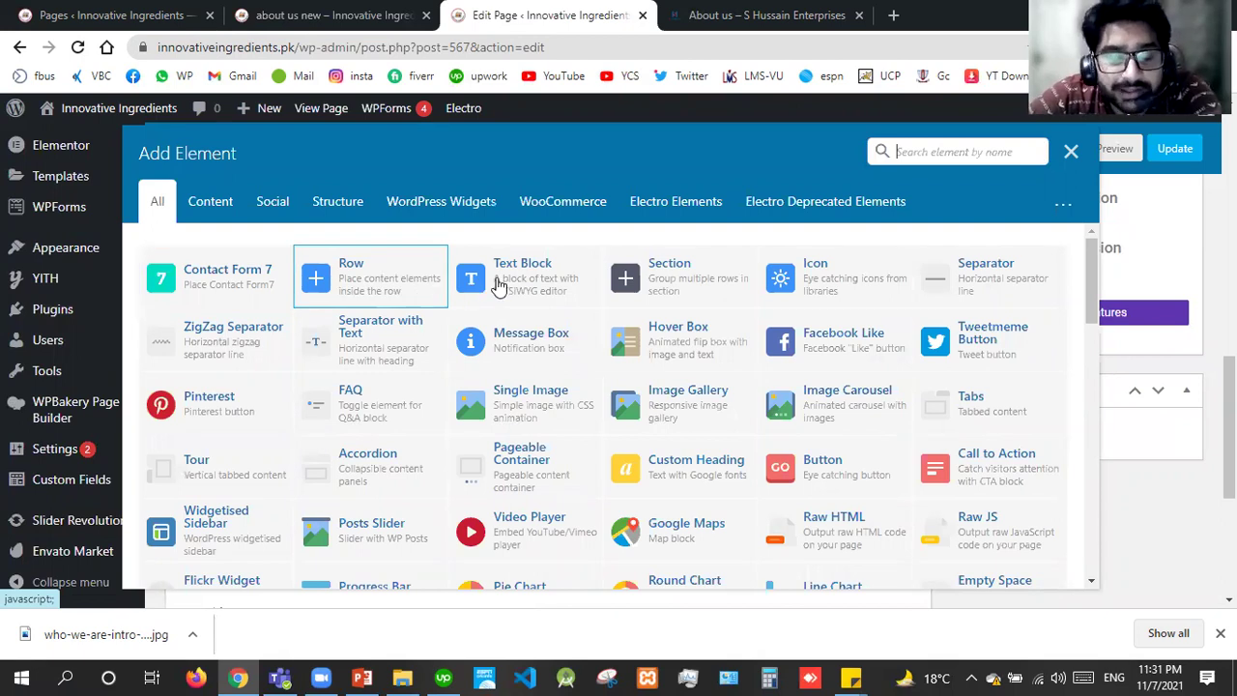
click(663, 281)
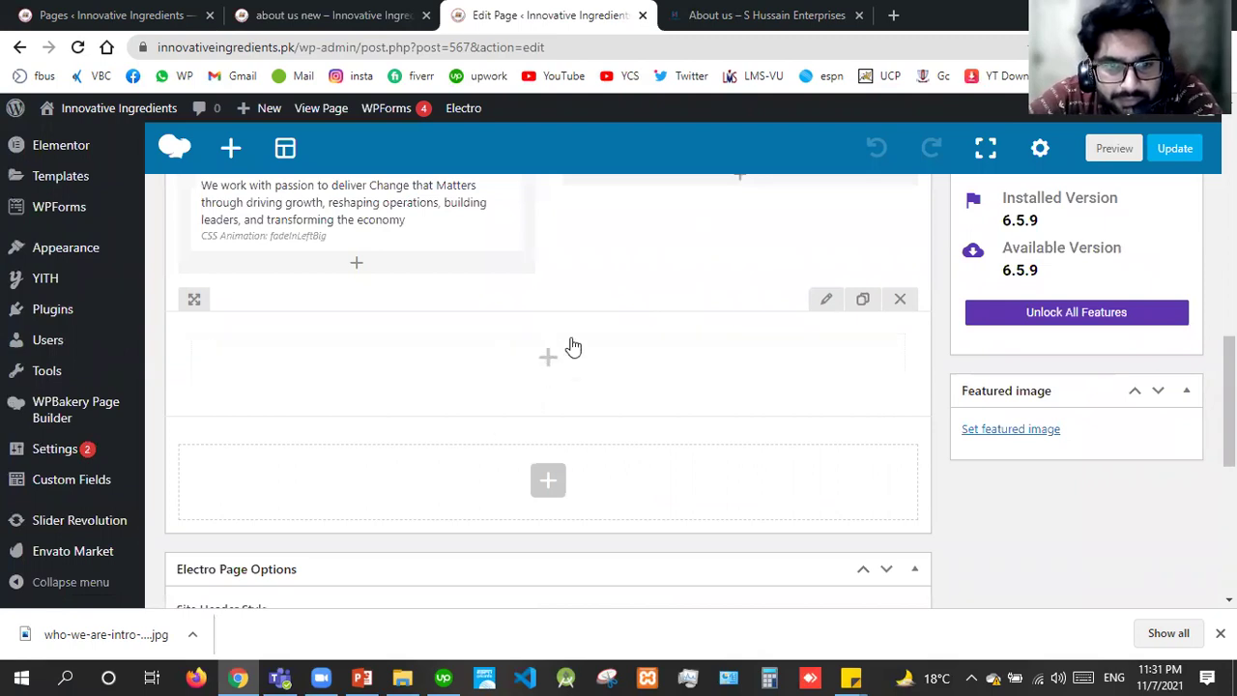
click(547, 359)
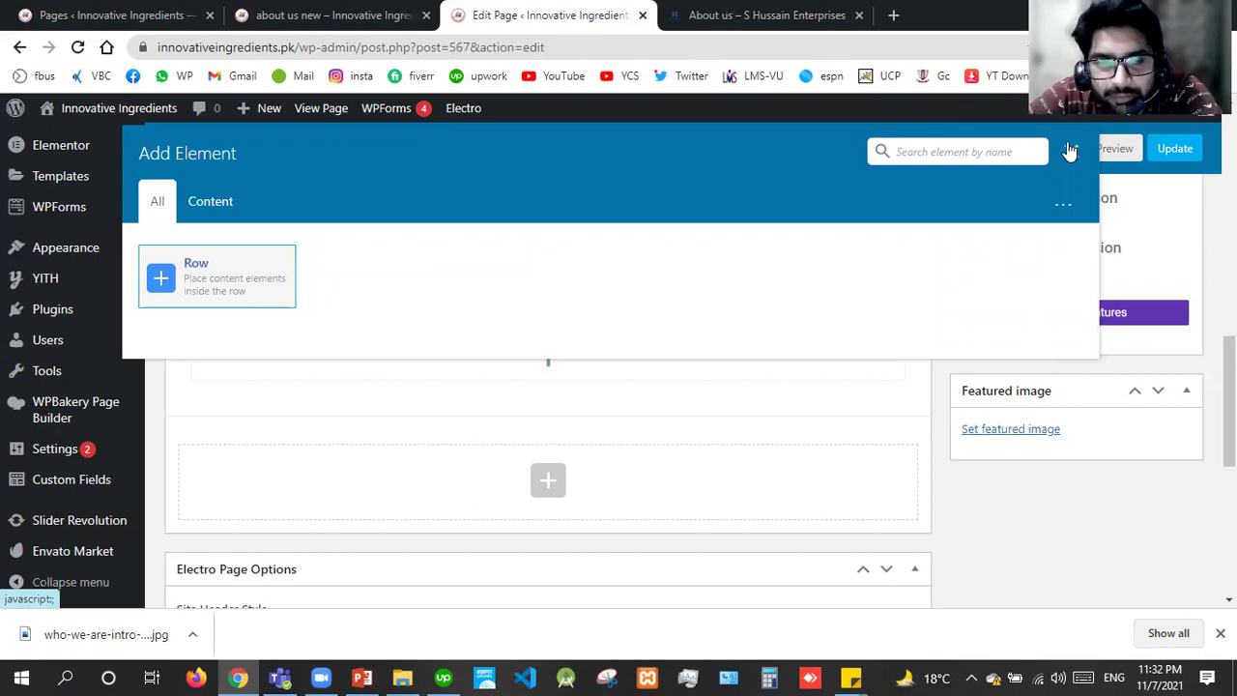
key(Escape)
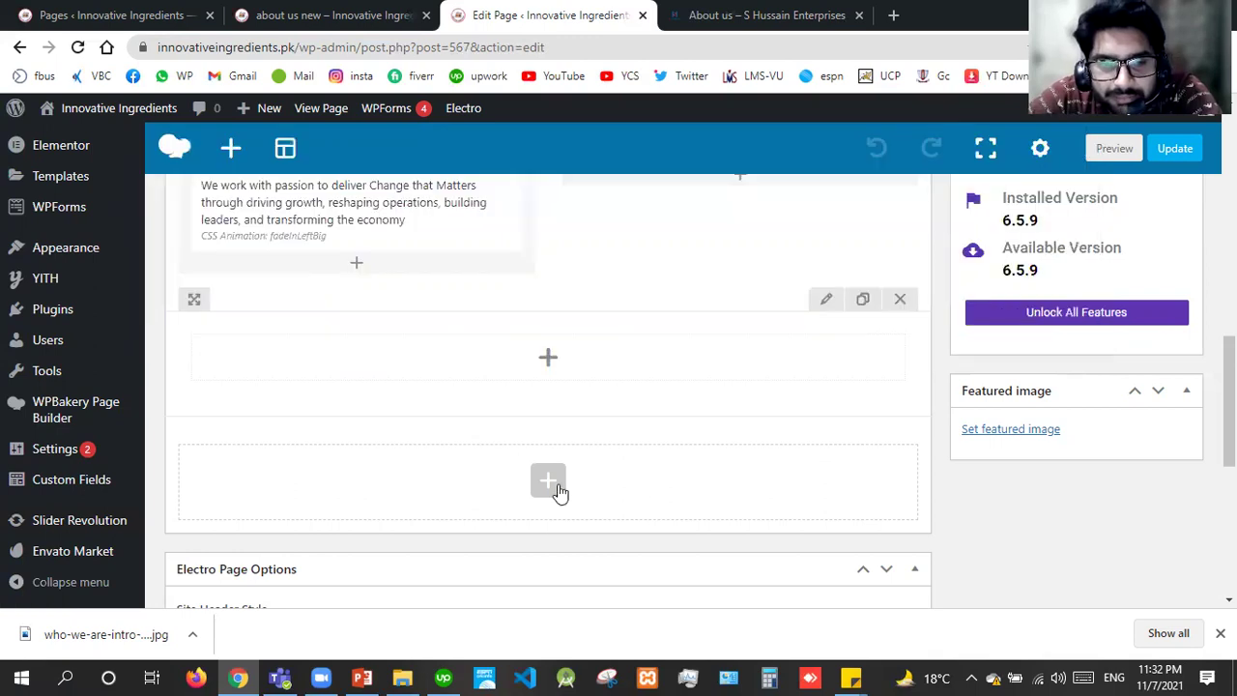
Step: Add a Hover Box element with its default settings below the empty section, and update the page
click(548, 482)
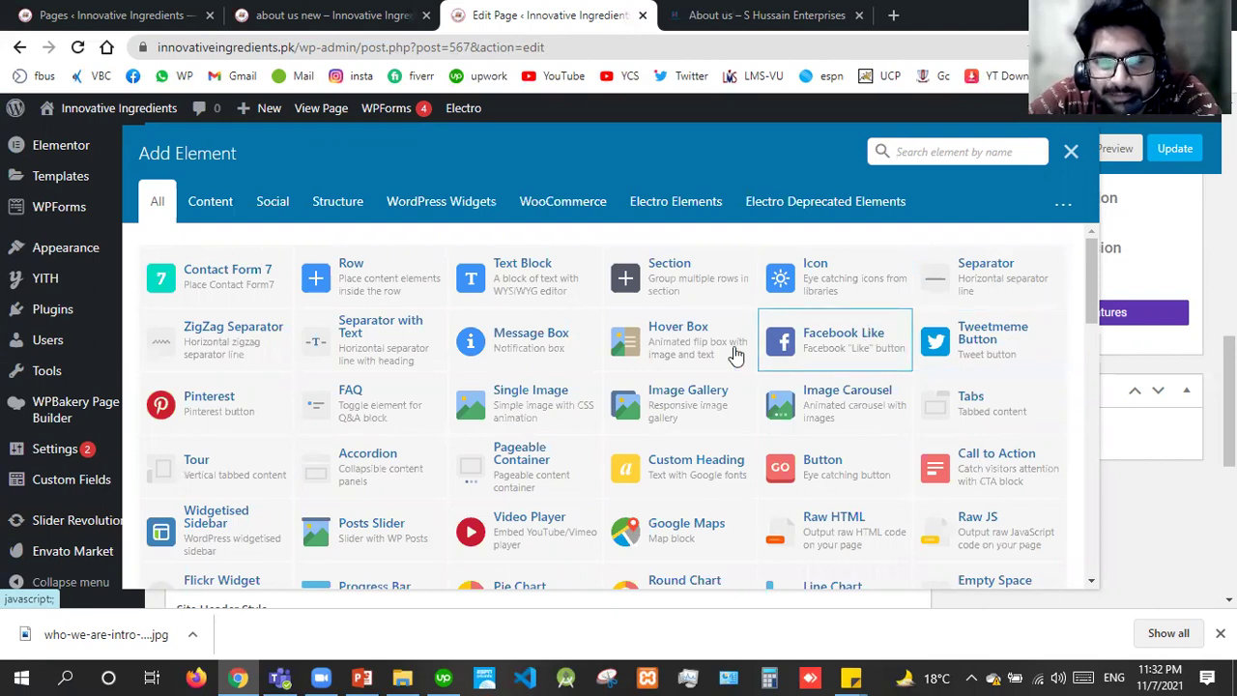
click(643, 331)
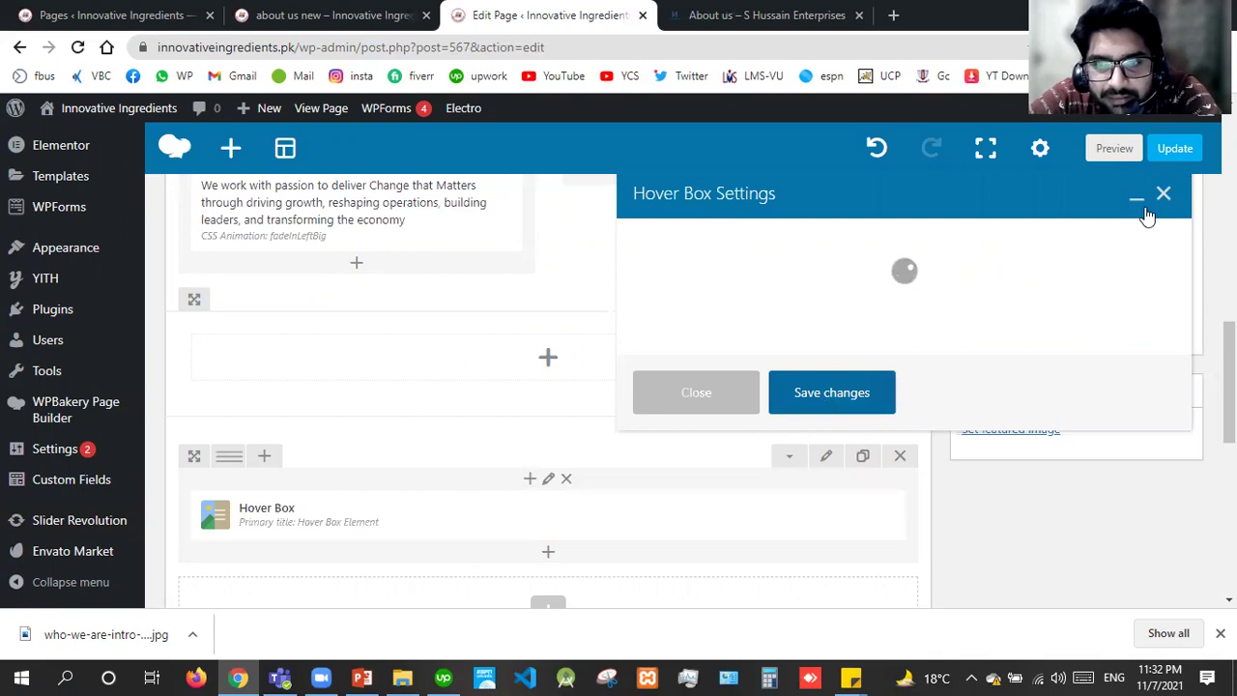
click(1187, 149)
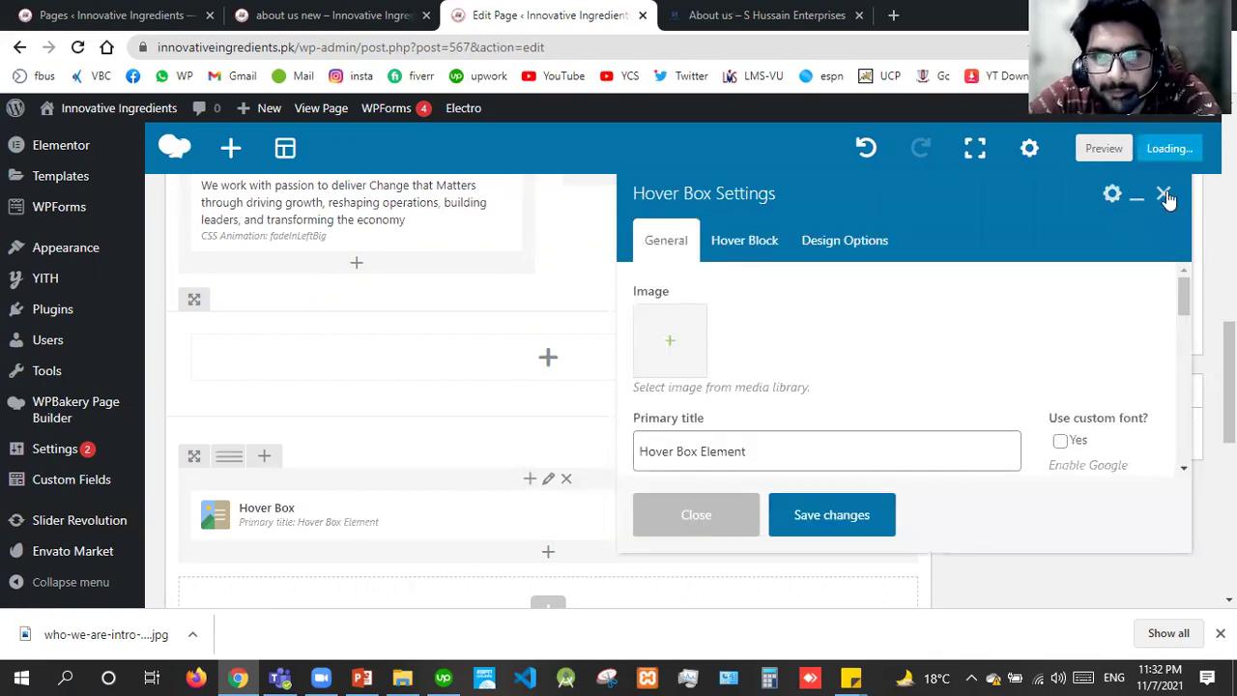
click(1165, 192)
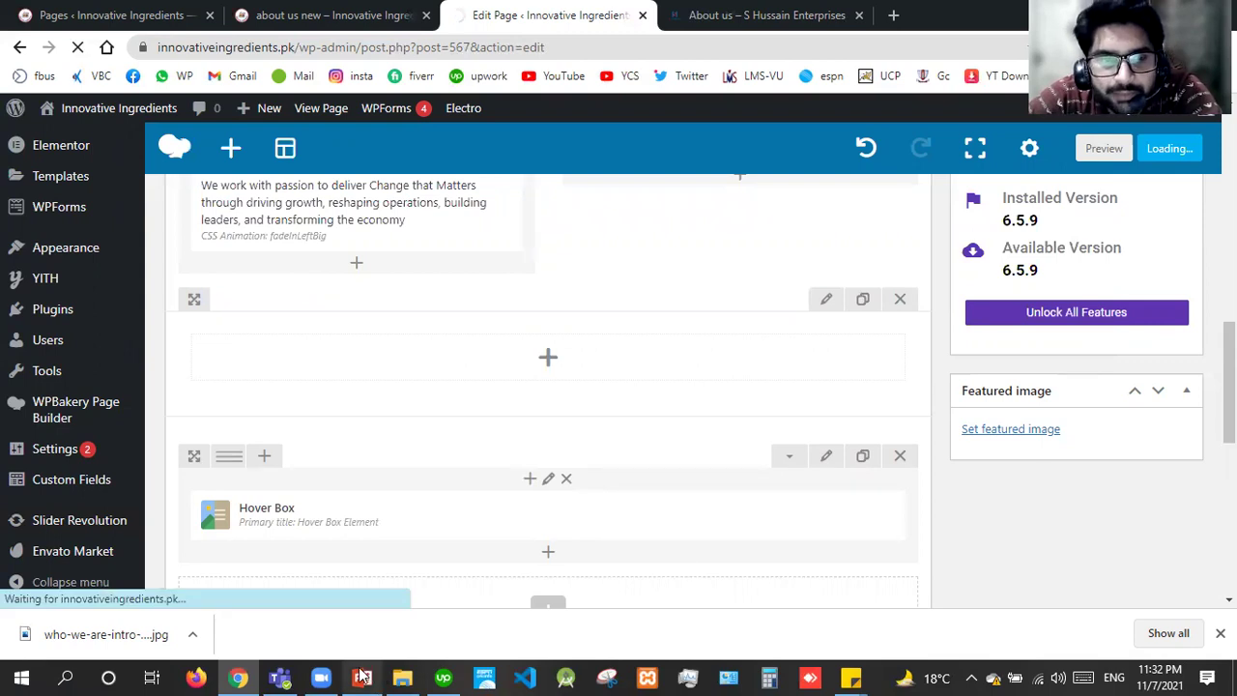
Step: Examine the new hover box on the refreshed live about us new page, and return to the page editor
click(298, 10)
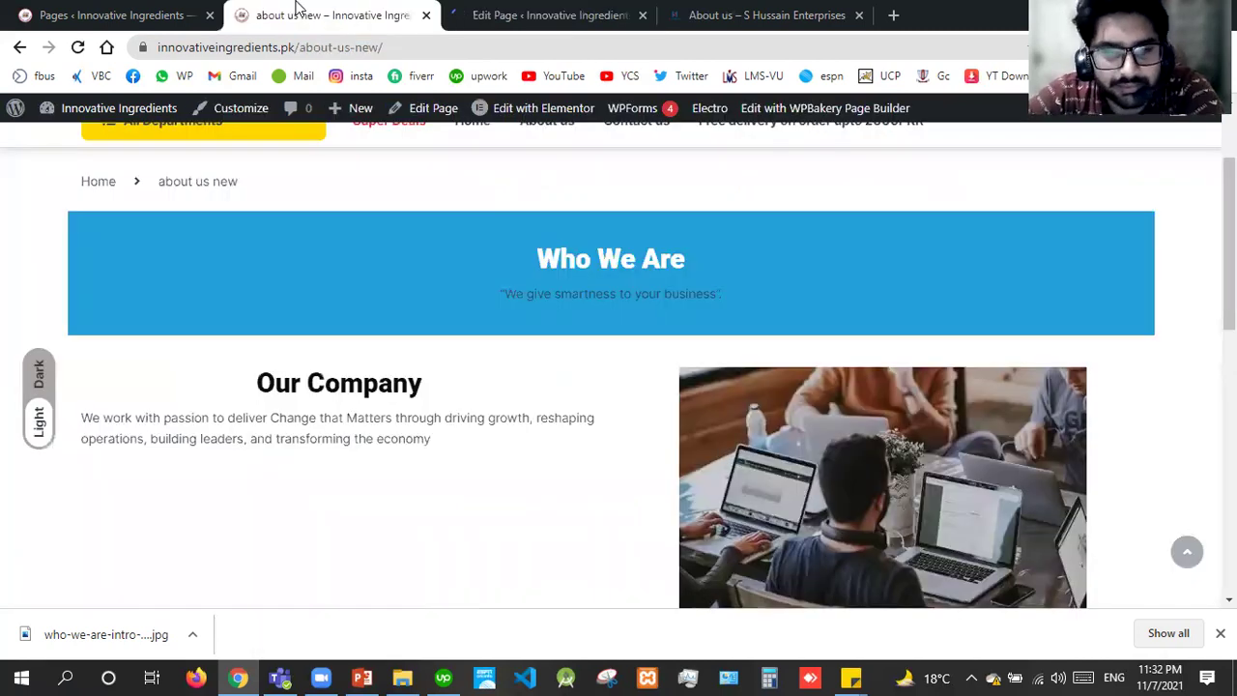
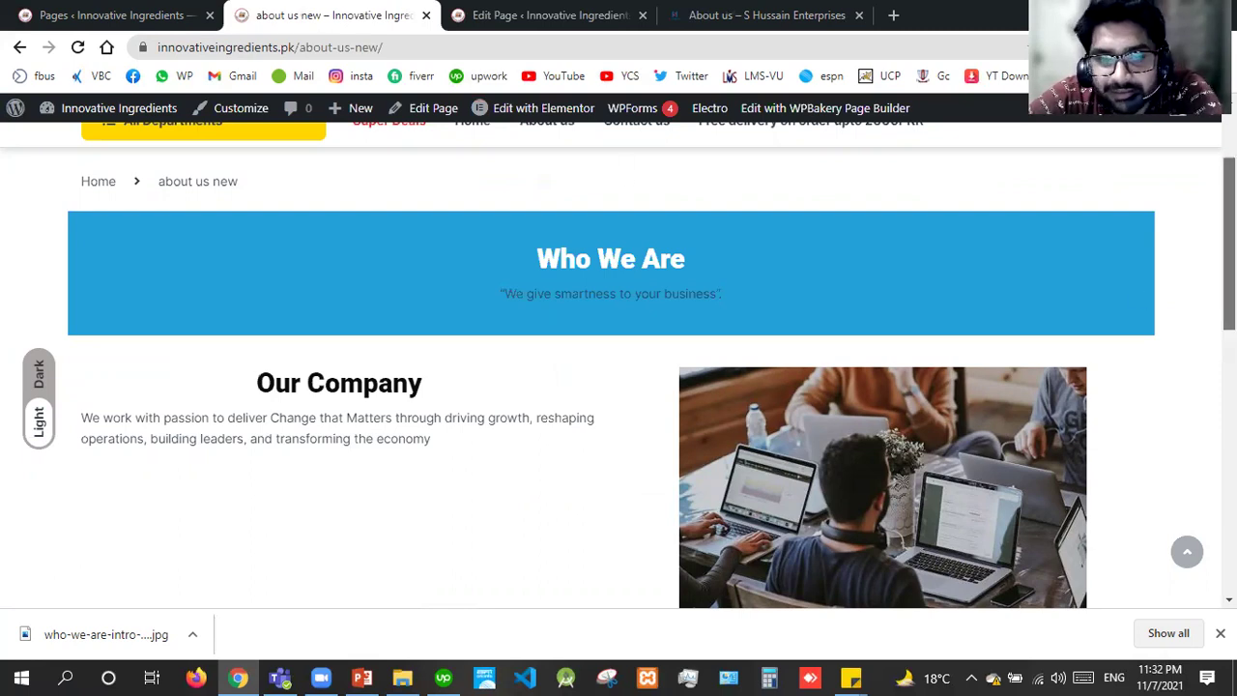
scroll(1230, 242, down, 1)
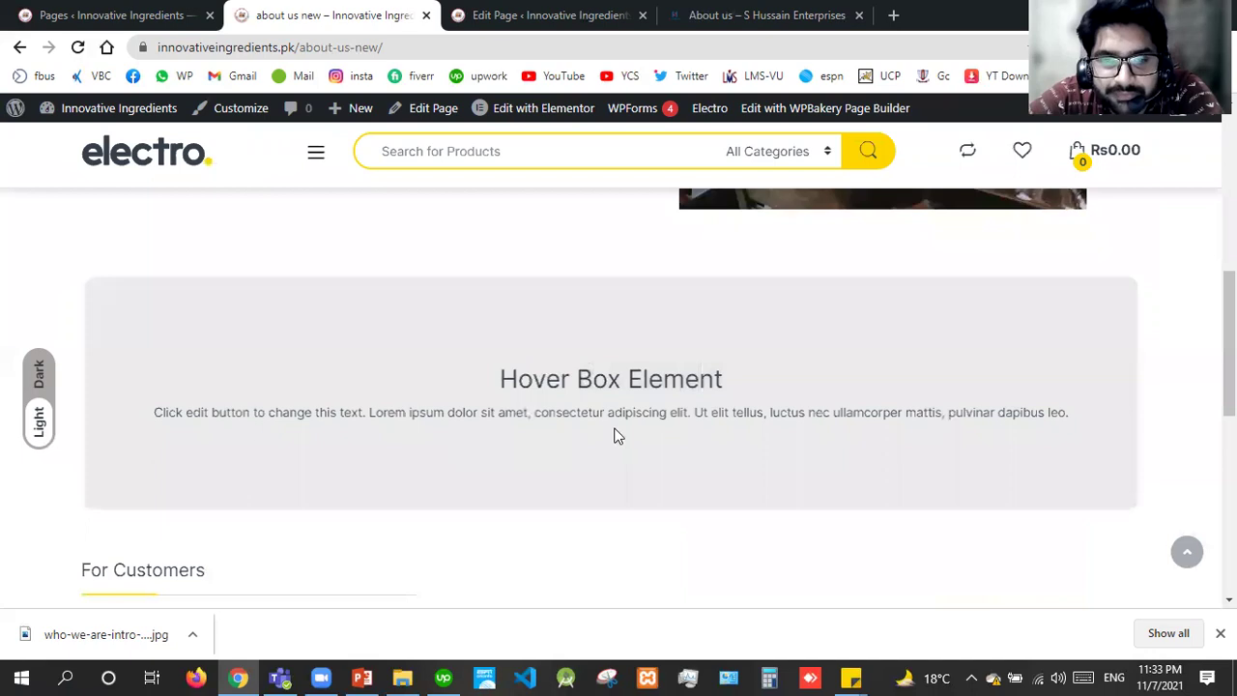
click(553, 12)
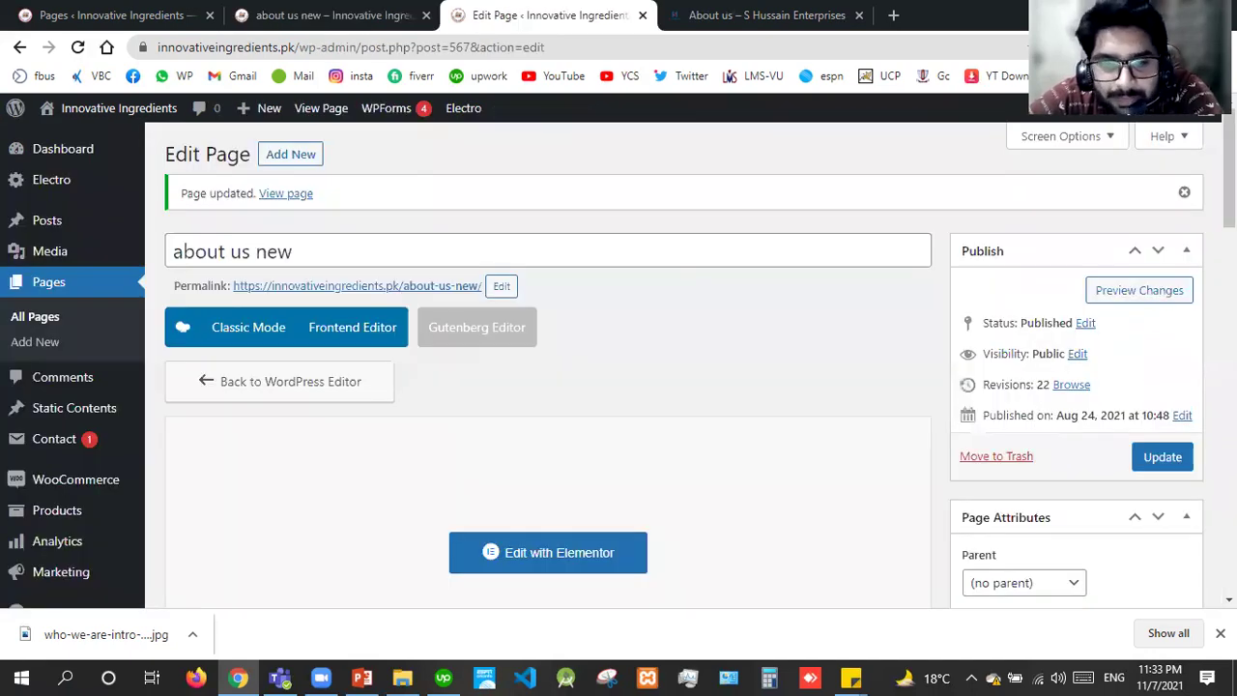
Step: Add an FAQ element with its default settings below the Hover Box element, and update the page
scroll(415, 404, down, 5)
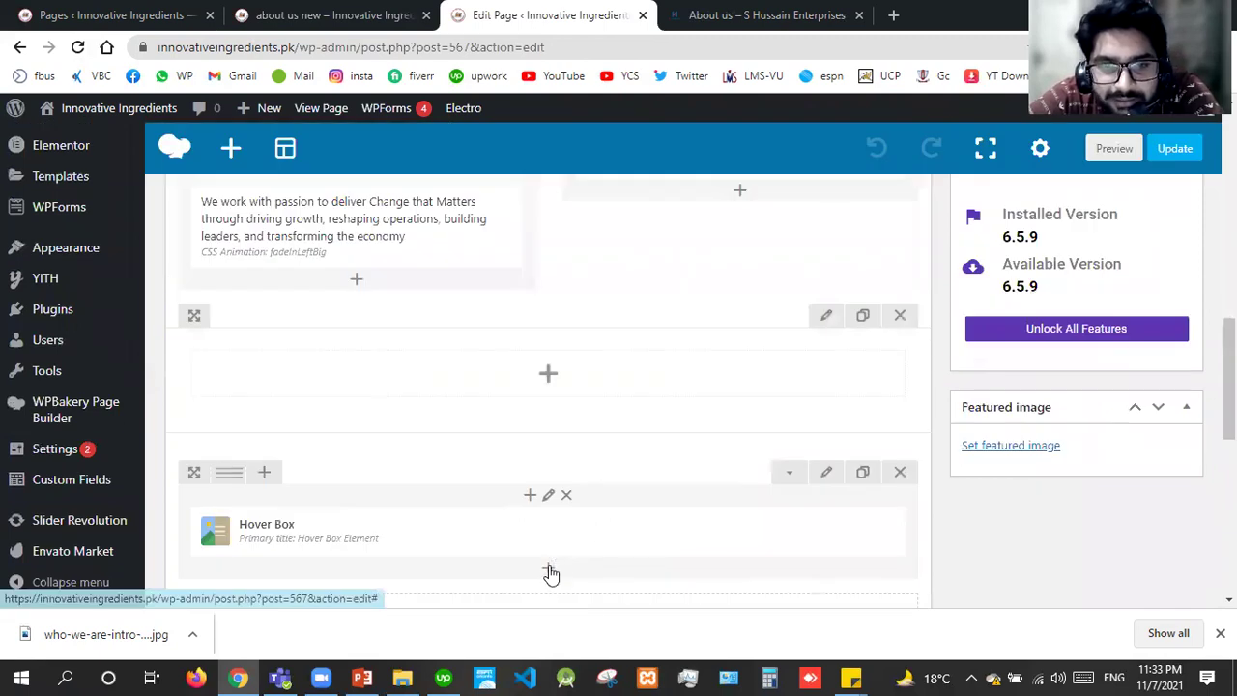
click(548, 570)
drag(1092, 261, 1118, 529)
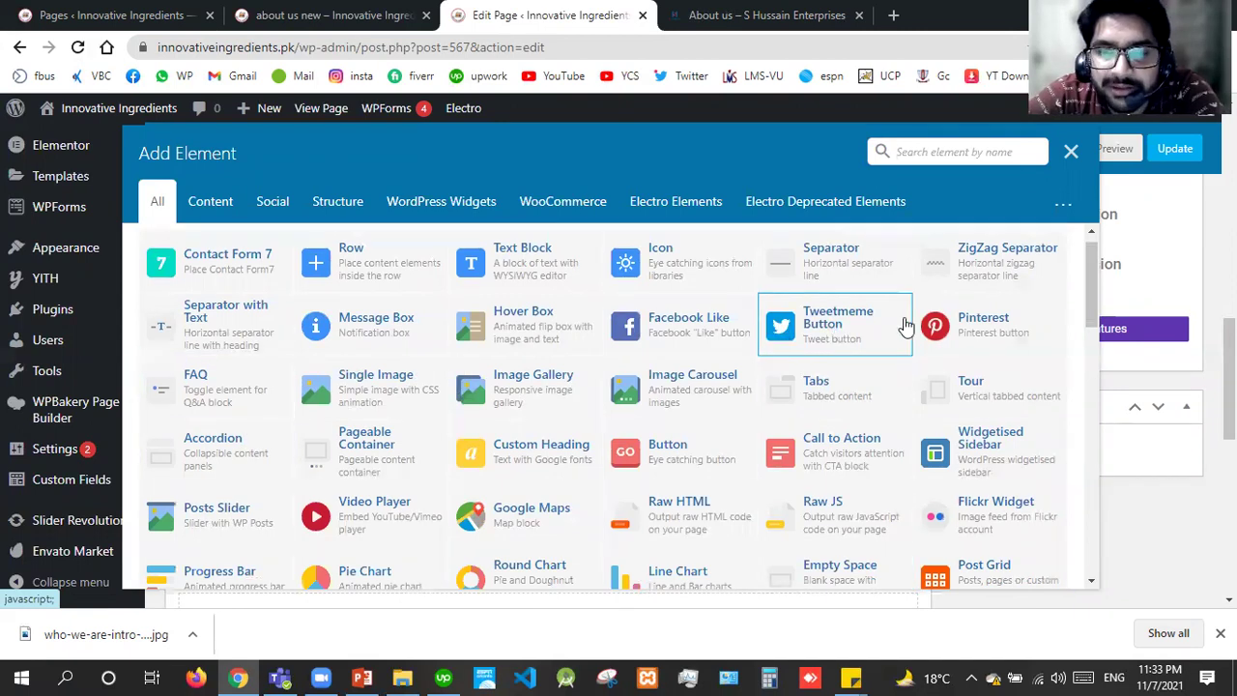
click(221, 397)
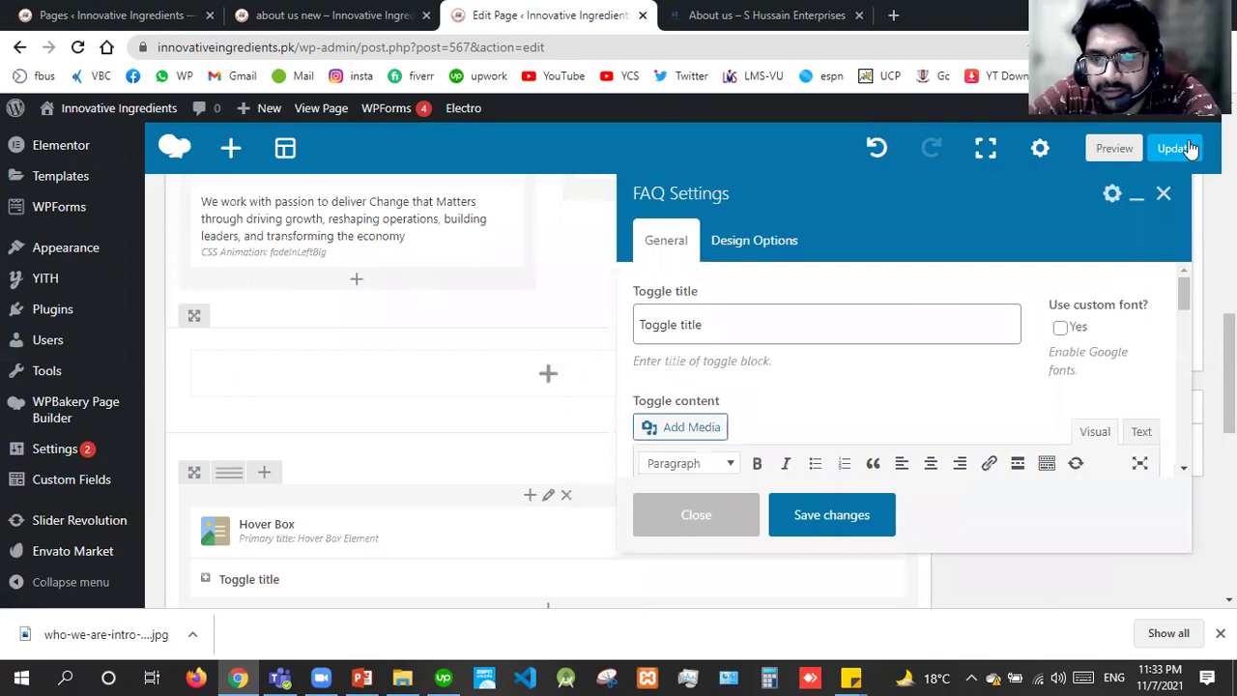
click(1191, 148)
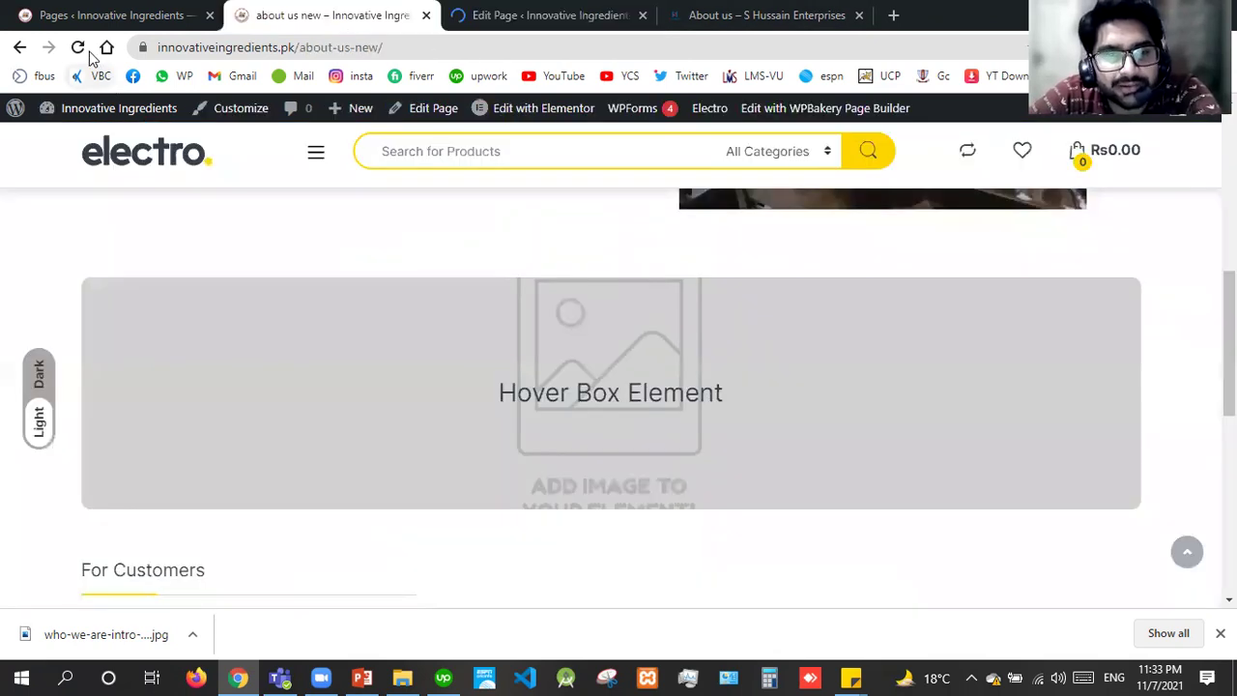
Step: Reload the live about us new page, test expanding and collapsing the FAQ toggle, and return to the page editor
click(87, 55)
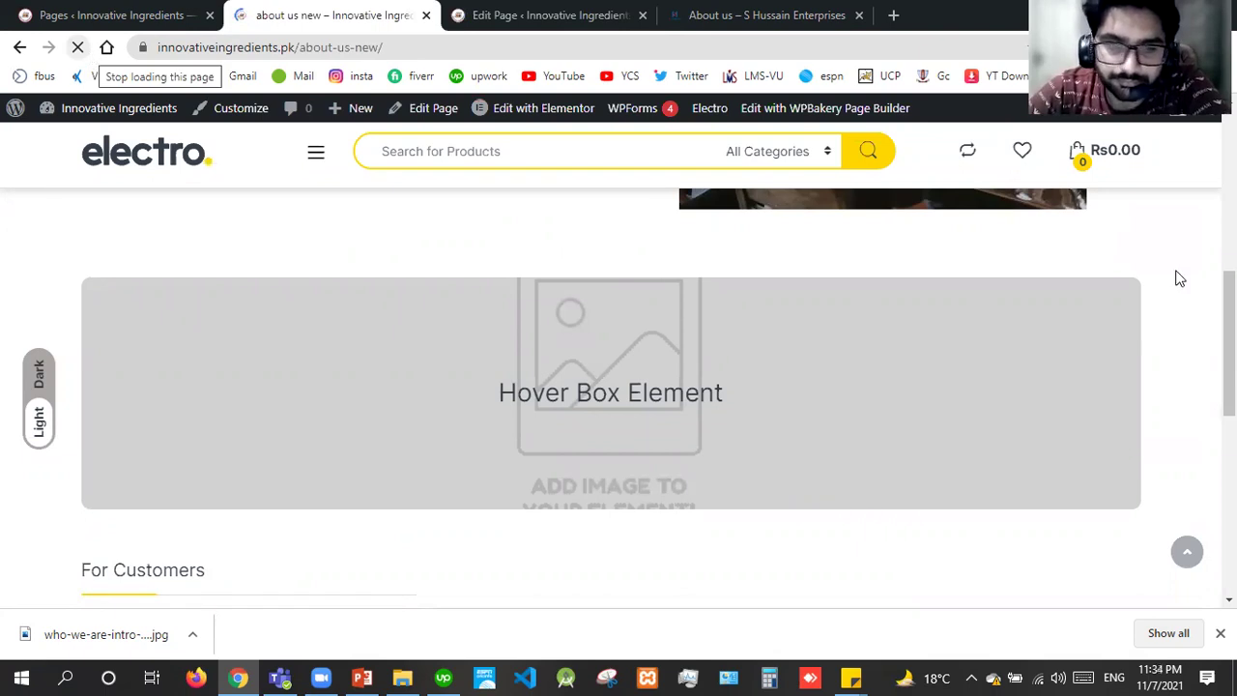
scroll(323, 342, down, 1)
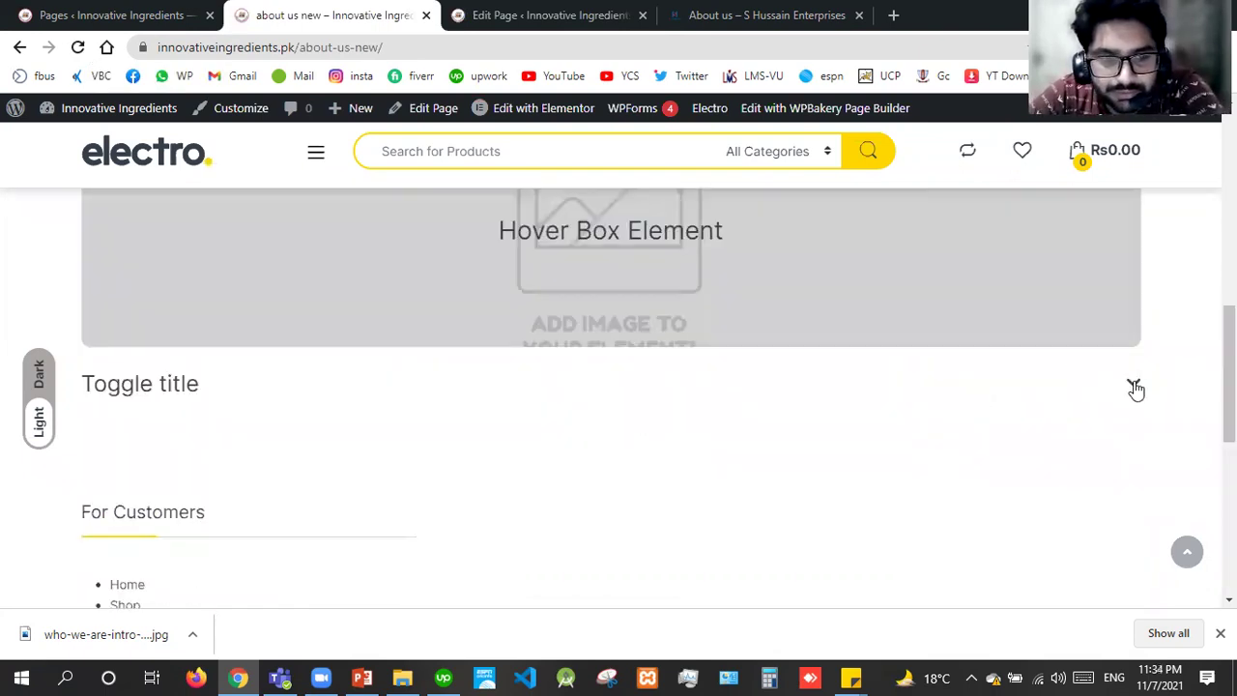
click(1136, 387)
click(1136, 388)
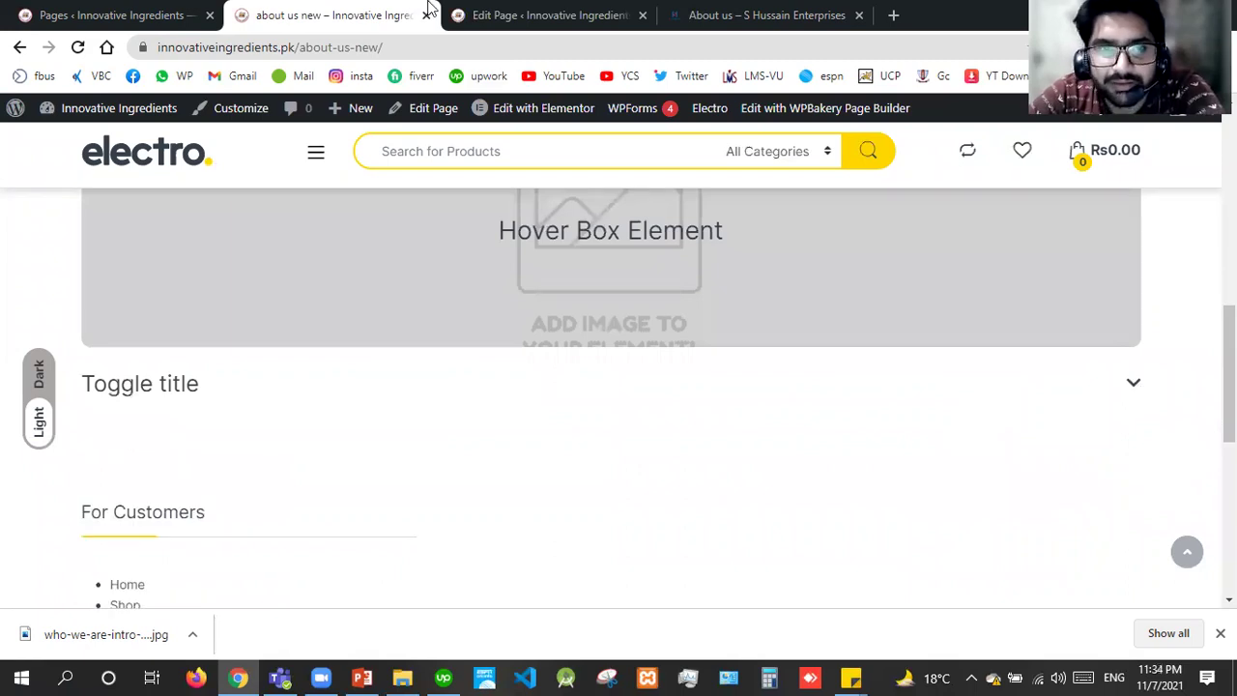
click(556, 11)
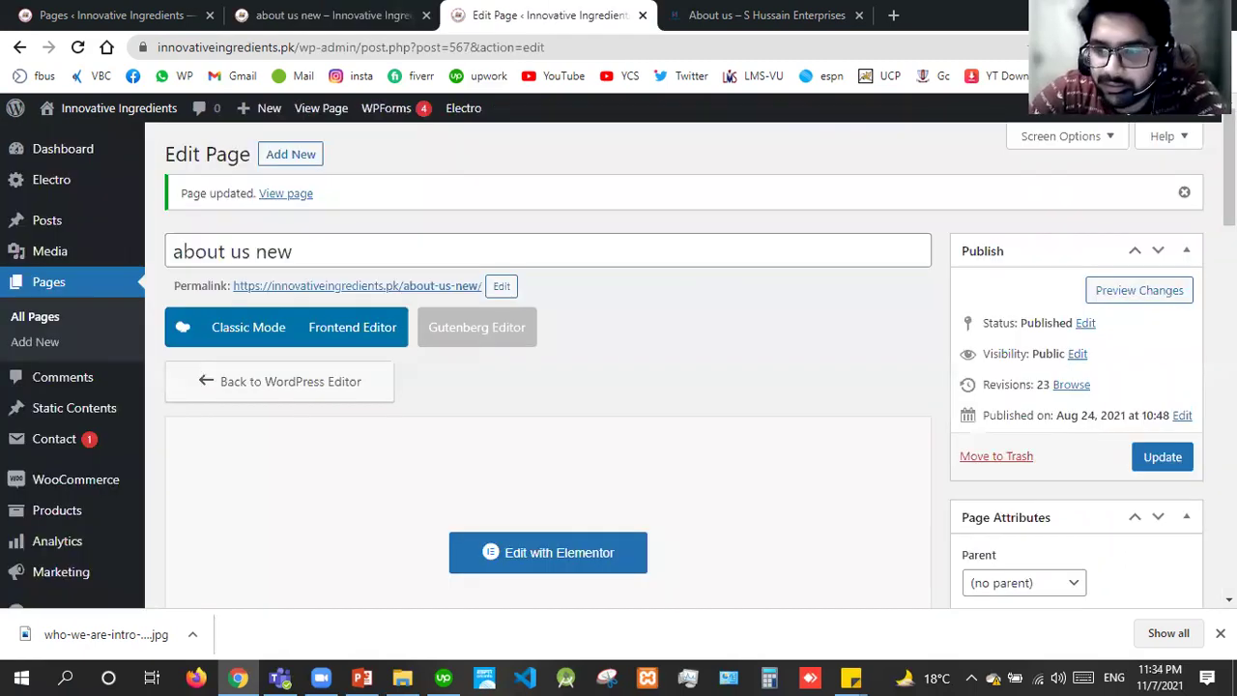
Step: Delete the empty section above the Hover Box row in the WPBakery layout
scroll(539, 319, down, 5)
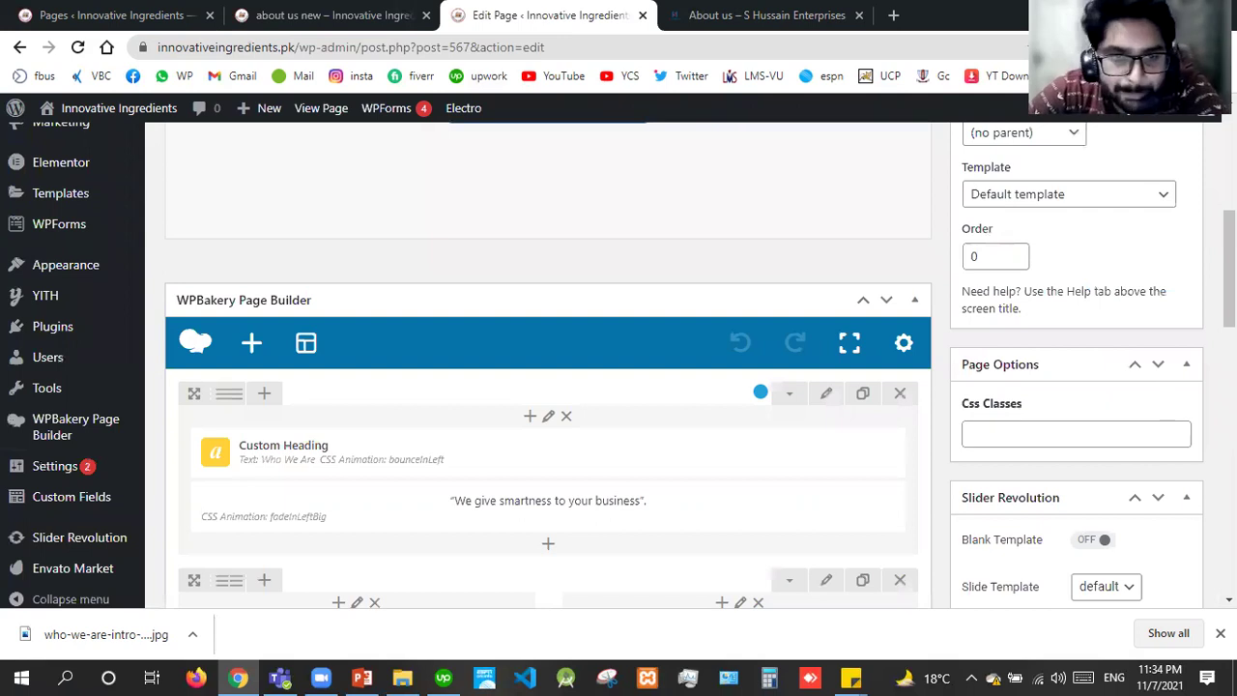
scroll(550, 373, down, 5)
scroll(533, 360, down, 2)
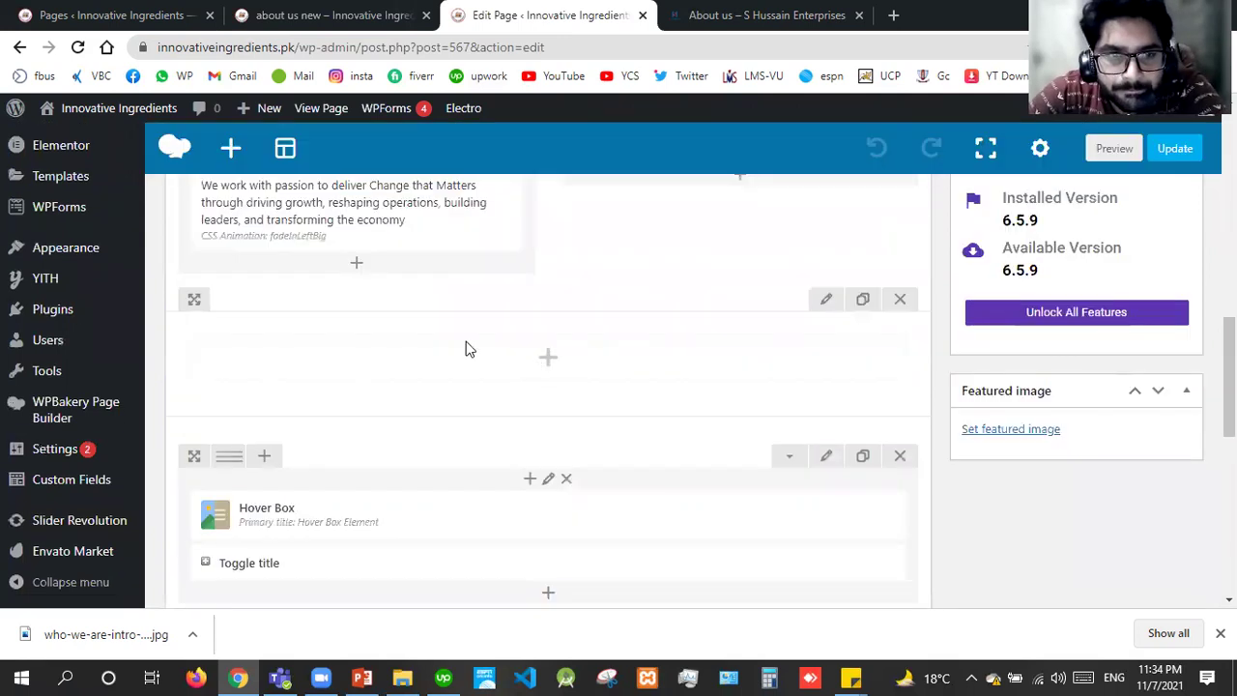
click(548, 356)
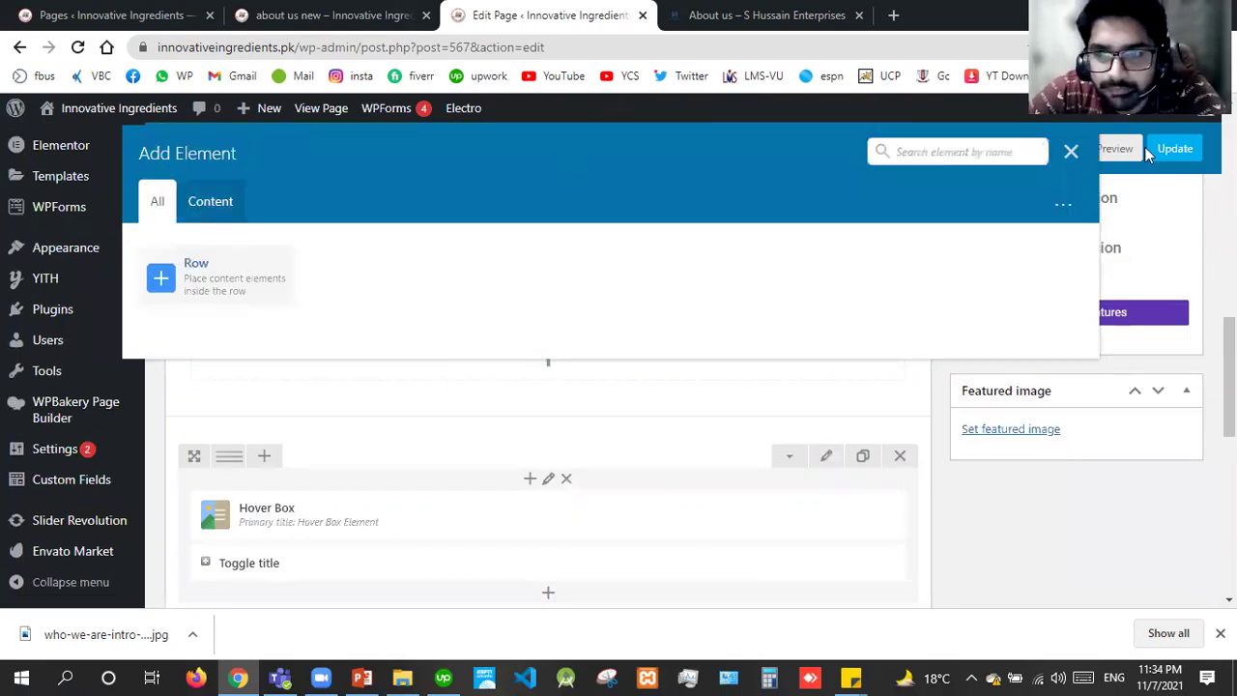
click(564, 373)
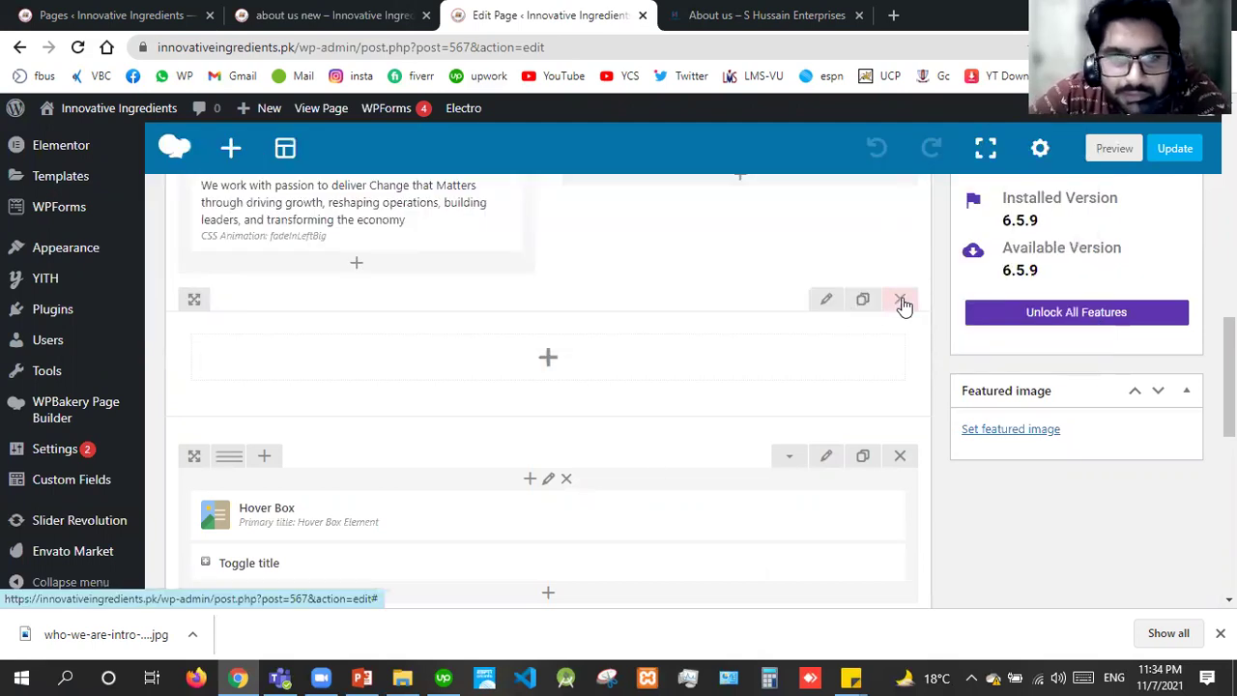
click(900, 299)
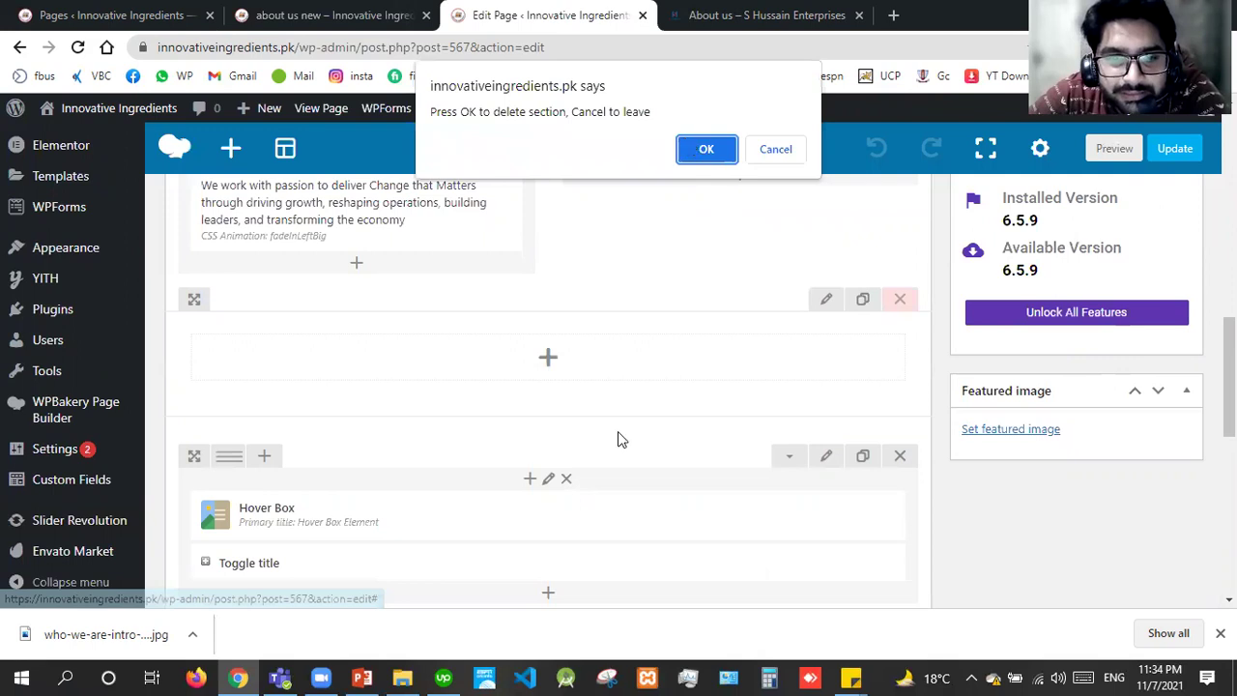
key(Return)
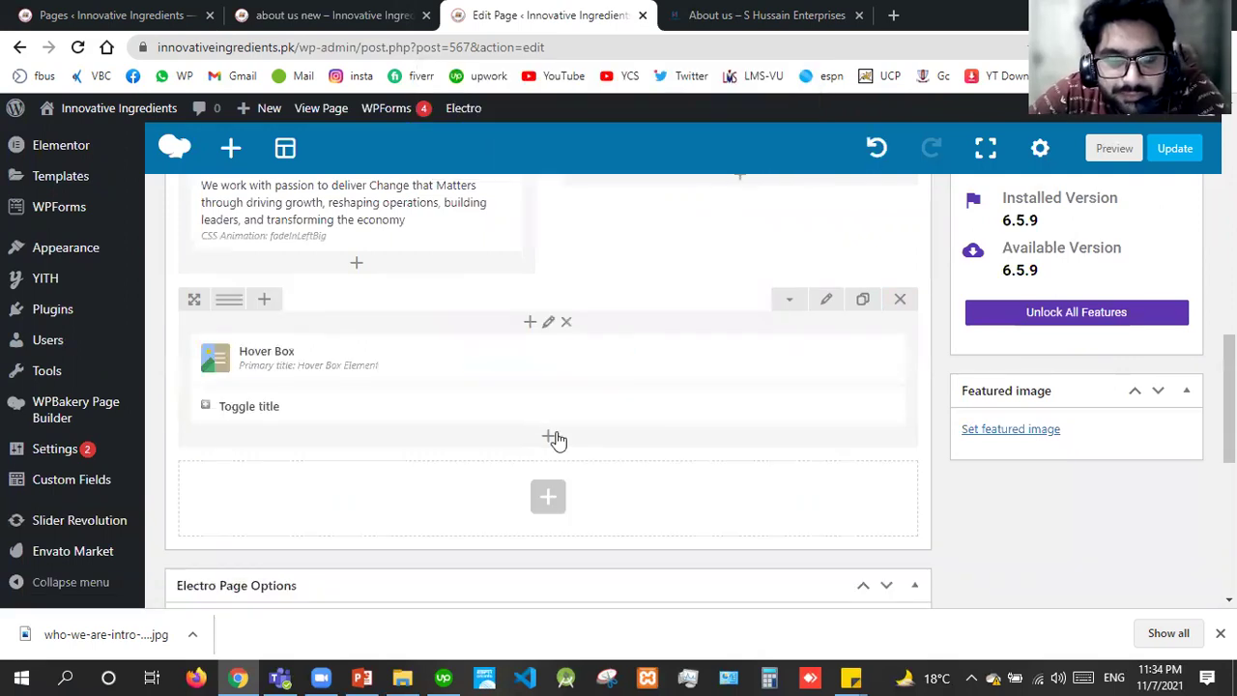
Step: Add an empty Row element below the row that holds the Hover Box and FAQ toggle
click(552, 438)
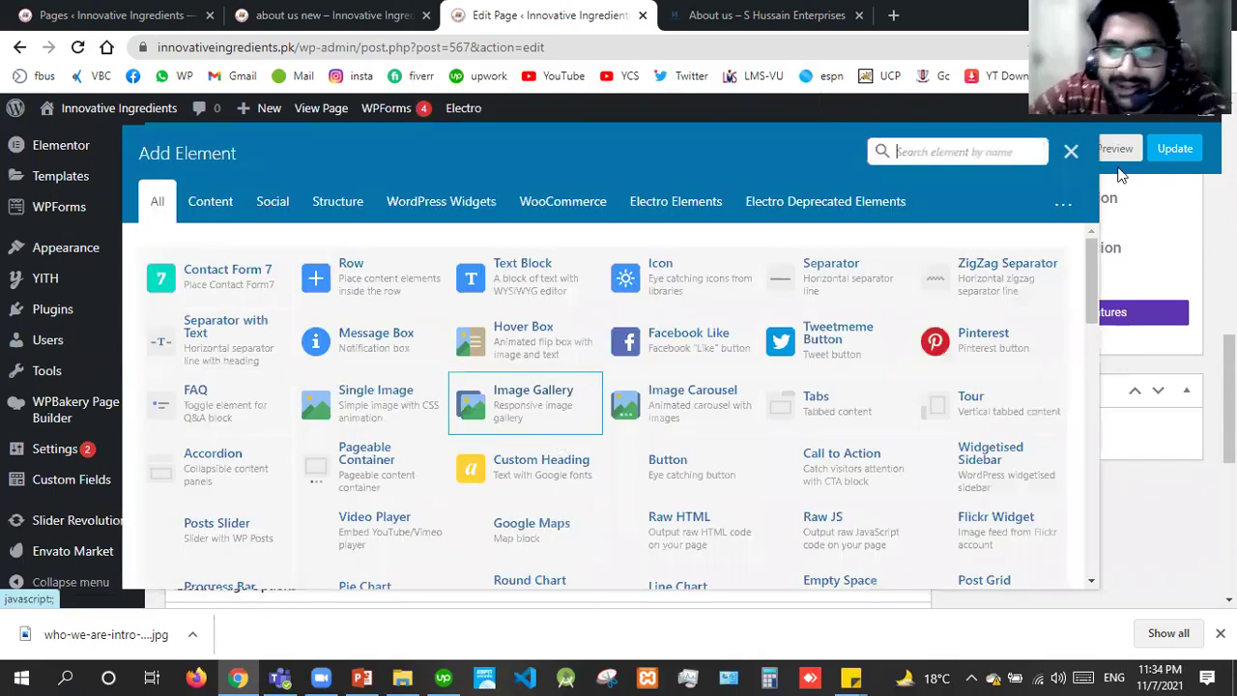
click(578, 398)
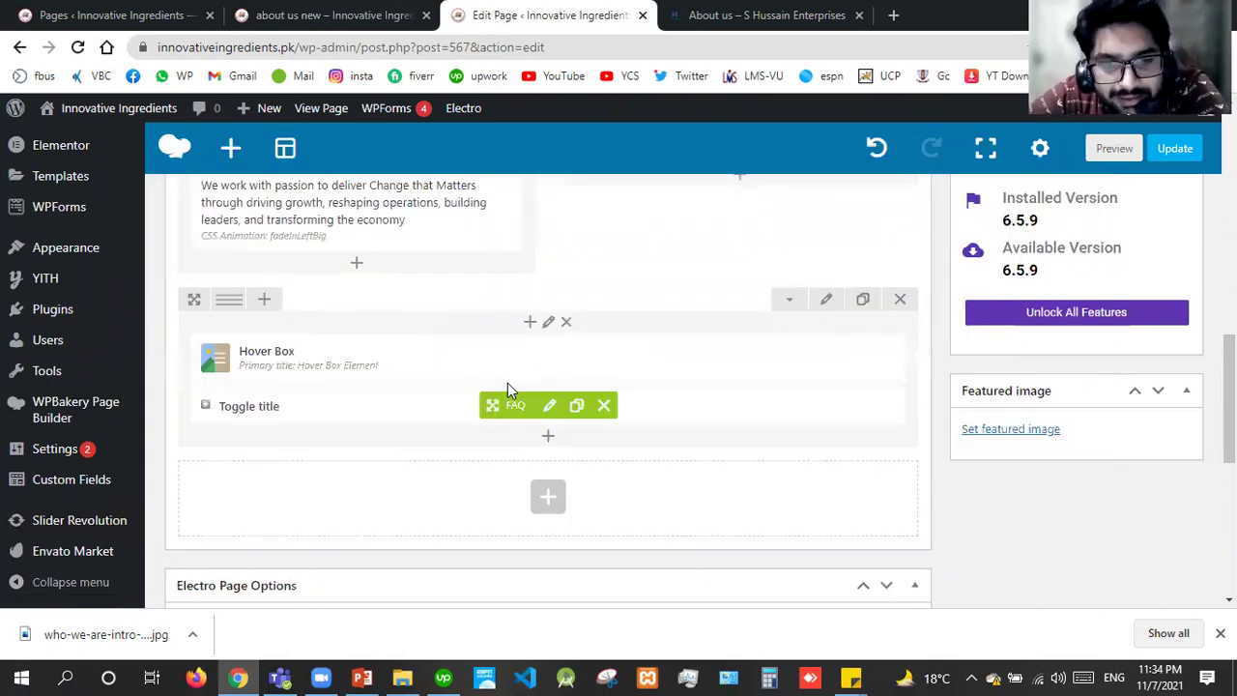
click(556, 507)
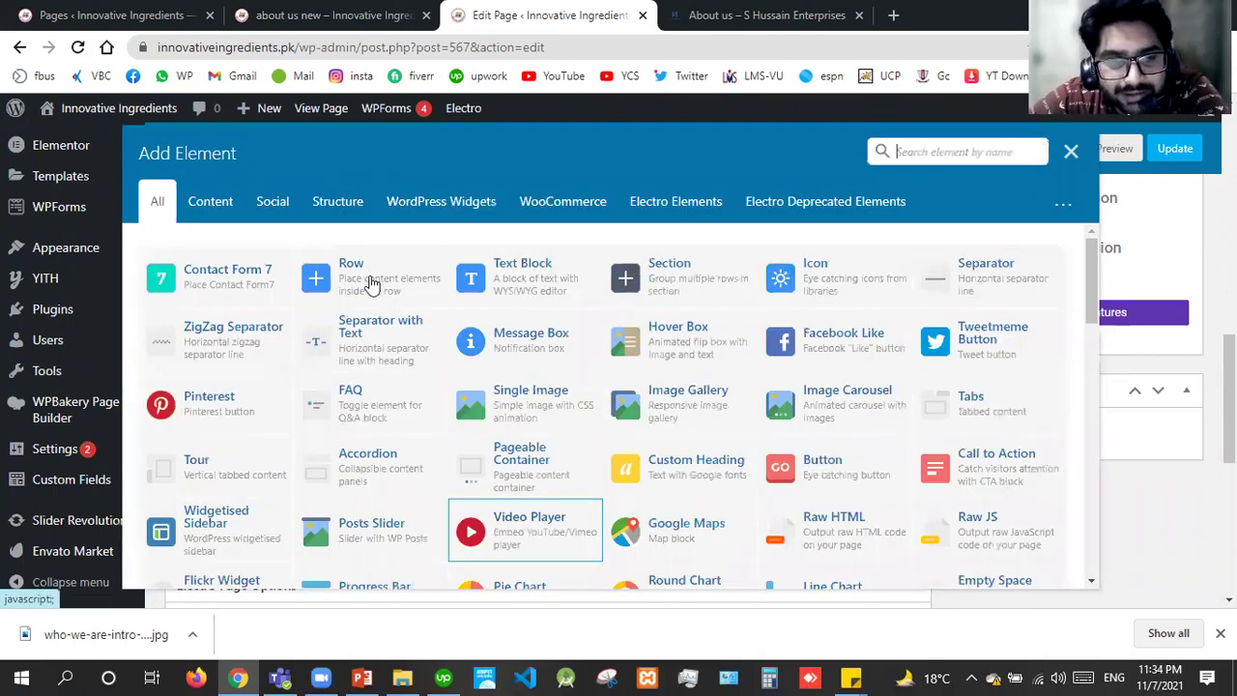
key(Escape)
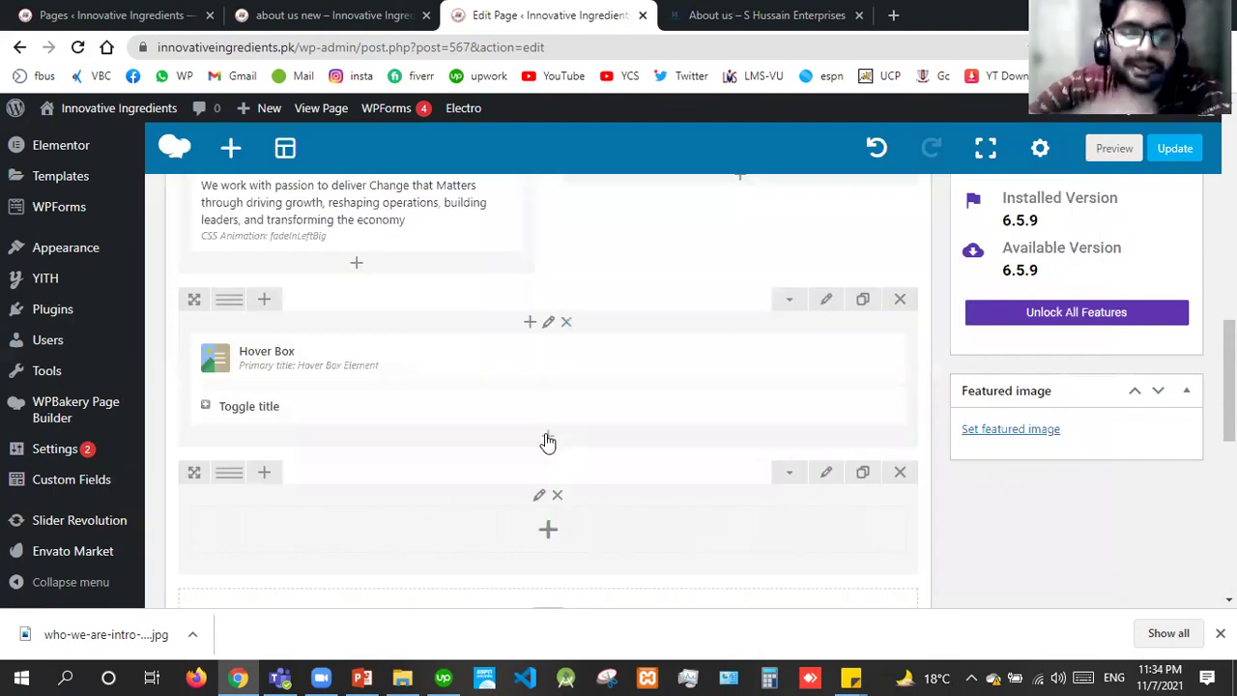
Step: Add a Tour element below the FAQ toggle in the Hover Box row, and update the page
click(547, 440)
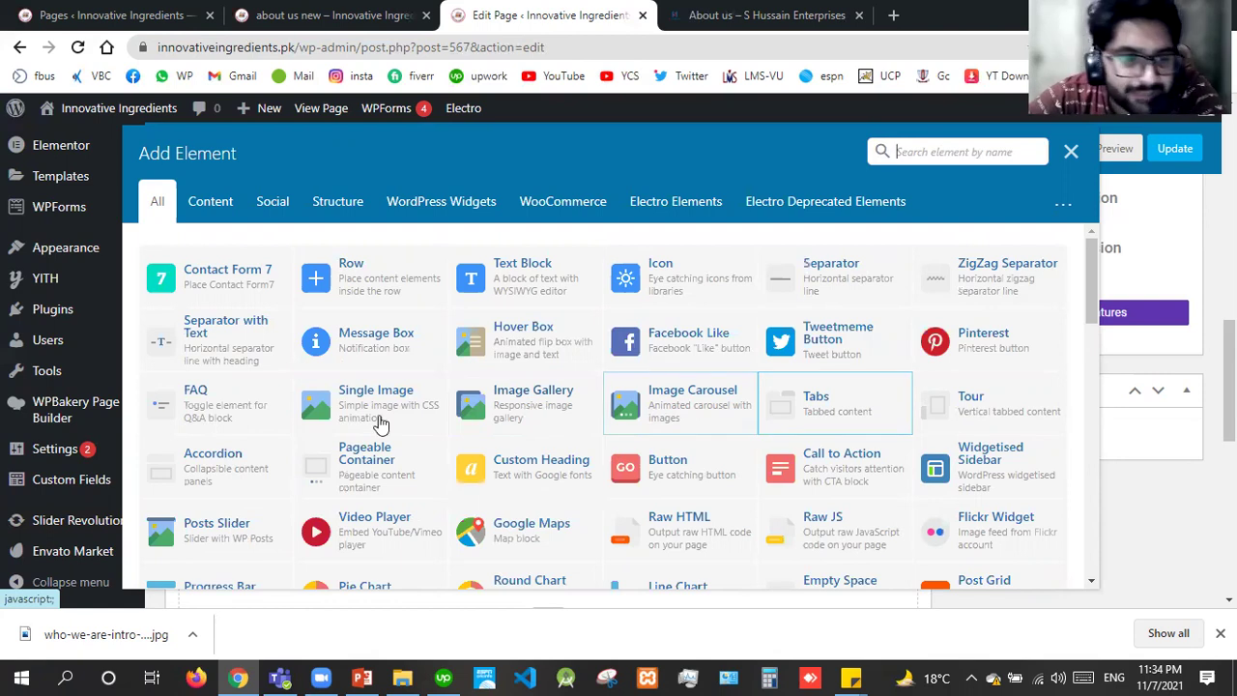
click(934, 387)
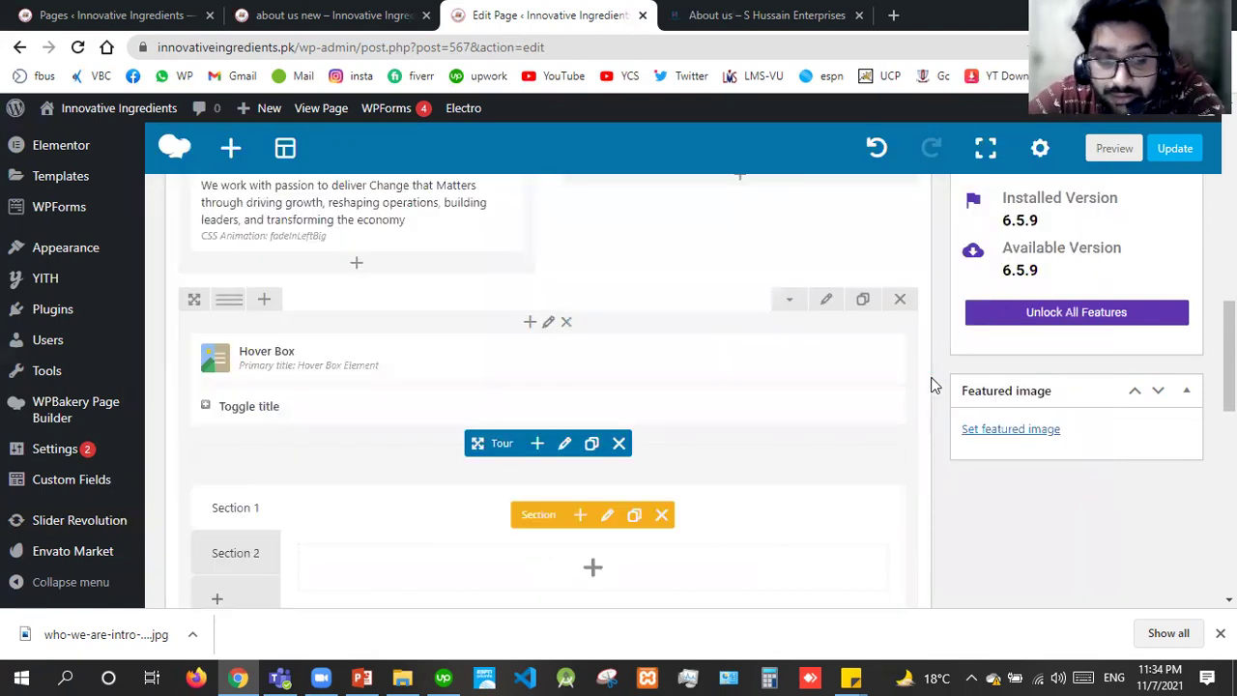
scroll(934, 387, down, 3)
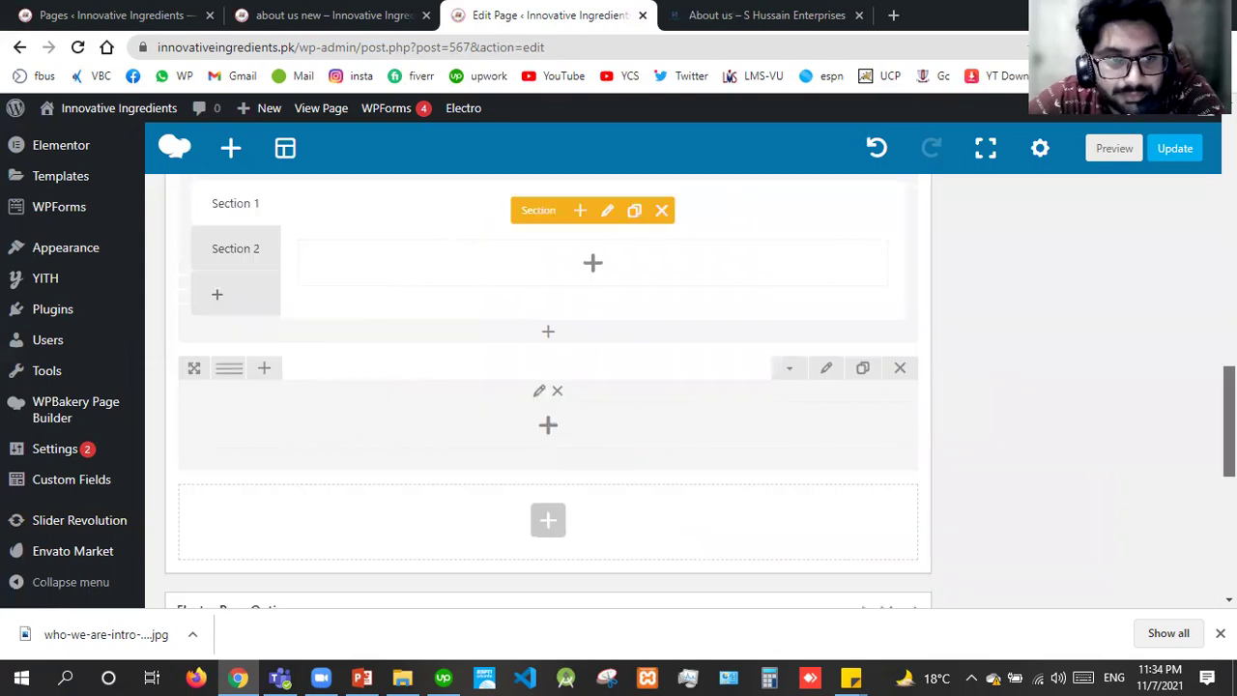
scroll(1192, 207, up, 2)
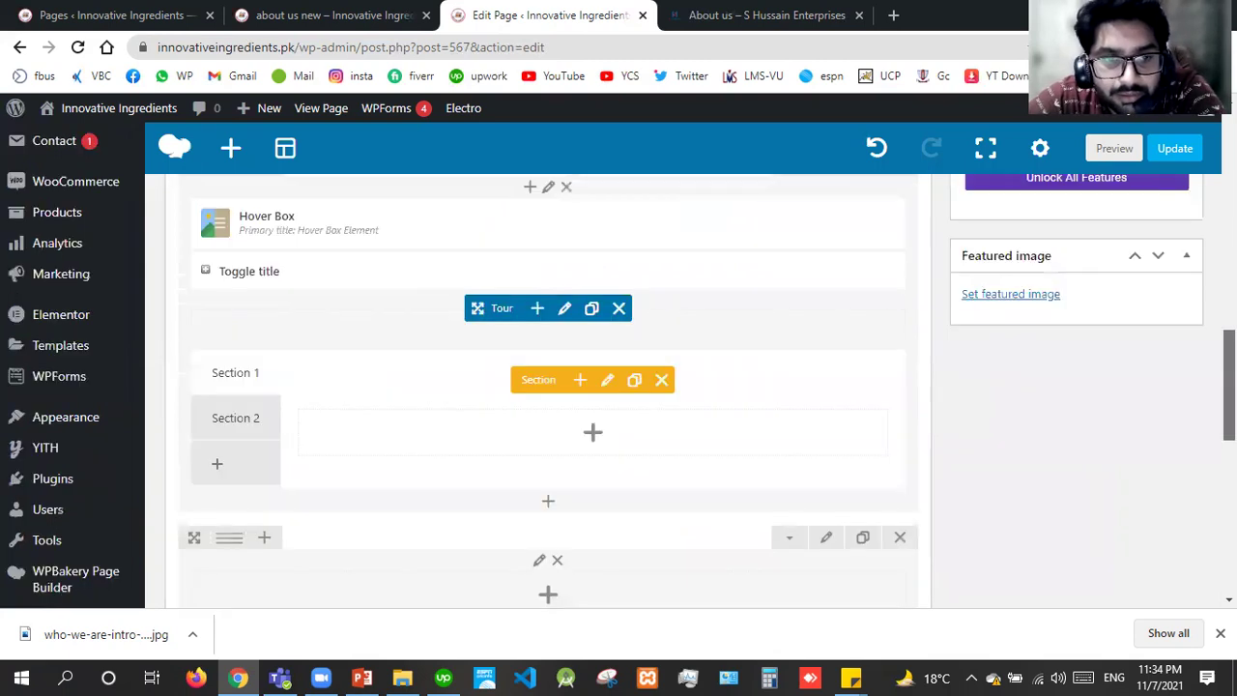
click(1179, 149)
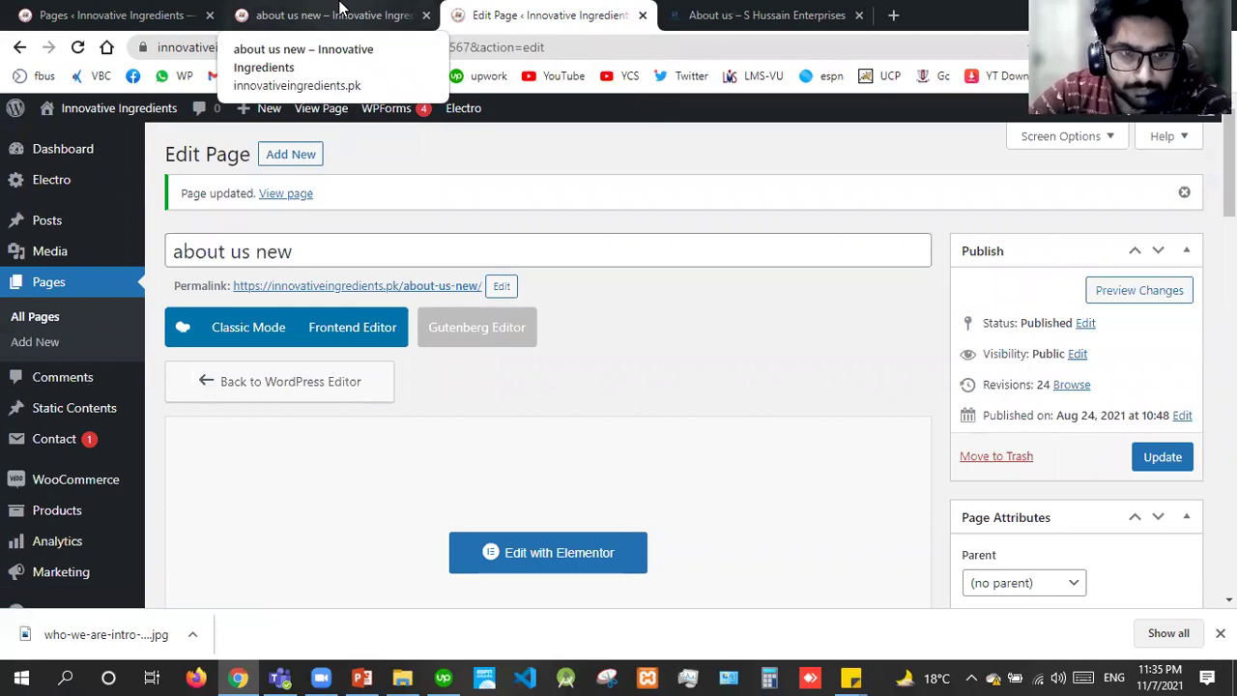
Step: Check switching between the tour's Section 1 and Section 2 on the refreshed live page, and return to the page editor
click(339, 13)
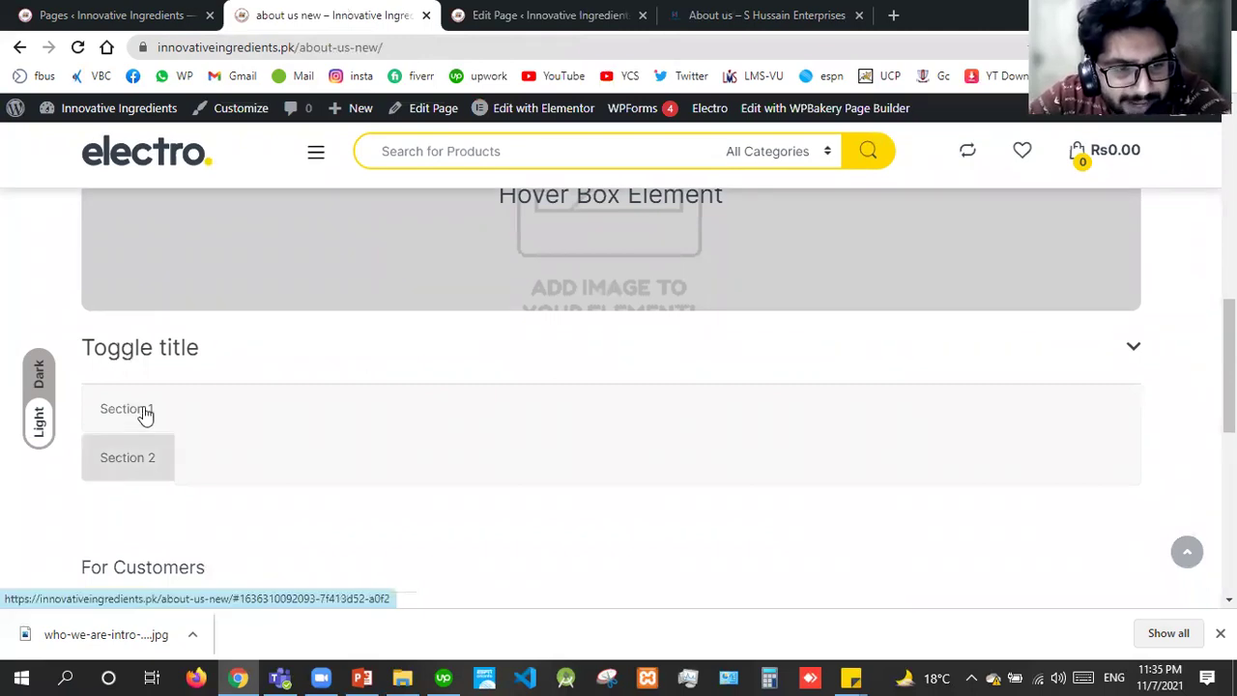
click(144, 414)
click(151, 458)
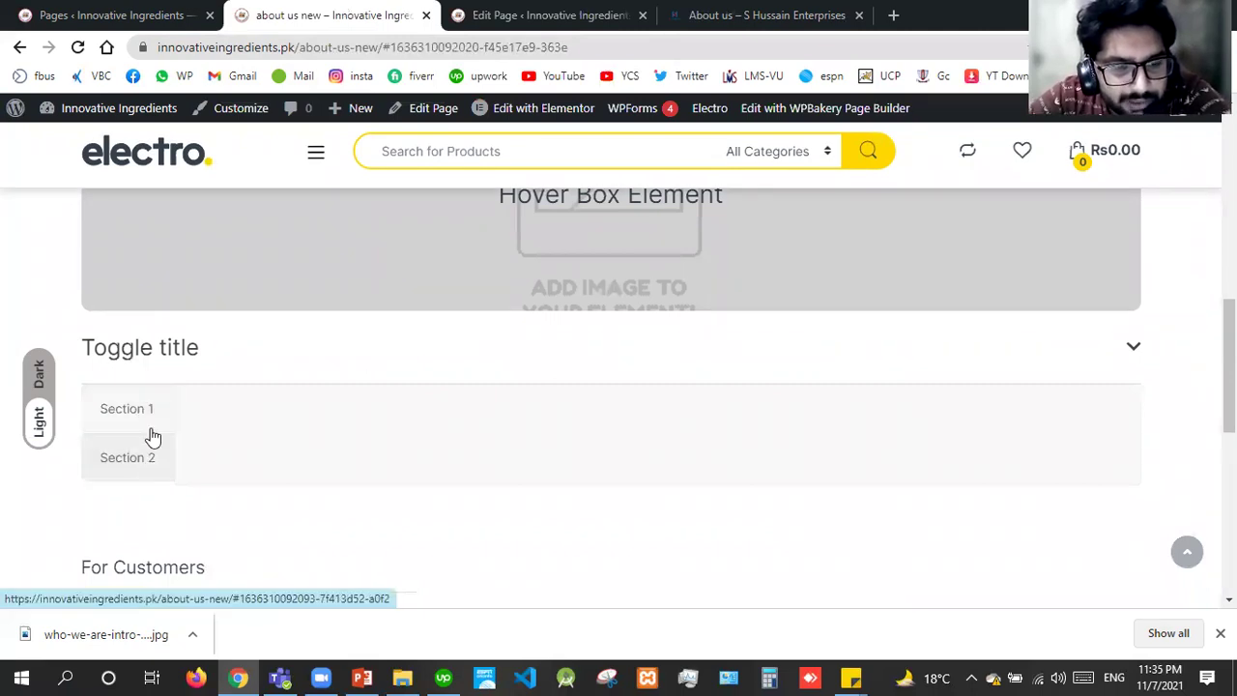
click(152, 430)
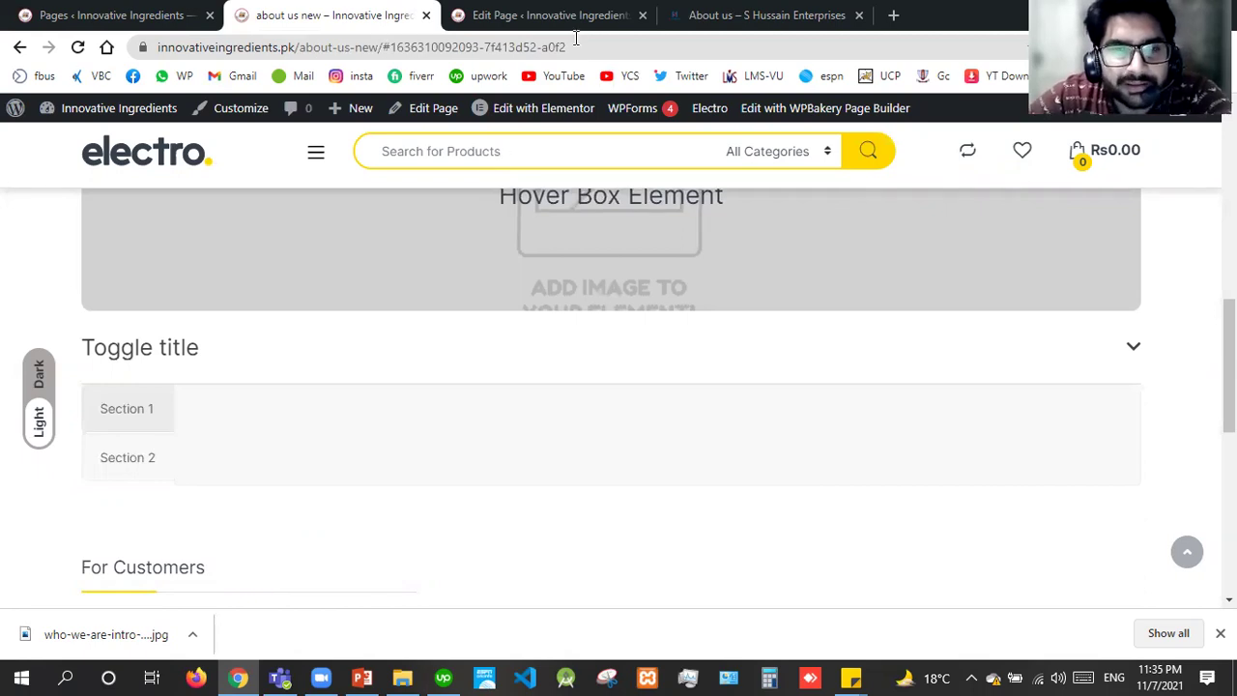
key(ctrl+Tab)
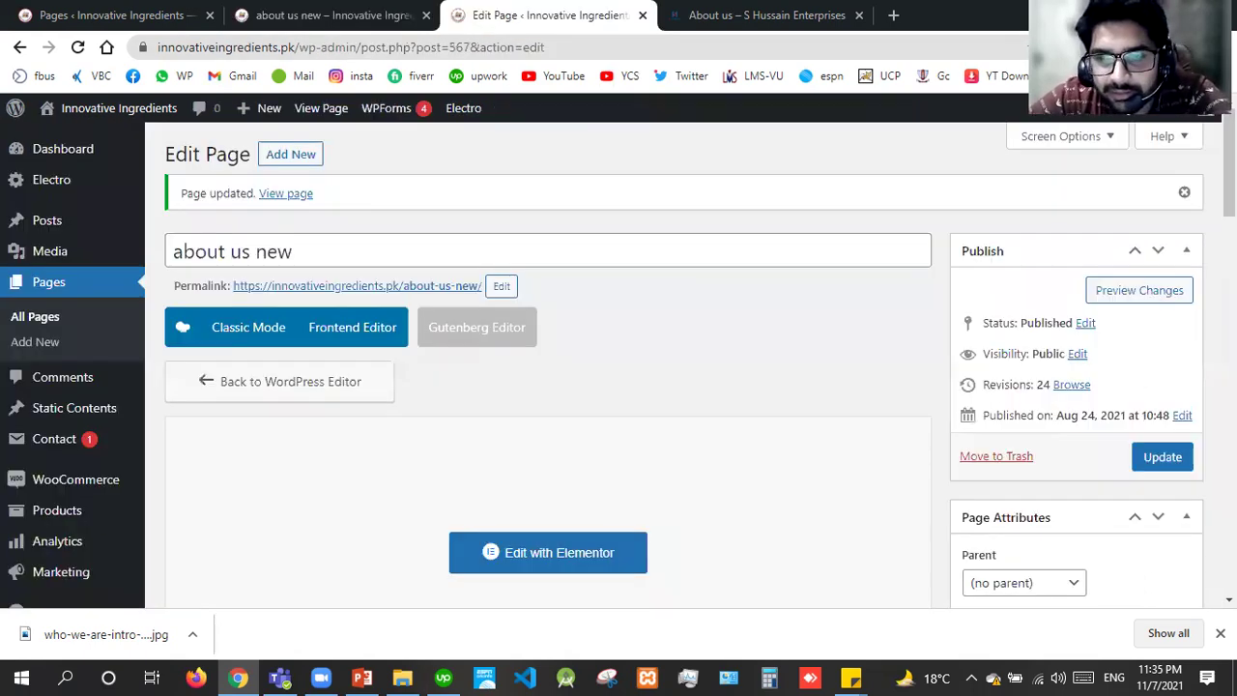
Step: Add a Posts Slider element with its default settings inside the tour's Section 1, and update the page
scroll(606, 500, down, 10)
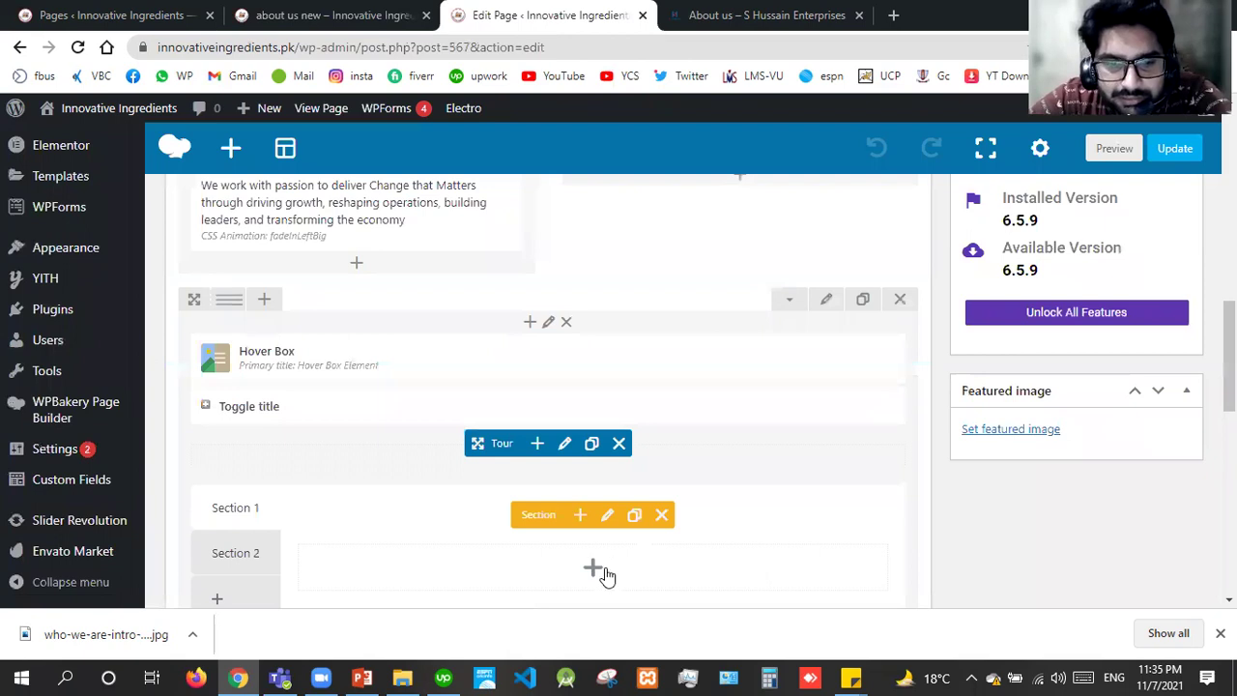
click(593, 567)
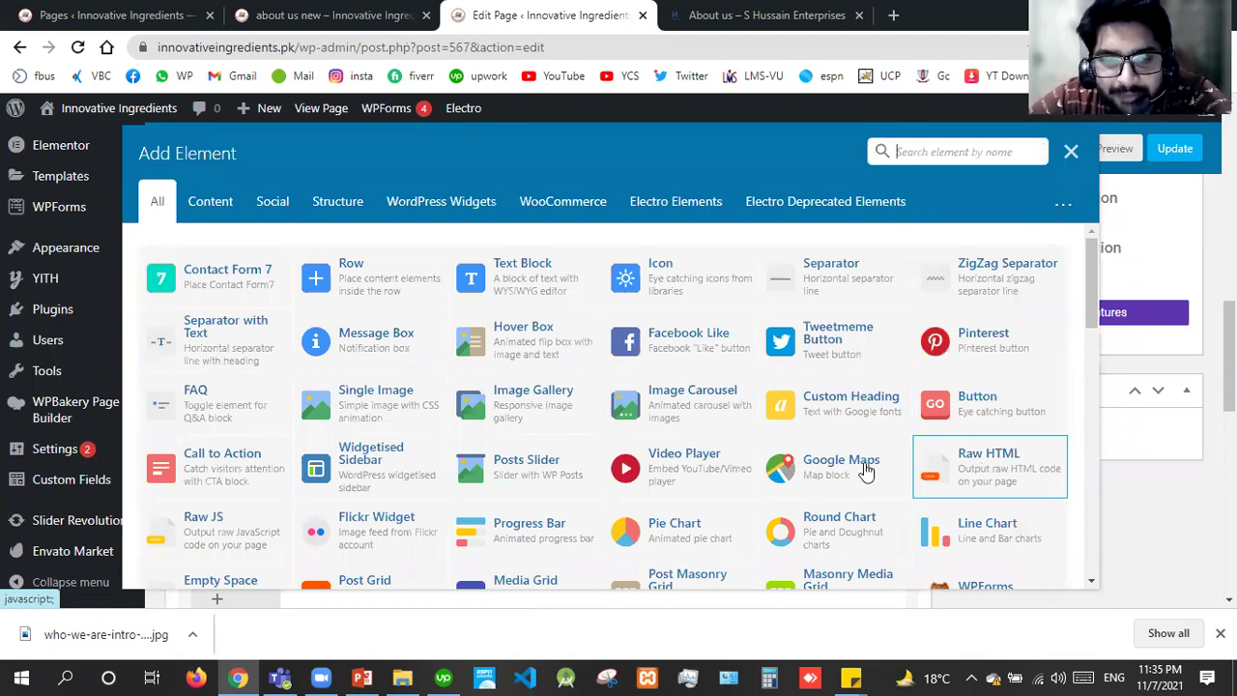
click(530, 470)
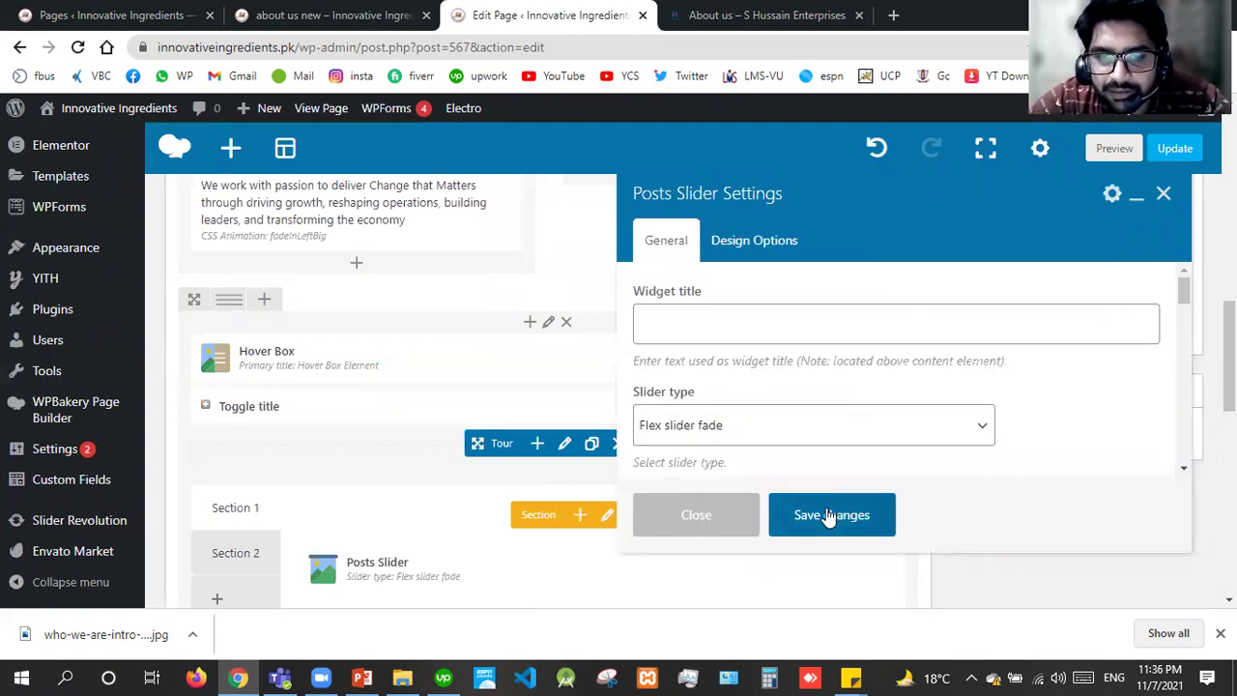
click(830, 514)
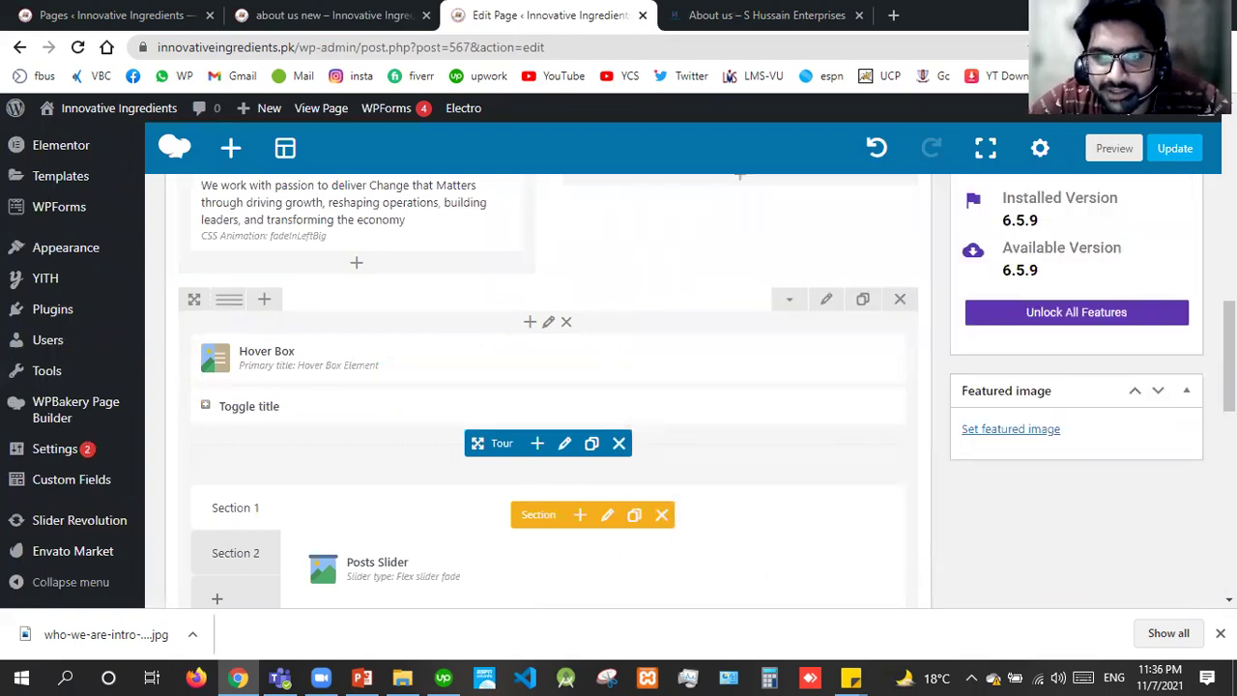
click(1180, 155)
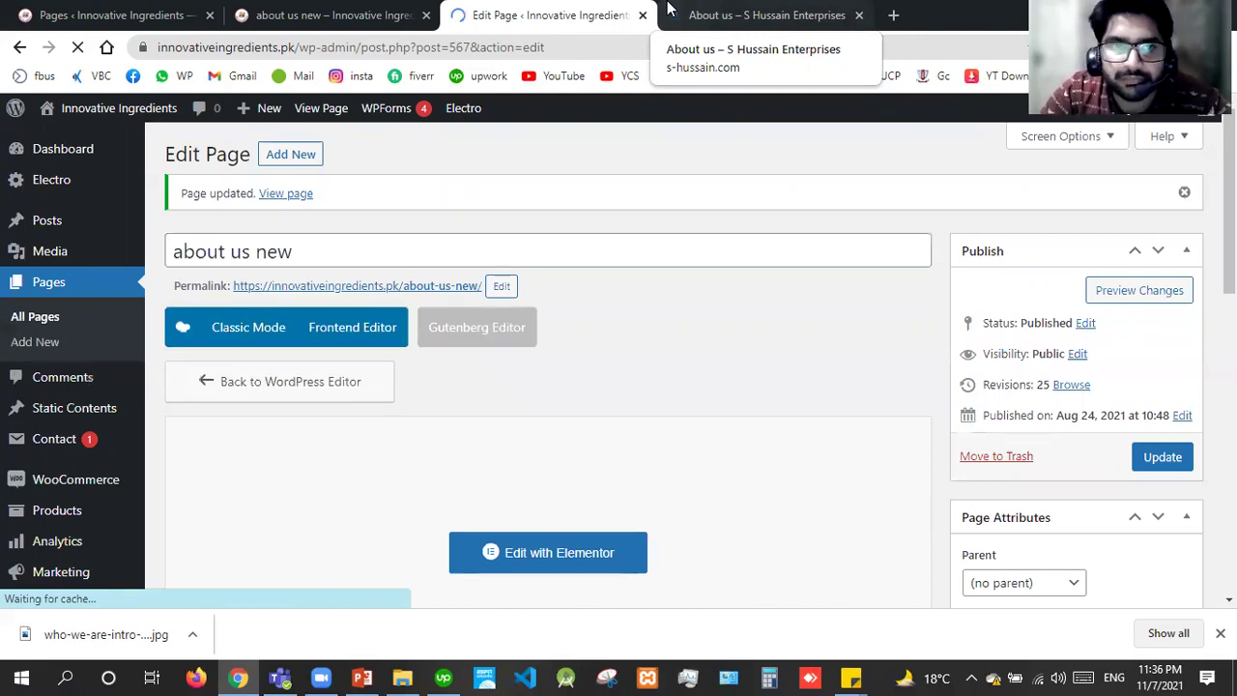
Step: Reload the live about us new page and examine the tour area for the posts slider
click(380, 8)
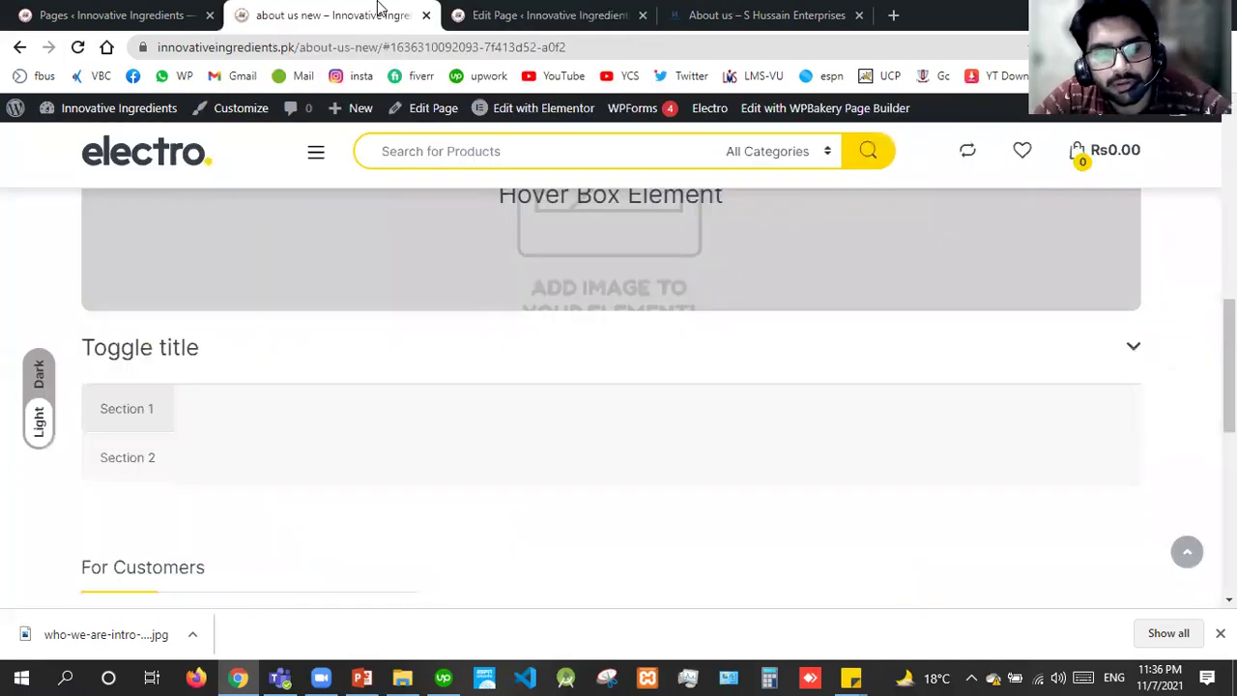
key(F5)
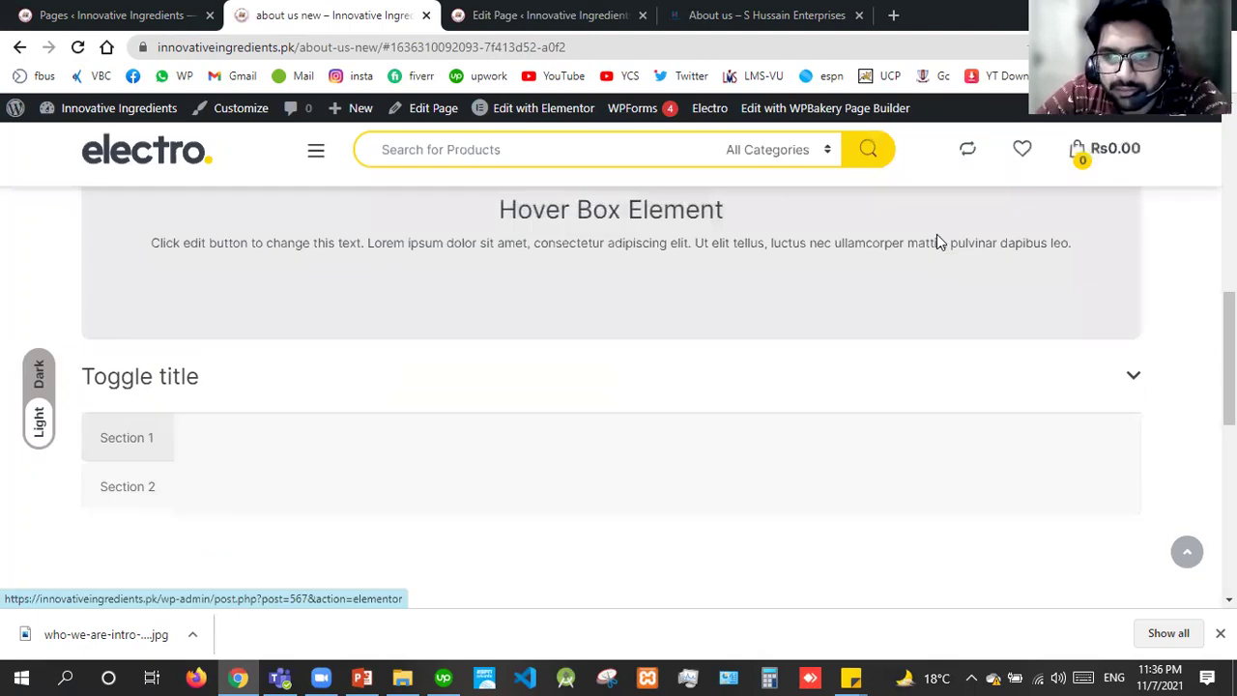
scroll(1007, 229, down, 2)
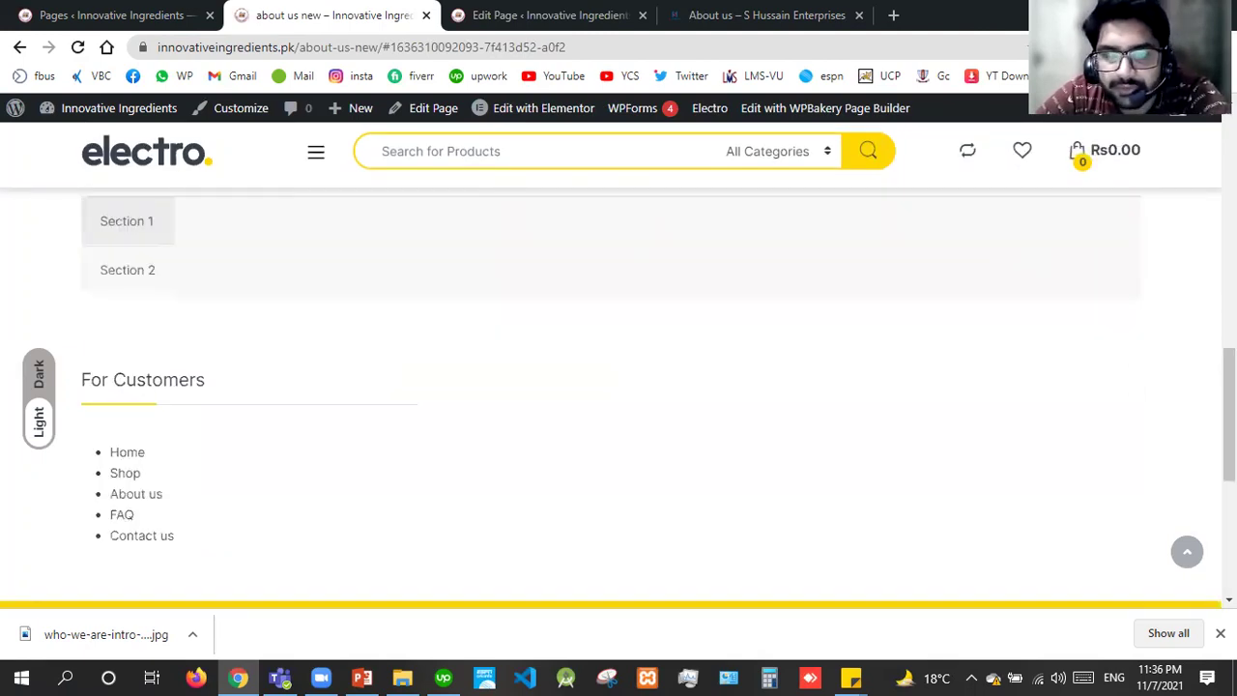
Step: Return from the live page to the page editor and open the All Posts list in a new tab
scroll(619, 387, down, 3)
scroll(619, 387, up, 5)
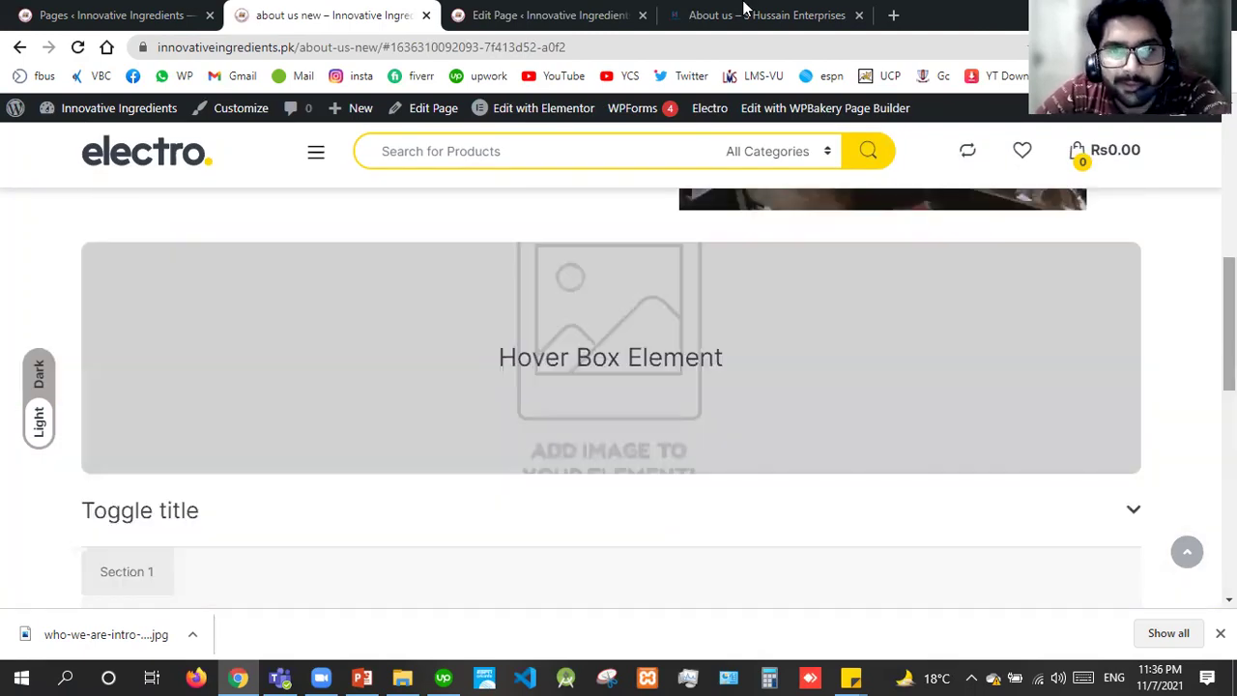
key(ctrl+Tab)
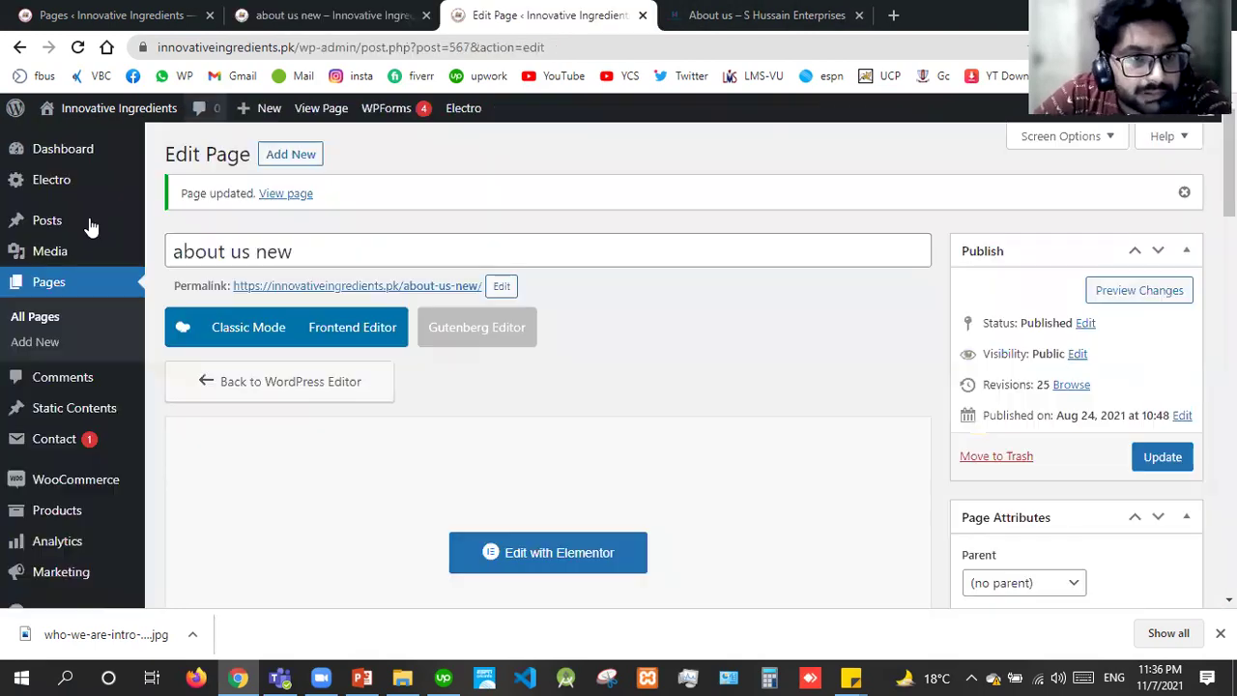
mouse_move(171, 223)
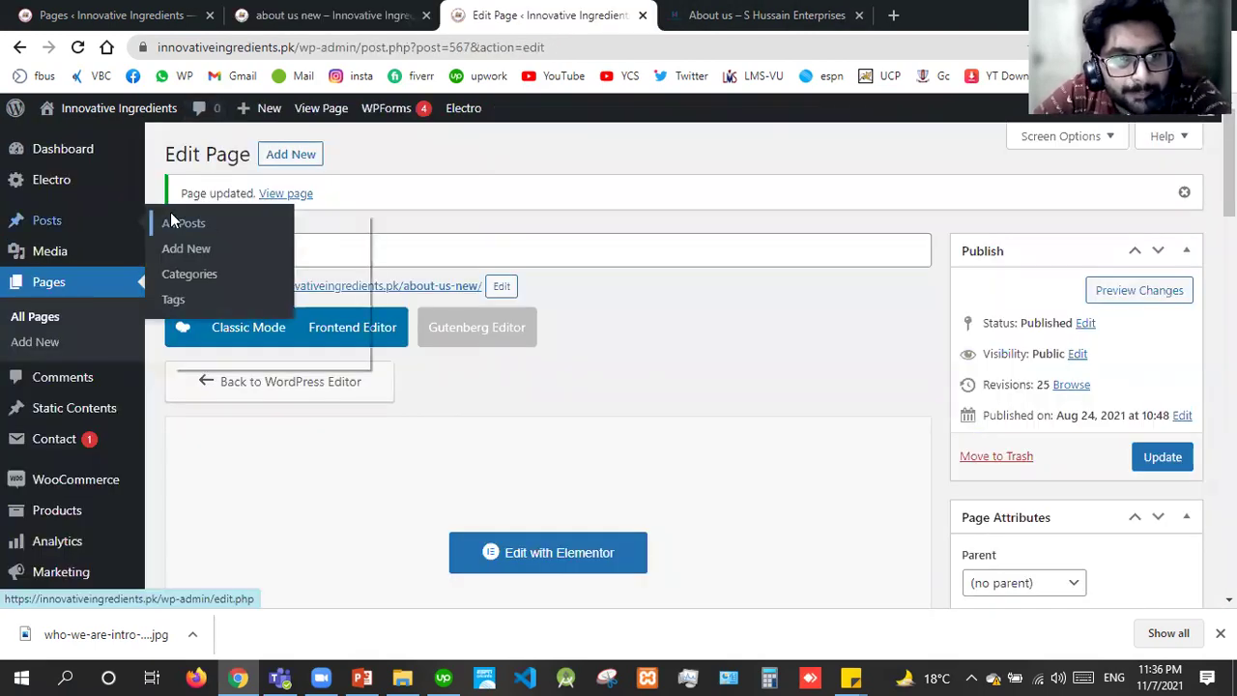
middle_click(207, 223)
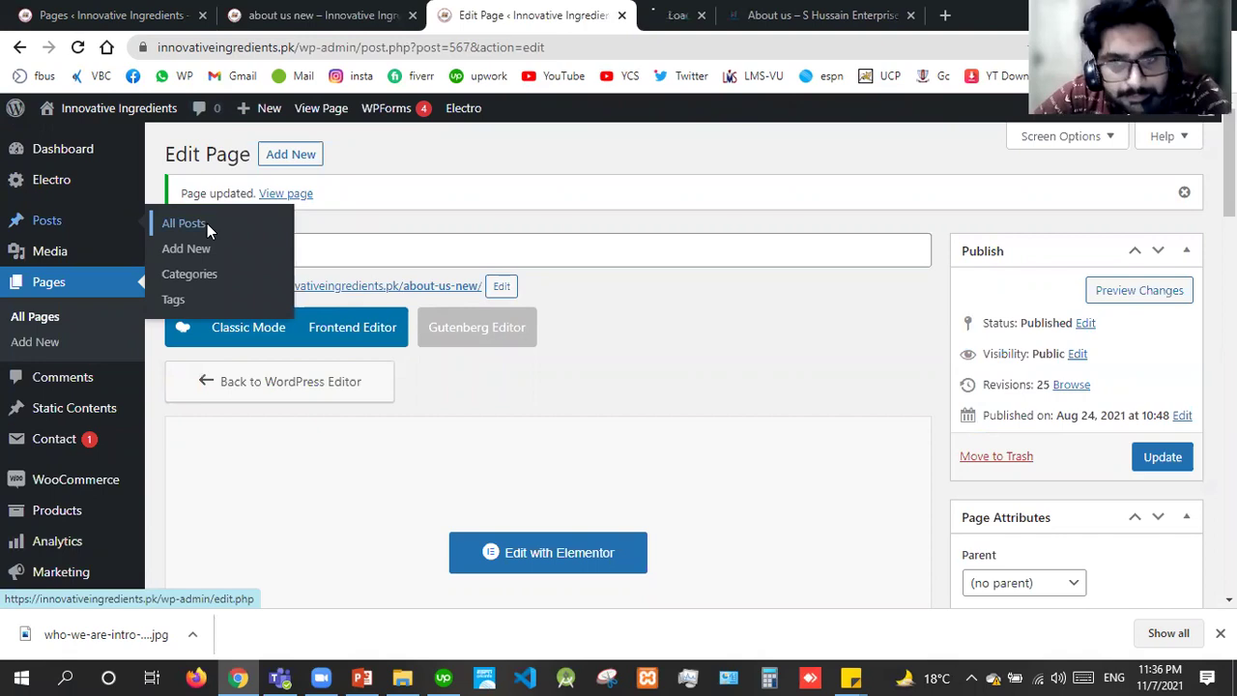
Step: Delete the Posts Slider element from the tour's Section 1
scroll(548, 387, down, 15)
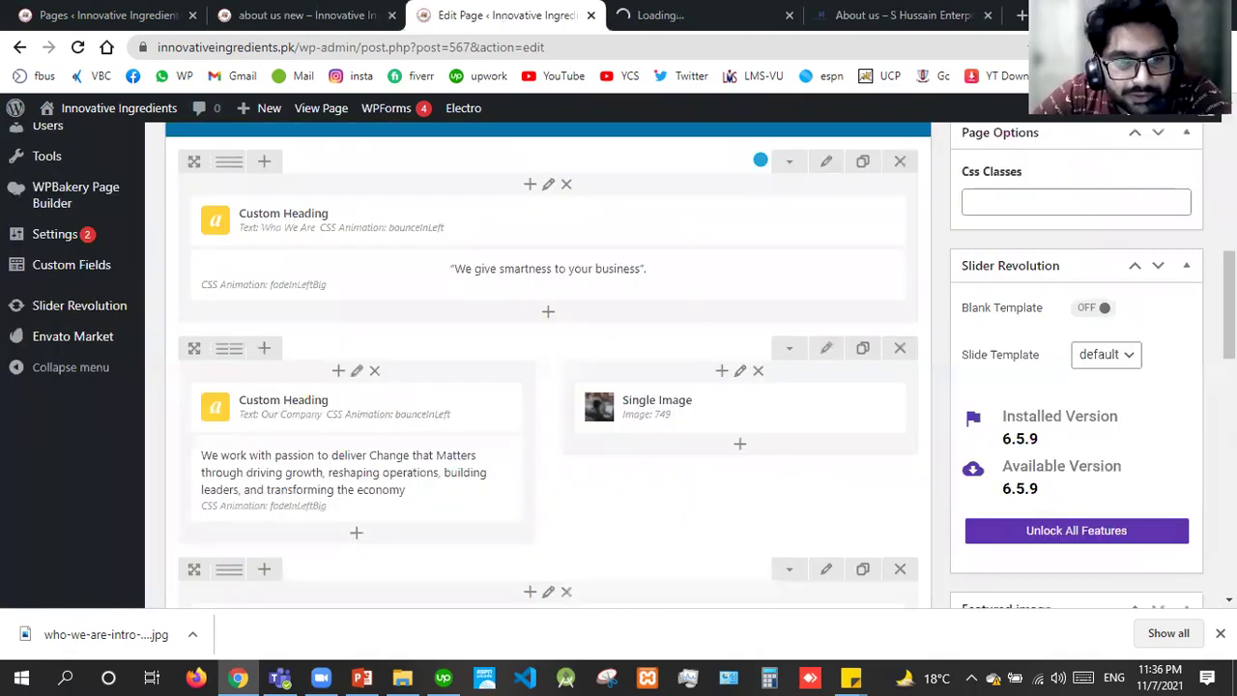
scroll(548, 387, up, 2)
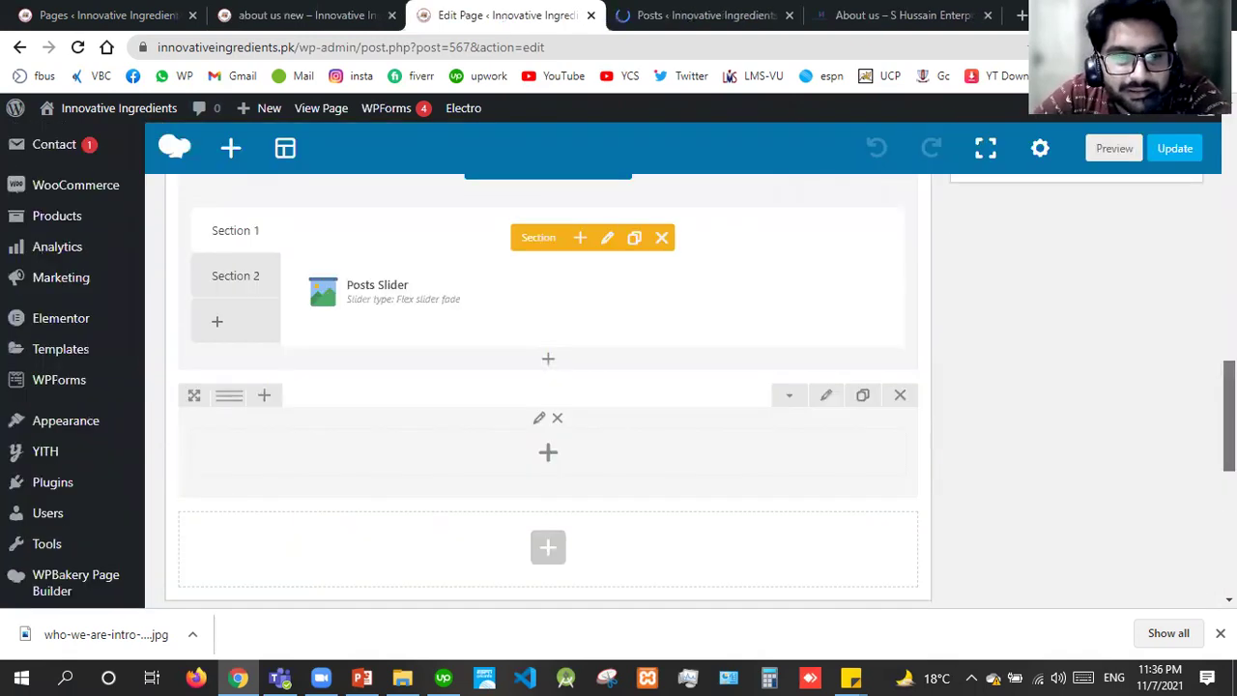
scroll(495, 444, up, 1)
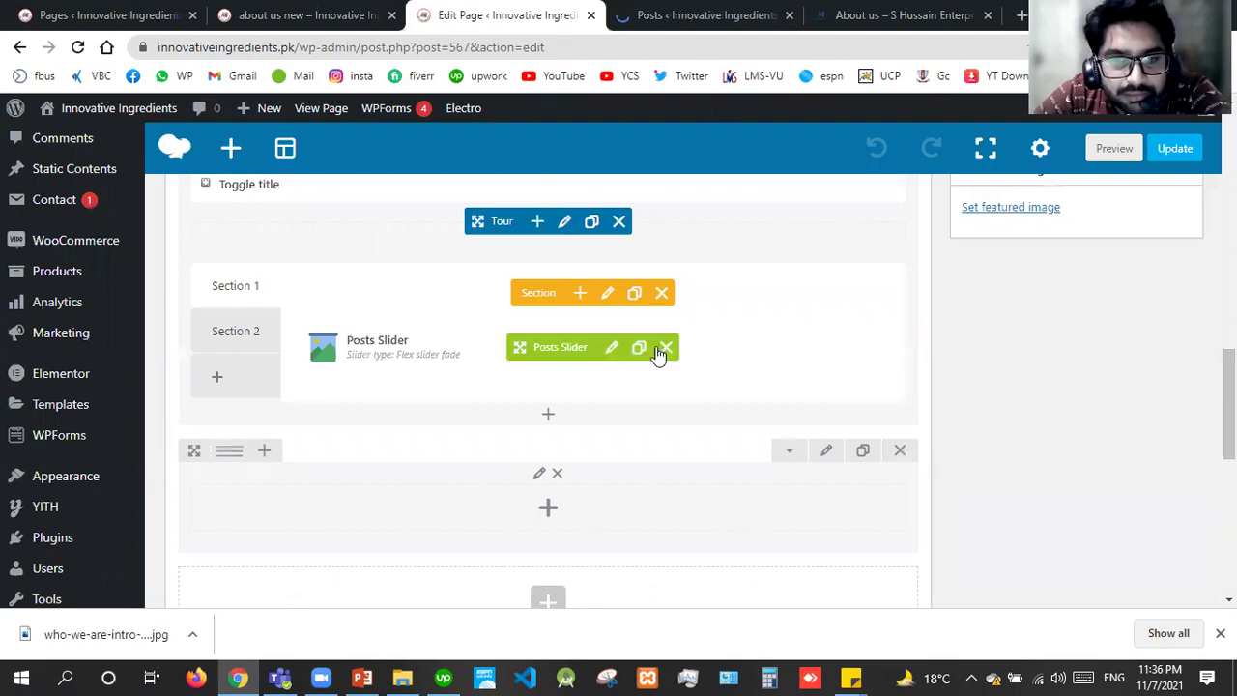
click(667, 347)
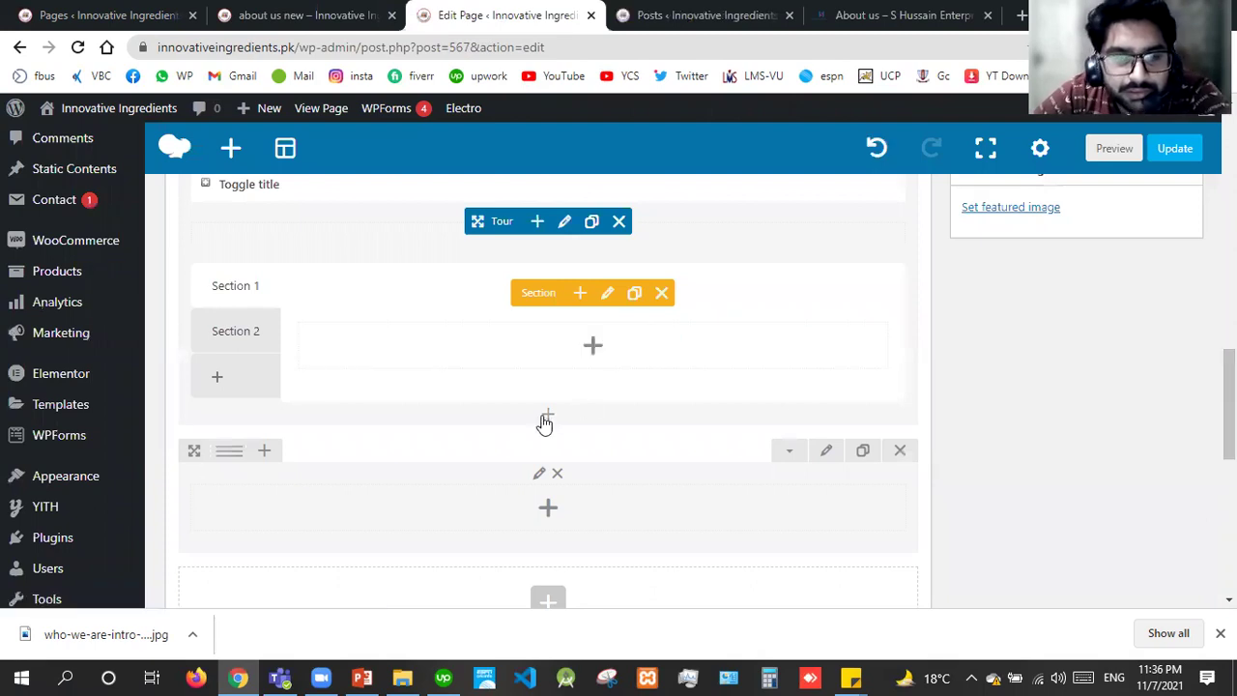
Step: Add a Posts Slider element below the tour in the same column, and check the posts list before closing its tab
click(548, 417)
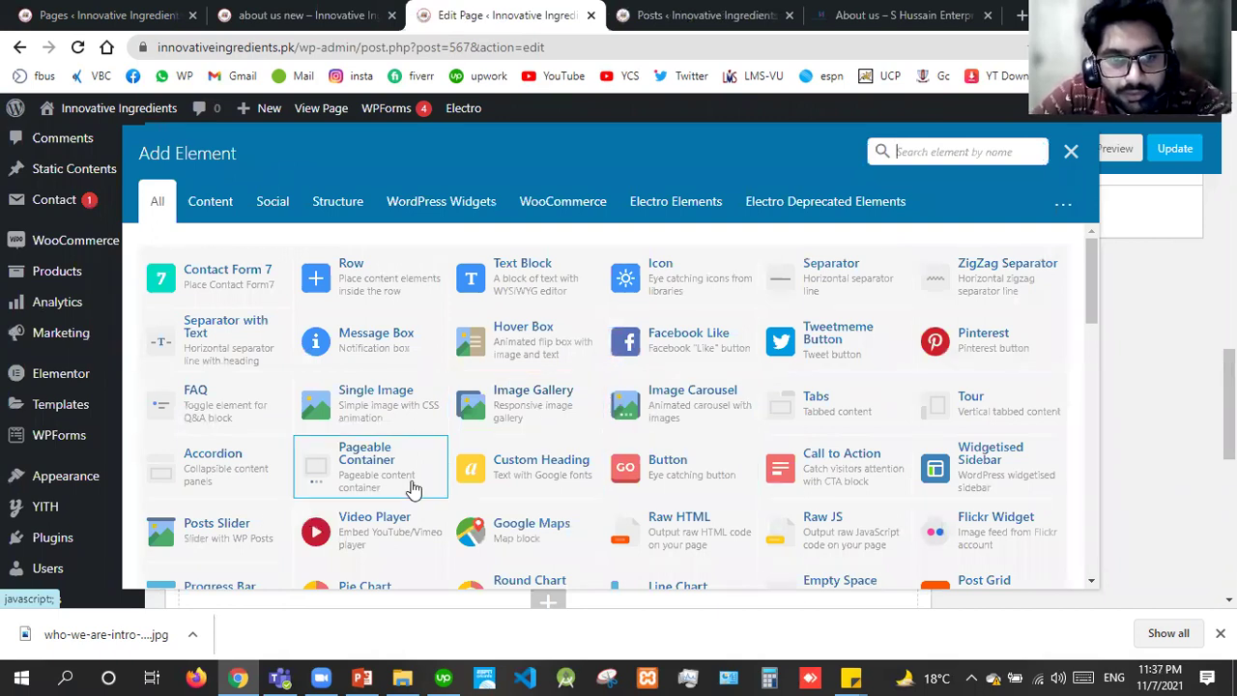
click(217, 559)
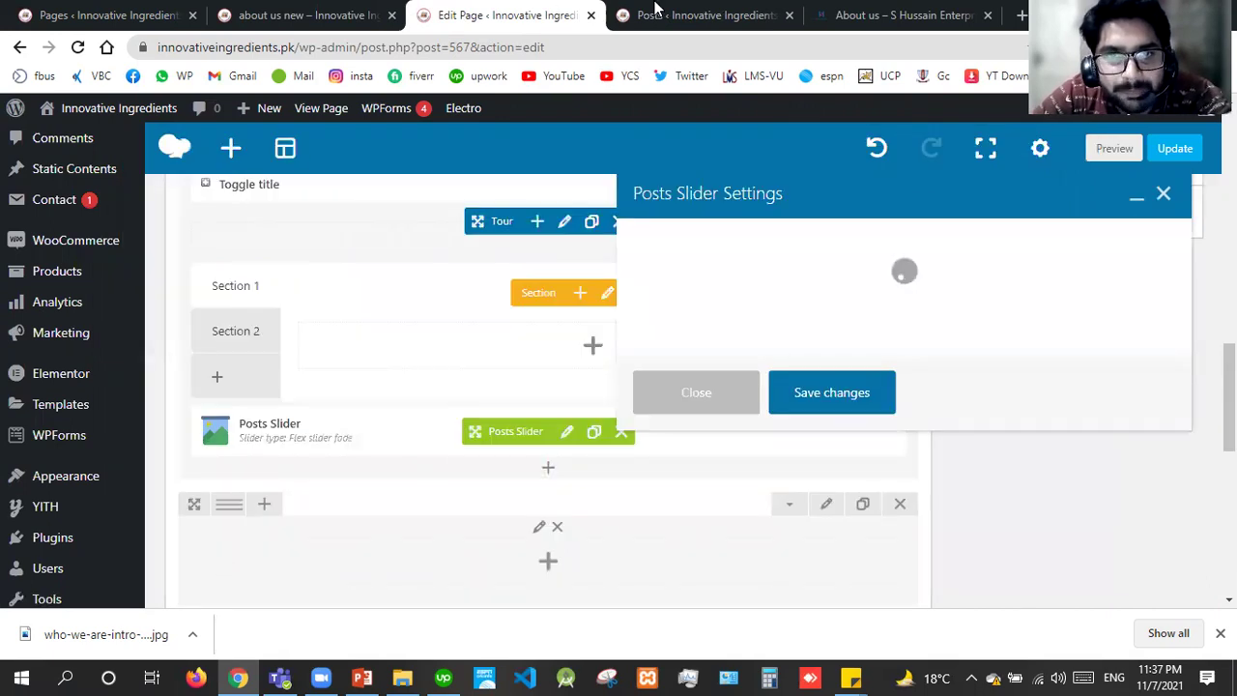
click(656, 7)
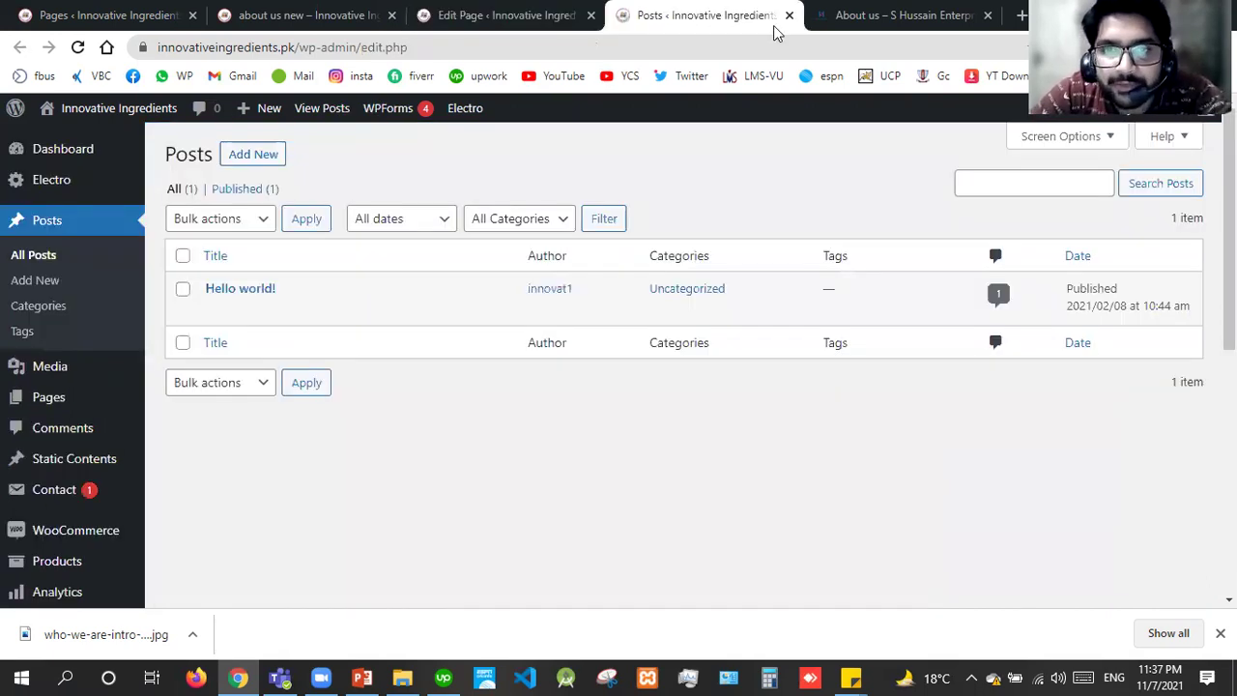
key(ctrl+w)
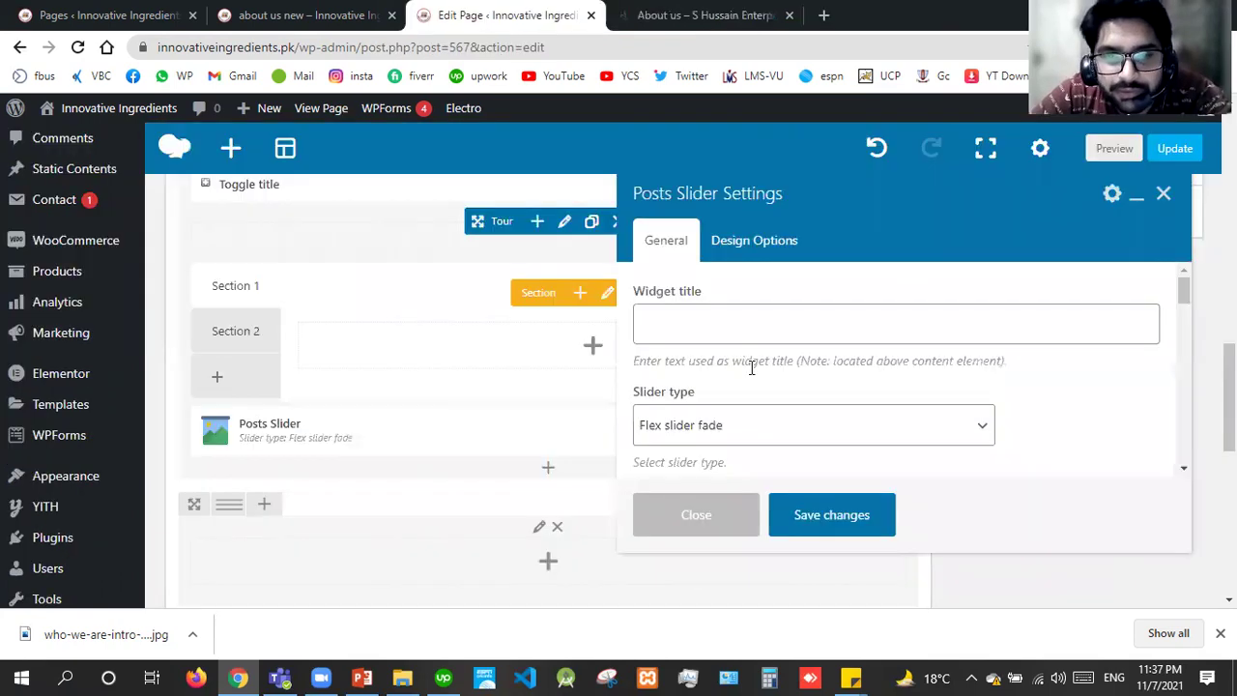
Step: Set the new posts slider's type to Flex slider slide and its widget title to "Posts"
click(770, 430)
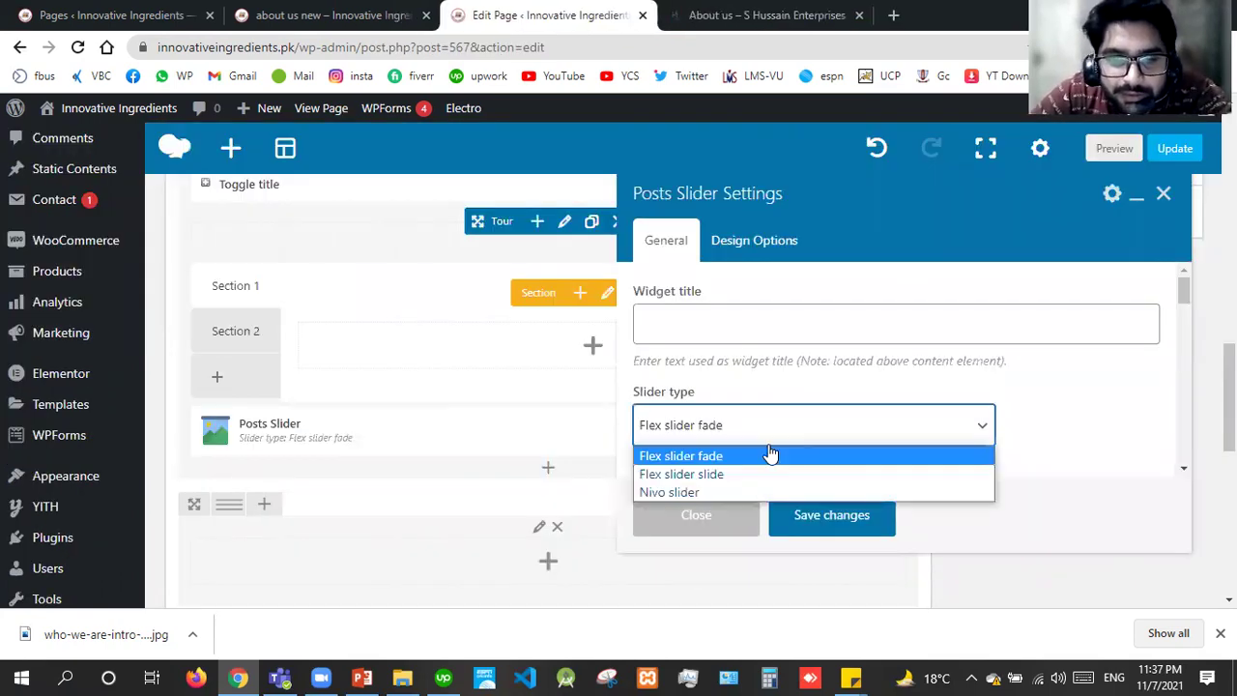
key(Down)
click(679, 298)
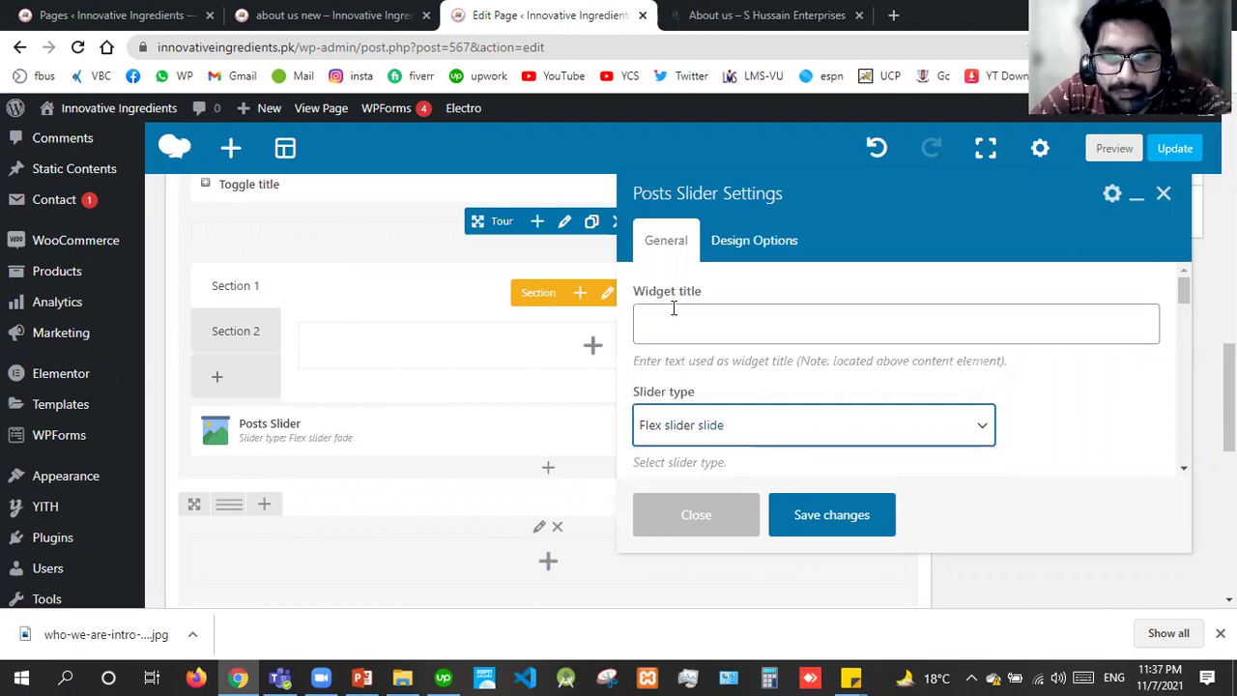
click(667, 332)
text(Po)
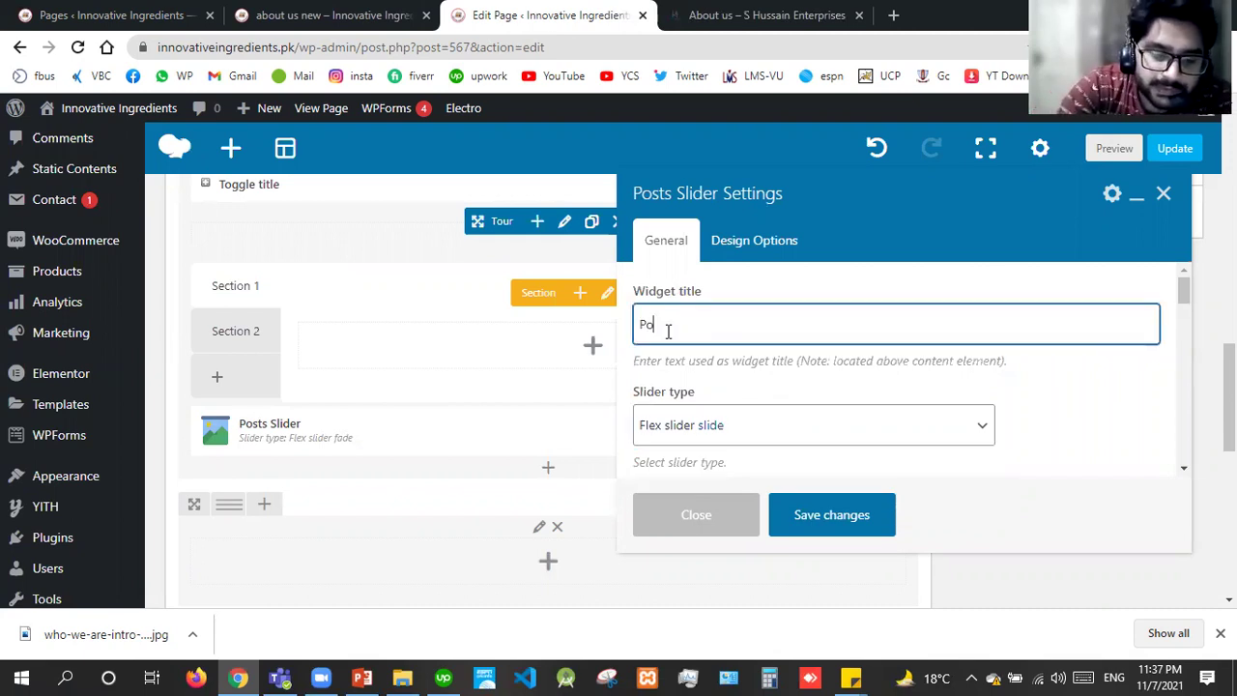
text(sts)
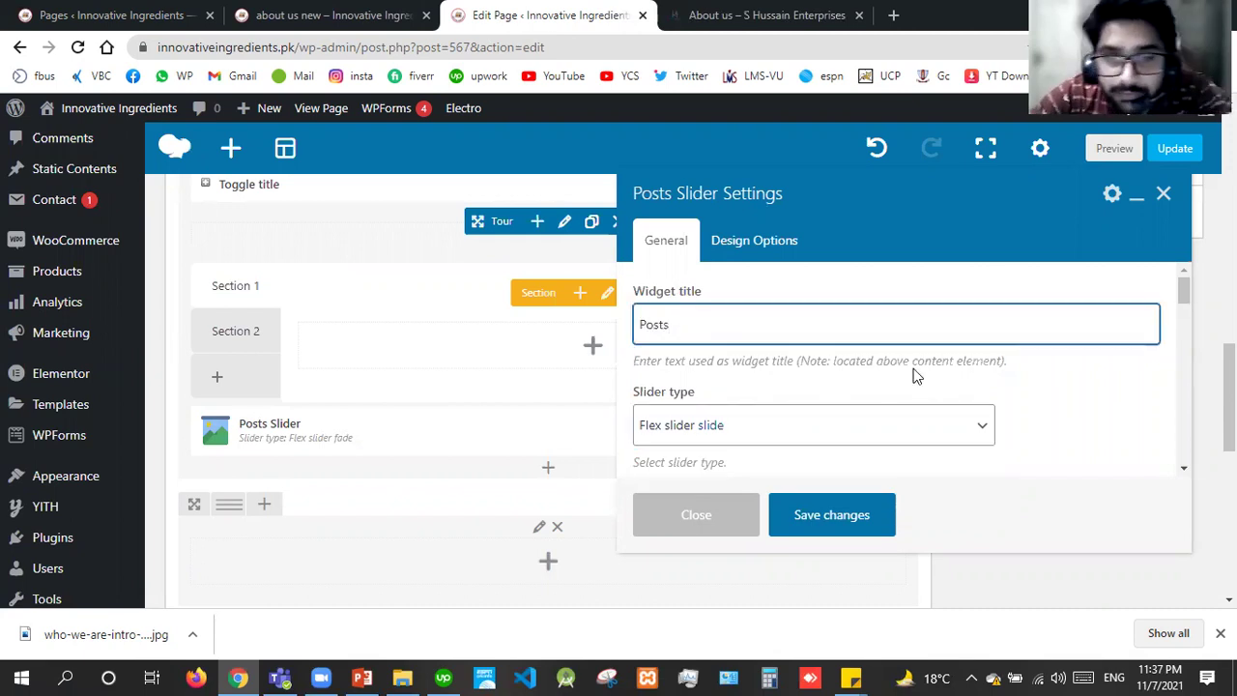
Step: Use post as the slider's post type, set the description to Teaser (Excerpt) and enable output of the post title
click(1183, 471)
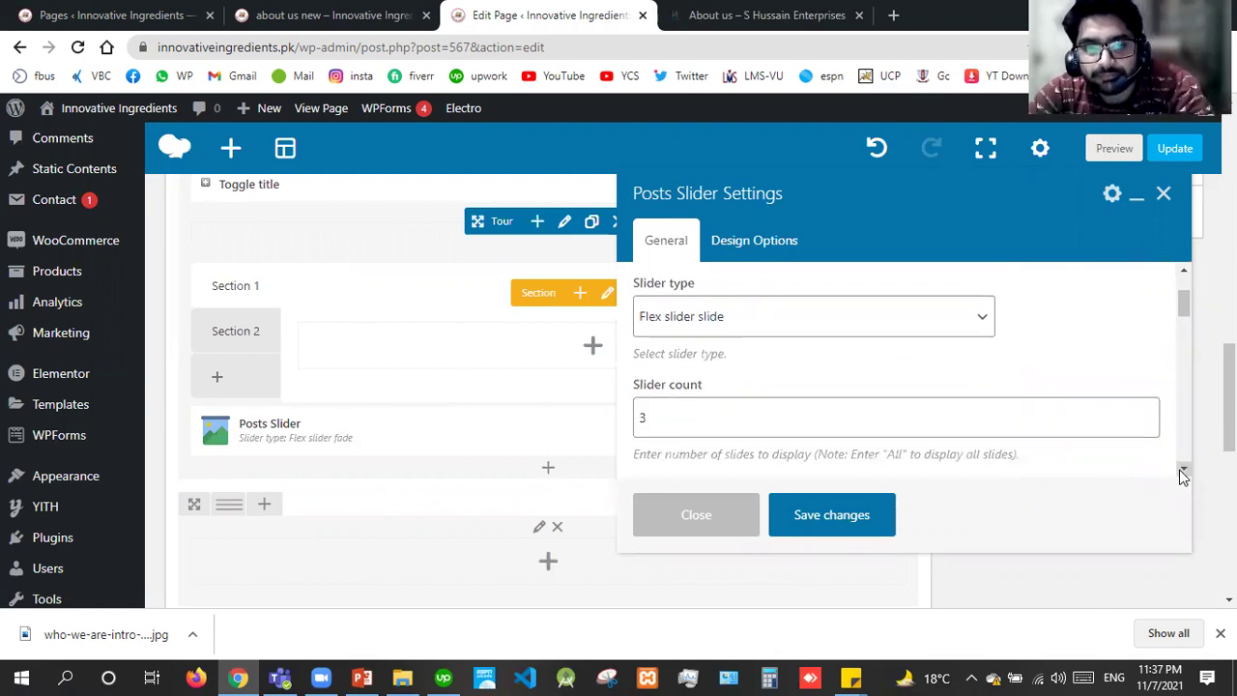
click(1184, 471)
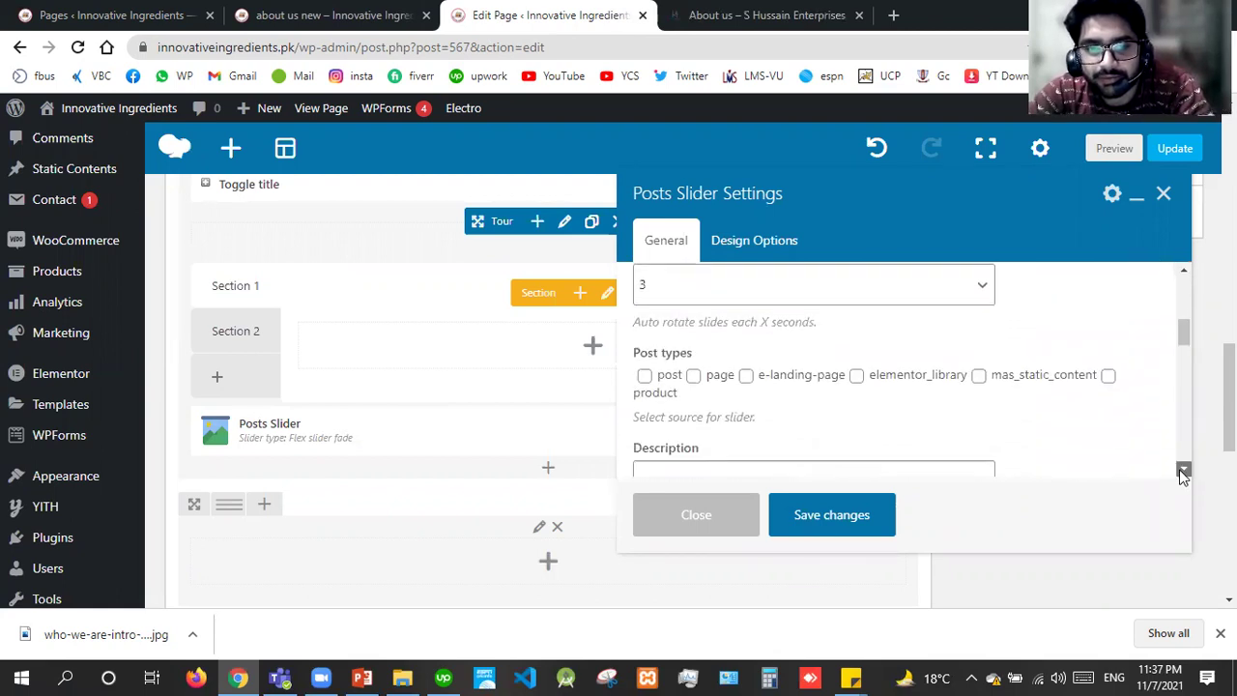
click(645, 357)
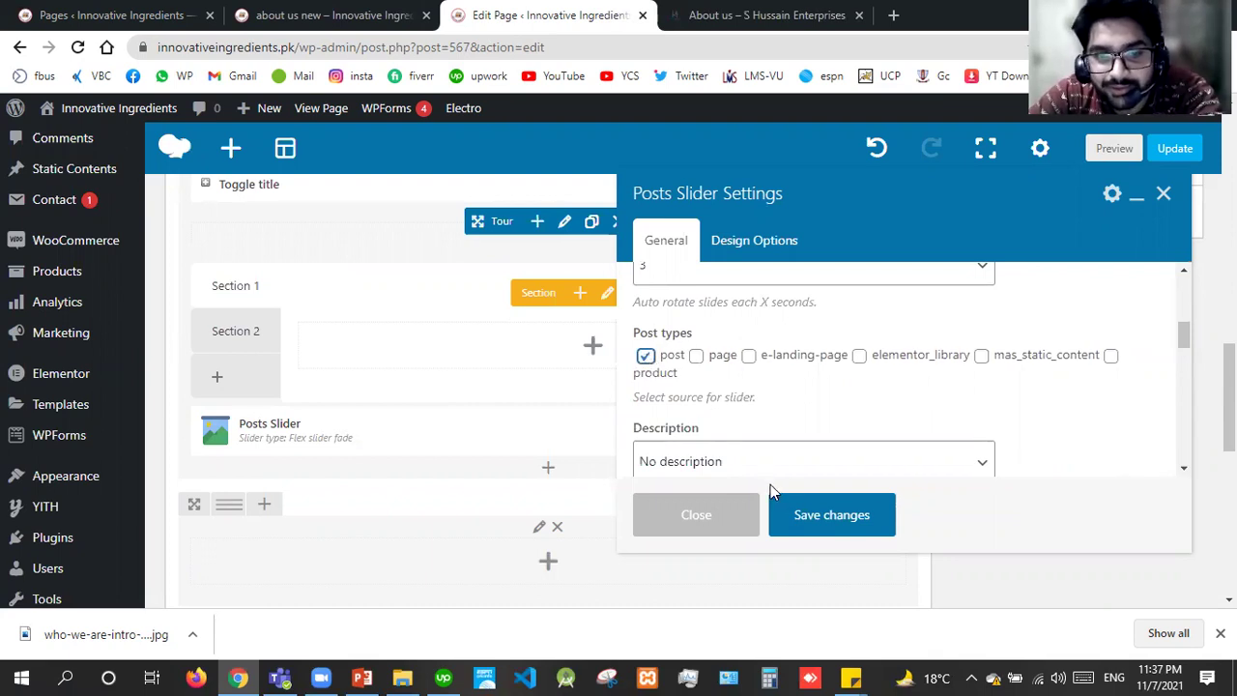
click(837, 455)
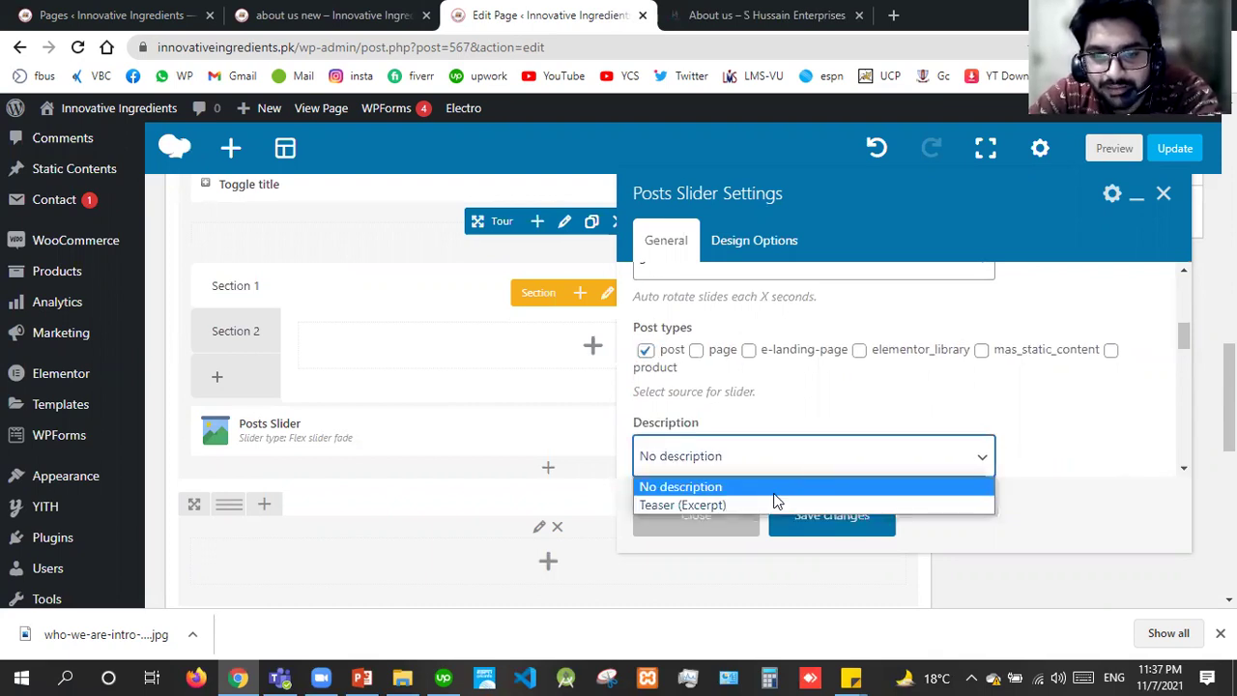
click(873, 512)
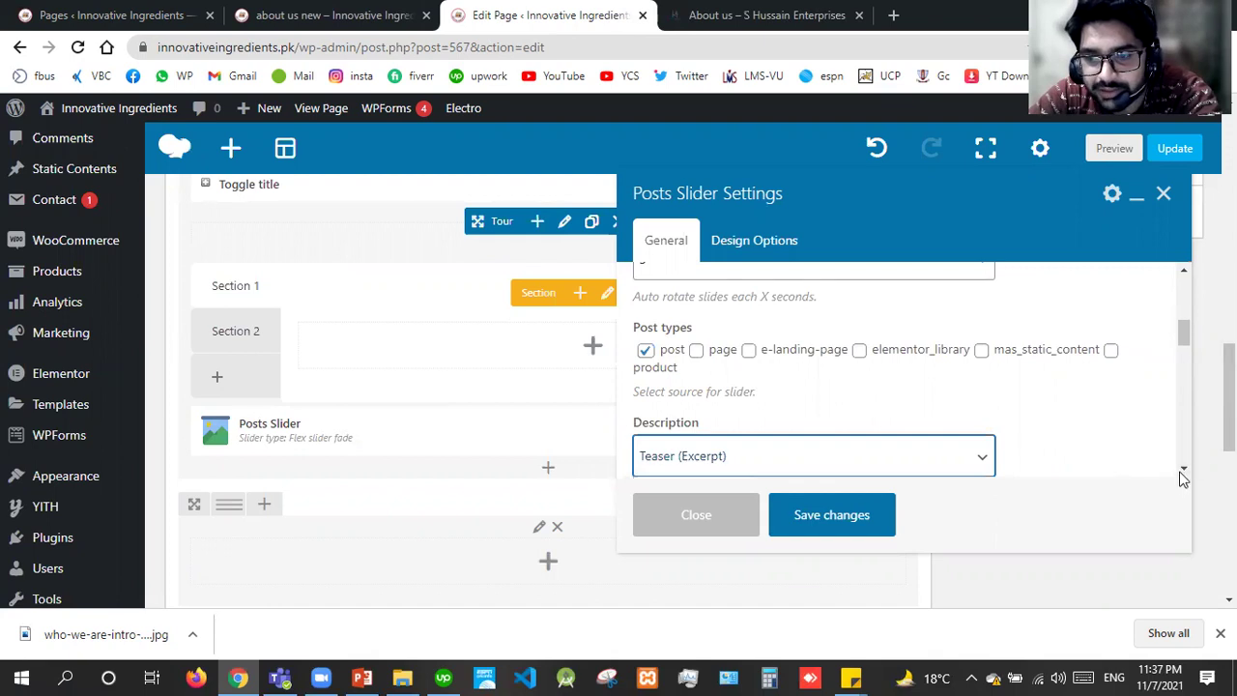
scroll(1180, 481, down, 2)
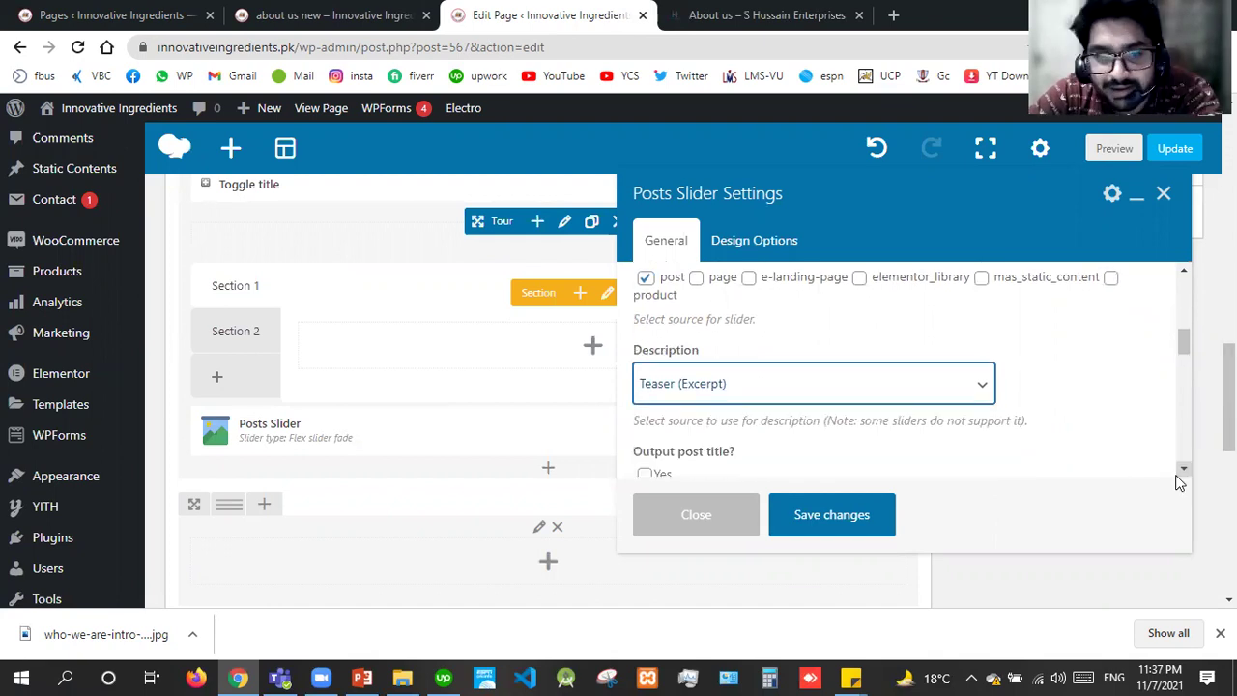
scroll(1179, 482, down, 2)
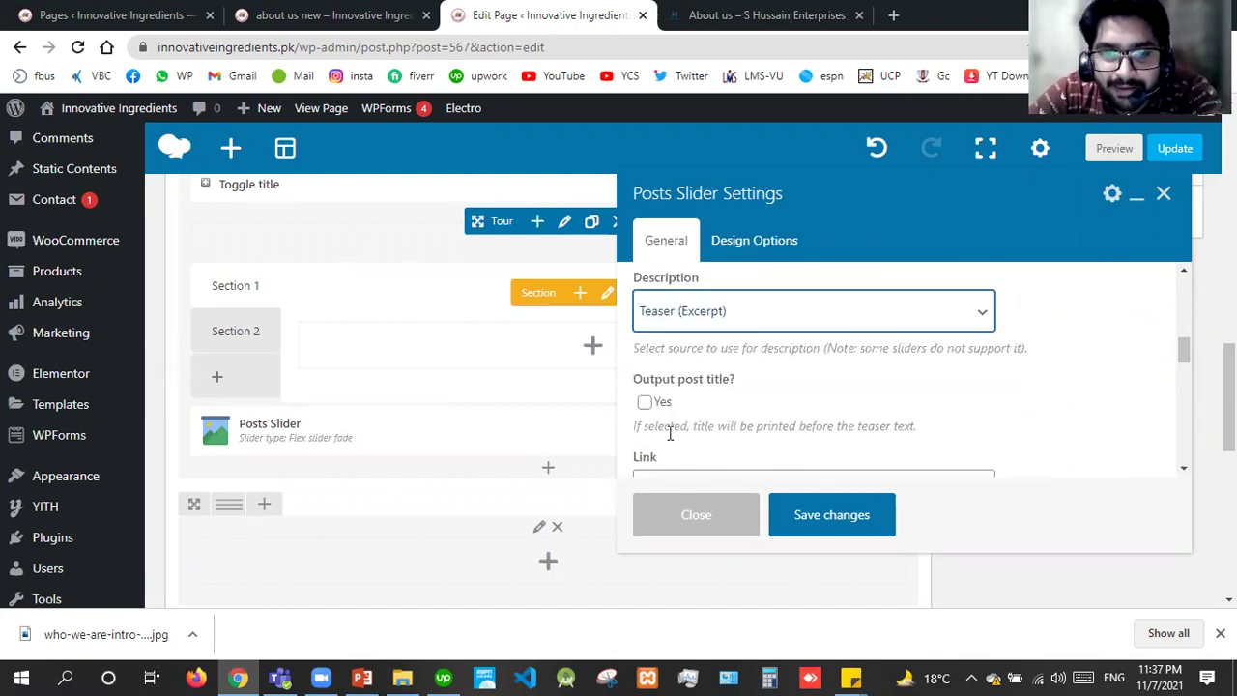
click(650, 416)
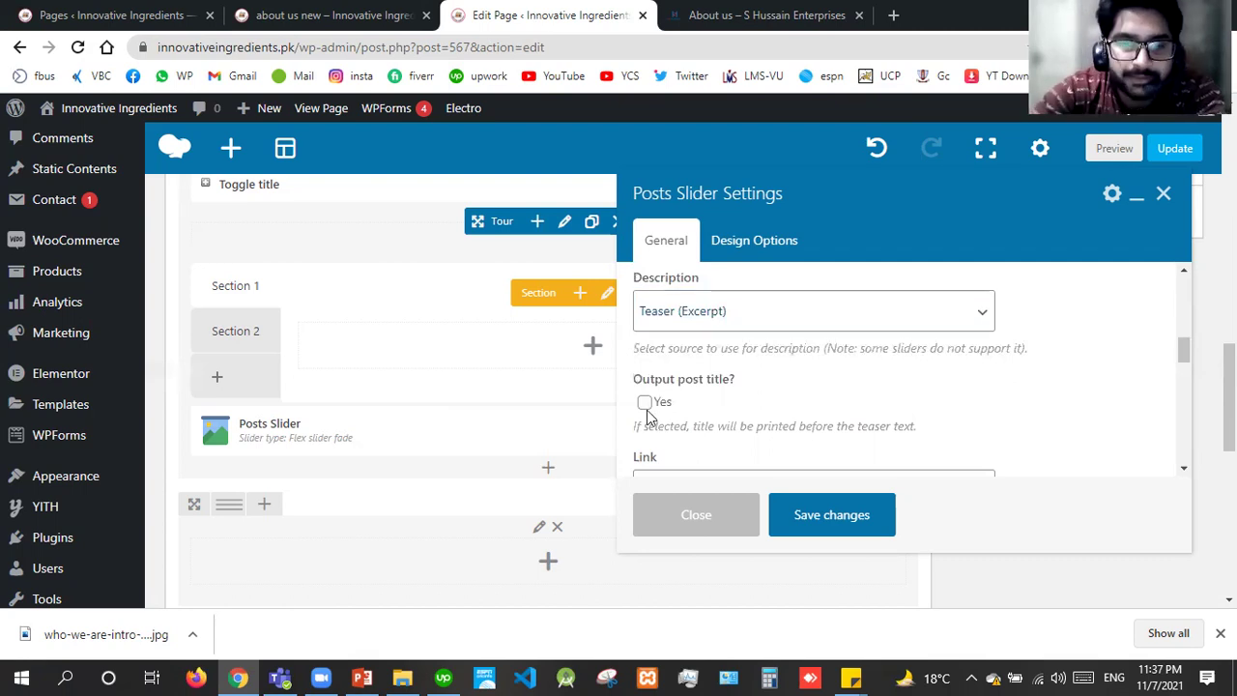
click(644, 401)
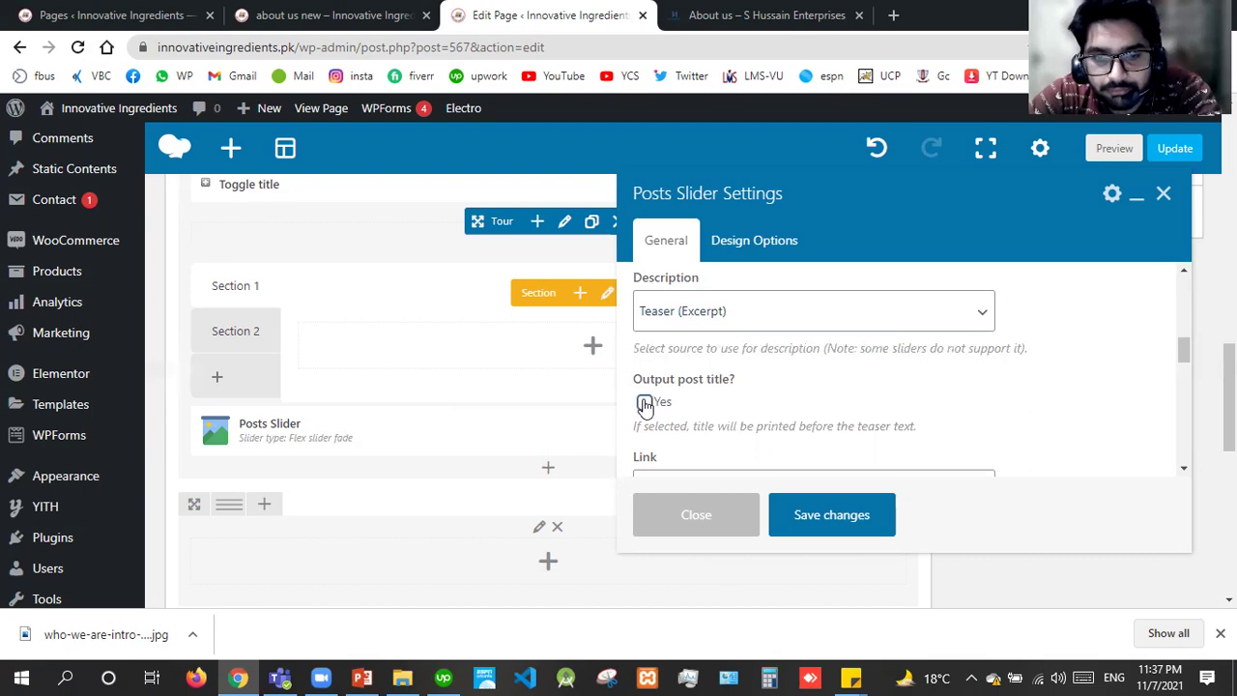
Step: Review the remaining Posts Slider settings, from the link and thumbnail size to the element ID and extra class name
click(1184, 469)
click(1184, 470)
click(1184, 470)
click(1184, 470)
click(1184, 470)
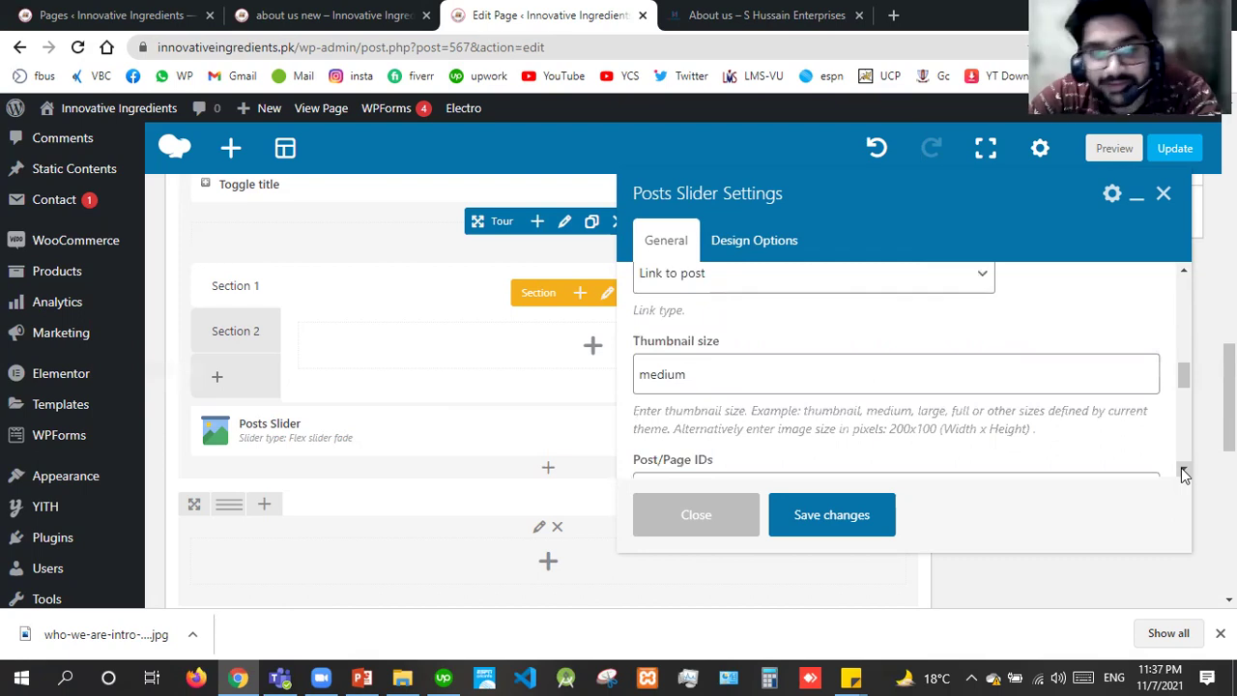
click(1184, 471)
click(1184, 472)
click(1184, 472)
click(1184, 472)
click(1184, 471)
click(1185, 471)
click(1184, 472)
click(1185, 472)
click(1184, 472)
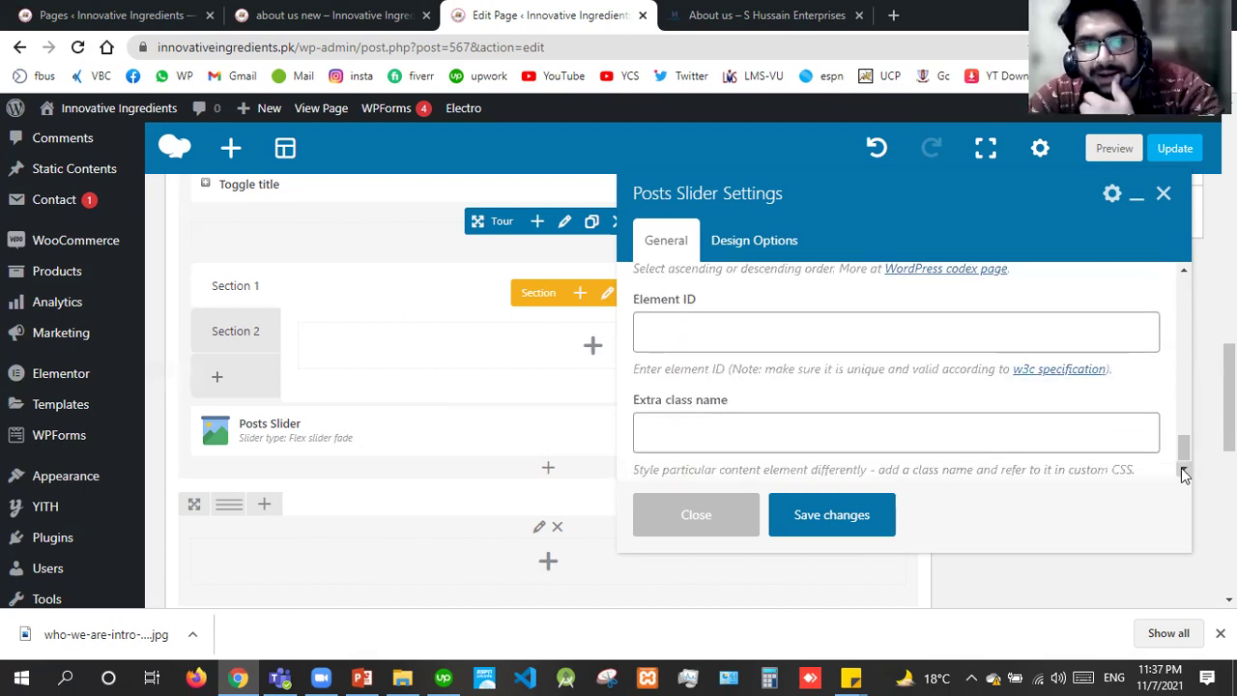
click(1184, 472)
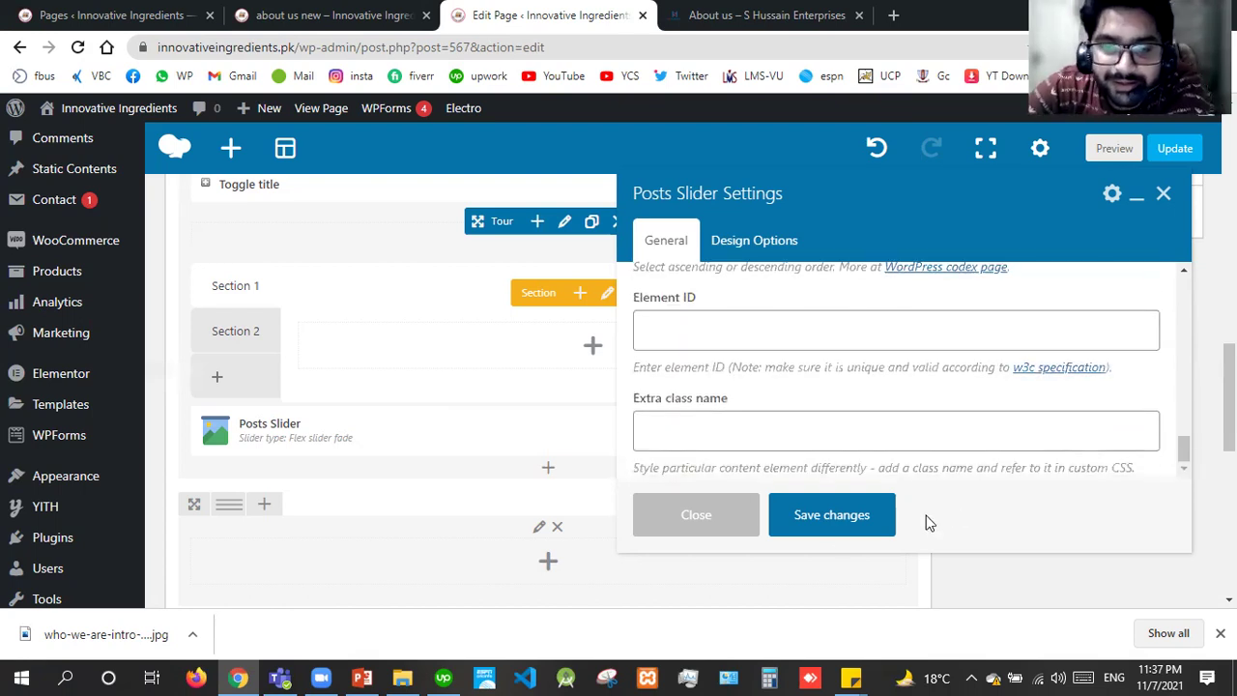
Step: Save the Posts Slider settings and update the page
click(837, 522)
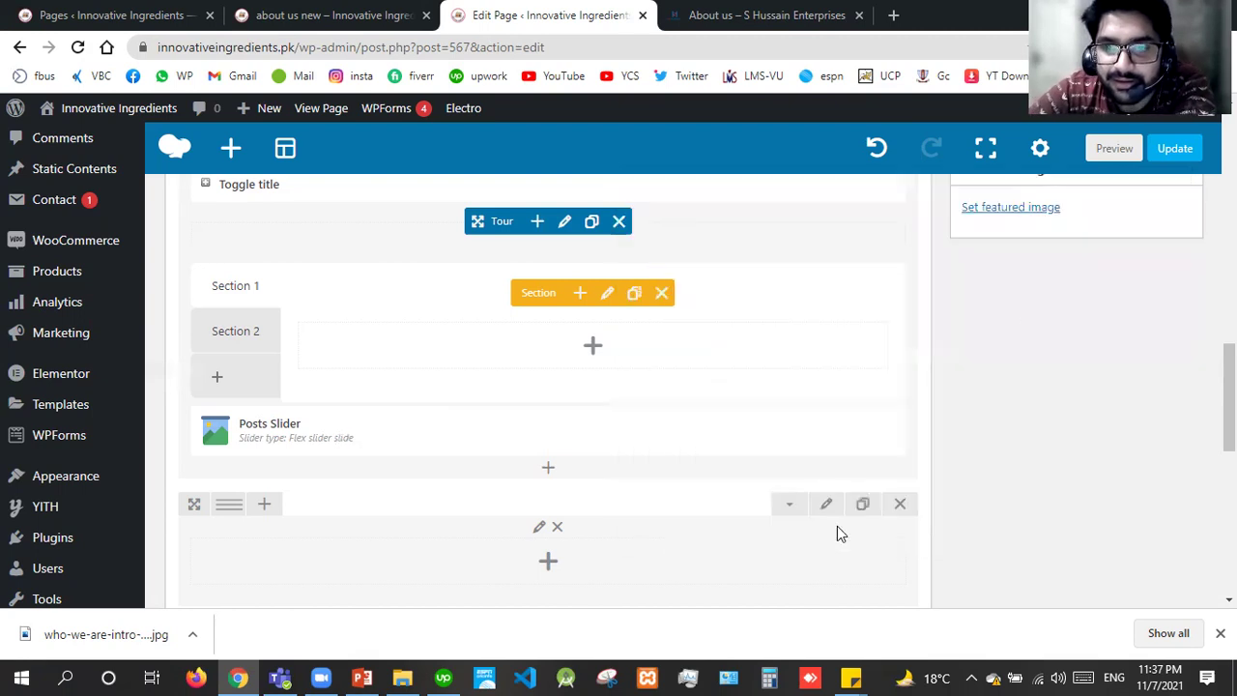
click(1189, 156)
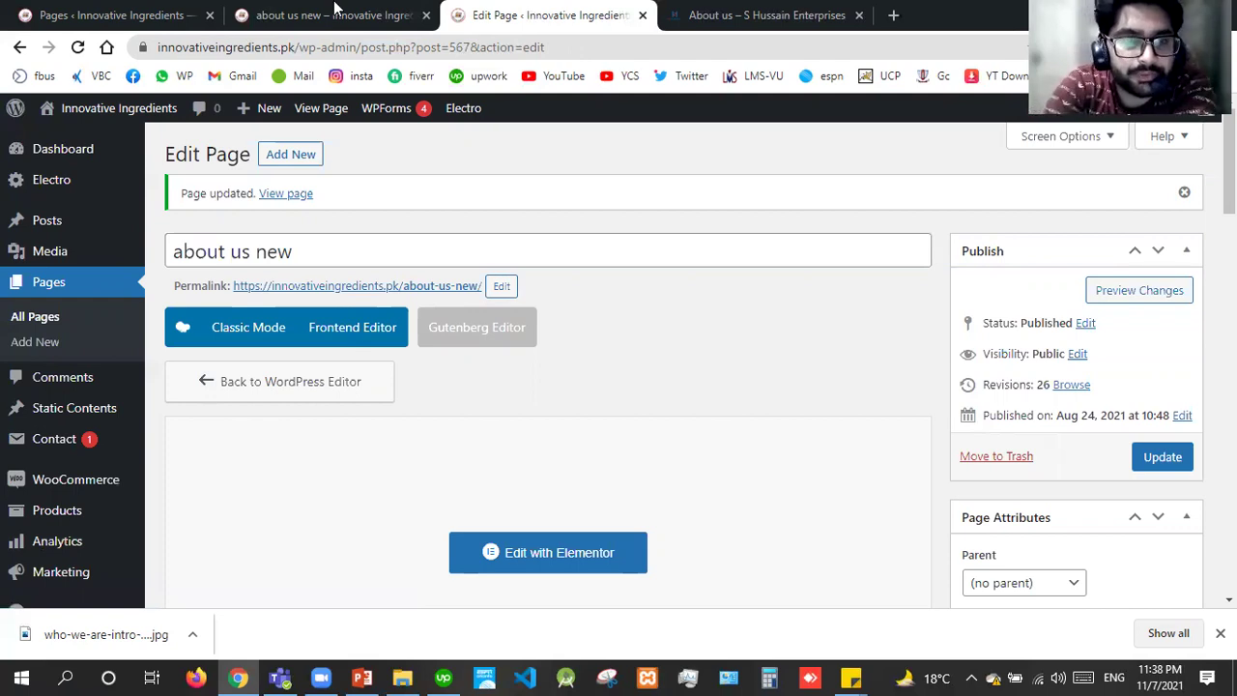
Step: Check the posts slider below the tour on the live page, and open the Posts list in the Pages tab
key(ctrl+shift+Tab)
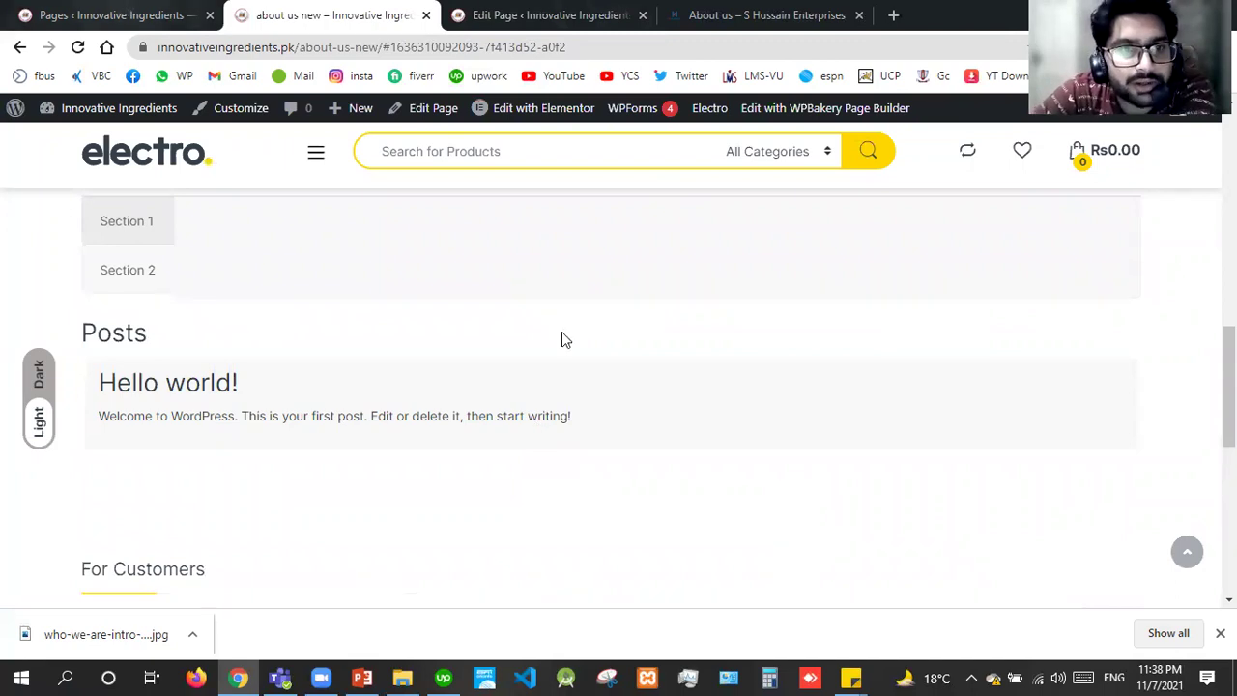
key(ctrl+shift+Tab)
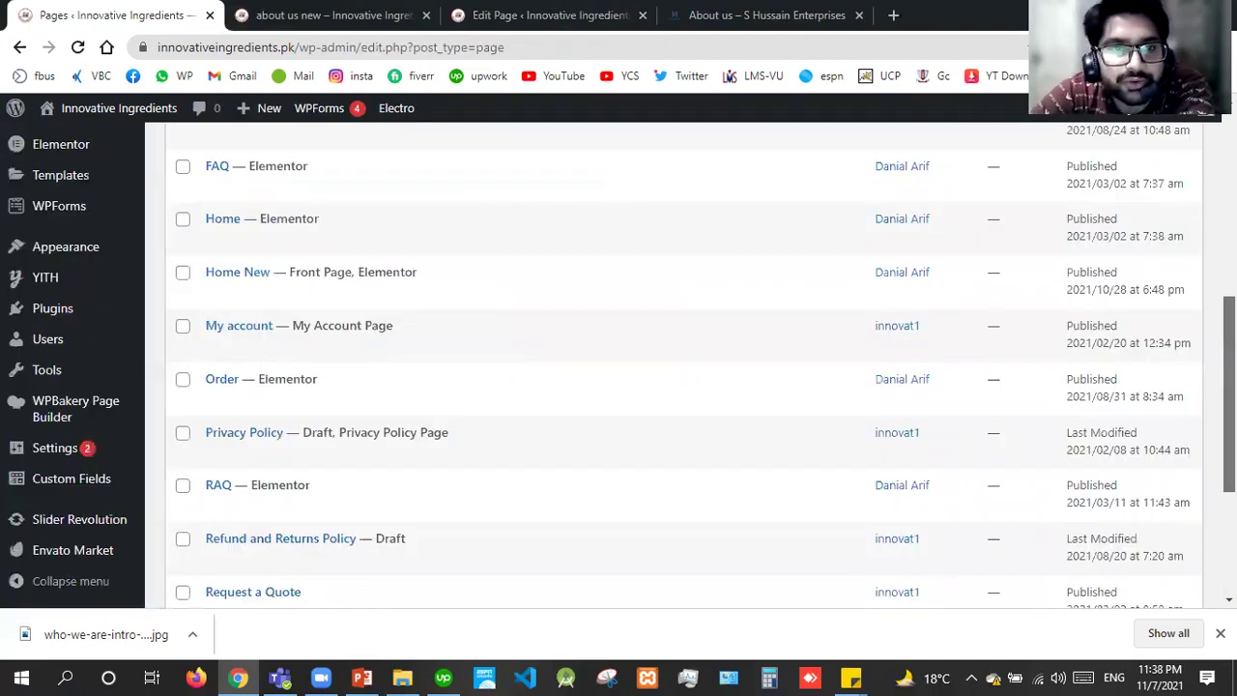
scroll(1230, 386, up, 5)
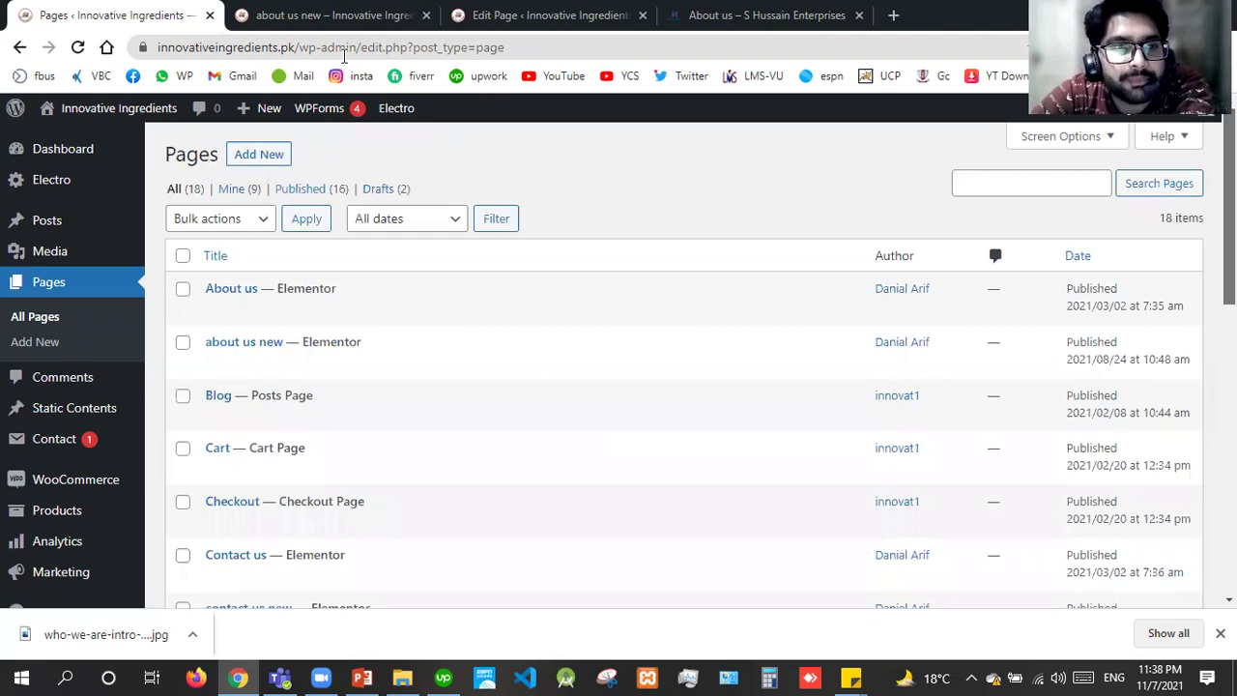
click(72, 235)
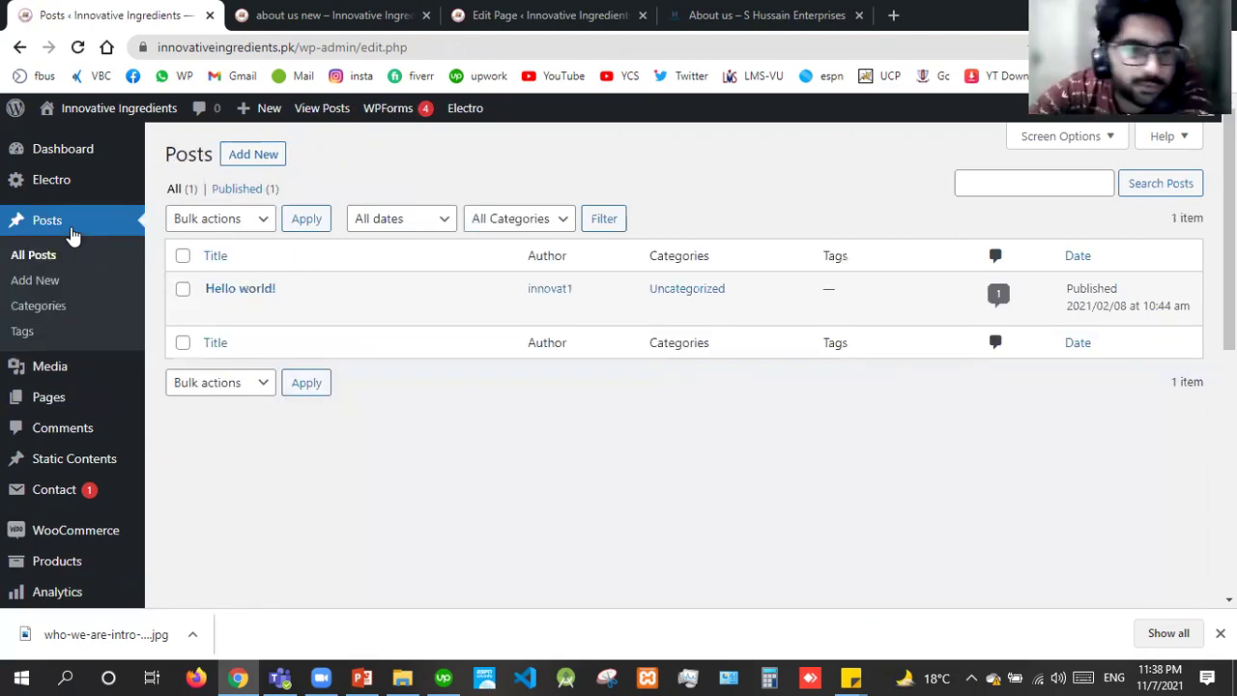
mouse_move(289, 316)
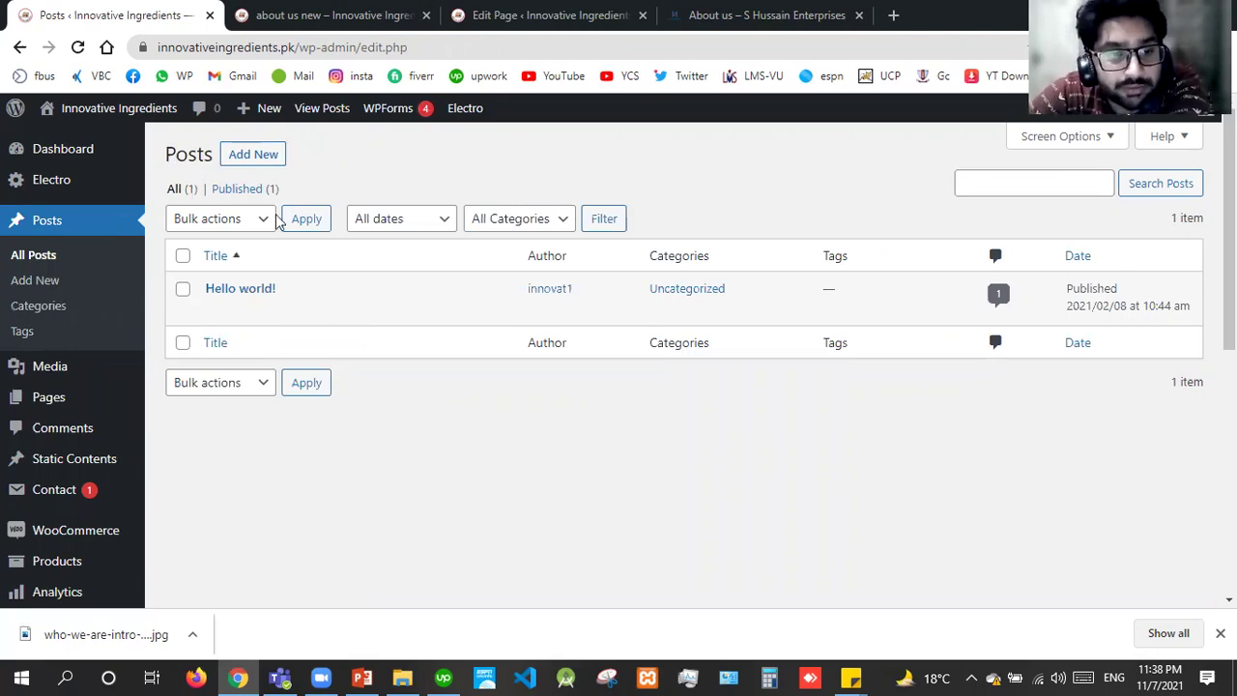
Step: Create a new post in a separate tab with the title test and the paragraph test, and publish it
right_click(256, 156)
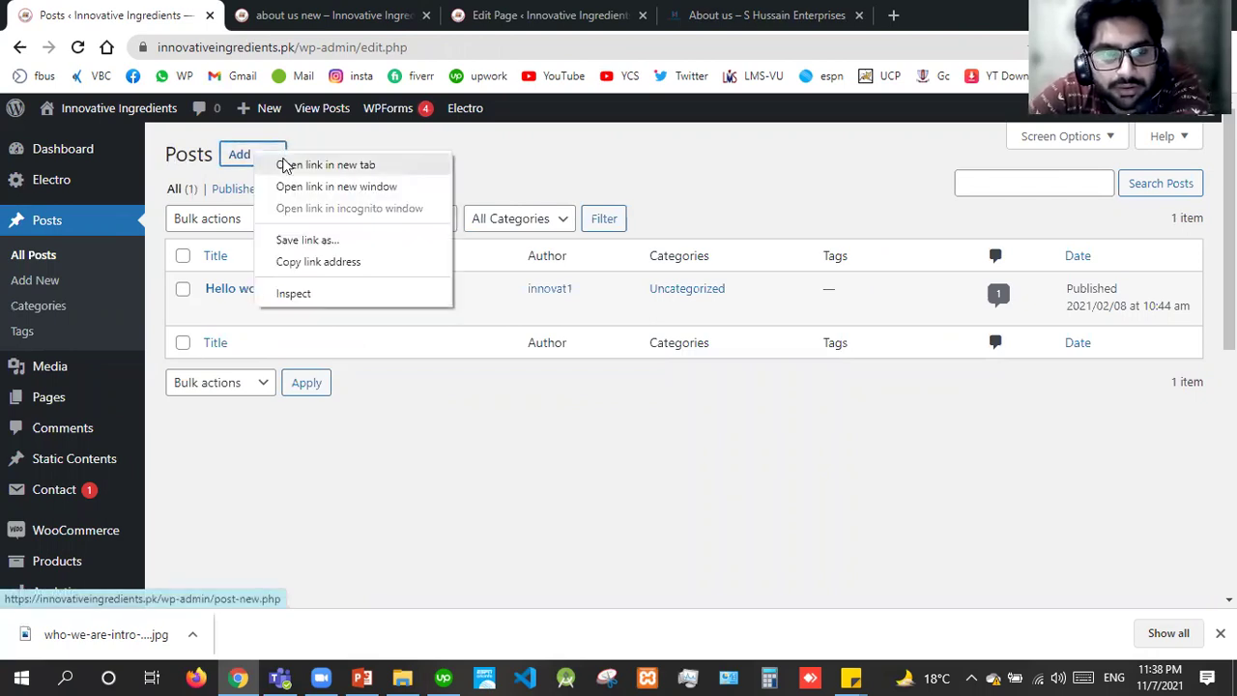
click(285, 164)
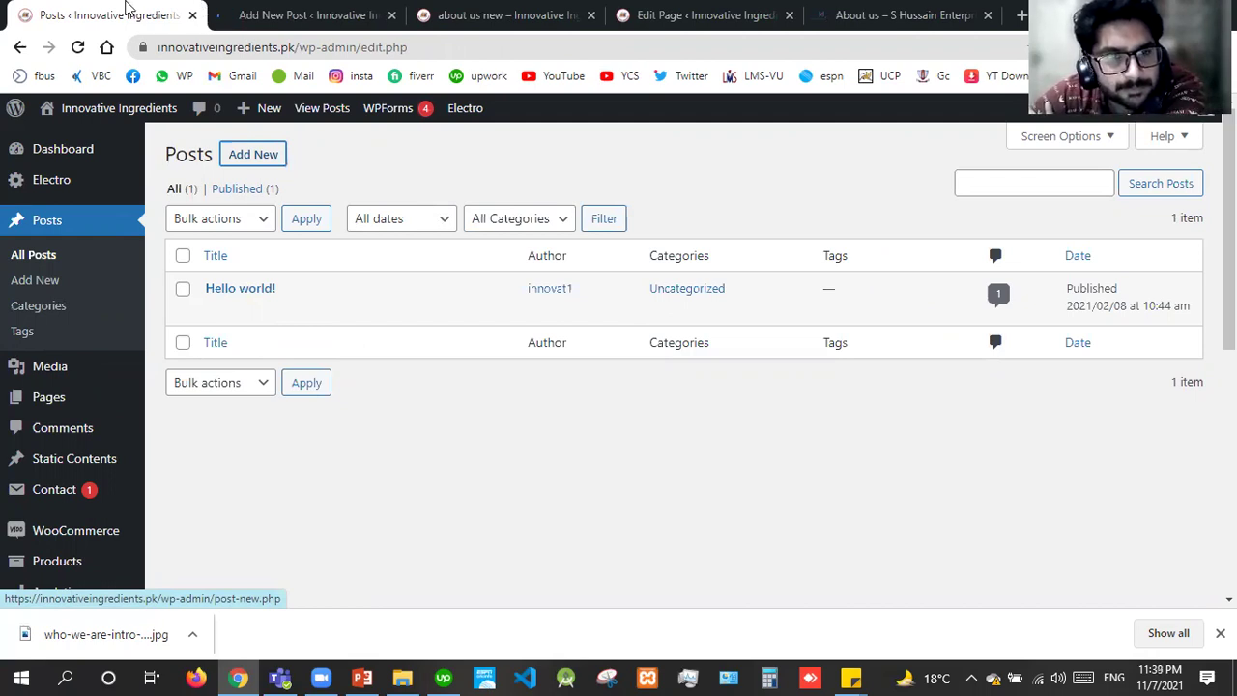
click(271, 11)
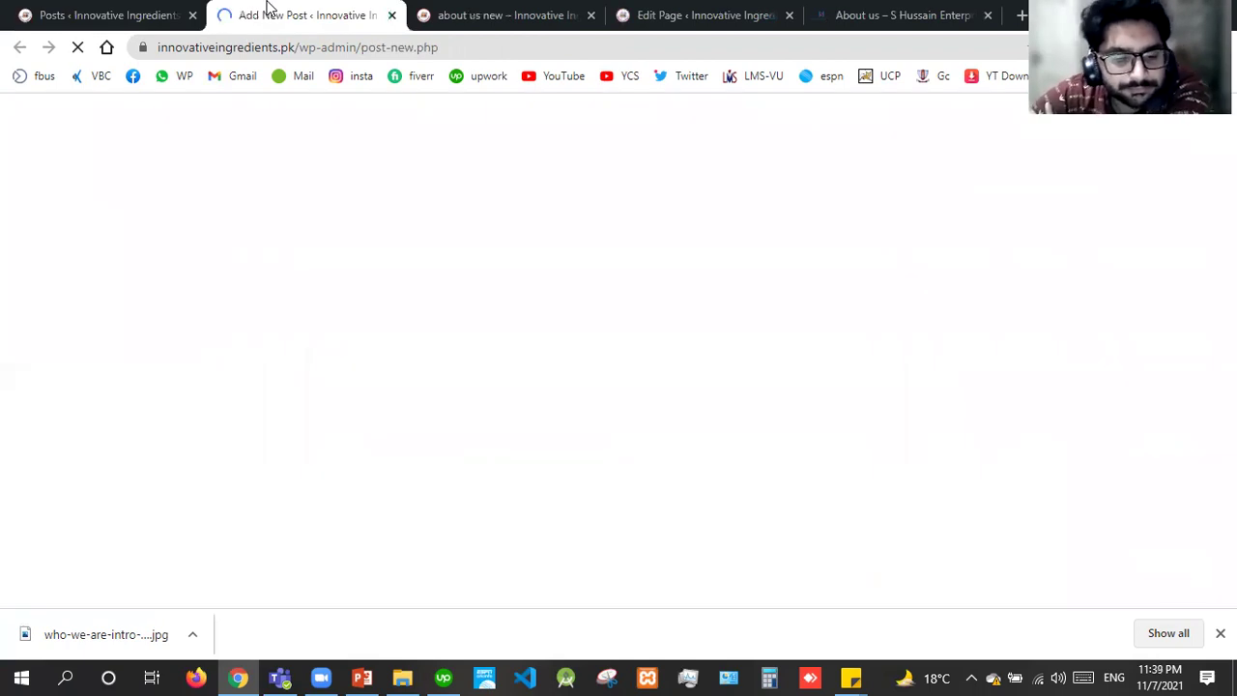
text(test)
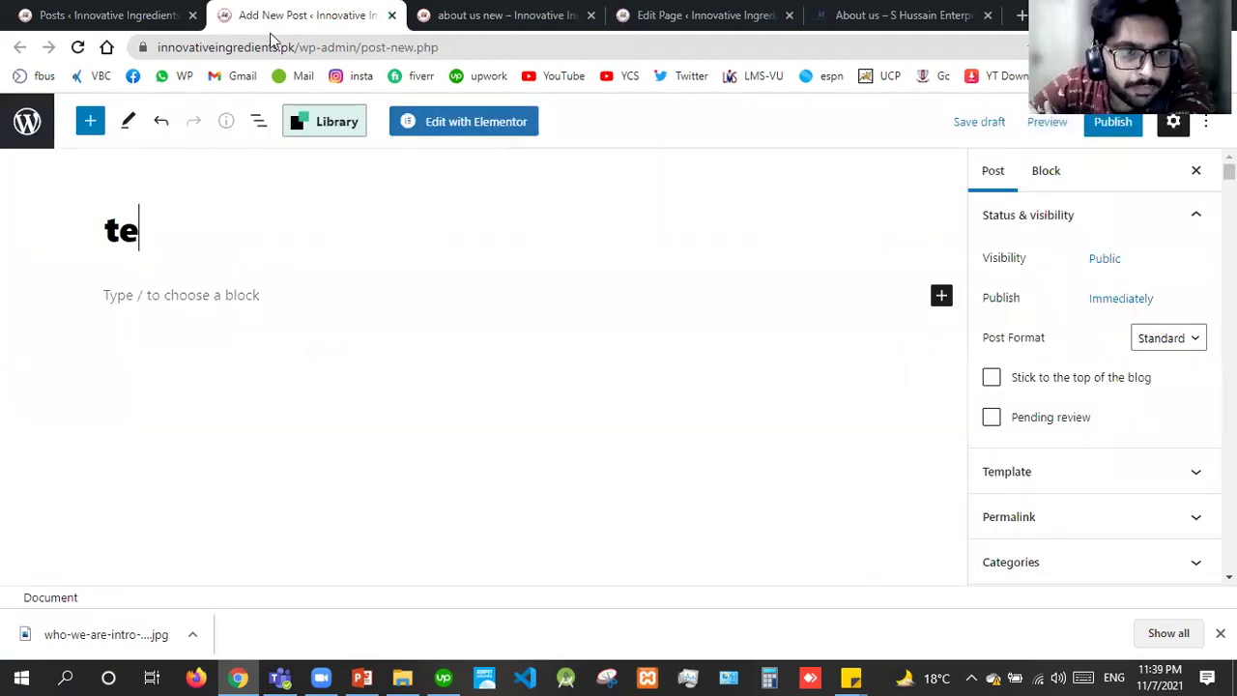
click(231, 295)
text(test)
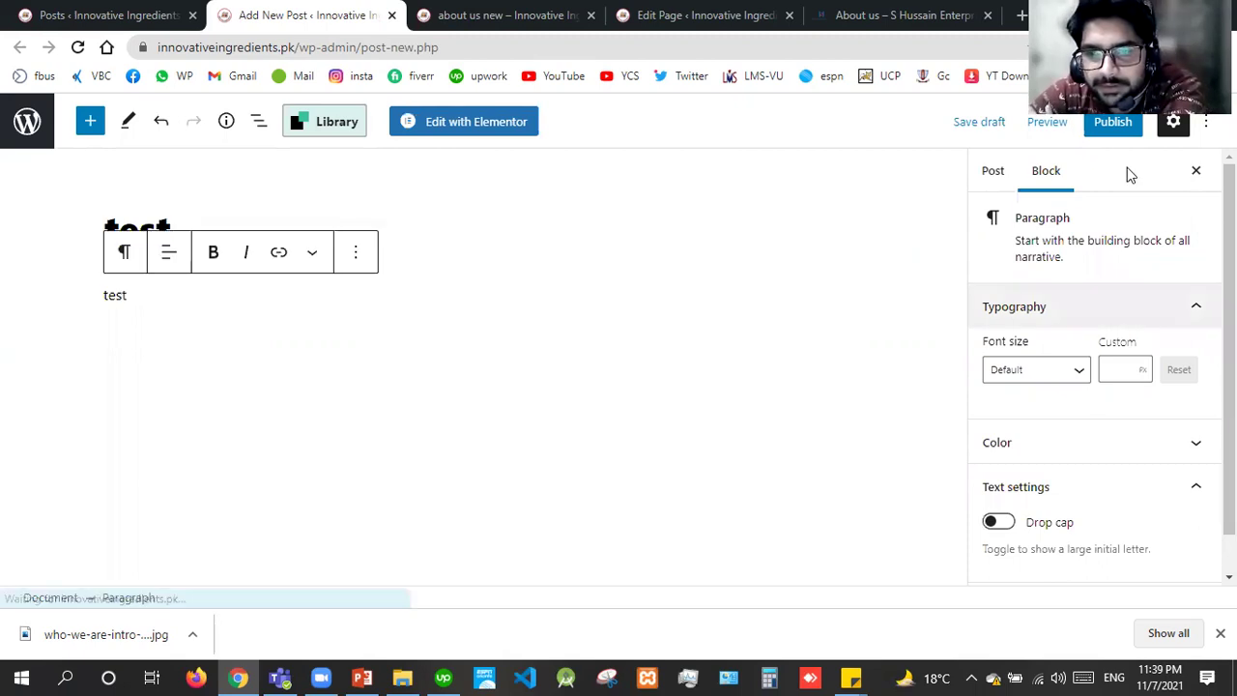
click(1098, 126)
click(1094, 132)
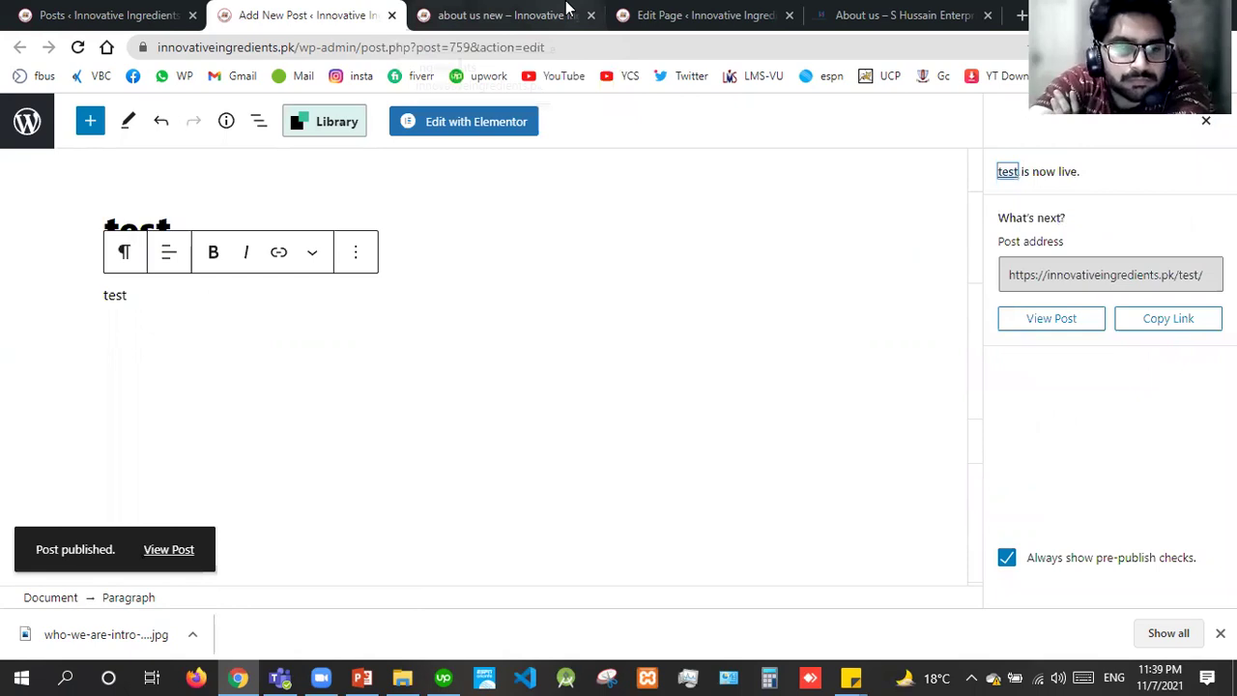
Step: Reload the live about us new page, view the slider's second post, and close the live page and new post tabs
click(567, 7)
key(F5)
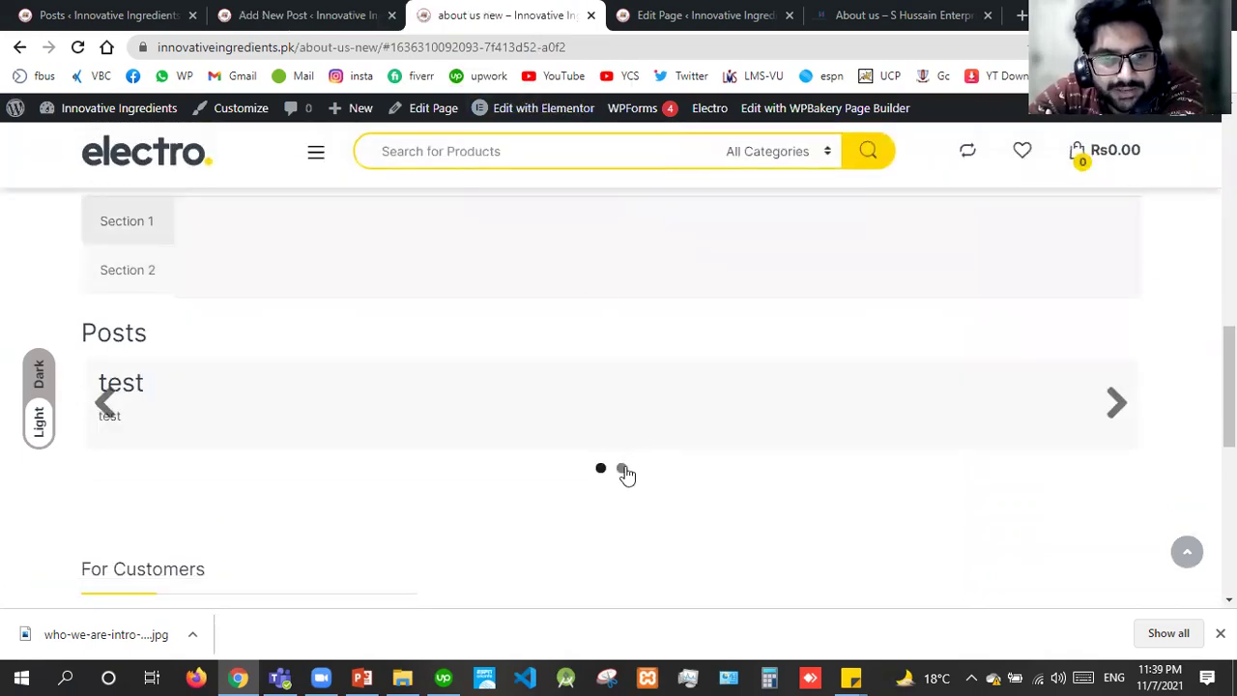
click(621, 469)
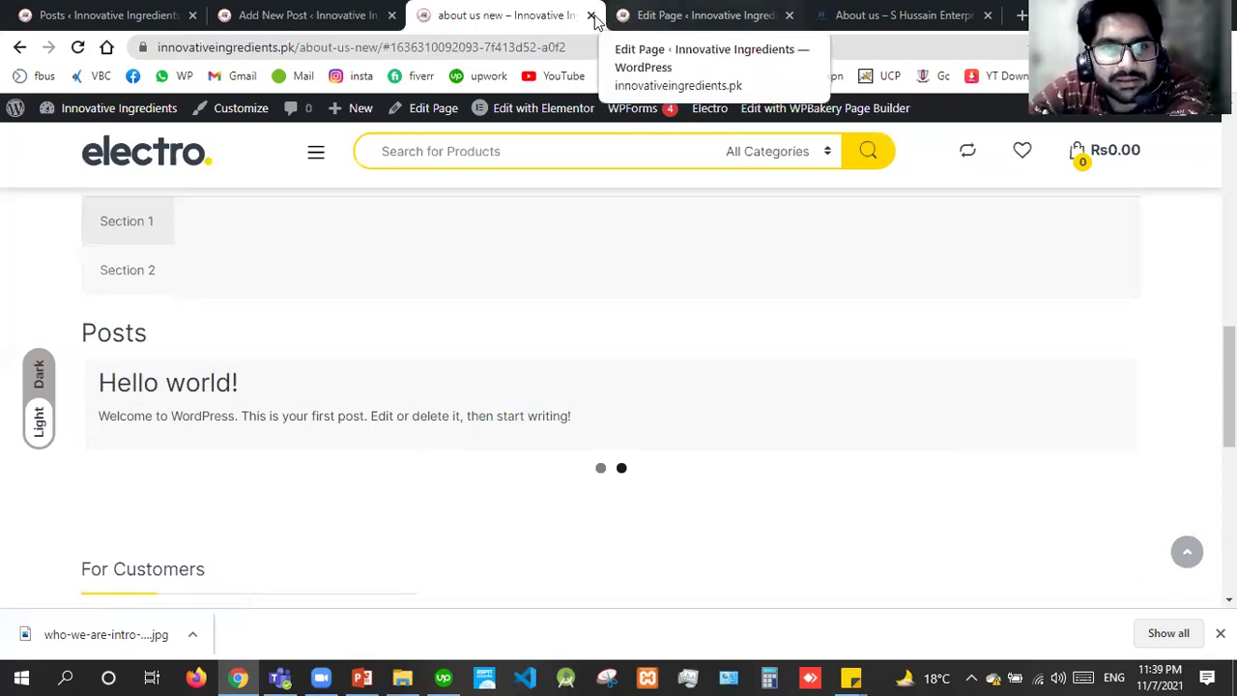
click(592, 15)
click(383, 16)
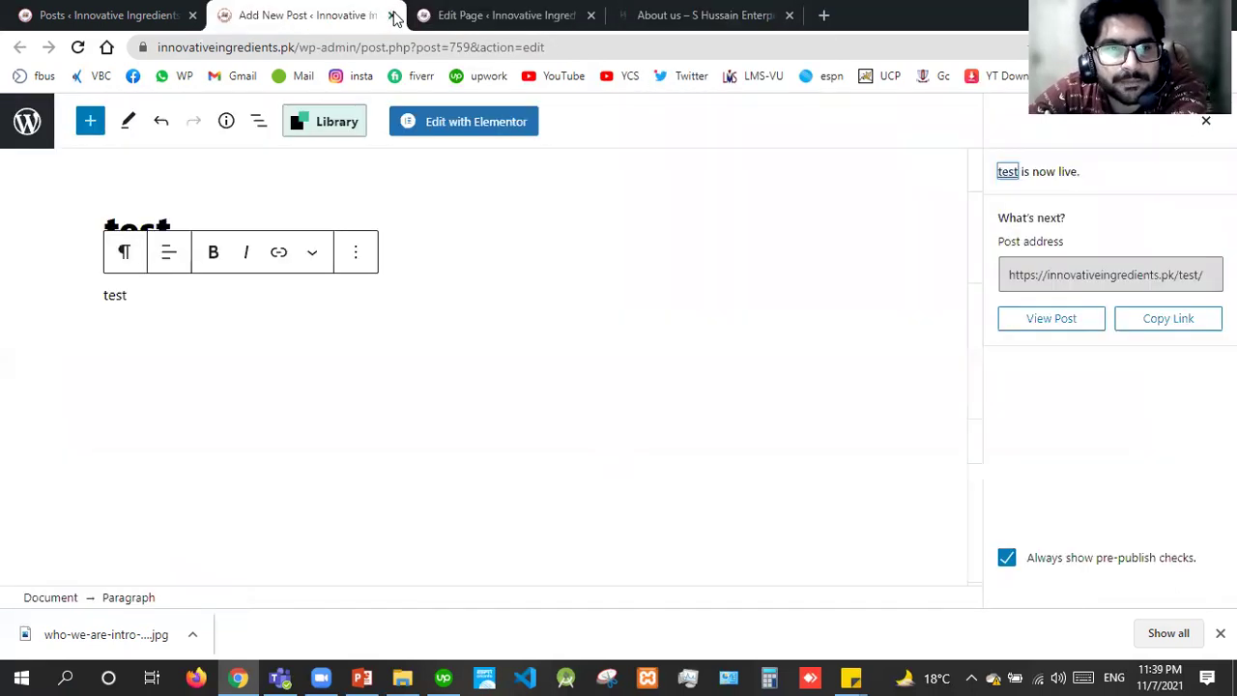
click(392, 16)
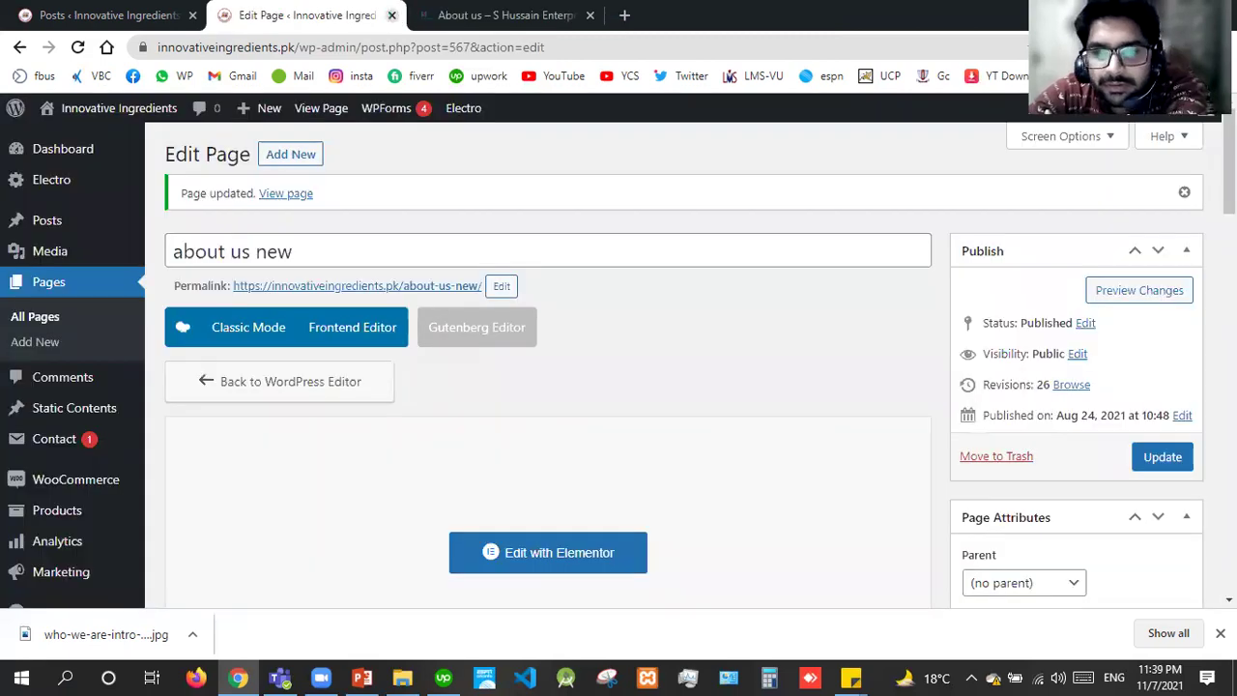
Step: Add a Pageable Container element in a new row at the end of the page layout and update the page
scroll(548, 387, down, 5)
scroll(497, 580, down, 4)
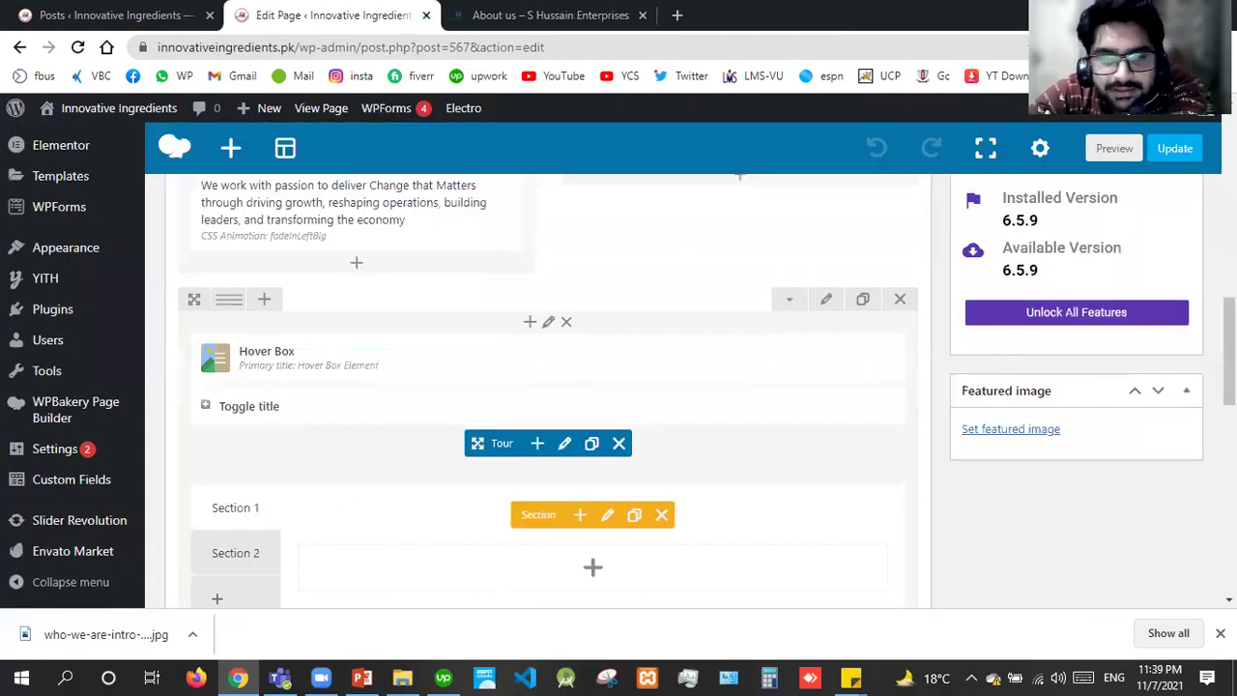
scroll(505, 428, down, 5)
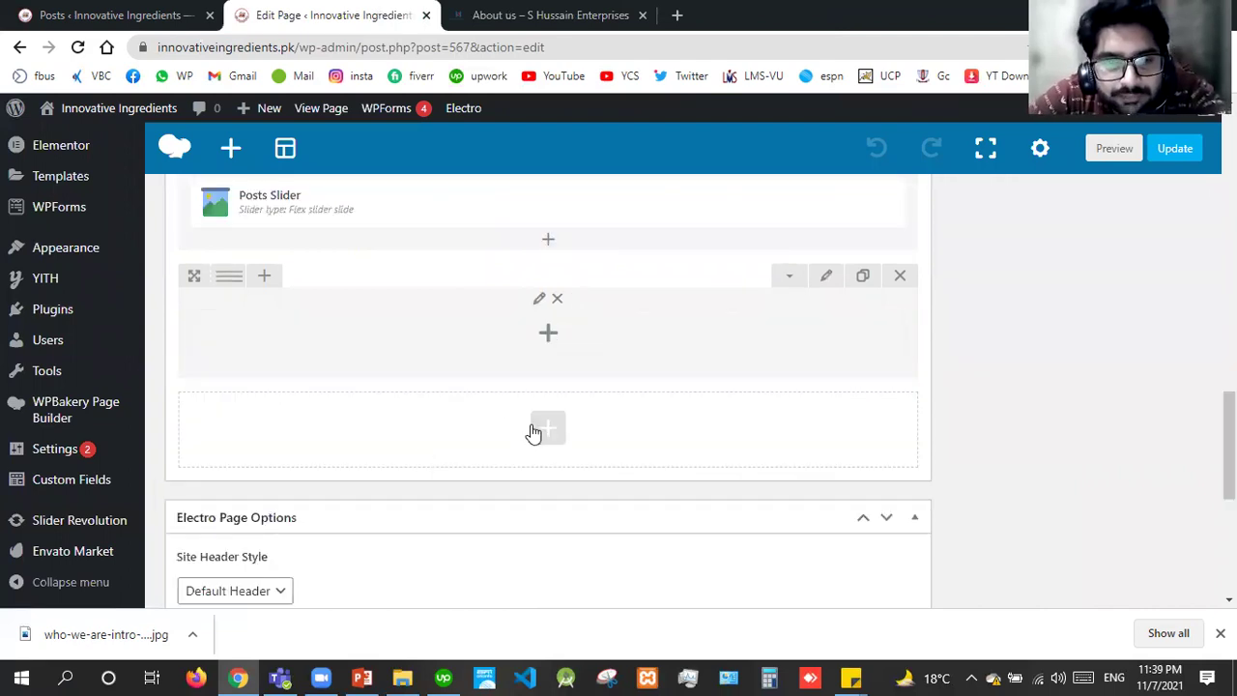
click(547, 428)
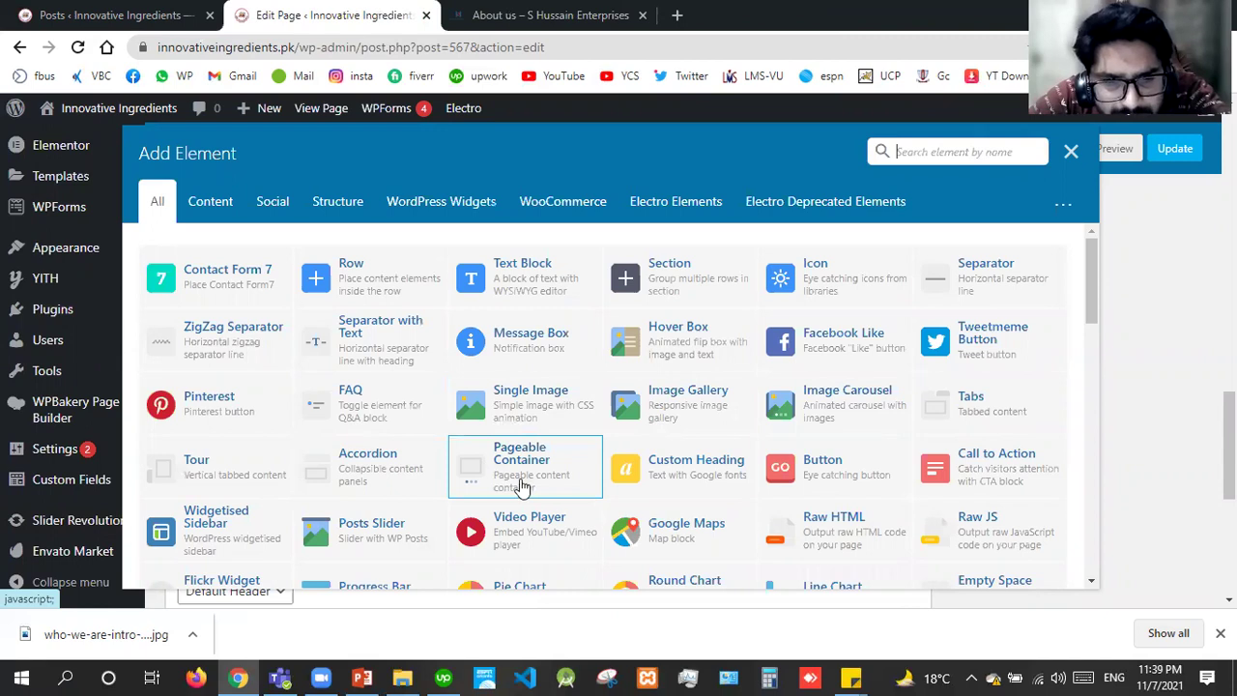
click(520, 487)
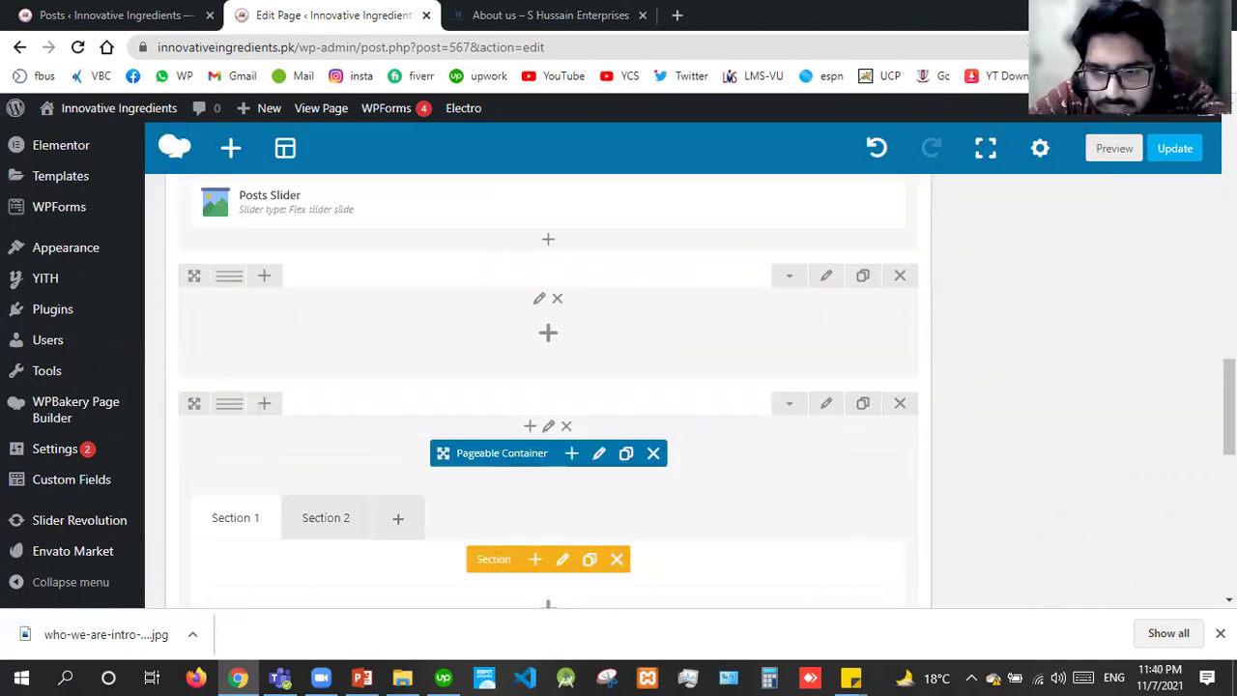
scroll(548, 391, down, 3)
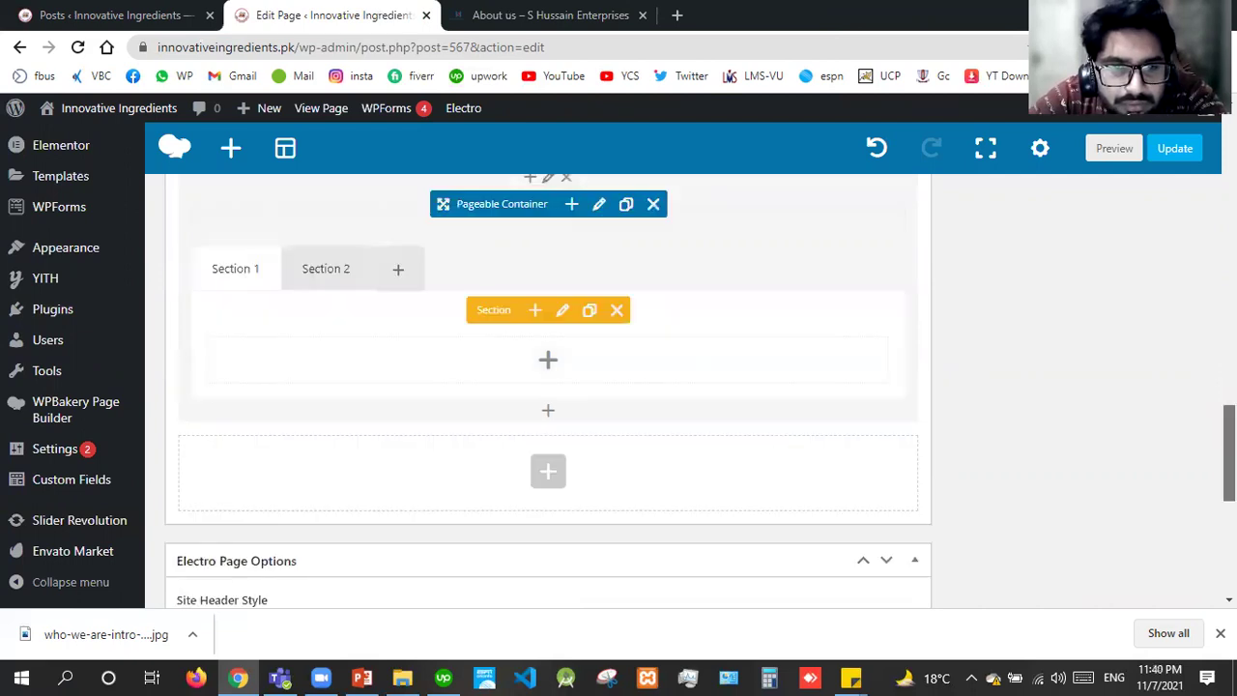
scroll(548, 391, up, 2)
scroll(1188, 242, up, 4)
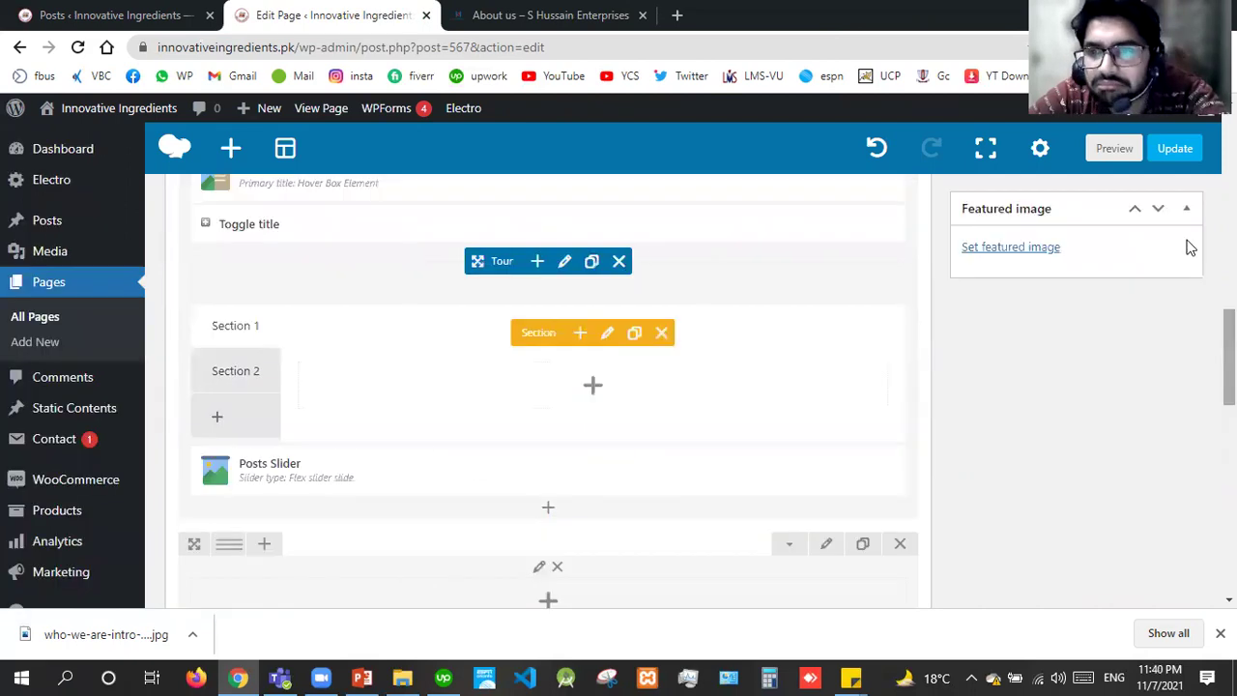
click(1175, 150)
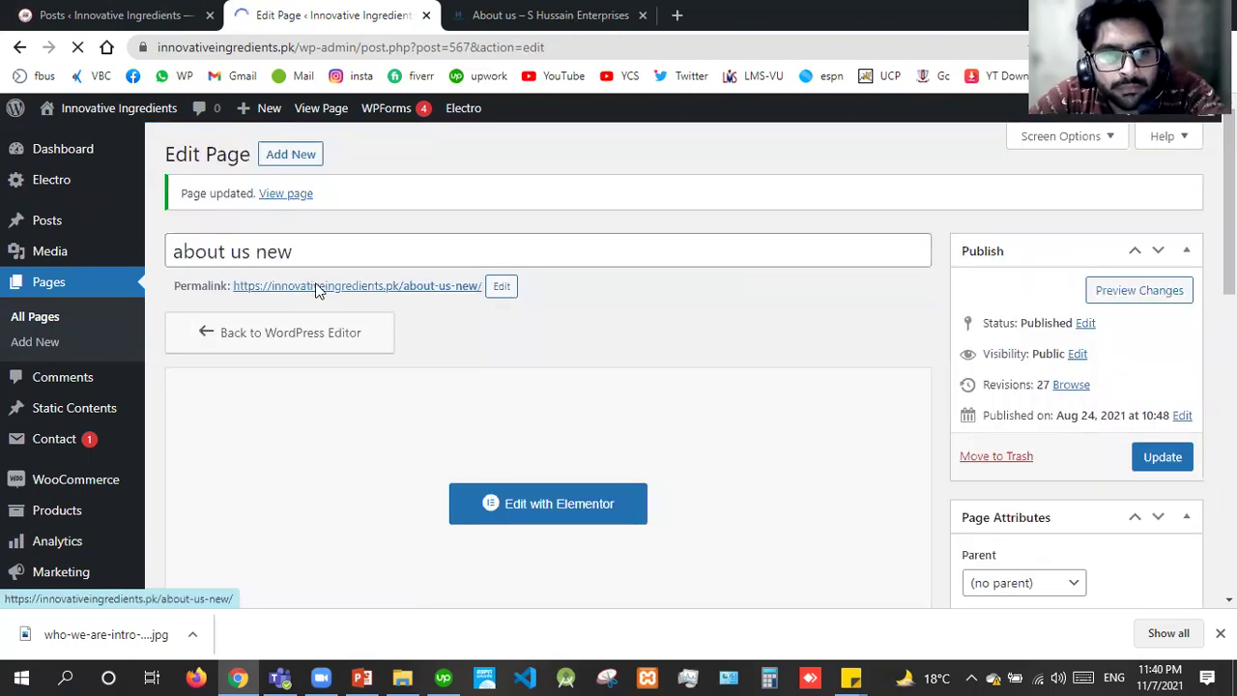
Step: Open the page's permalink in a new tab and check the pageable container's navigation dots below the posts slider
right_click(314, 285)
click(381, 298)
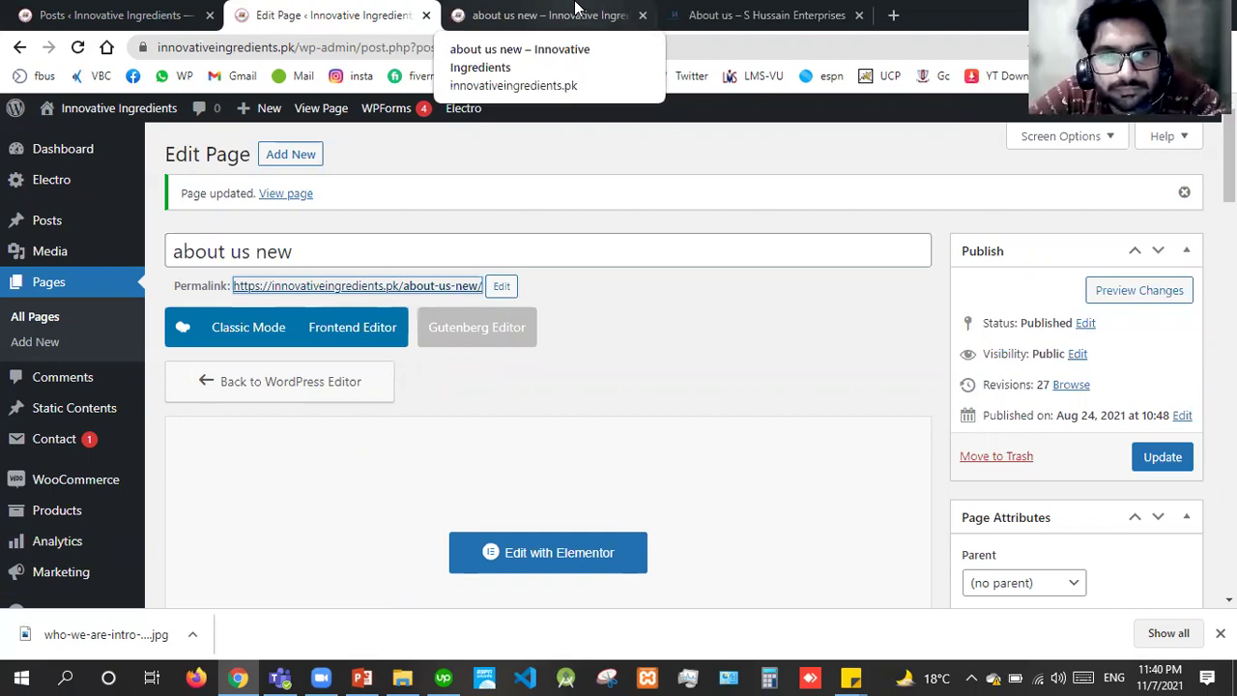
click(576, 7)
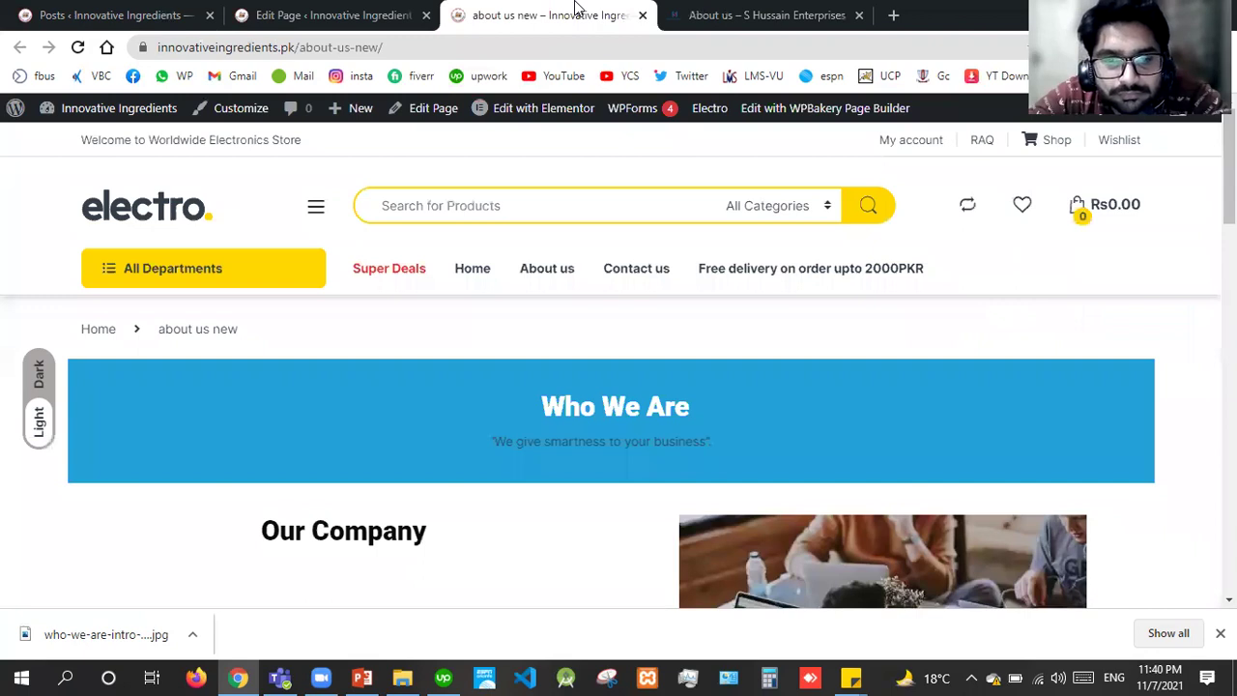
key(Page_Down)
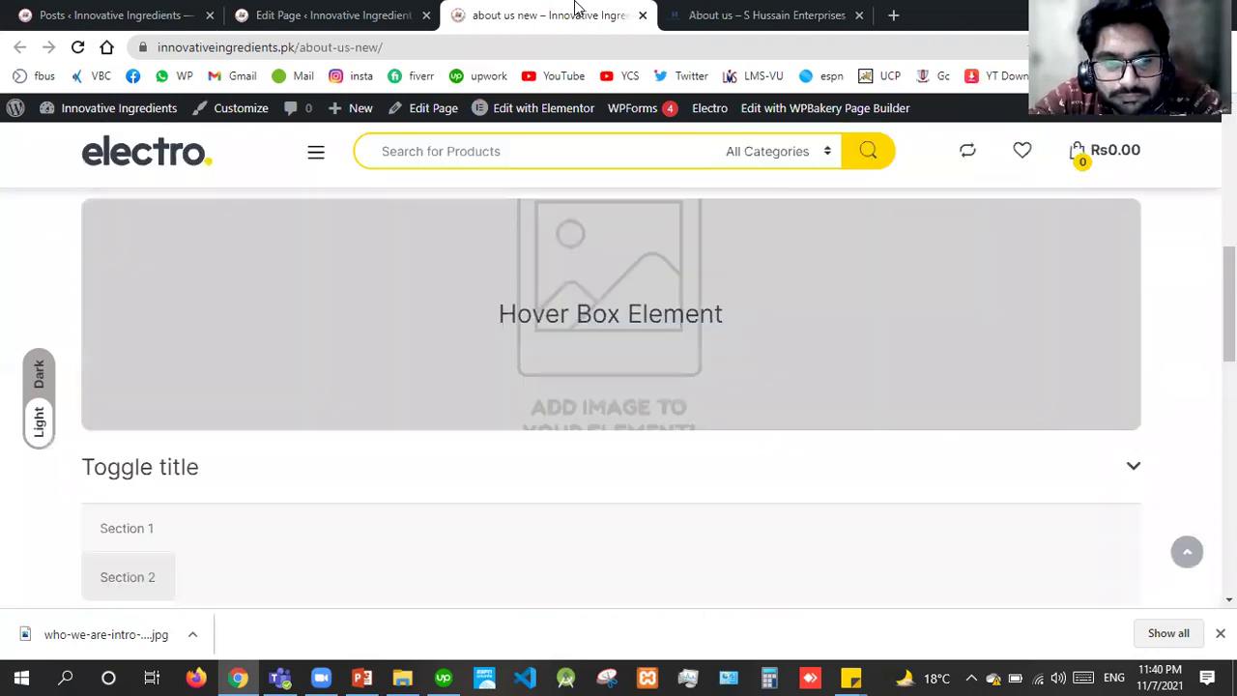
key(Page_Down)
key(Page_Down)
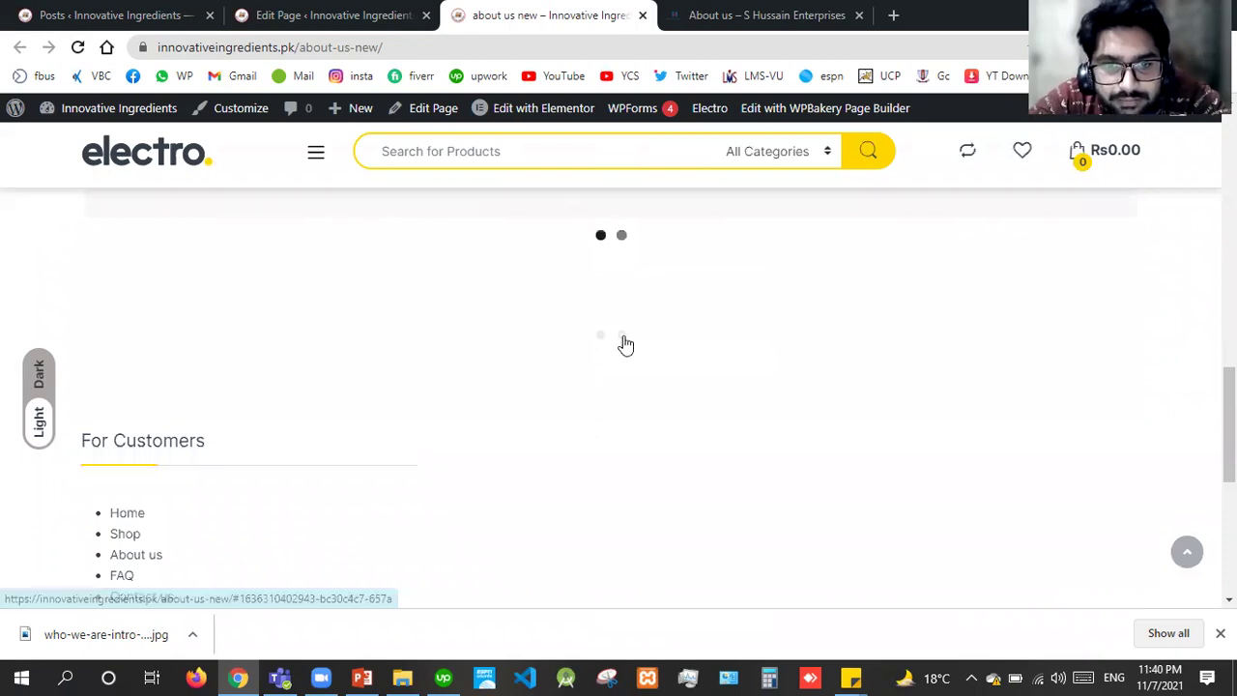
click(606, 338)
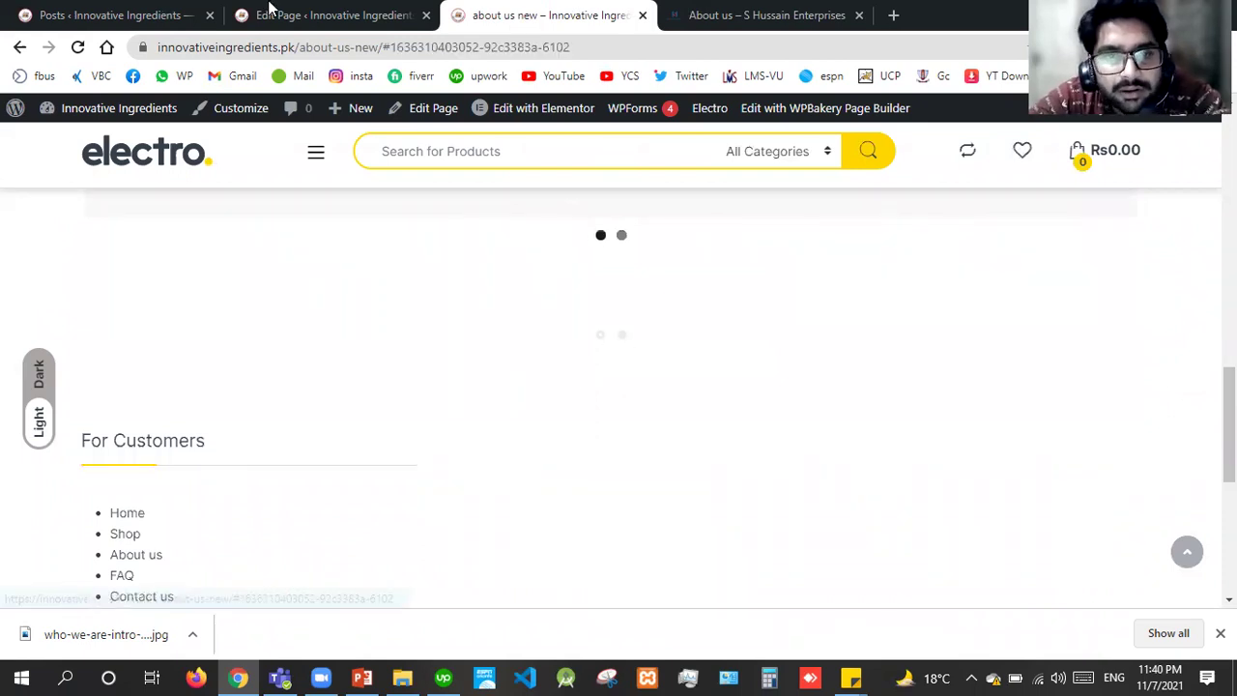
Step: Return to the page editor and open the Pageable Container's settings
click(273, 15)
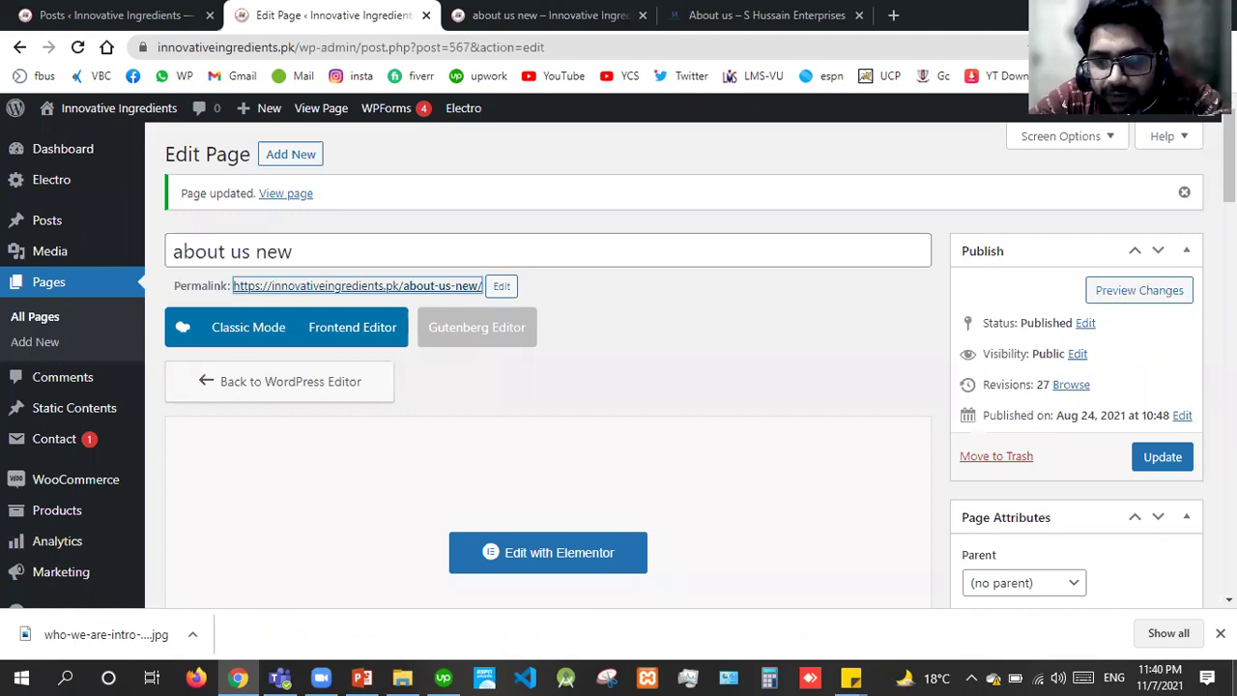
key(super+d)
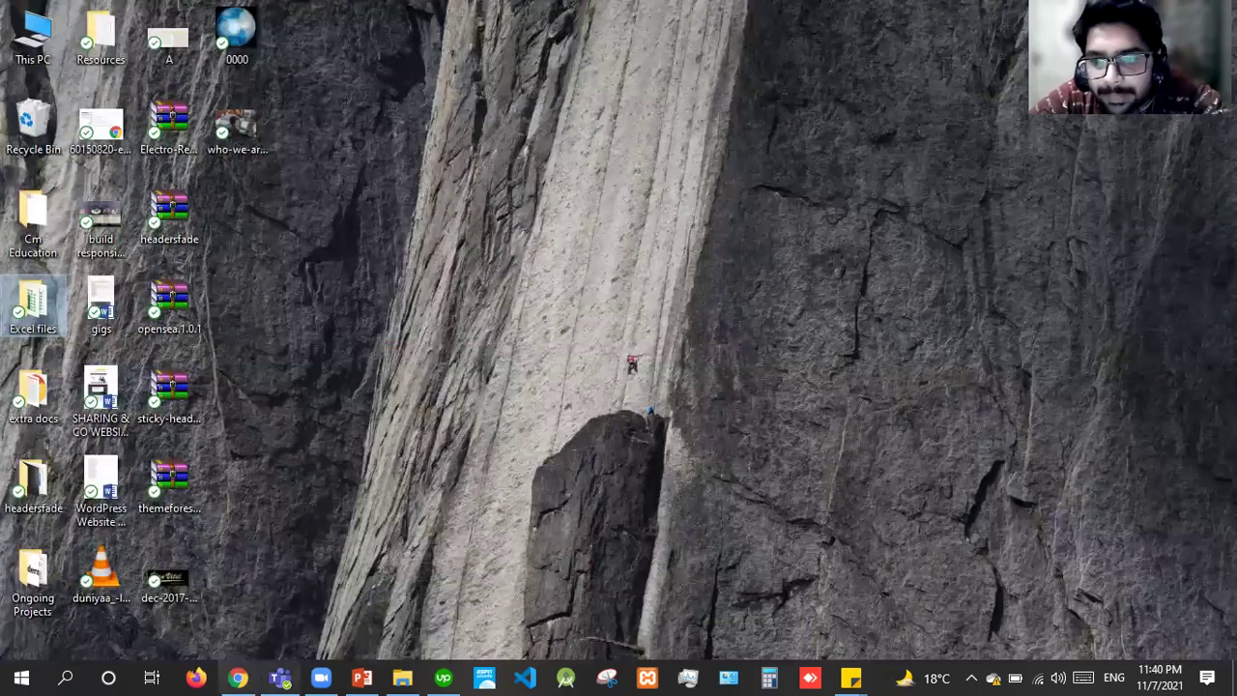
key(super+d)
scroll(213, 182, down, 10)
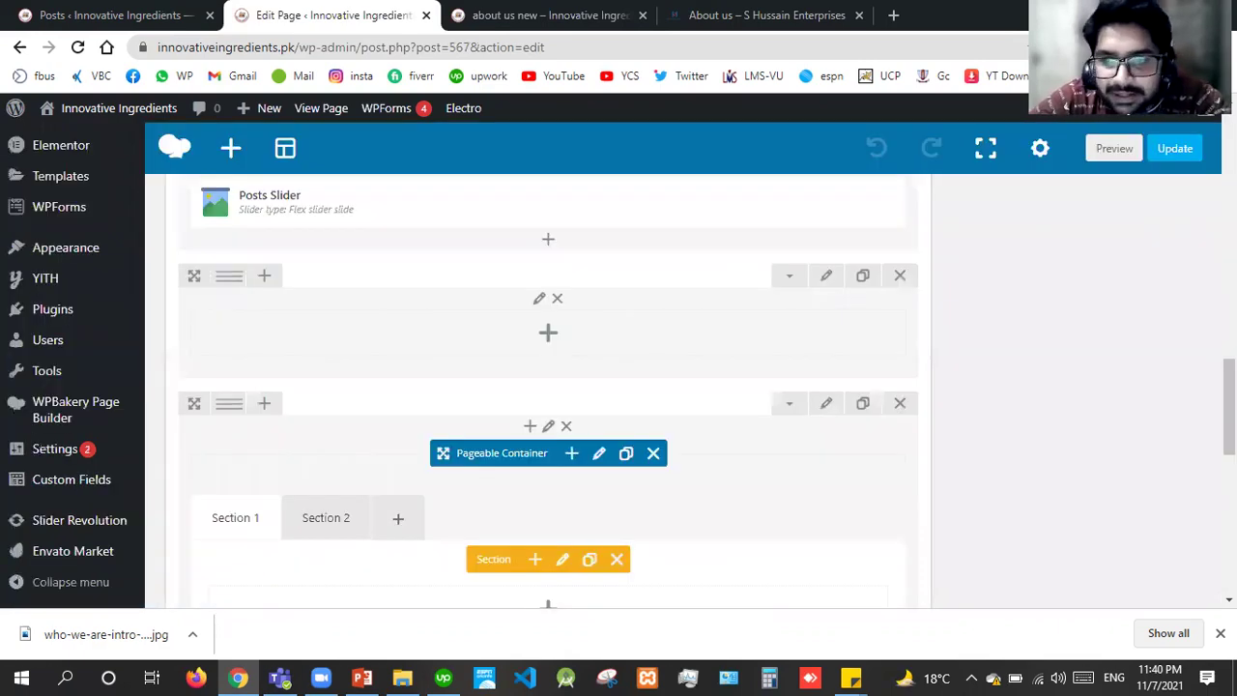
scroll(213, 182, down, 5)
scroll(548, 387, up, 2)
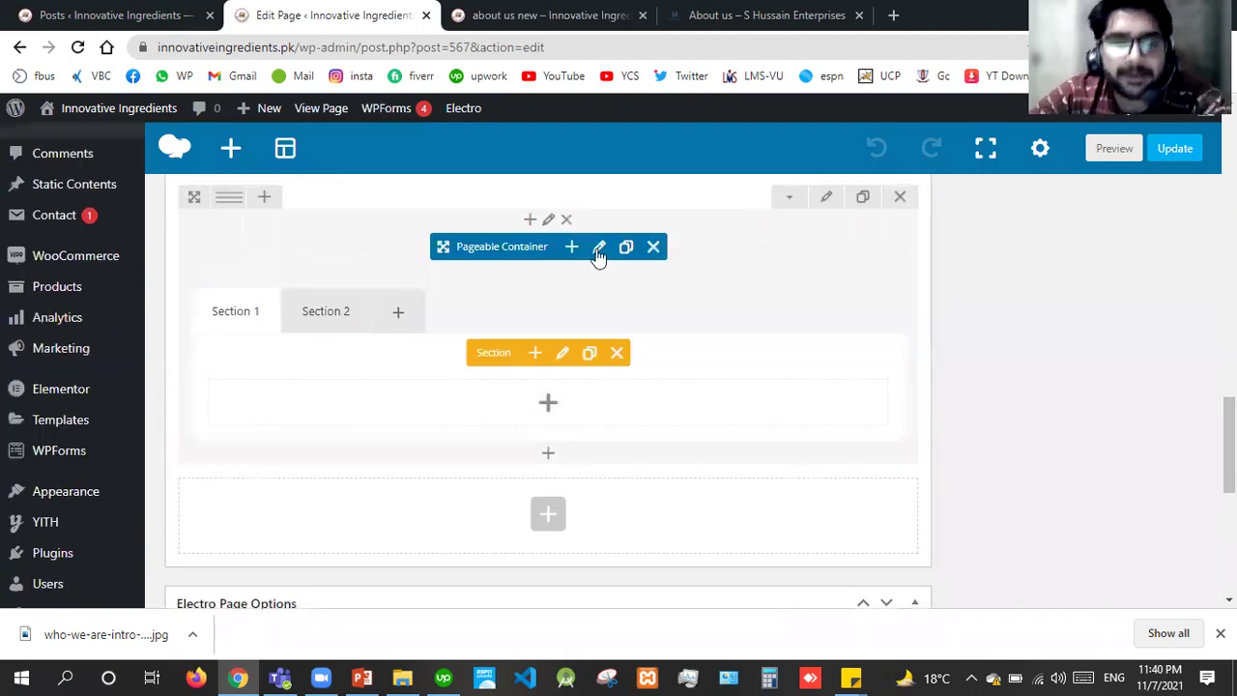
click(599, 249)
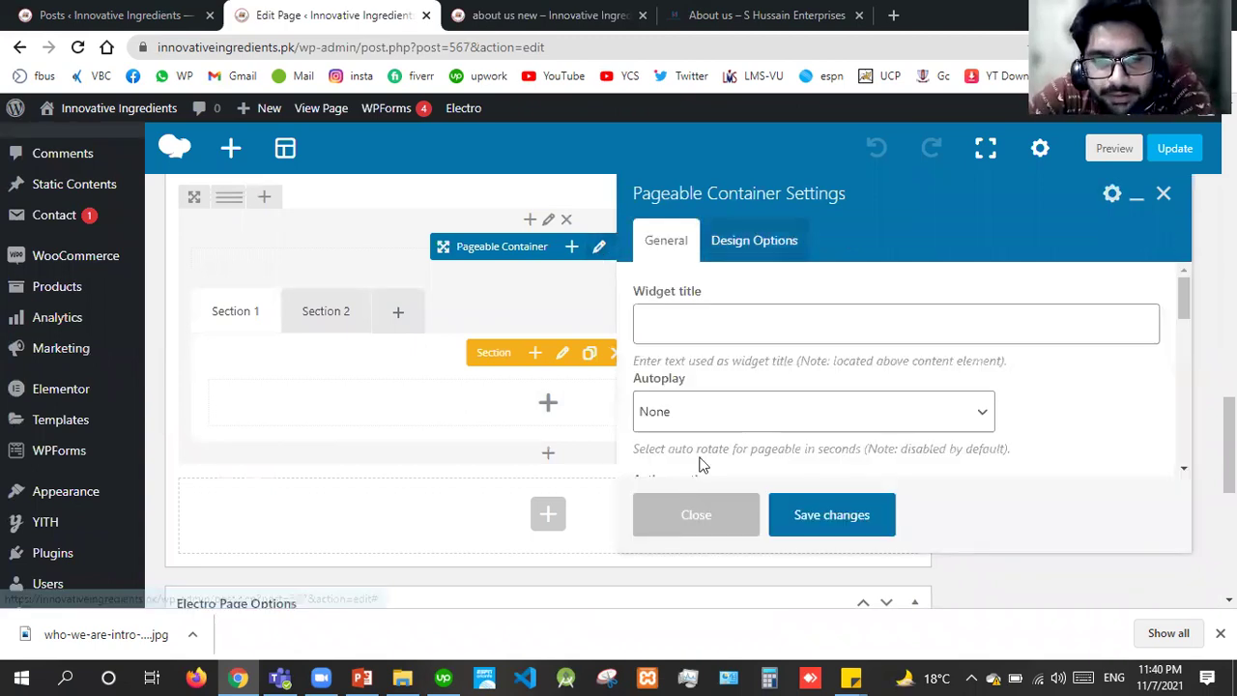
Step: Set the Pageable Container's autoplay to 1
click(700, 416)
click(1153, 449)
key(Down)
Step: Set the Pageable Container's pagination color to Black
scroll(1178, 460, down, 2)
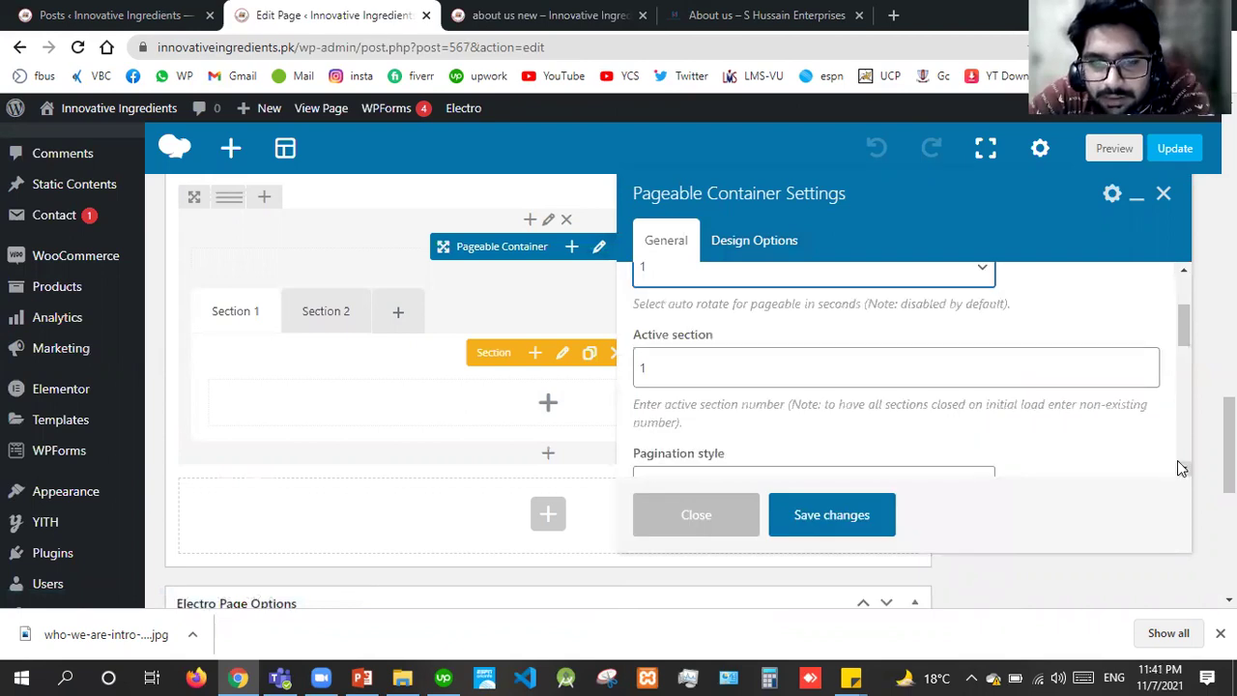
scroll(944, 425, down, 2)
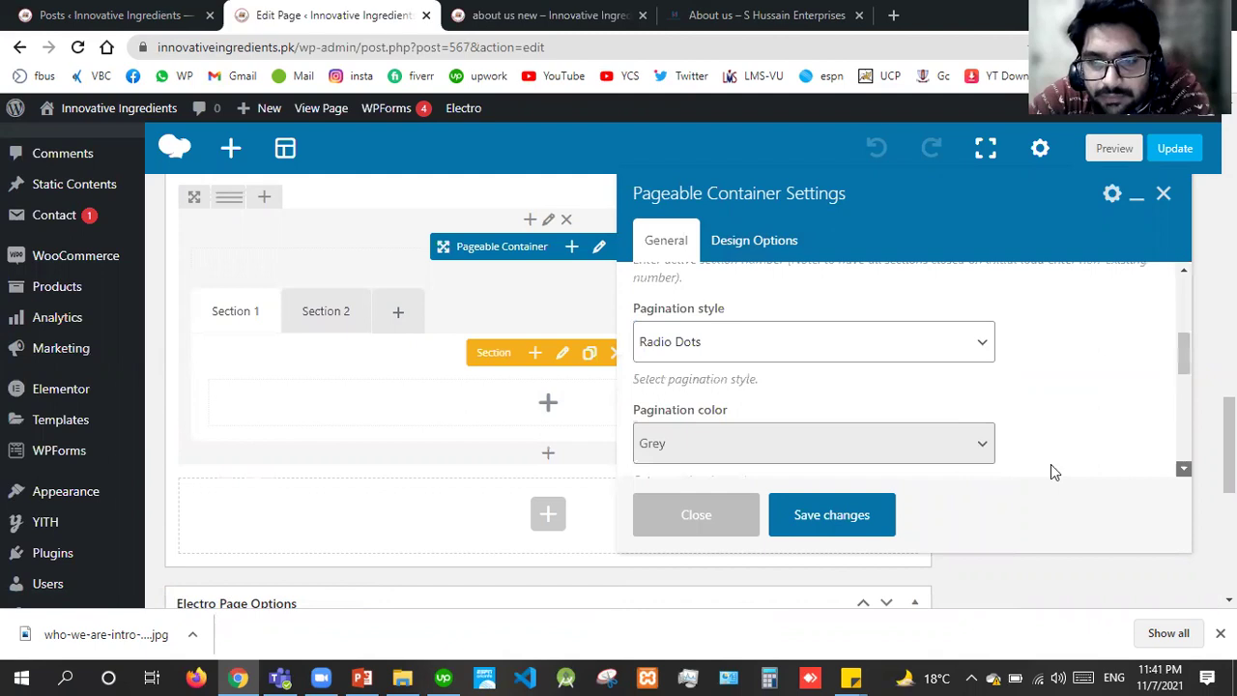
click(840, 454)
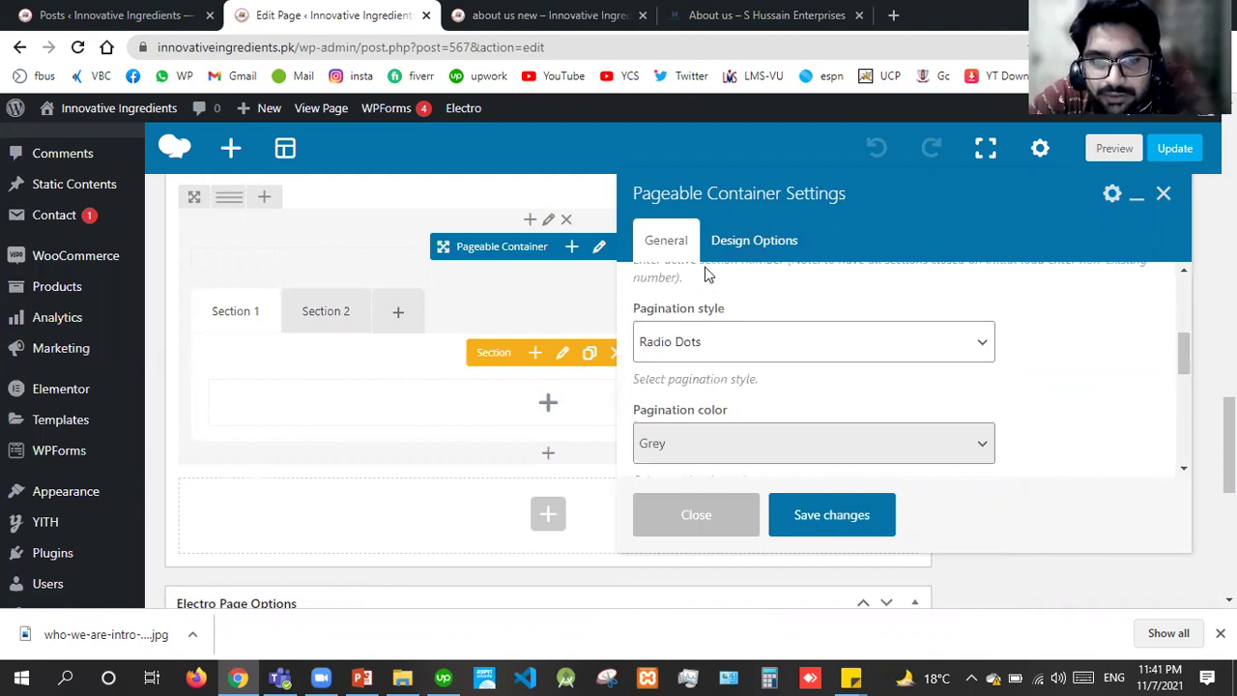
click(701, 270)
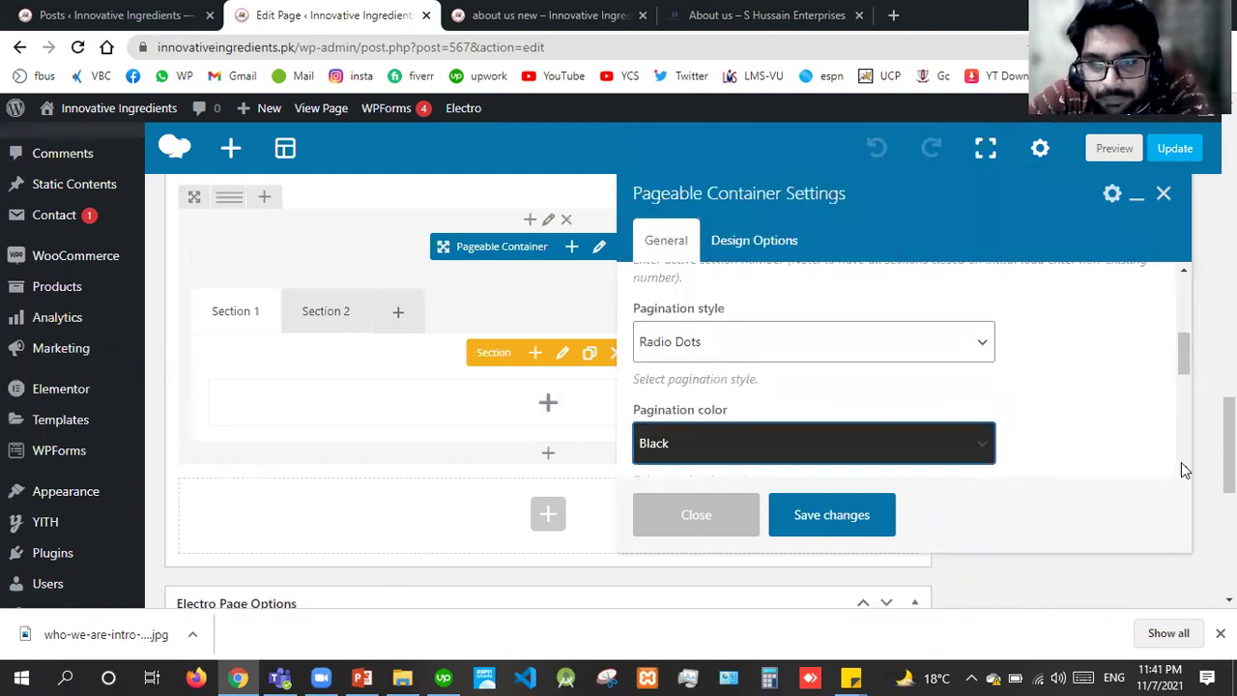
Step: Look over the remaining Pageable Container settings and set its autoplay to 4
click(1183, 468)
click(1183, 467)
click(1183, 468)
click(1183, 468)
click(1183, 468)
scroll(1183, 468, down, 5)
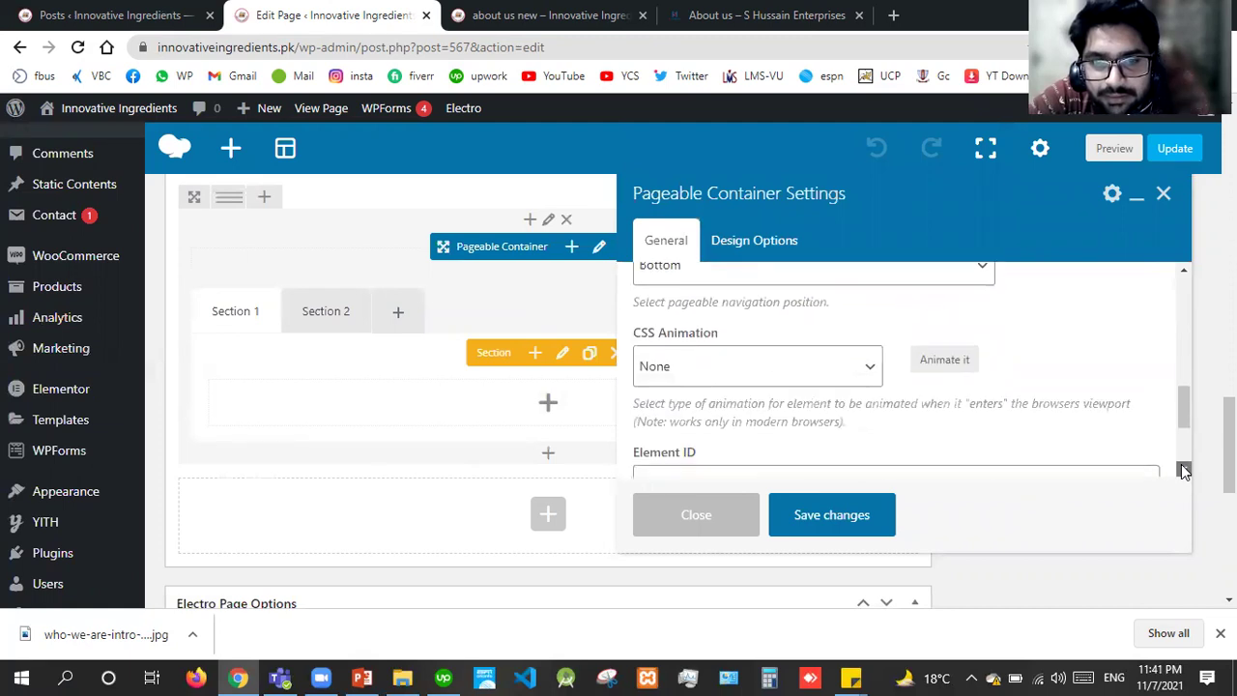
drag(1181, 465, 1177, 296)
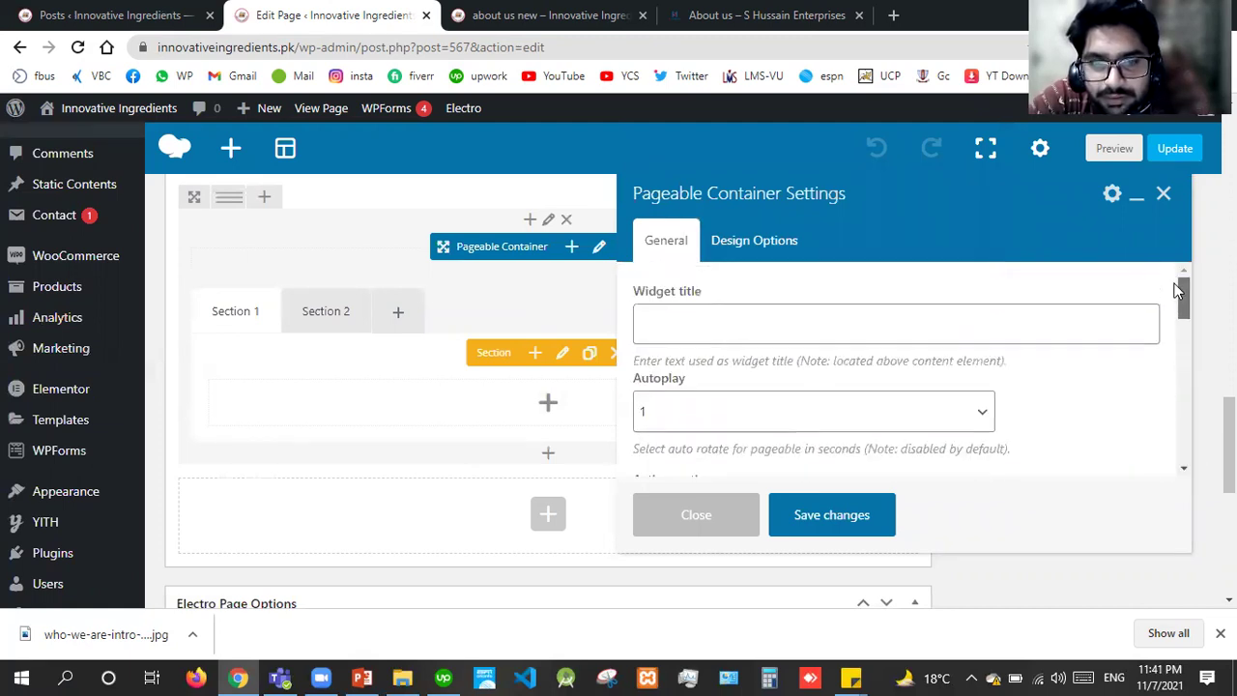
click(873, 415)
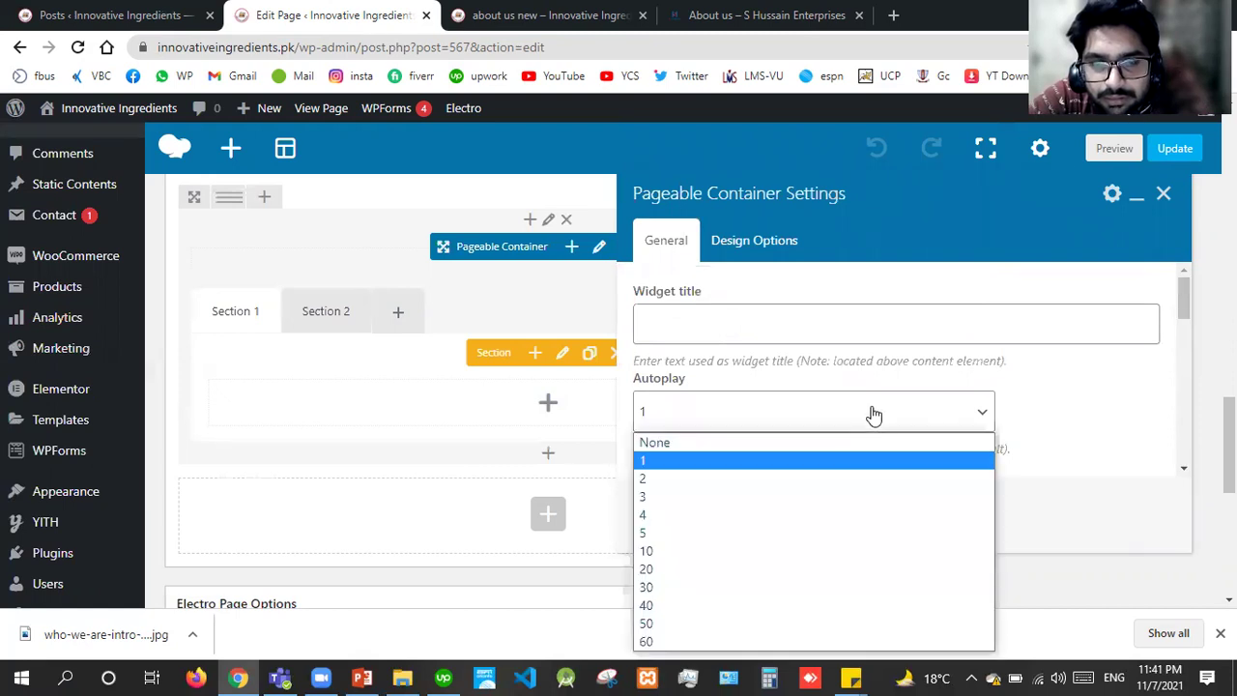
click(743, 517)
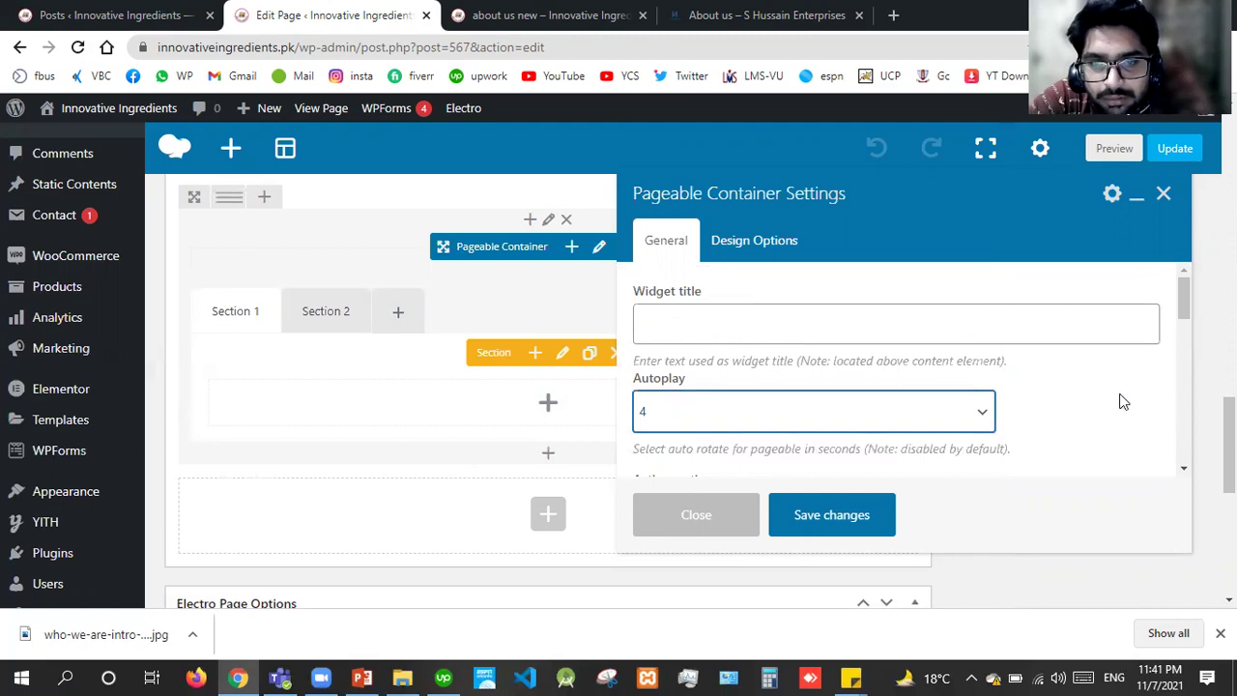
Step: Review the remaining Pageable Container settings, save them and update the page
click(1184, 470)
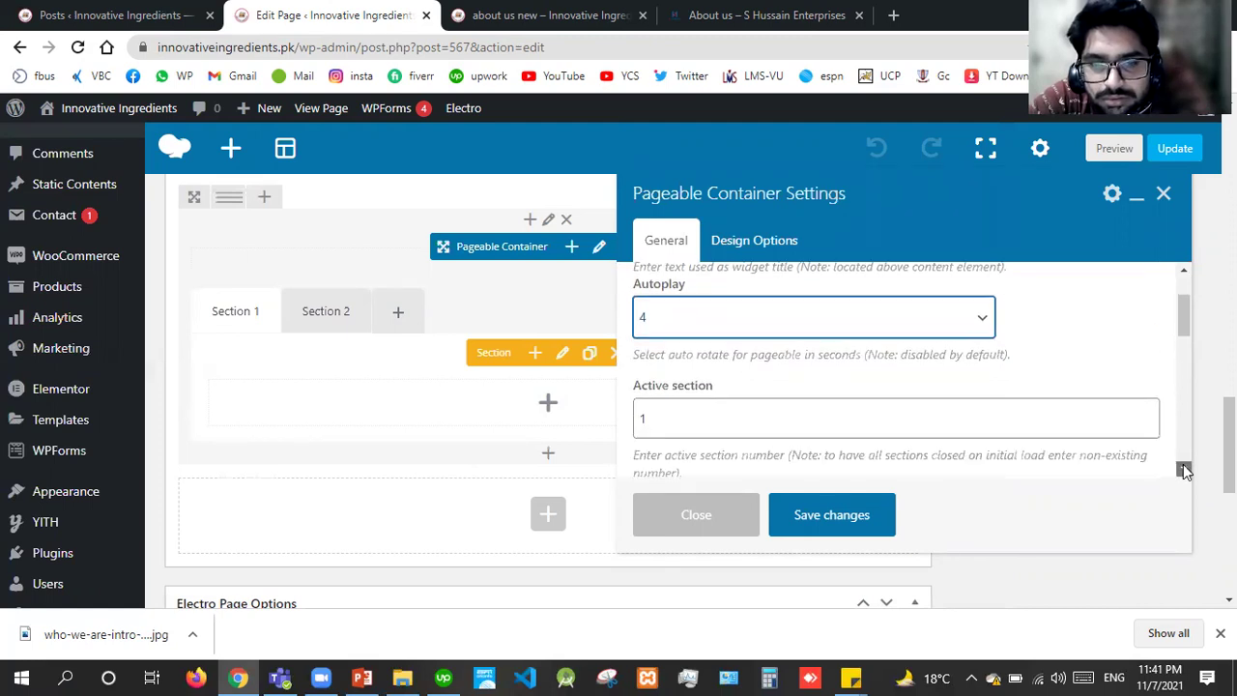
drag(1184, 470, 1184, 470)
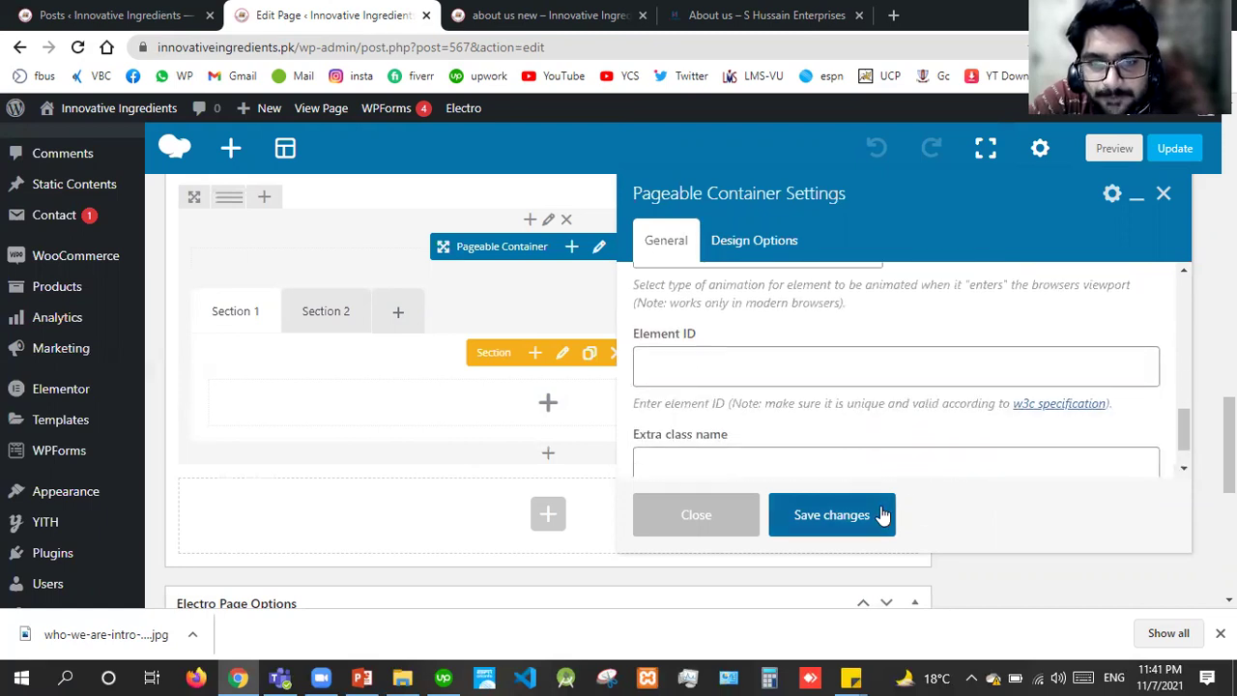
click(1164, 193)
click(1187, 157)
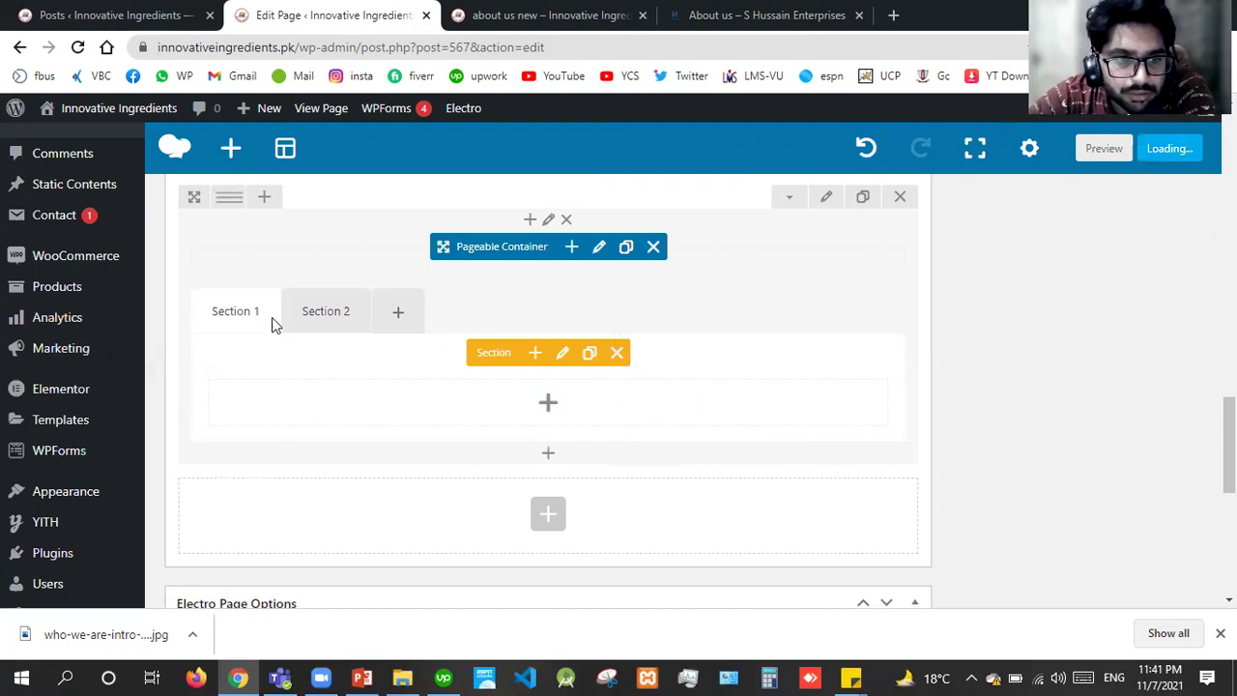
click(548, 404)
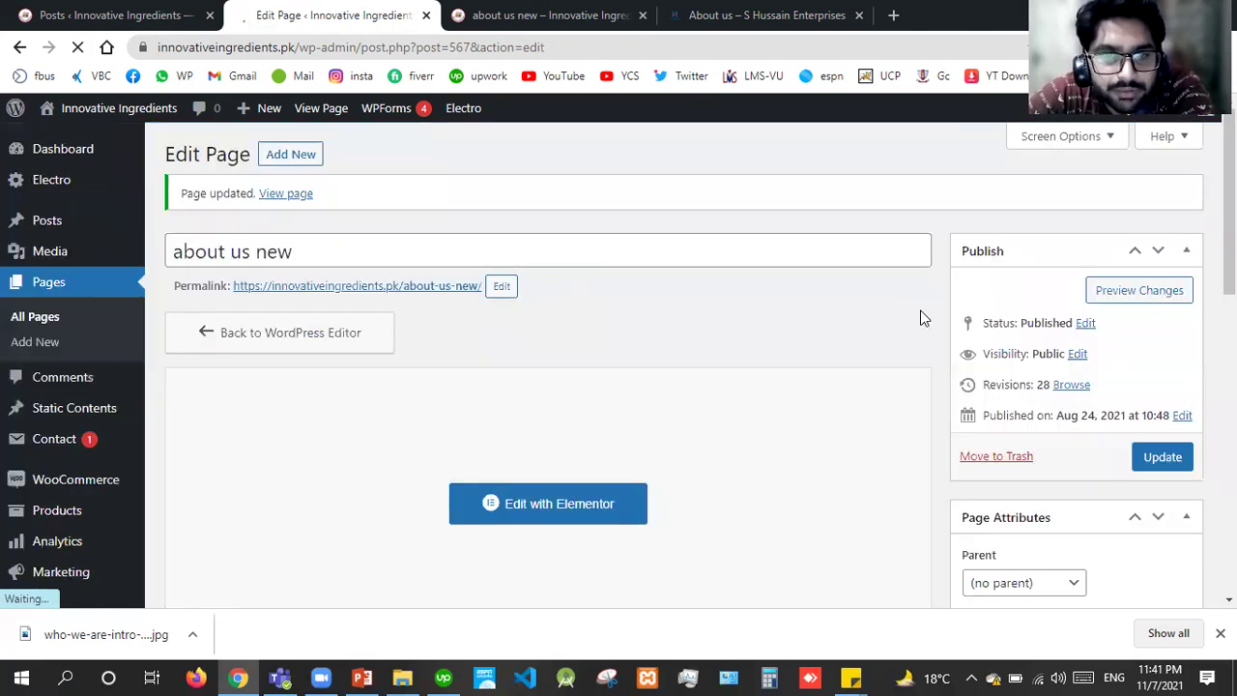
Step: Add a text block with the default placeholder text to Section 1 of the Pageable Container
scroll(618, 367, down, 5)
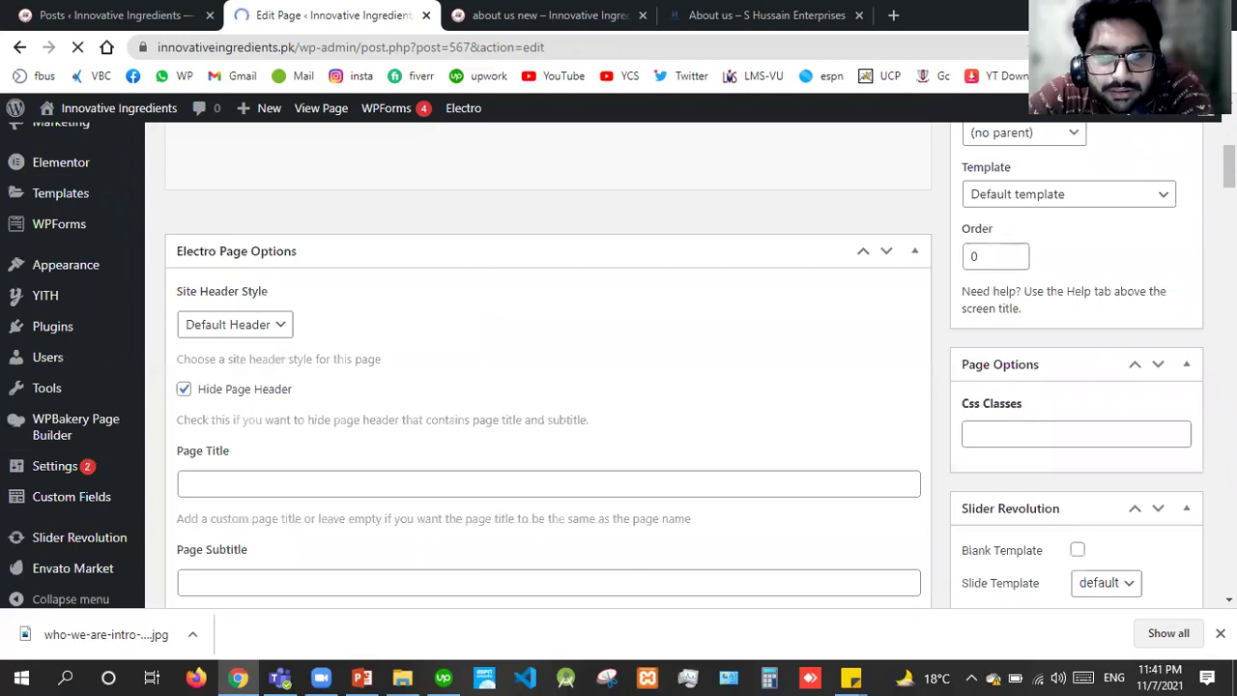
scroll(618, 367, up, 2)
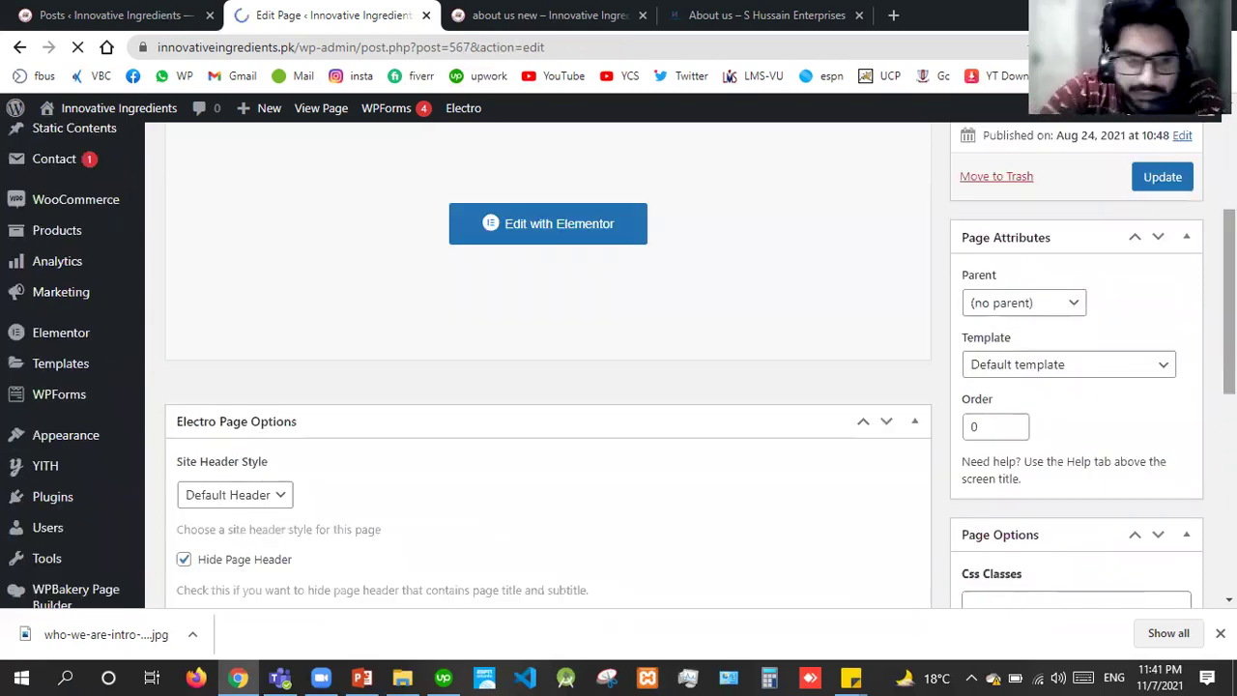
scroll(618, 367, up, 3)
scroll(619, 367, down, 5)
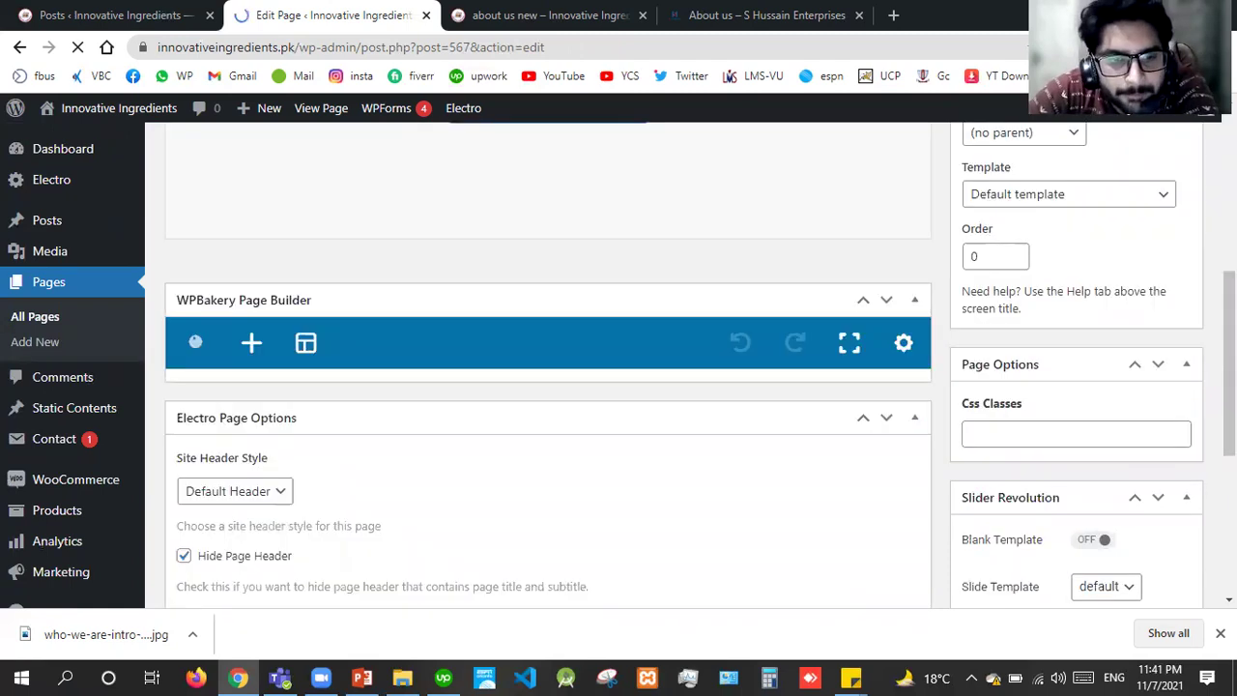
scroll(549, 367, up, 1)
scroll(549, 367, down, 5)
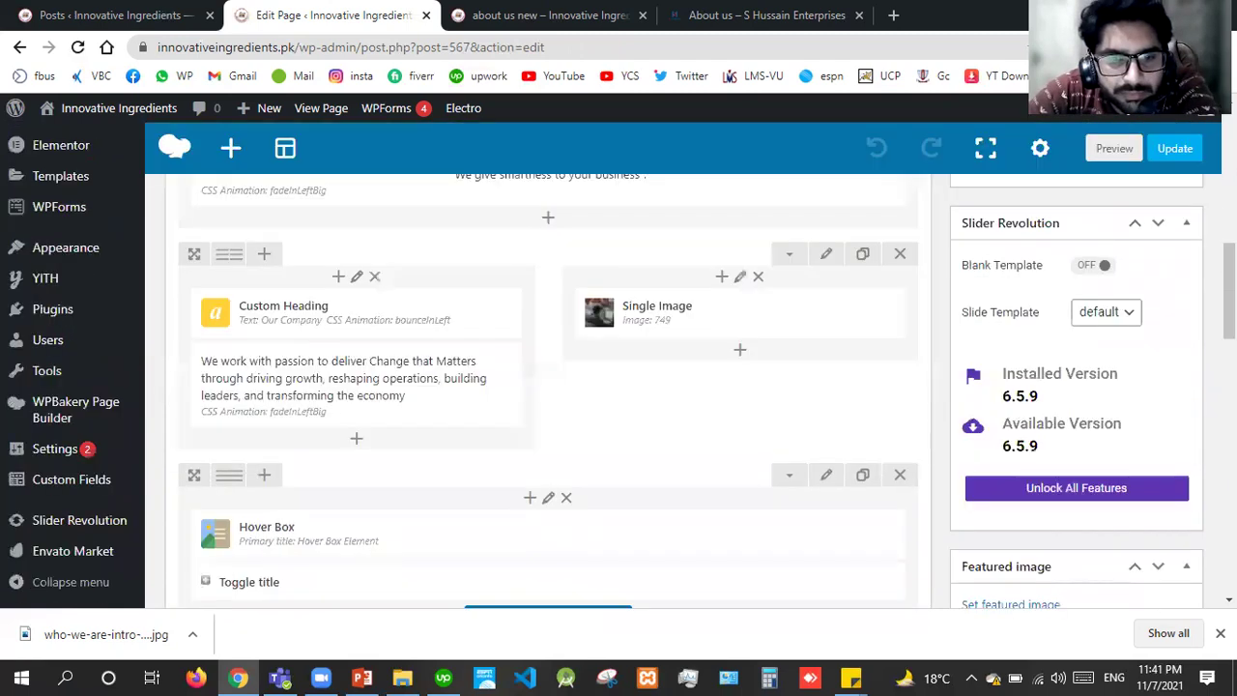
scroll(213, 456, down, 4)
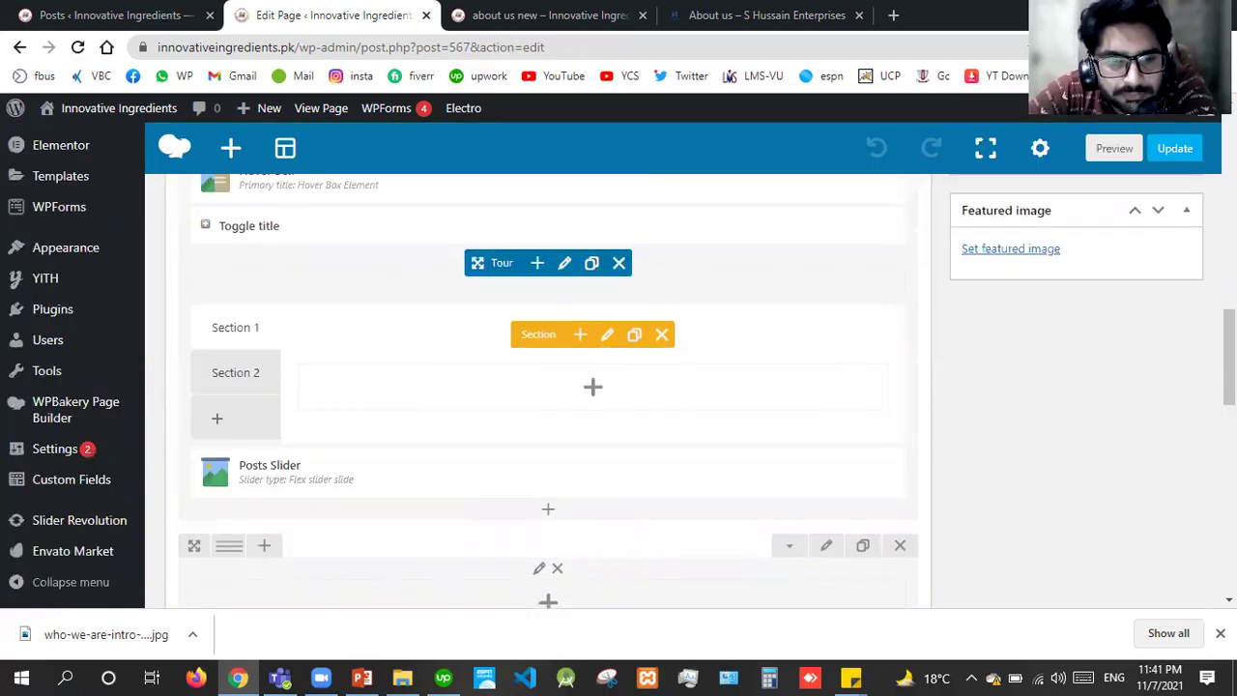
scroll(548, 392, down, 1)
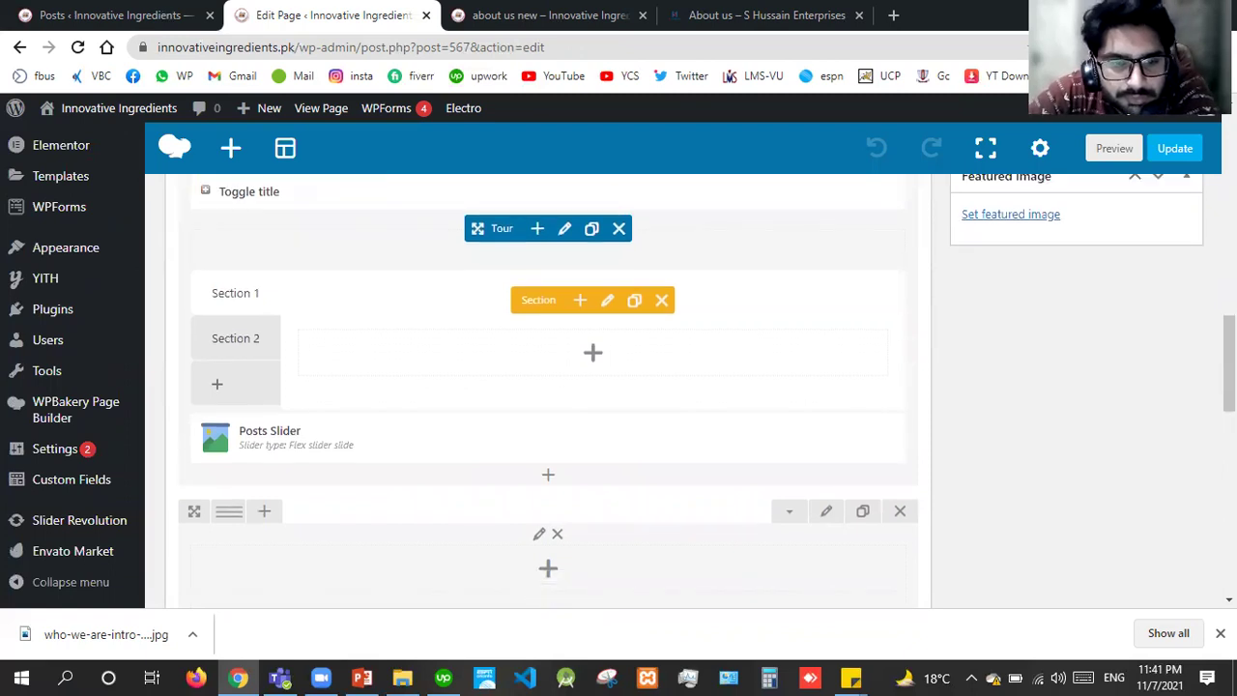
scroll(212, 418, down, 3)
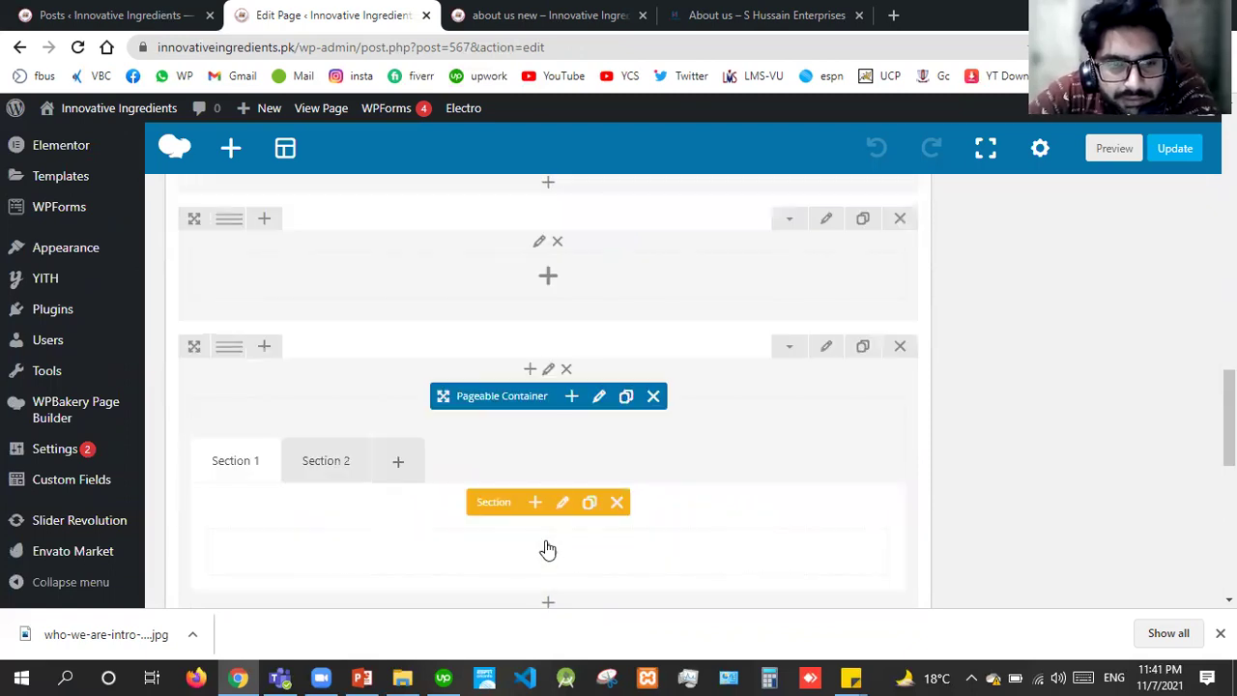
click(558, 552)
click(522, 269)
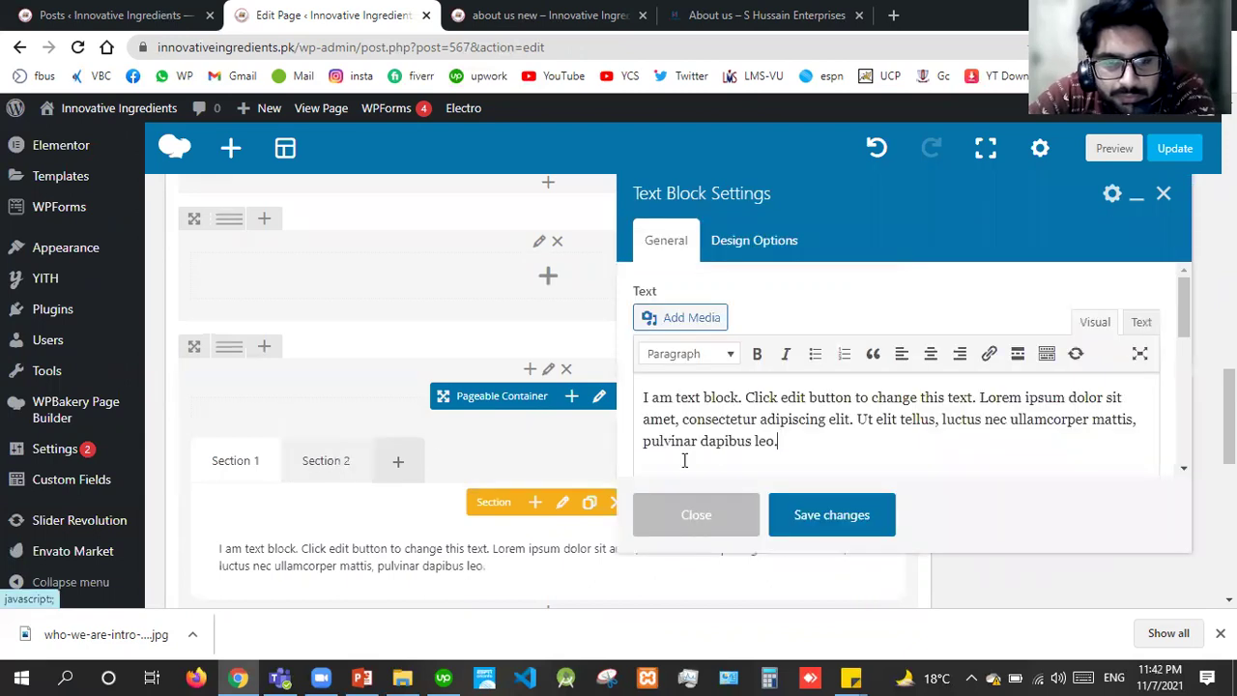
Step: Add a text block reading "Test" to Section 2 of the Pageable Container and save it
click(305, 464)
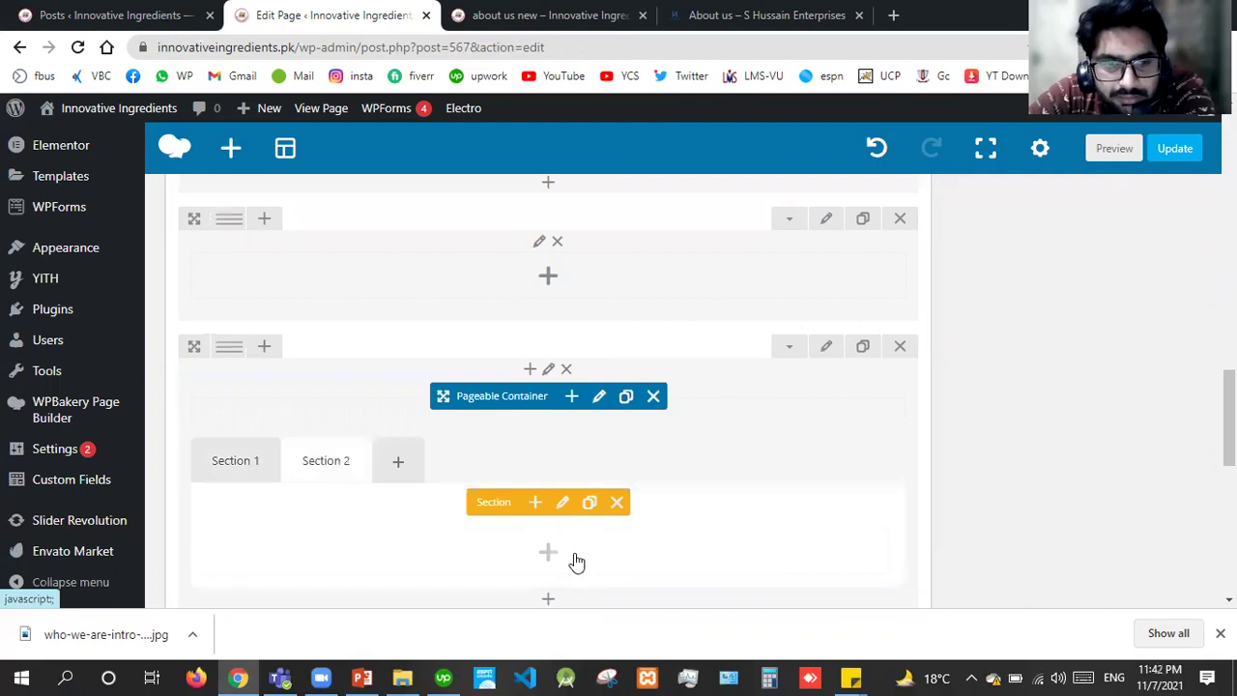
click(575, 561)
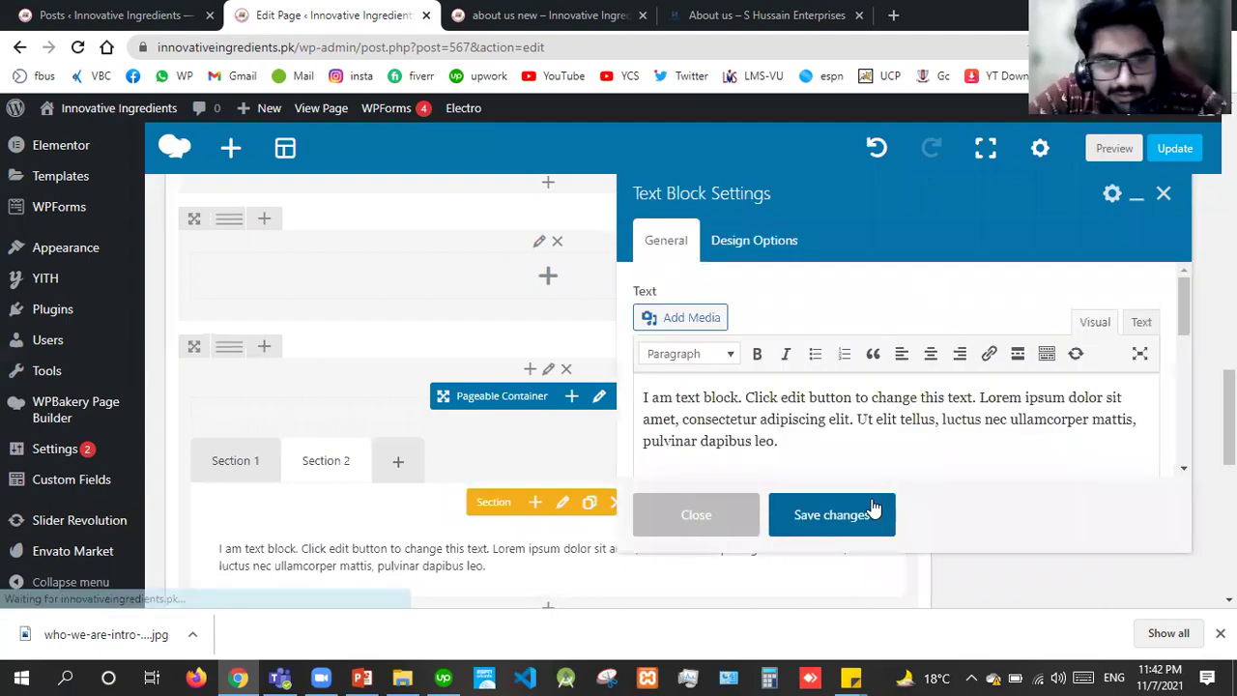
click(780, 407)
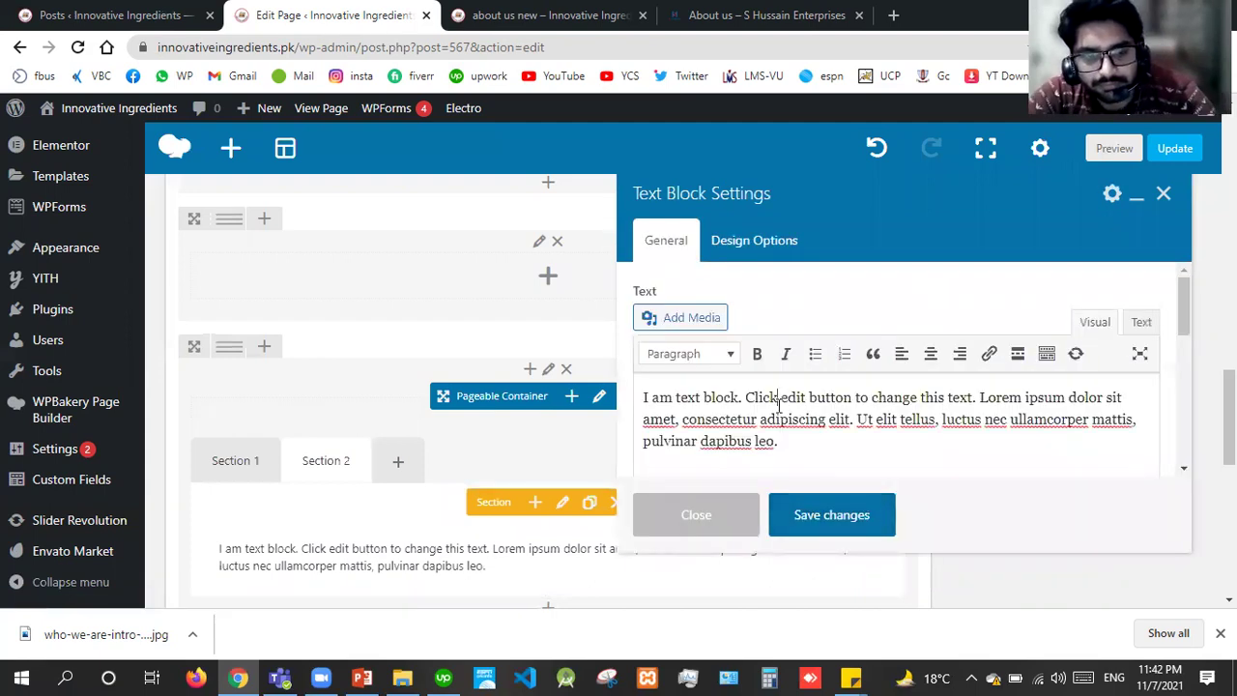
key(ctrl+a)
text(Tes)
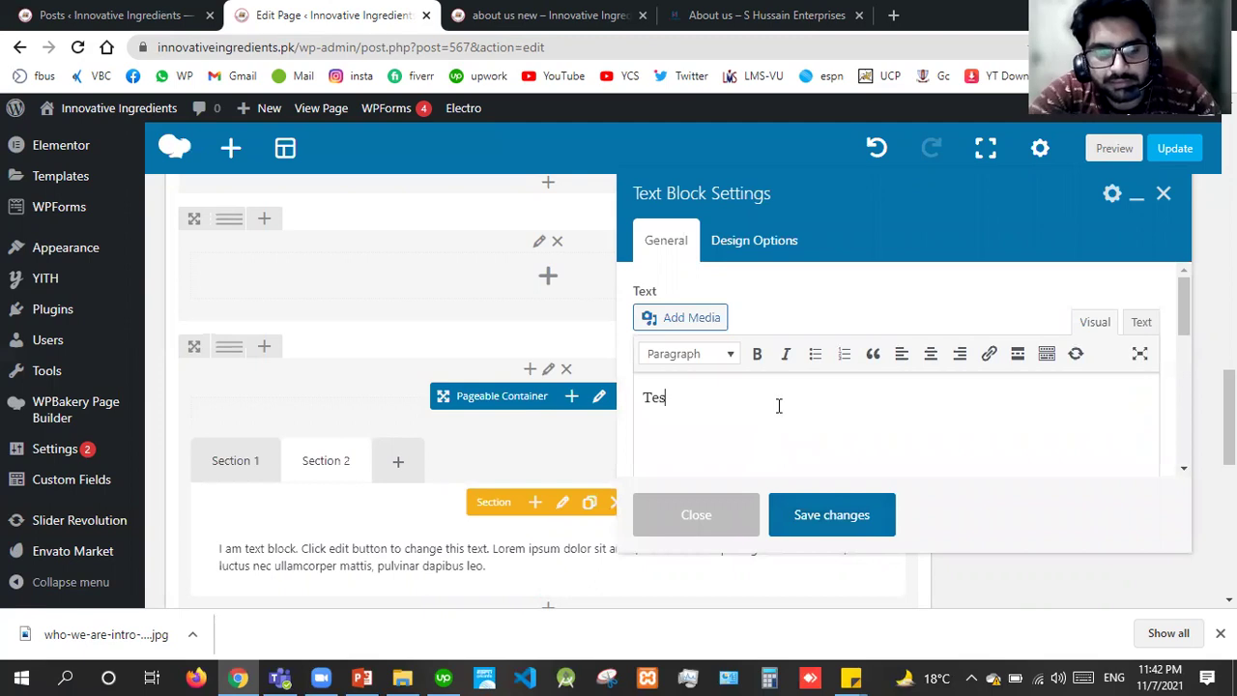
text(t)
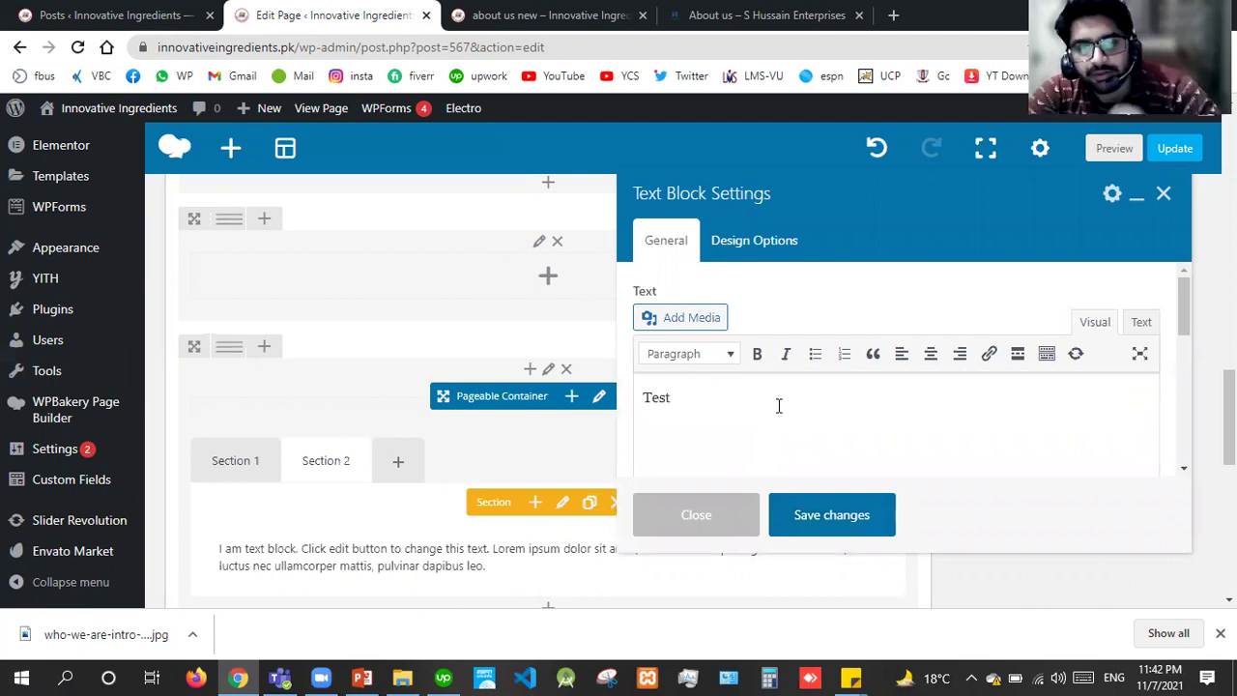
click(802, 519)
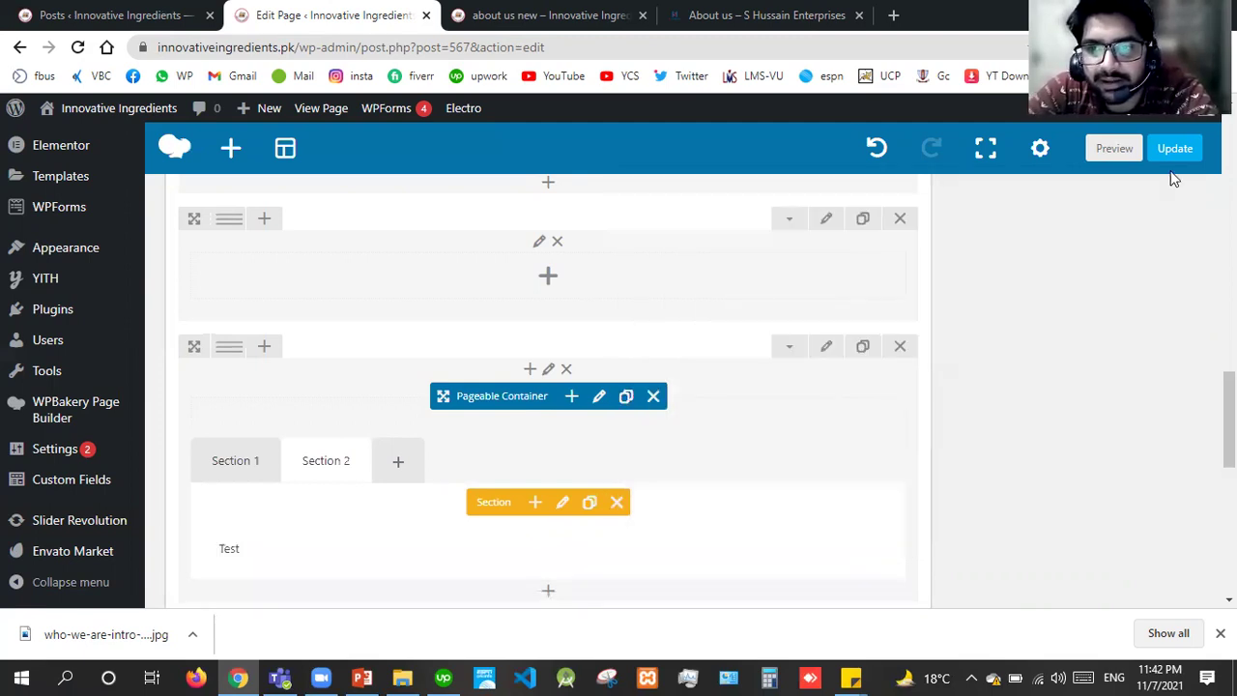
Step: Update the page, reload the live about us new page and switch the Pageable Container to its first section
click(1177, 151)
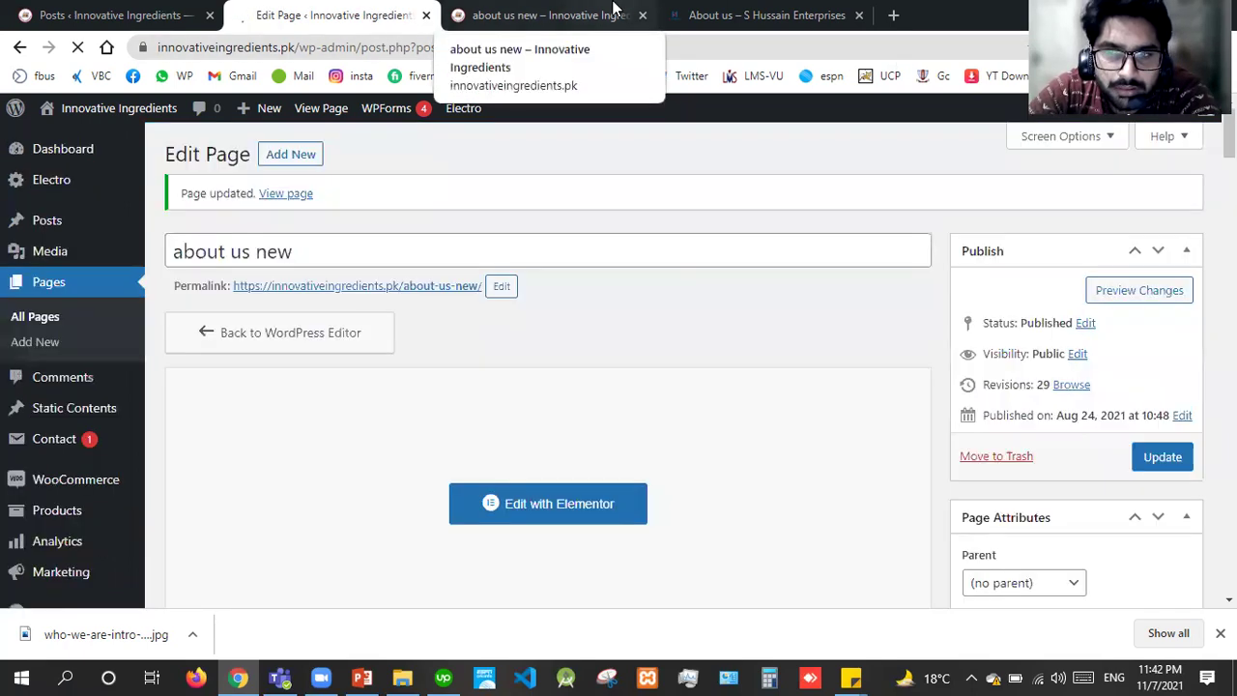
click(612, 7)
key(F5)
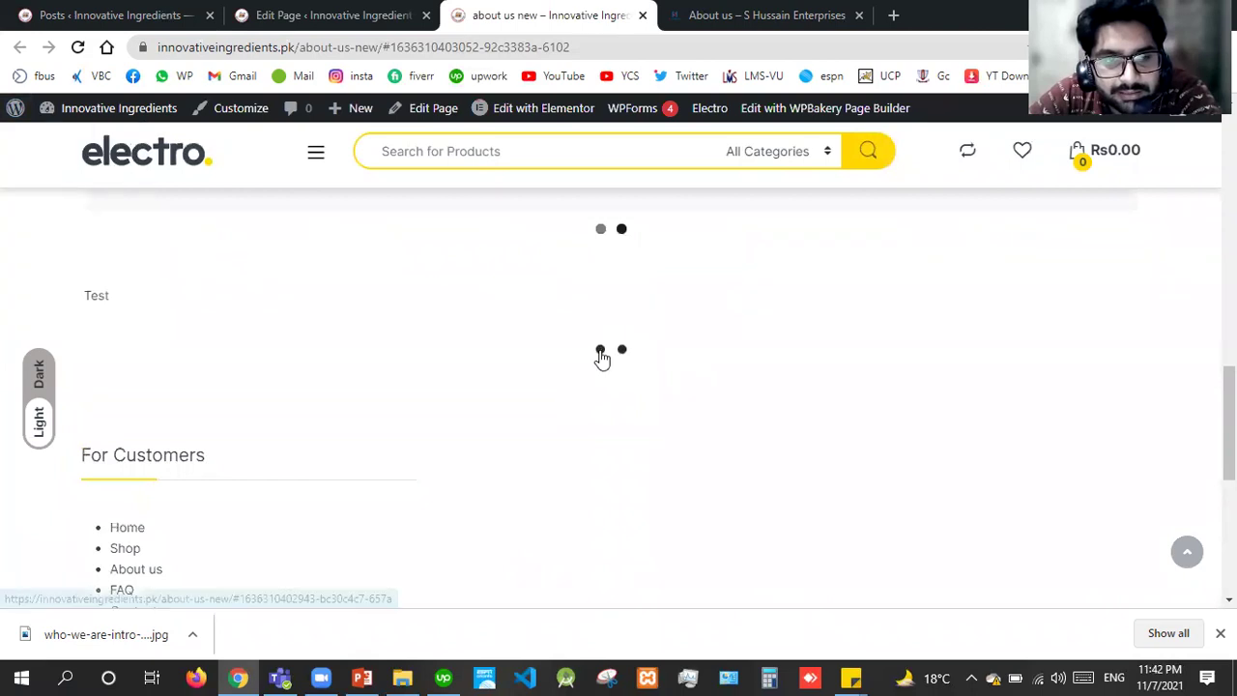
click(601, 353)
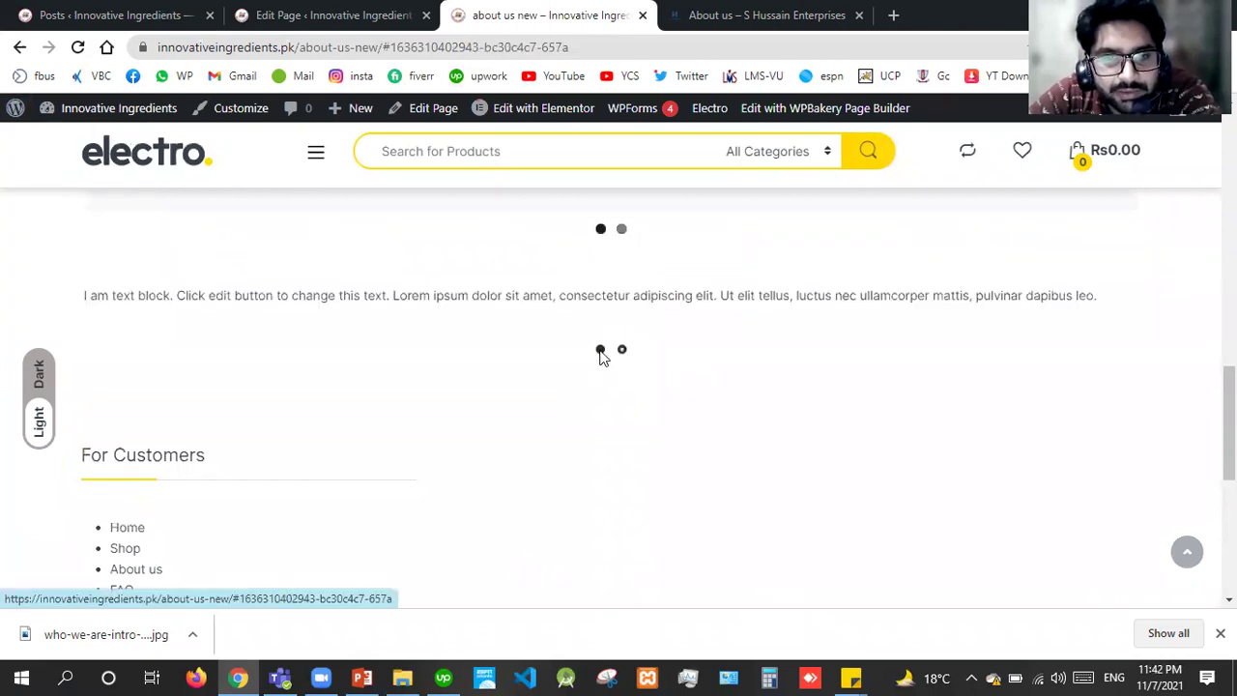
Step: Return to the page editor and add a Widgetised Sidebar element below the Pageable Container
click(356, 15)
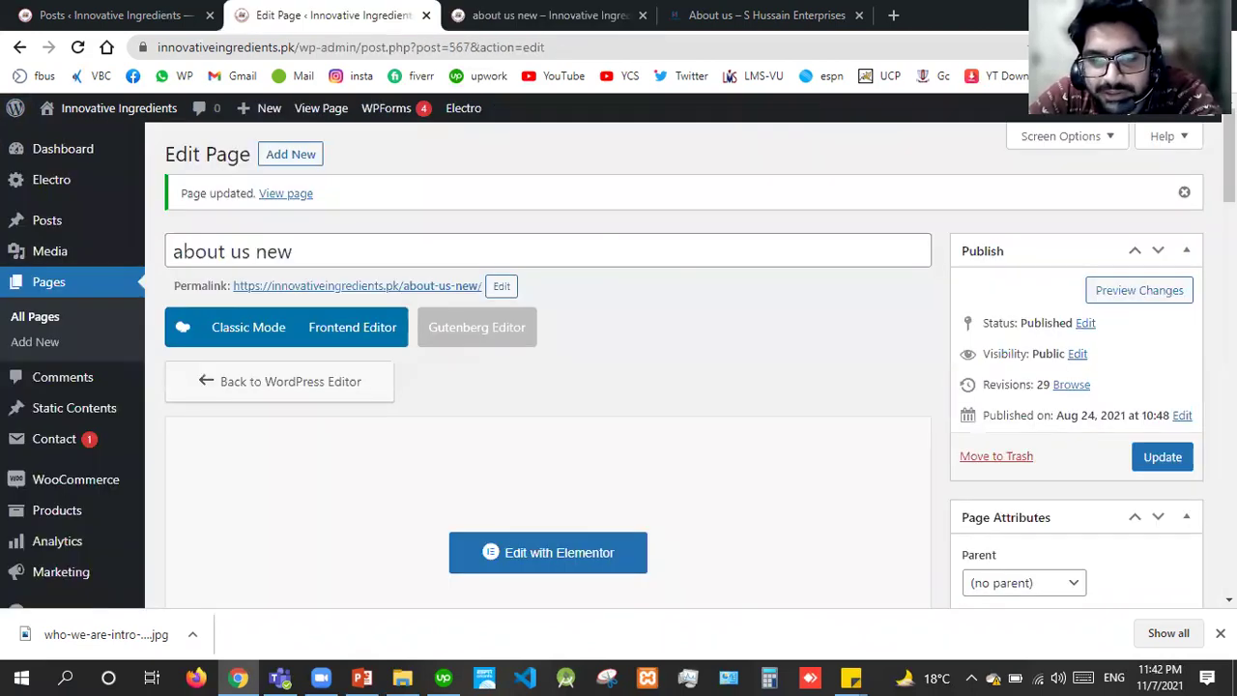
scroll(761, 392, down, 5)
scroll(761, 392, down, 5)
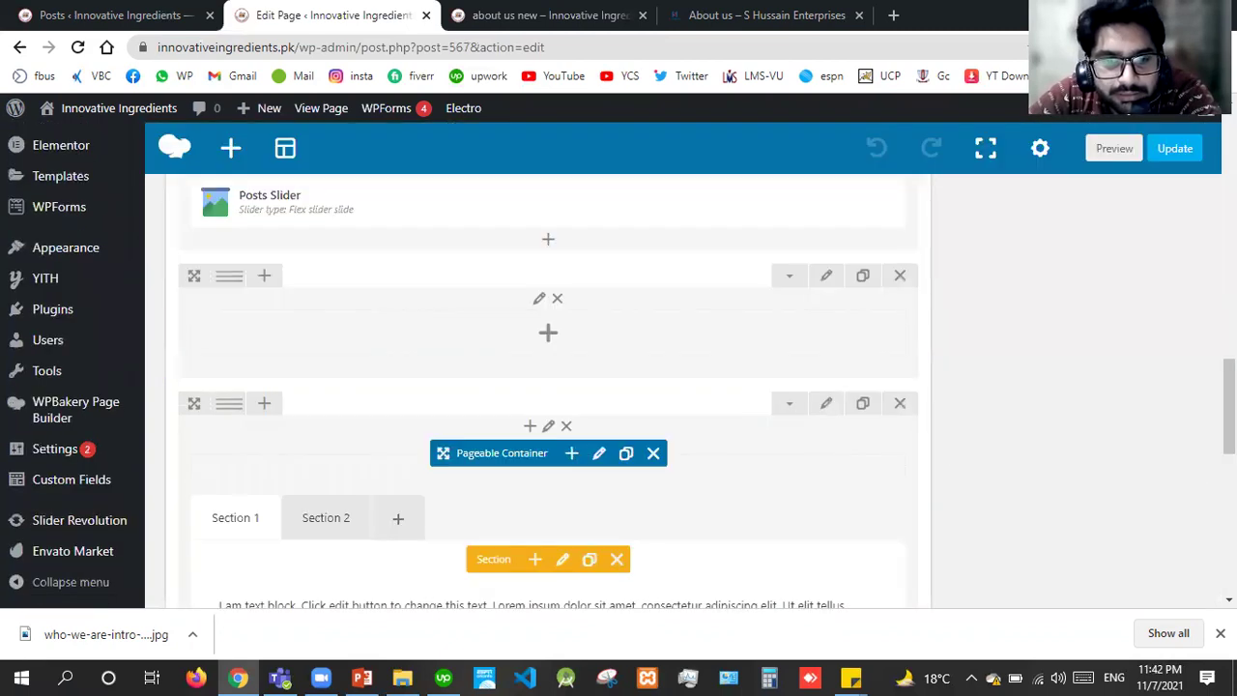
scroll(660, 324, down, 5)
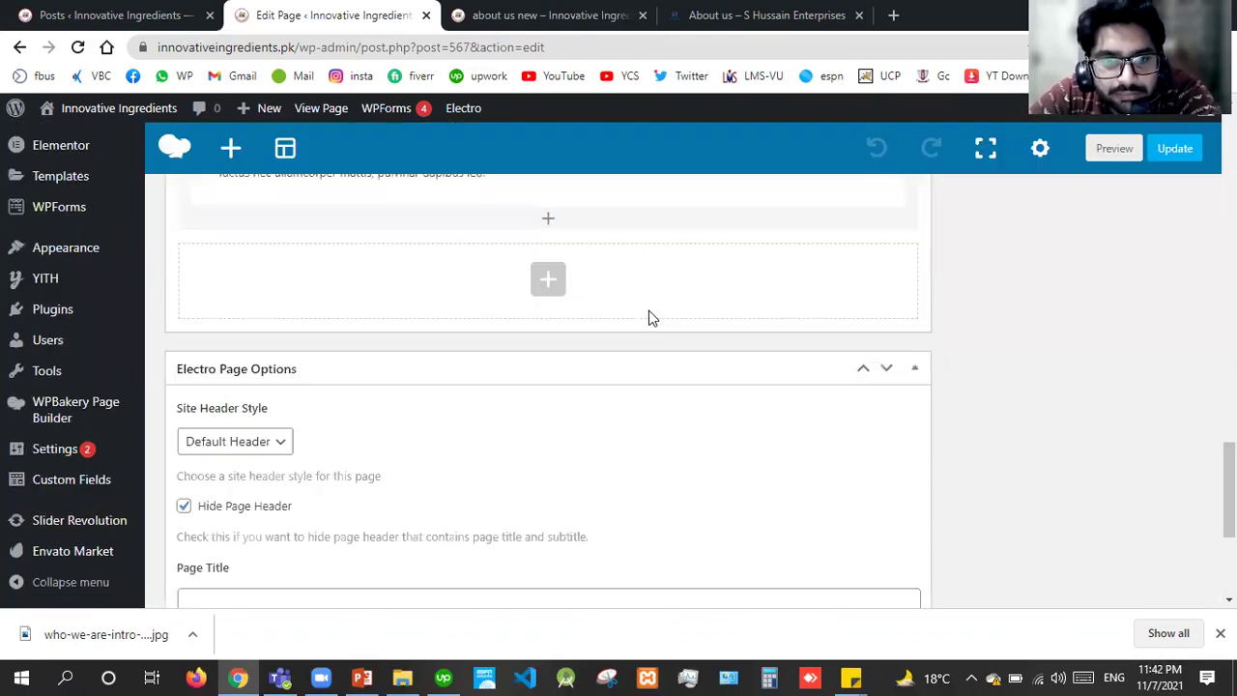
click(548, 226)
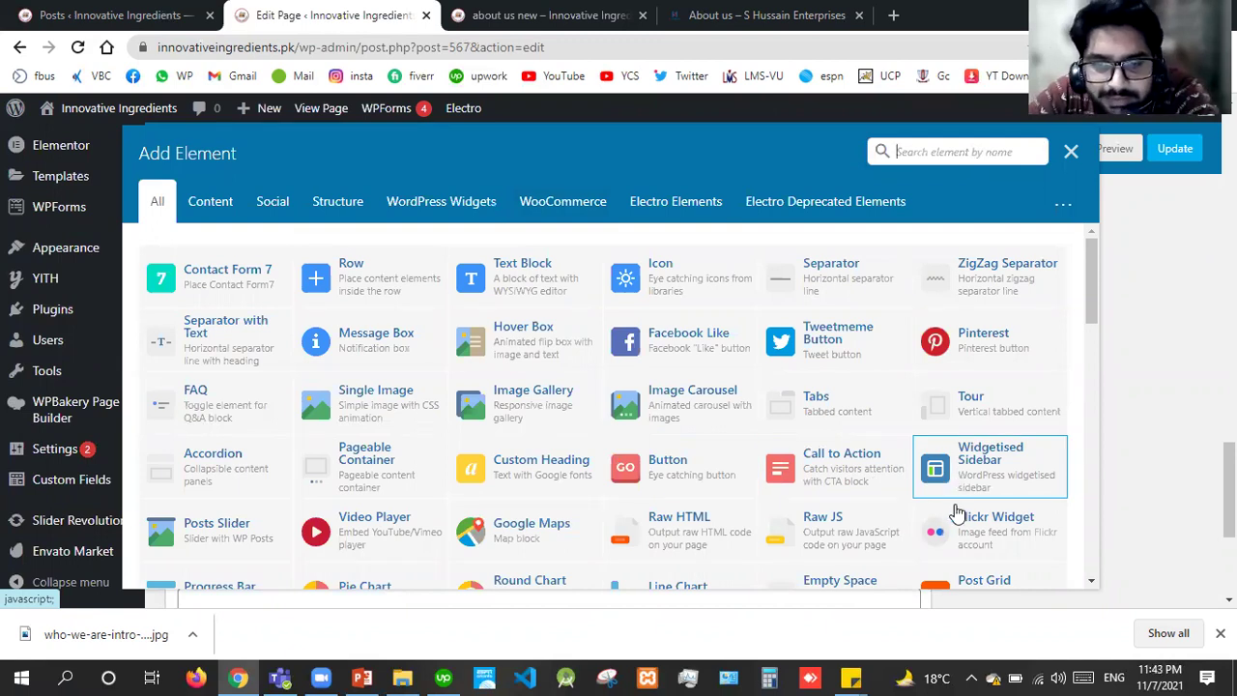
click(973, 462)
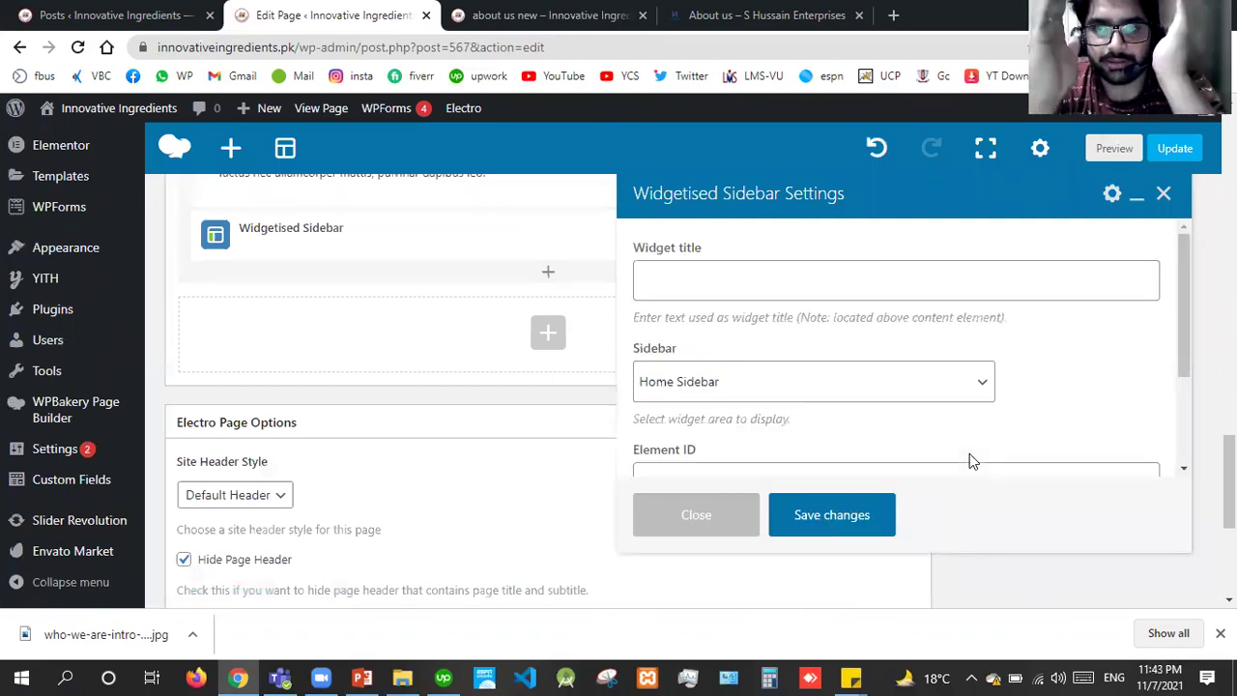
Step: Set the Widgetised Sidebar's widget area to Blog Sidebar and save the element
click(919, 395)
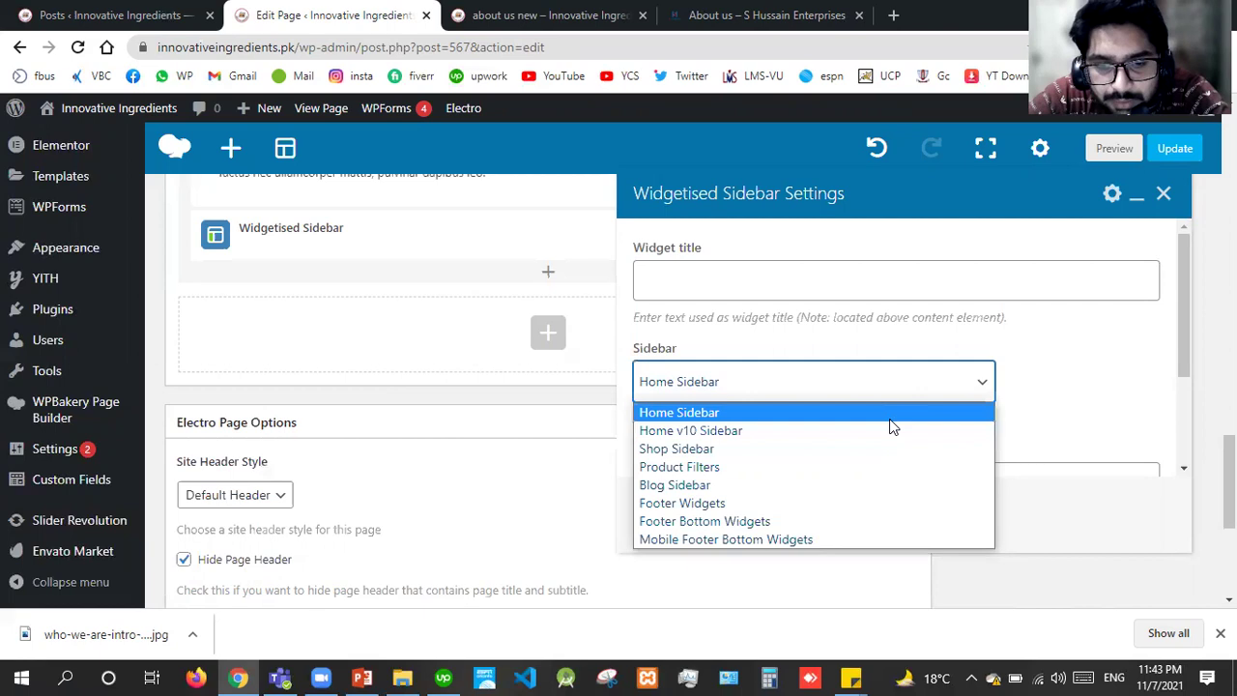
click(834, 487)
click(1181, 414)
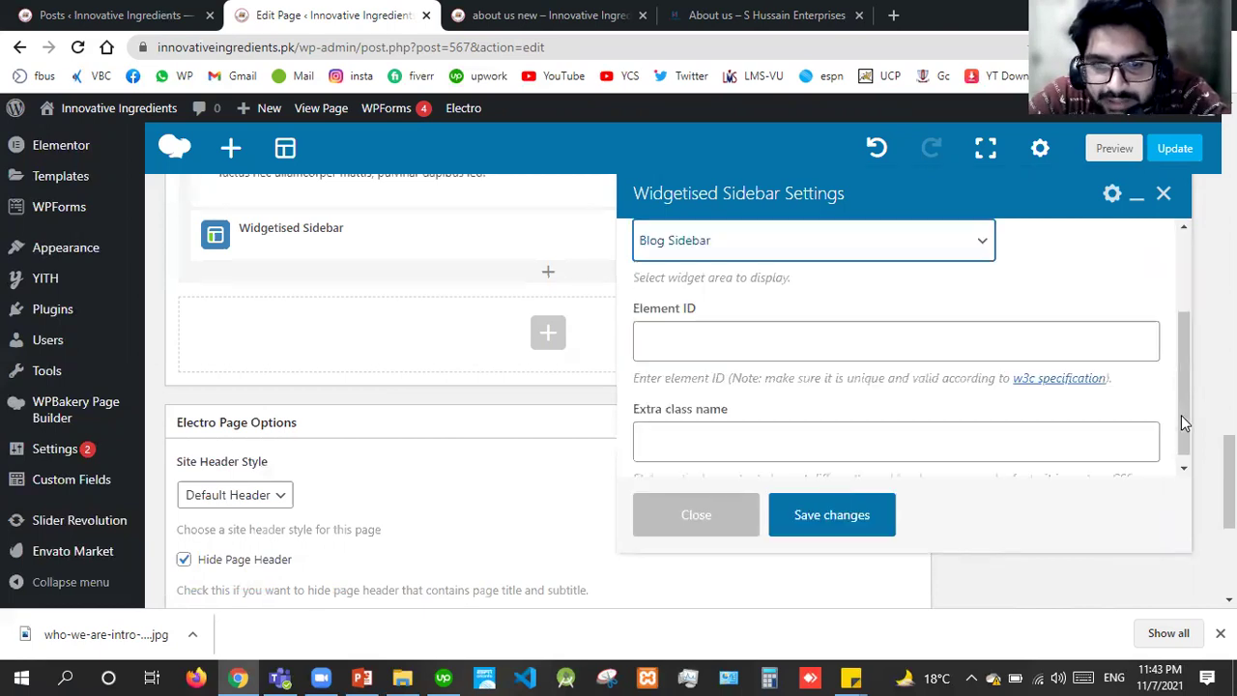
scroll(1167, 320, up, 2)
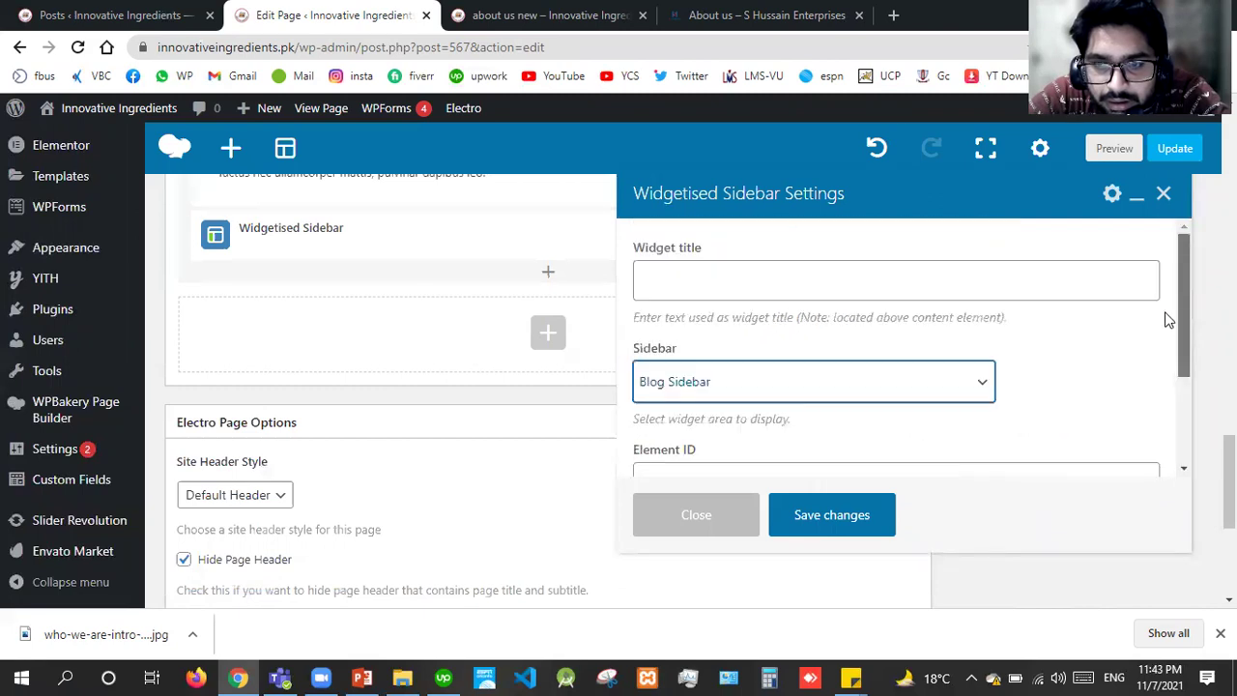
click(821, 528)
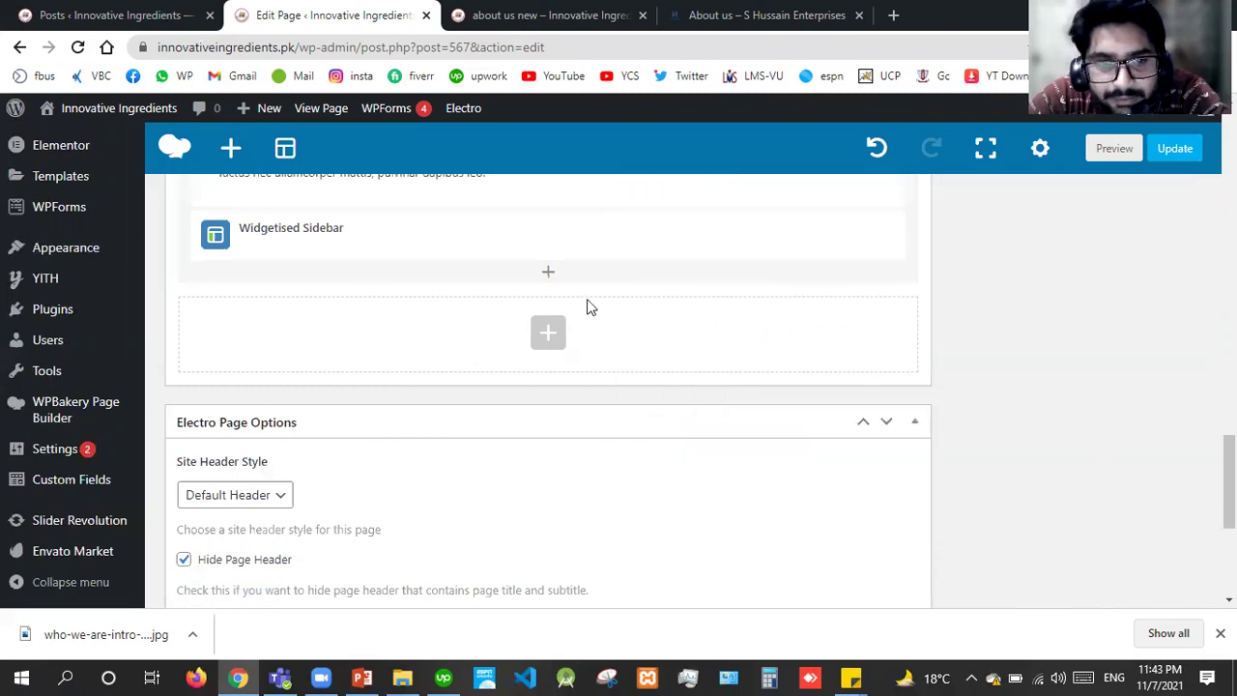
Step: Add a Pie Chart element below the Widgetised Sidebar
click(551, 276)
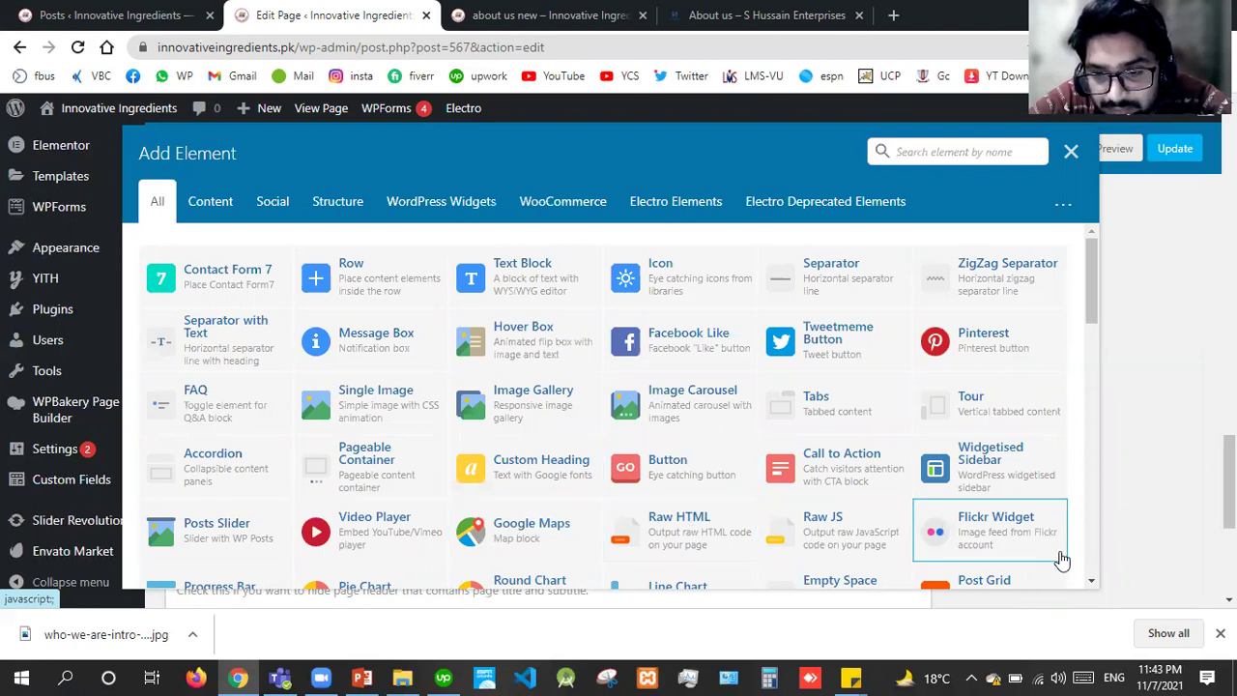
click(1091, 581)
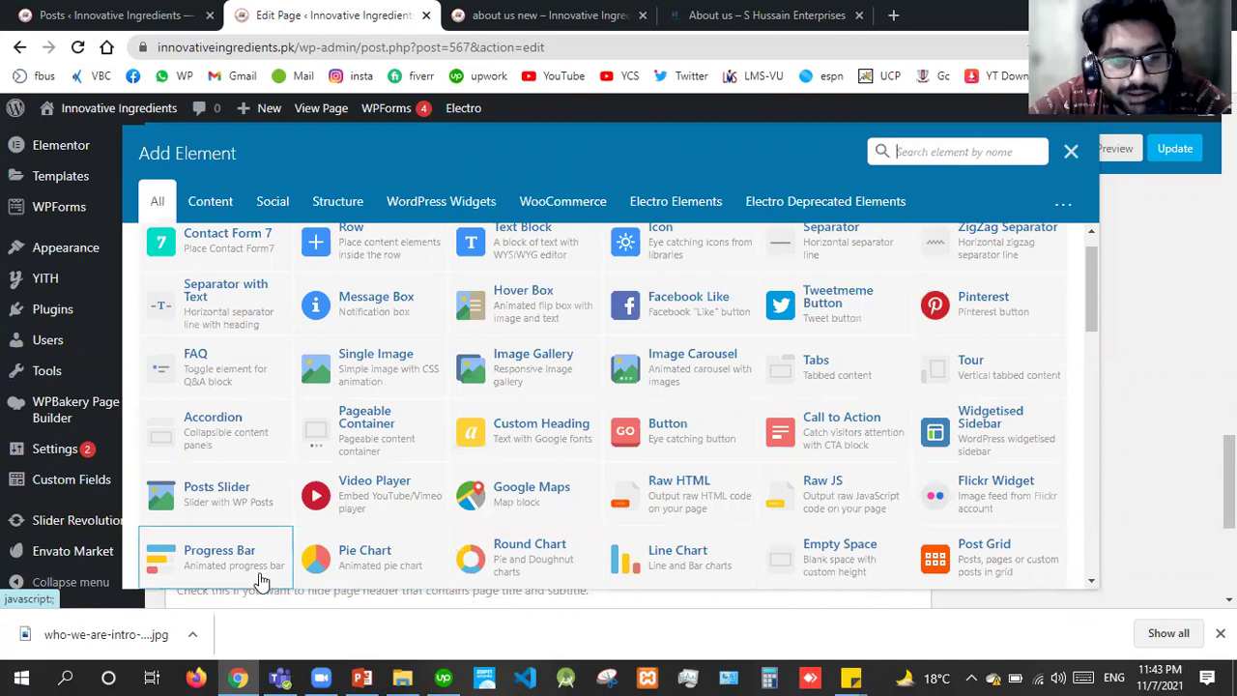
click(386, 578)
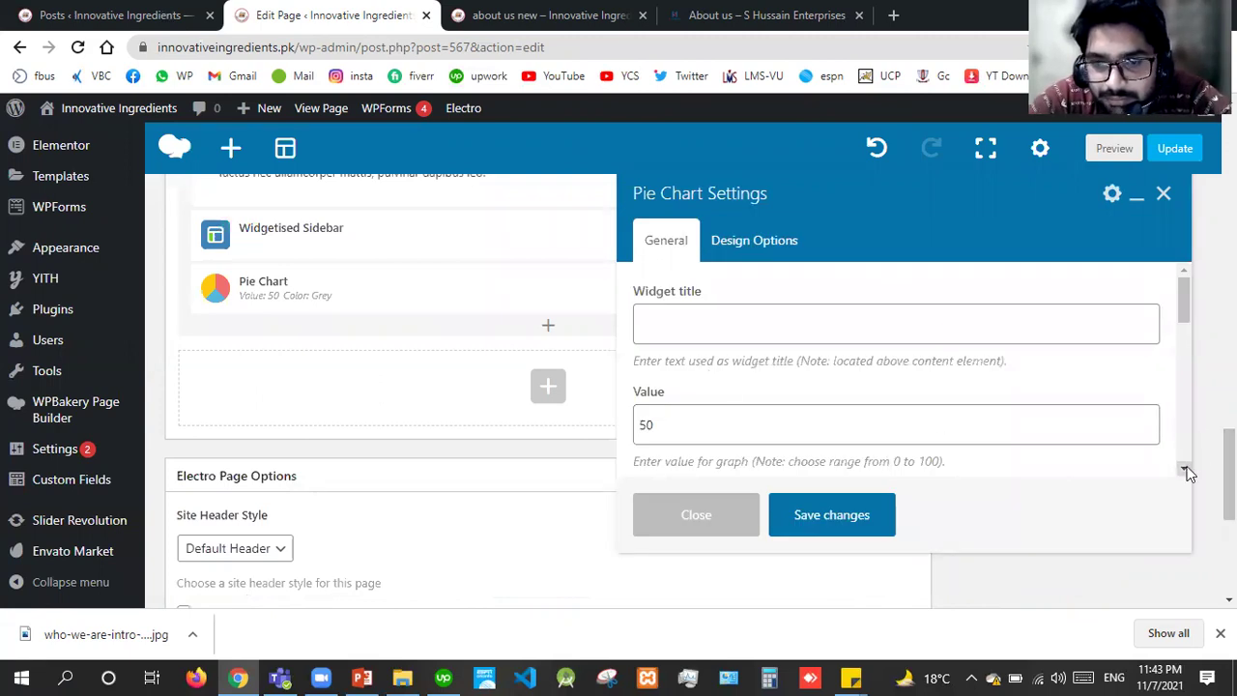
Step: Set the Pie Chart's label value to 60
click(1185, 471)
click(1185, 471)
click(1185, 470)
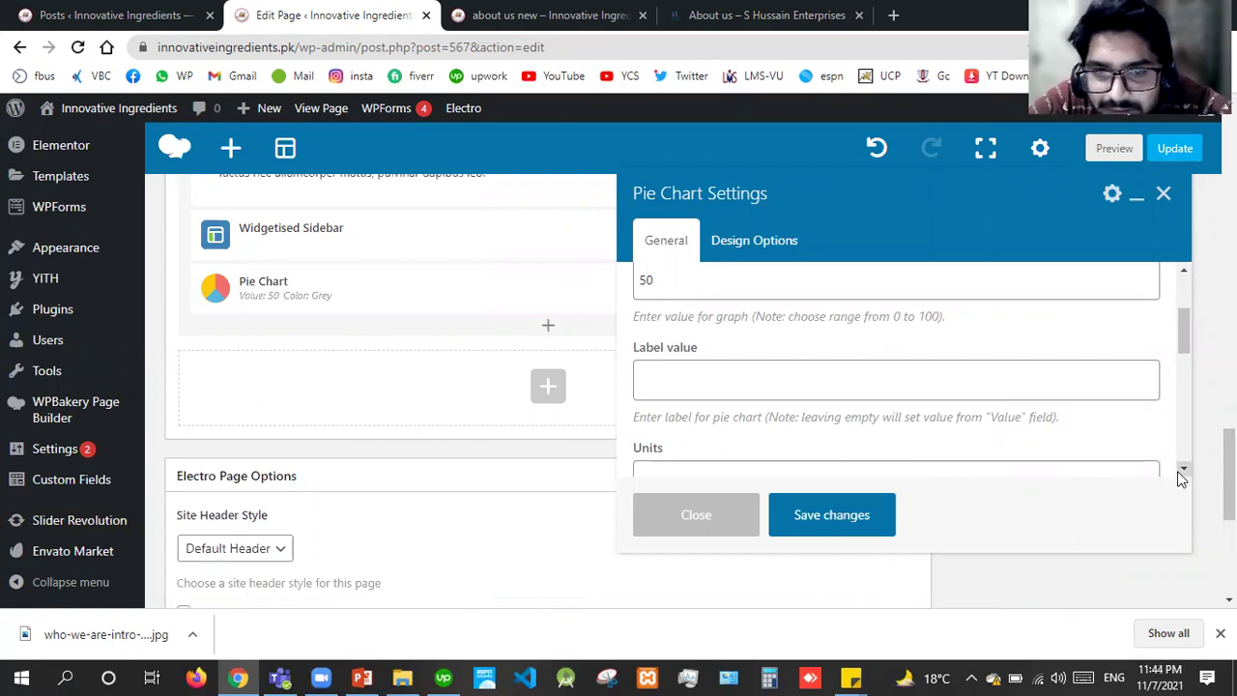
click(784, 392)
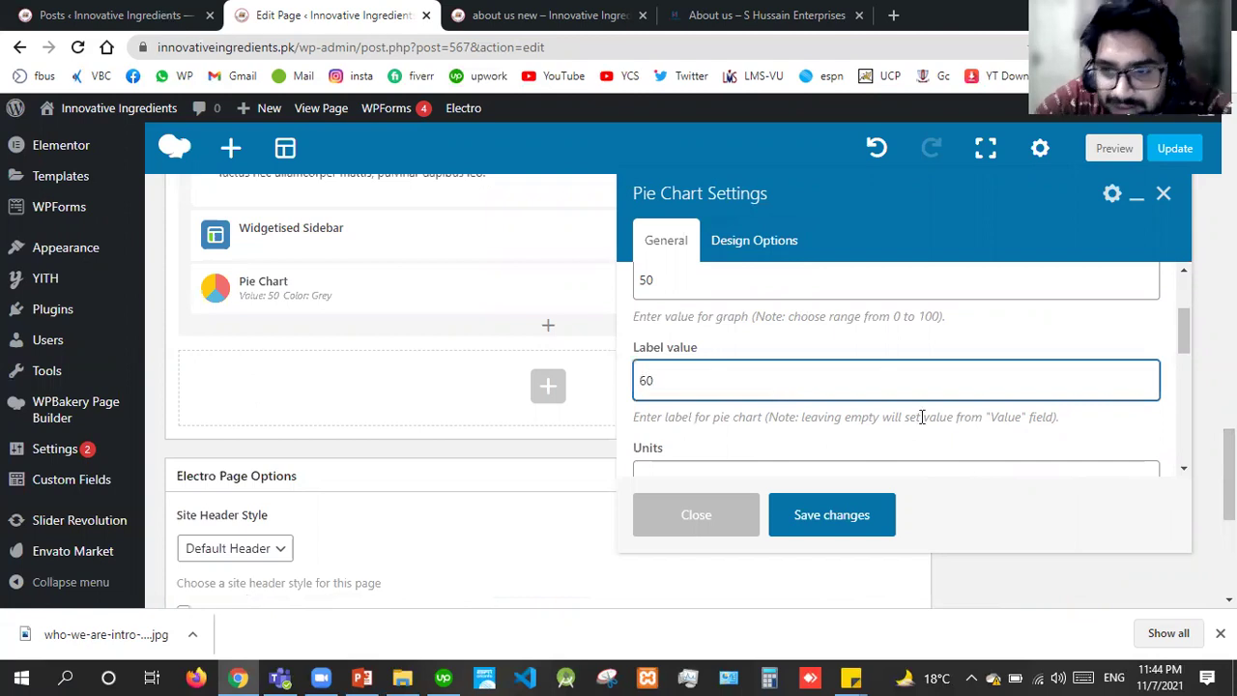
Step: Set the Pie Chart's measurement units to px
drag(1178, 477, 1177, 478)
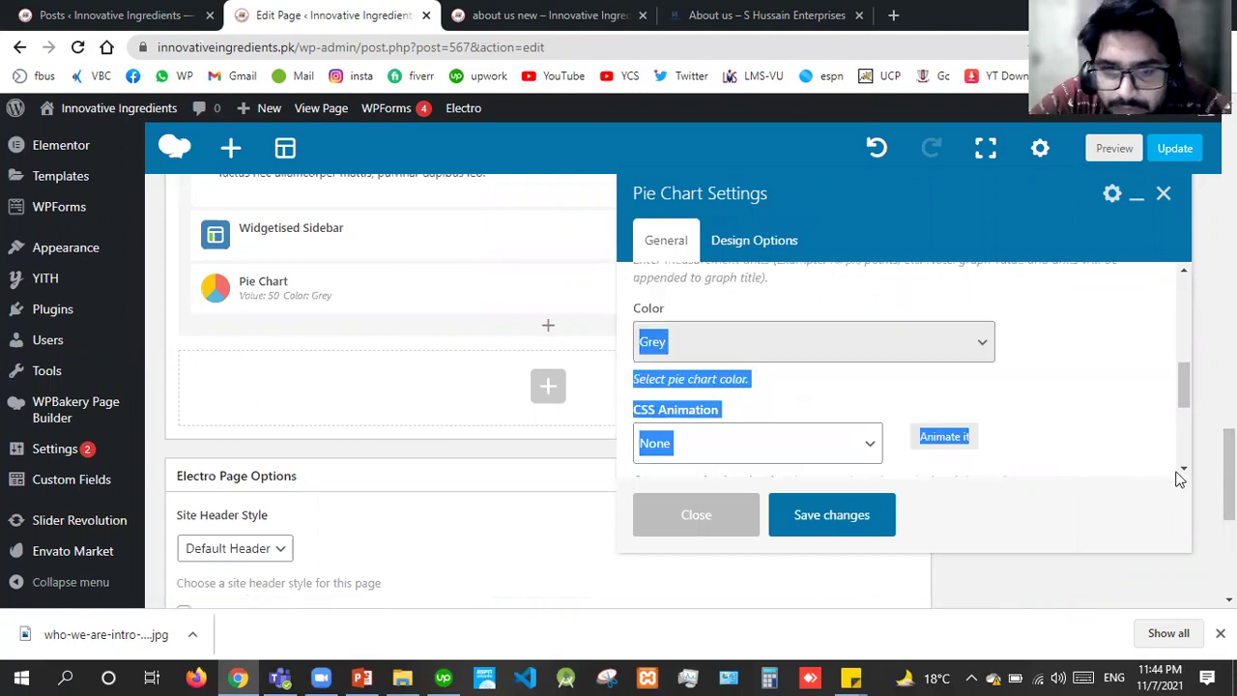
drag(1179, 389, 1189, 357)
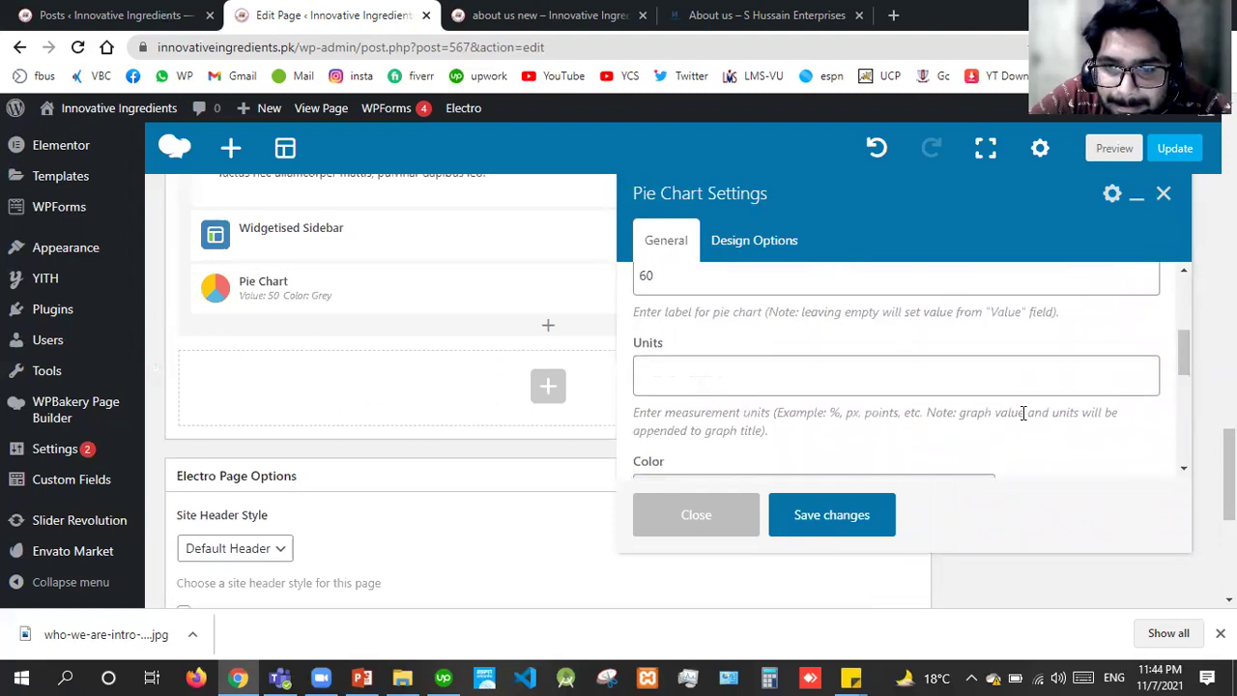
click(788, 392)
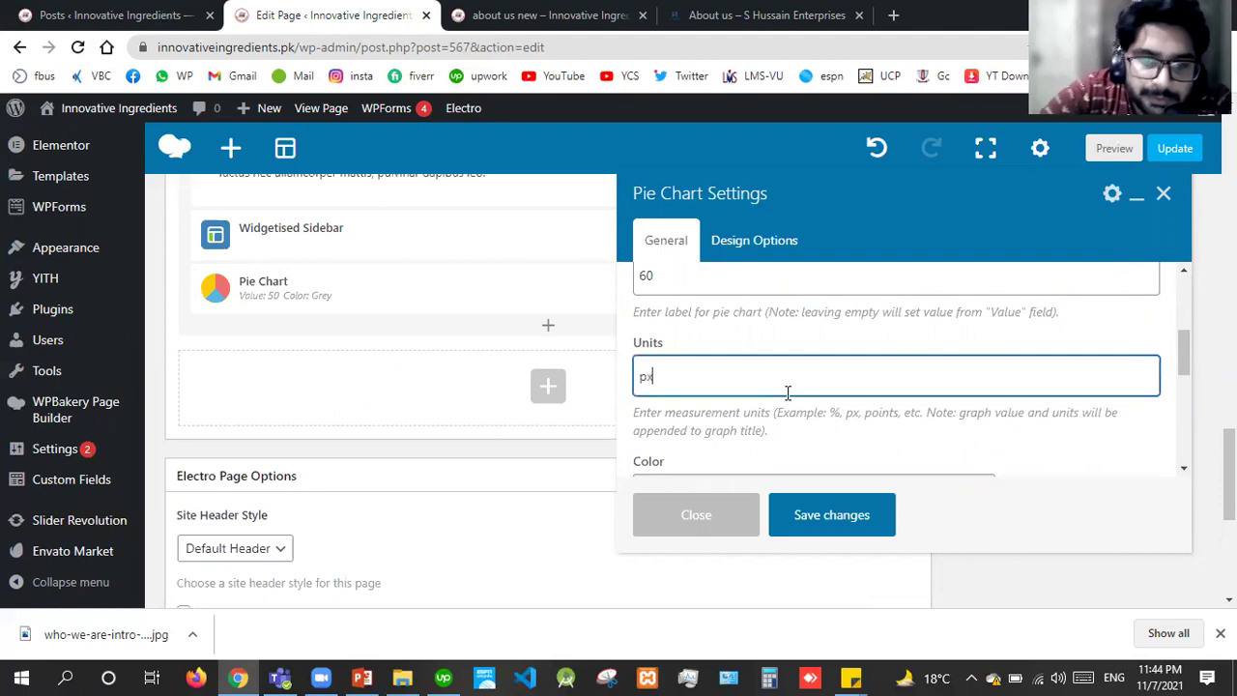
text(px)
Step: Set the Pie Chart's color to Orange and save the element
click(848, 480)
scroll(799, 401, down, 1)
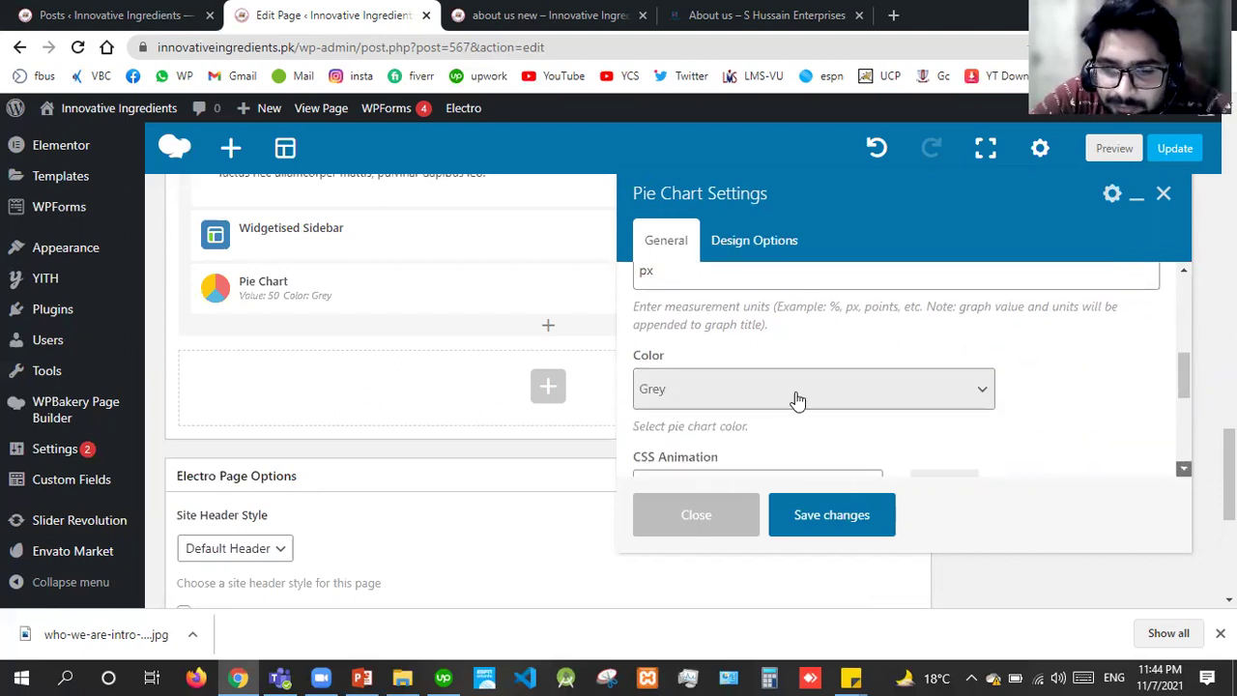
click(778, 398)
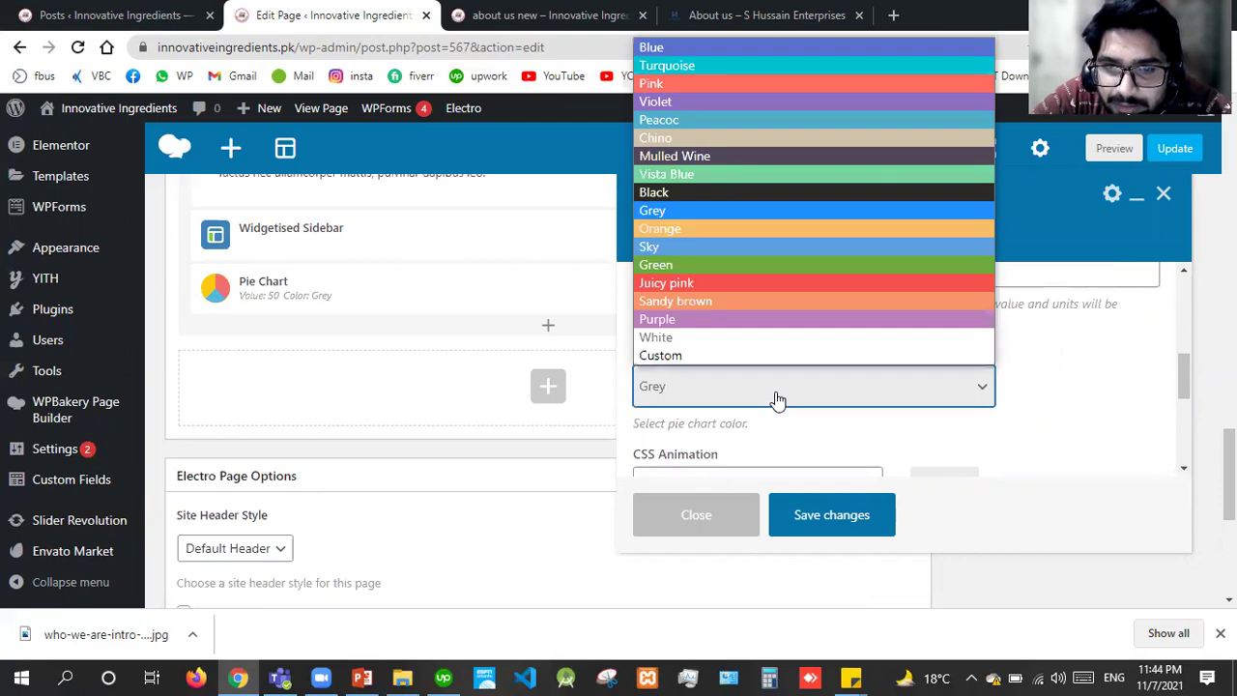
click(647, 230)
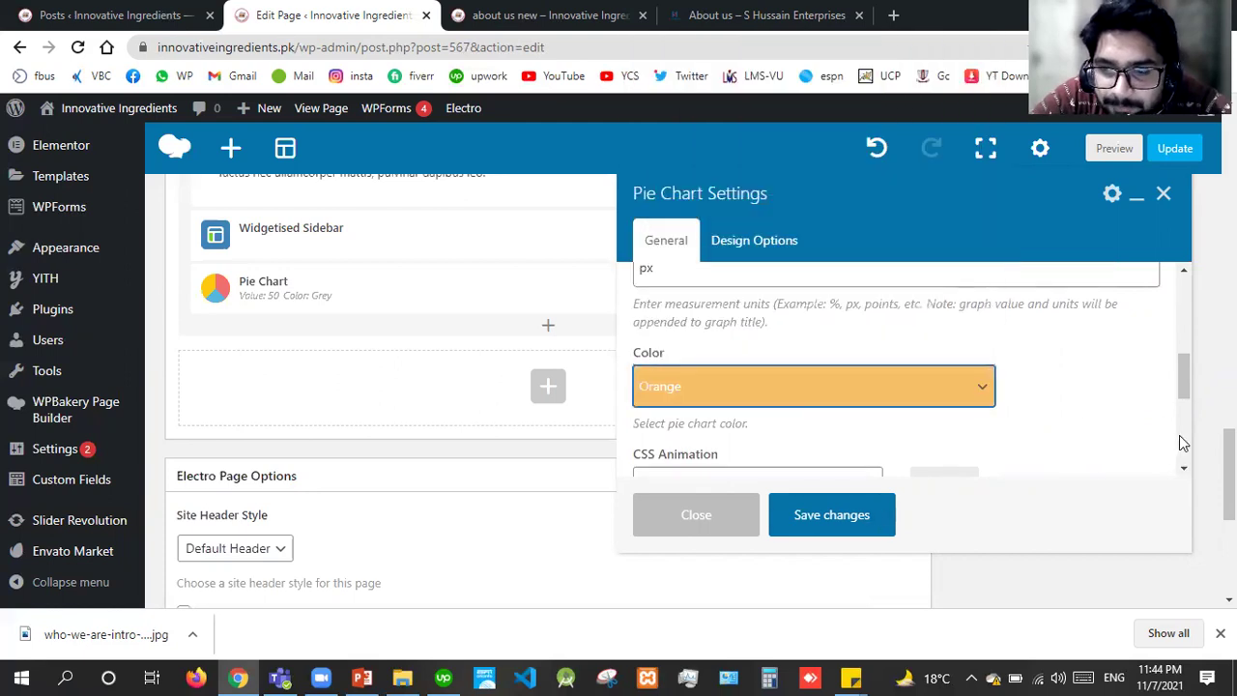
scroll(1183, 443, down, 2)
scroll(1183, 430, down, 2)
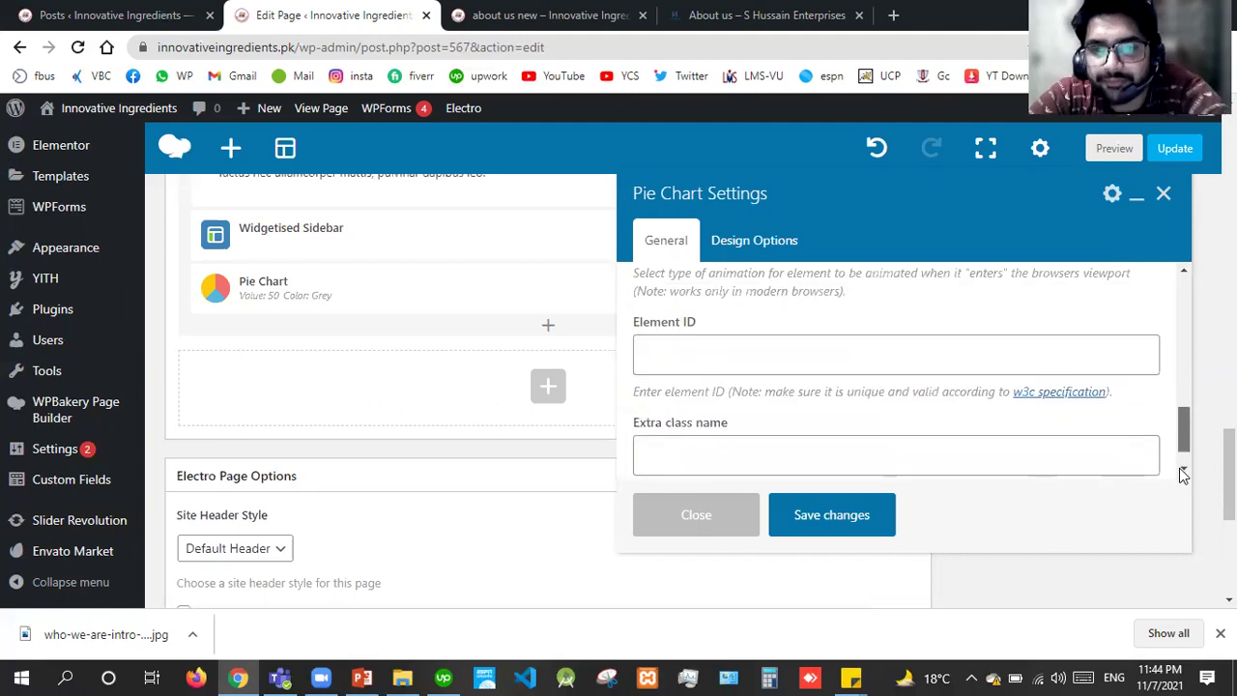
click(832, 517)
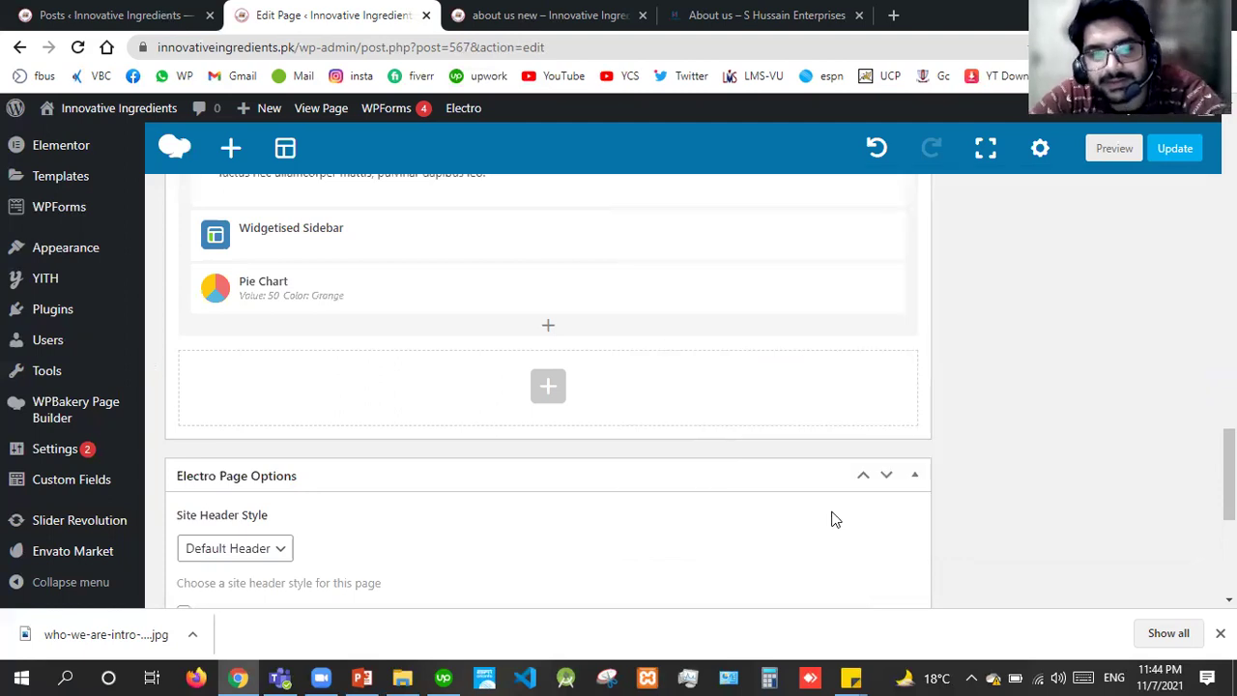
Step: Add a Post Grid element with the Post data source below the Pie Chart and update the page
click(545, 330)
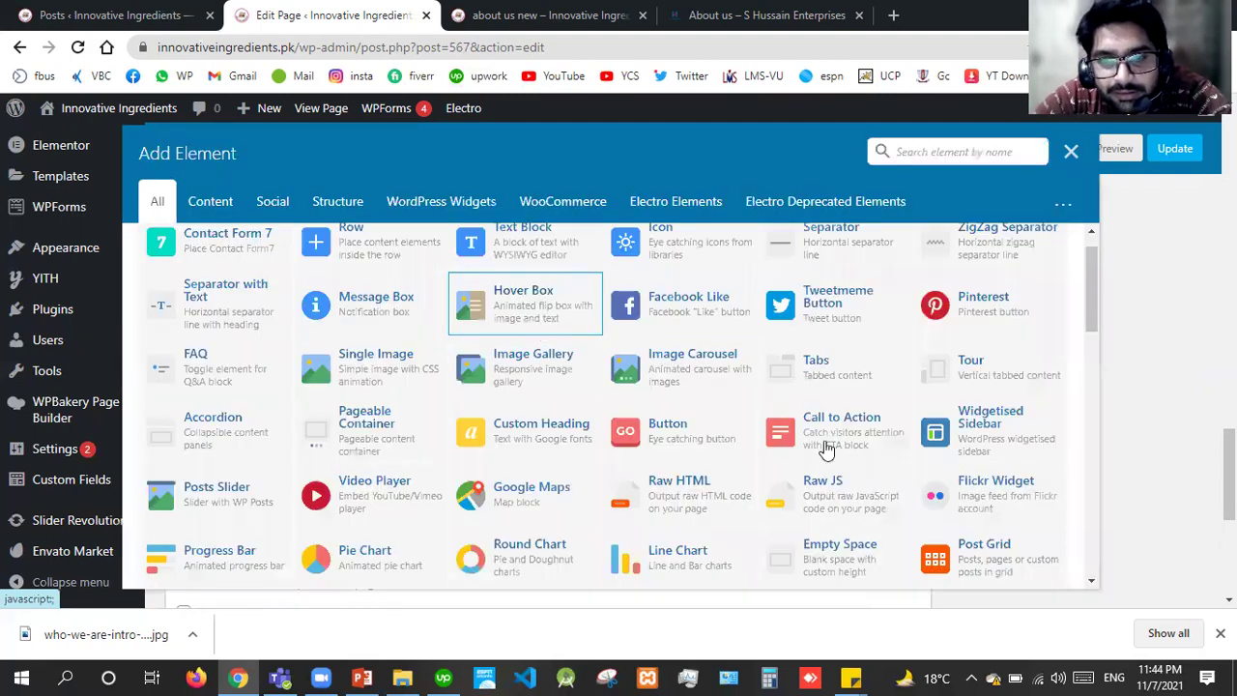
click(938, 560)
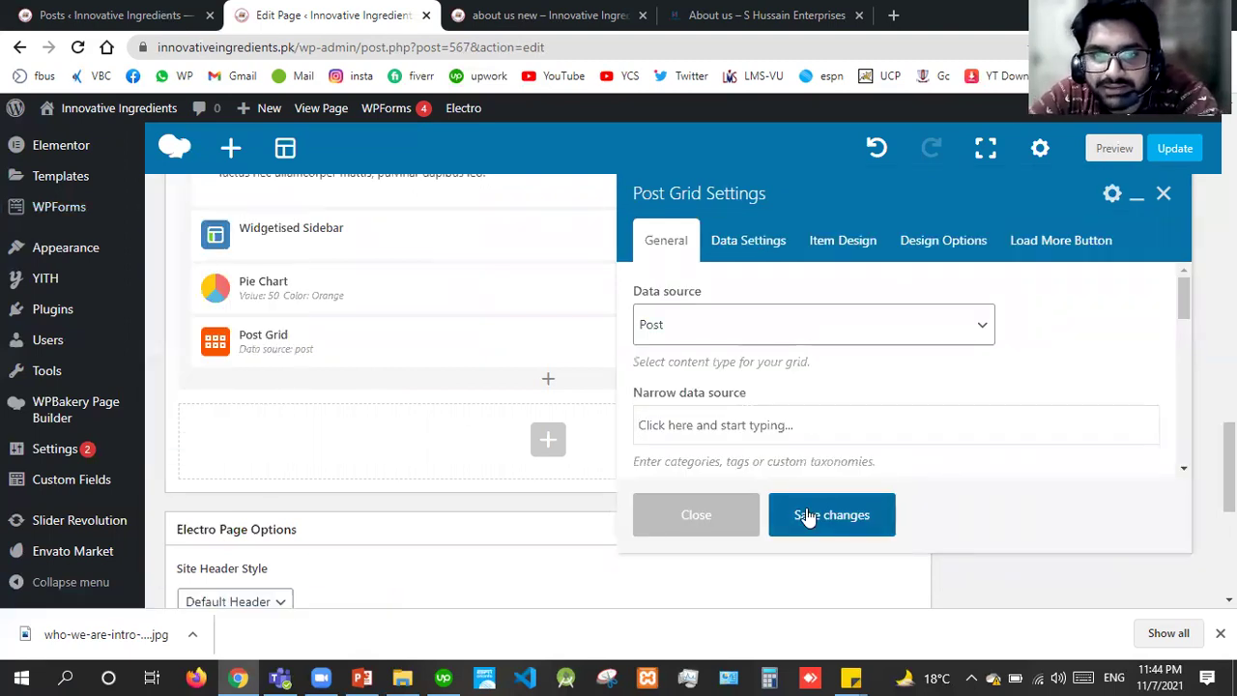
click(807, 515)
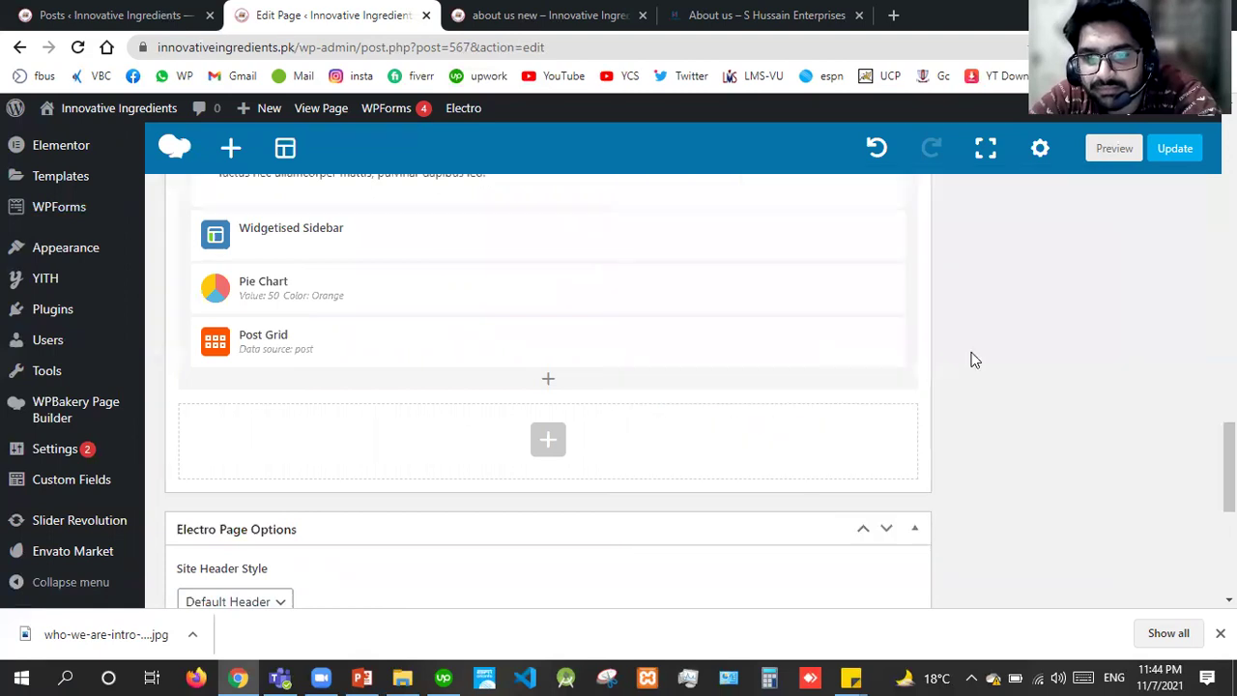
click(1177, 149)
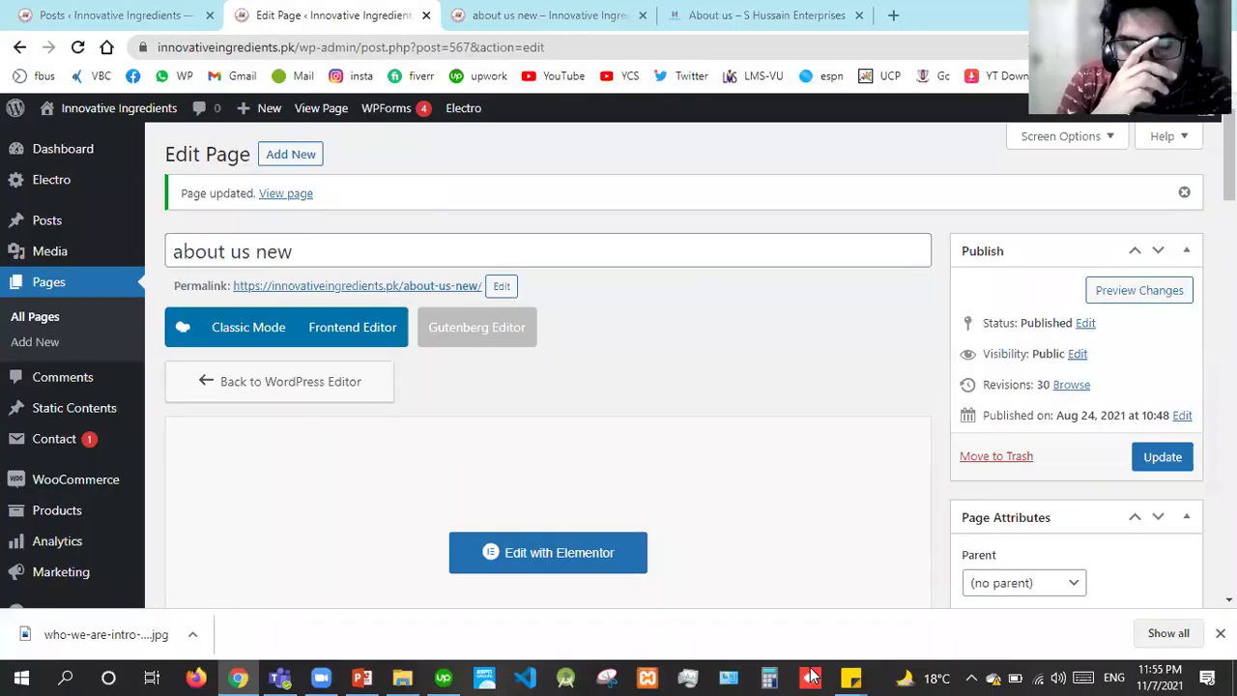
Step: Reload the live about us new page and review the newly added elements
click(532, 8)
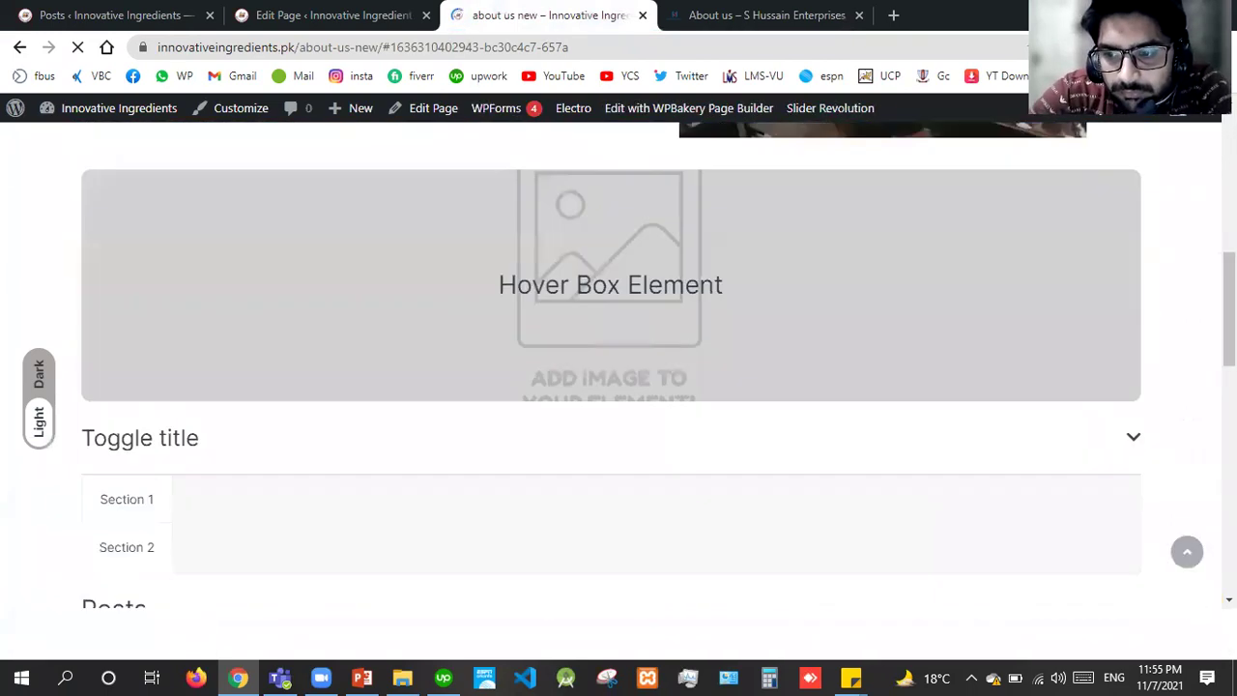
click(1220, 634)
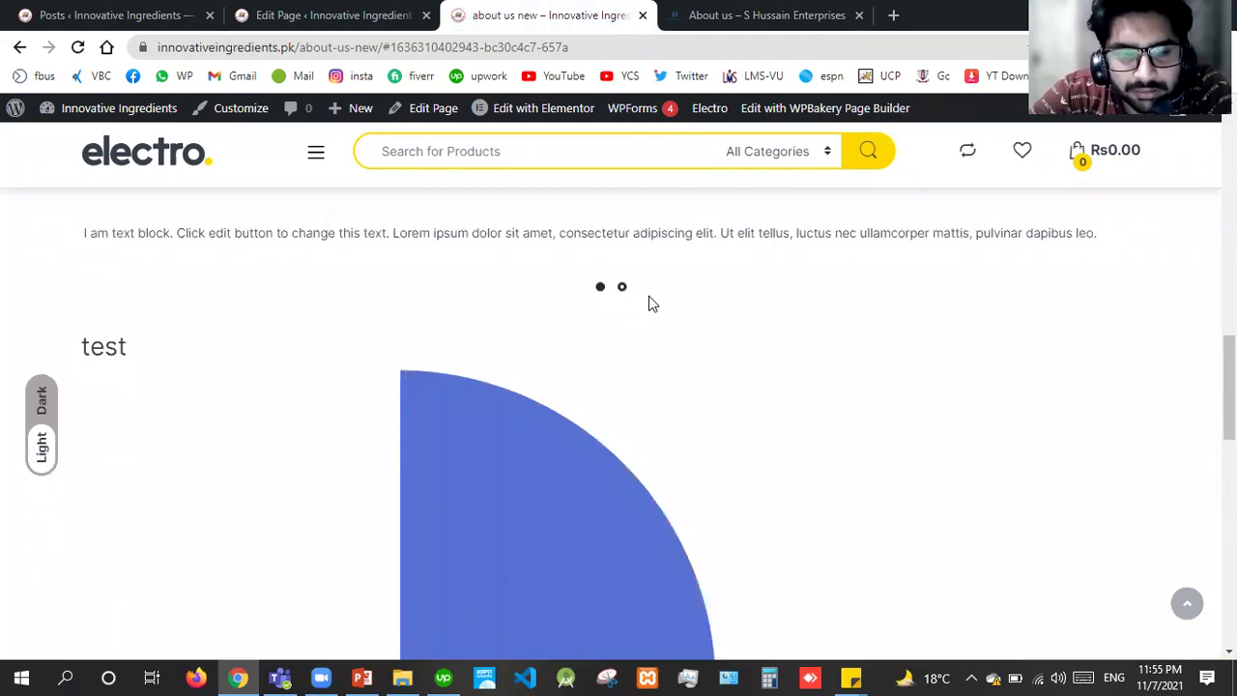
scroll(619, 426, down, 4)
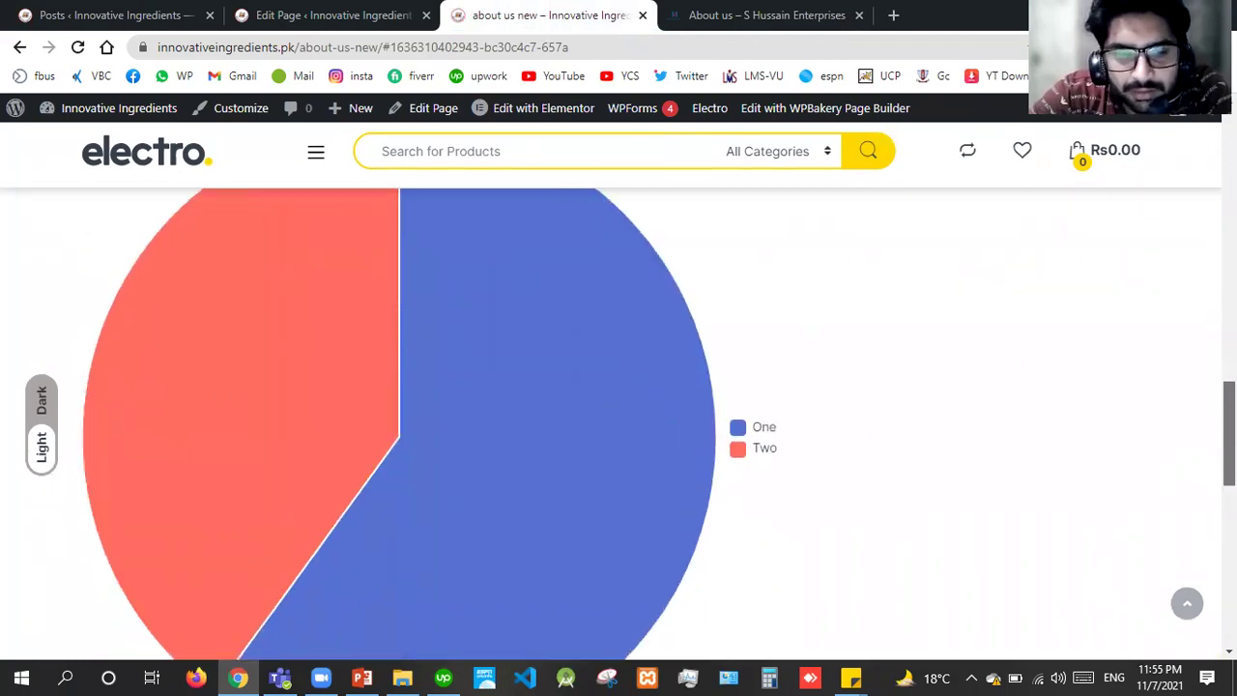
Step: Return to the page editor and check the lecture's outline slide in PowerPoint
click(390, 8)
scroll(987, 408, down, 8)
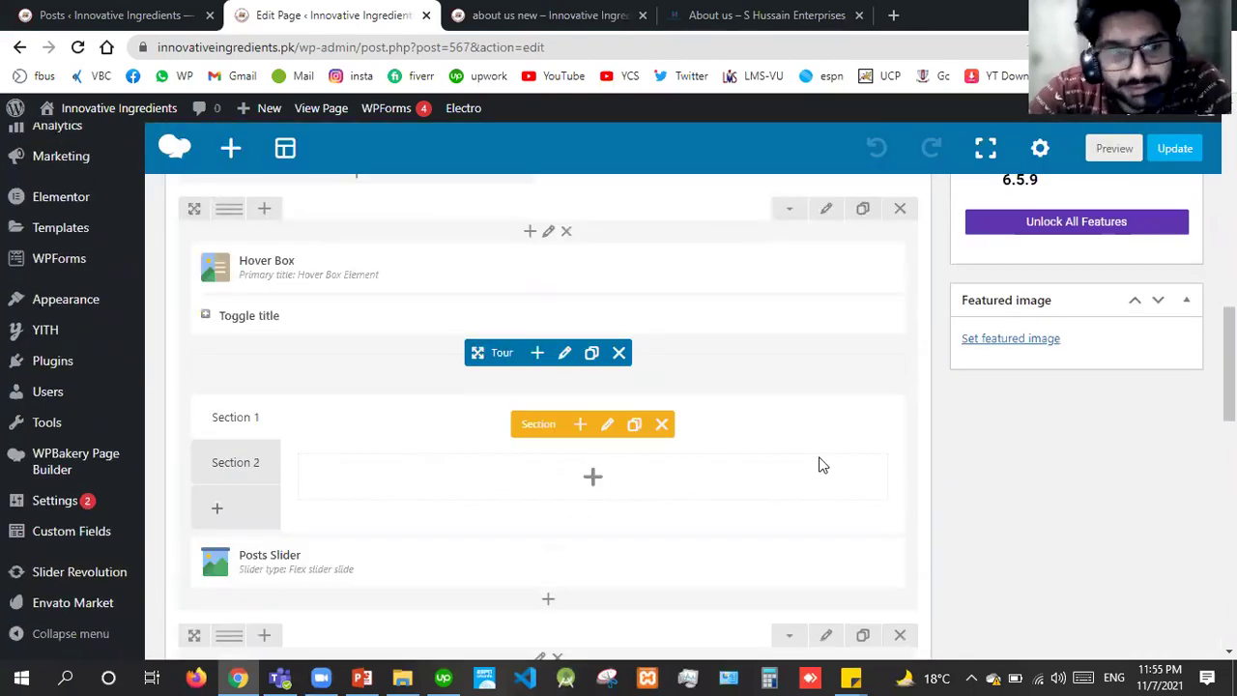
click(358, 677)
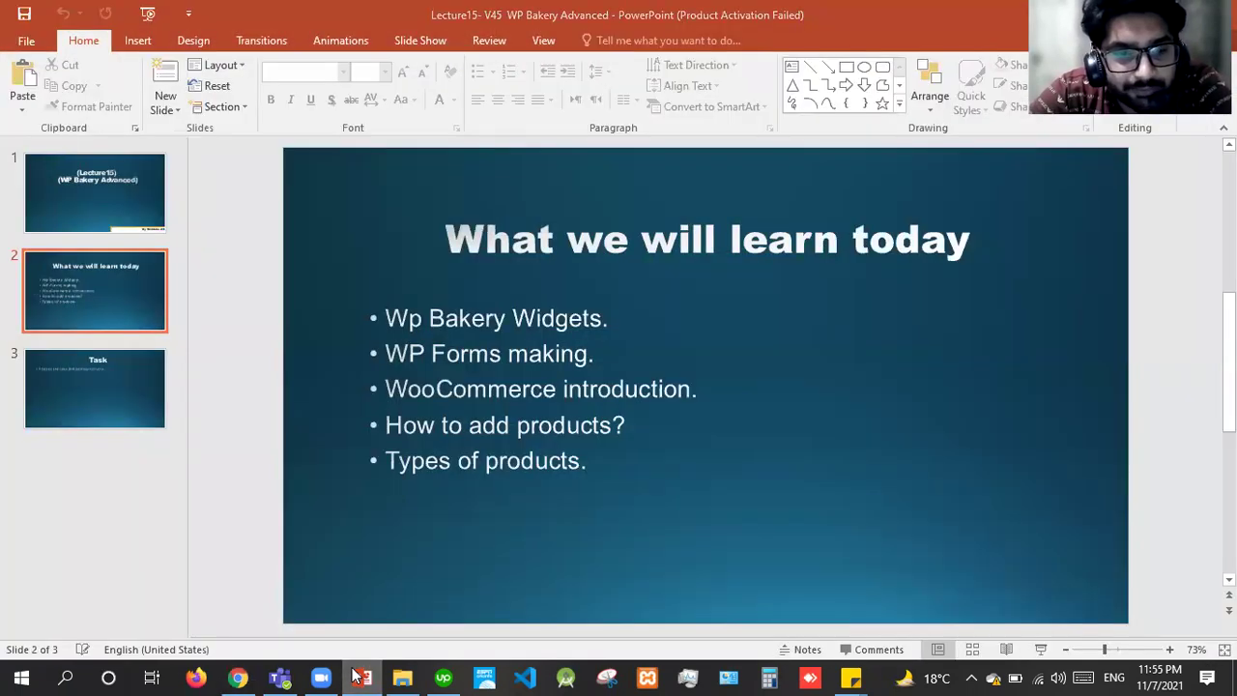
click(358, 677)
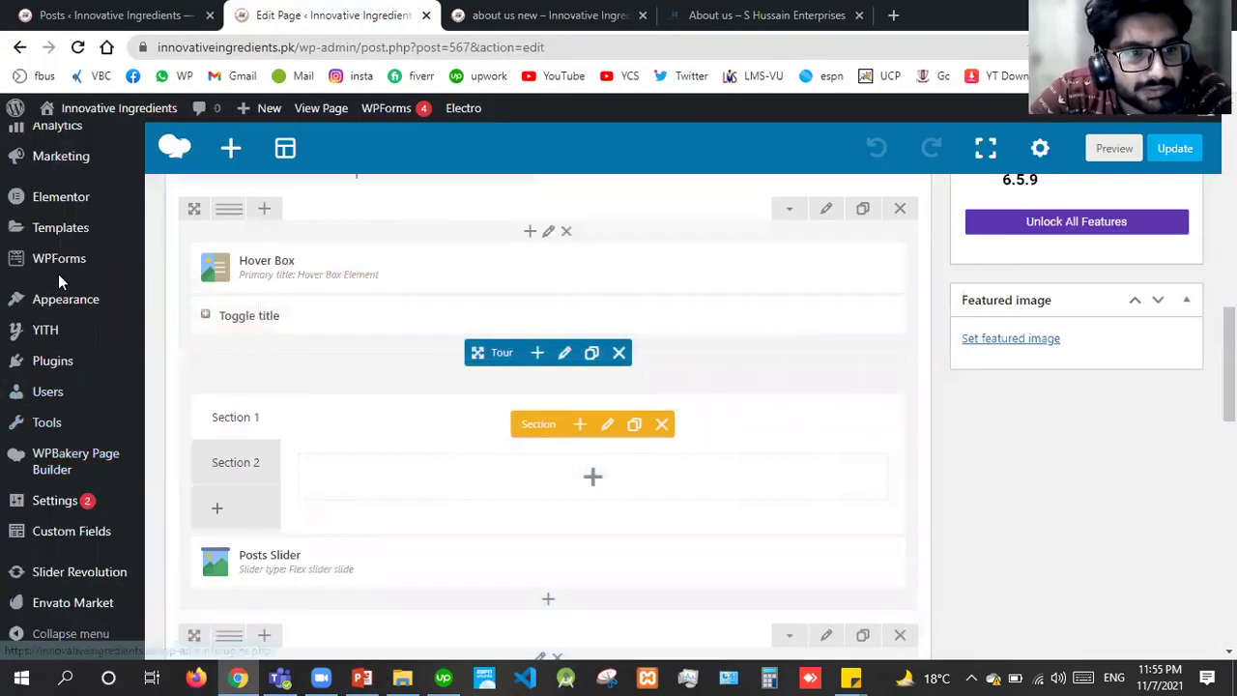
Step: Create a new form named test in WPForms using the Simple Contact Form template
mouse_move(65, 275)
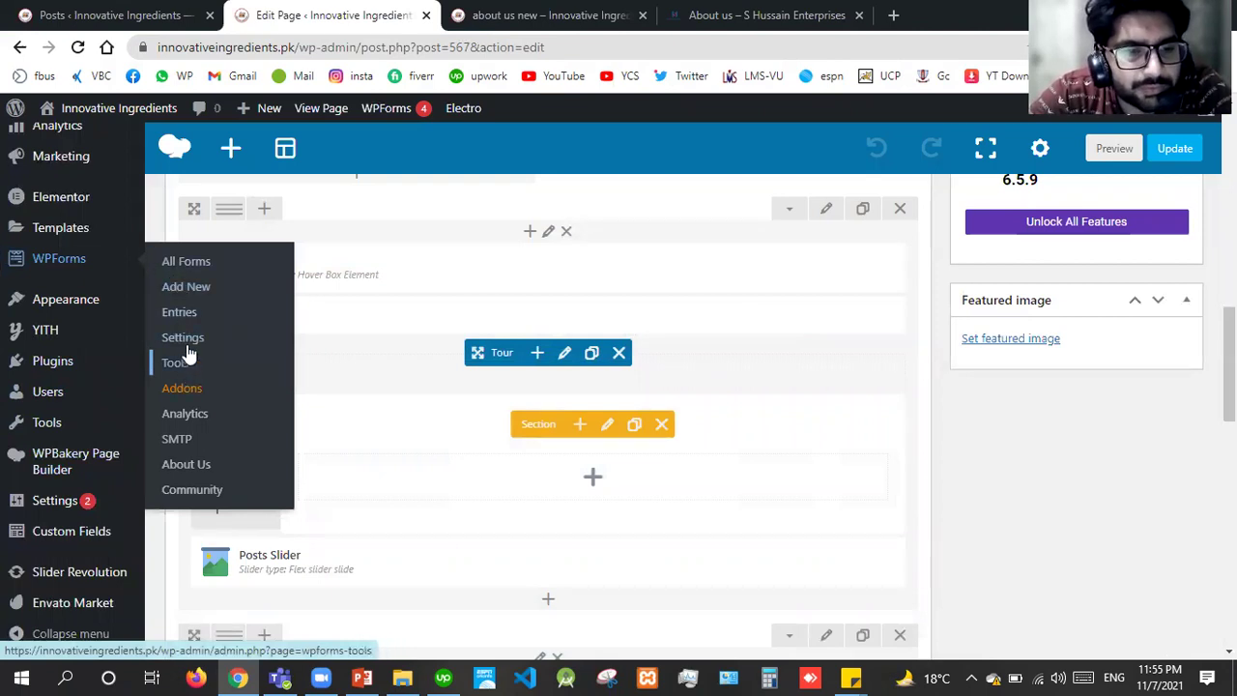
click(205, 291)
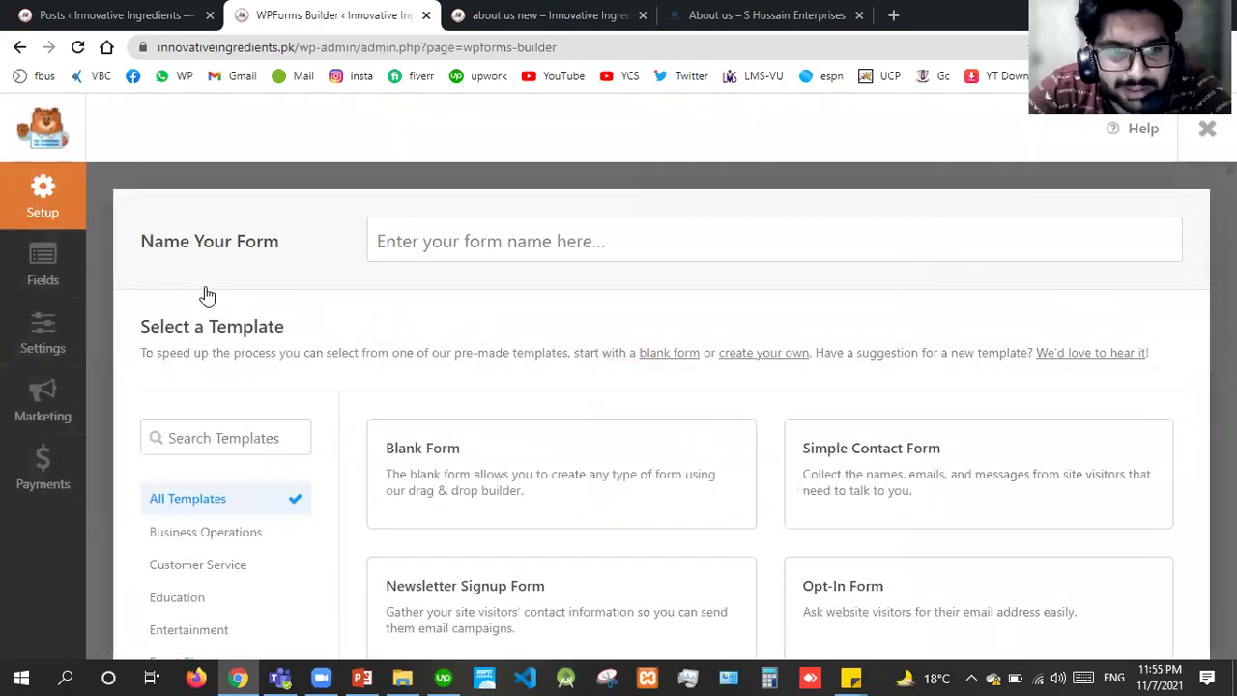
click(464, 253)
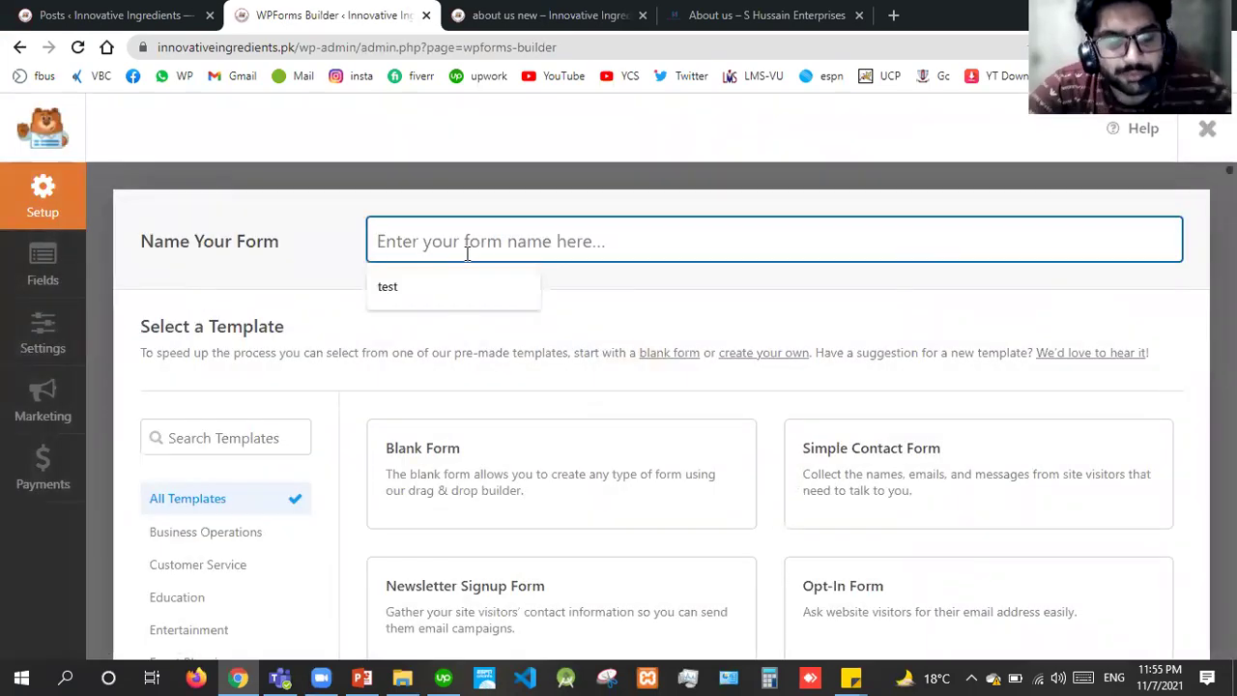
key(Down)
key(Return)
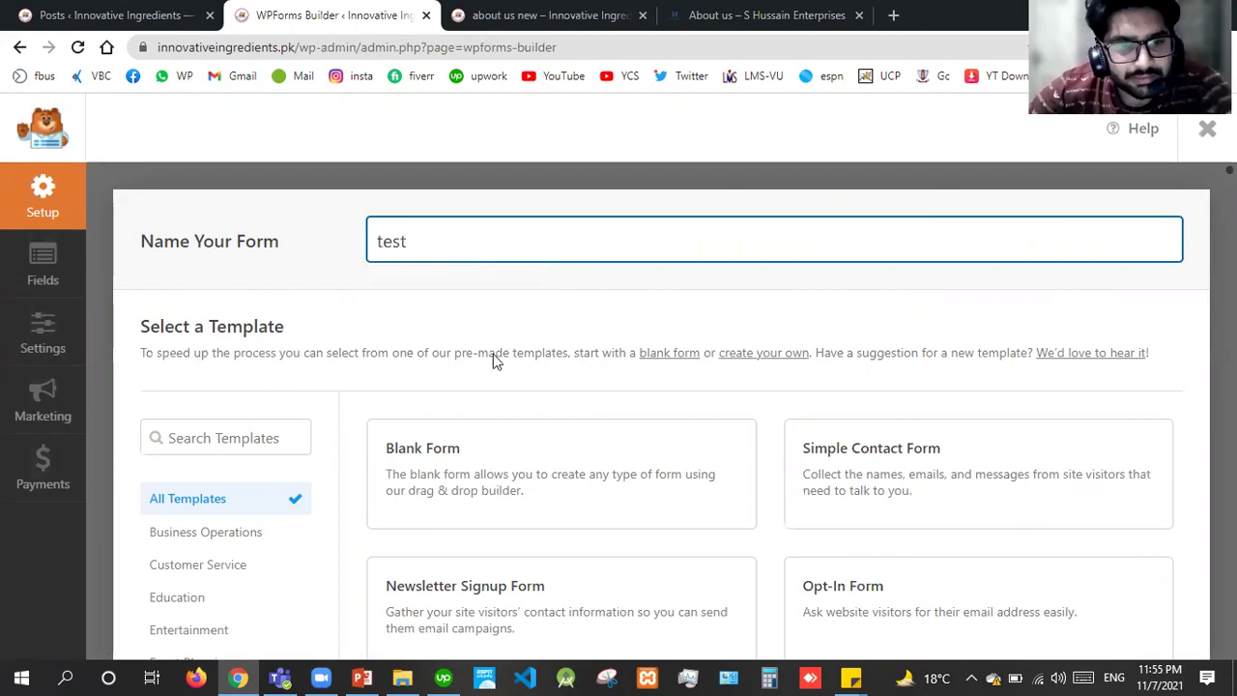
click(511, 474)
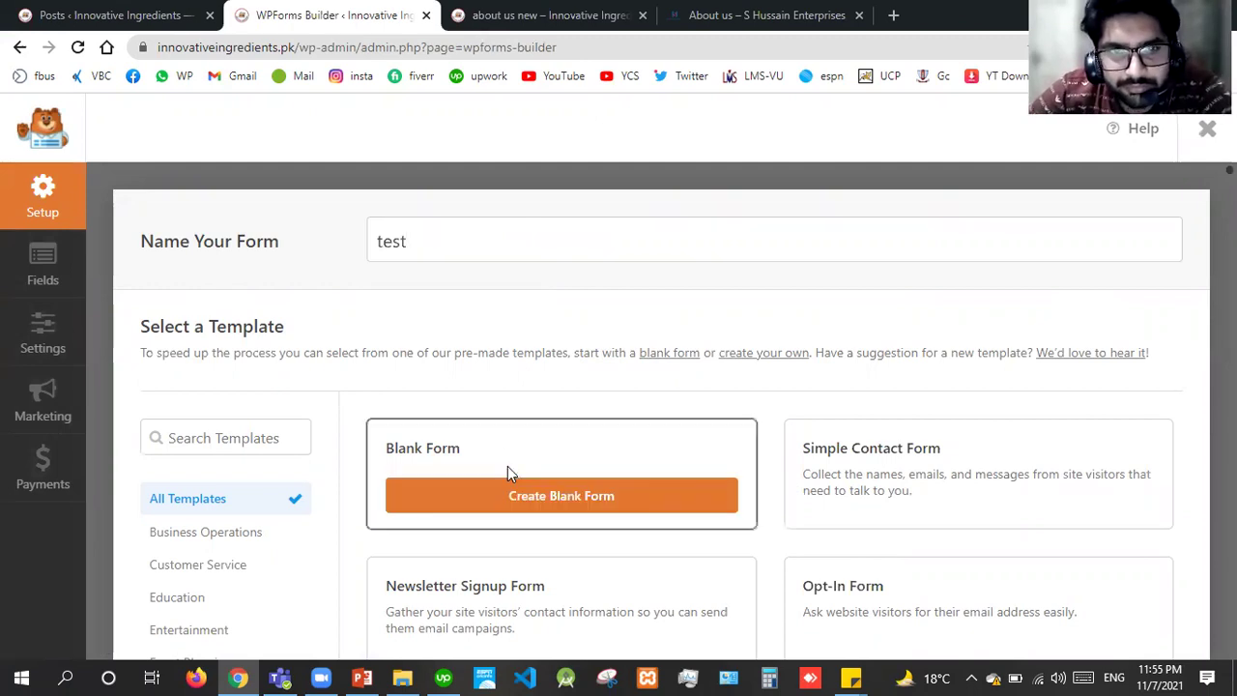
mouse_move(877, 501)
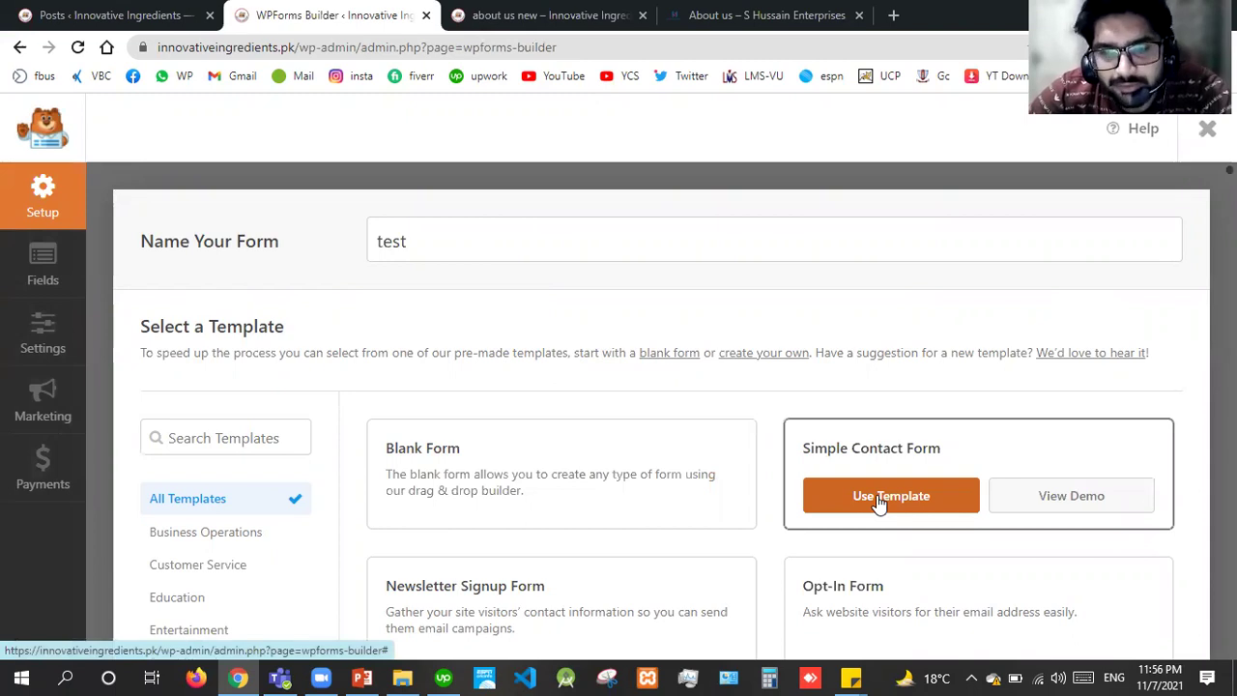
click(877, 498)
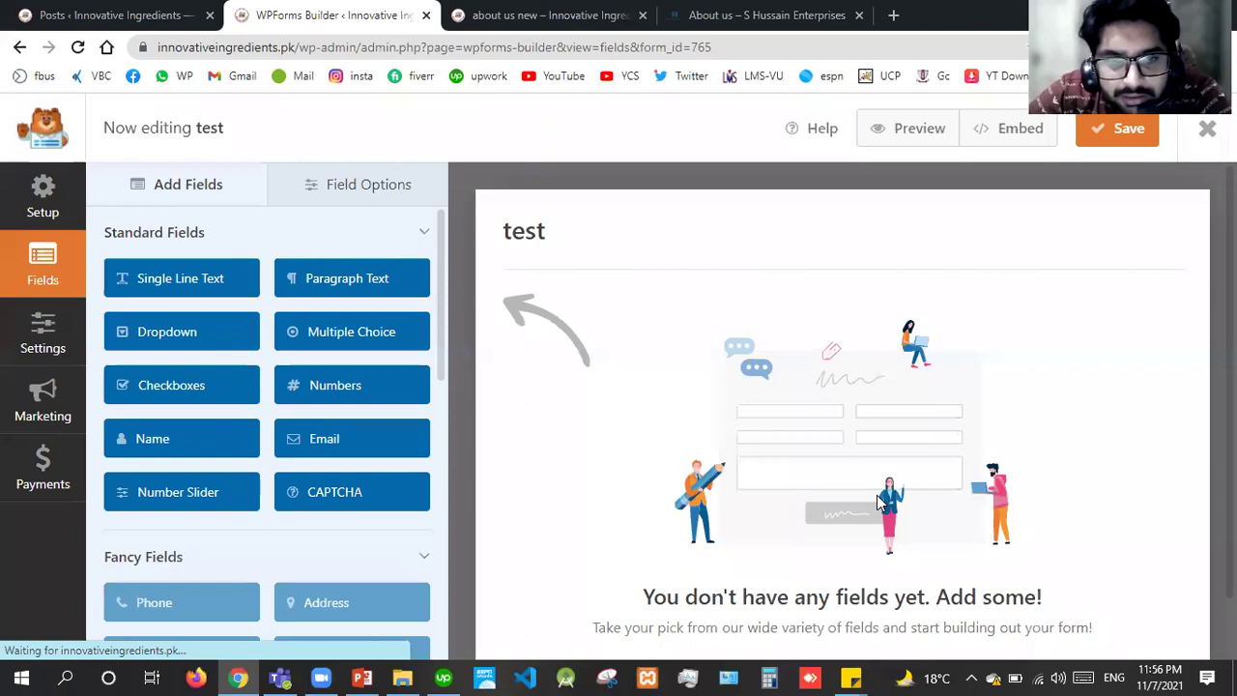
Step: Add three Single Line Text fields to the form and label the first one Enter Your Name
click(177, 280)
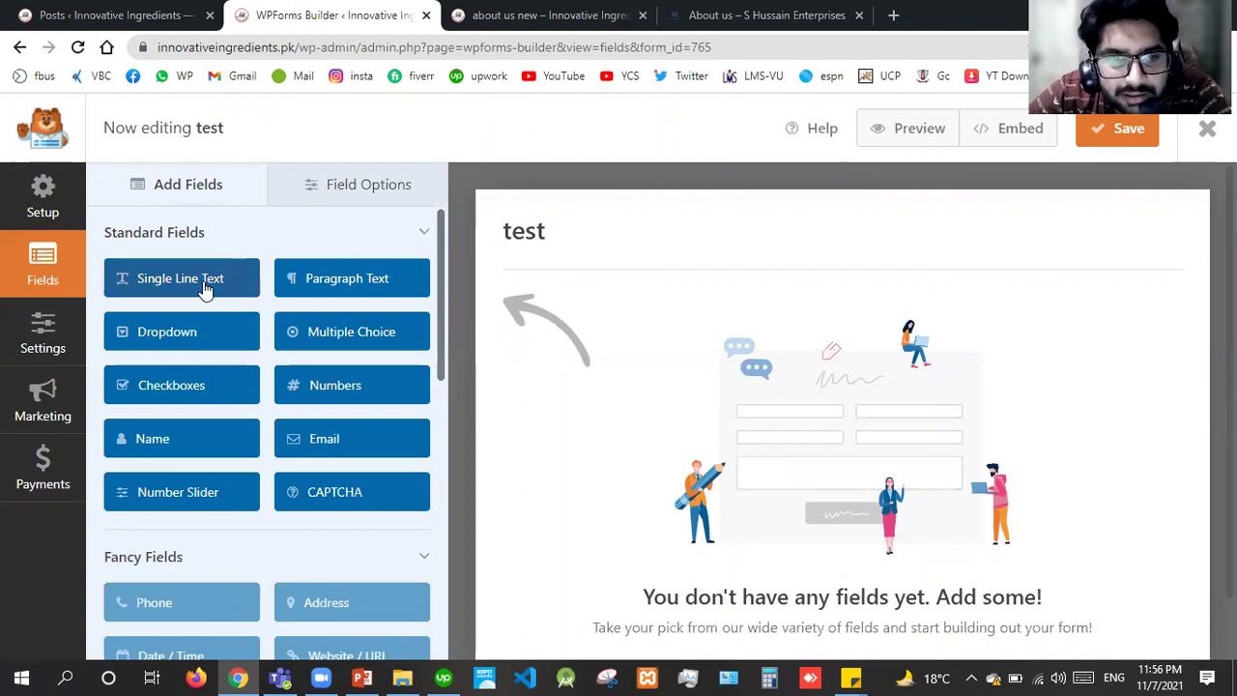
drag(693, 318, 613, 304)
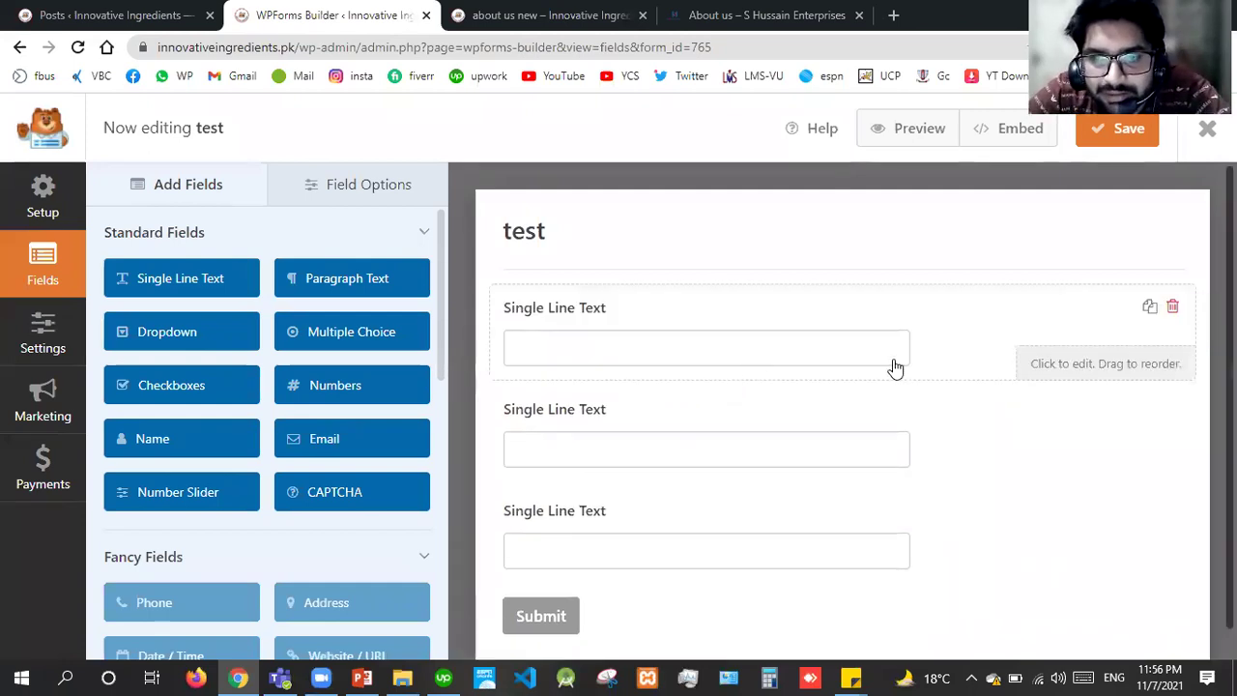
click(895, 367)
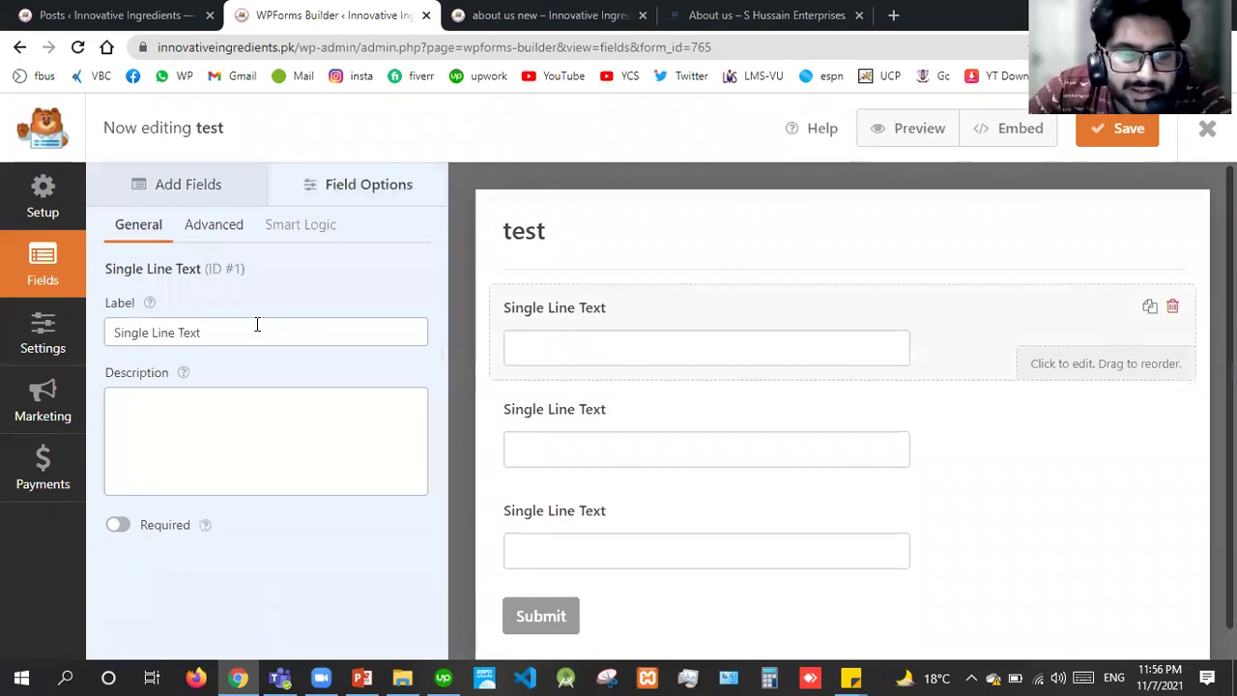
key(Tab)
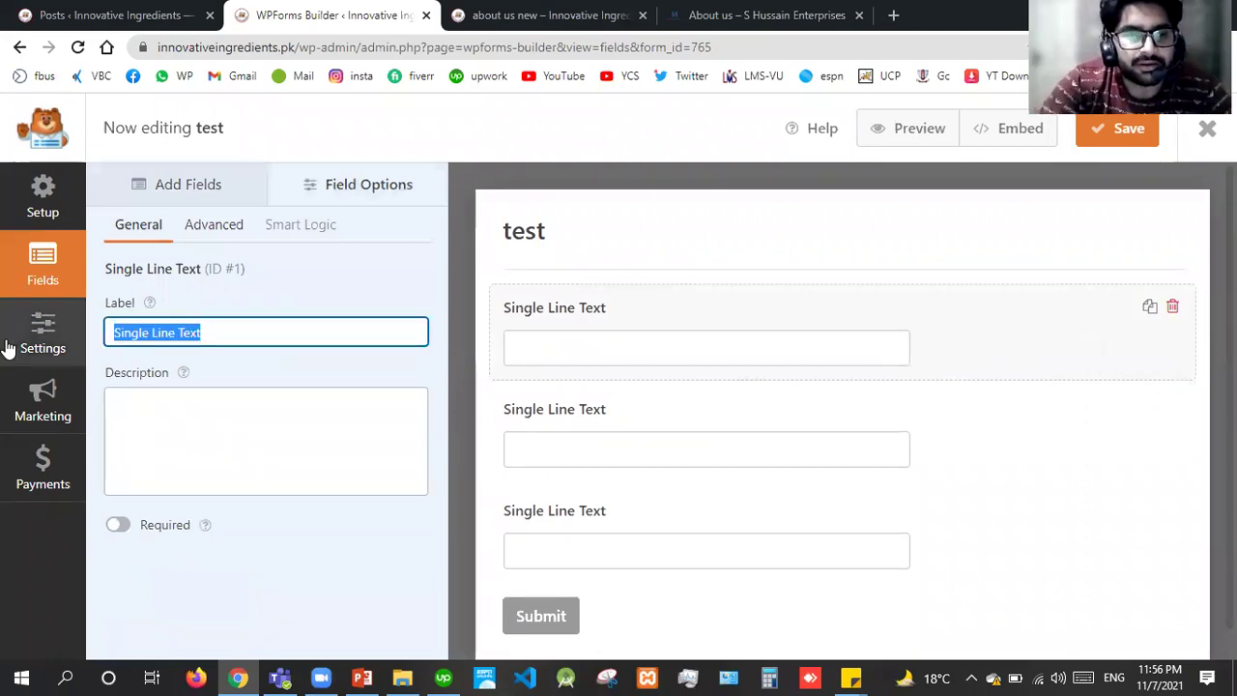
text(Enter Your Name)
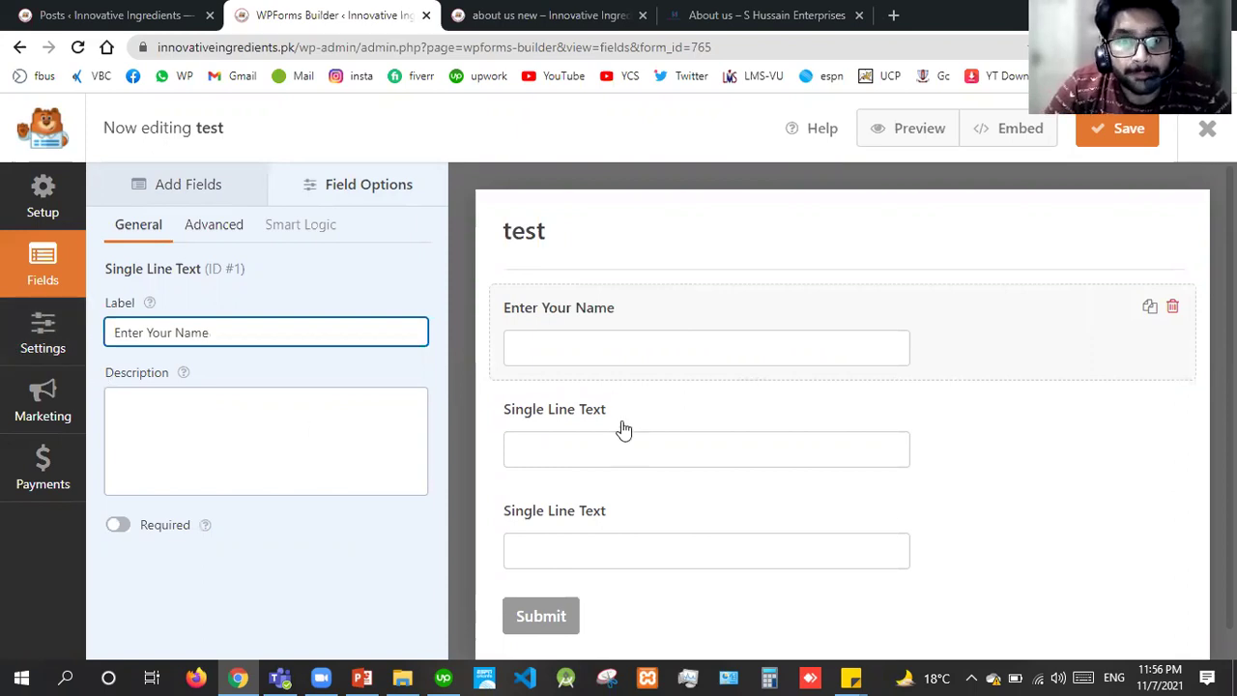
Step: Label the form's second Single Line Text field Your Father Name
click(220, 329)
triple_click(220, 328)
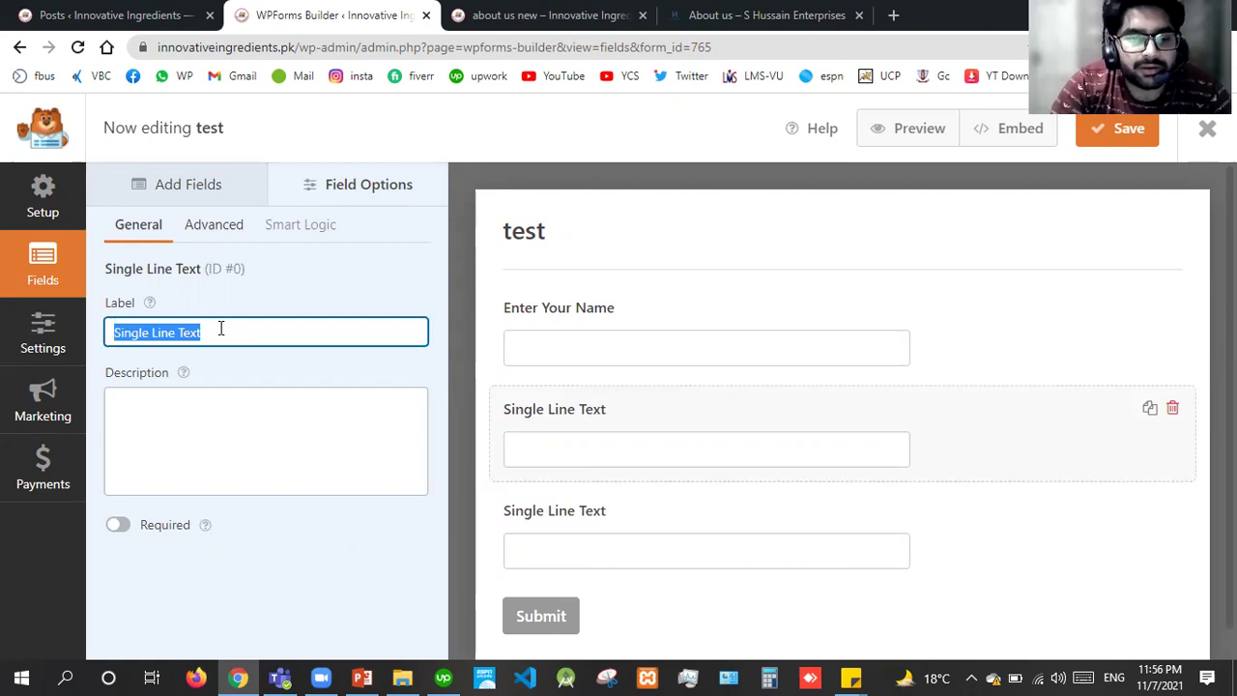
text(Your Father )
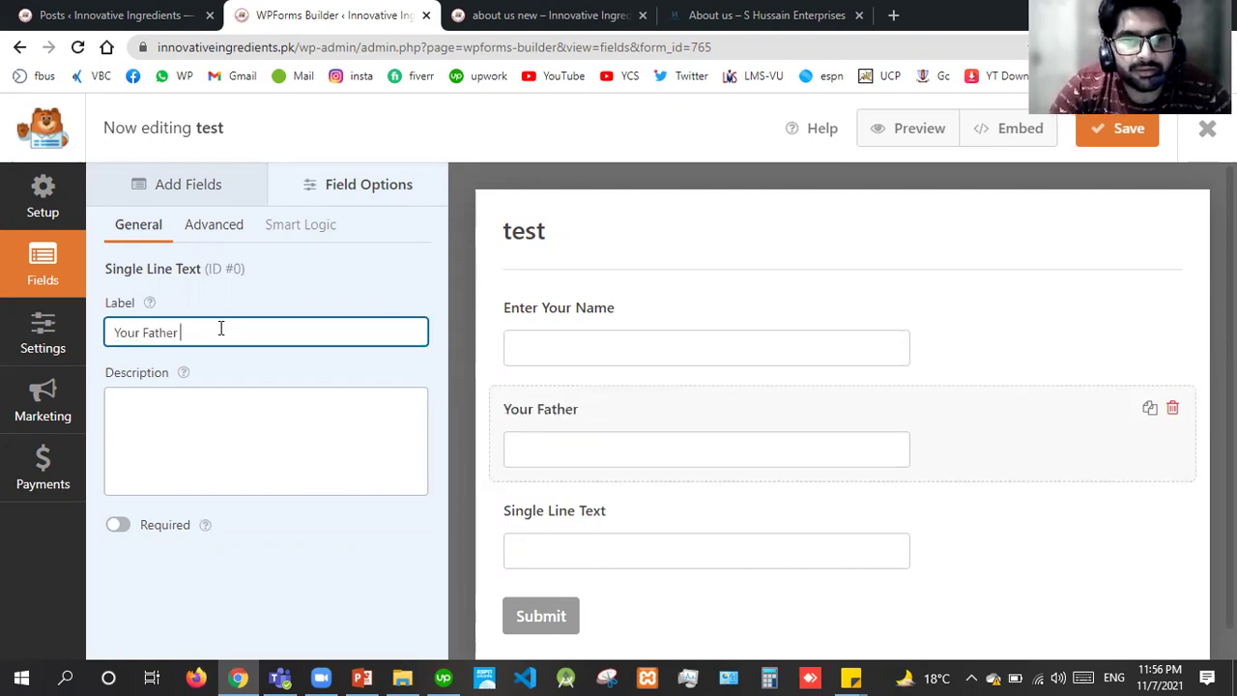
text(Name)
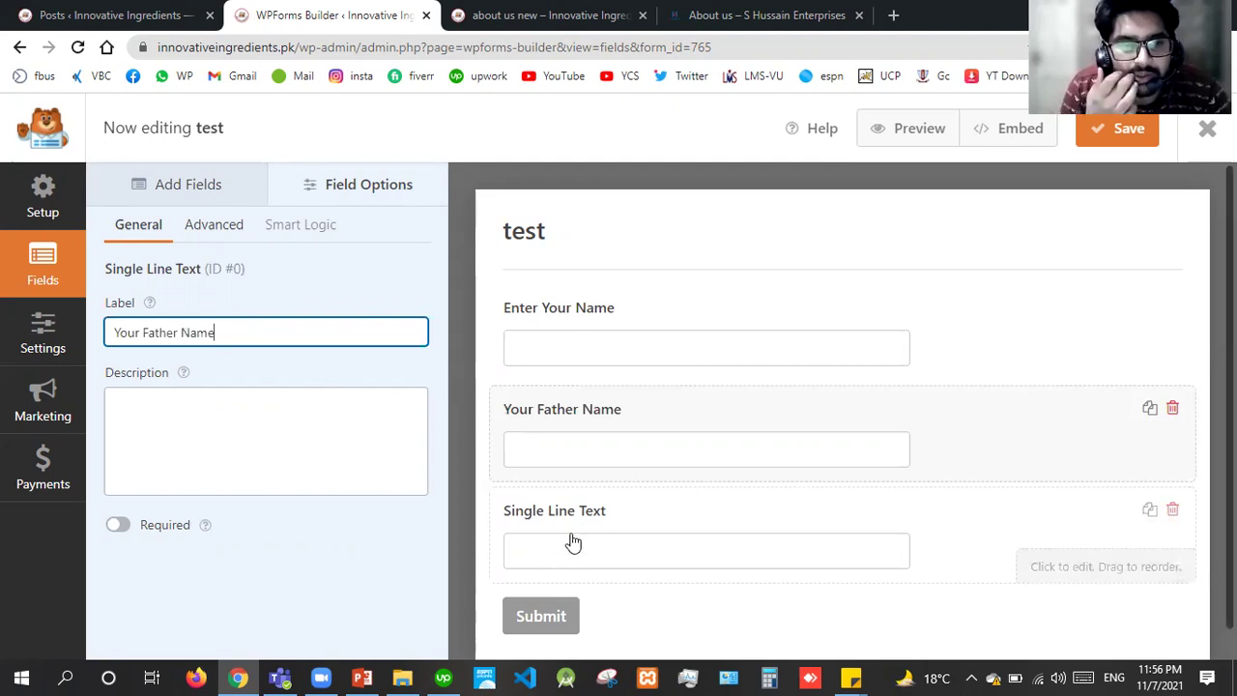
Step: Examine the advanced options of the Your Father Name field
click(207, 230)
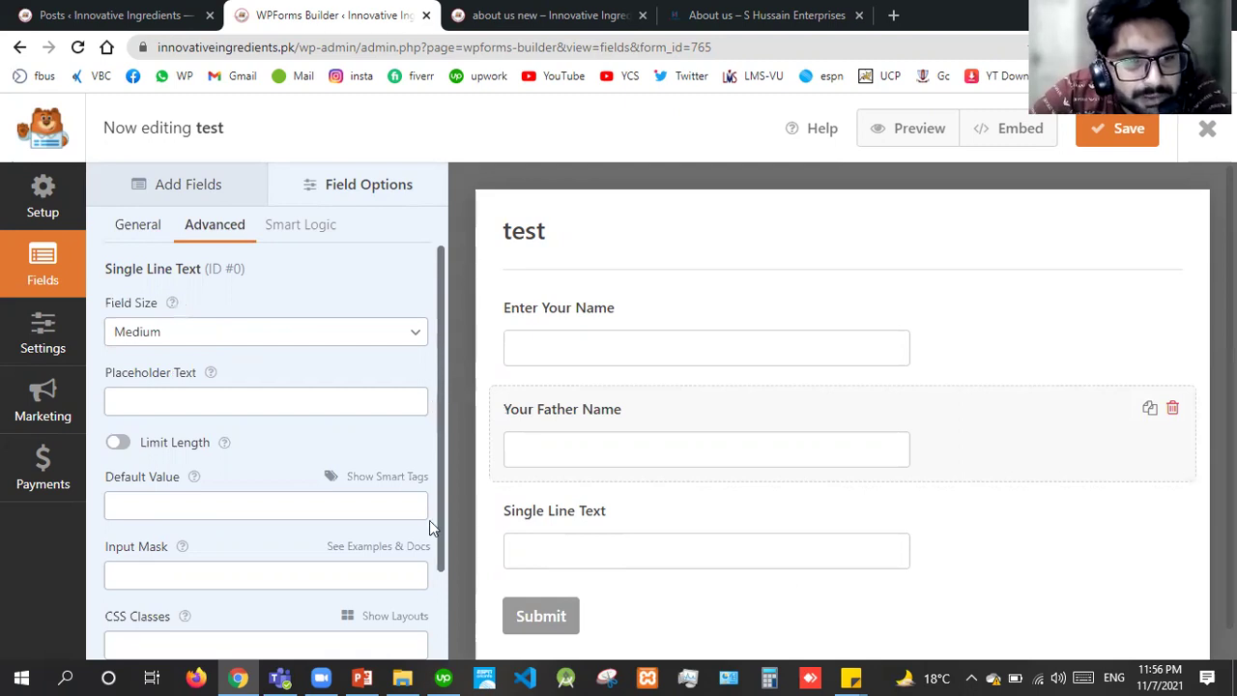
scroll(429, 520, down, 1)
scroll(196, 234, up, 1)
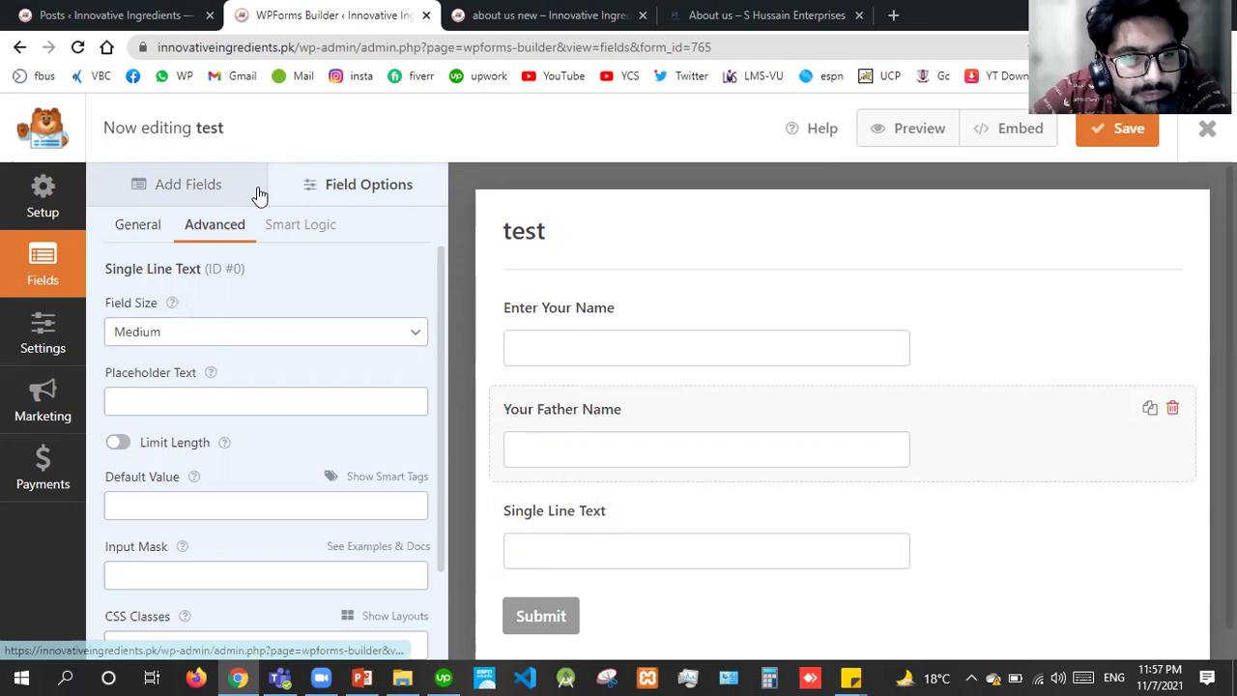
Step: Examine the Enter Your Name field's advanced options and its Smart Logic feature notice, and dismiss the notice
click(257, 193)
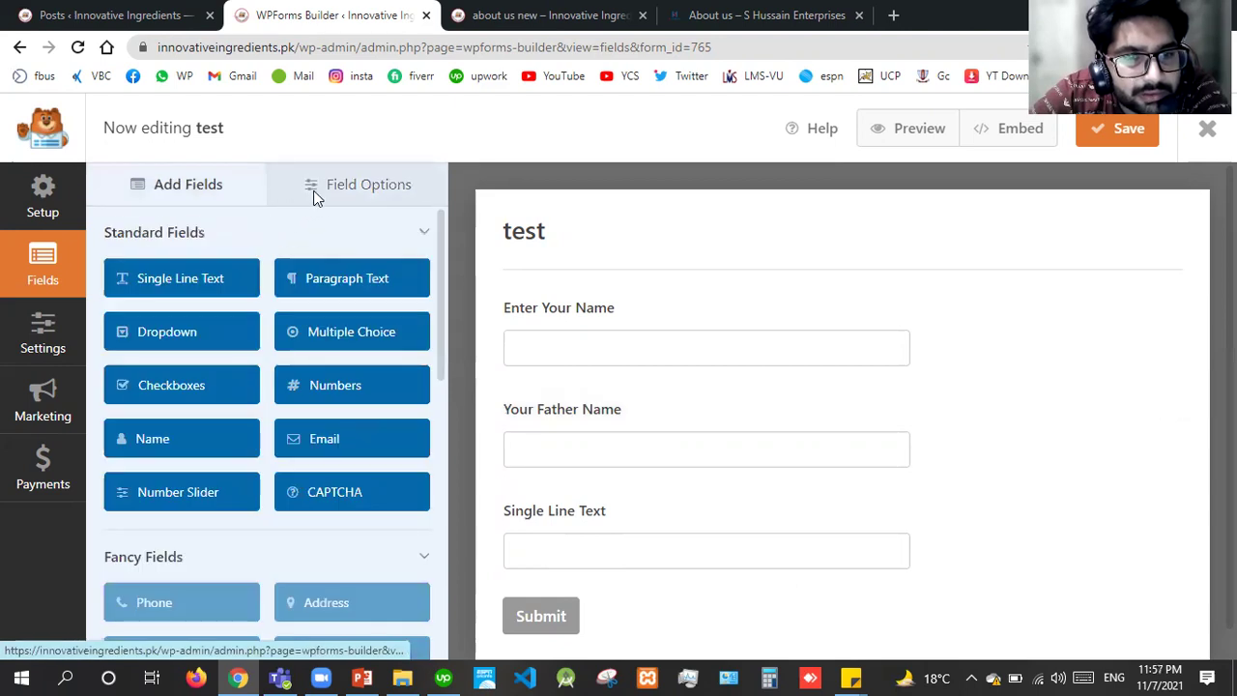
click(314, 195)
click(218, 228)
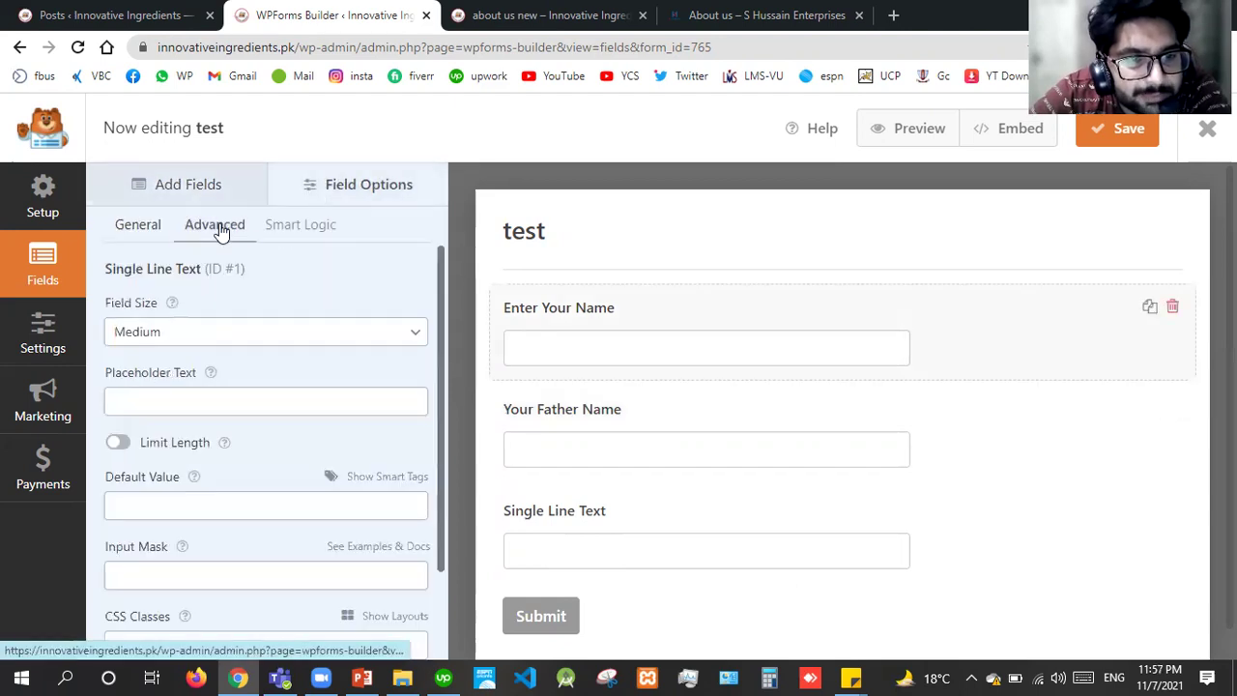
click(299, 215)
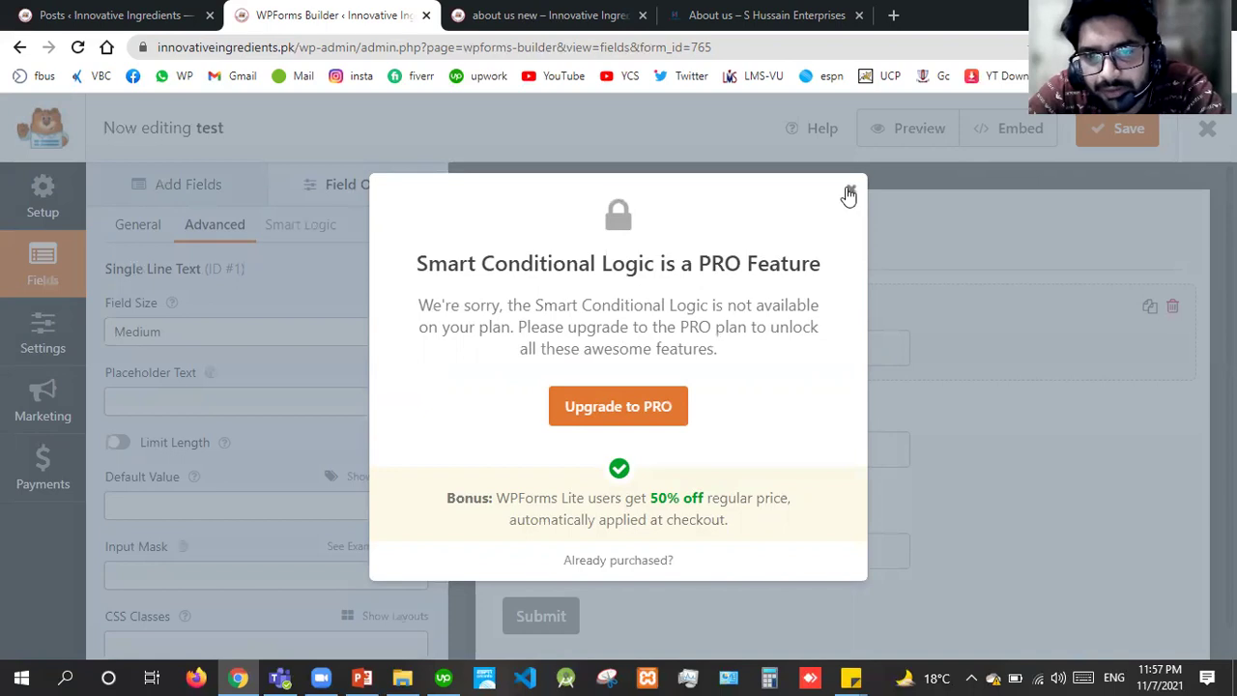
drag(696, 526, 781, 351)
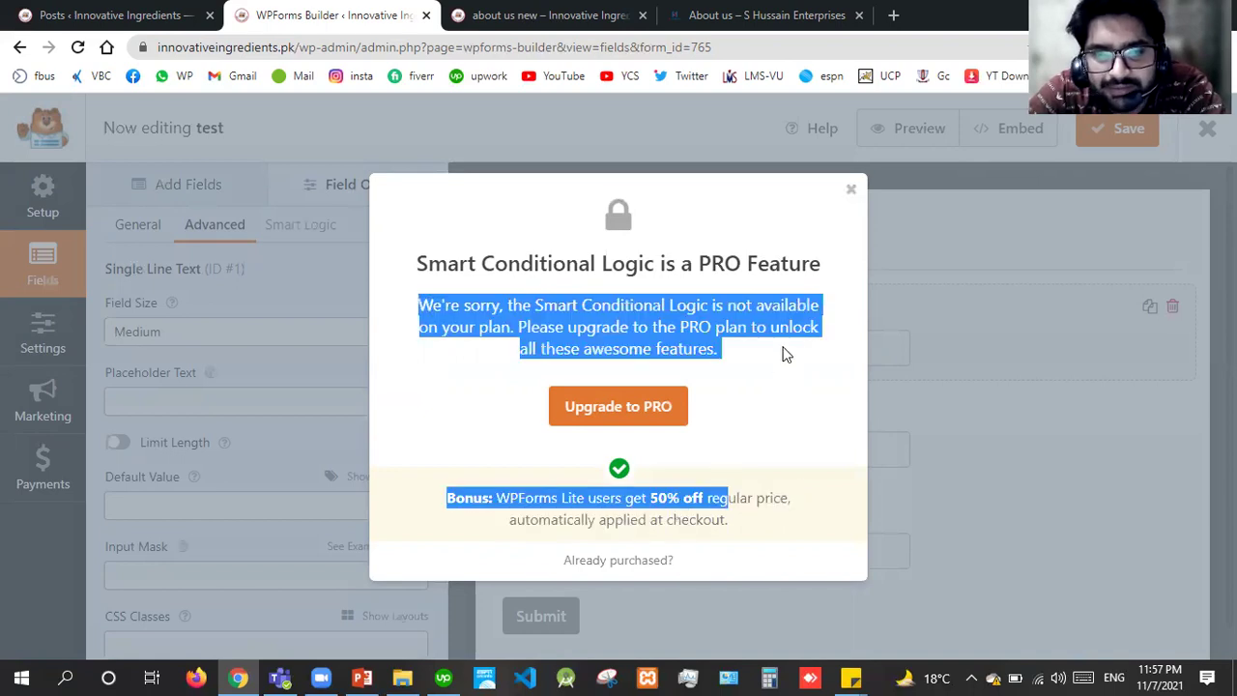
click(851, 190)
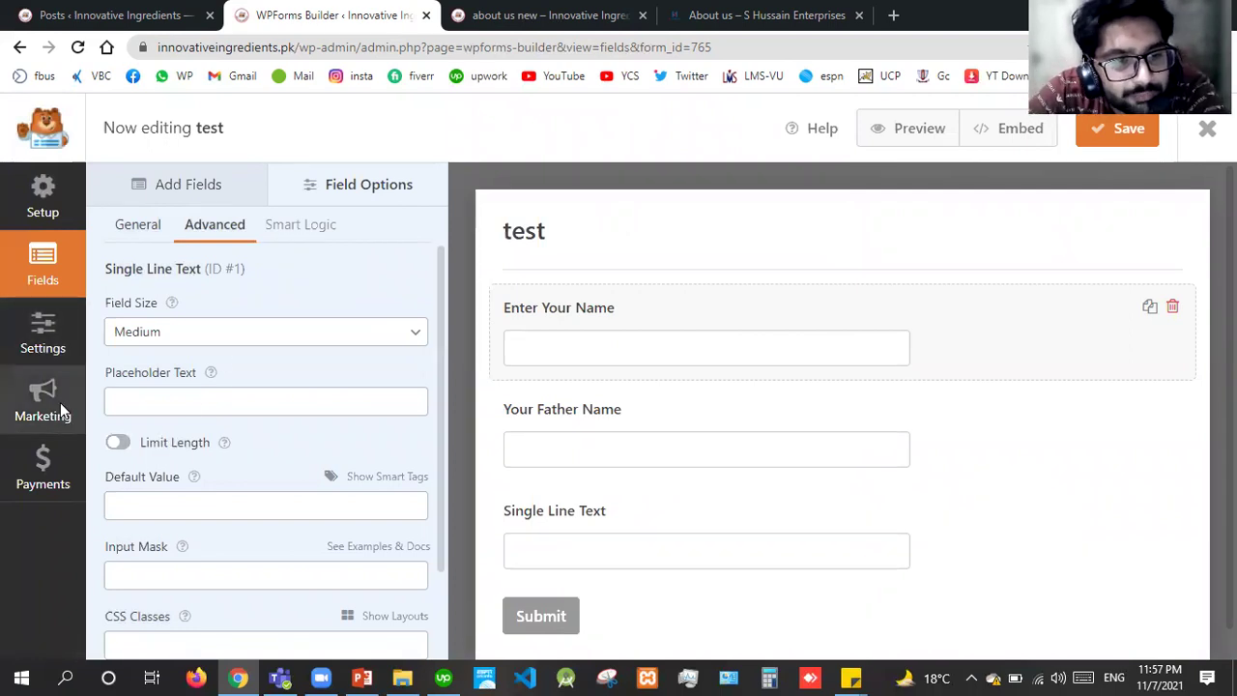
Step: Try to open the form's Marketing options, decline saving, and view its payment integrations
click(29, 409)
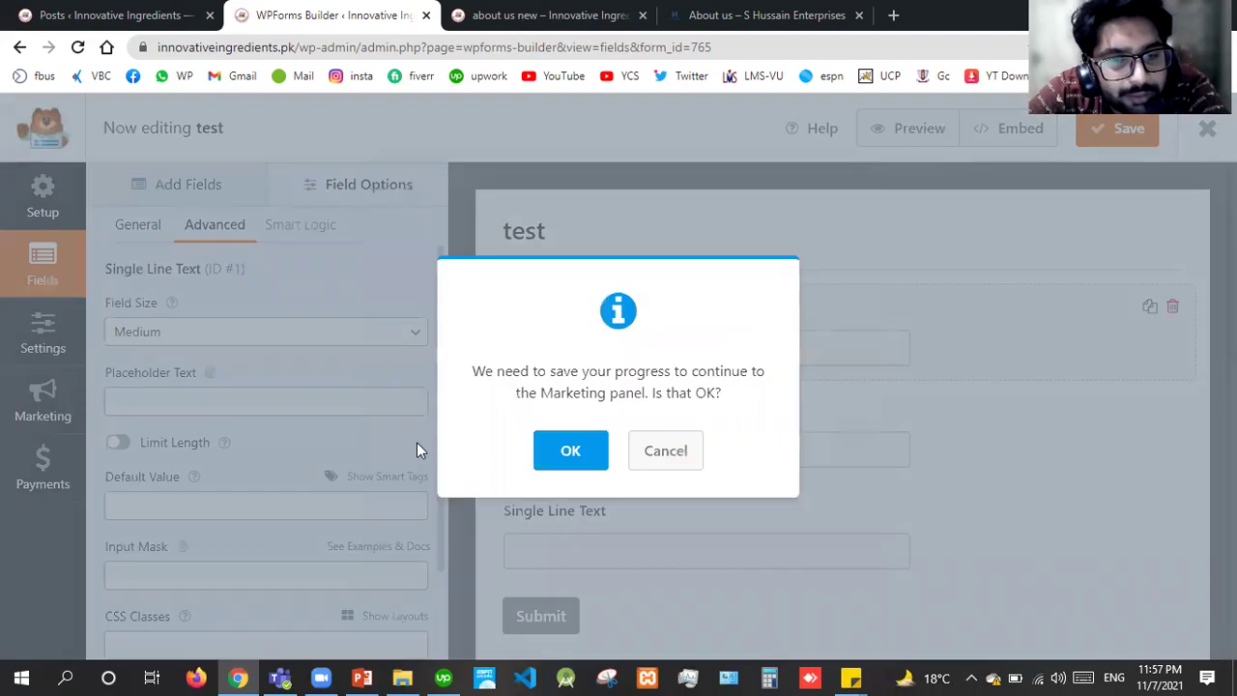
click(671, 461)
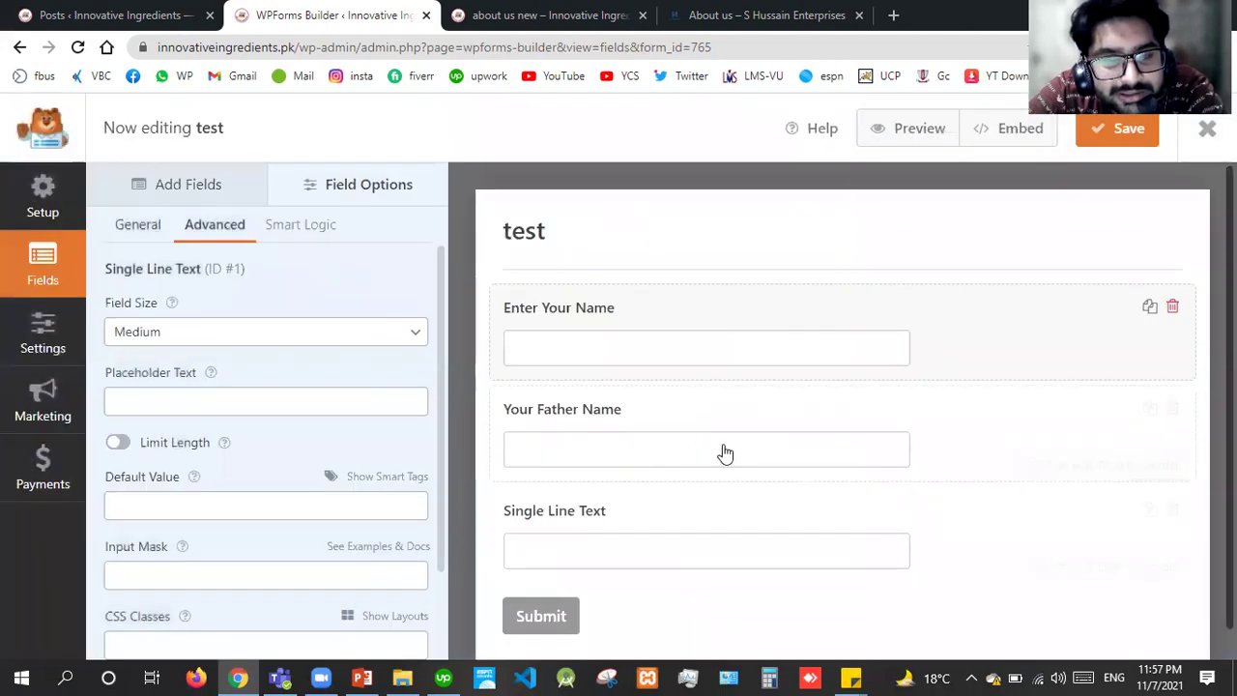
click(26, 450)
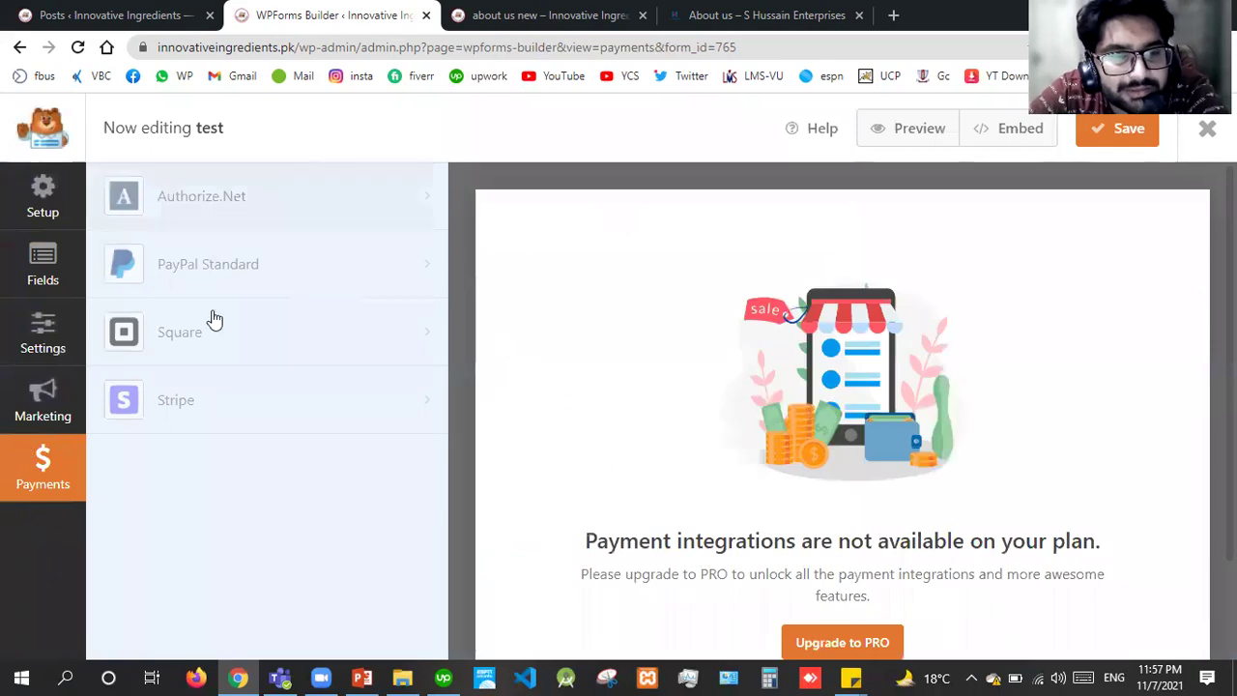
Step: Review the form's general, notification and confirmation settings, including the default confirmation message
click(51, 325)
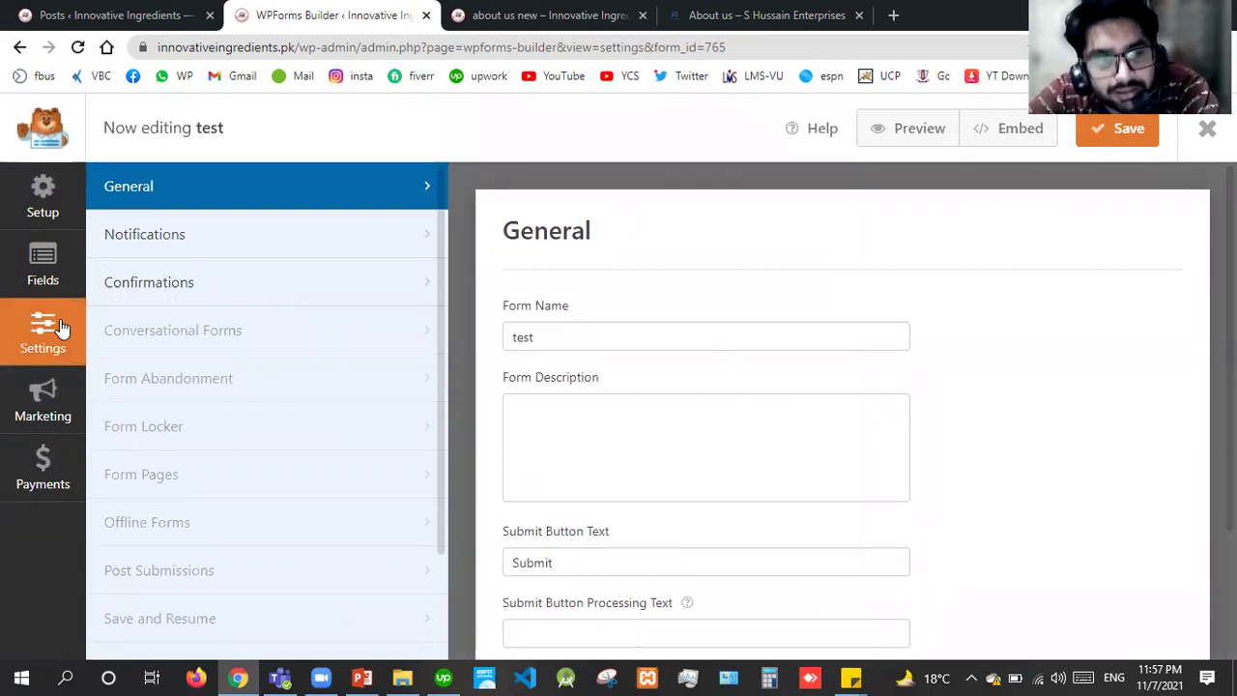
click(243, 247)
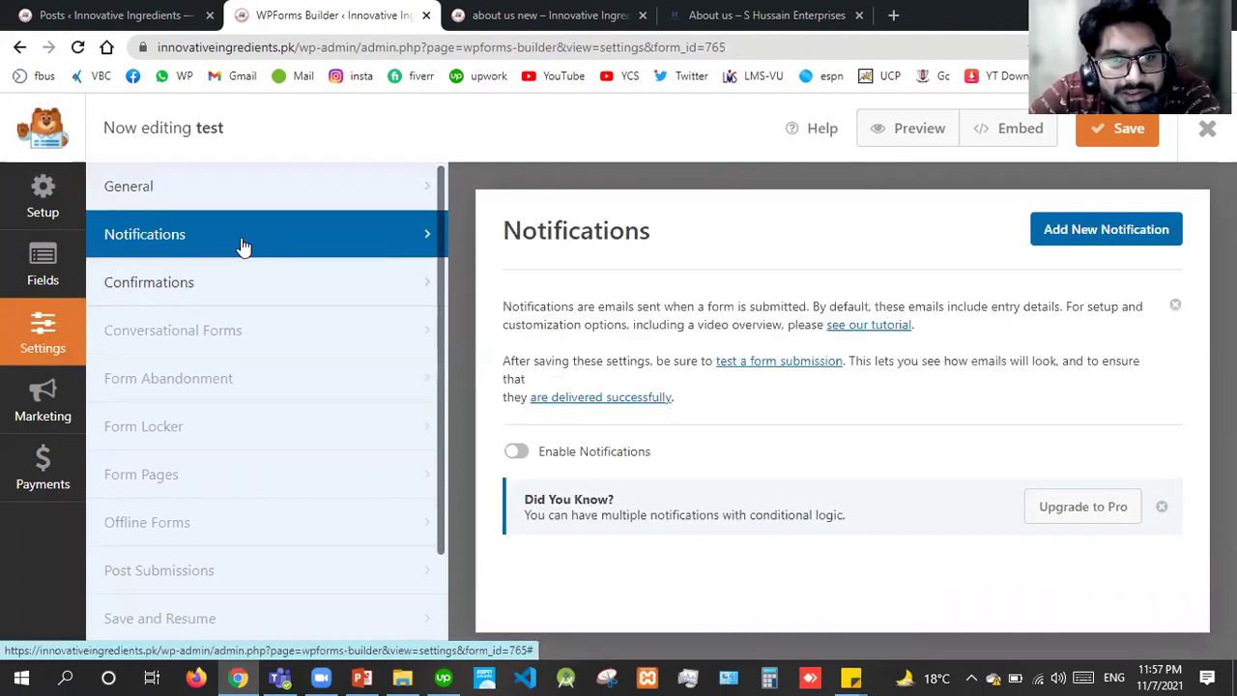
click(273, 280)
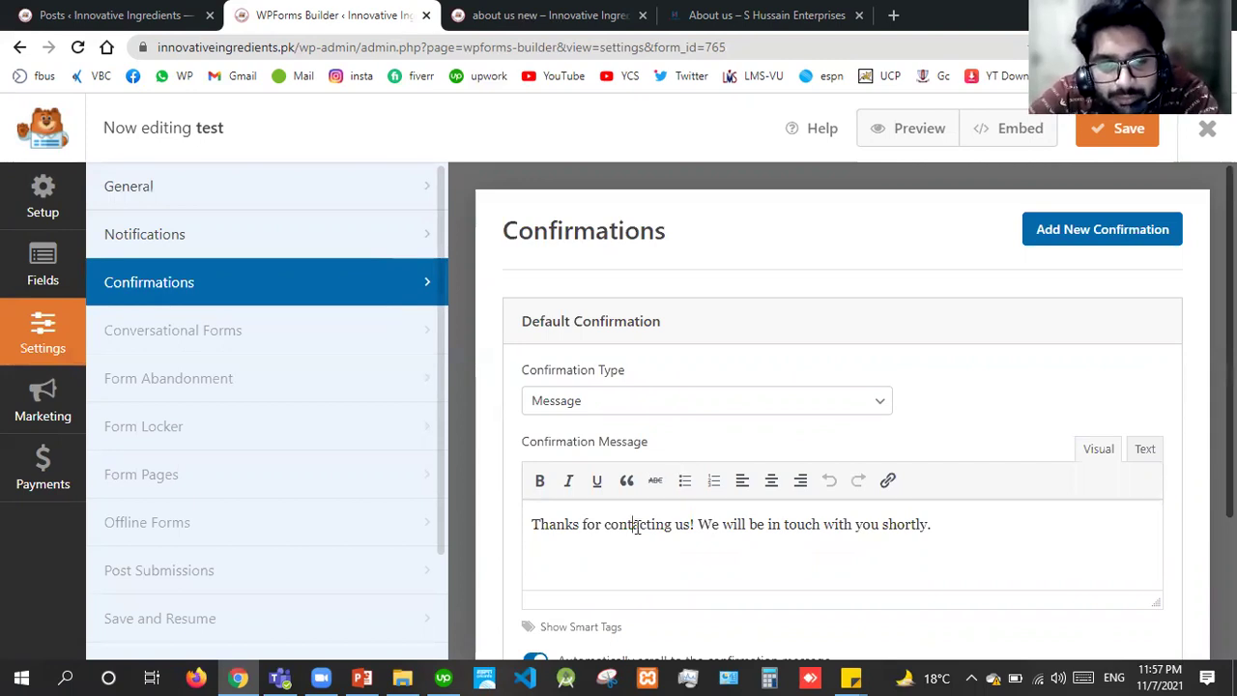
click(887, 525)
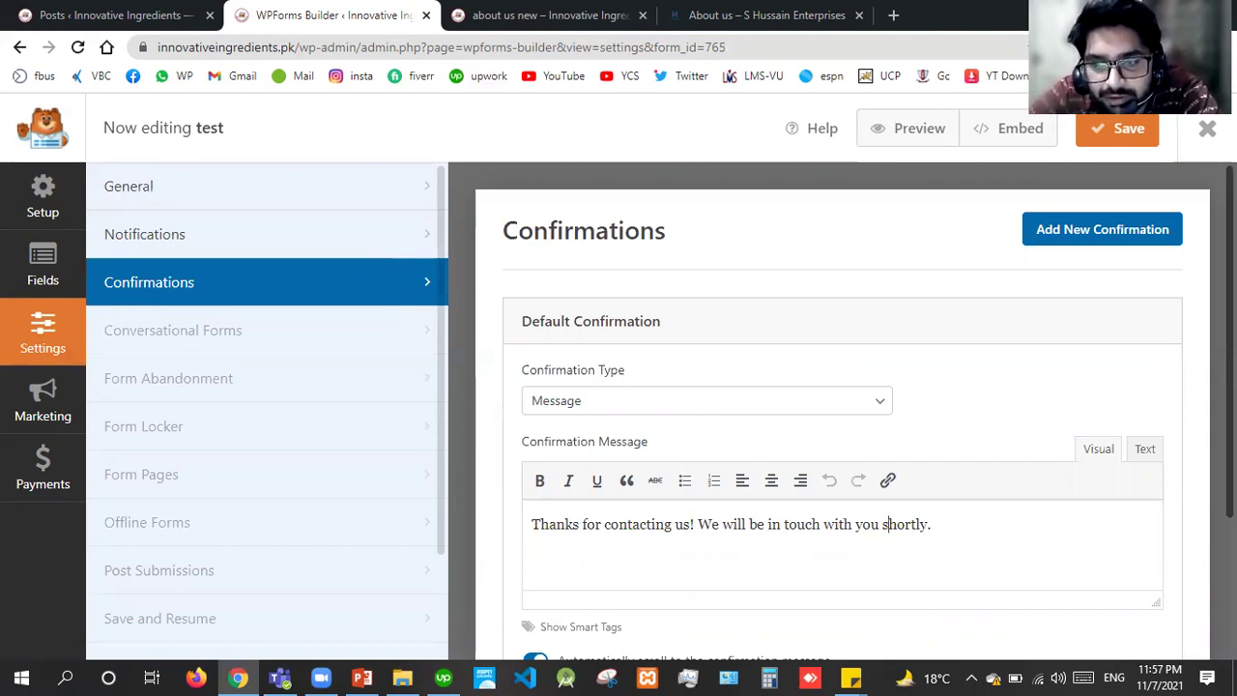
scroll(1013, 333, down, 2)
scroll(1013, 334, up, 2)
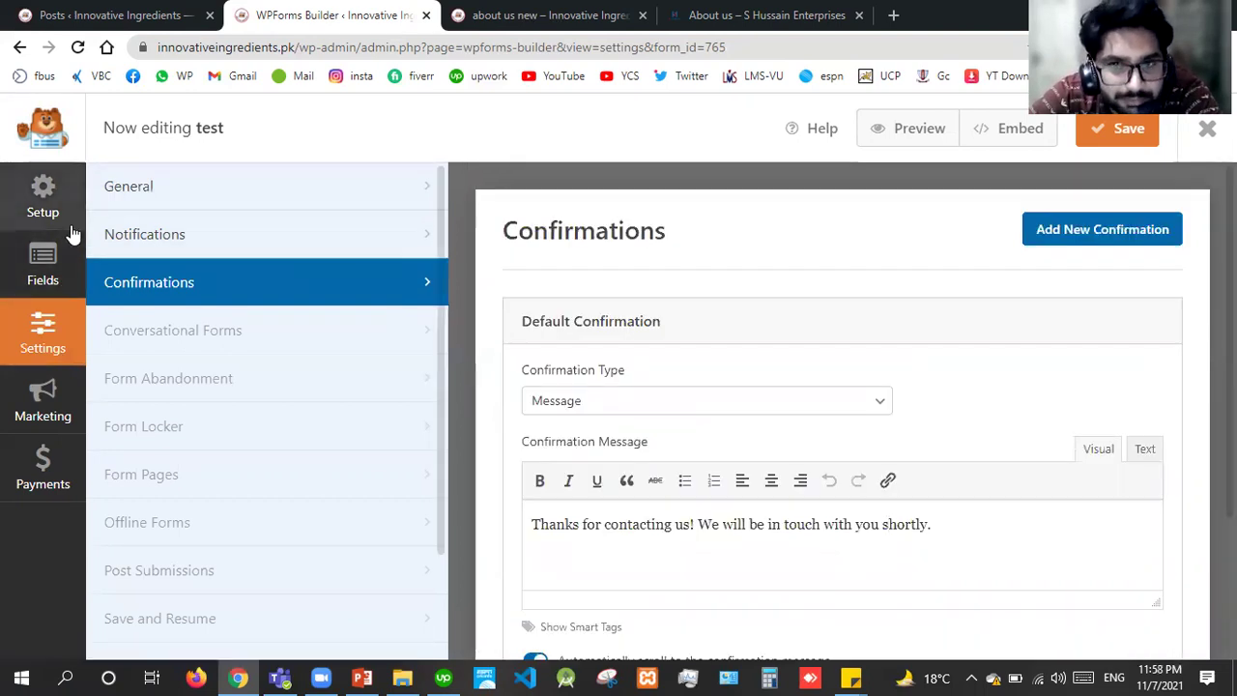
Step: Embed the test form in the existing about us new page, saving the form's changes first
click(992, 139)
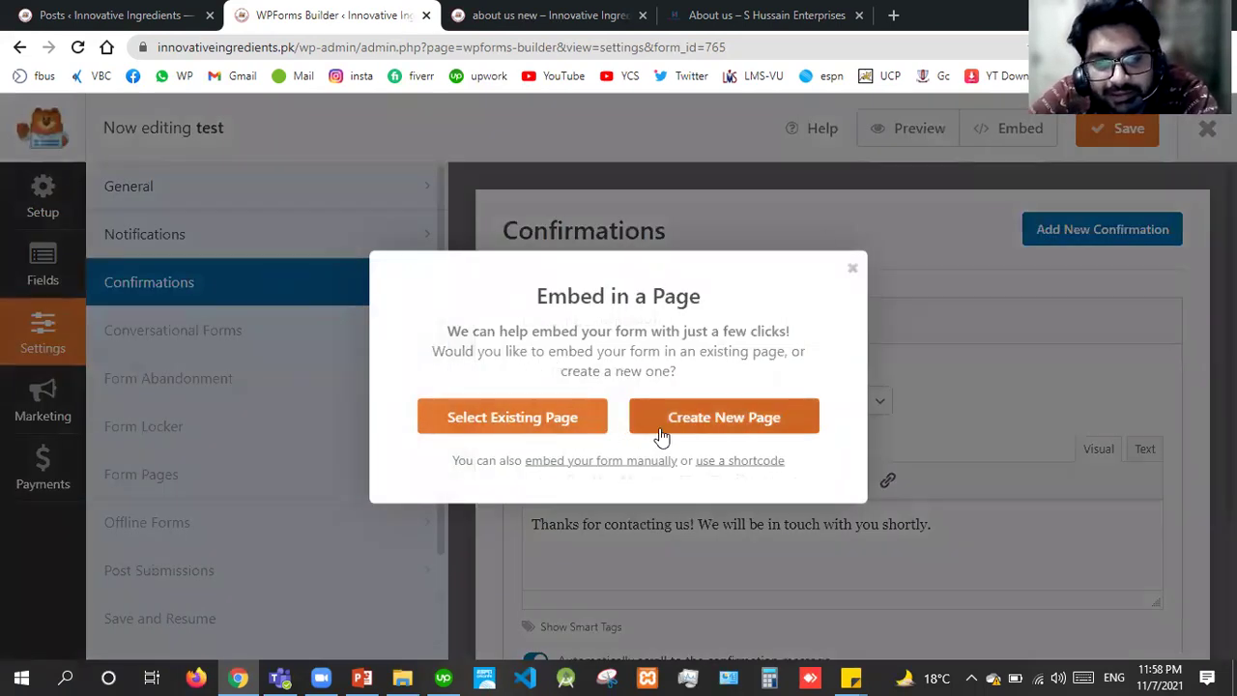
click(558, 418)
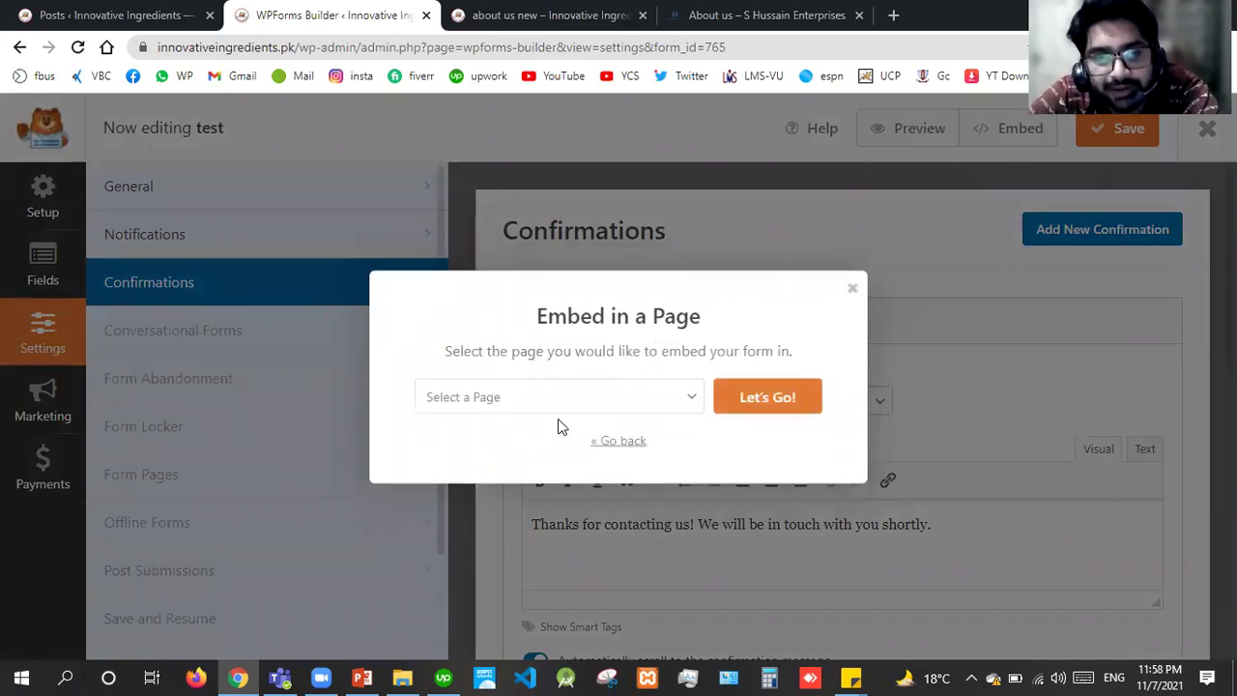
click(640, 406)
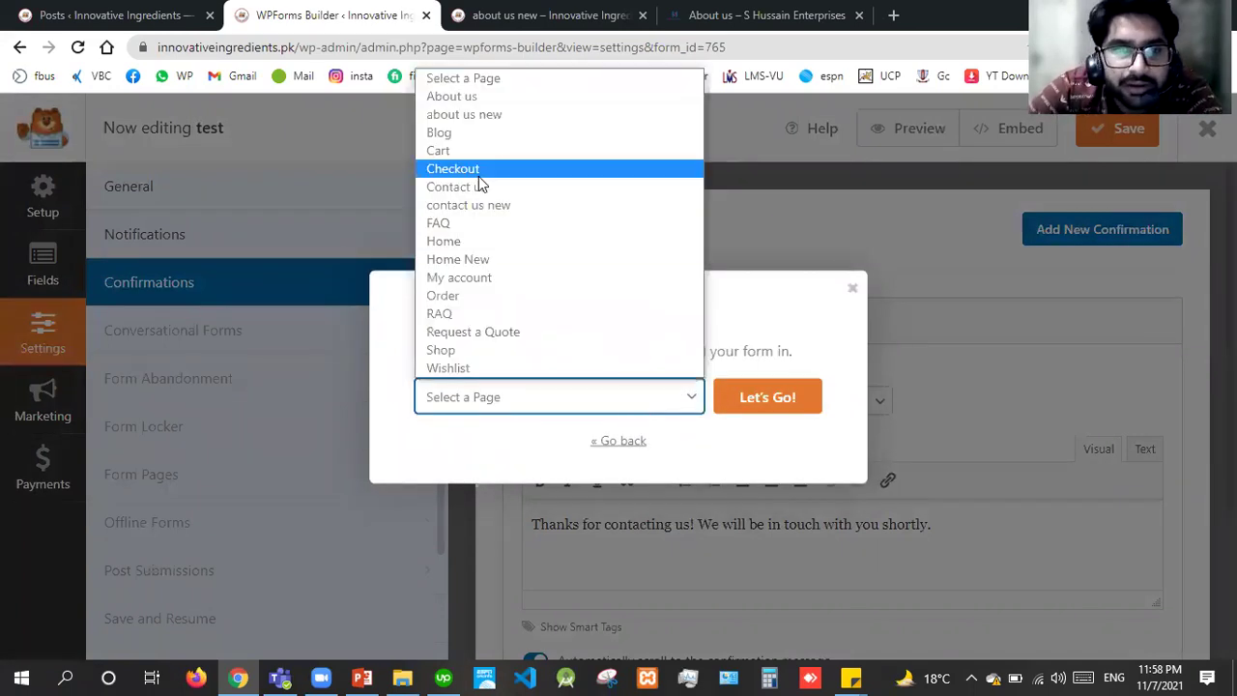
click(505, 114)
click(798, 418)
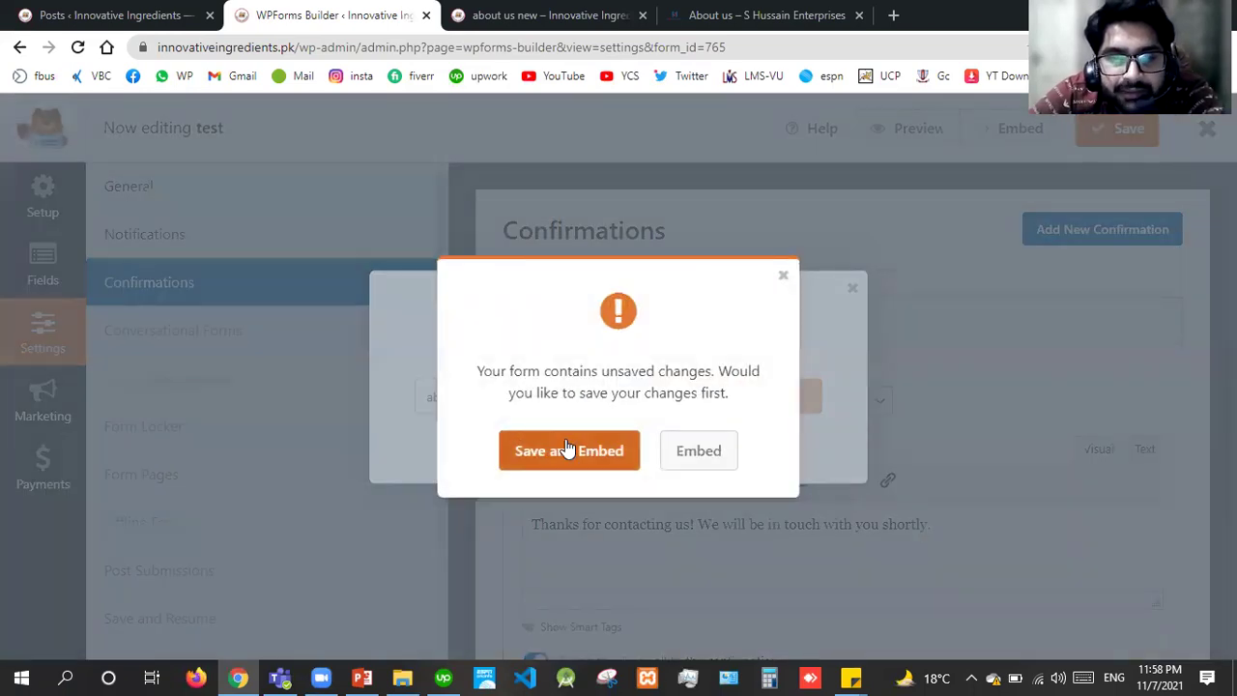
click(568, 449)
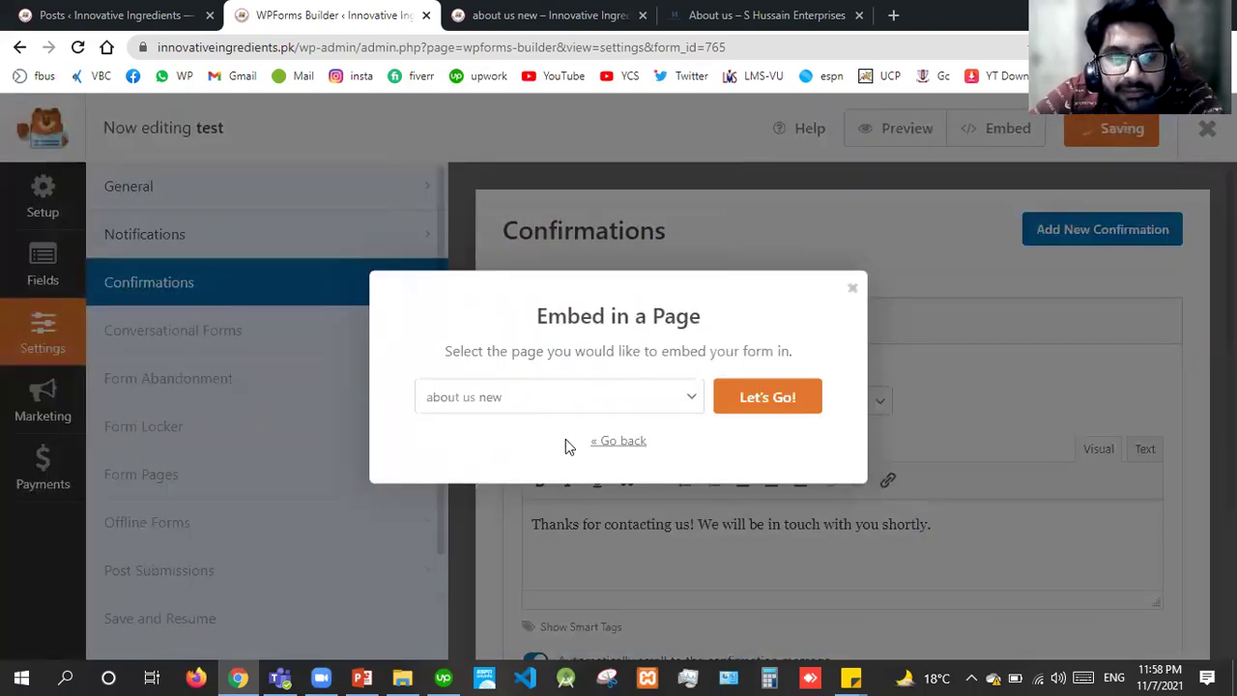
click(732, 414)
Step: Reload the live about us new page and check it for the embedded form, comparing with its page editor
click(466, 12)
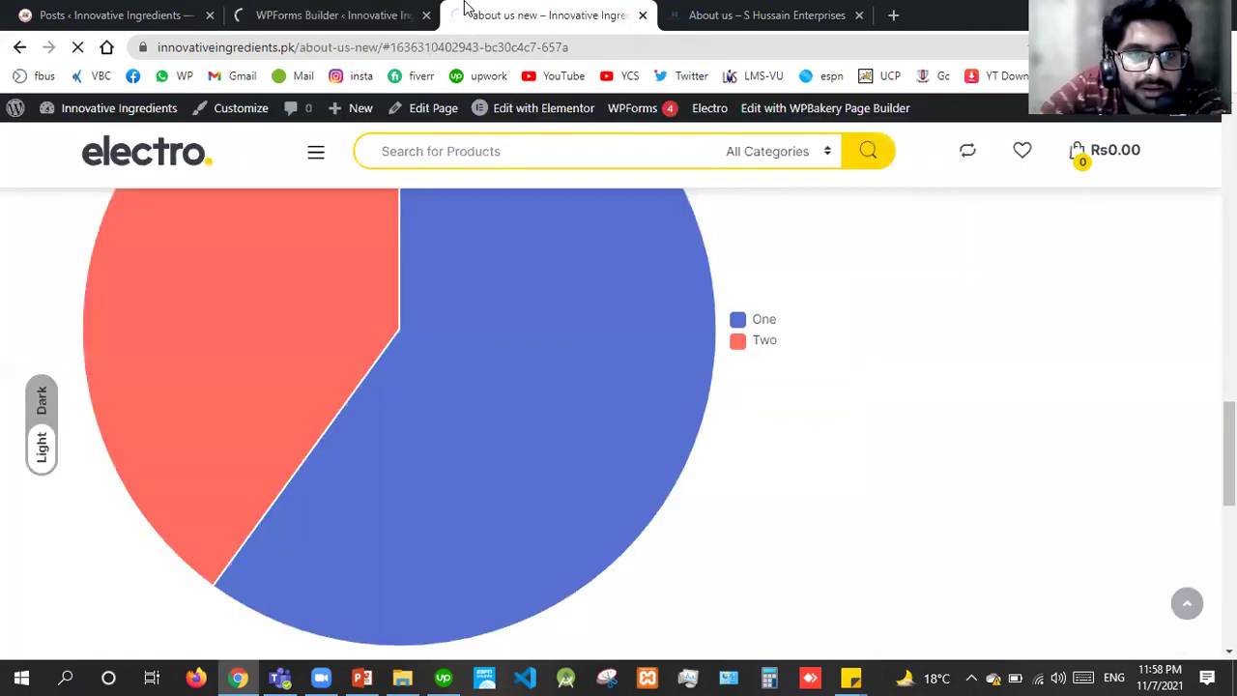
drag(466, 8, 299, 9)
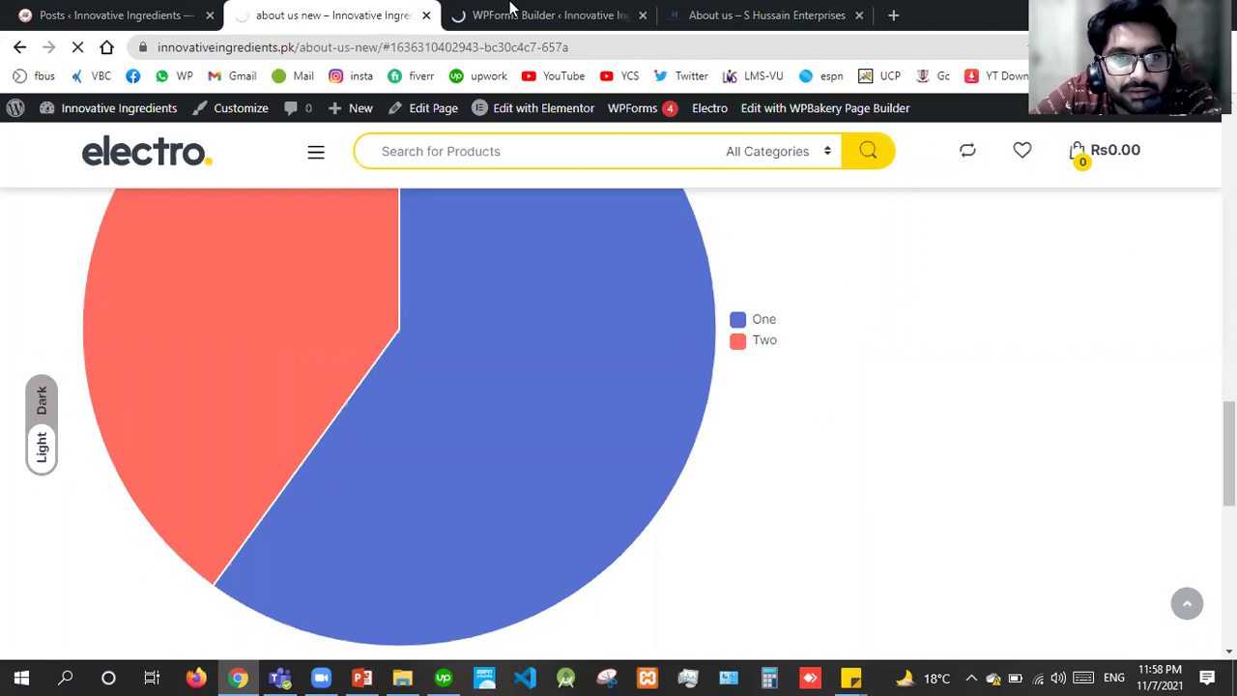
drag(513, 7, 505, 7)
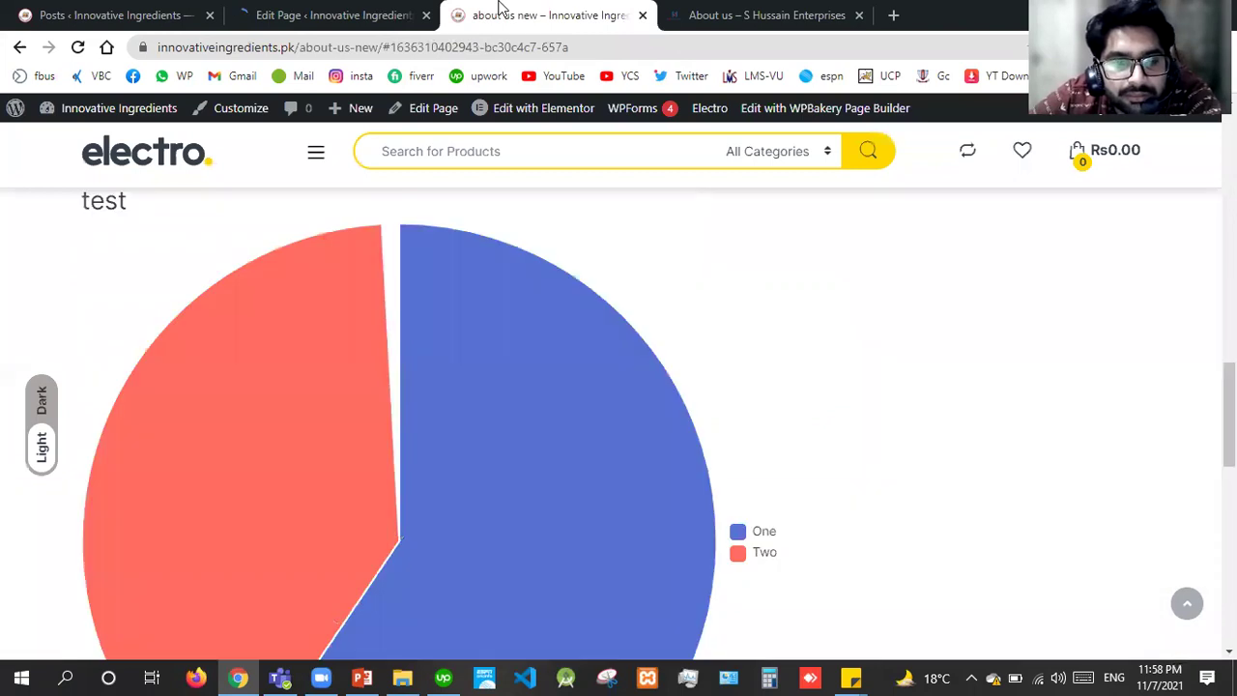
key(F5)
click(311, 12)
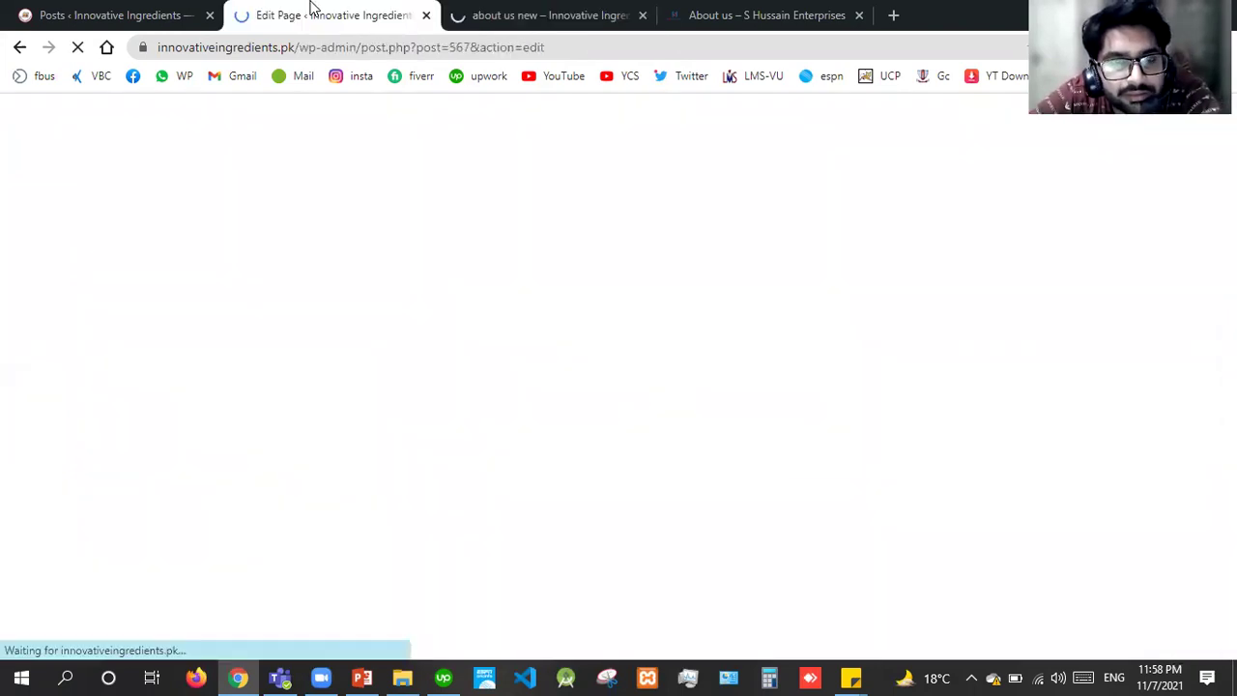
click(599, 8)
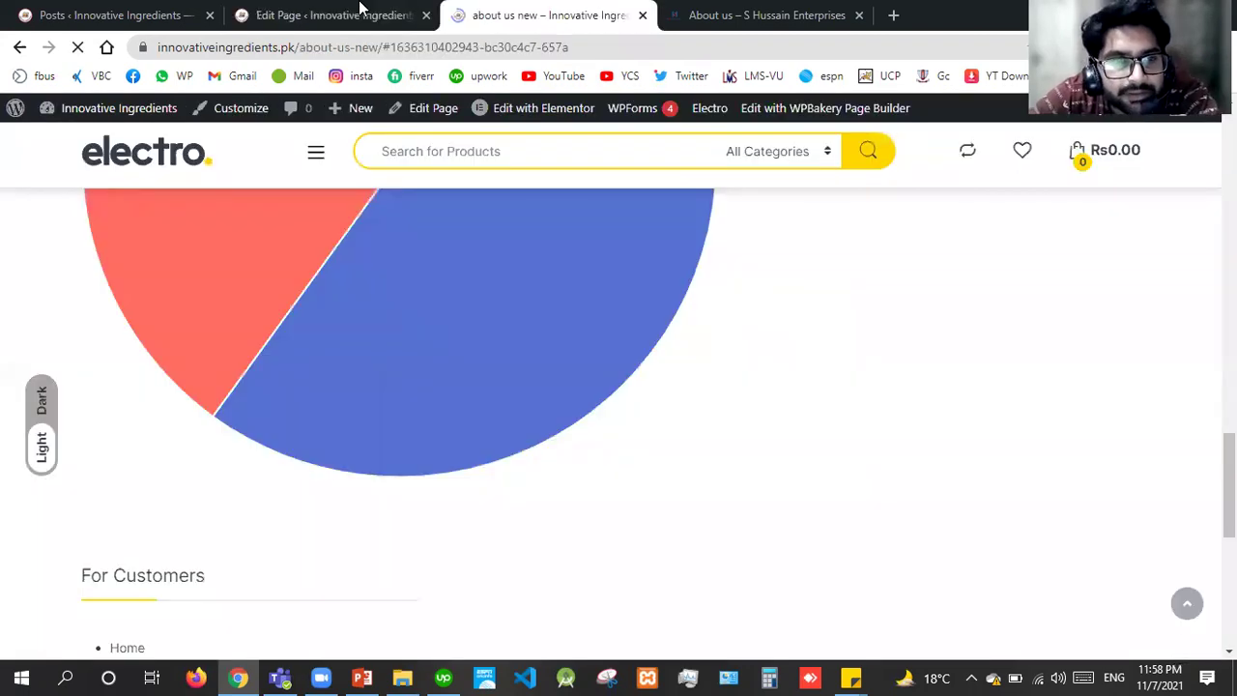
click(360, 7)
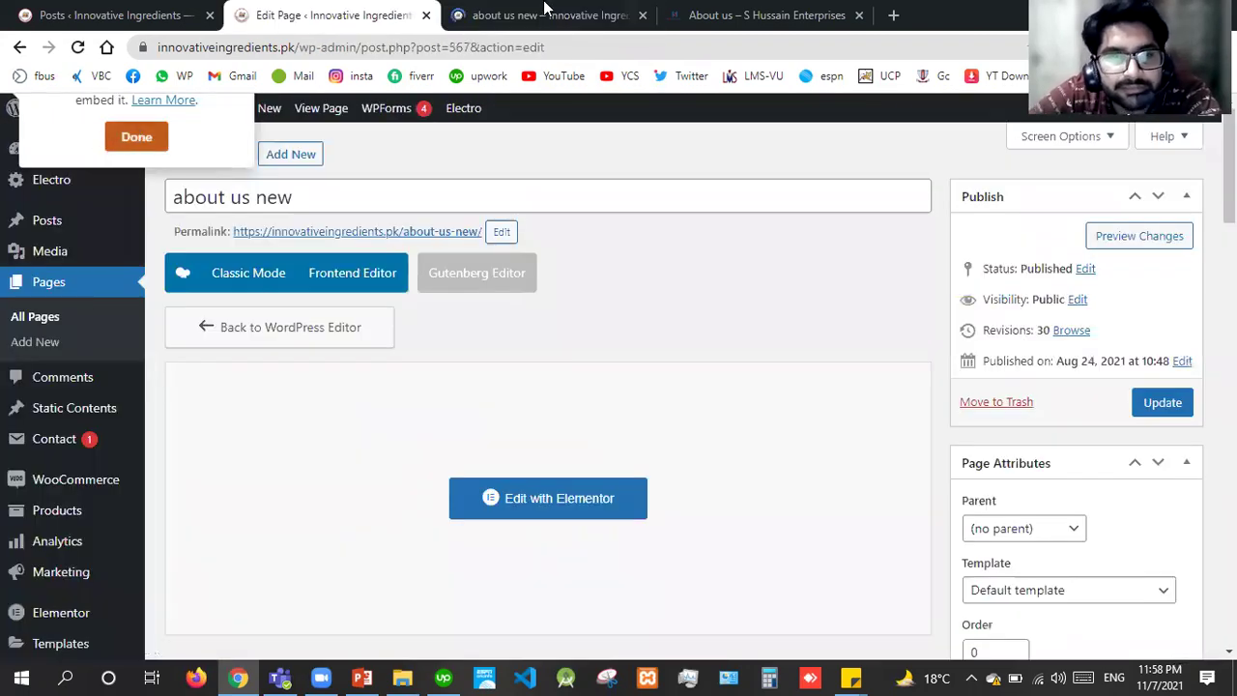
click(544, 8)
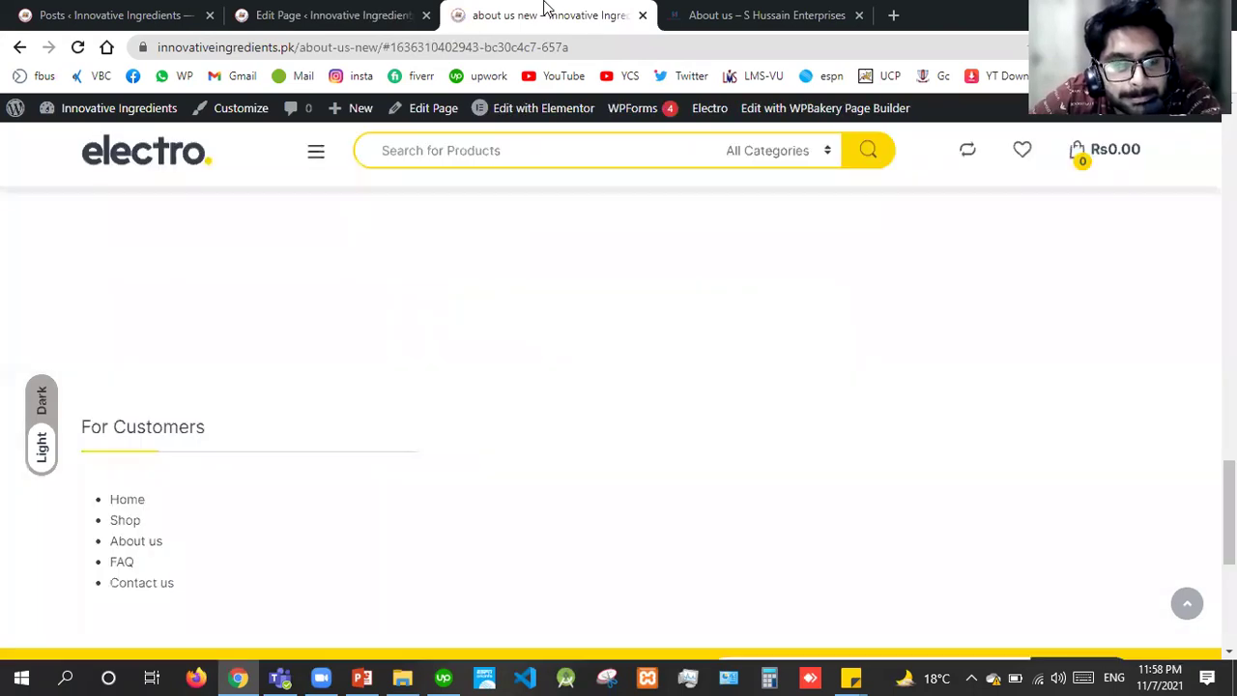
key(F5)
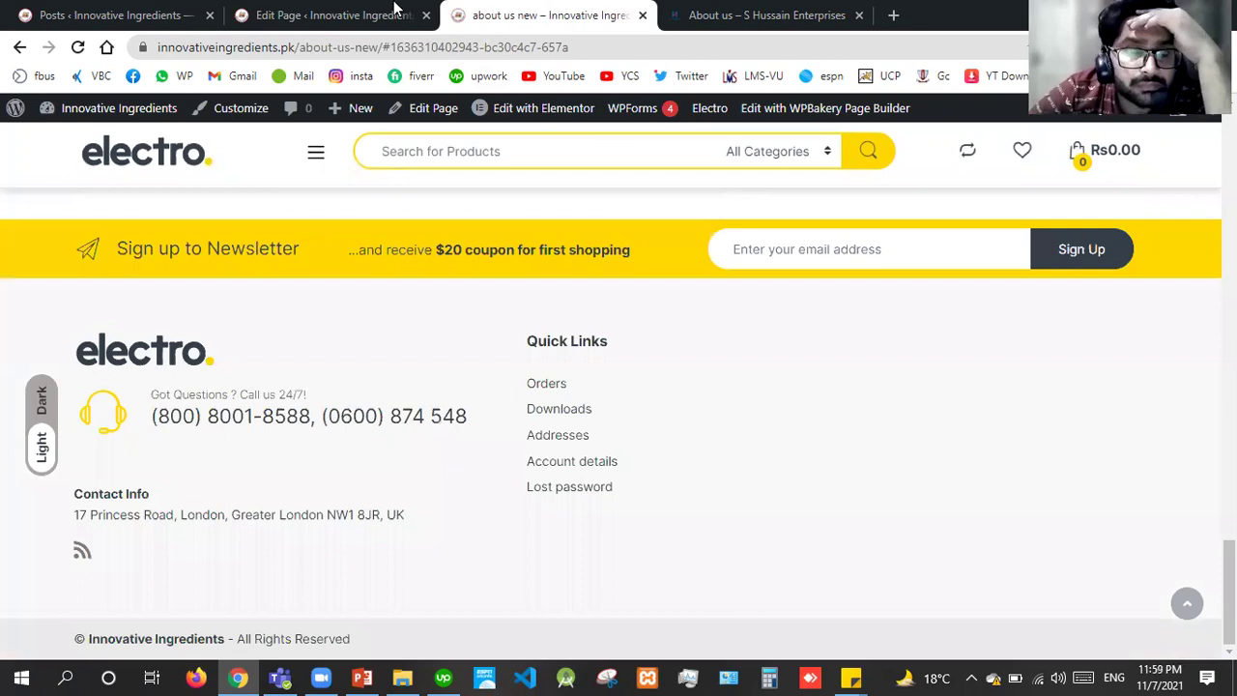
Step: Select the test form's shortcode in the WPForms list of all forms and return to the live about us new page
click(290, 14)
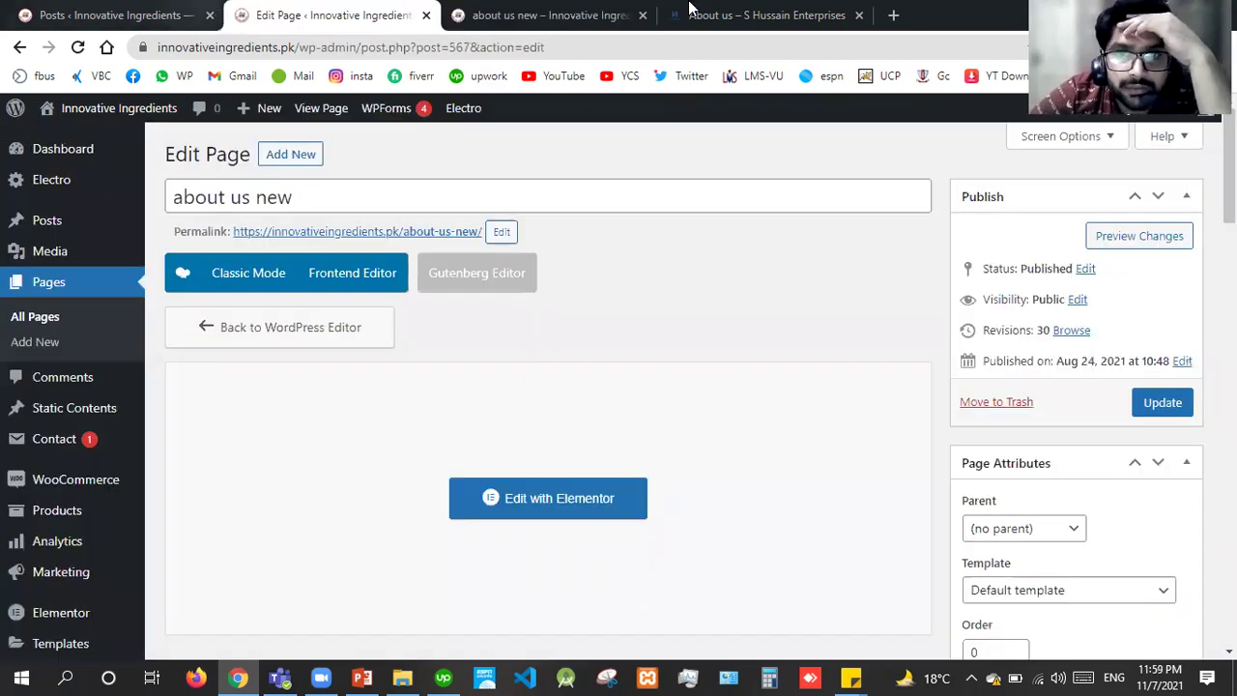
click(205, 10)
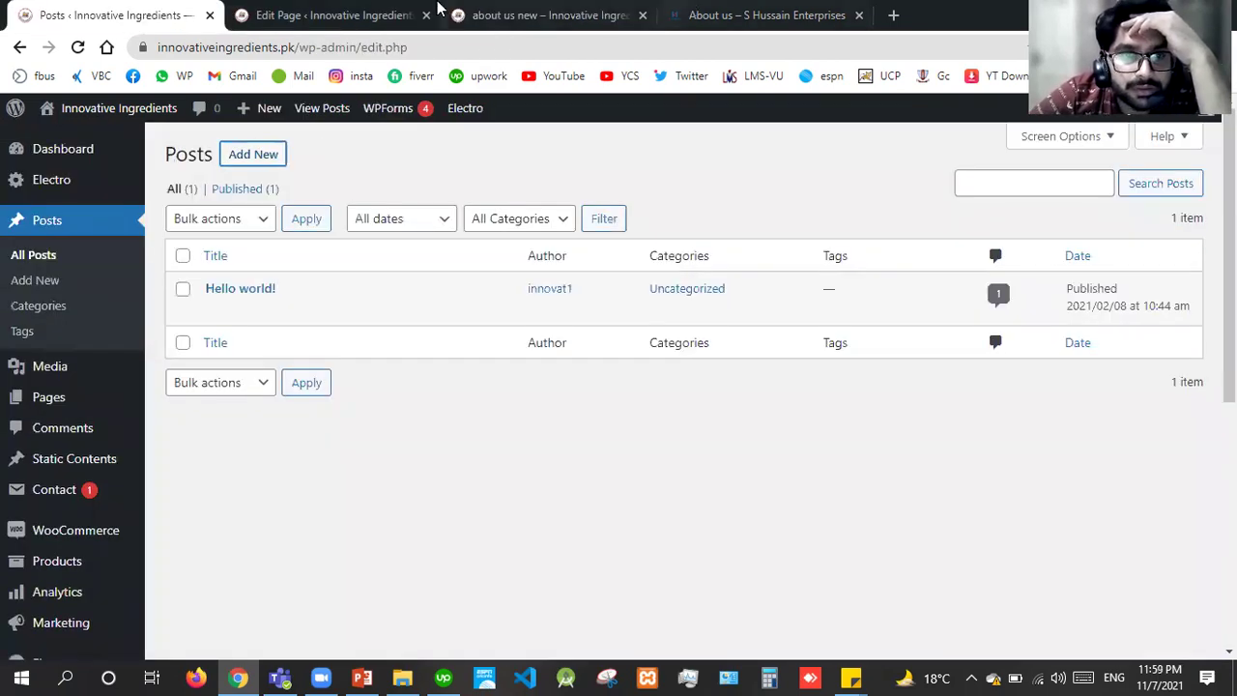
click(437, 10)
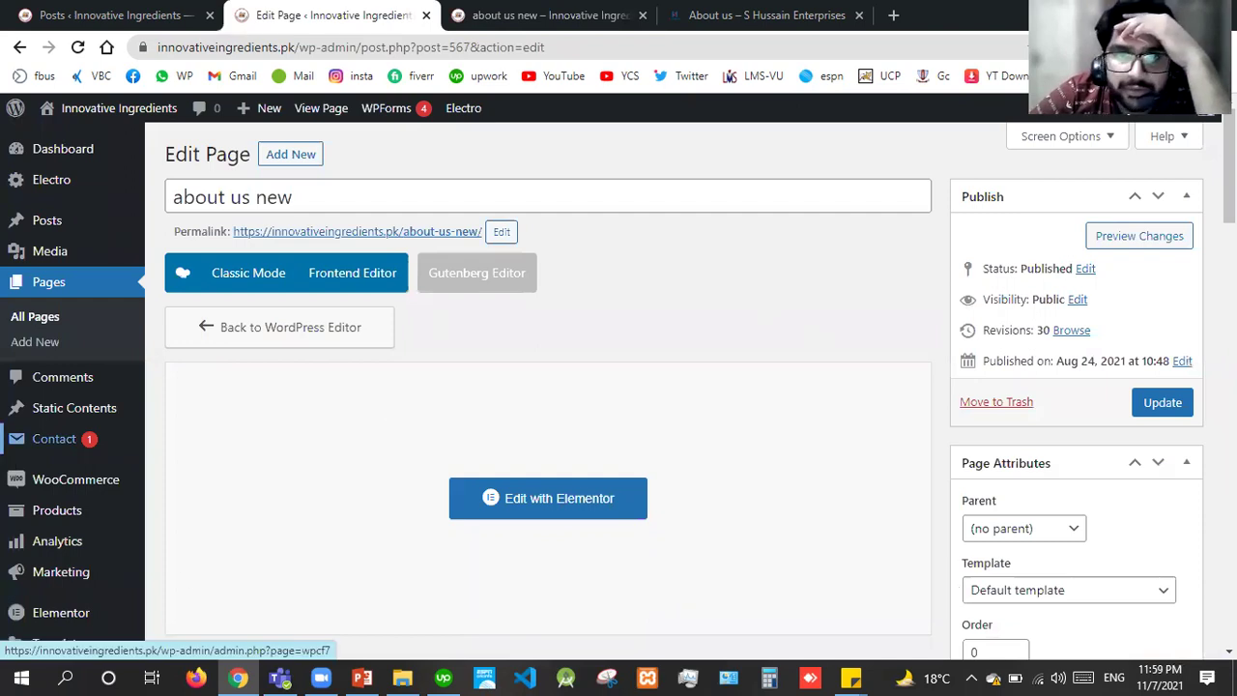
scroll(677, 568, down, 5)
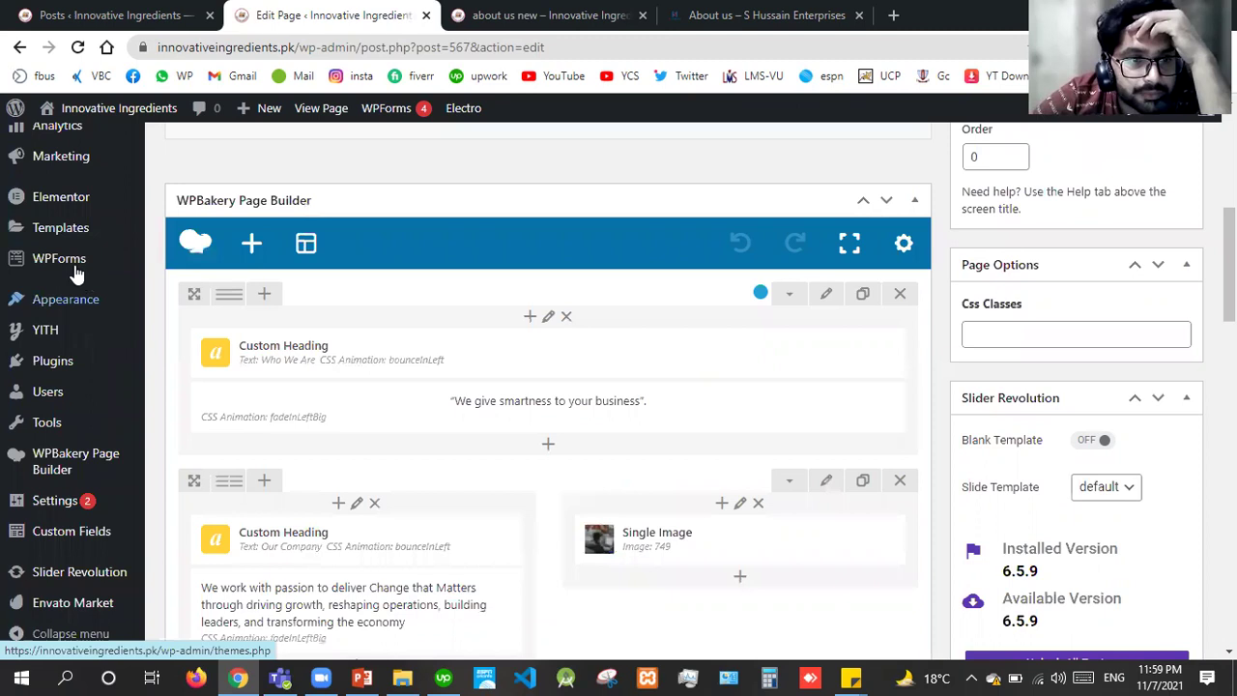
mouse_move(87, 269)
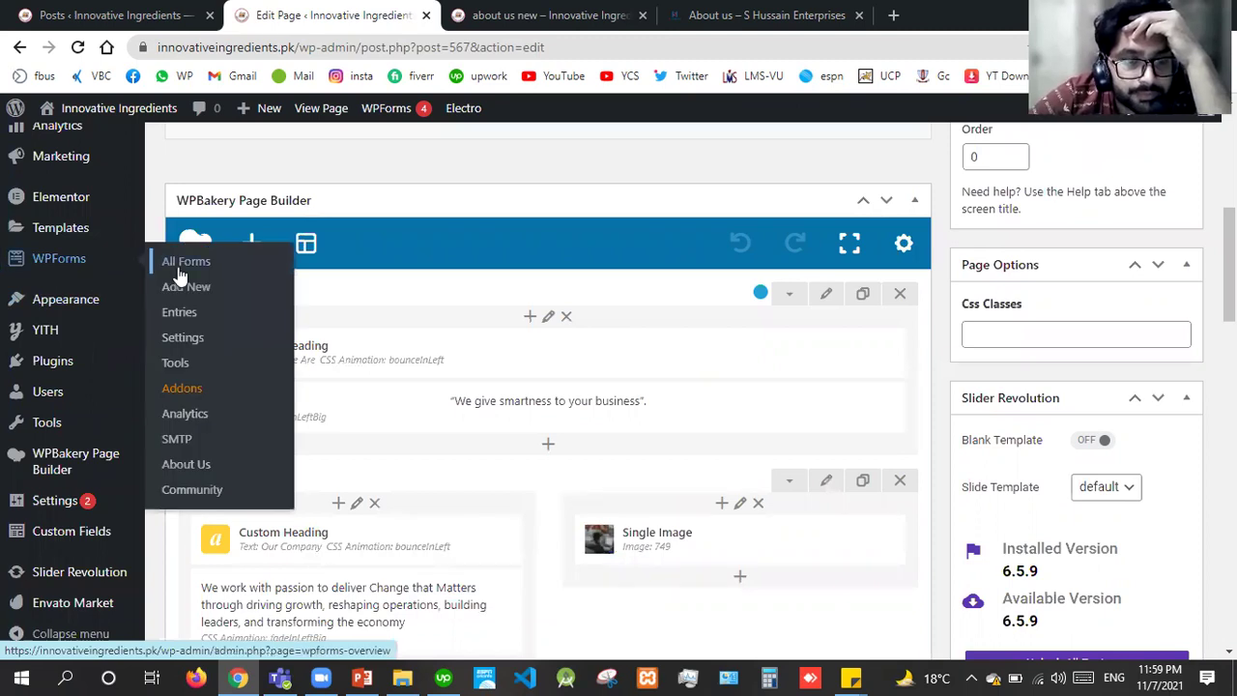
click(179, 272)
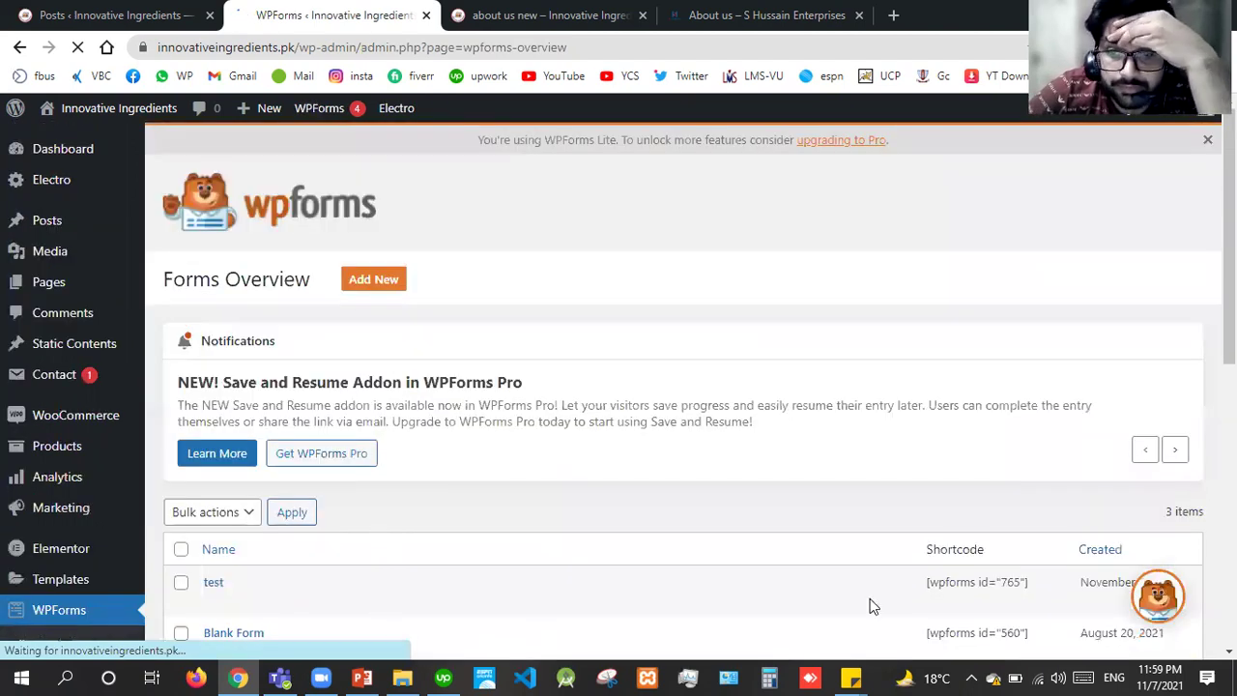
drag(928, 582, 1039, 583)
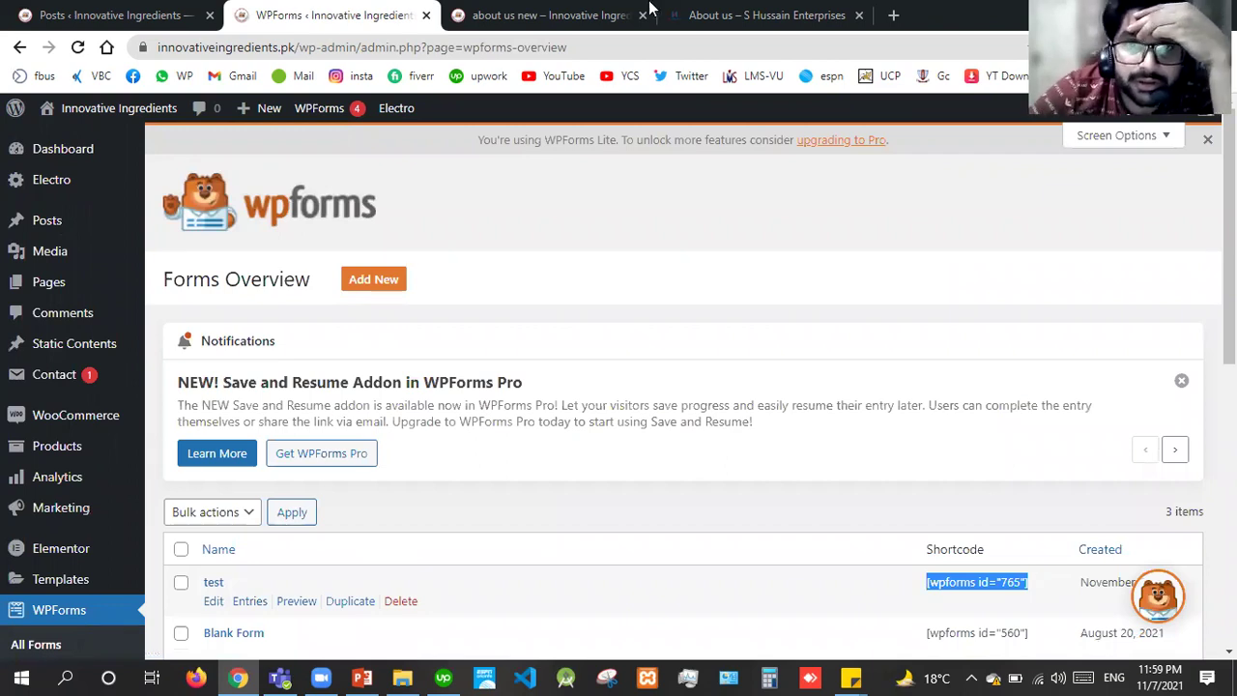
click(628, 11)
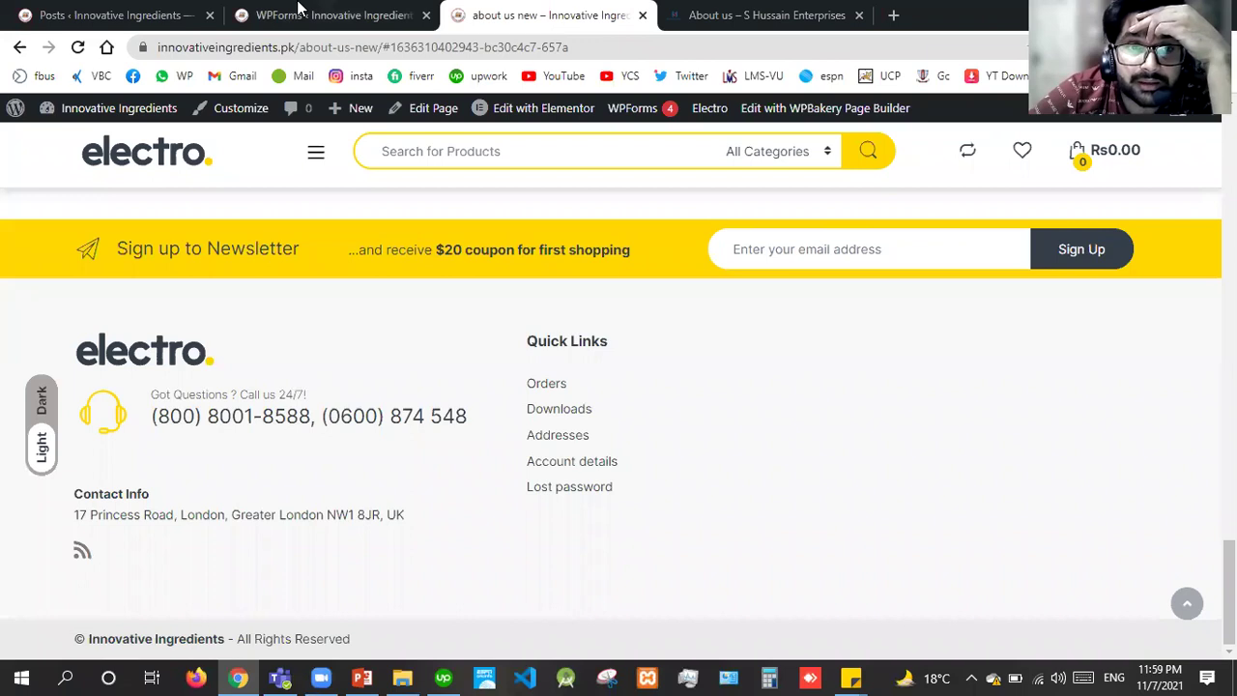
click(300, 11)
click(539, 14)
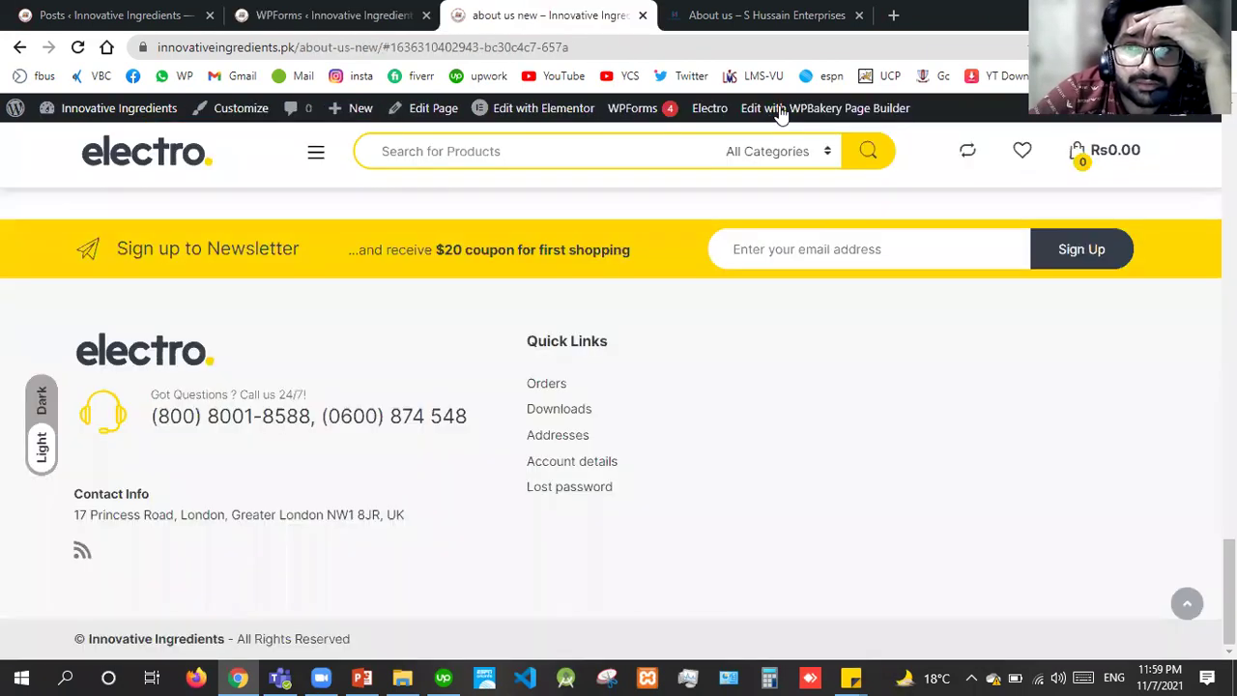
Step: Open the about us new page in WPBakery Page Builder and check the lecture topics slide in PowerPoint
click(781, 112)
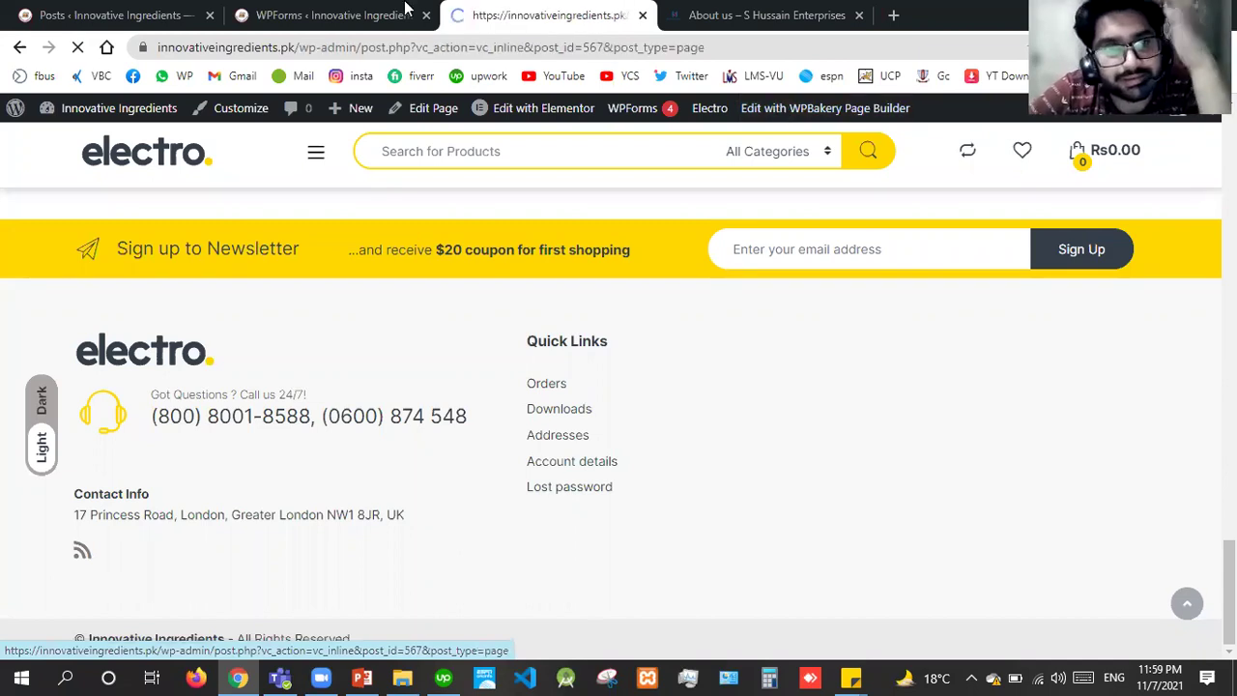
click(381, 675)
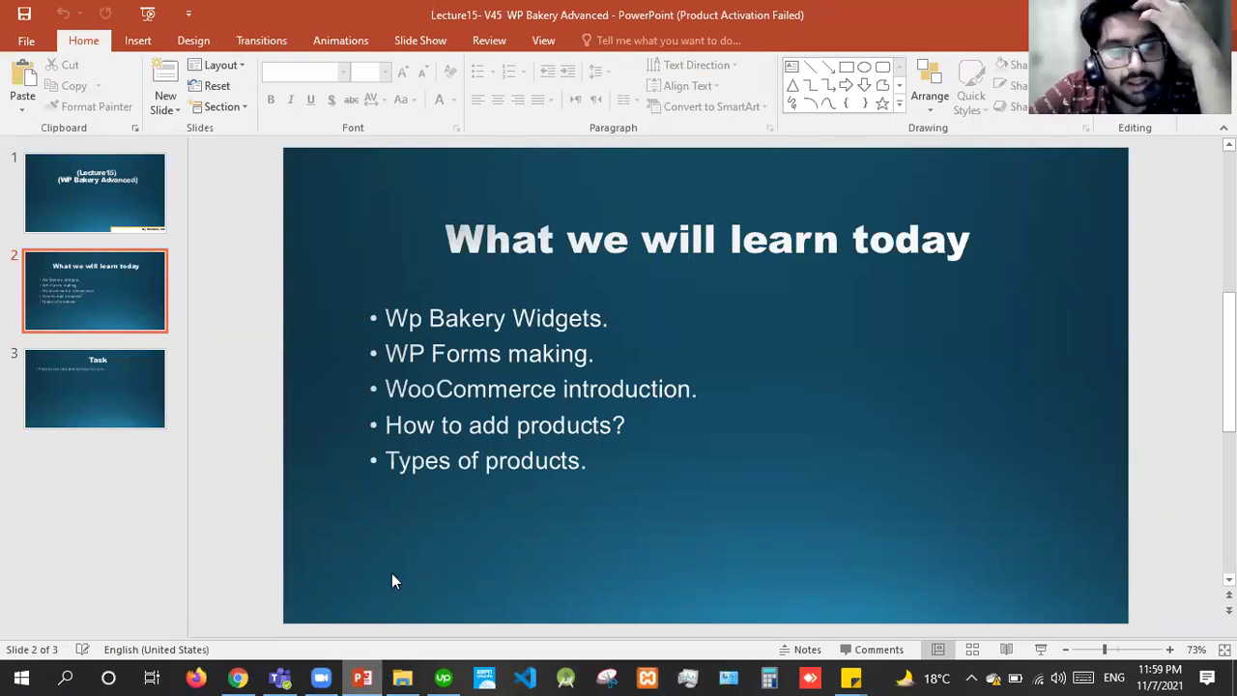
key(alt+Tab)
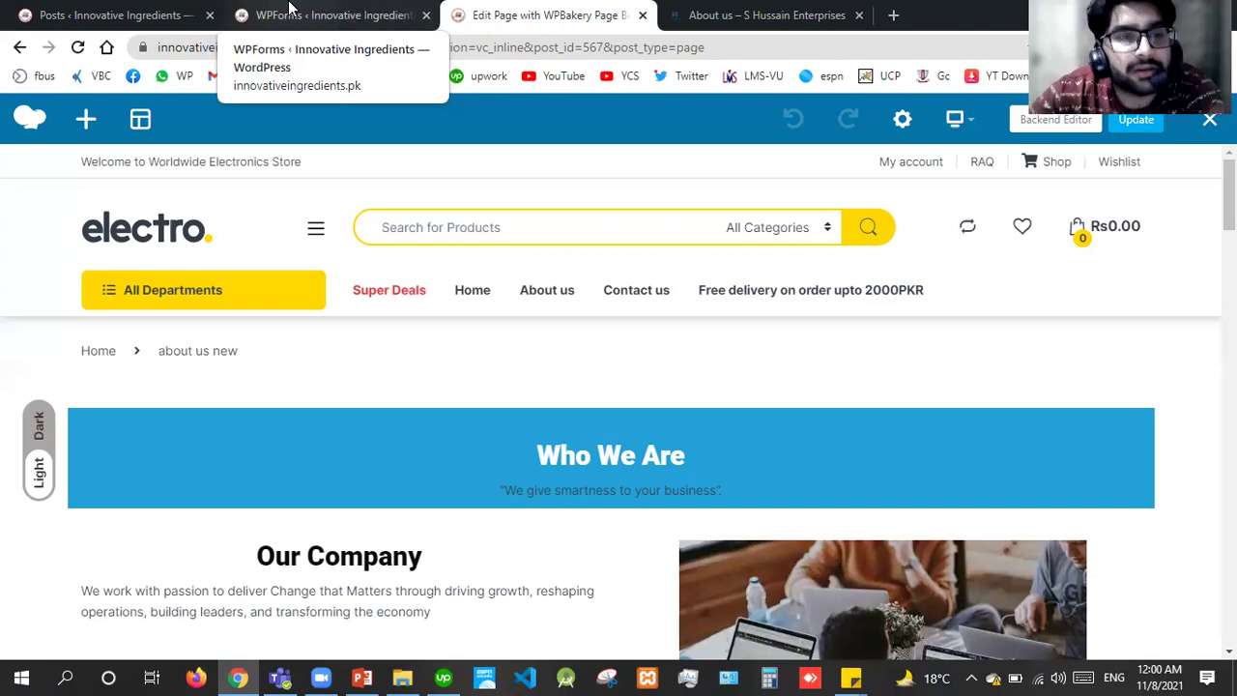
Step: Close the WPForms overview page and review the WooCommerce and Products sections available in the WordPress admin
click(289, 8)
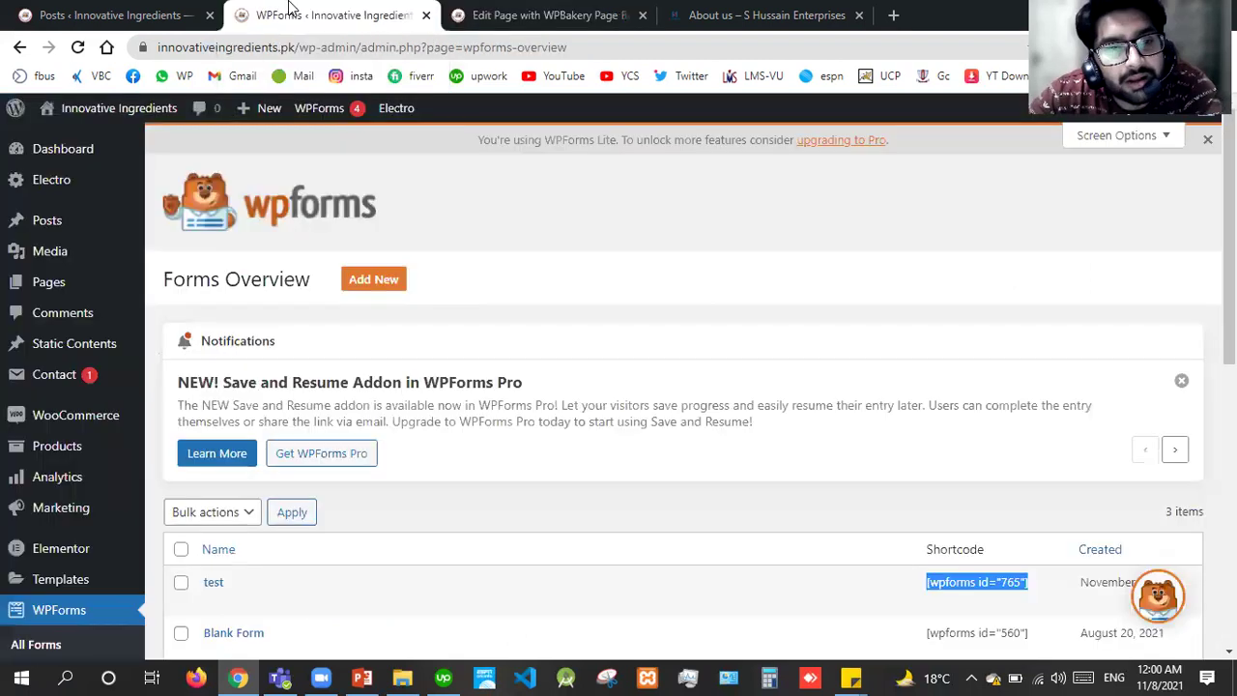
click(427, 16)
click(164, 9)
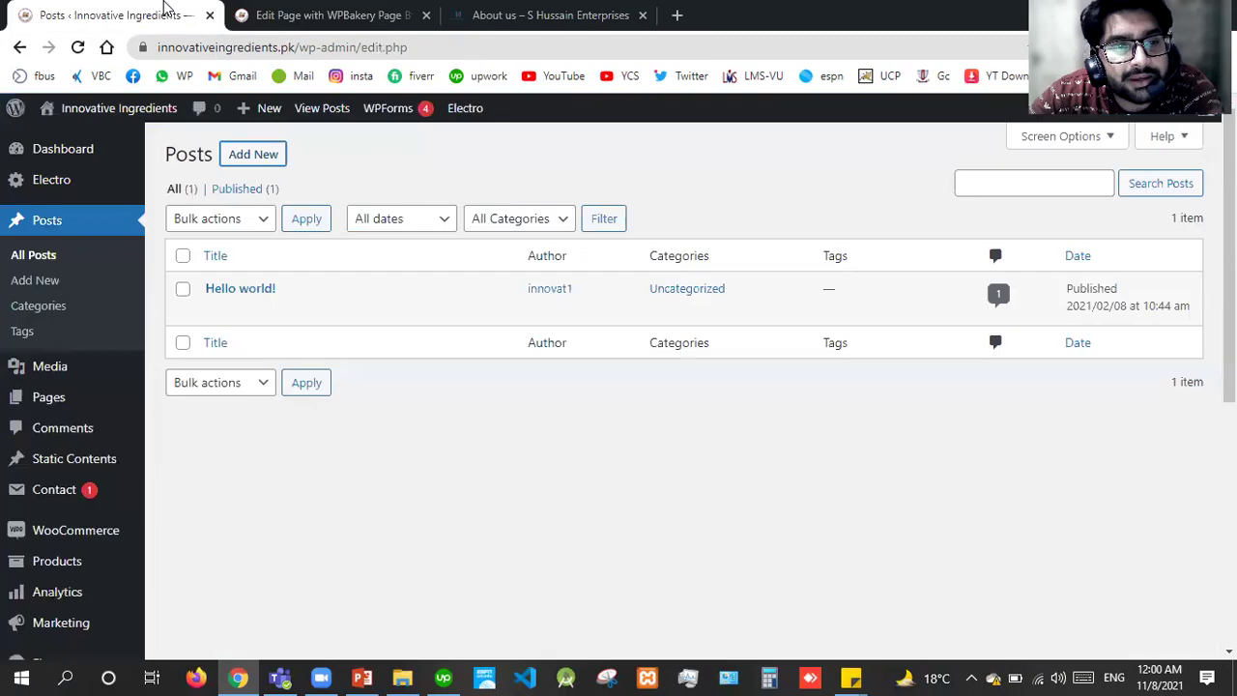
scroll(1109, 319, down, 1)
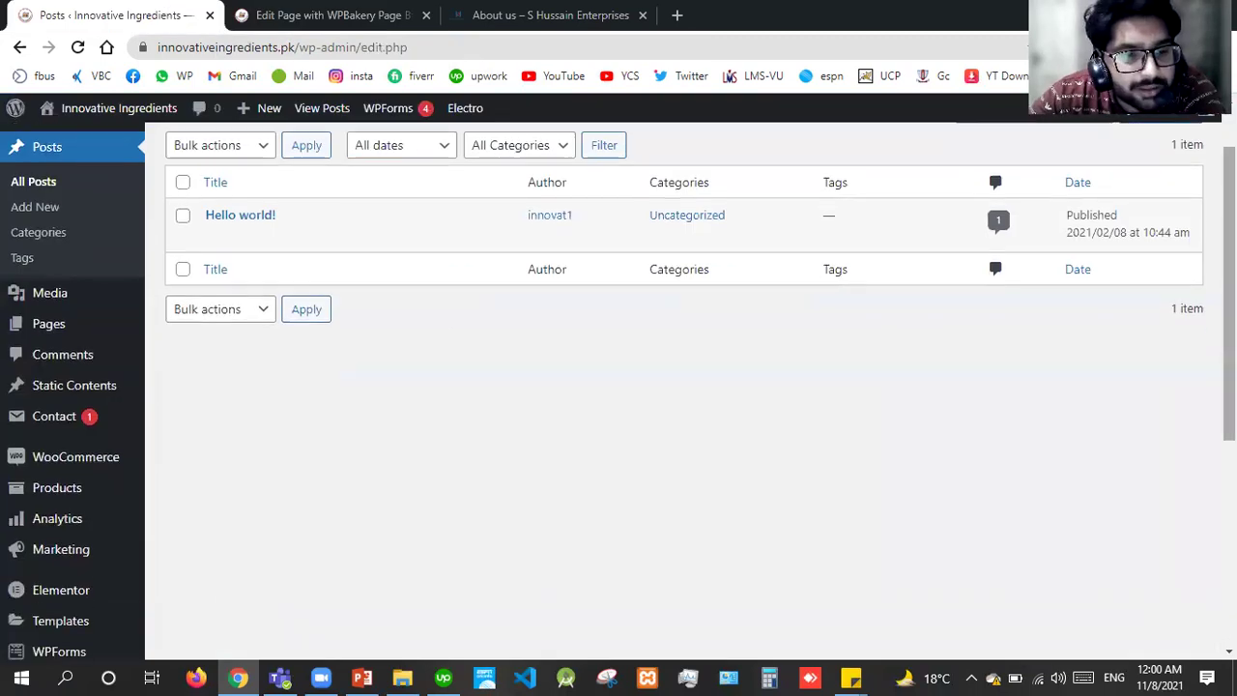
mouse_move(106, 460)
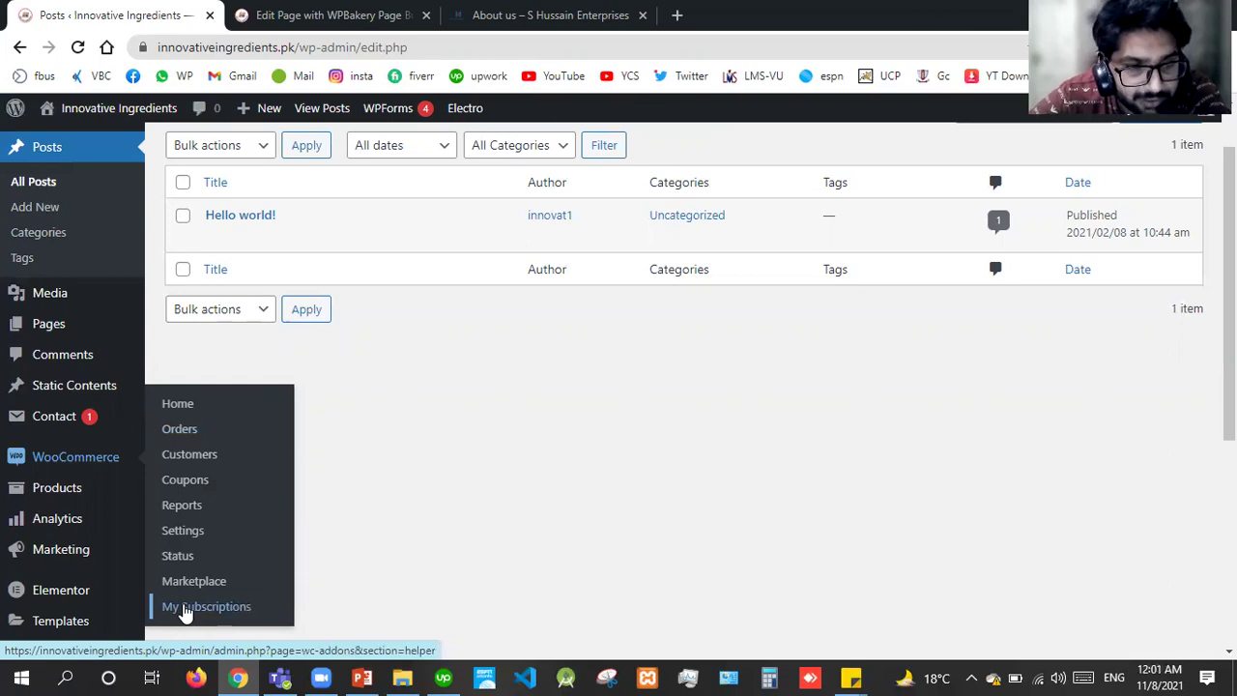
mouse_move(29, 497)
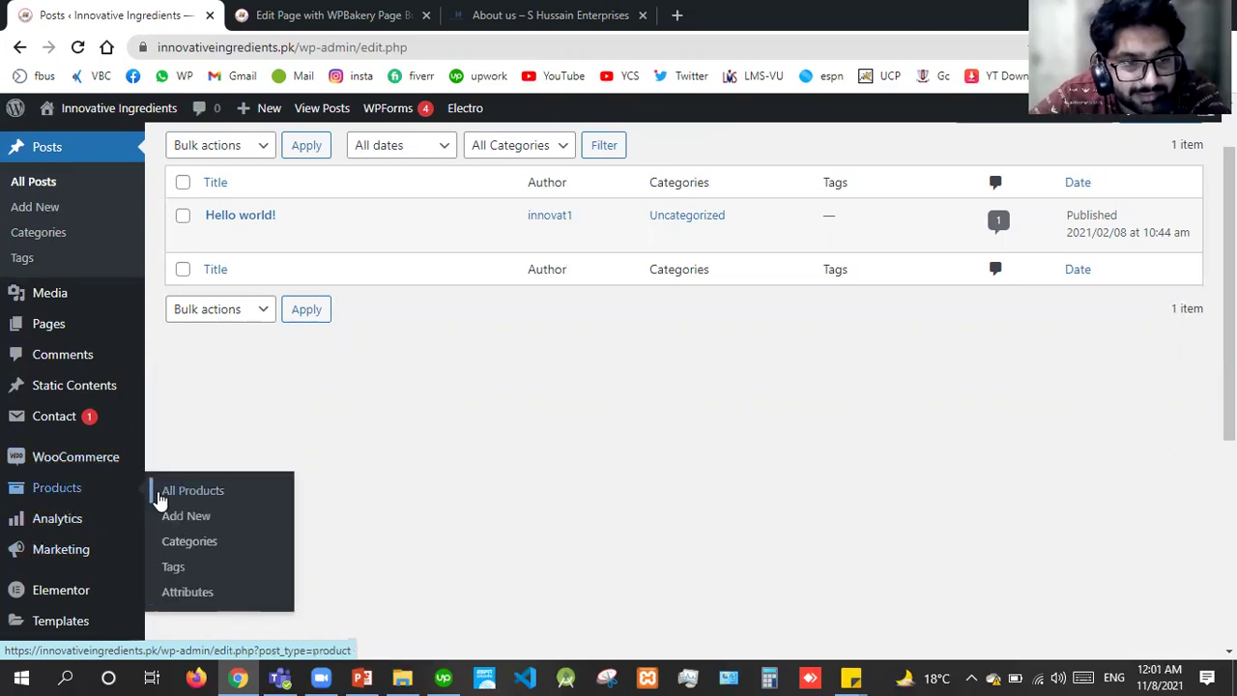